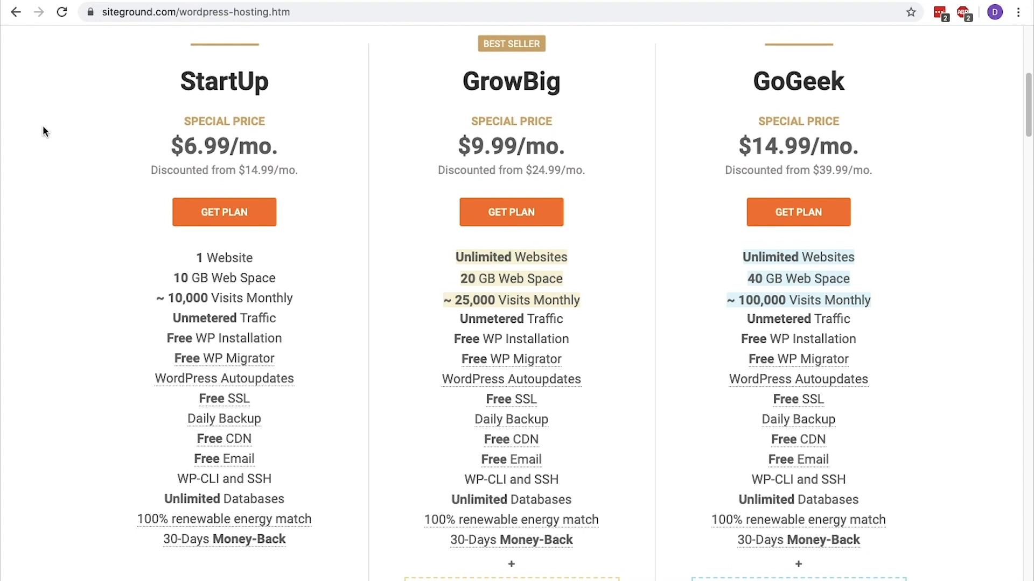
Examine the StartUp plan's features, web space, visit limit and price alongside the GrowBig and GoGeek plans
{"action": "mouse_move", "coordinate": [180, 81]}
{"action": "left_mouse_down"}
{"action": "mouse_move", "coordinate": [268, 87]}
{"action": "mouse_move", "coordinate": [183, 88]}
{"action": "left_mouse_up"}
{"action": "left_click", "coordinate": [268, 88]}
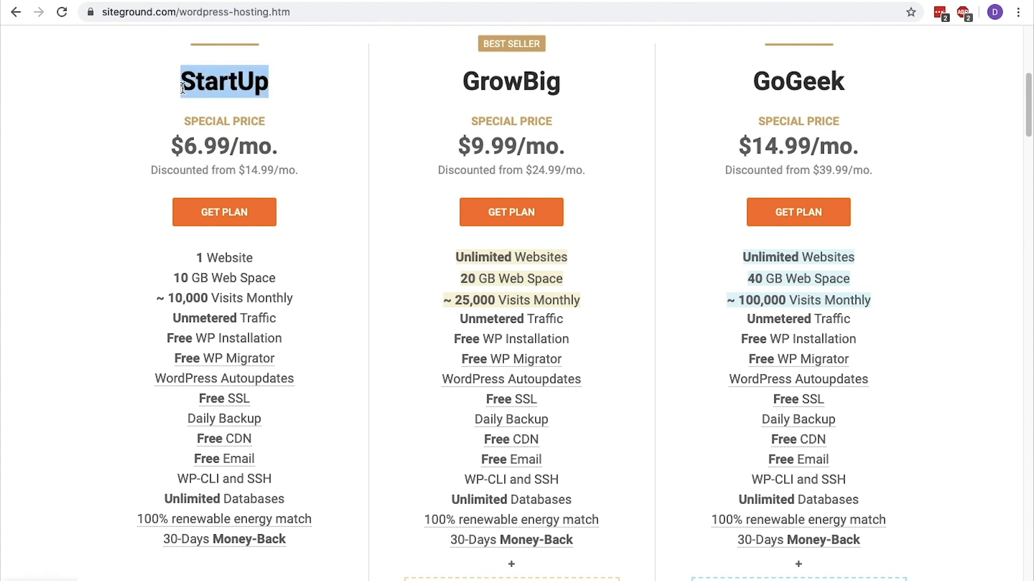
{"action": "left_click_drag", "start_coordinate": [259, 396], "coordinate": [193, 398]}
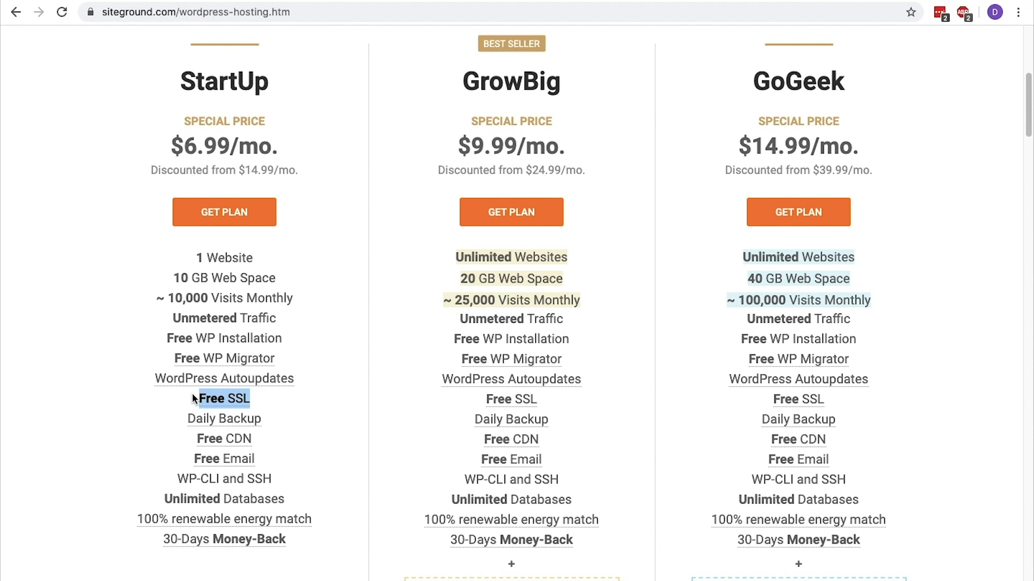
{"action": "left_click_drag", "start_coordinate": [255, 459], "coordinate": [195, 458]}
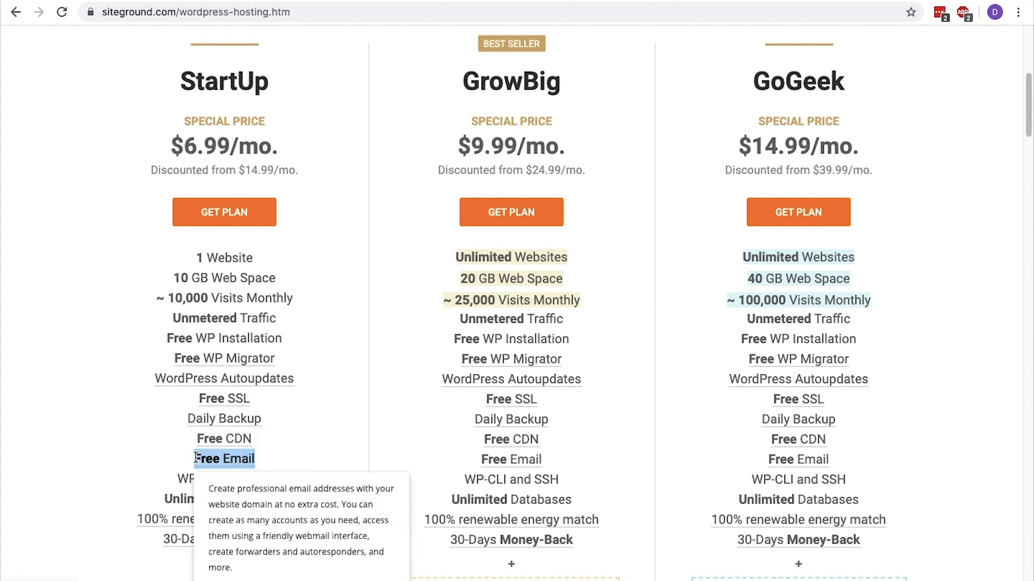
{"action": "left_click_drag", "start_coordinate": [262, 419], "coordinate": [191, 419]}
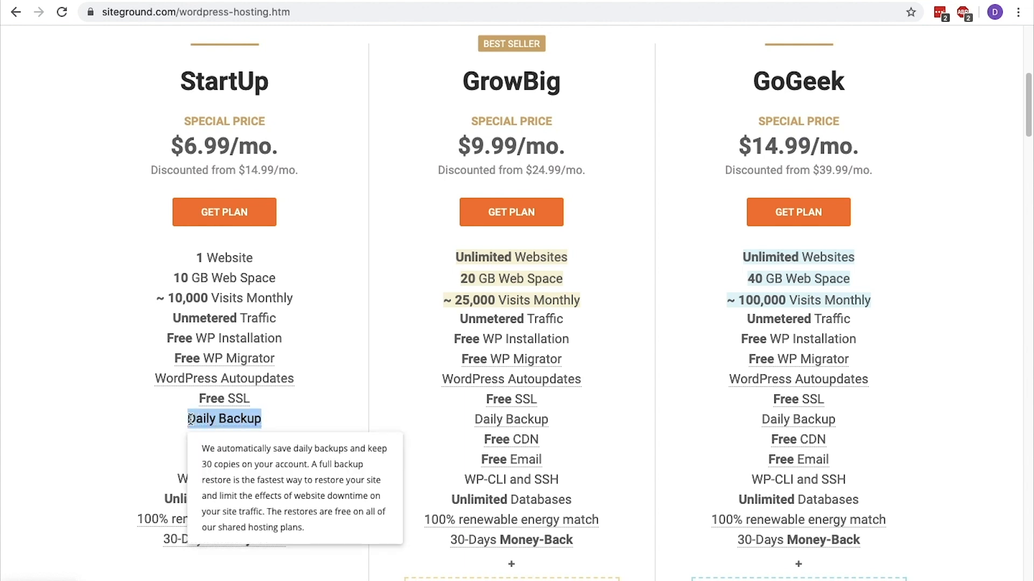
{"action": "left_click_drag", "start_coordinate": [276, 279], "coordinate": [176, 280]}
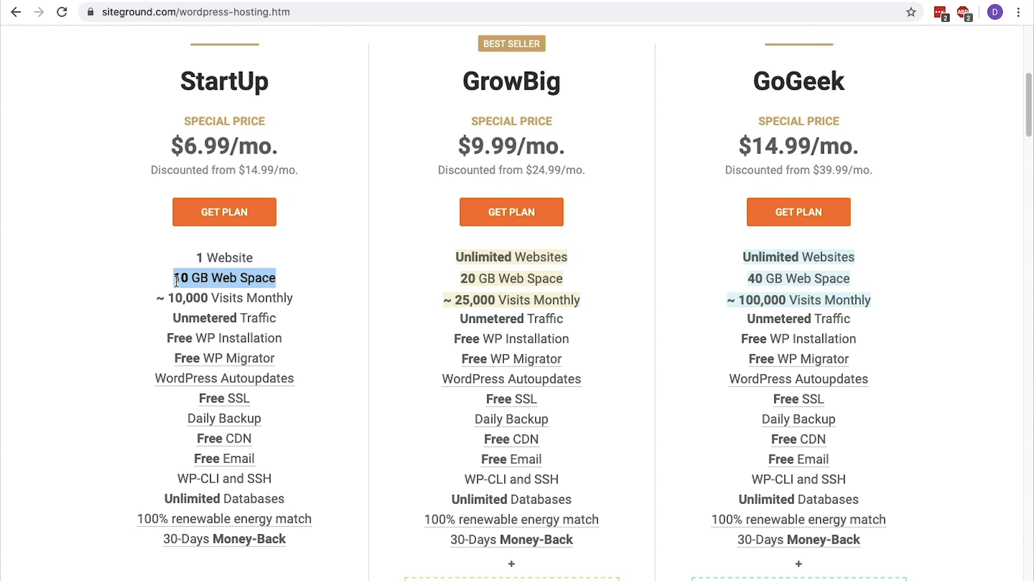
{"action": "left_click_drag", "start_coordinate": [287, 298], "coordinate": [156, 300]}
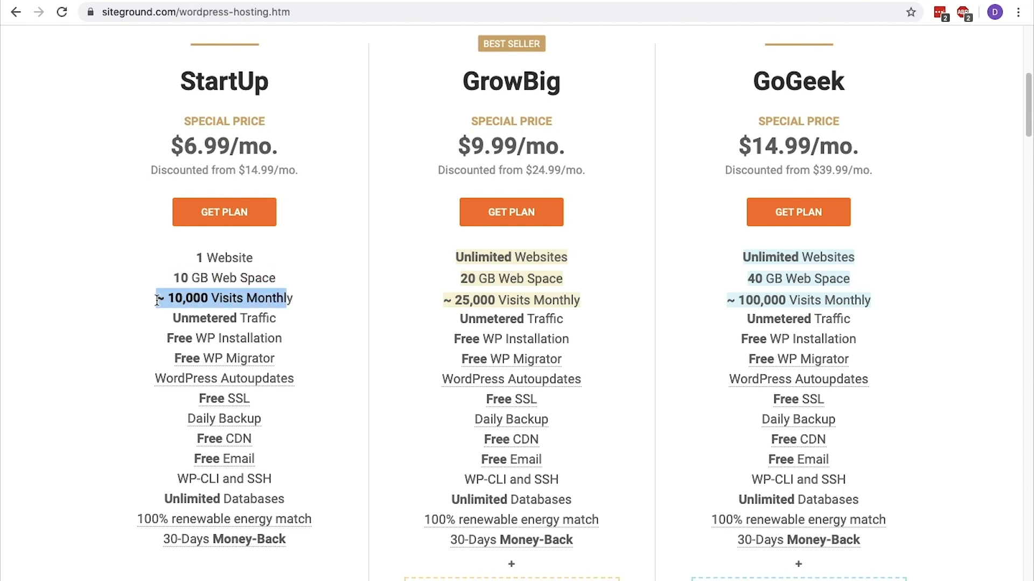
{"action": "left_click_drag", "start_coordinate": [561, 82], "coordinate": [462, 84]}
{"action": "left_click_drag", "start_coordinate": [863, 79], "coordinate": [750, 77]}
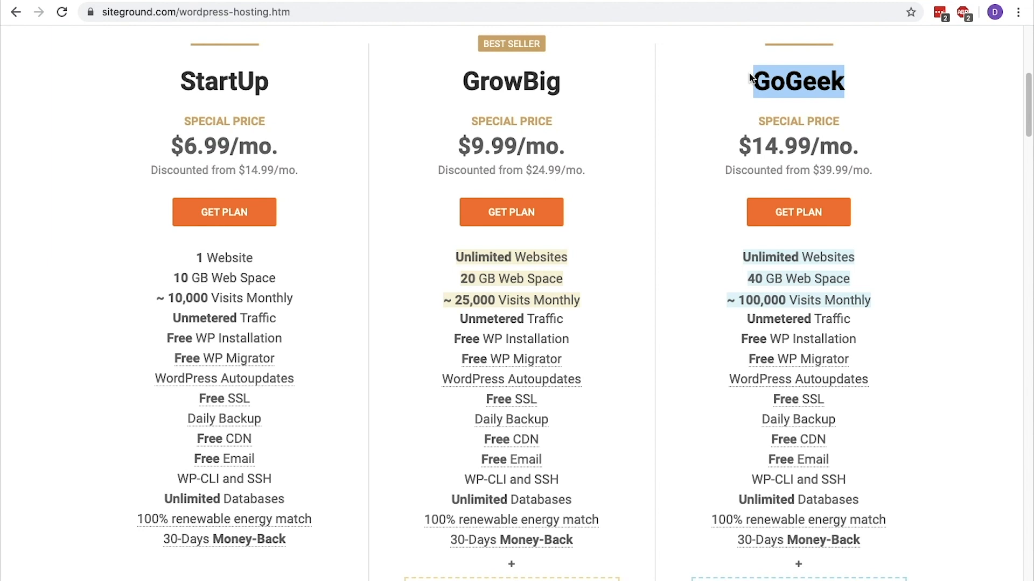
{"action": "left_click_drag", "start_coordinate": [159, 155], "coordinate": [290, 152]}
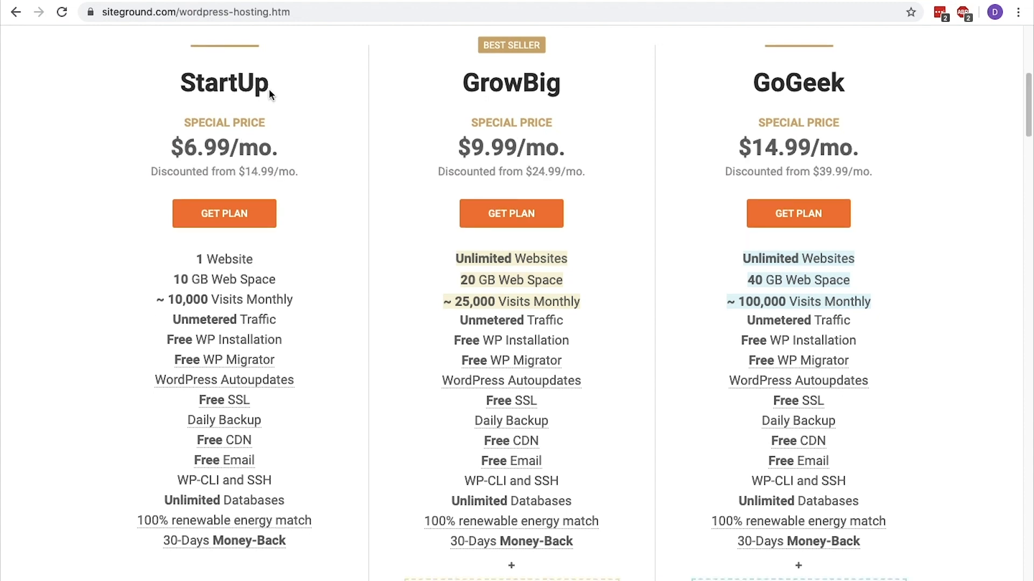
Order the StartUp plan with registration of the new domain howtocreateatestwebsite.com and proceed to the review page
{"action": "left_click", "coordinate": [255, 220]}
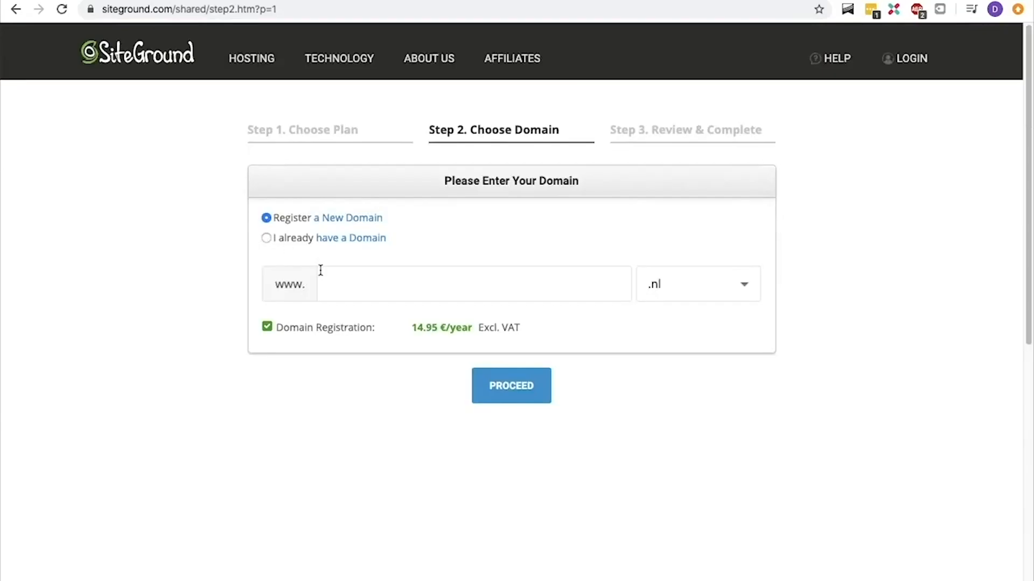
{"action": "left_click", "coordinate": [326, 281]}
{"action": "type", "text": "howtocreate"}
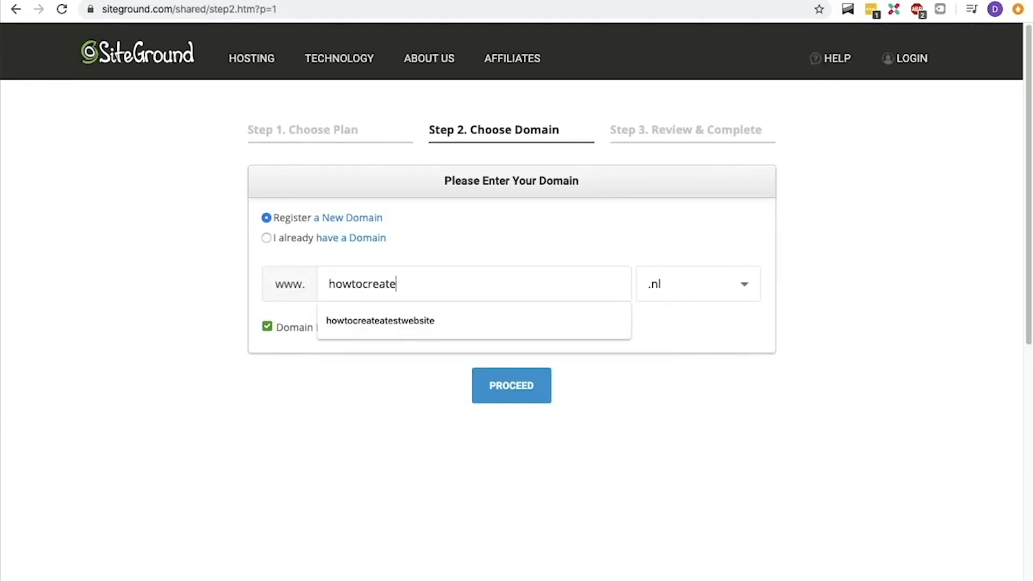
{"action": "type", "text": "atestwebsite"}
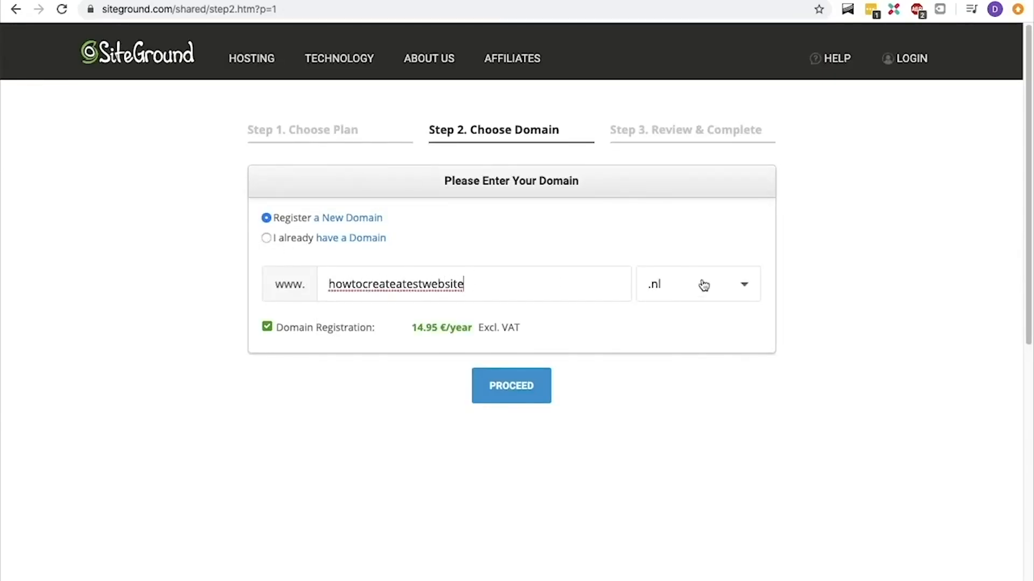
{"action": "left_click", "coordinate": [703, 283]}
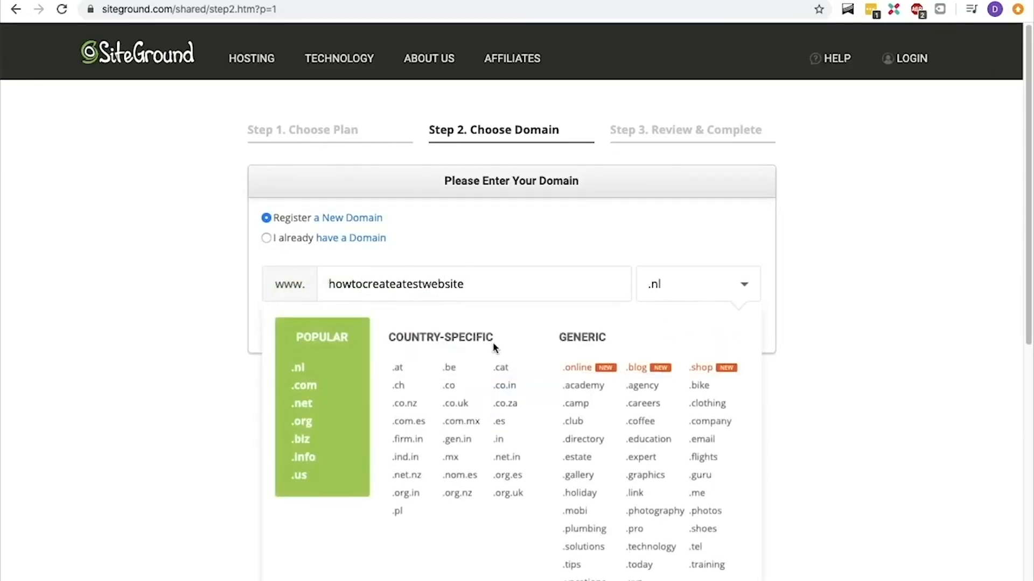
{"action": "left_click", "coordinate": [323, 394]}
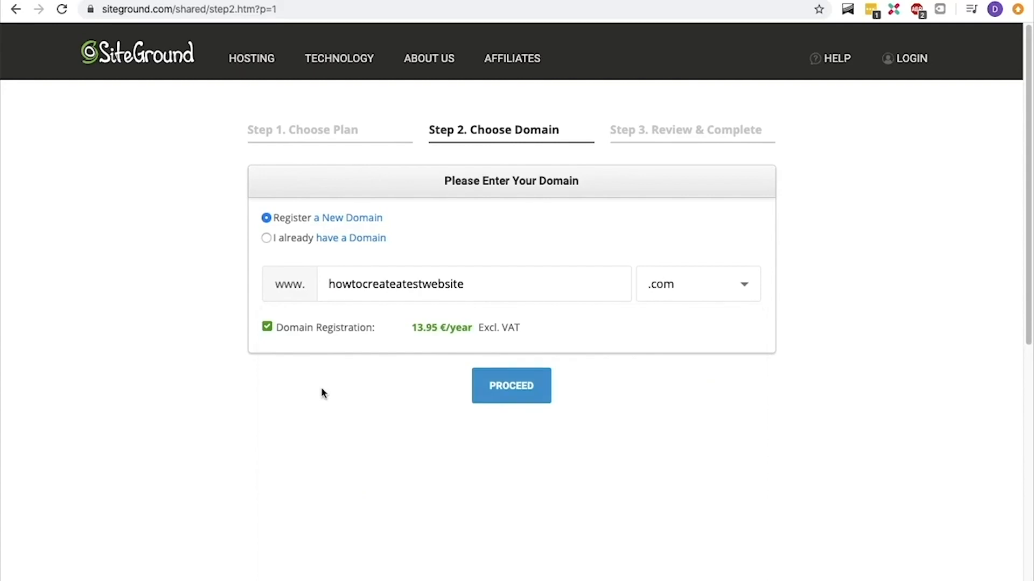
{"action": "left_click", "coordinate": [511, 394]}
Enter the account e-mail address, password and password confirmation in the account information
{"action": "type", "text": "[blurred email]"}
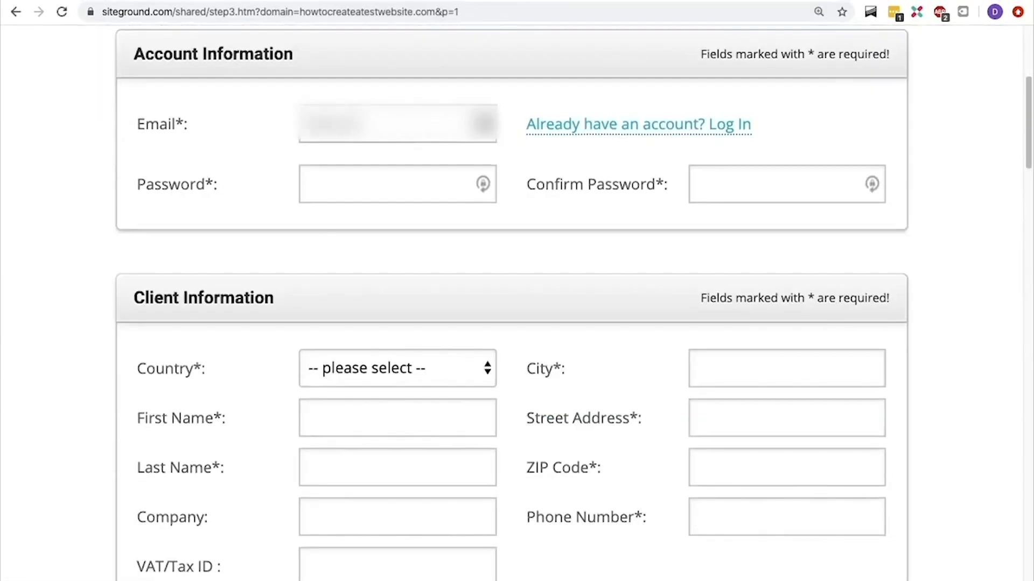
{"action": "key", "text": "Tab"}
{"action": "type", "text": "•••••"}
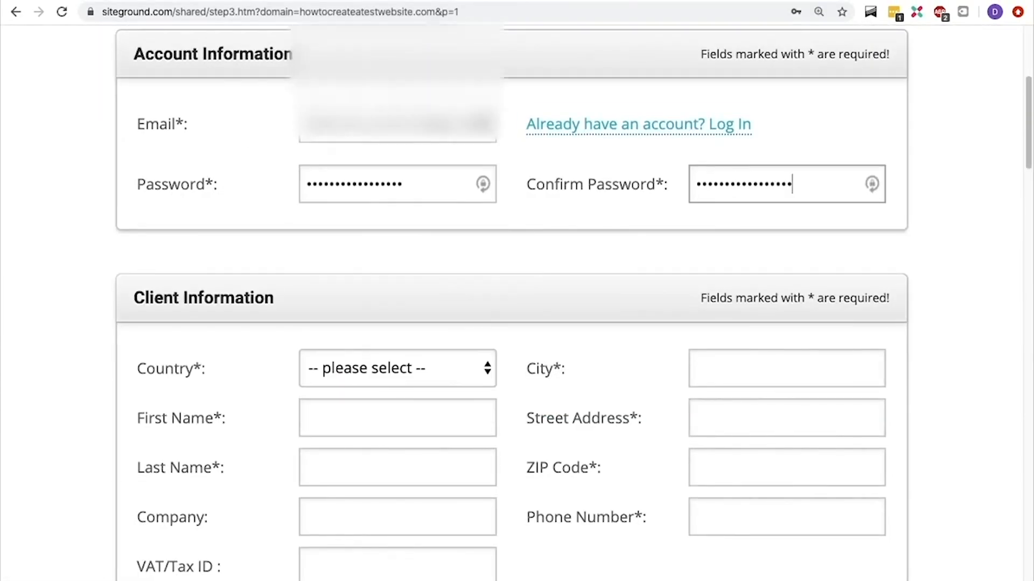
Set the client's country to Netherlands and fill in the first name, last name and company name
{"action": "scroll", "coordinate": [397, 323], "scroll_direction": "down", "scroll_amount": 5}
{"action": "left_click", "coordinate": [397, 110]}
{"action": "scroll", "coordinate": [377, 356], "scroll_direction": "down", "scroll_amount": 20}
{"action": "left_click", "coordinate": [369, 362]}
{"action": "key", "text": "Tab"}
{"action": "type", "text": "René"}
Complete the client information with the city, street address, ZIP code, phone number and VAT/Tax ID
{"action": "key", "text": "Tab"}
{"action": "type", "text": "Delescen"}
{"action": "key", "text": "Tab"}
{"action": "type", "text": "René Delescen Online Marketing"}
{"action": "key", "text": "Tab"}
{"action": "key", "text": "Tab"}
{"action": "type", "text": "1102BL"}
{"action": "key", "text": "Tab"}
{"action": "type", "text": "0612345678"}
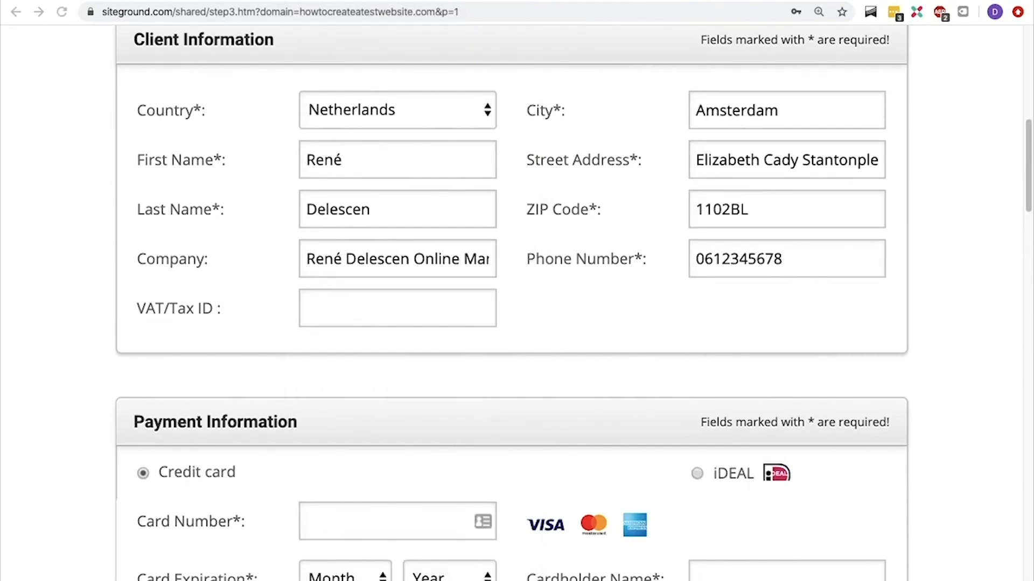
{"action": "left_click", "coordinate": [359, 305]}
{"action": "key", "text": "super+v"}
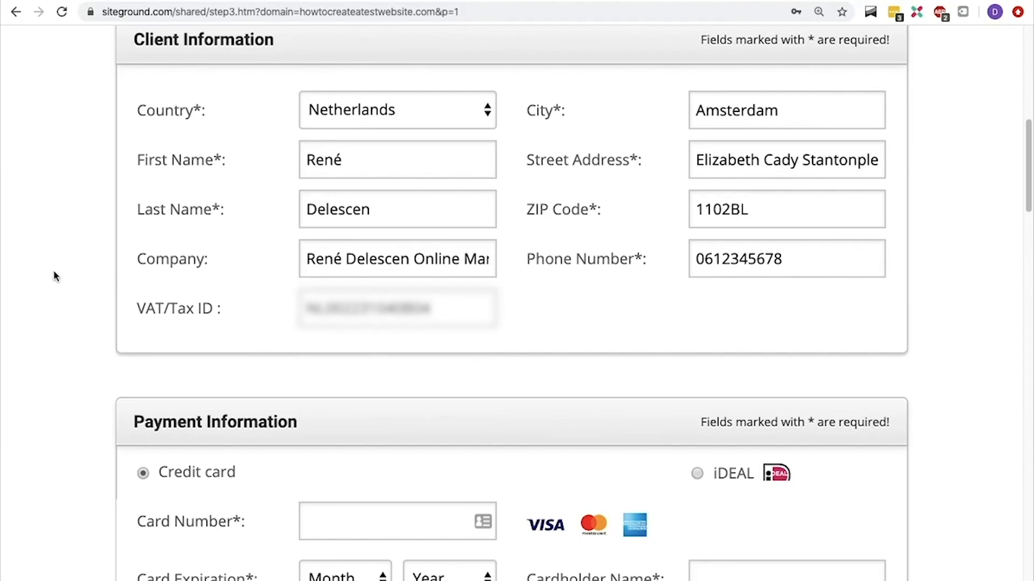
Compare the hosting price for 24 months and 36 months, return the period to 12 months - BEST DEAL, and read the renewal price note
{"action": "scroll", "coordinate": [53, 276], "scroll_direction": "down", "scroll_amount": 6}
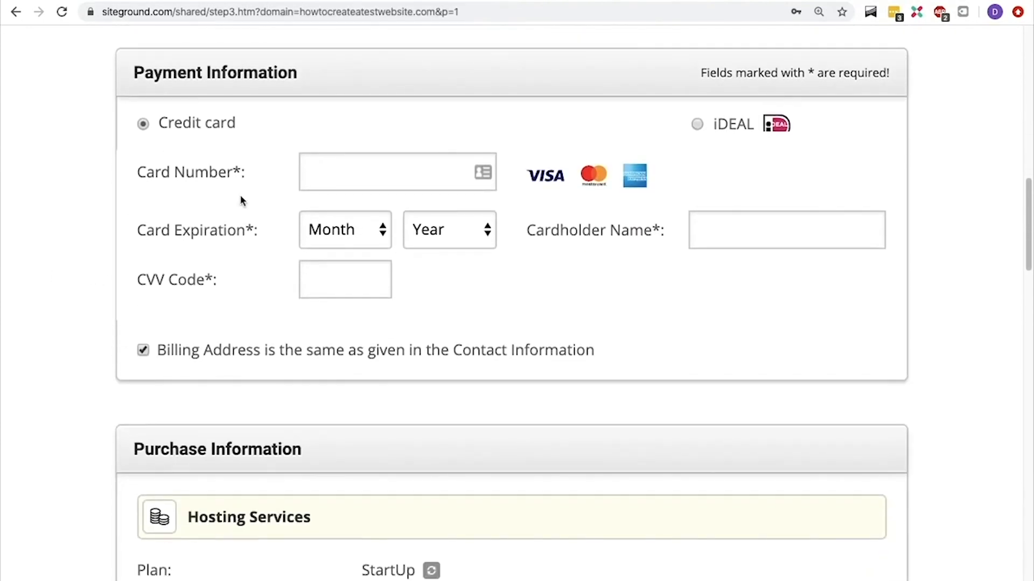
{"action": "scroll", "coordinate": [698, 125], "scroll_direction": "down", "scroll_amount": 7}
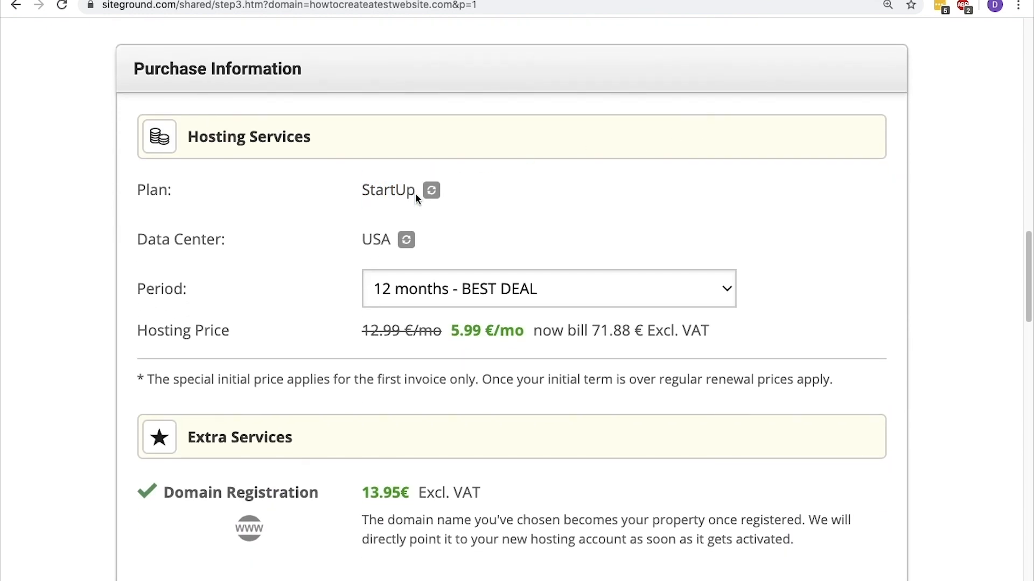
{"action": "scroll", "coordinate": [387, 237], "scroll_direction": "down", "scroll_amount": 1}
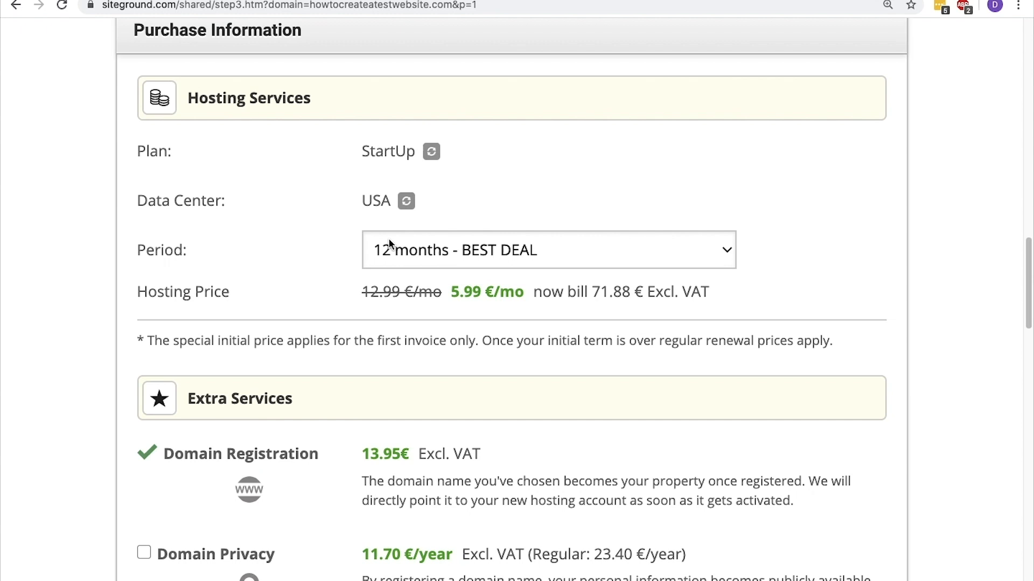
{"action": "left_click", "coordinate": [390, 244]}
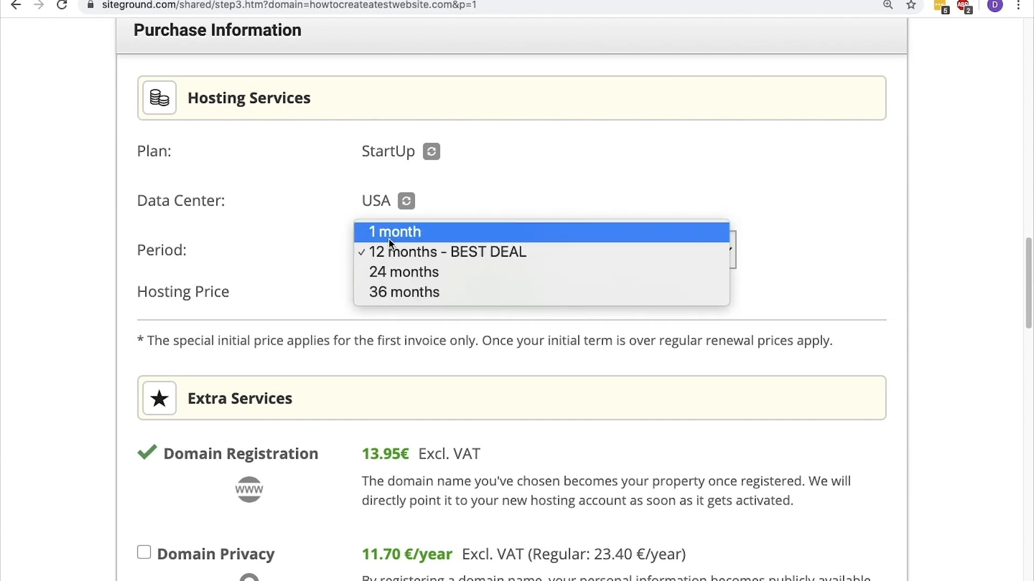
{"action": "left_click", "coordinate": [566, 264]}
{"action": "left_click", "coordinate": [564, 254]}
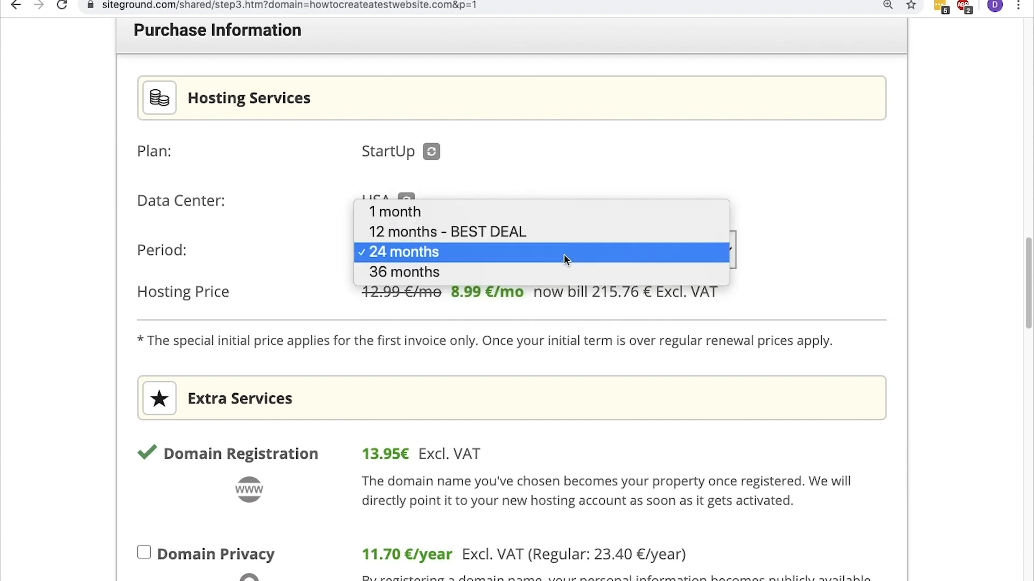
{"action": "left_click", "coordinate": [560, 266]}
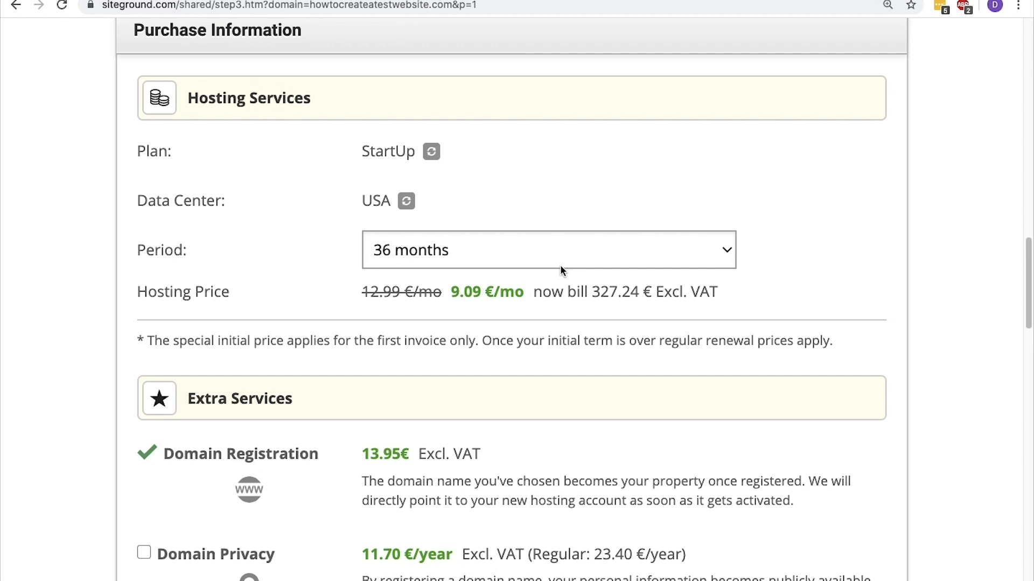
{"action": "left_click", "coordinate": [559, 264]}
{"action": "left_click", "coordinate": [561, 217]}
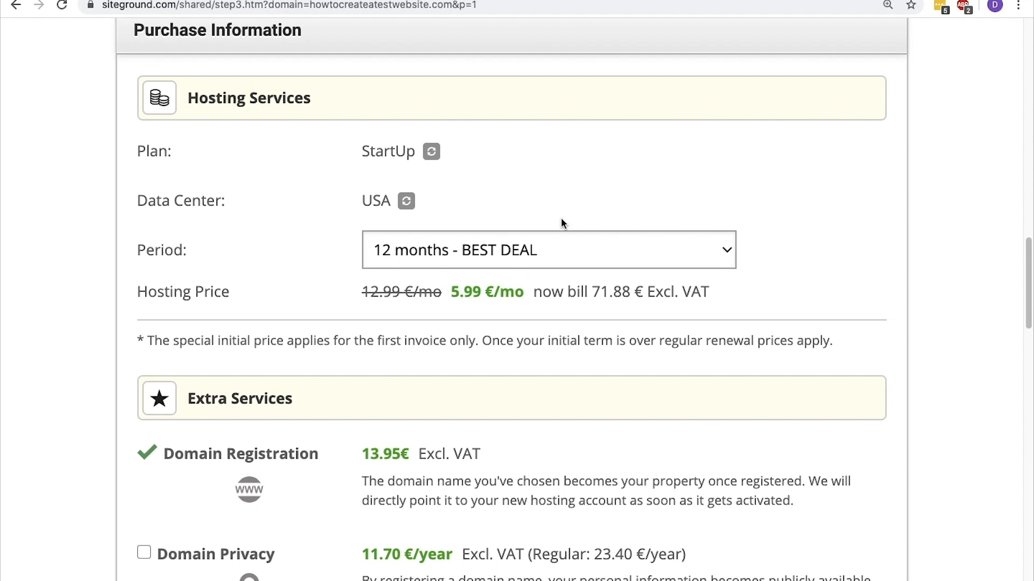
{"action": "left_click_drag", "start_coordinate": [482, 341], "coordinate": [835, 339]}
{"action": "left_click", "coordinate": [836, 340]}
Add the Domain Privacy extra service to the order
{"action": "scroll", "coordinate": [835, 339], "scroll_direction": "down", "scroll_amount": 6}
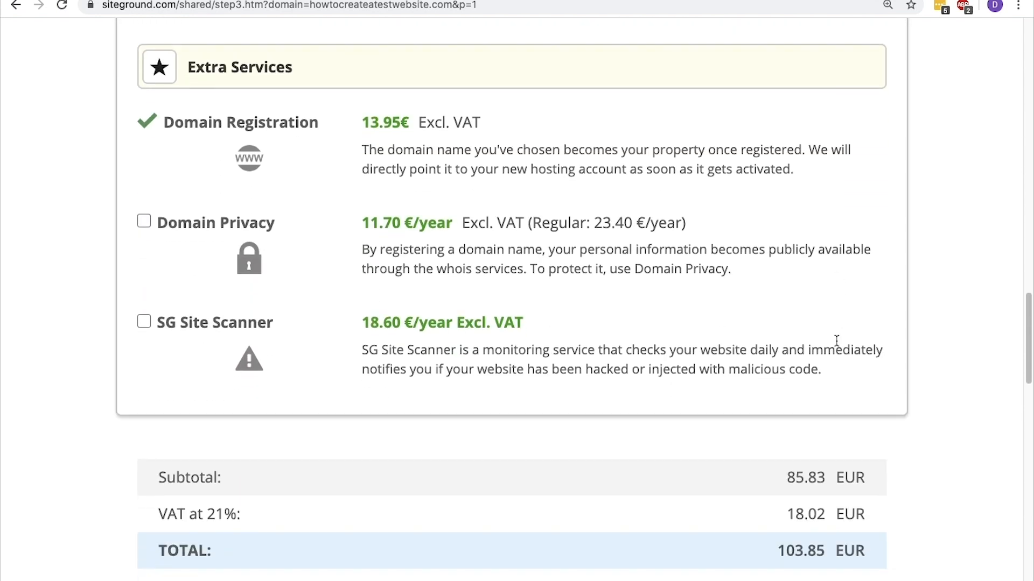
{"action": "scroll", "coordinate": [836, 339], "scroll_direction": "down", "scroll_amount": 1}
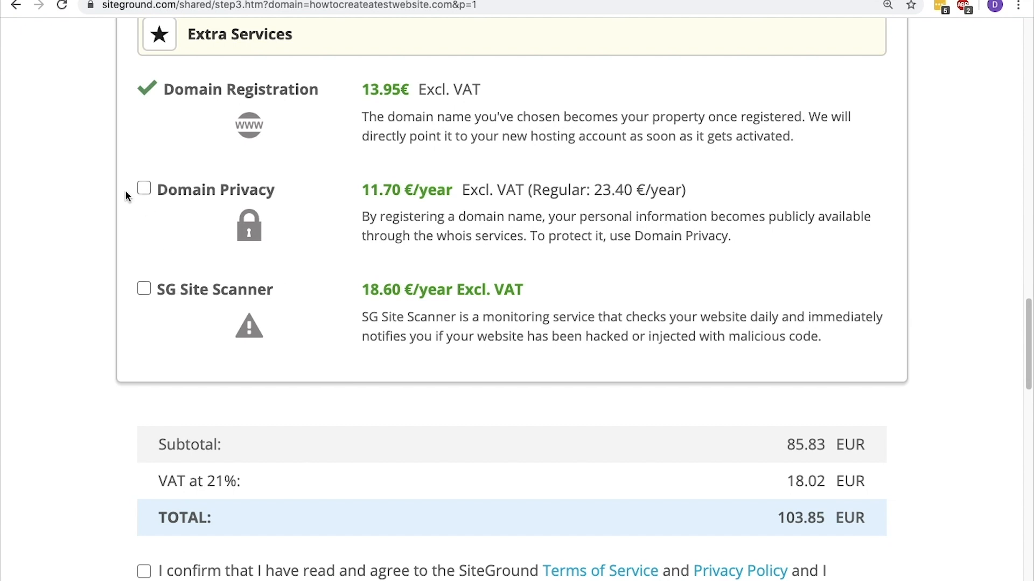
{"action": "left_click", "coordinate": [143, 190]}
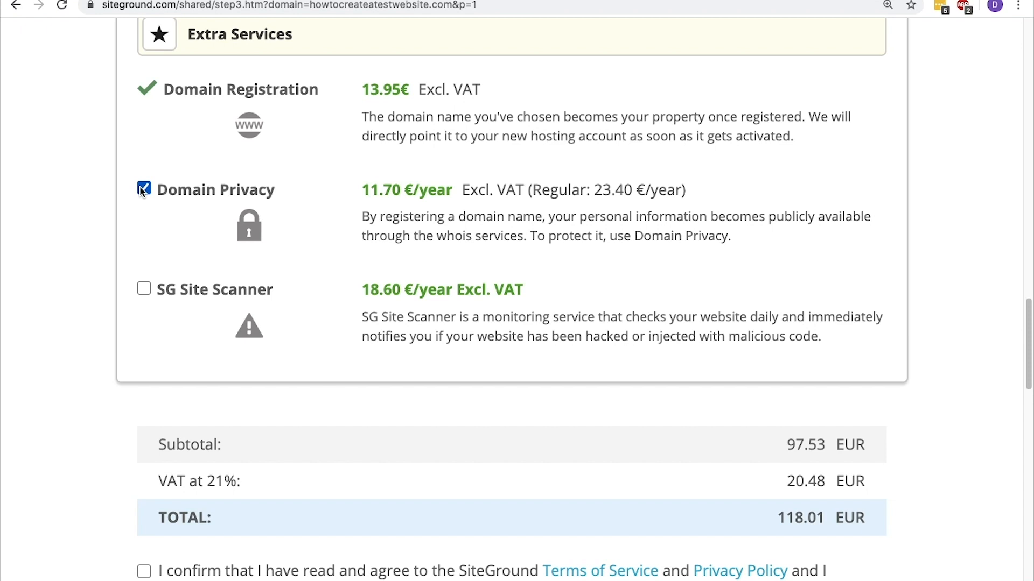
Agree to the Terms of Service and Privacy Policy and submit the order for payment
{"action": "scroll", "coordinate": [142, 192], "scroll_direction": "down", "scroll_amount": 4}
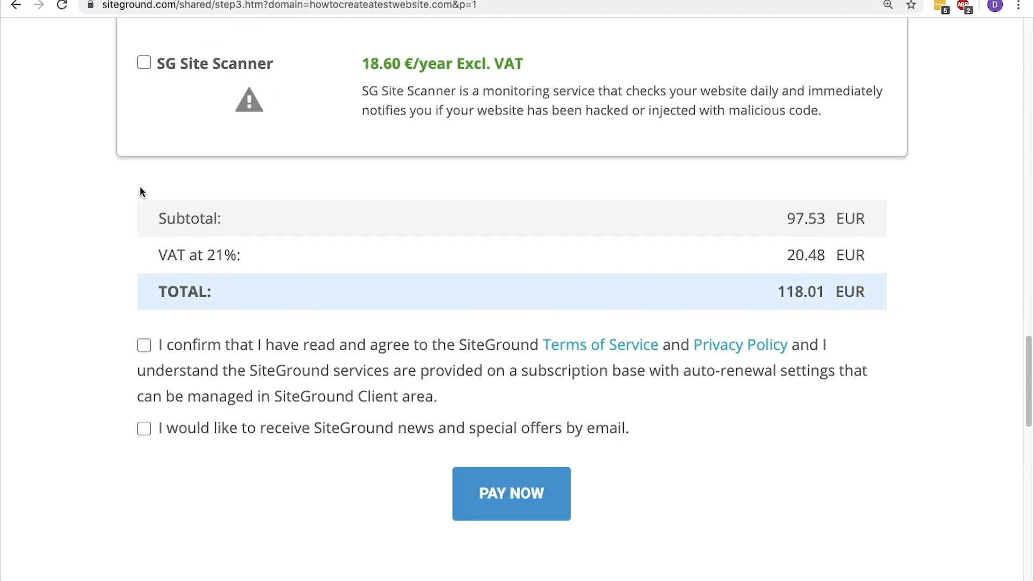
{"action": "left_click", "coordinate": [144, 345]}
{"action": "left_click", "coordinate": [521, 499]}
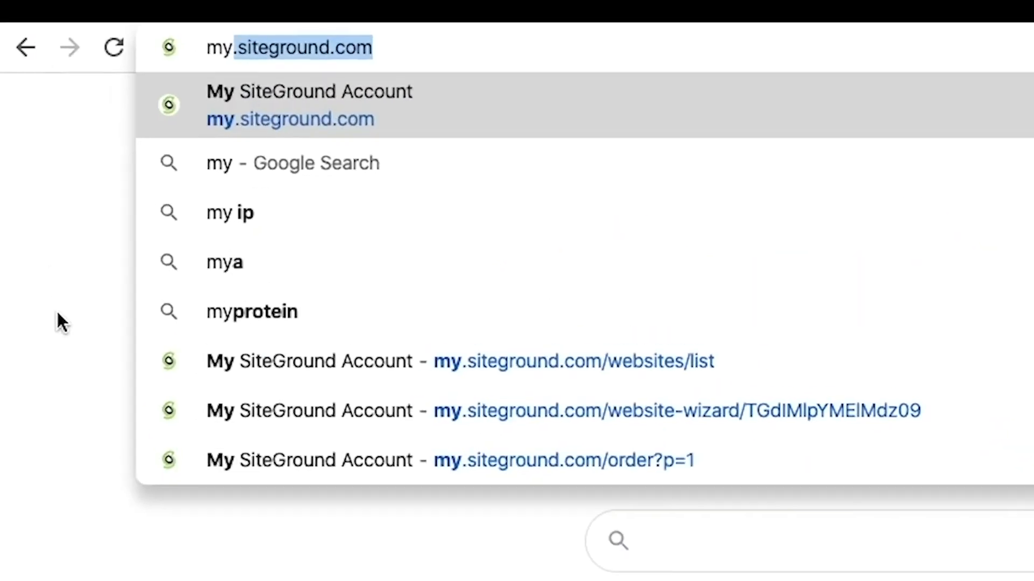
Open my.siteground.com and set up the site as a new website with the WordPress application
{"action": "type", "text": ".sitegr"}
{"action": "key", "text": "Return"}
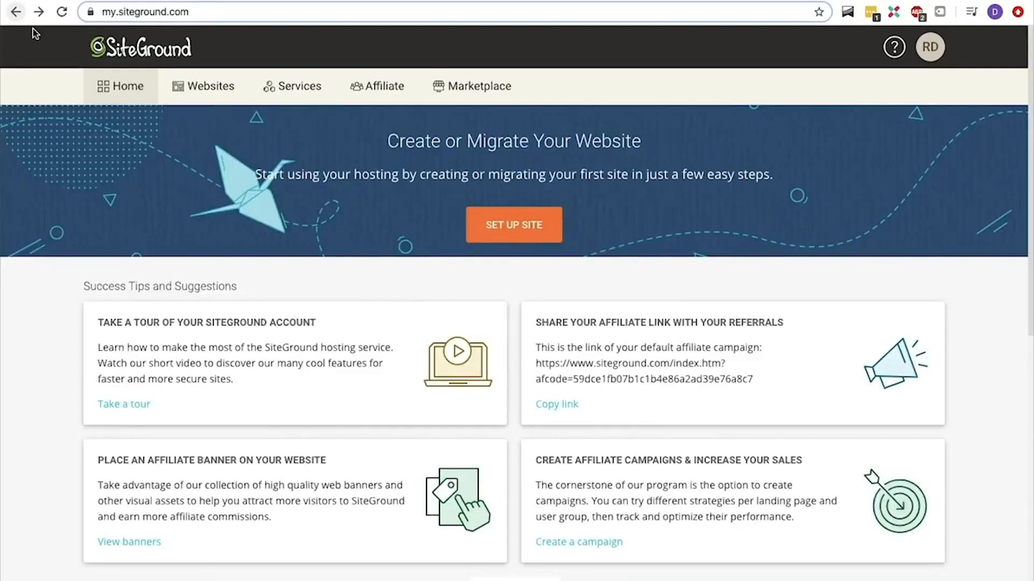
{"action": "left_click", "coordinate": [512, 235]}
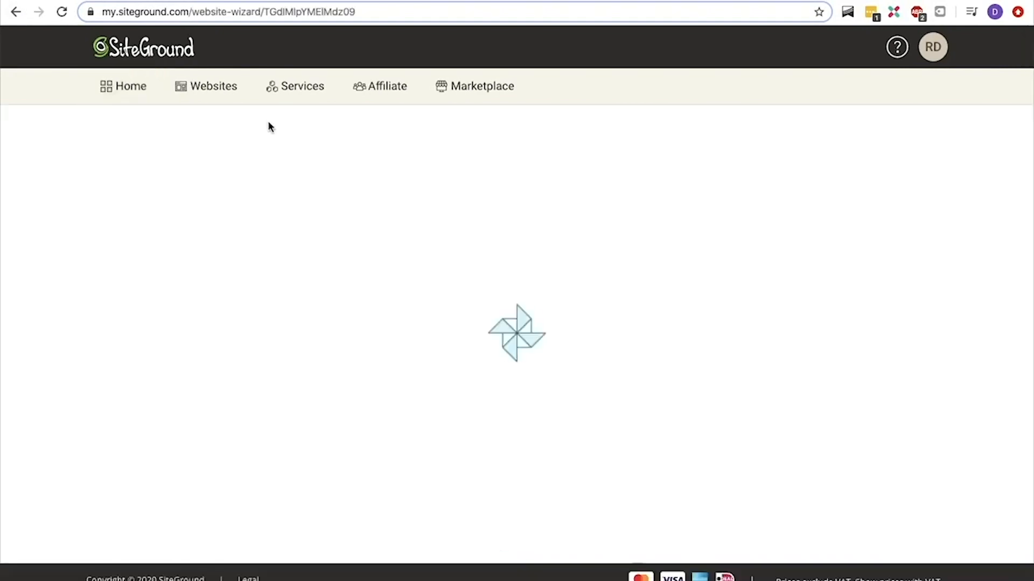
{"action": "left_click", "coordinate": [347, 364]}
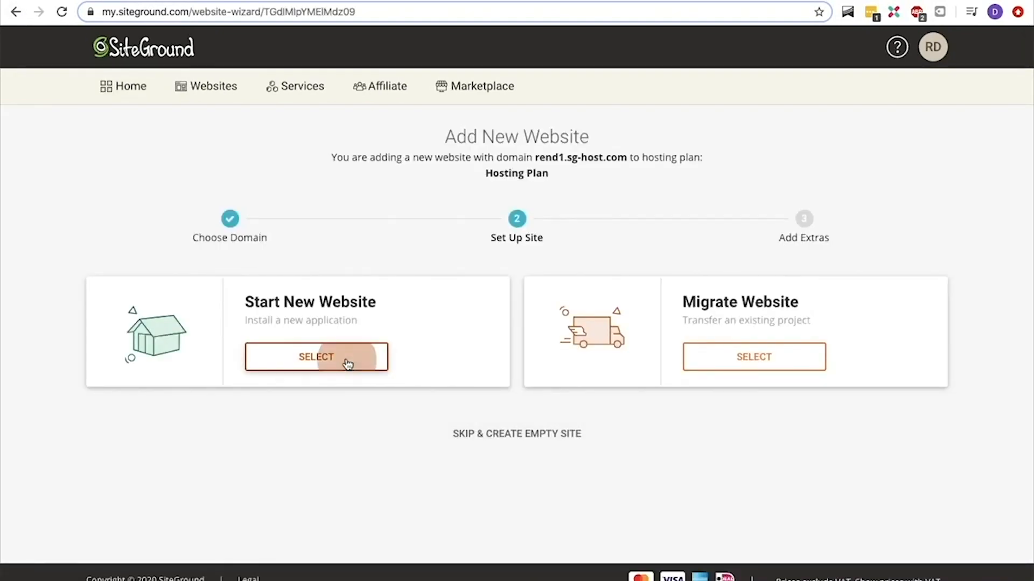
{"action": "left_click", "coordinate": [184, 526]}
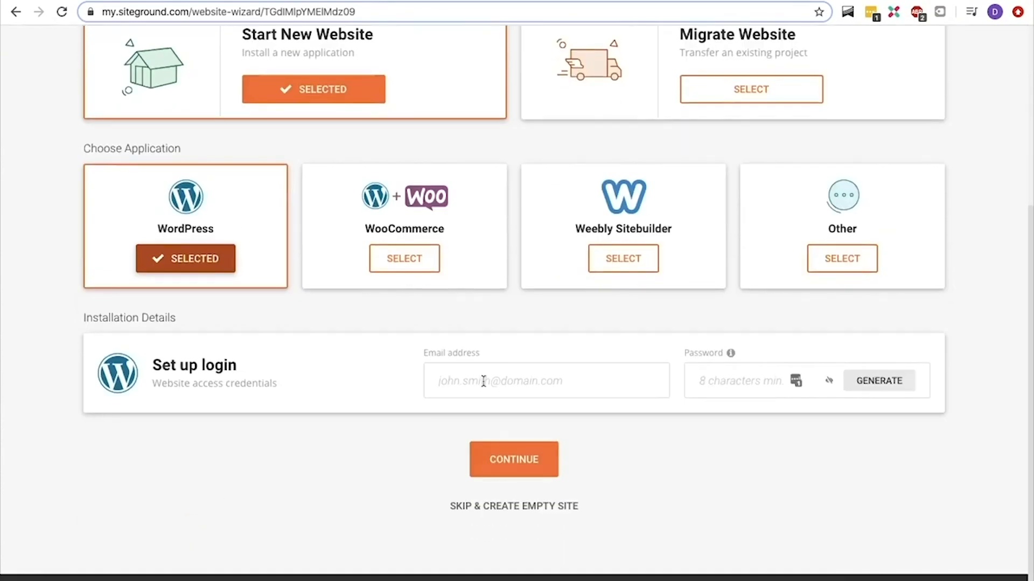
Enter the e-mail address and password for the WordPress login and continue to the extras
{"action": "left_click", "coordinate": [483, 381]}
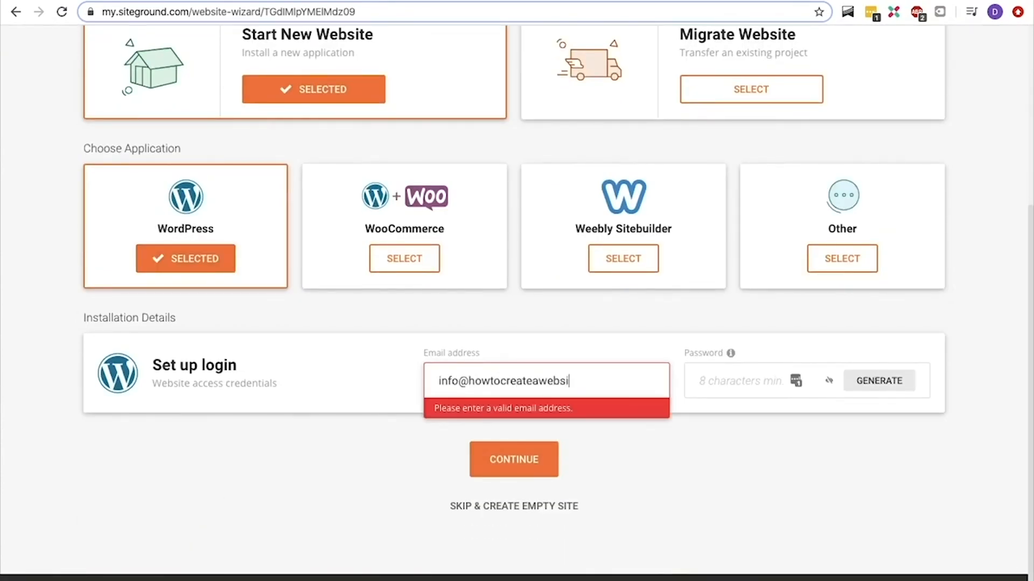
{"action": "key", "text": "Tab"}
{"action": "type", "text": "••••••••••••••••"}
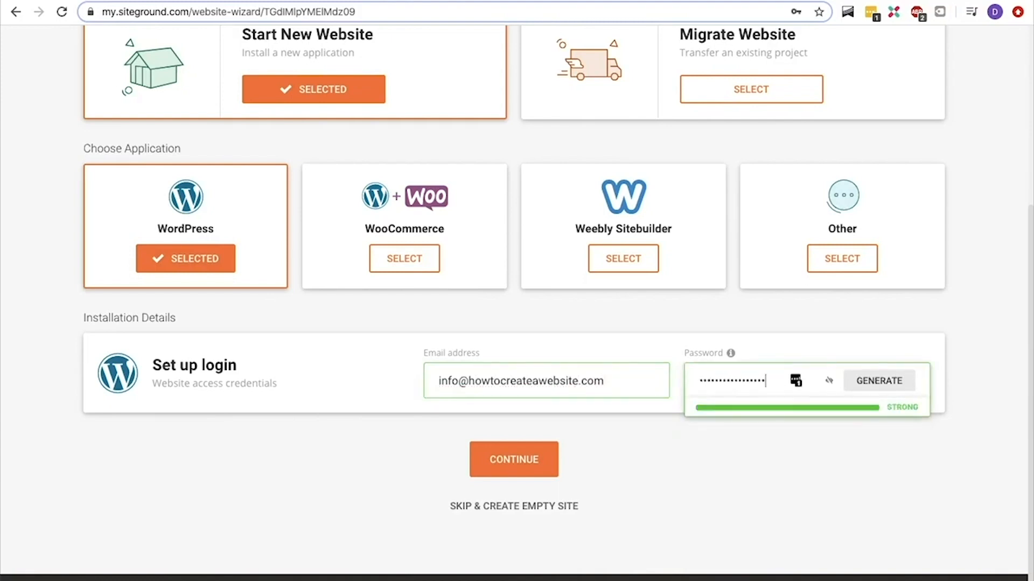
{"action": "left_click", "coordinate": [497, 460]}
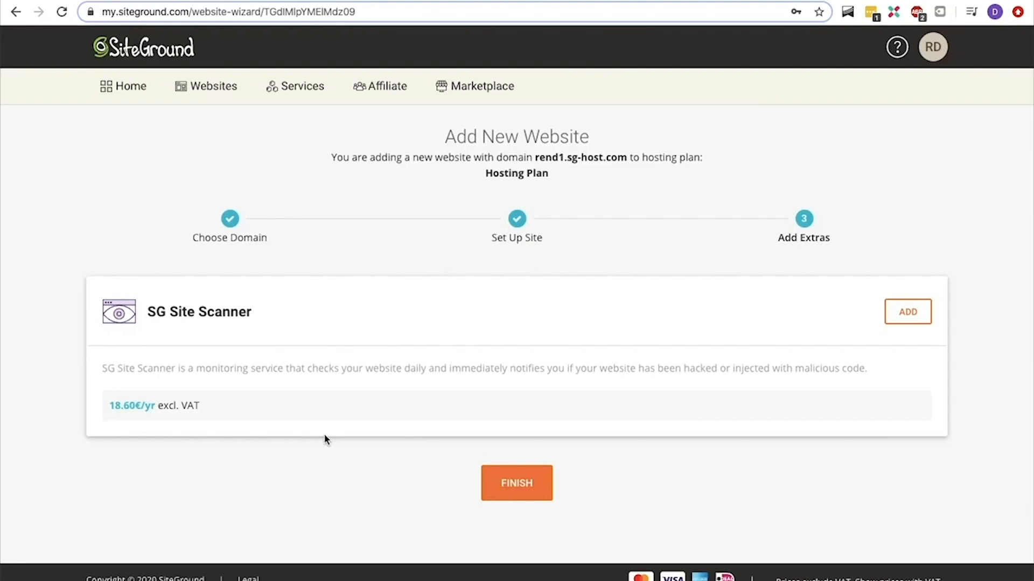
Finish adding the new website without the SG Site Scanner extra and open the WordPress admin of rend1.sg-host.com
{"action": "left_click", "coordinate": [503, 474]}
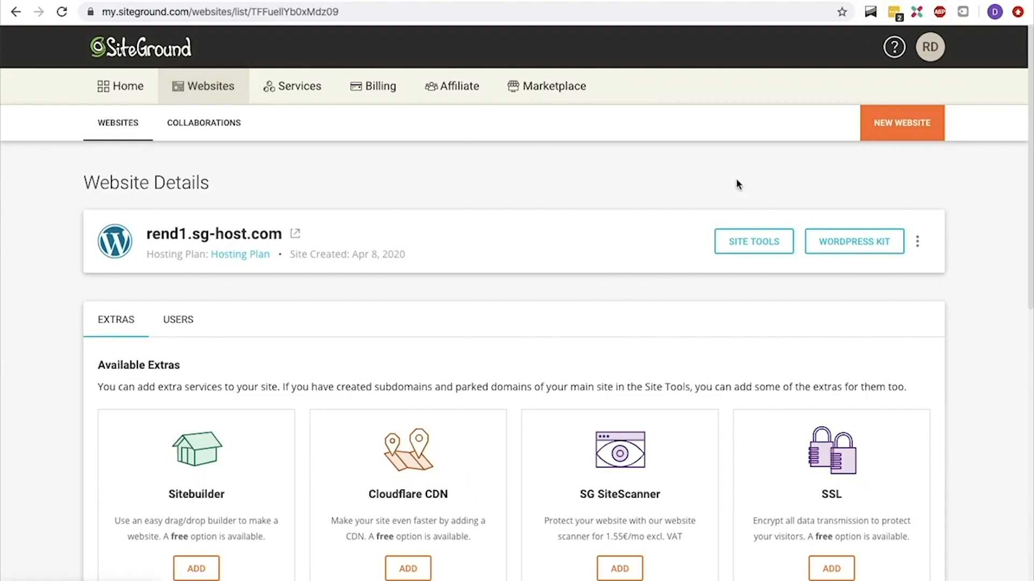
{"action": "left_click", "coordinate": [846, 240]}
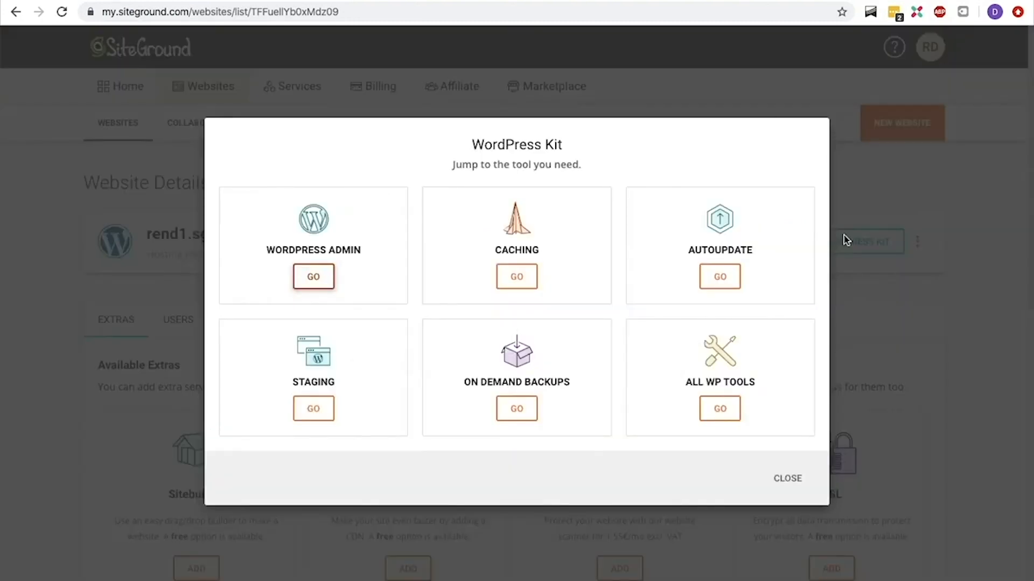
{"action": "left_click", "coordinate": [320, 274]}
{"action": "left_click", "coordinate": [596, 334]}
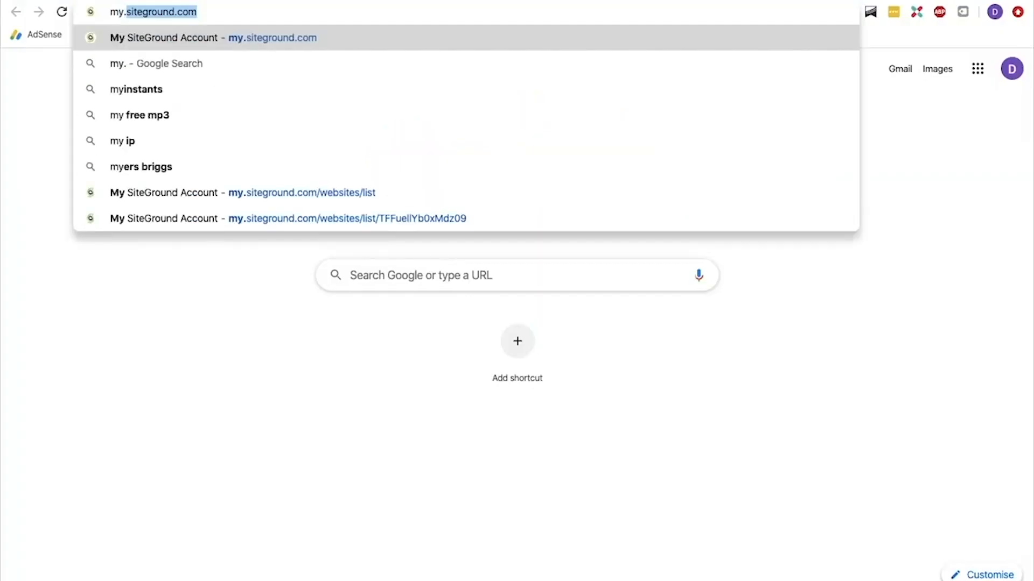
Return to the SiteGround account and open Site Tools for the rend1.sg-host.com website
{"action": "type", "text": "sitegrou"}
{"action": "key", "text": "Return"}
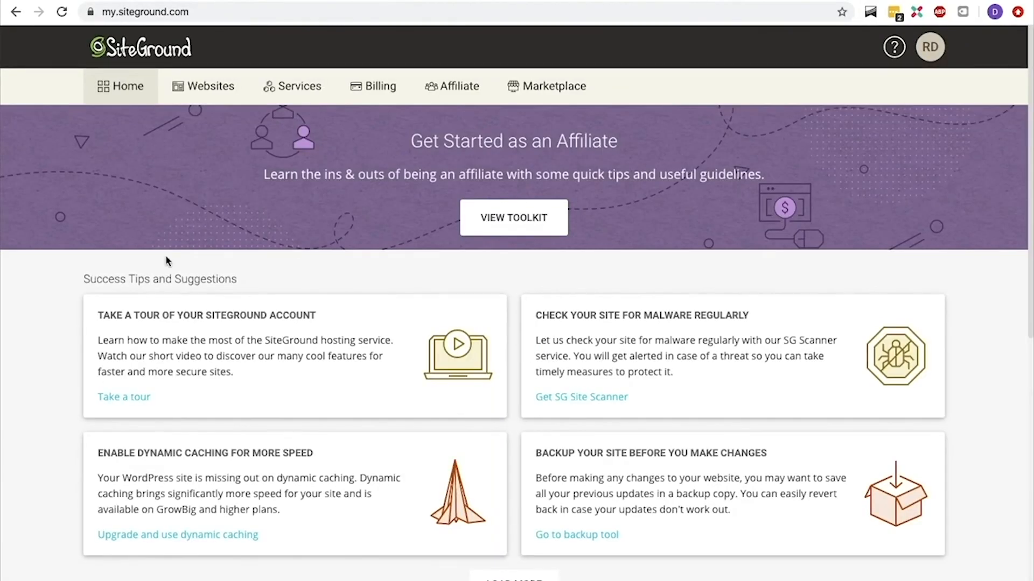
{"action": "left_click", "coordinate": [221, 92]}
{"action": "left_click", "coordinate": [738, 248]}
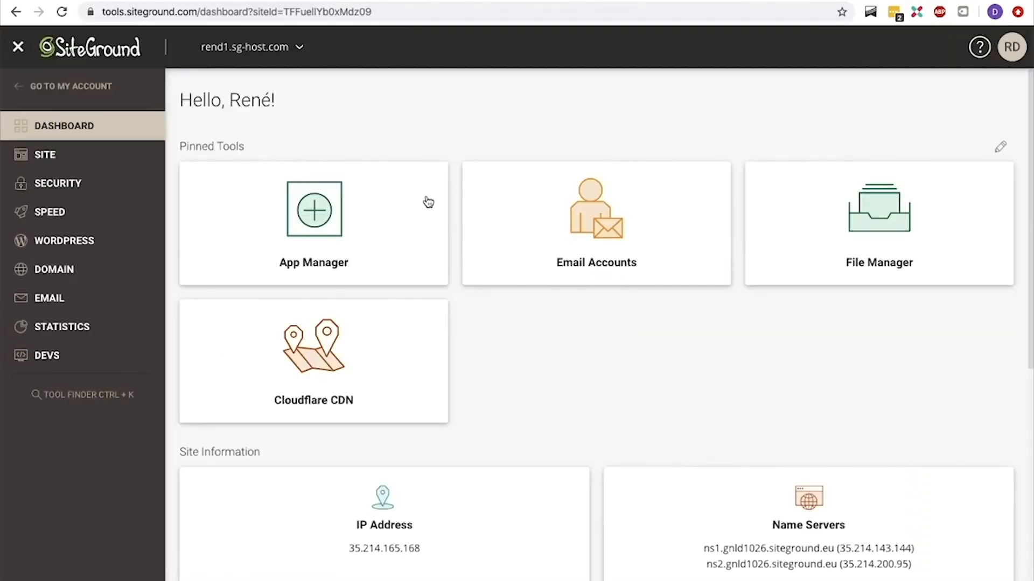
Install a Let's Encrypt SSL certificate for the domain rend1.sg-host.com with the SSL Manager
{"action": "left_click", "coordinate": [124, 184]}
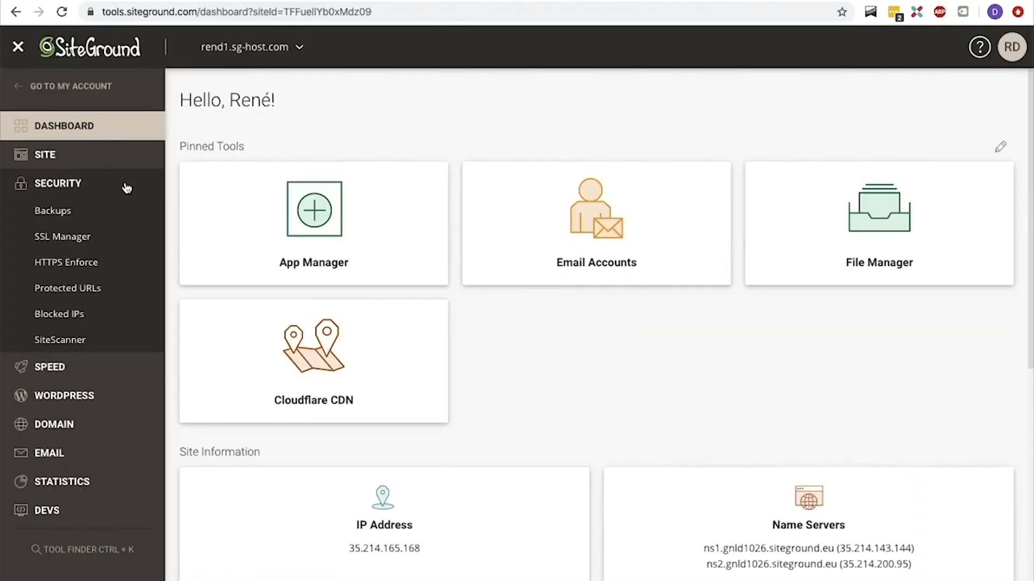
{"action": "left_click", "coordinate": [89, 242]}
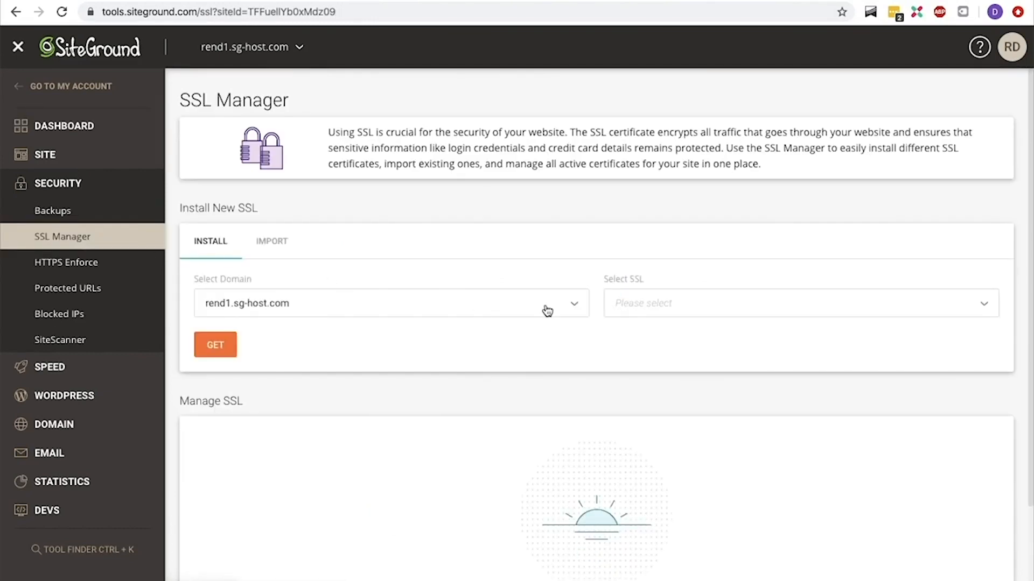
{"action": "left_click", "coordinate": [619, 306]}
{"action": "left_click", "coordinate": [643, 336]}
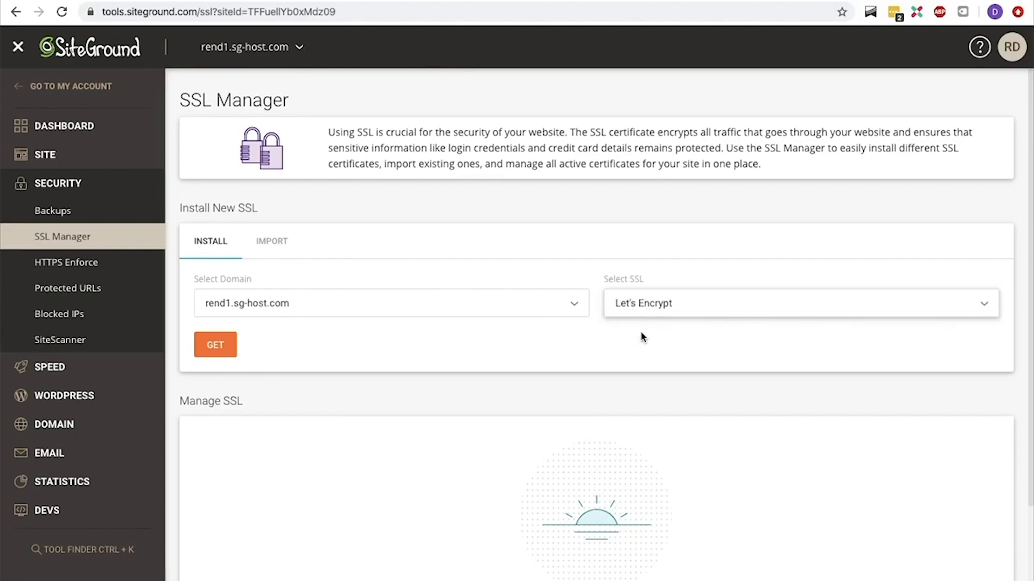
{"action": "left_click", "coordinate": [225, 349]}
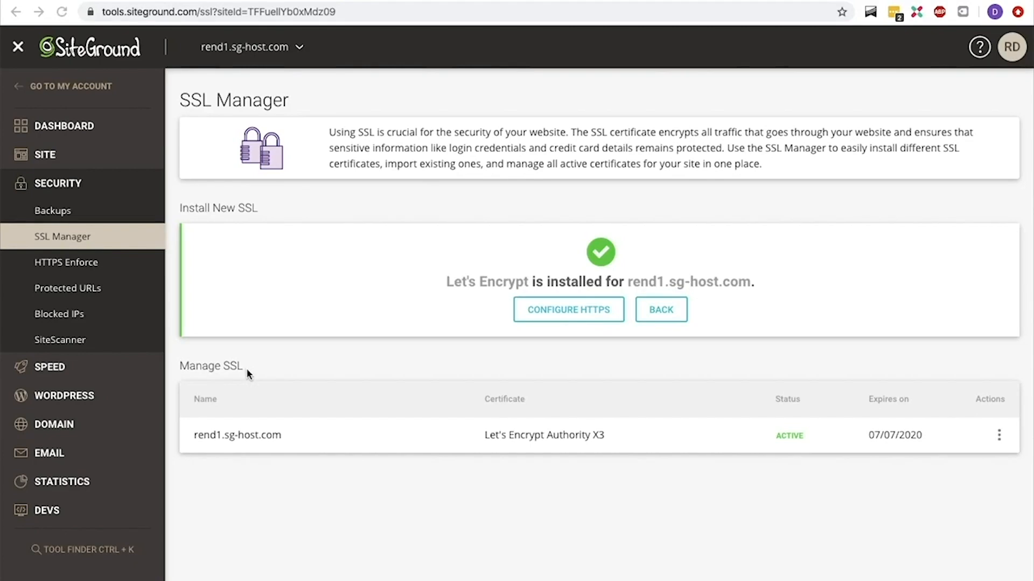
Turn on HTTPS Enforce for the domain rend1.sg-host.com
{"action": "left_click", "coordinate": [998, 433]}
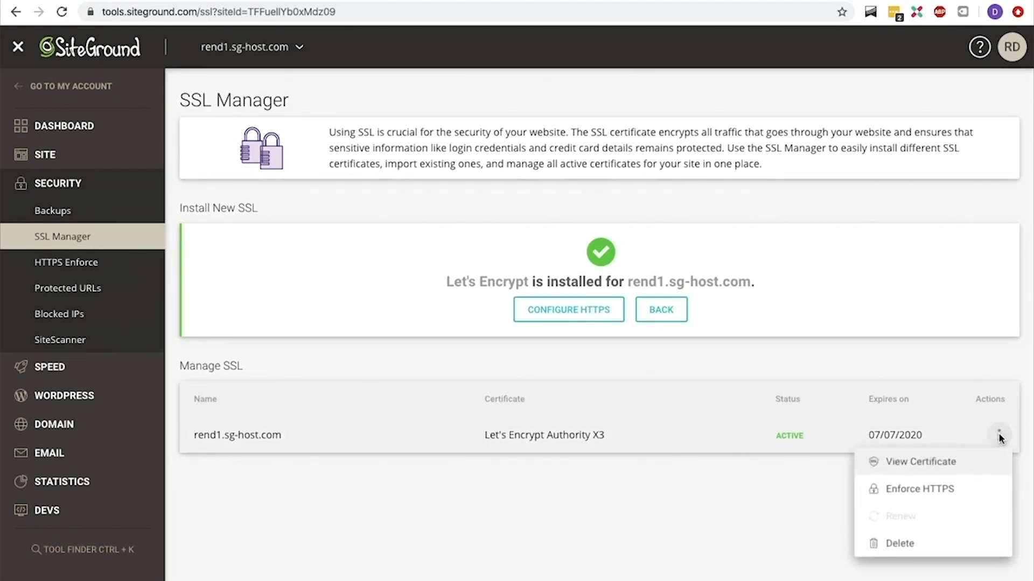
{"action": "left_click", "coordinate": [965, 491]}
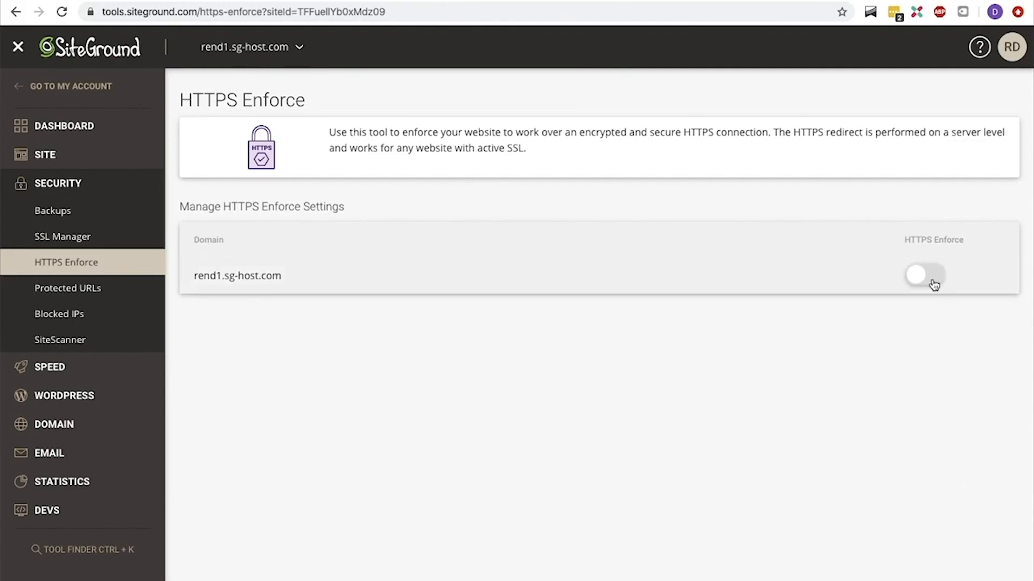
{"action": "left_click", "coordinate": [925, 275]}
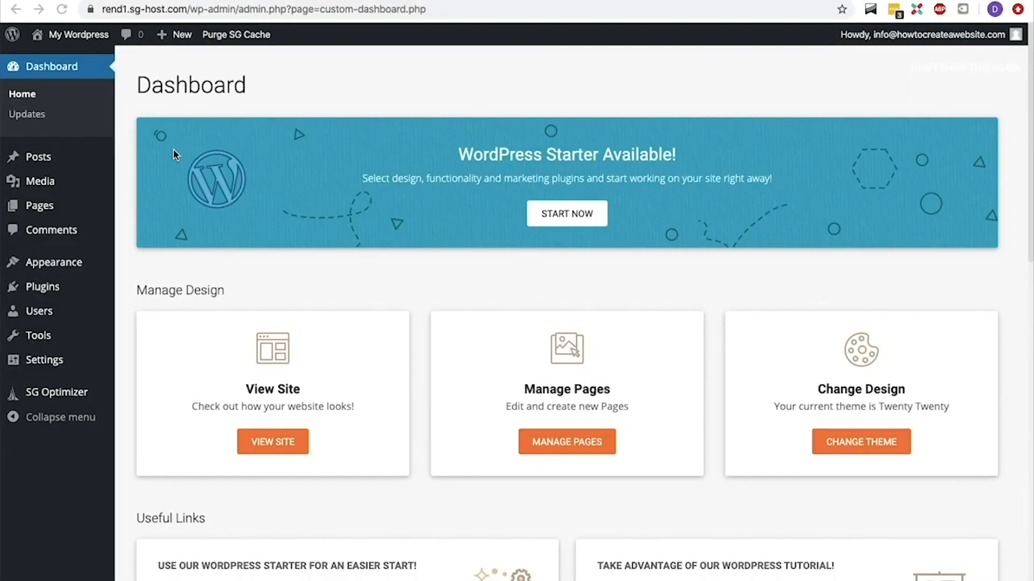
View the live website from the WordPress admin and return to the dashboard
{"action": "mouse_move", "coordinate": [92, 45]}
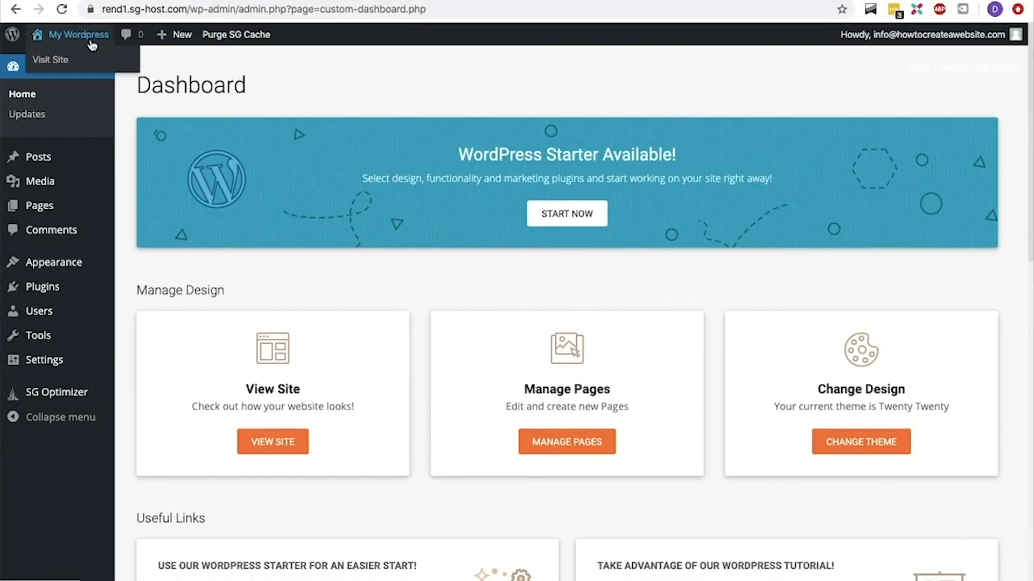
{"action": "left_click", "coordinate": [91, 64]}
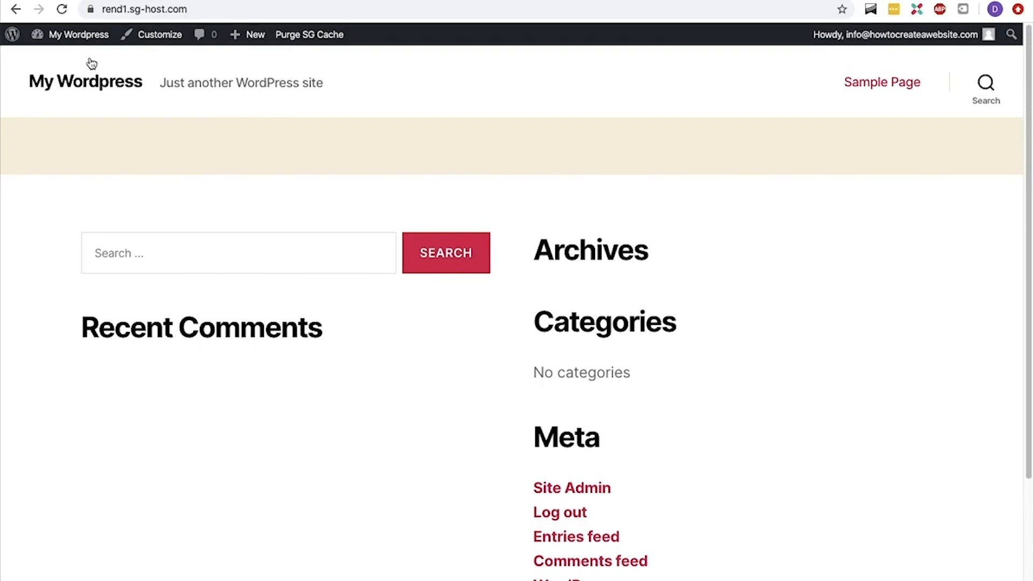
{"action": "mouse_move", "coordinate": [85, 37]}
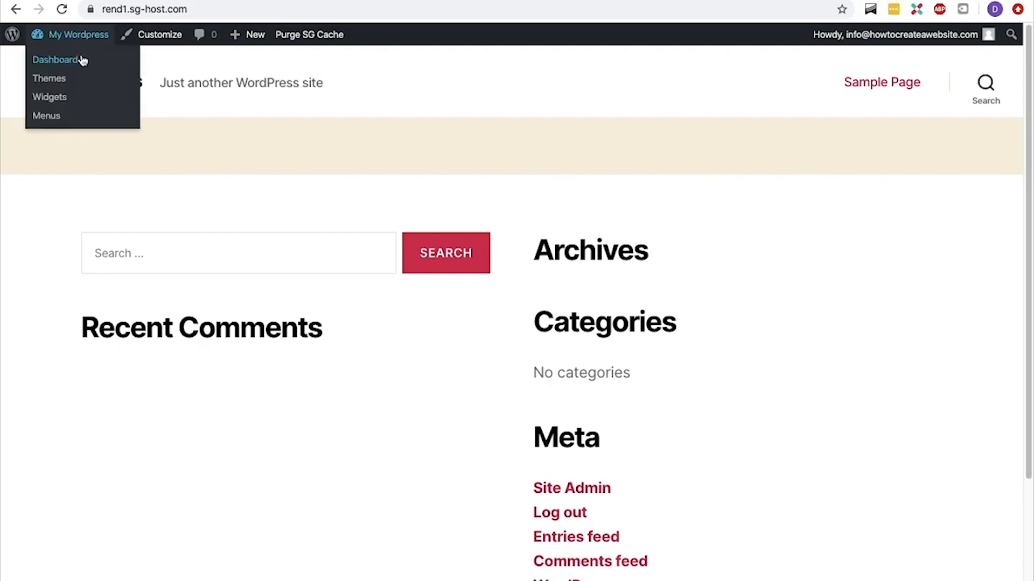
{"action": "left_click", "coordinate": [82, 60]}
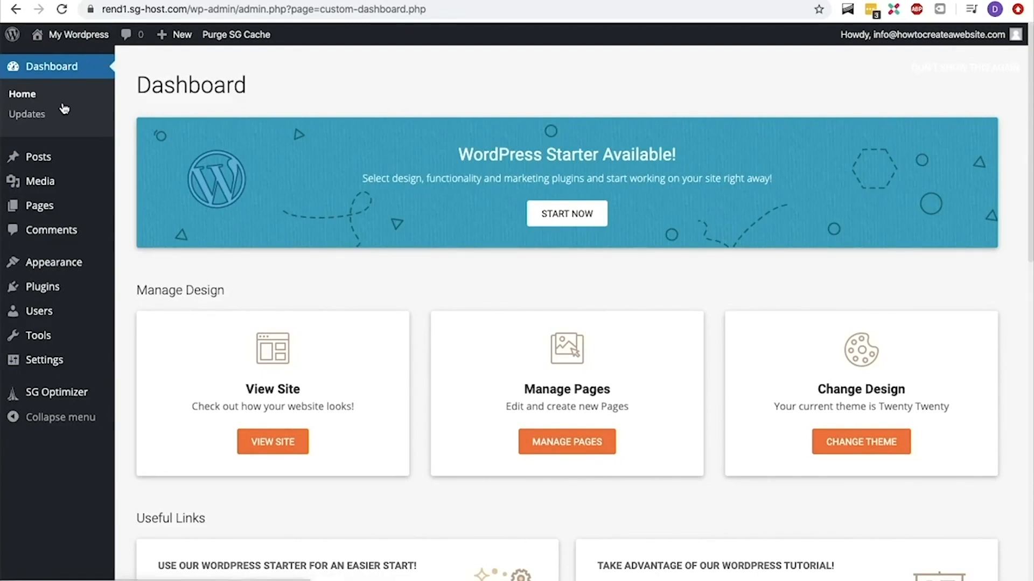
Check the WordPress updates page and look over the options for posts, pages, appearance, plugins, users and settings
{"action": "left_click", "coordinate": [46, 115]}
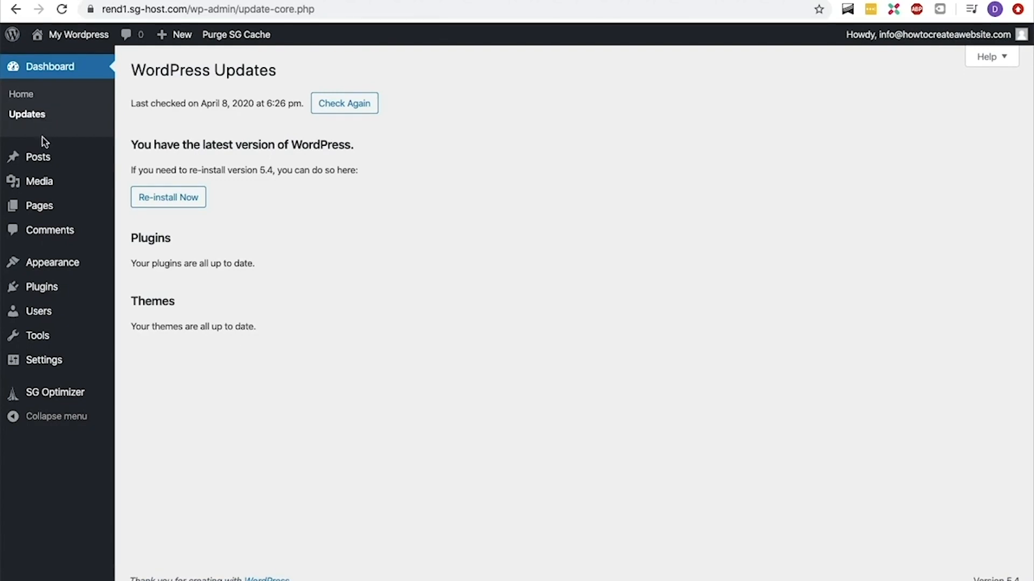
{"action": "mouse_move", "coordinate": [39, 157]}
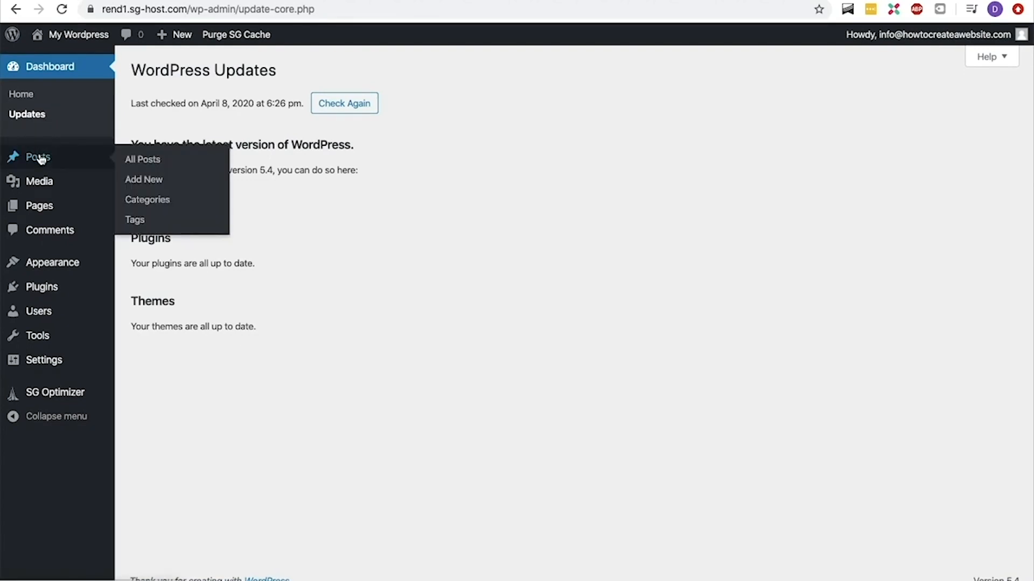
{"action": "mouse_move", "coordinate": [40, 209]}
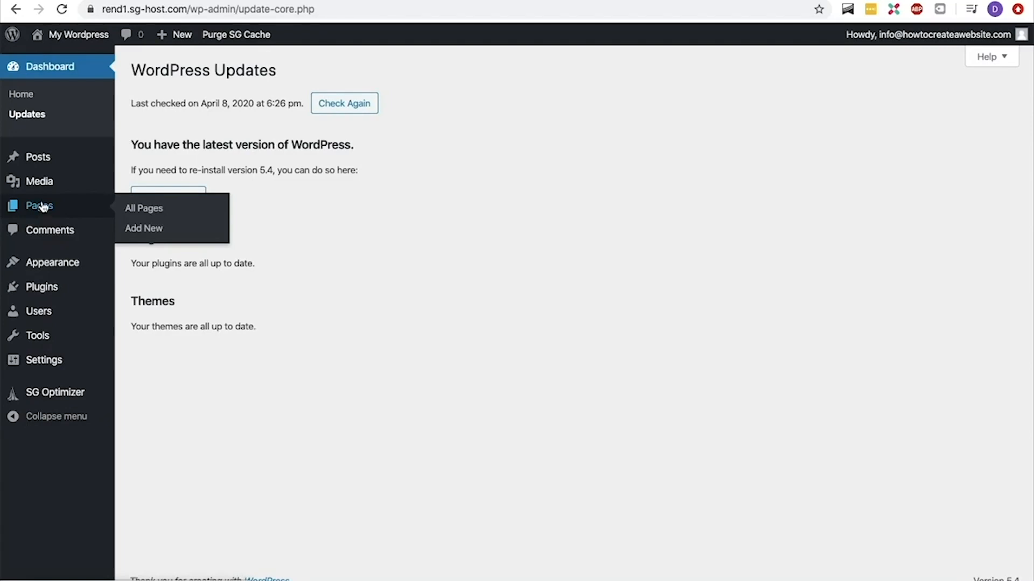
{"action": "mouse_move", "coordinate": [51, 193]}
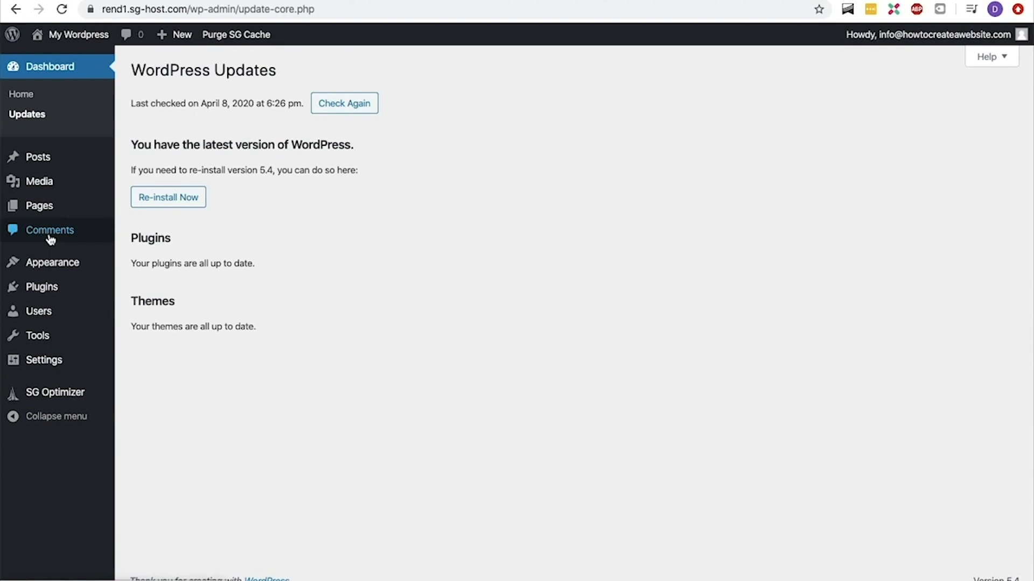
{"action": "mouse_move", "coordinate": [47, 259]}
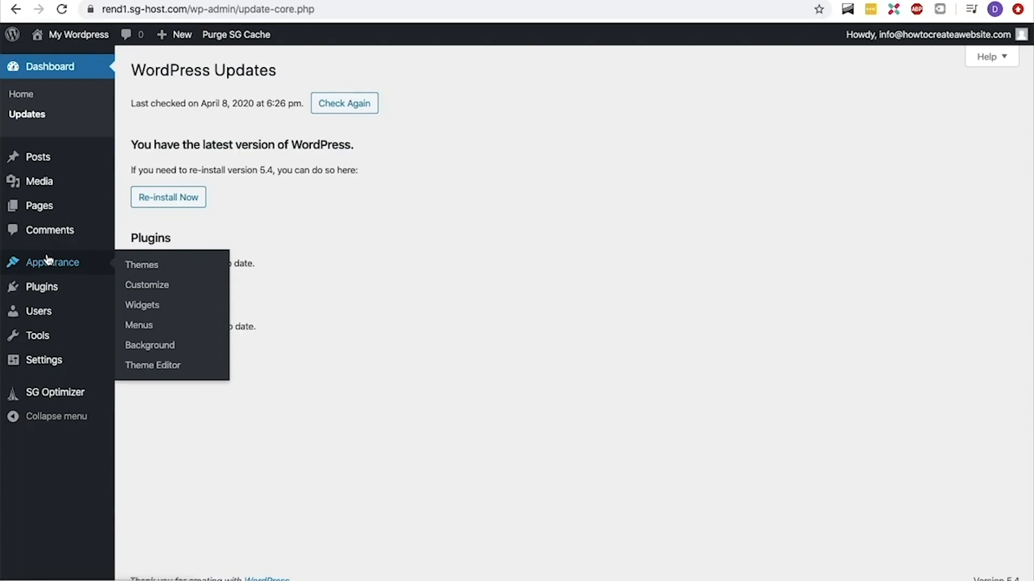
{"action": "mouse_move", "coordinate": [47, 288]}
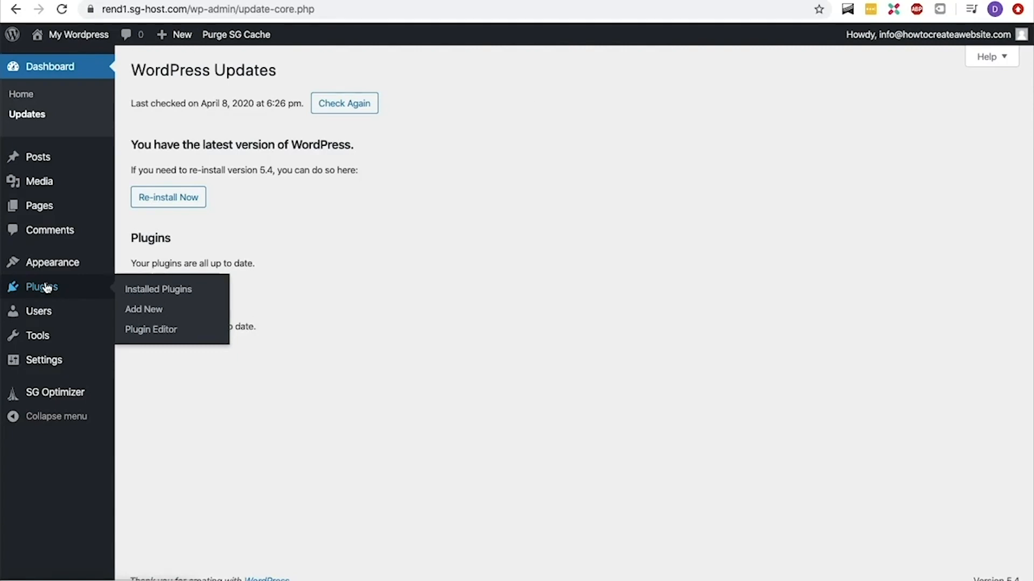
{"action": "mouse_move", "coordinate": [47, 311]}
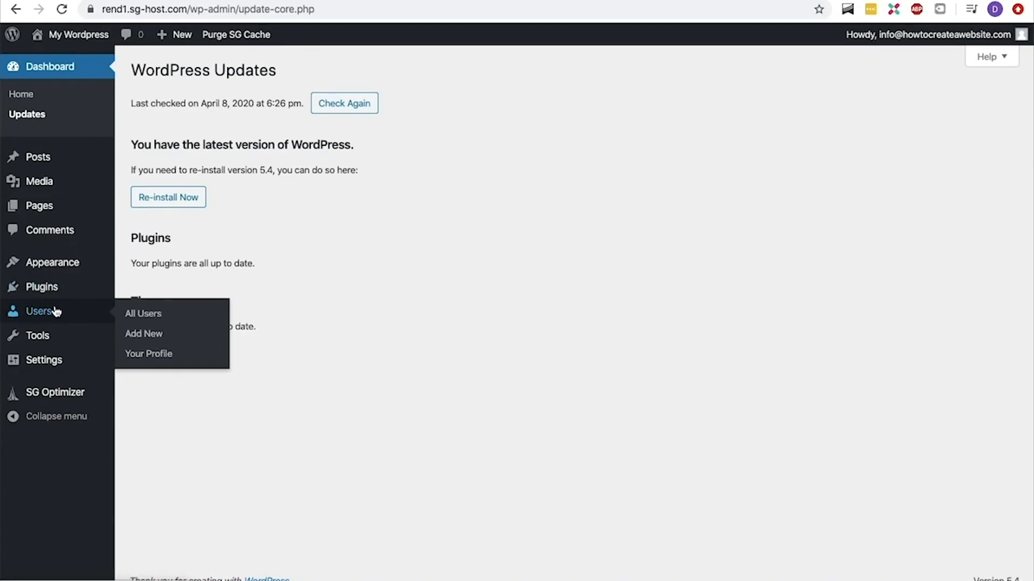
{"action": "mouse_move", "coordinate": [52, 342]}
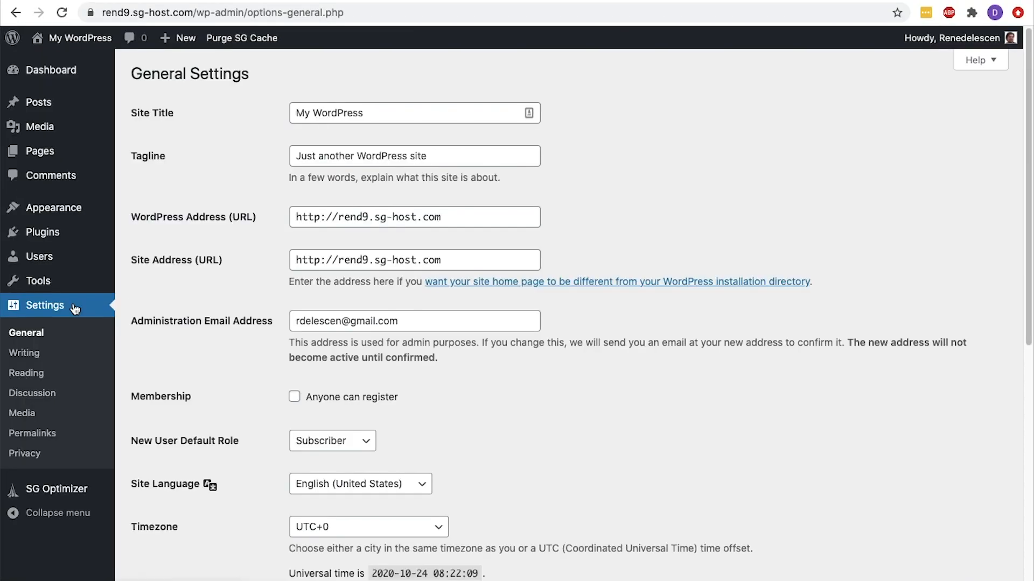
In the General Settings, change the site title to "Order your eBook on webshop x"
{"action": "left_click_drag", "start_coordinate": [376, 112], "coordinate": [278, 112]}
{"action": "left_click", "coordinate": [231, 146]}
{"action": "left_click_drag", "start_coordinate": [431, 156], "coordinate": [295, 156]}
{"action": "left_click", "coordinate": [295, 156]}
{"action": "left_click_drag", "start_coordinate": [363, 114], "coordinate": [292, 113]}
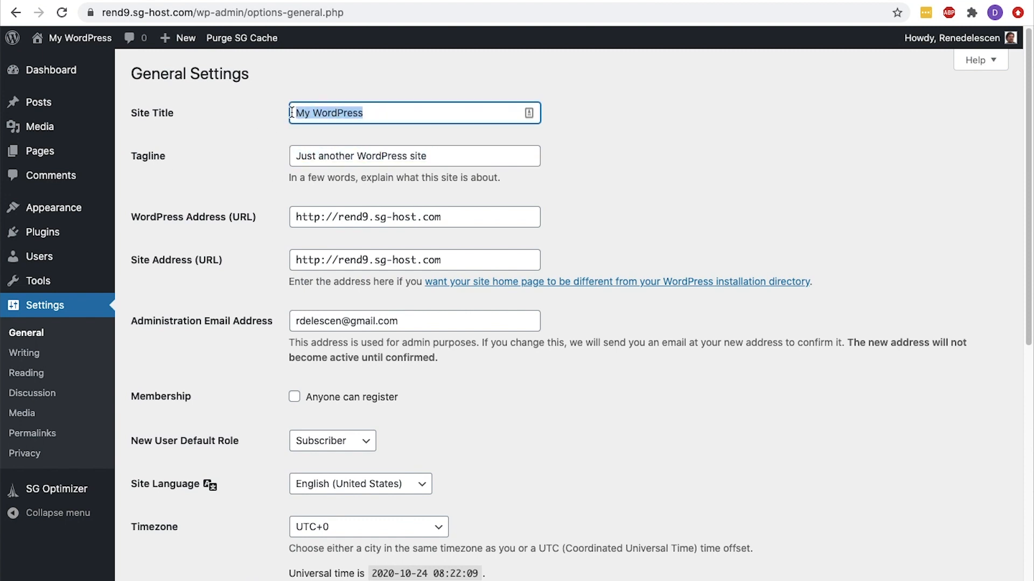
{"action": "key", "text": "BackSpace"}
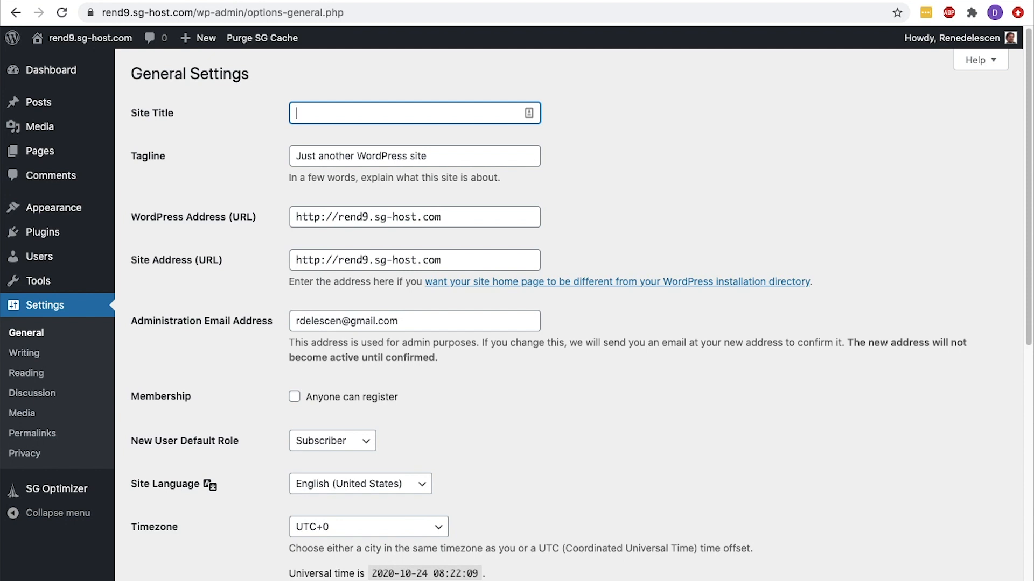
{"action": "type", "text": "Order your eB"}
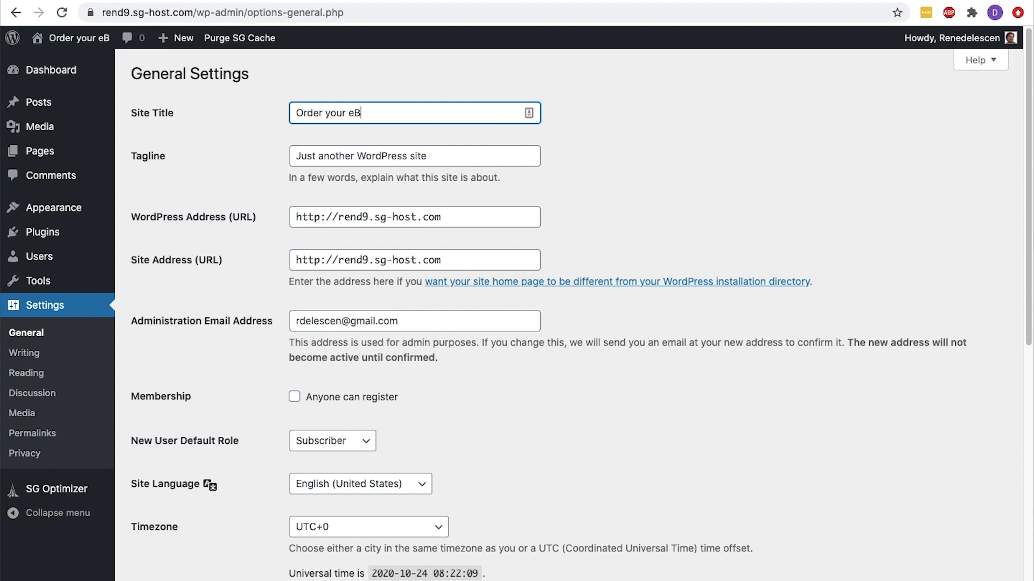
{"action": "type", "text": "ook on webshop x"}
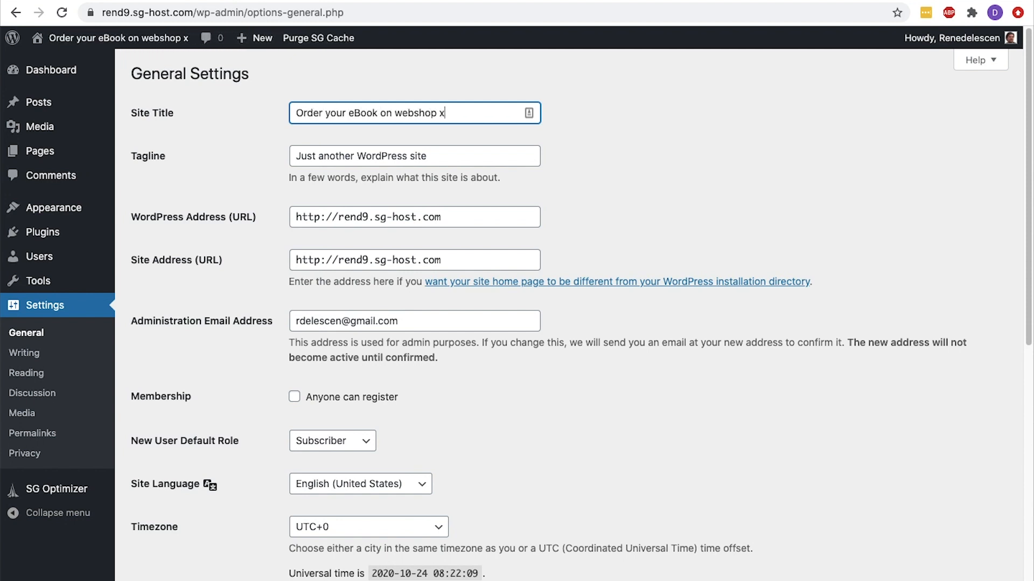
Replace the tagline with "A library of bit-sized business eBooks written by industry-leading experts"
{"action": "left_click_drag", "start_coordinate": [476, 156], "coordinate": [248, 160]}
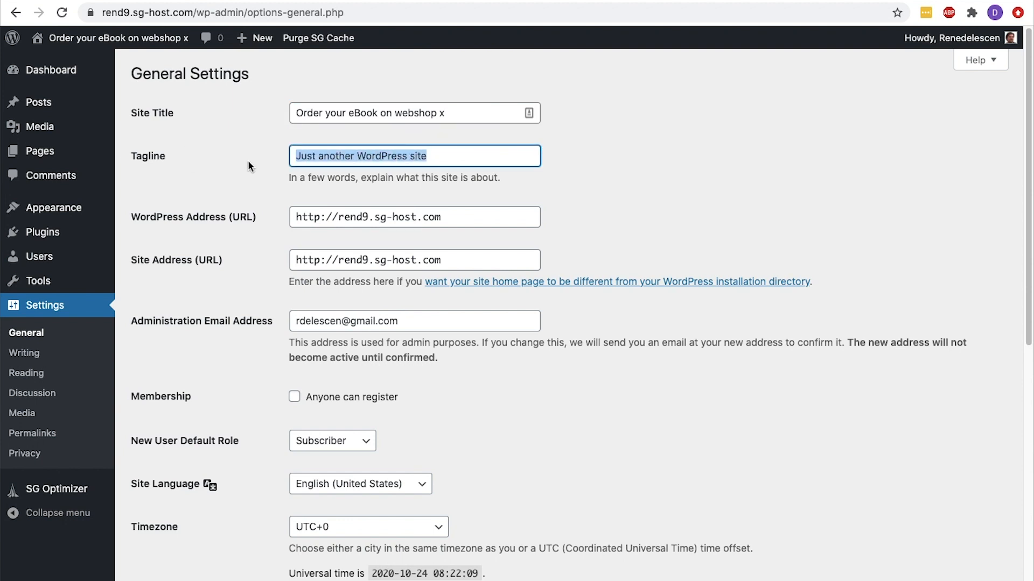
{"action": "type", "text": "A library of bit-"}
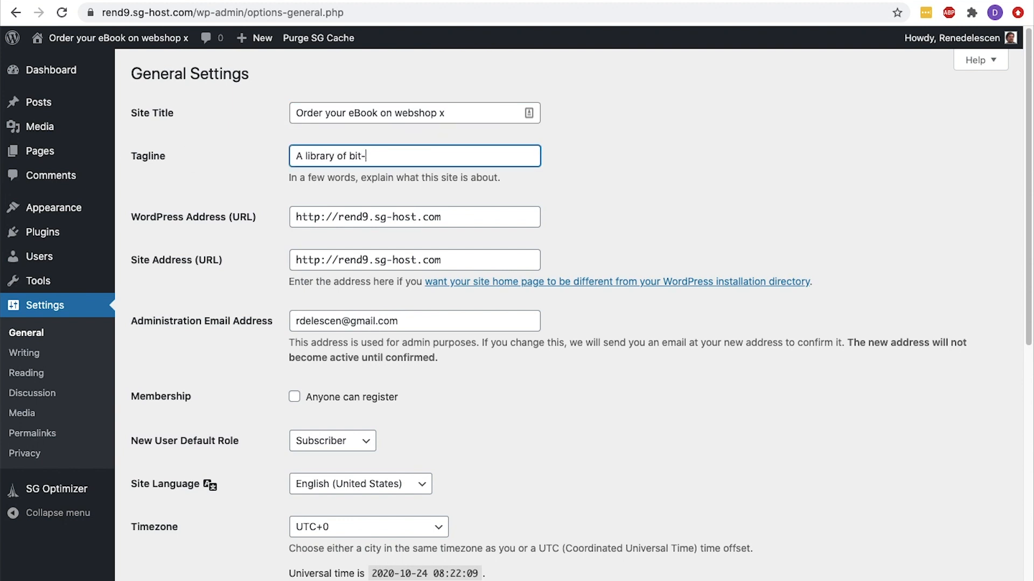
{"action": "type", "text": "sized business eBooks written by "}
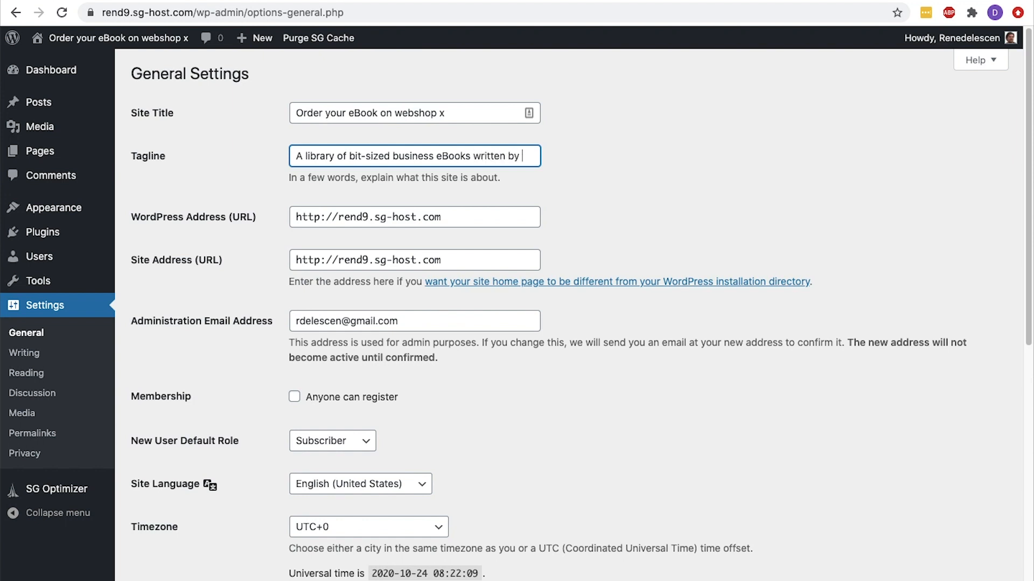
{"action": "type", "text": "industry-leading experts"}
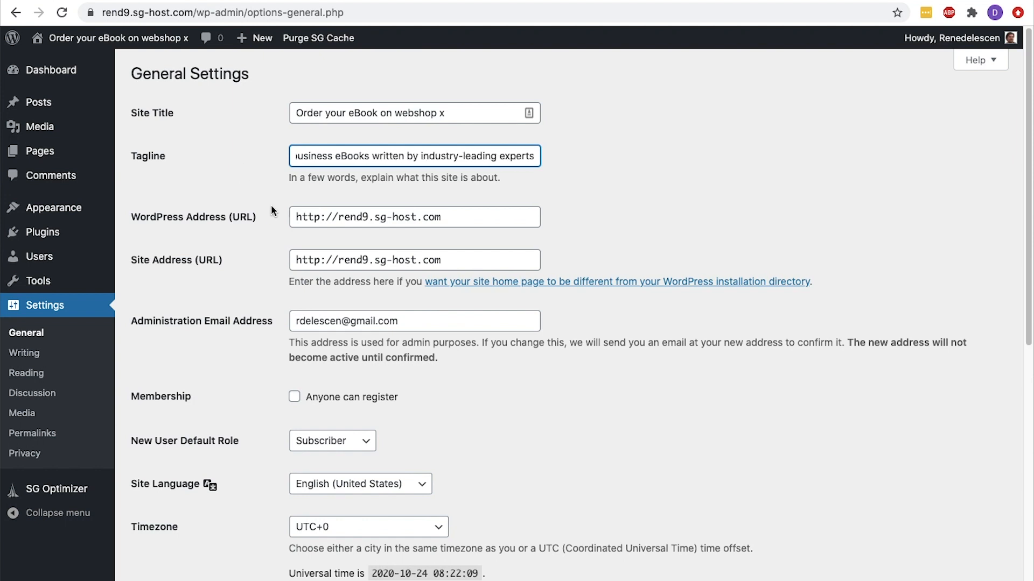
{"action": "left_click", "coordinate": [322, 220]}
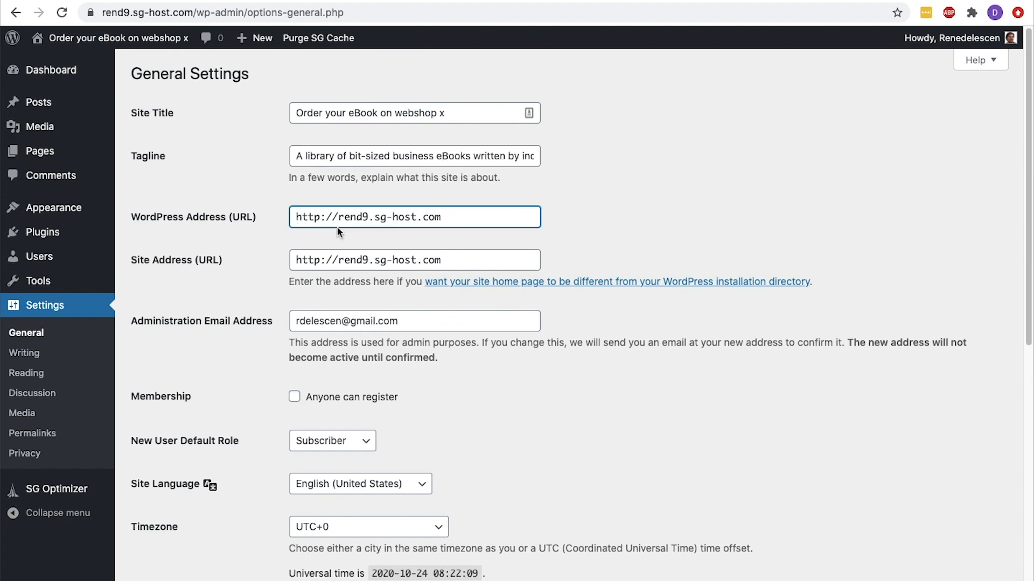
{"action": "type", "text": "s"}
{"action": "left_click", "coordinate": [322, 260]}
{"action": "type", "text": "s"}
Enable the Membership option that lets anyone register on the site
{"action": "scroll", "coordinate": [322, 260], "scroll_direction": "down", "scroll_amount": 3}
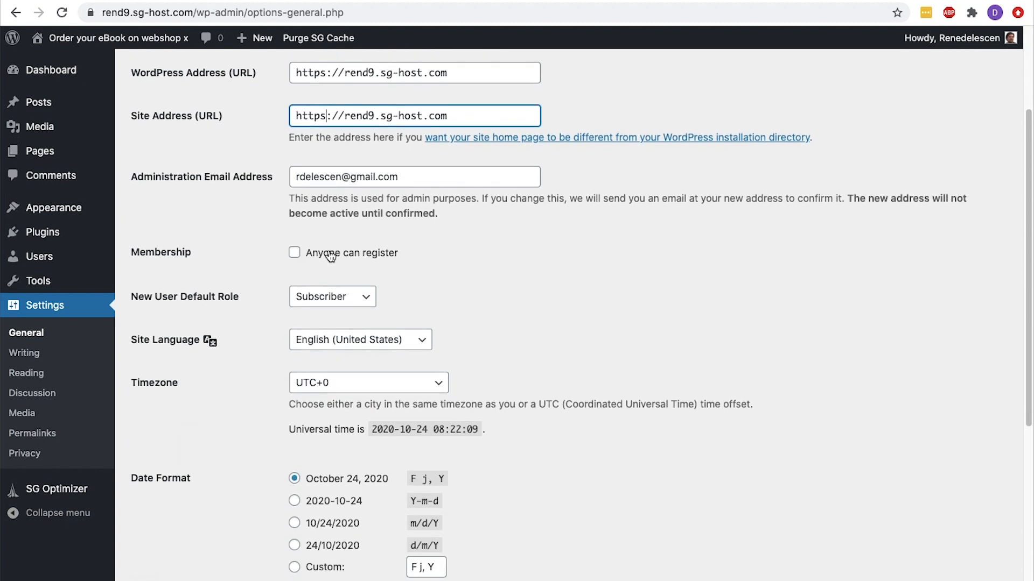
{"action": "left_click", "coordinate": [294, 256]}
{"action": "scroll", "coordinate": [294, 256], "scroll_direction": "down", "scroll_amount": 4}
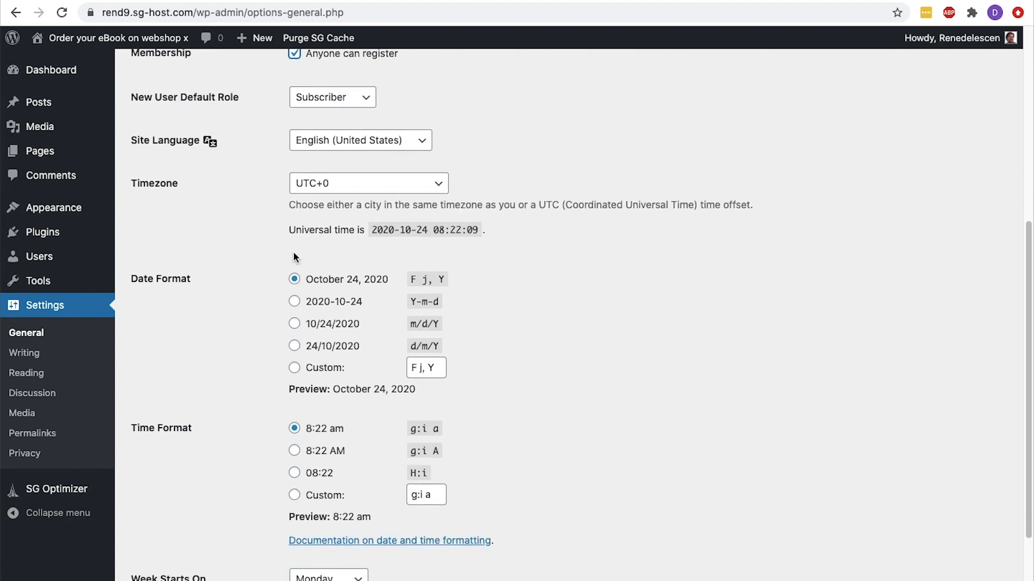
Look through the Timezone choices and save the General Settings
{"action": "left_click", "coordinate": [439, 188]}
{"action": "left_click", "coordinate": [496, 188]}
{"action": "scroll", "coordinate": [497, 188], "scroll_direction": "down", "scroll_amount": 2}
{"action": "left_click", "coordinate": [169, 523]}
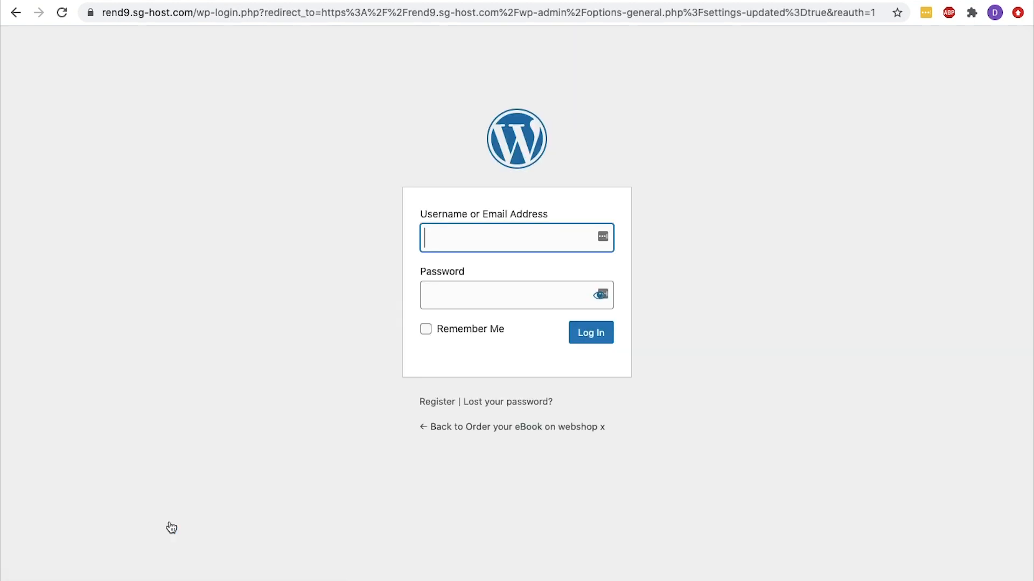
Log back in to WordPress with the account username and password, and save the General Settings again
{"action": "type", "text": "Renedelescen"}
{"action": "key", "text": "Tab"}
{"action": "type", "text": "****************"}
{"action": "key", "text": "Return"}
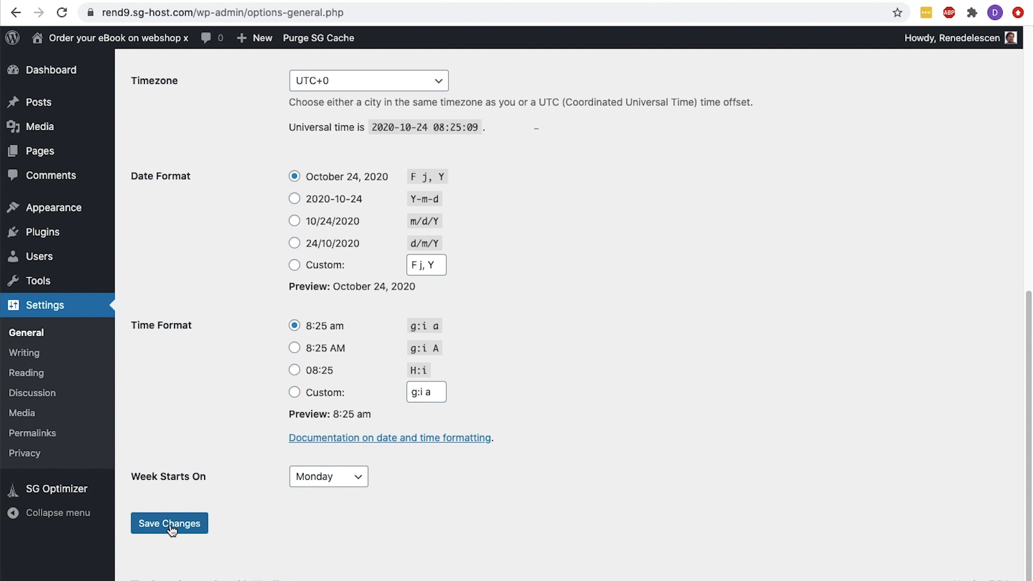
{"action": "left_click", "coordinate": [171, 530]}
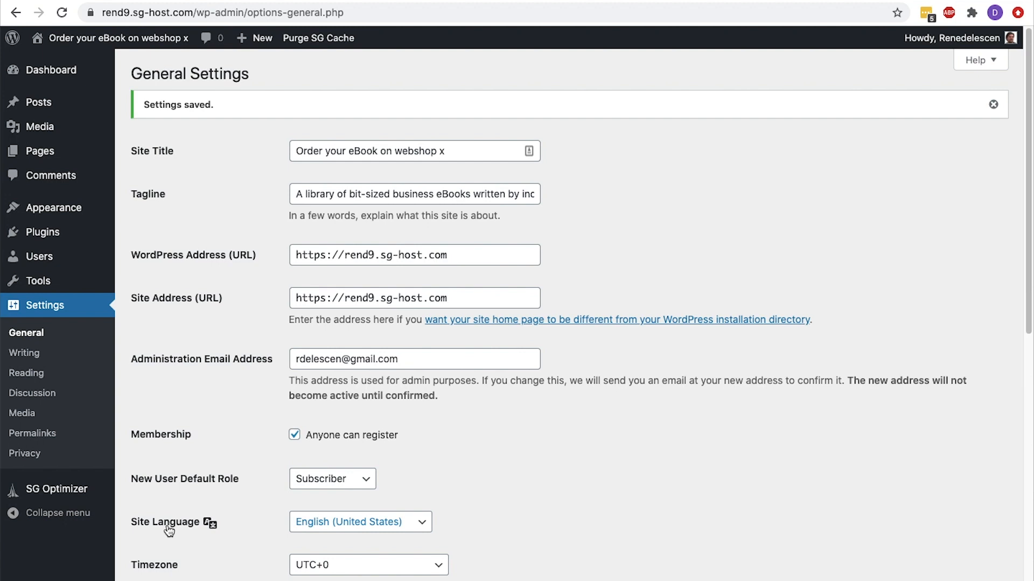
In the installed plugins list, deactivate the SG Optimizer plugin with a bulk action
{"action": "mouse_move", "coordinate": [66, 240]}
{"action": "left_click", "coordinate": [152, 241]}
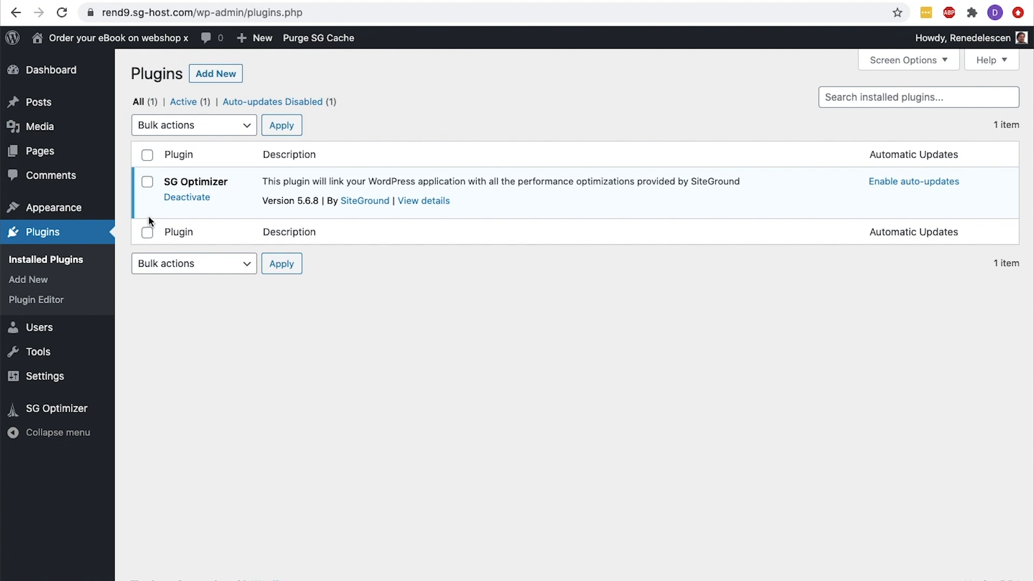
{"action": "left_click", "coordinate": [147, 183]}
{"action": "left_click", "coordinate": [173, 133]}
{"action": "left_click", "coordinate": [182, 151]}
{"action": "left_click", "coordinate": [277, 128]}
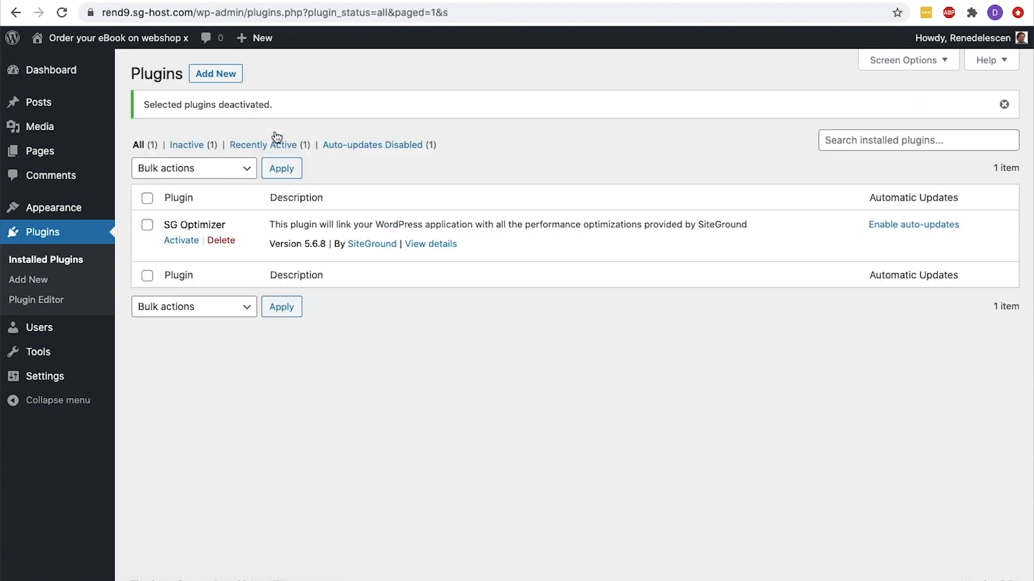
Delete the deactivated SG Optimizer plugin together with its data and confirm the deletion
{"action": "left_click", "coordinate": [147, 198]}
{"action": "left_click", "coordinate": [171, 176]}
{"action": "left_click", "coordinate": [161, 222]}
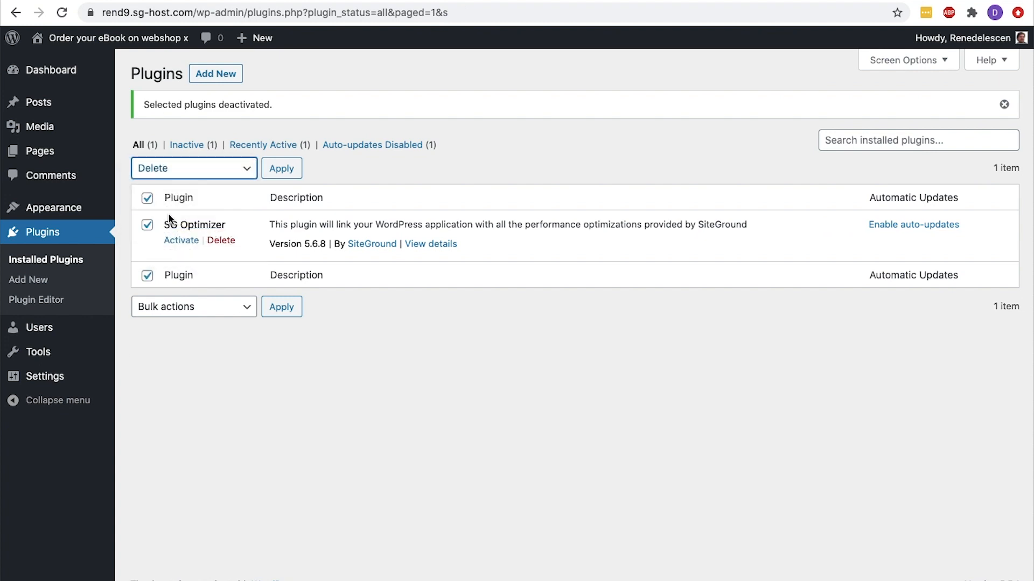
{"action": "left_click", "coordinate": [271, 171]}
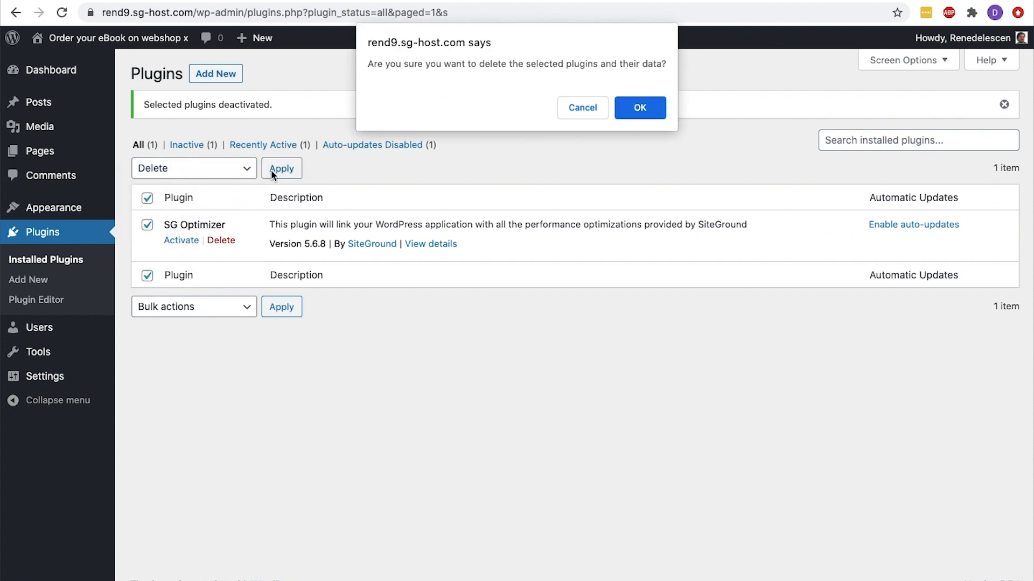
{"action": "left_click", "coordinate": [637, 105]}
In the list of all pages, move both the Privacy Policy and Sample Page to the trash
{"action": "mouse_move", "coordinate": [67, 150]}
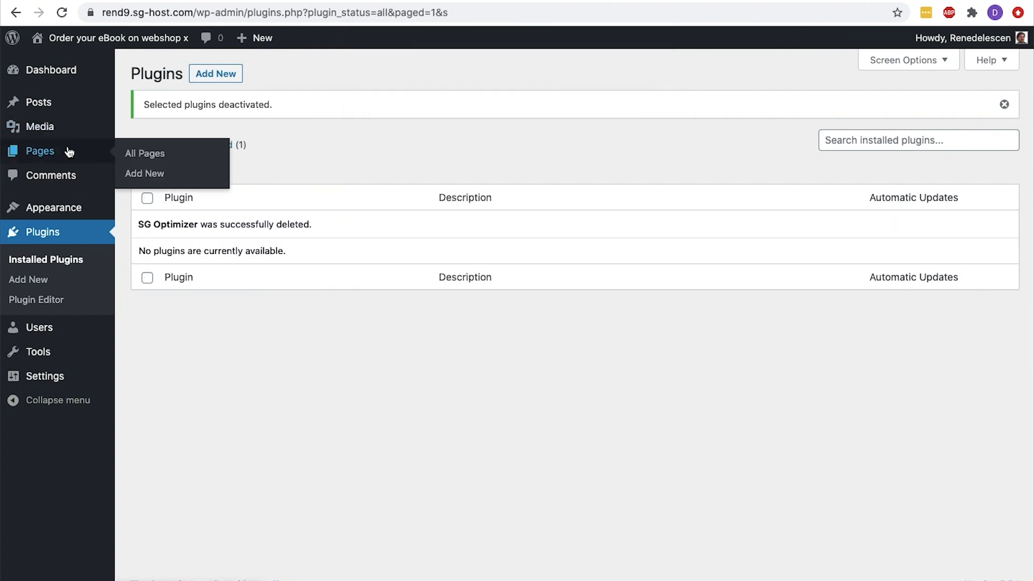
{"action": "left_click", "coordinate": [125, 154]}
{"action": "left_click", "coordinate": [144, 156]}
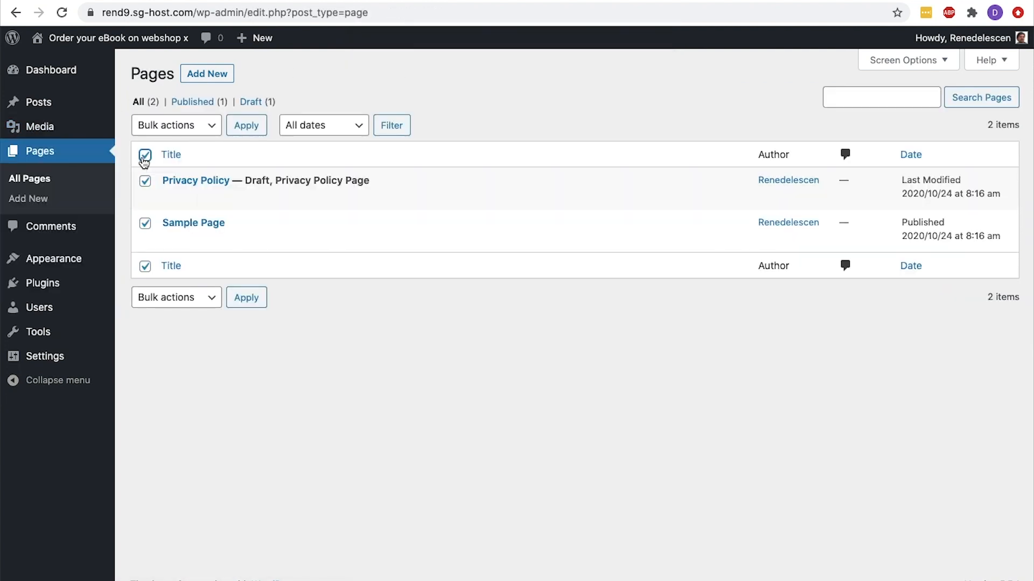
{"action": "left_click", "coordinate": [198, 128]}
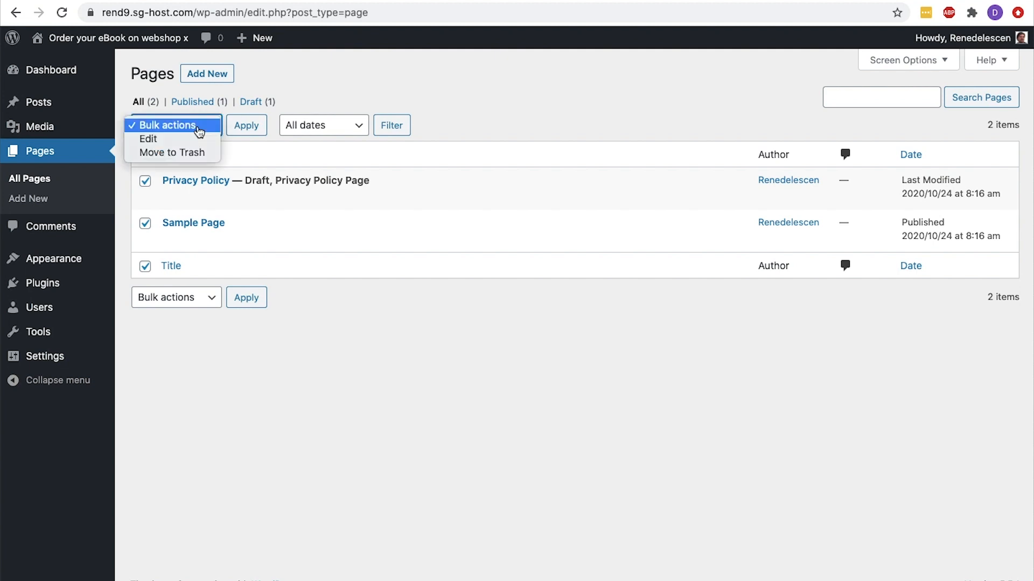
{"action": "left_click", "coordinate": [197, 153]}
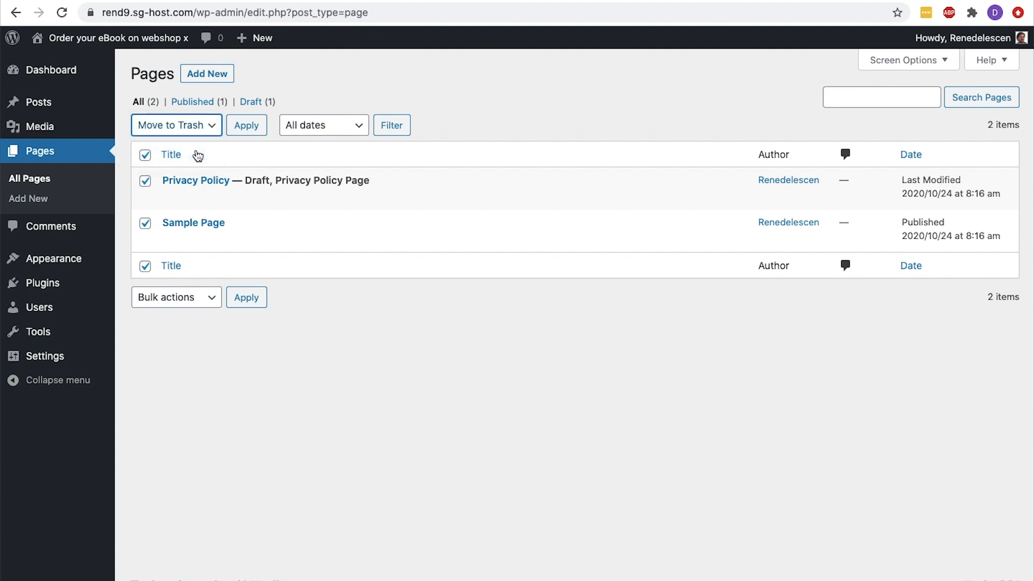
{"action": "left_click", "coordinate": [241, 132]}
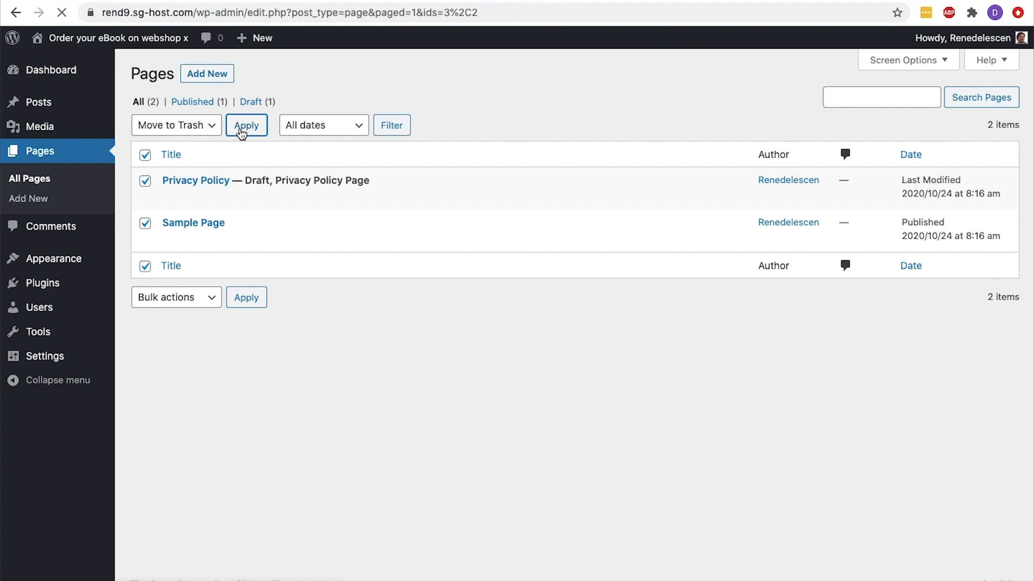
Permanently delete the two default pages from the page trash
{"action": "left_click", "coordinate": [196, 145]}
{"action": "left_click", "coordinate": [161, 127]}
{"action": "left_click", "coordinate": [172, 153]}
{"action": "left_click", "coordinate": [268, 132]}
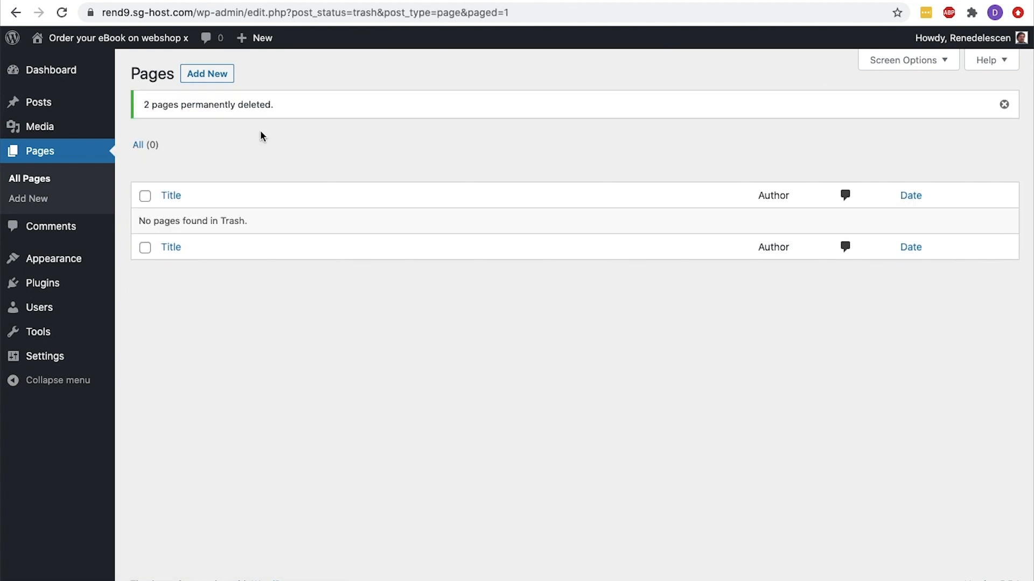
In the list of all posts, move the "Hello world!" post to the trash
{"action": "left_click", "coordinate": [75, 110]}
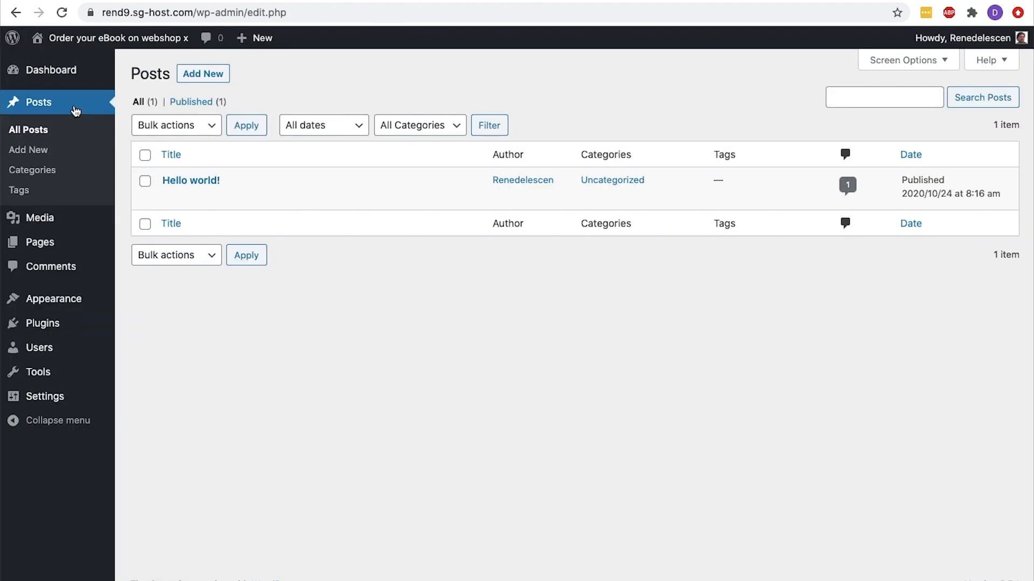
{"action": "left_click", "coordinate": [145, 155]}
{"action": "left_click", "coordinate": [160, 132]}
{"action": "left_click", "coordinate": [166, 152]}
{"action": "left_click", "coordinate": [233, 129]}
Permanently delete the "Hello world!" post from the post trash
{"action": "left_click", "coordinate": [189, 141]}
{"action": "left_click", "coordinate": [145, 155]}
{"action": "left_click", "coordinate": [157, 131]}
{"action": "left_click", "coordinate": [157, 155]}
{"action": "left_click", "coordinate": [265, 133]}
On the Dashboard, collapse the Site Health Status, At a Glance, Activity, Quick Draft, and WordPress Events and News boxes
{"action": "left_click", "coordinate": [67, 81]}
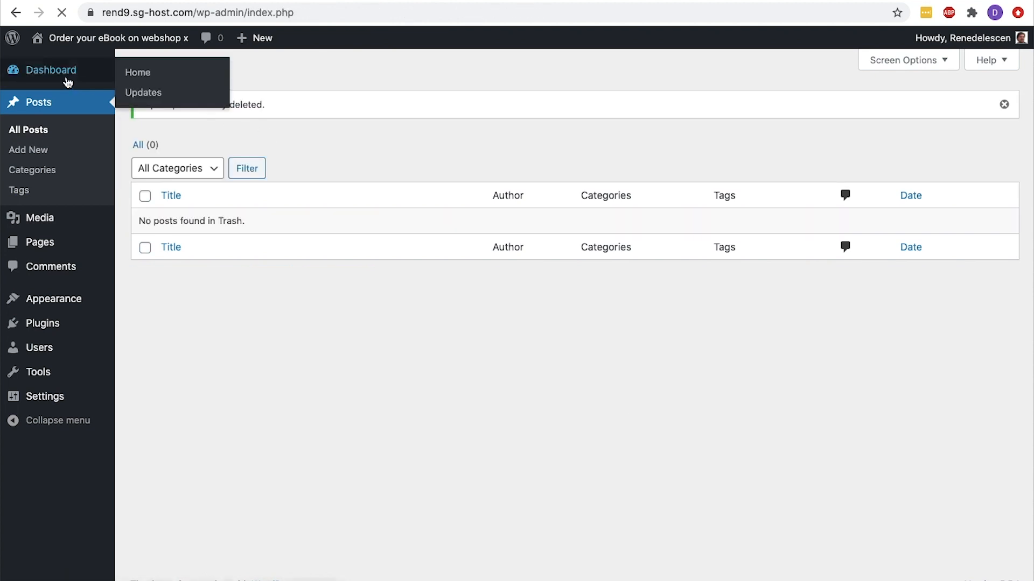
{"action": "left_click", "coordinate": [548, 329]}
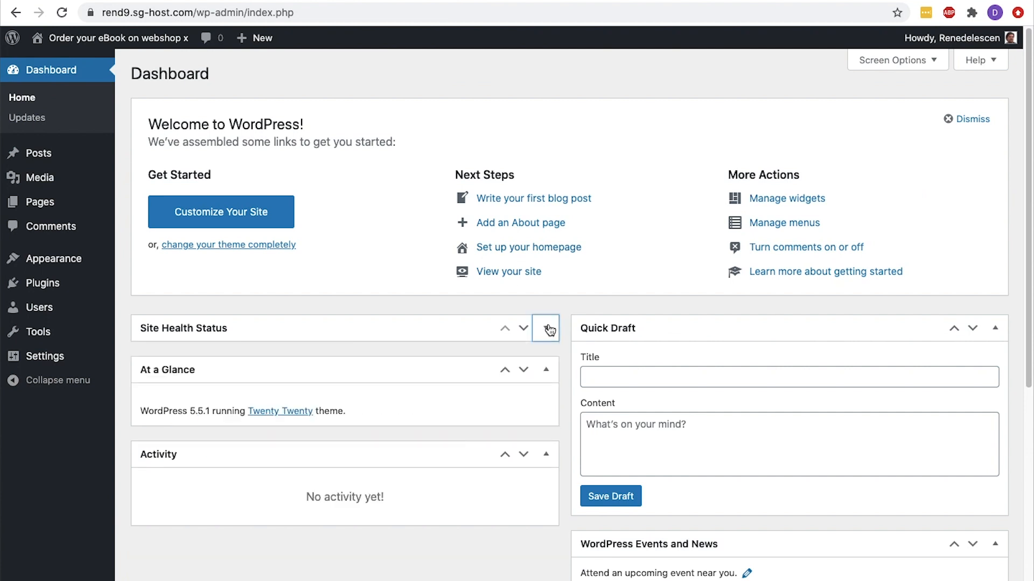
{"action": "left_click", "coordinate": [547, 369]}
{"action": "left_click", "coordinate": [548, 414]}
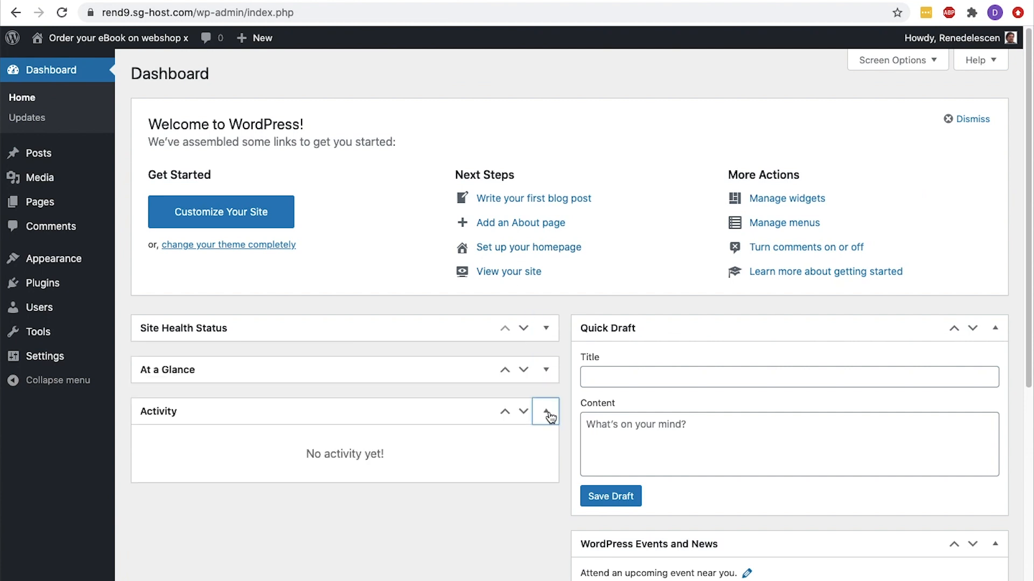
{"action": "left_click", "coordinate": [994, 330]}
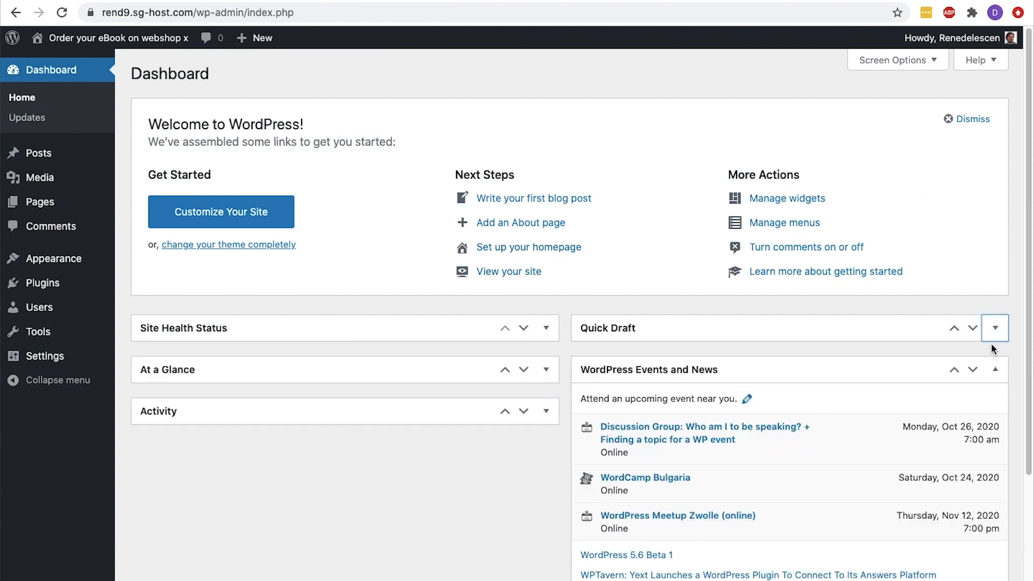
{"action": "left_click", "coordinate": [994, 371]}
Hide all six Dashboard boxes, from Welcome to Site Health Status, through the screen options
{"action": "left_click", "coordinate": [943, 60]}
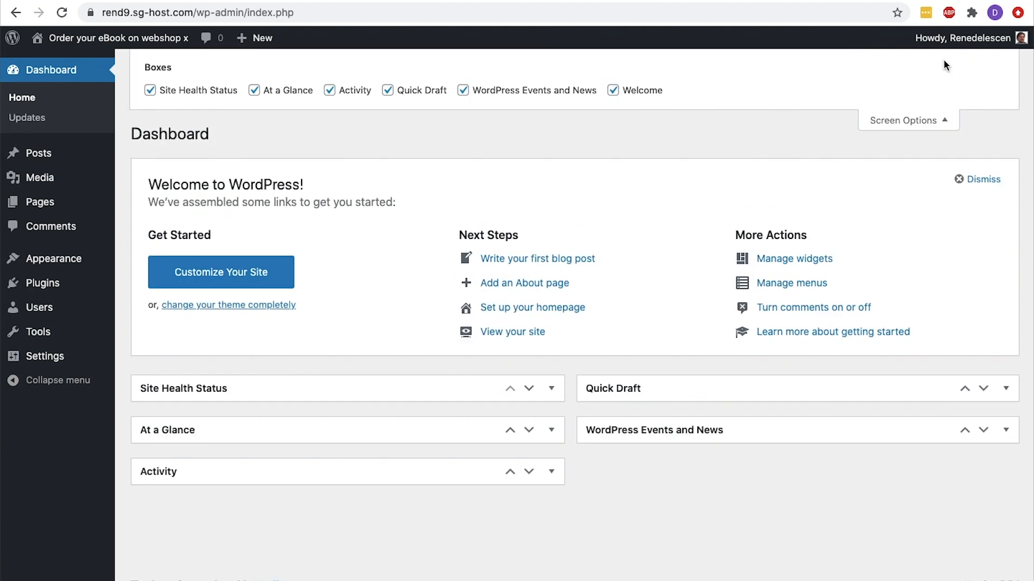
{"action": "left_click", "coordinate": [613, 90]}
{"action": "left_click", "coordinate": [462, 91]}
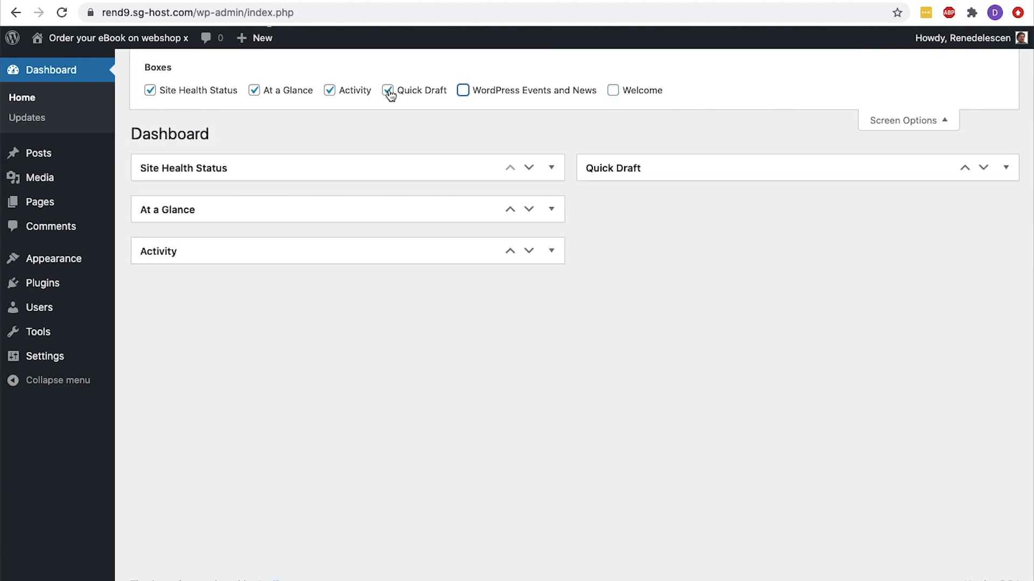
{"action": "left_click", "coordinate": [388, 90]}
{"action": "left_click", "coordinate": [329, 91]}
{"action": "left_click", "coordinate": [254, 91]}
{"action": "left_click", "coordinate": [150, 90]}
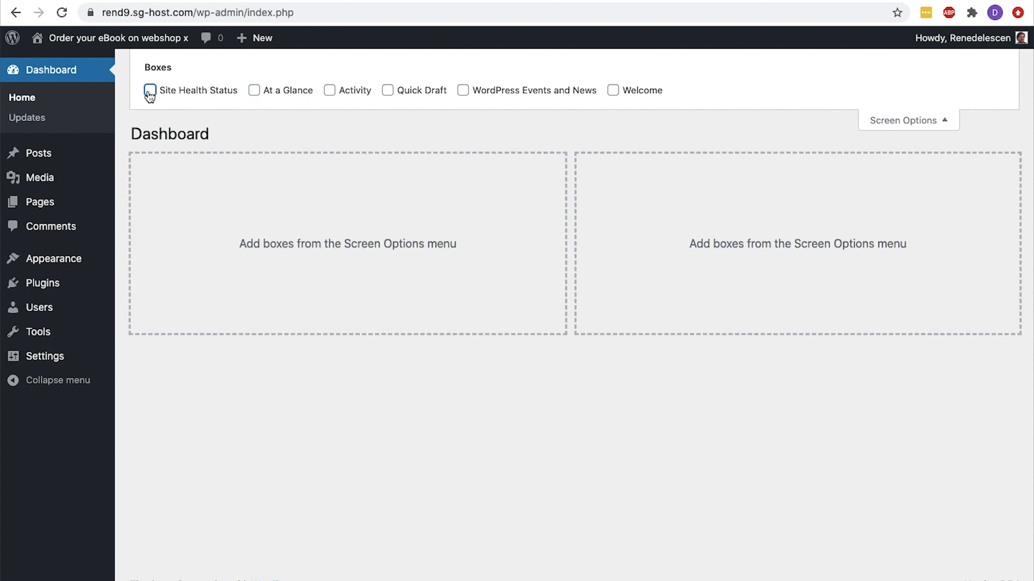
{"action": "left_click", "coordinate": [903, 122]}
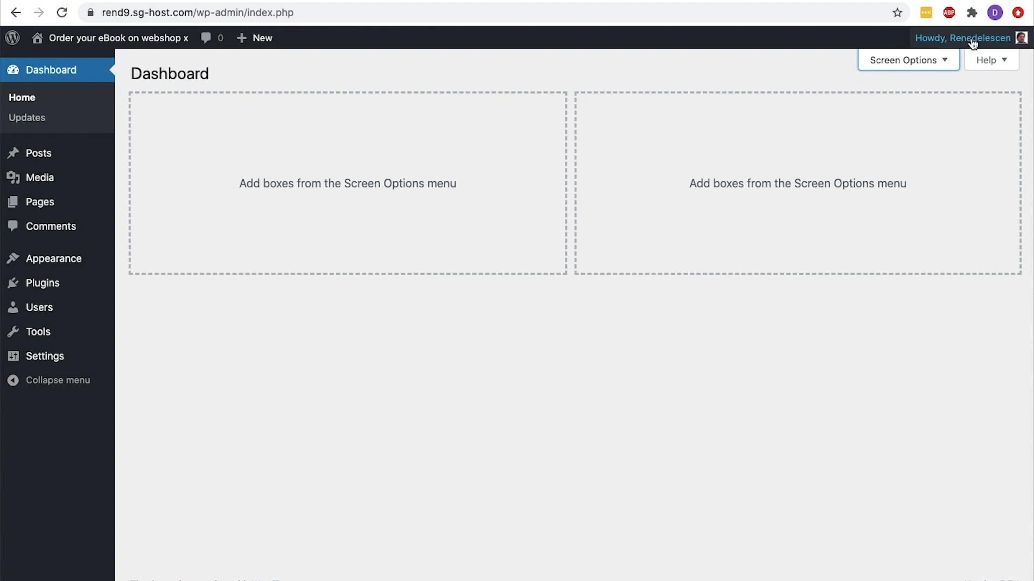
Open the user profile, try the Sunrise admin color scheme and go back to the Default scheme
{"action": "mouse_move", "coordinate": [972, 43]}
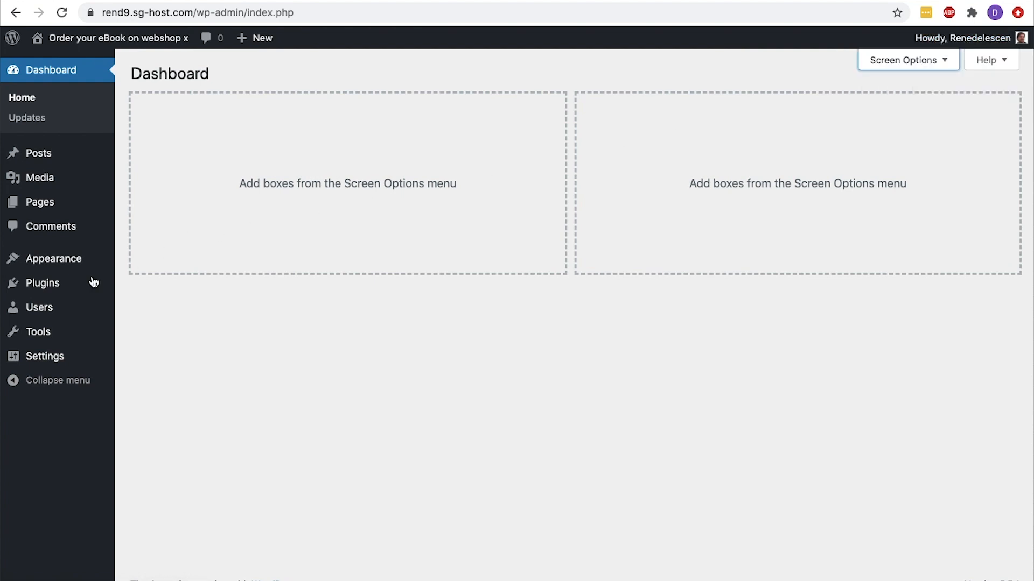
{"action": "mouse_move", "coordinate": [77, 308]}
{"action": "left_click", "coordinate": [138, 350]}
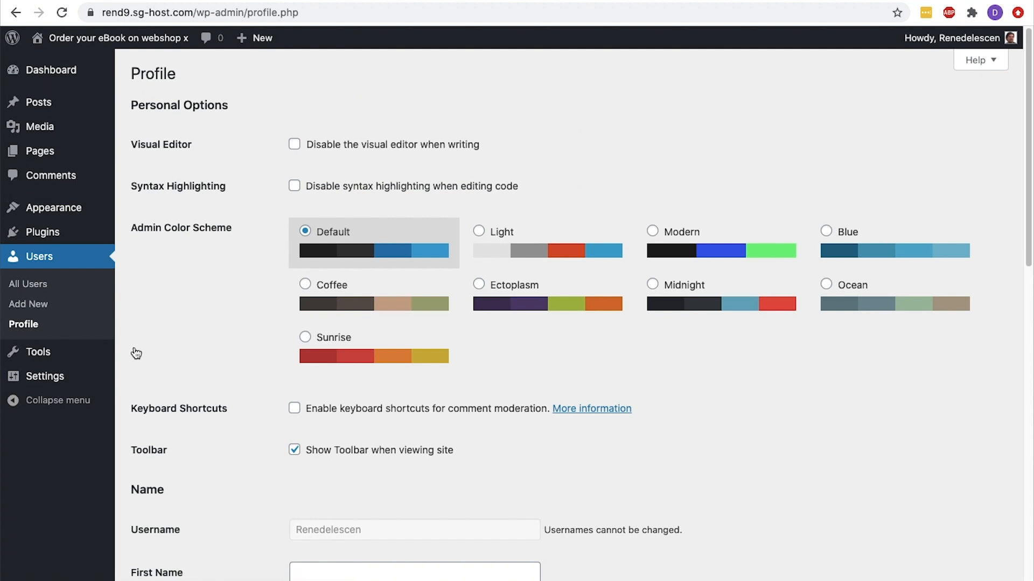
{"action": "left_click", "coordinate": [305, 337]}
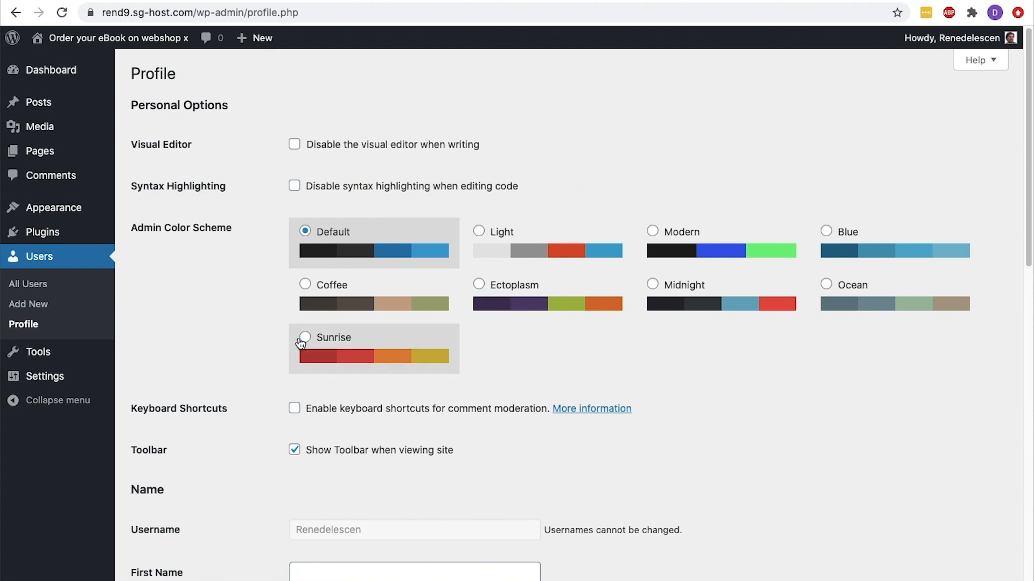
{"action": "left_click", "coordinate": [306, 248]}
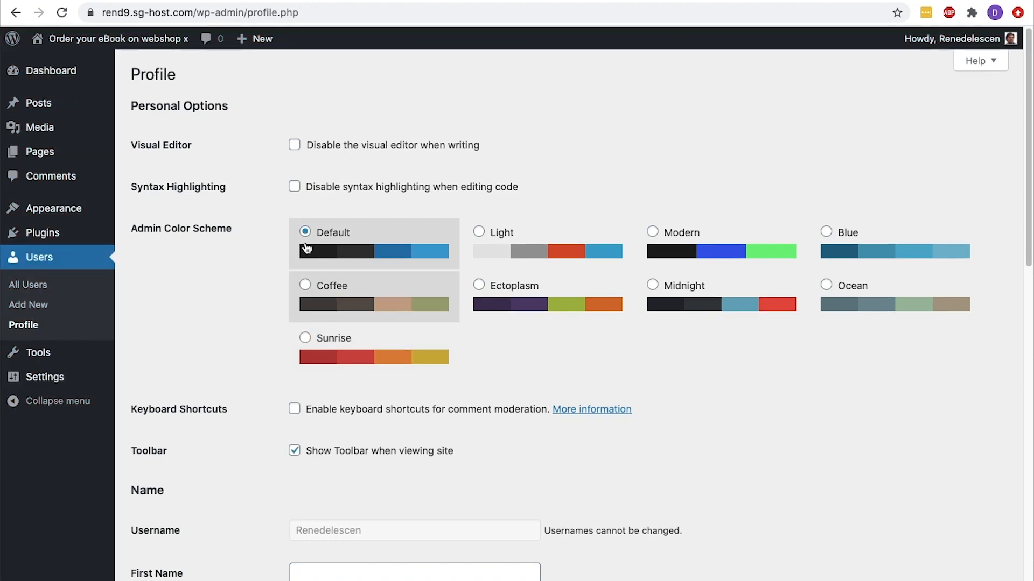
Enter the user's first and last name in the profile and choose the full name as the publicly displayed name
{"action": "scroll", "coordinate": [305, 247], "scroll_direction": "down", "scroll_amount": 5}
{"action": "scroll", "coordinate": [306, 247], "scroll_direction": "down", "scroll_amount": 3}
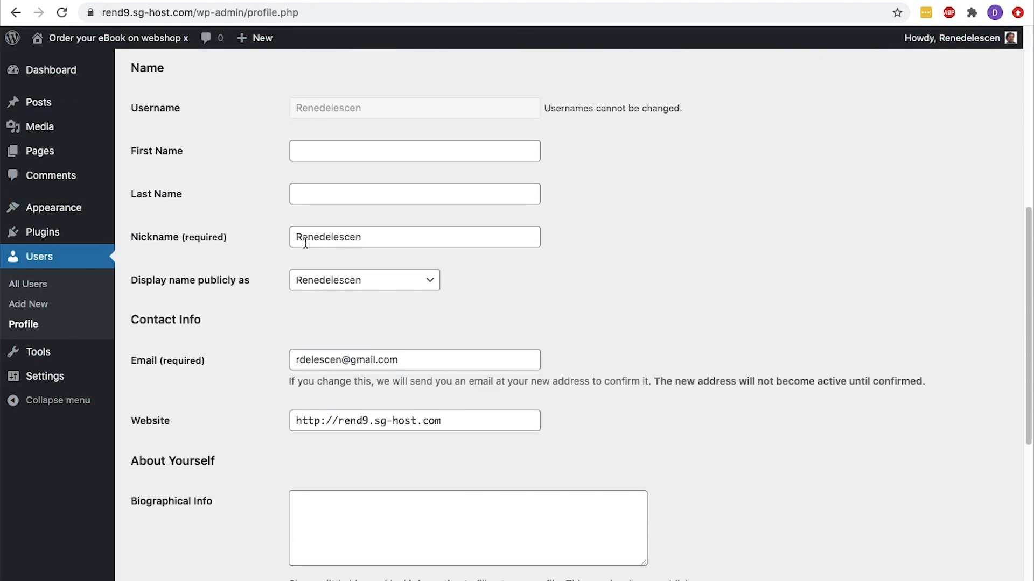
{"action": "left_click", "coordinate": [311, 151]}
{"action": "type", "text": "René"}
{"action": "key", "text": "Tab"}
{"action": "type", "text": "Delescen"}
{"action": "left_click", "coordinate": [418, 283]}
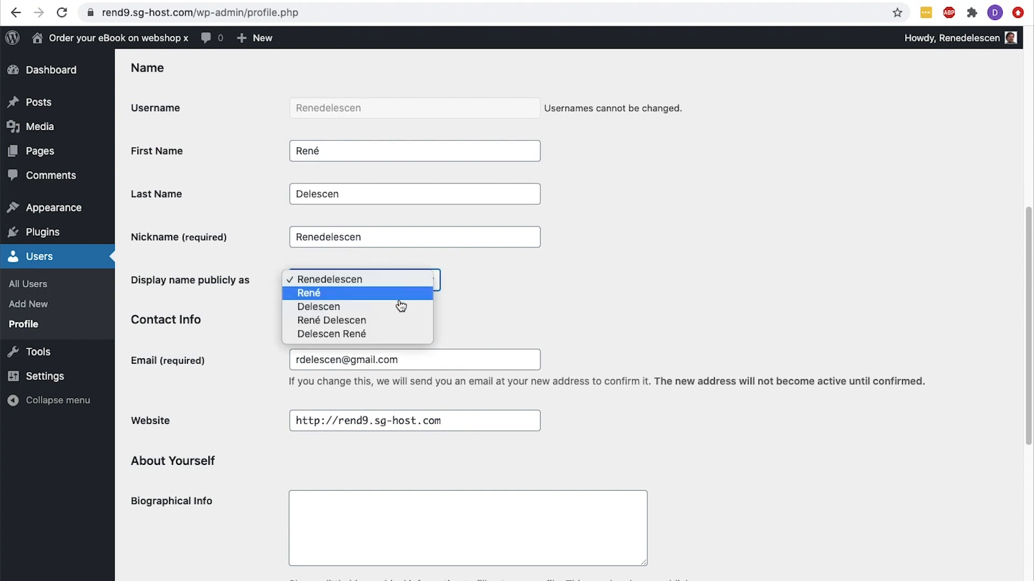
{"action": "left_click", "coordinate": [392, 321]}
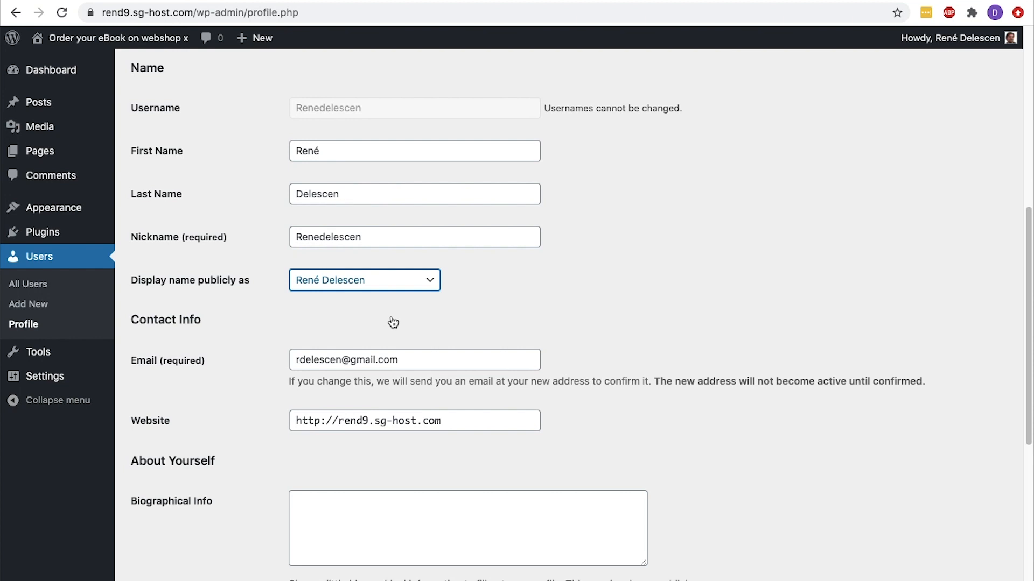
{"action": "scroll", "coordinate": [393, 322], "scroll_direction": "down", "scroll_amount": 10}
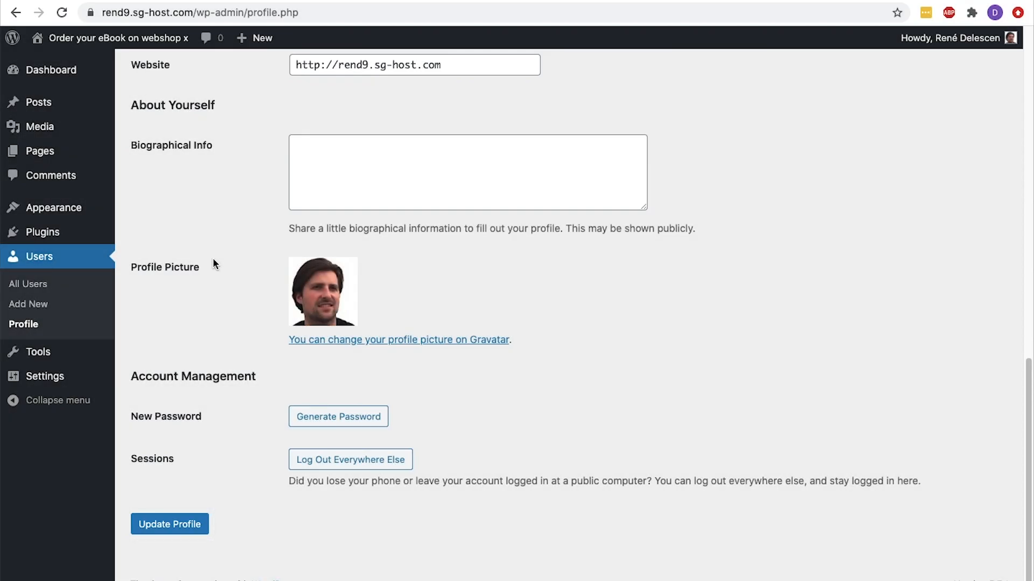
In the Permalink Settings, try the Day and name structure and select Post name as the URL structure
{"action": "mouse_move", "coordinate": [79, 379]}
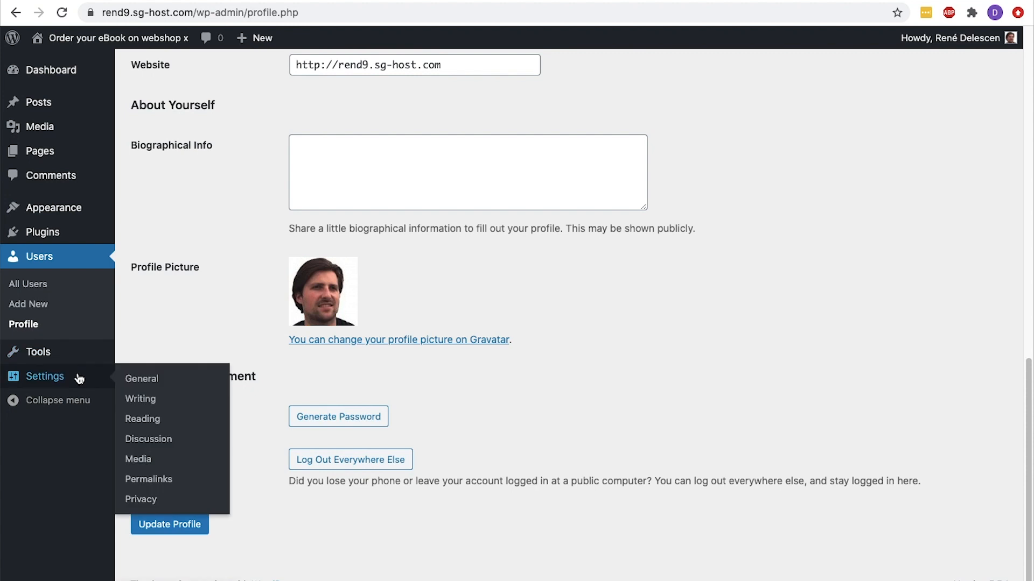
{"action": "left_click", "coordinate": [154, 479]}
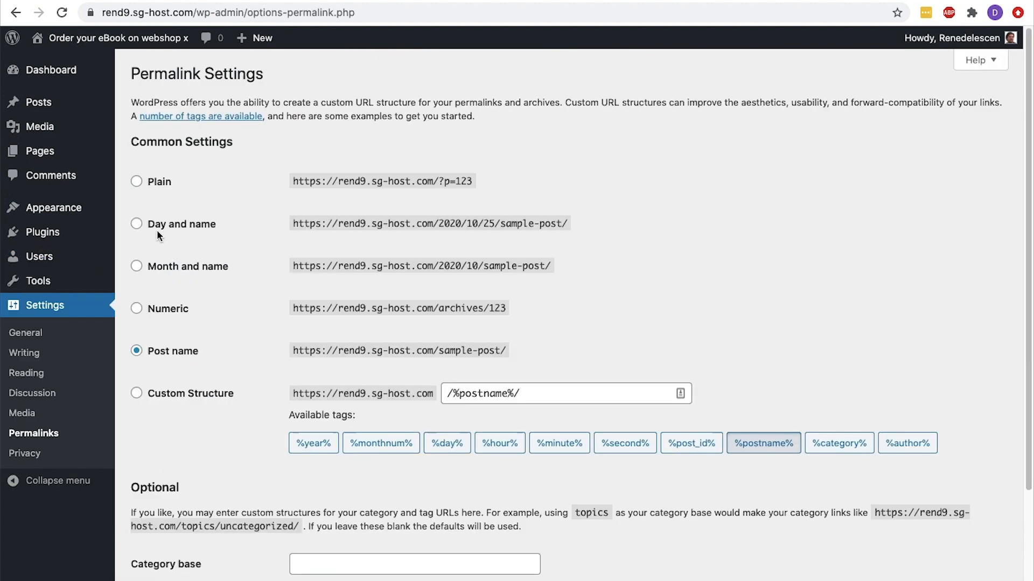
{"action": "left_click", "coordinate": [140, 228]}
{"action": "left_click", "coordinate": [137, 353]}
Open the overview of installed themes and examine the currently active theme
{"action": "mouse_move", "coordinate": [76, 220]}
{"action": "left_click", "coordinate": [136, 213]}
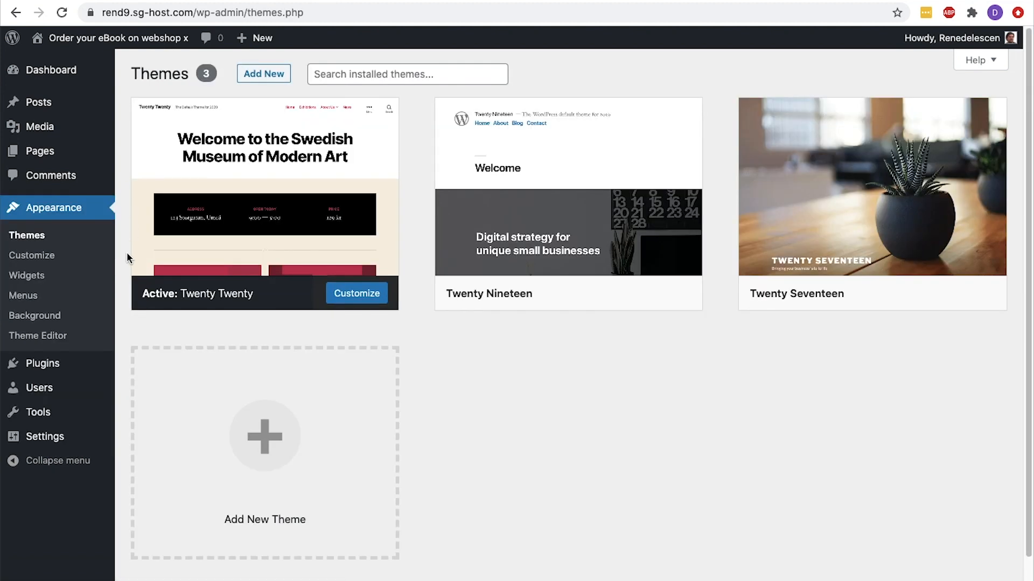
{"action": "mouse_move", "coordinate": [158, 294]}
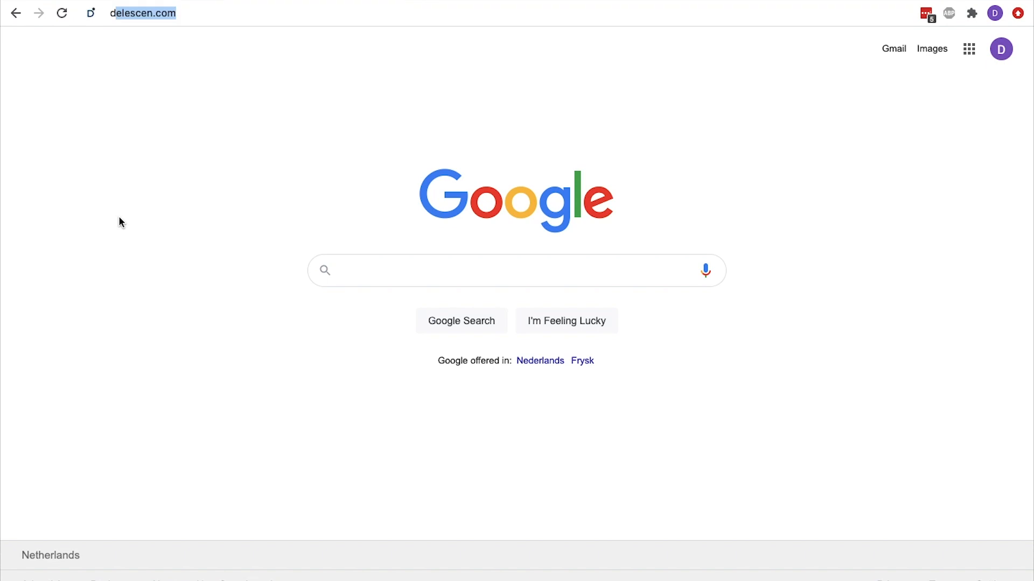
Go to delescen.com/astra in the browser and open the Starter Templates page of the Astra website
{"action": "type", "text": "delescen.com/astra"}
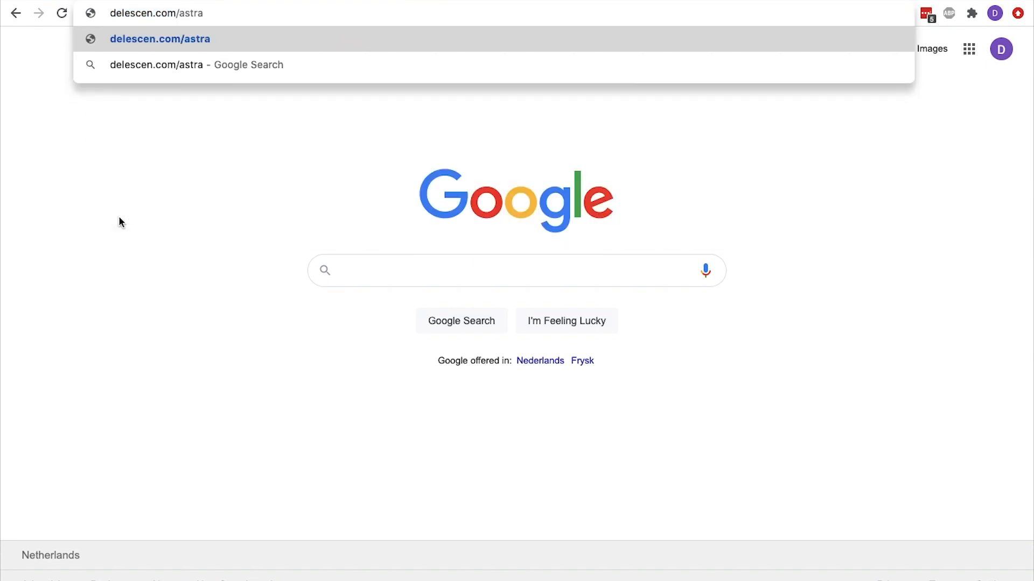
{"action": "key", "text": "Return"}
{"action": "left_click", "coordinate": [408, 98]}
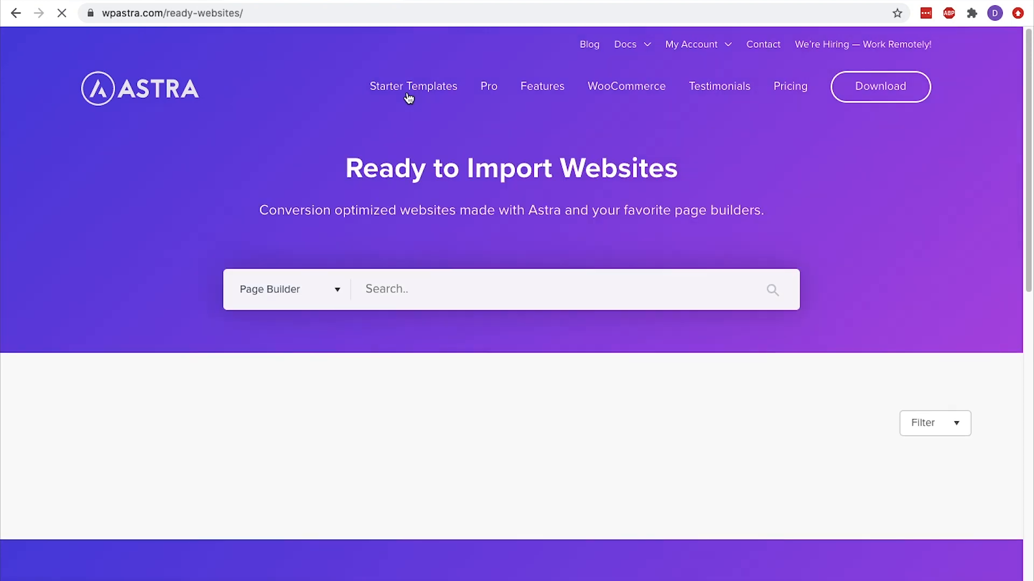
Filter the ready-made Elementor websites to the free ones and search them for "e-book"
{"action": "scroll", "coordinate": [409, 98], "scroll_direction": "down", "scroll_amount": 5}
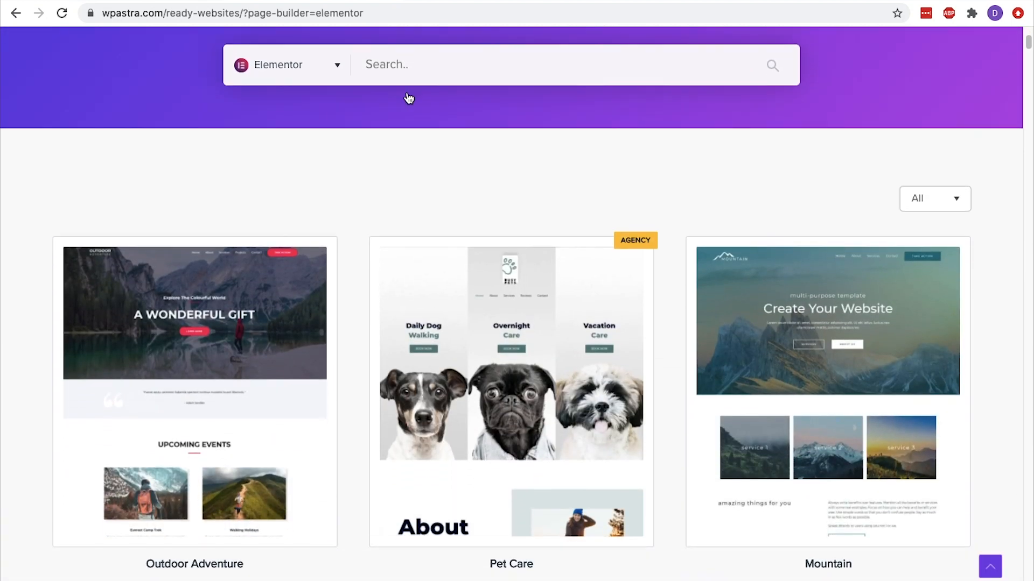
{"action": "left_click", "coordinate": [948, 199]}
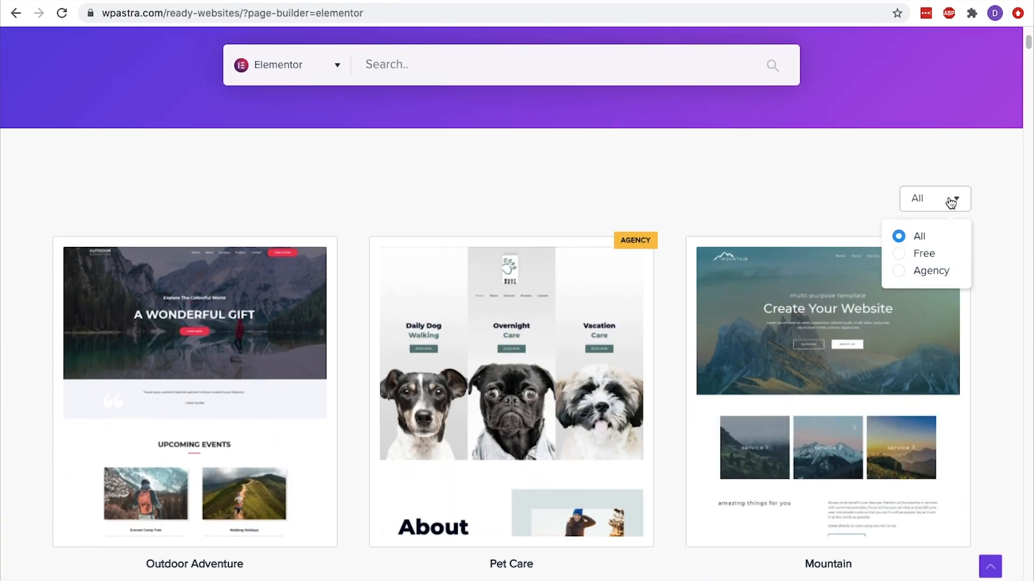
{"action": "left_click", "coordinate": [922, 256]}
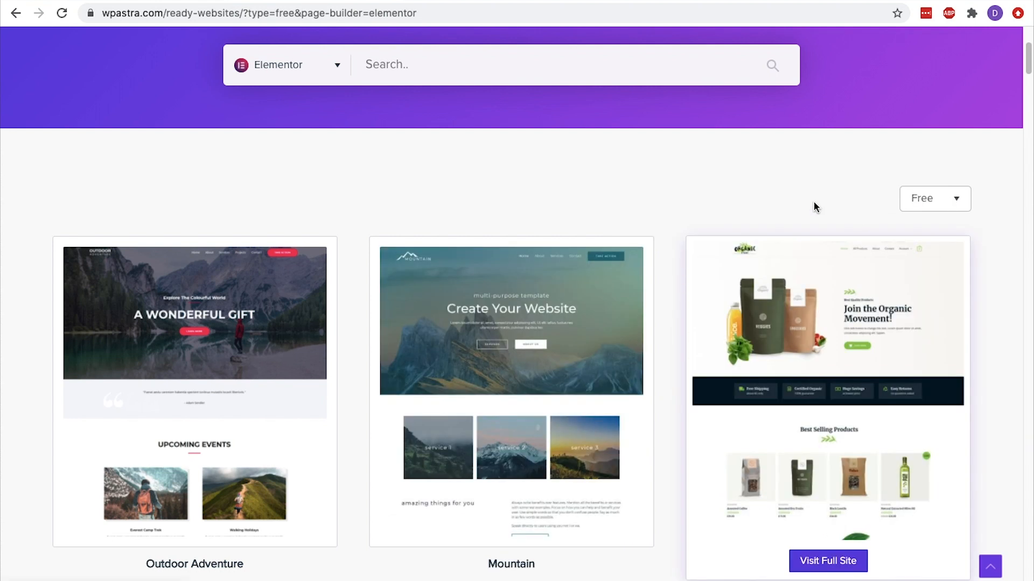
{"action": "left_click", "coordinate": [506, 76]}
{"action": "type", "text": "e-book"}
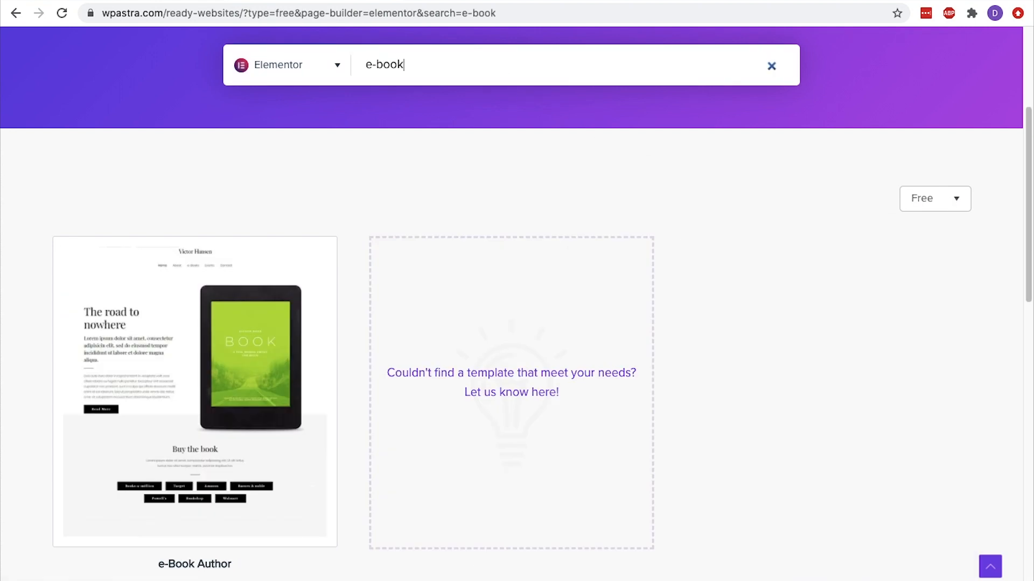
Visit the full demo site of the e-Book Author template and examine the homepage sections down to the book formats
{"action": "scroll", "coordinate": [185, 235], "scroll_direction": "down", "scroll_amount": 3}
{"action": "mouse_move", "coordinate": [185, 235]}
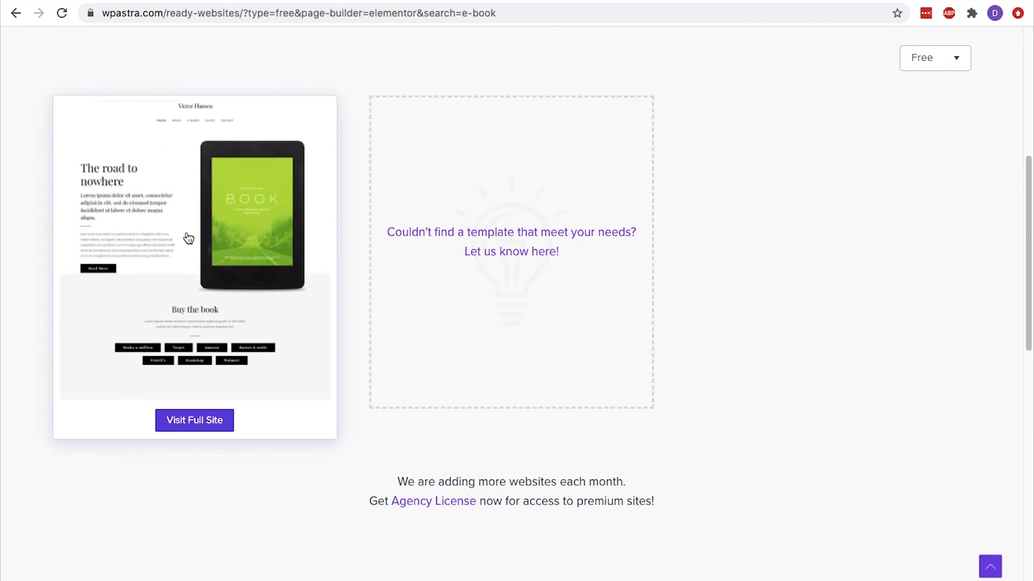
{"action": "left_click", "coordinate": [192, 422]}
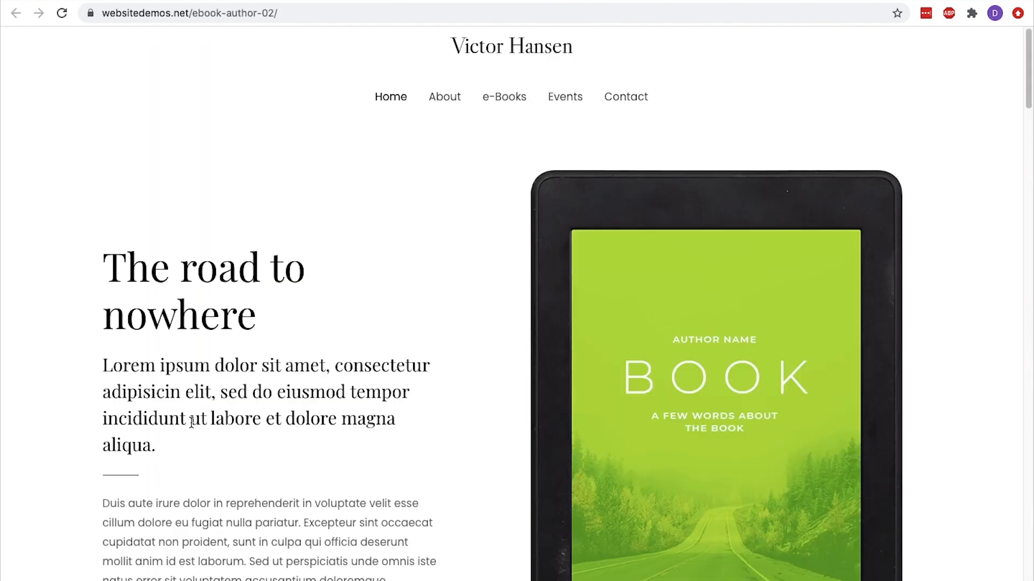
{"action": "scroll", "coordinate": [191, 422], "scroll_direction": "down", "scroll_amount": 3}
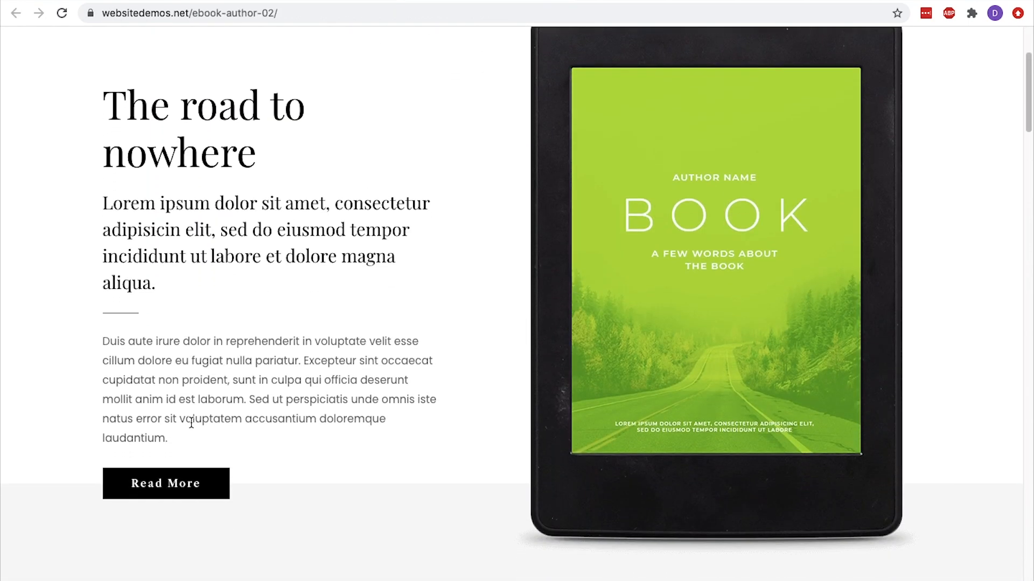
{"action": "scroll", "coordinate": [192, 423], "scroll_direction": "down", "scroll_amount": 5}
{"action": "scroll", "coordinate": [191, 423], "scroll_direction": "down", "scroll_amount": 4}
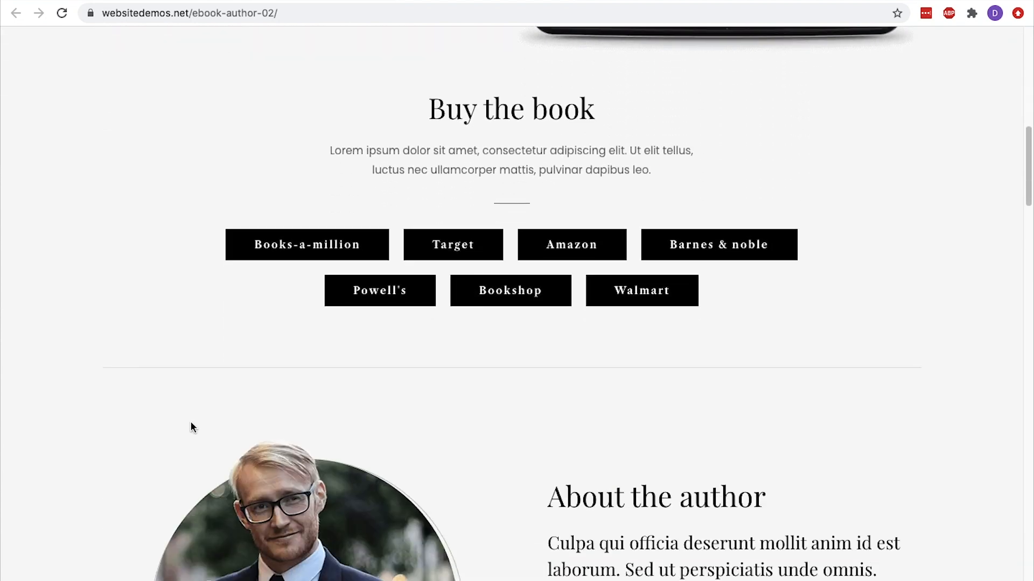
{"action": "scroll", "coordinate": [191, 425], "scroll_direction": "down", "scroll_amount": 5}
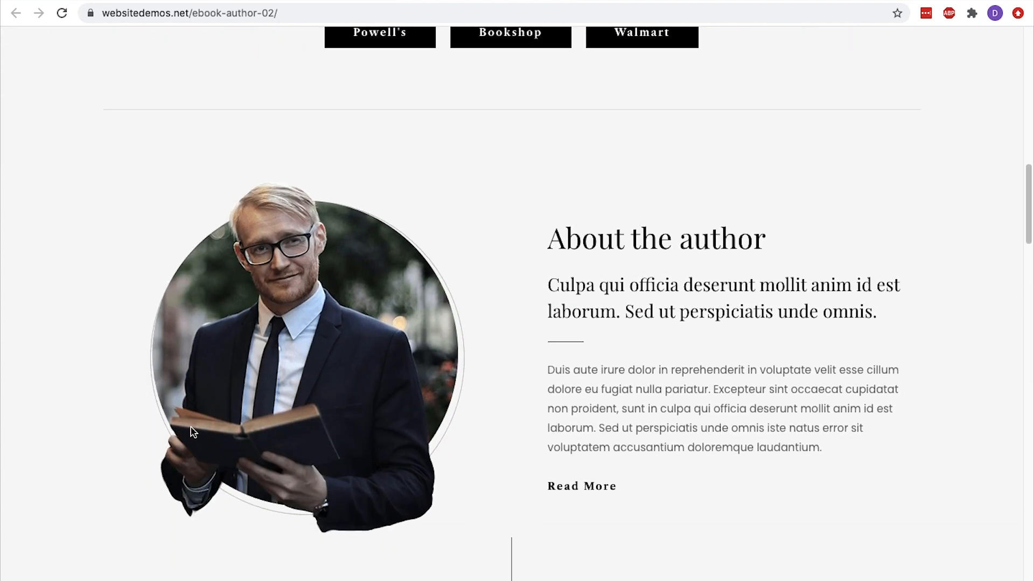
{"action": "scroll", "coordinate": [192, 431], "scroll_direction": "down", "scroll_amount": 5}
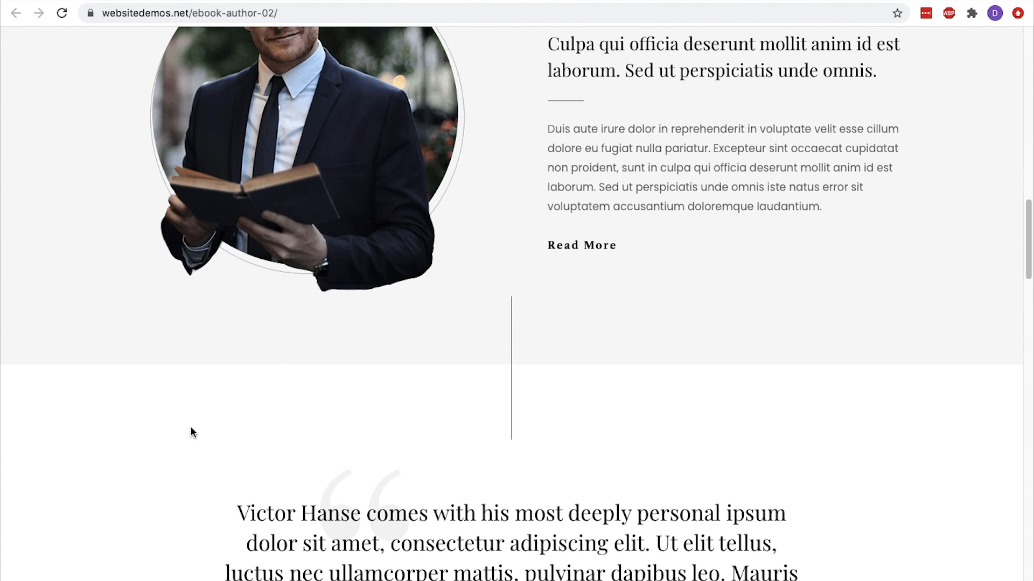
{"action": "scroll", "coordinate": [192, 432], "scroll_direction": "down", "scroll_amount": 6}
{"action": "scroll", "coordinate": [192, 431], "scroll_direction": "down", "scroll_amount": 10}
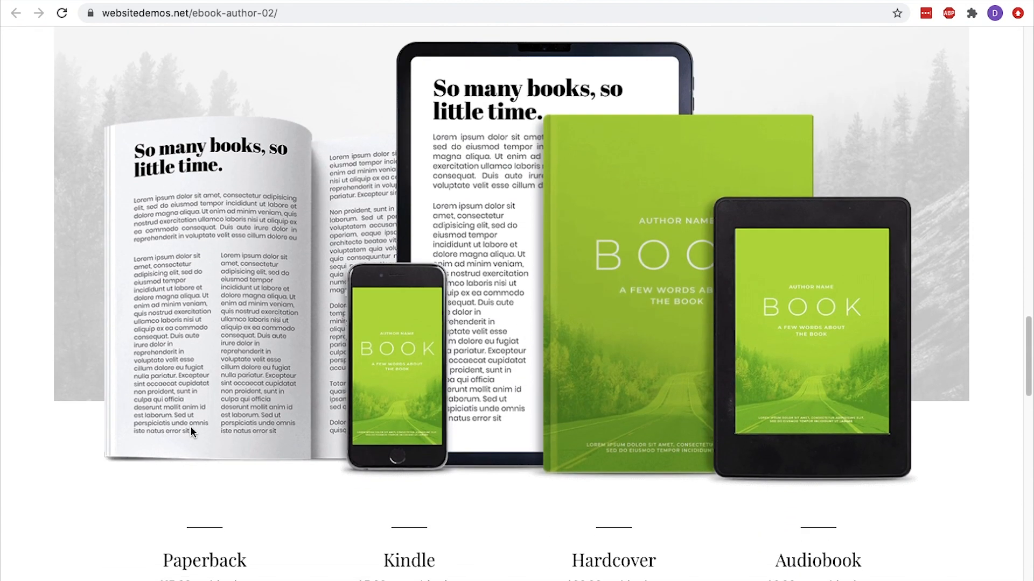
{"action": "scroll", "coordinate": [192, 432], "scroll_direction": "down", "scroll_amount": 2}
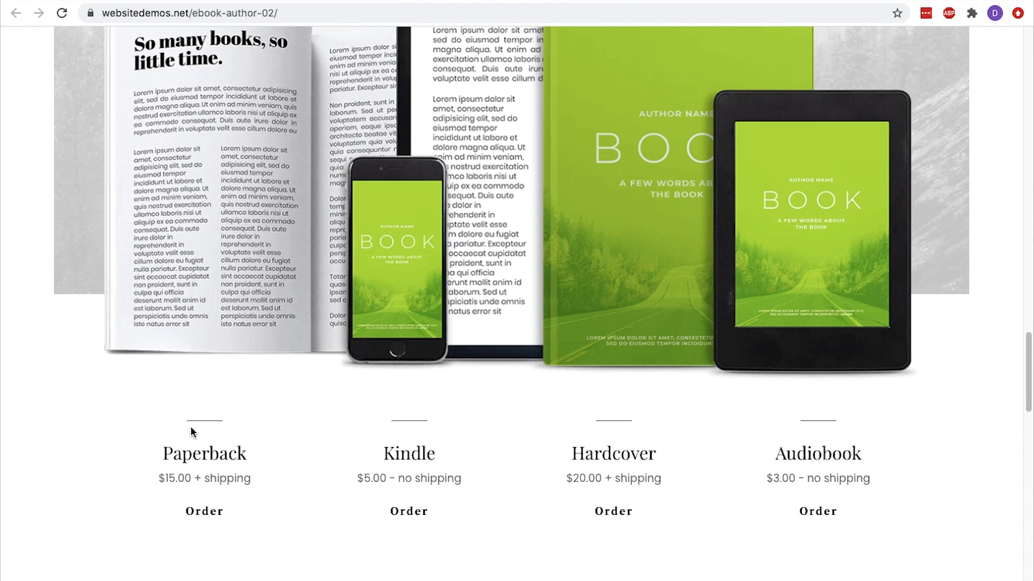
Go to delescen.com/elementor in a new browser tab and view the Elementor homepage
{"action": "key", "text": "super+t"}
{"action": "type", "text": "delescen.com/eleme"}
{"action": "type", "text": "ntor"}
{"action": "key", "text": "Return"}
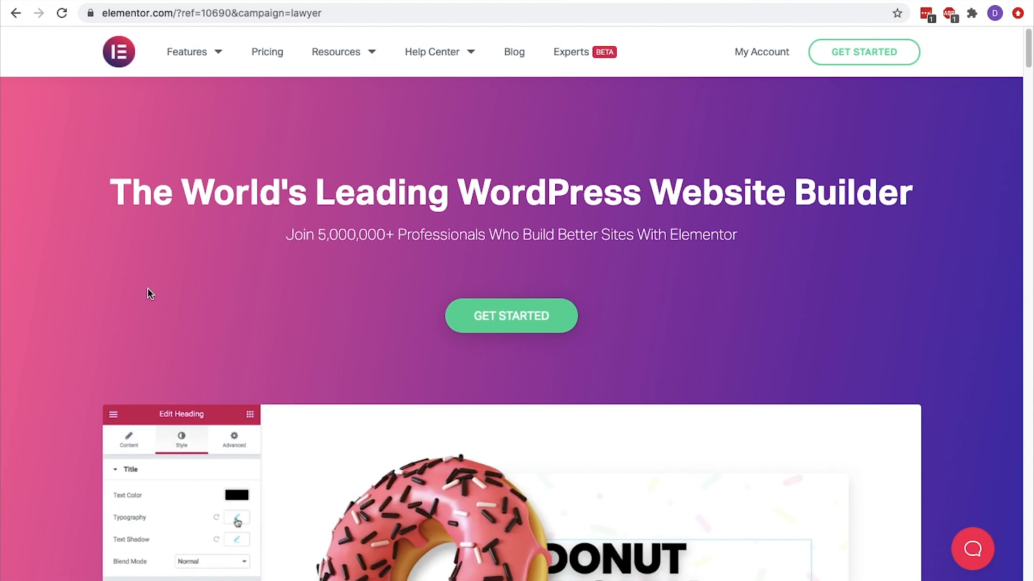
{"action": "scroll", "coordinate": [150, 293], "scroll_direction": "down", "scroll_amount": 5}
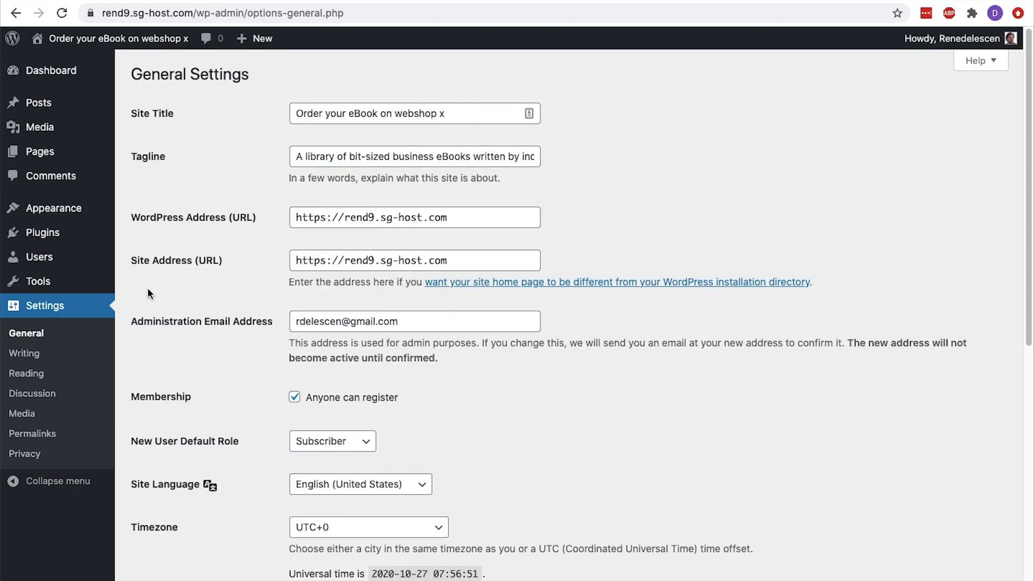
Search the WordPress plugin directory for "starter", then install and activate the Starter Templates plugin by Brainstorm Force
{"action": "mouse_move", "coordinate": [87, 233]}
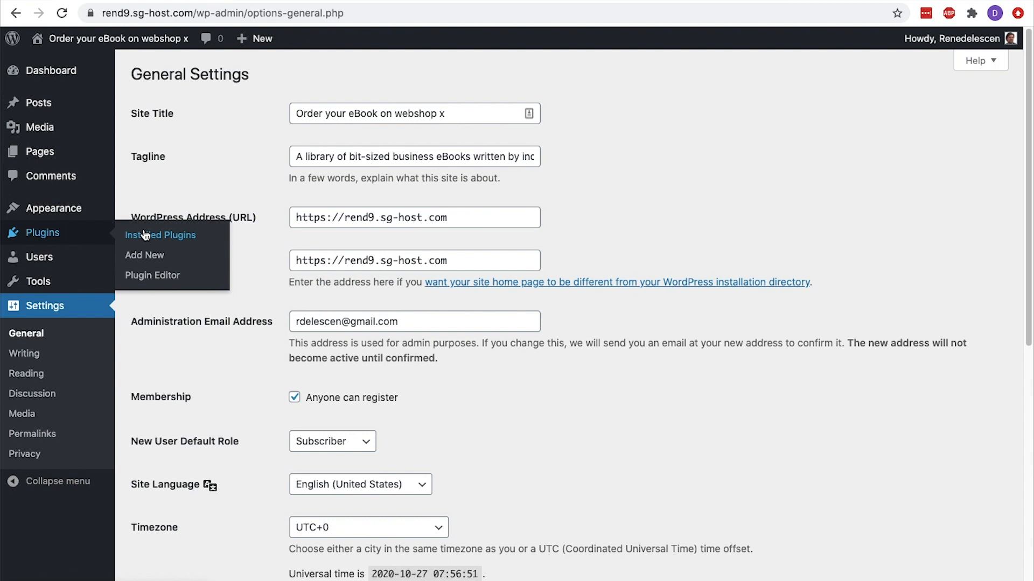
{"action": "left_click", "coordinate": [144, 254]}
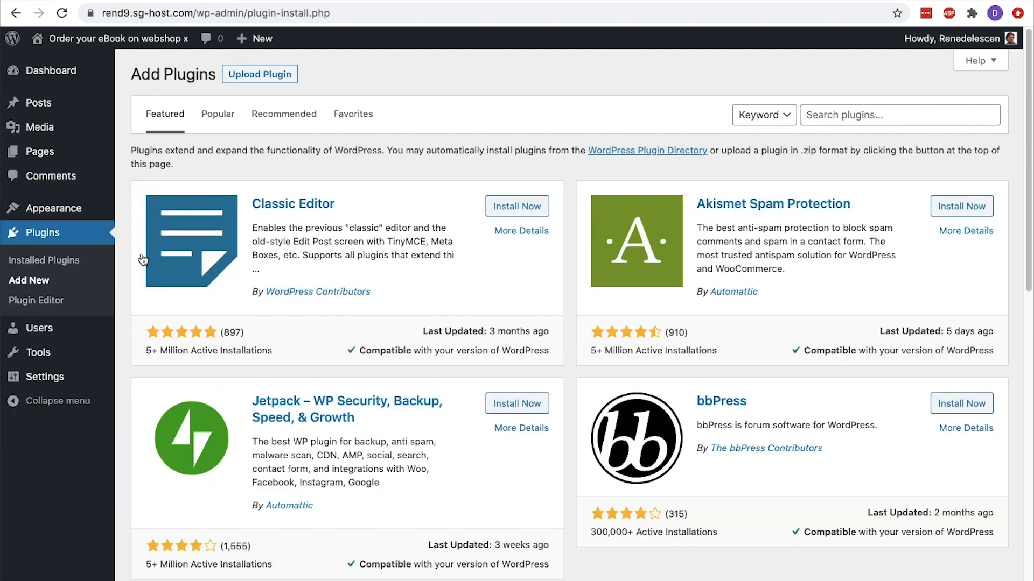
{"action": "left_click", "coordinate": [844, 116]}
{"action": "type", "text": "starter"}
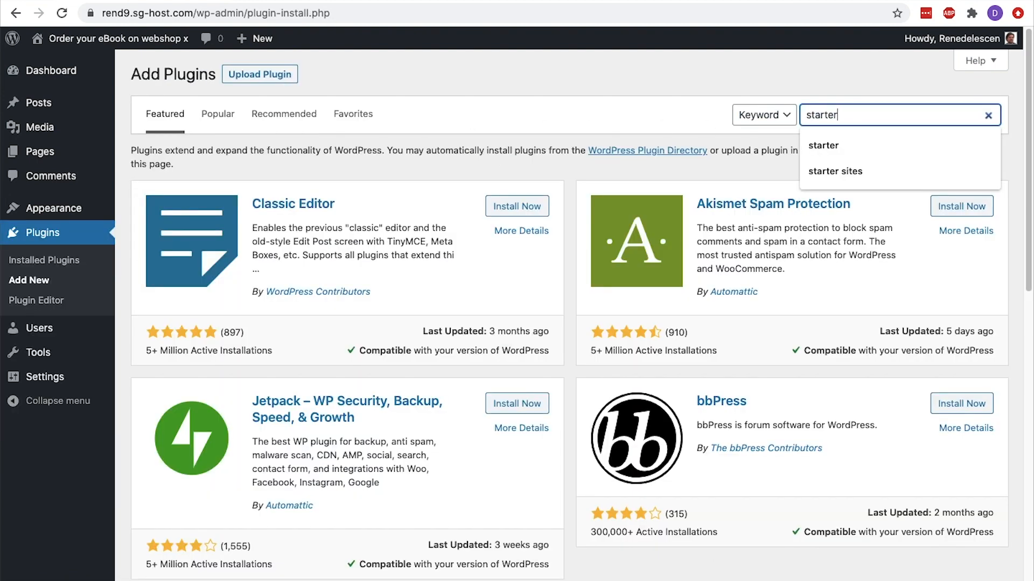
{"action": "key", "text": "Return"}
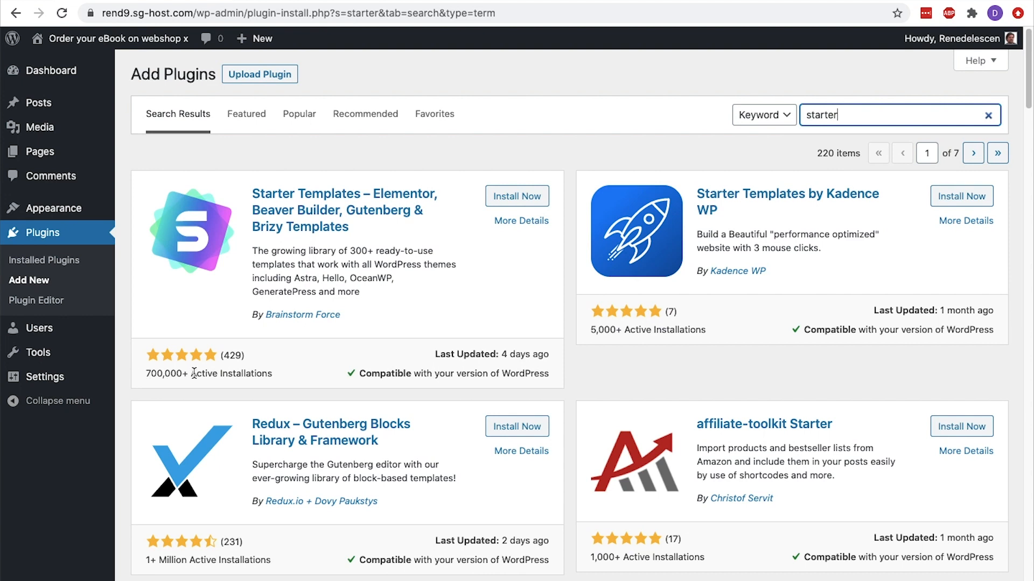
{"action": "left_click", "coordinate": [515, 197]}
{"action": "left_click", "coordinate": [522, 197]}
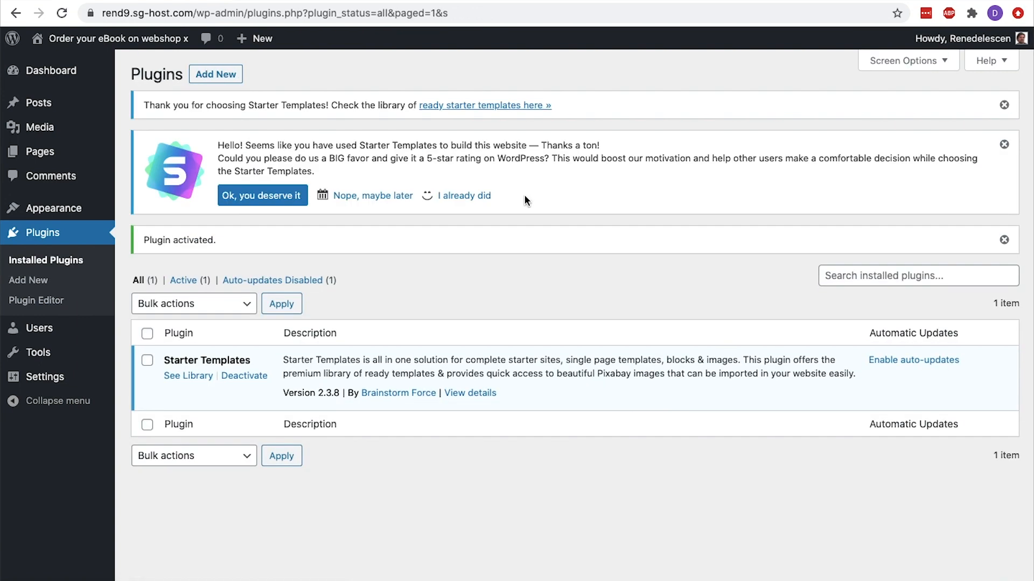
Open the Starter Templates library, choose Elementor as the page builder and search for "e-book"
{"action": "left_click", "coordinate": [191, 375]}
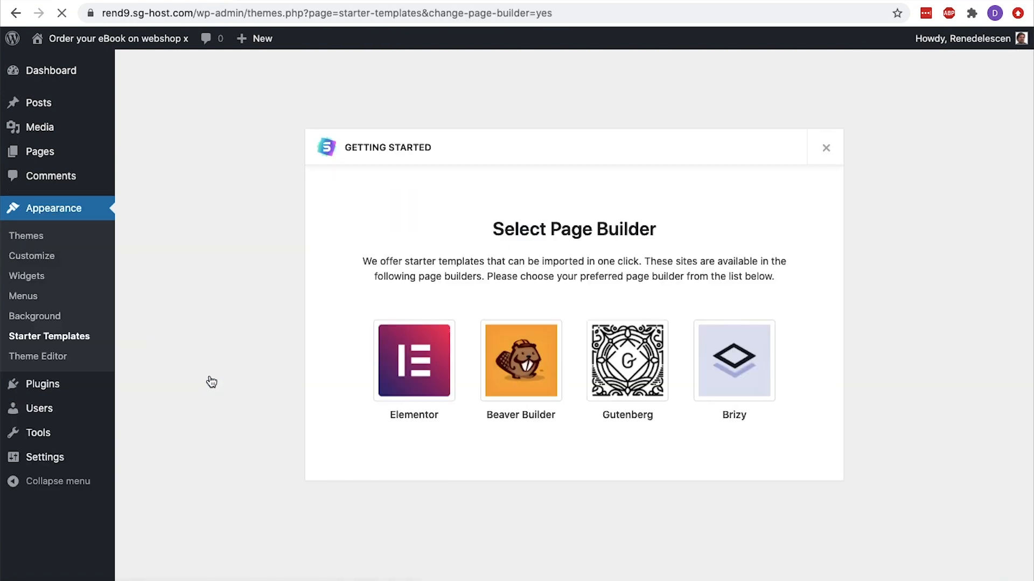
{"action": "left_click", "coordinate": [410, 372]}
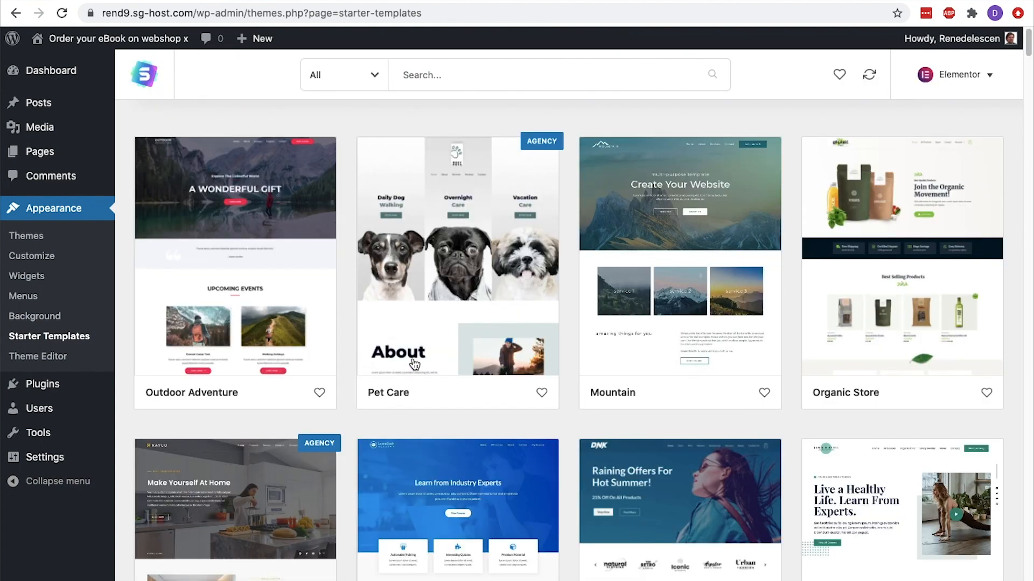
{"action": "left_click", "coordinate": [438, 80]}
{"action": "type", "text": "e-book"}
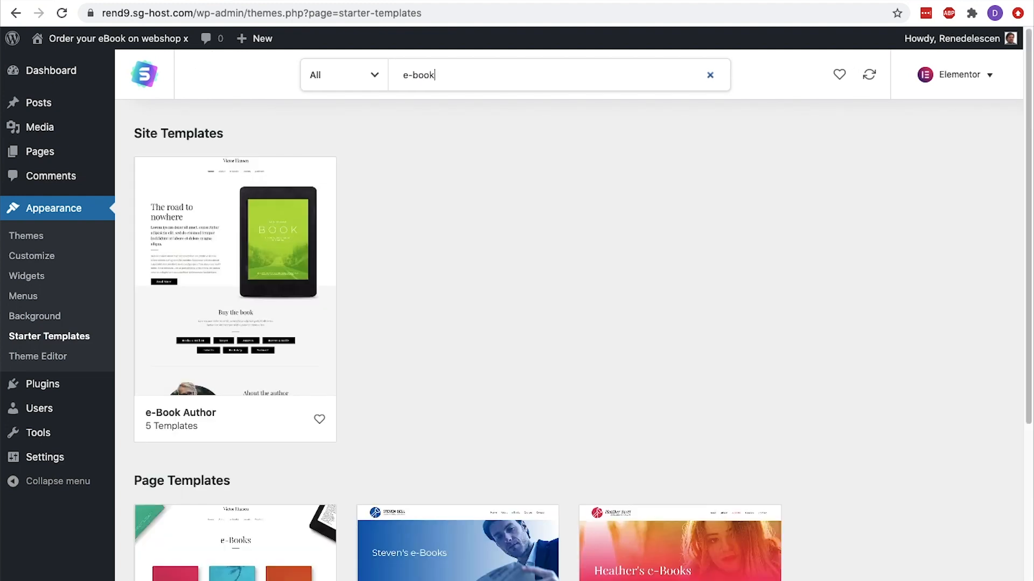
Import the complete e-Book Author site template into the WordPress website
{"action": "left_click", "coordinate": [247, 279]}
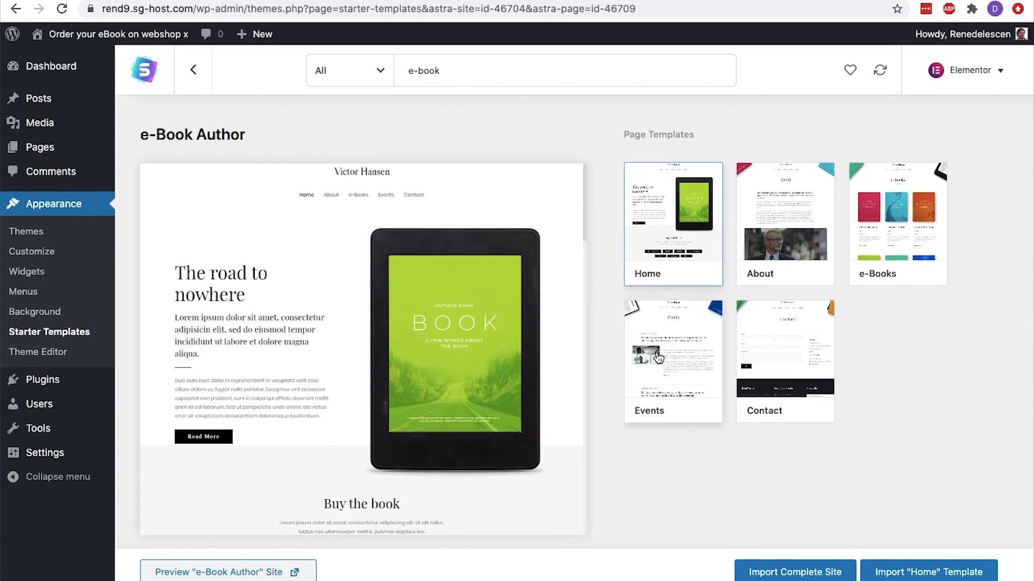
{"action": "left_click", "coordinate": [801, 577]}
{"action": "left_click", "coordinate": [336, 411]}
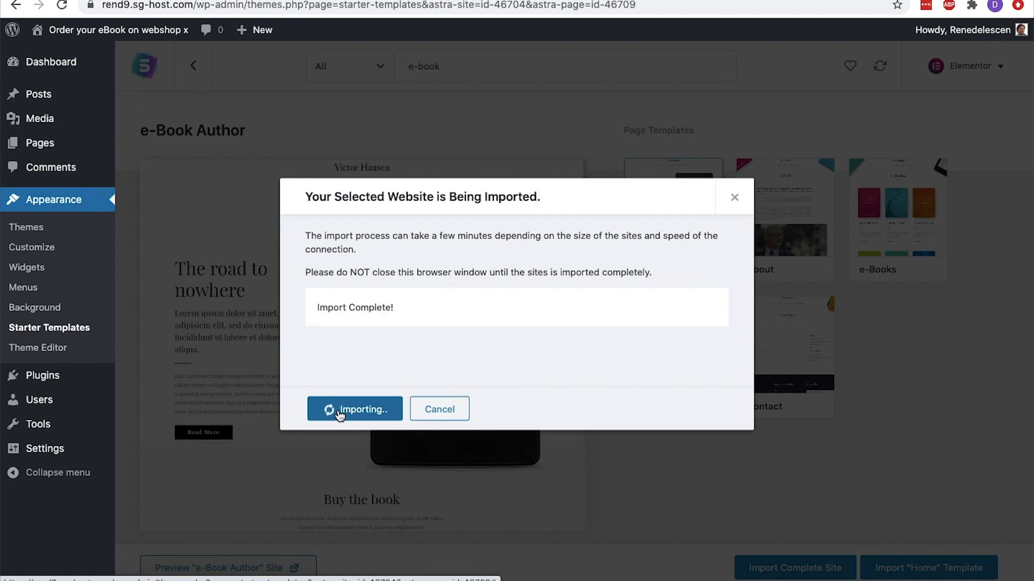
{"action": "left_click", "coordinate": [340, 415]}
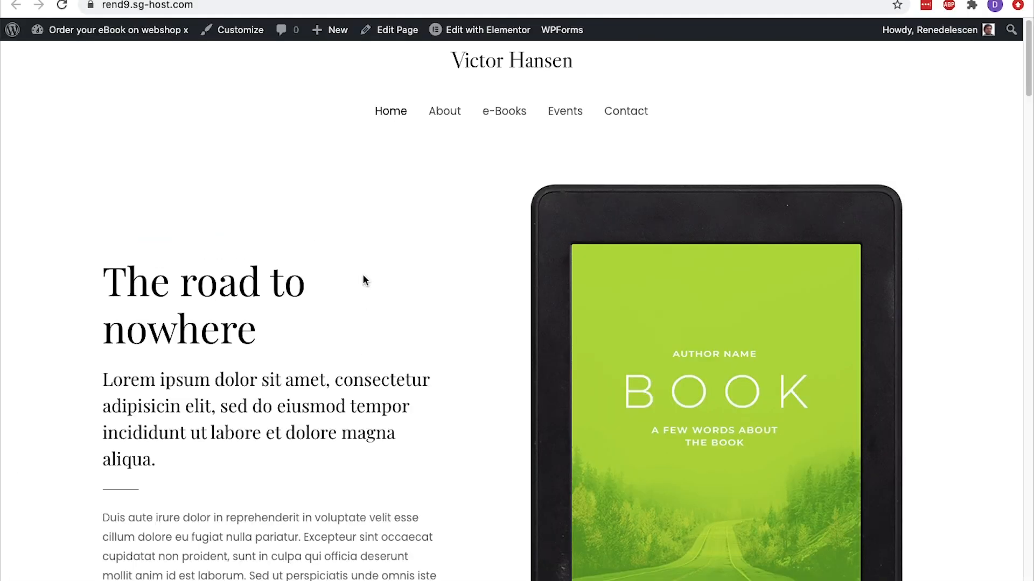
Return to the WordPress dashboard, search for the "woocommerce" plugin, and install and activate WooCommerce
{"action": "mouse_move", "coordinate": [150, 31]}
{"action": "left_click", "coordinate": [131, 55]}
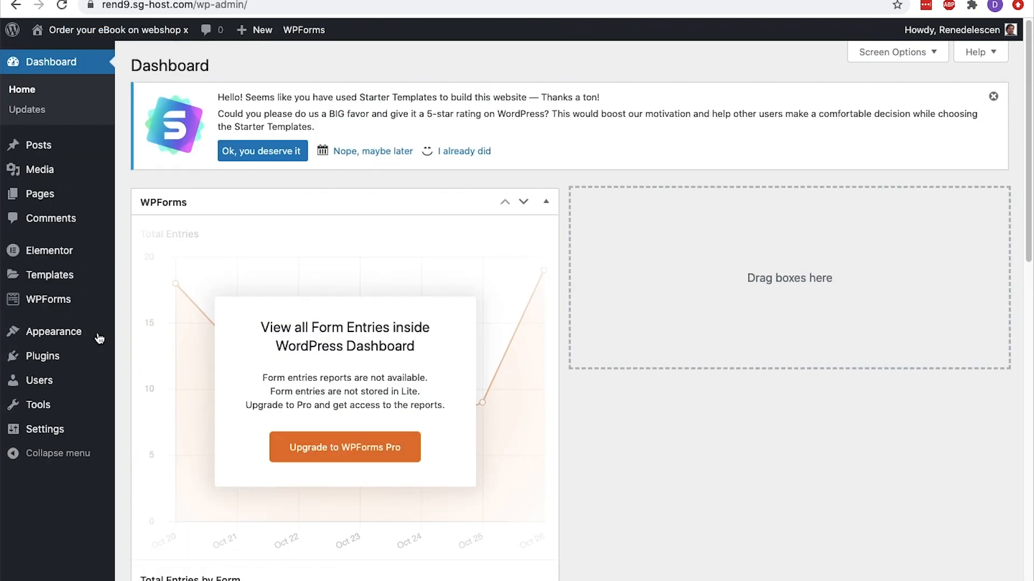
{"action": "mouse_move", "coordinate": [67, 357]}
{"action": "left_click", "coordinate": [134, 379]}
{"action": "left_click", "coordinate": [810, 200]}
{"action": "type", "text": "woocommerce"}
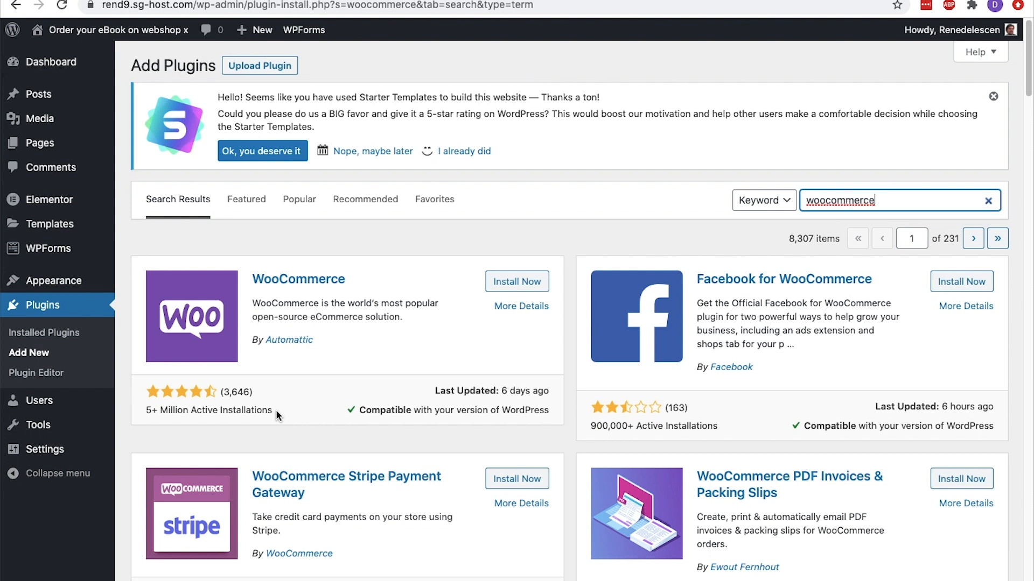
{"action": "left_click", "coordinate": [500, 288]}
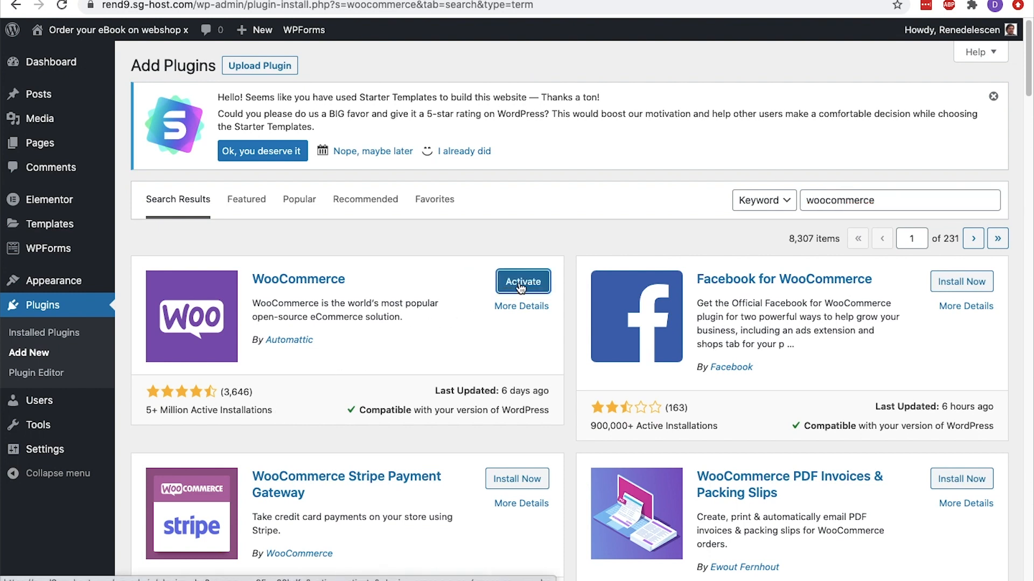
{"action": "left_click", "coordinate": [522, 287]}
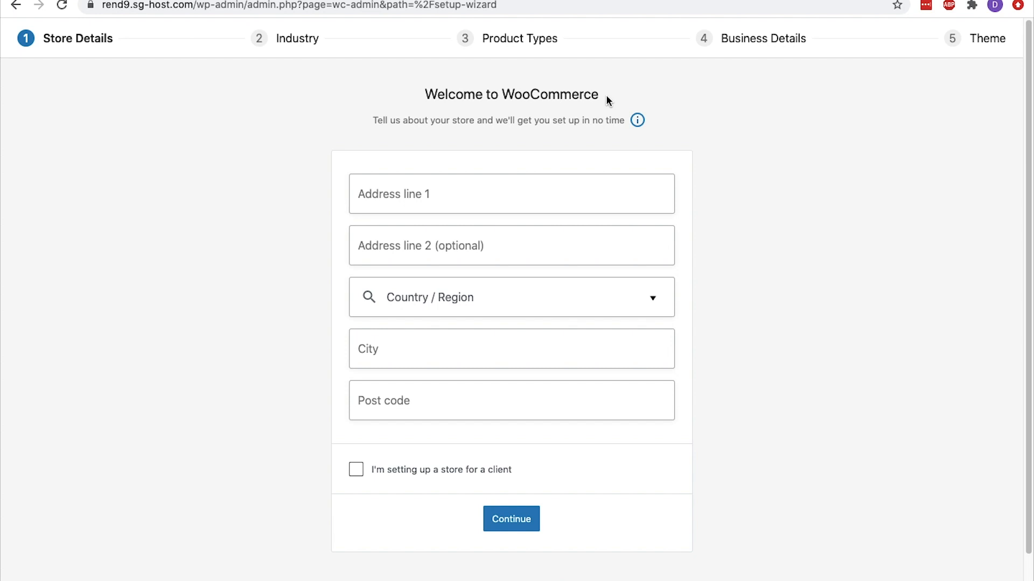
Complete the Store Details with the street address, Netherlands as the country, the city and the post code, and continue
{"action": "left_click", "coordinate": [516, 196]}
{"action": "type", "text": "Elizabeth Cady Stantonplein"}
{"action": "left_click", "coordinate": [524, 295]}
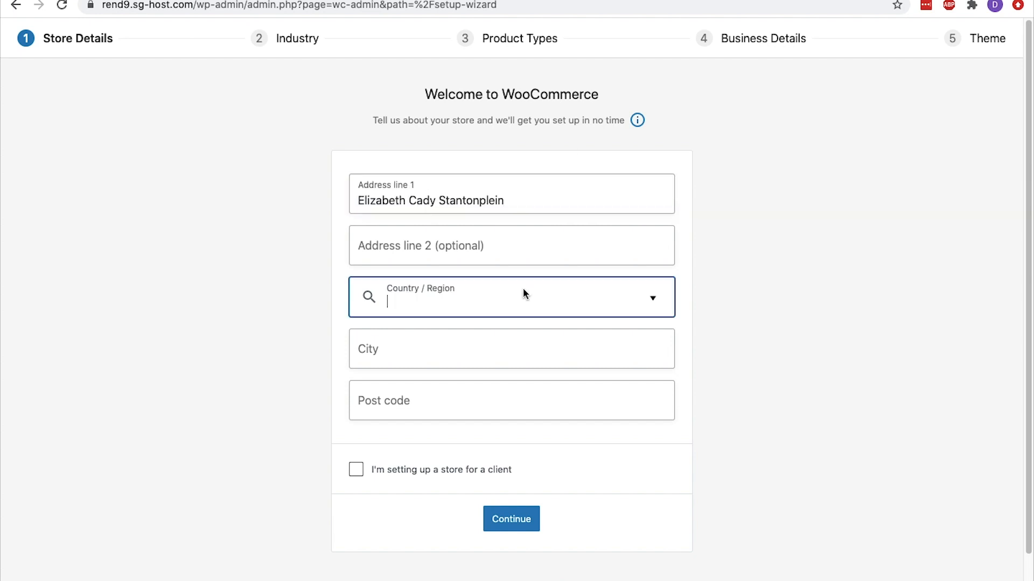
{"action": "type", "text": "Netherlands"}
{"action": "key", "text": "Return"}
{"action": "key", "text": "Tab"}
{"action": "type", "text": "Amsterdam"}
{"action": "key", "text": "Tab"}
{"action": "type", "text": "1102BL"}
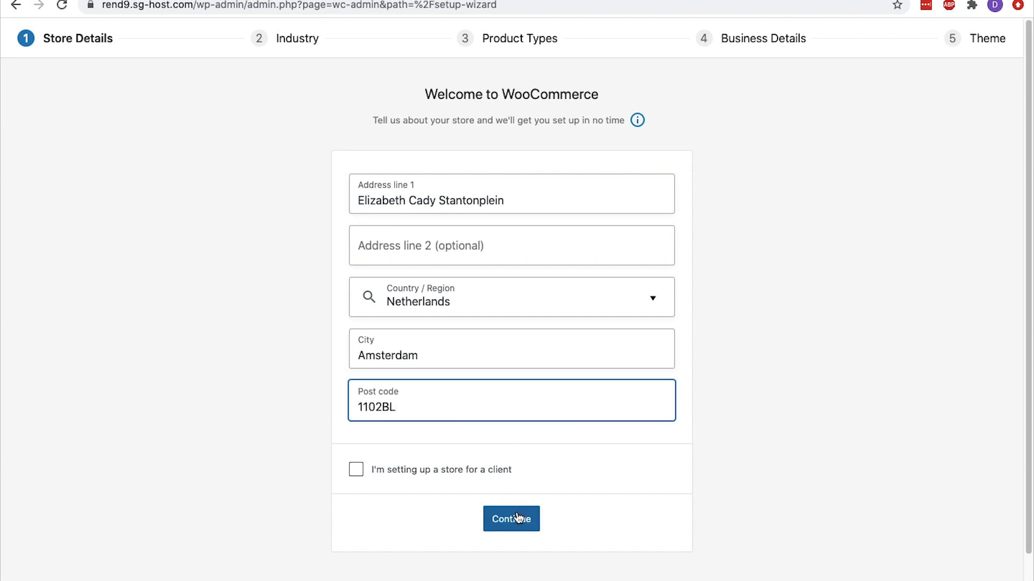
{"action": "left_click", "coordinate": [516, 518]}
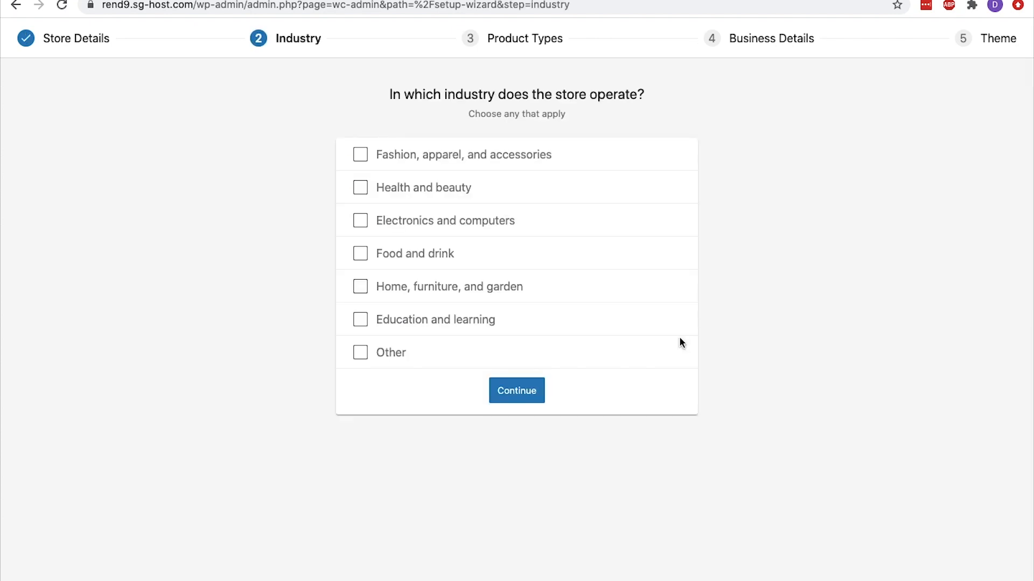
Set the store's industry to Other with the description "ecommerce", and add Downloads to the product types
{"action": "left_click", "coordinate": [360, 353]}
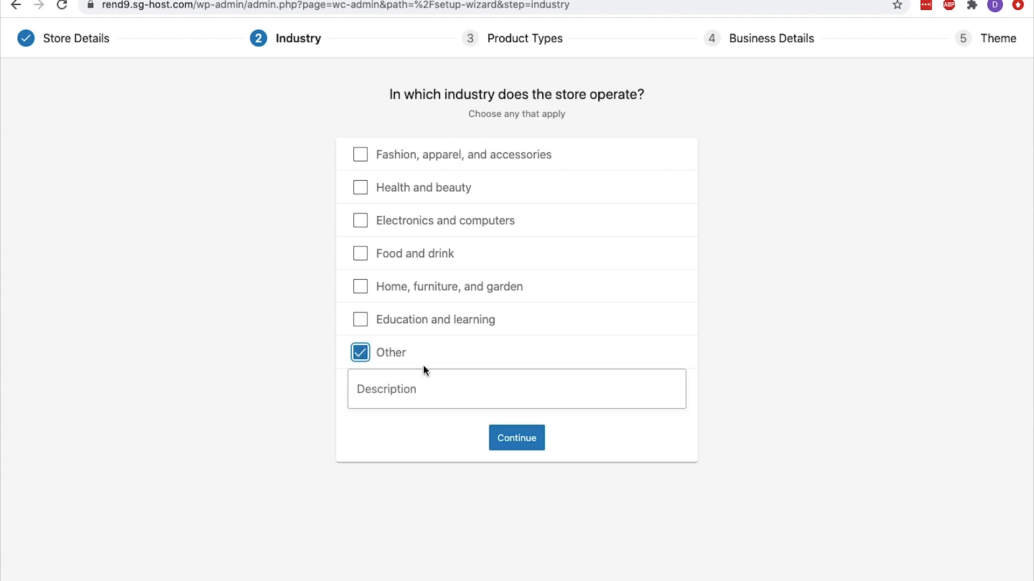
{"action": "left_click", "coordinate": [479, 390]}
{"action": "type", "text": "ecommerce"}
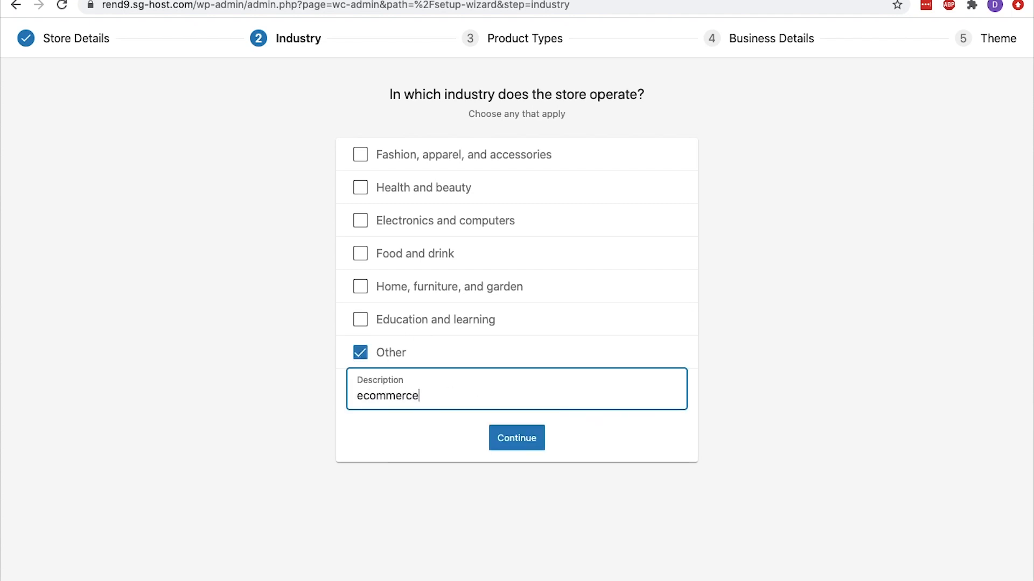
{"action": "left_click", "coordinate": [516, 437]}
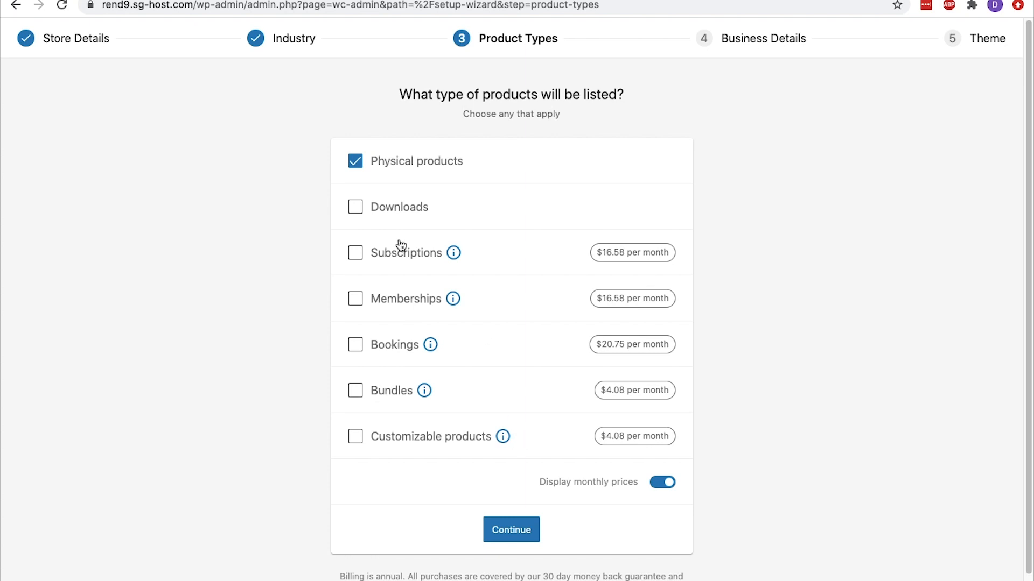
{"action": "left_click", "coordinate": [357, 211]}
{"action": "left_click", "coordinate": [512, 532]}
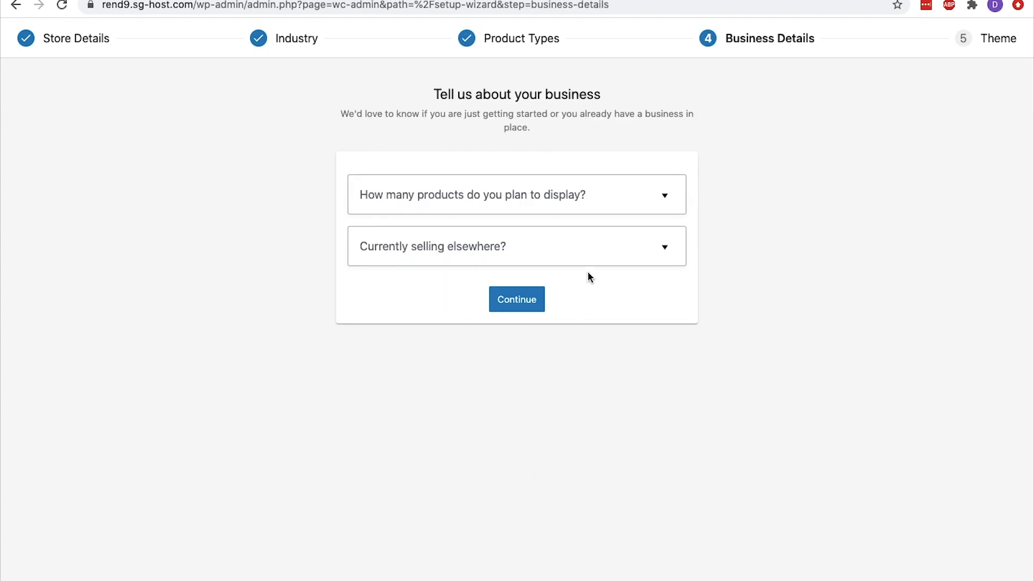
Set the business details to 1 - 10 products and not selling elsewhere, switch off the Facebook, Mailchimp and Google Ads extras, and continue
{"action": "left_click", "coordinate": [600, 204]}
{"action": "left_click", "coordinate": [551, 272]}
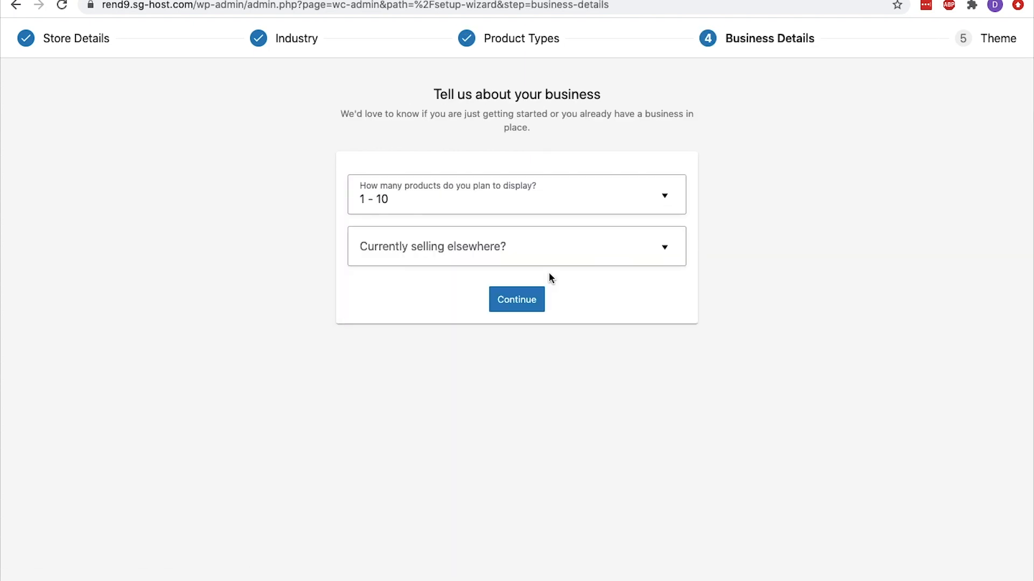
{"action": "left_click", "coordinate": [560, 257]}
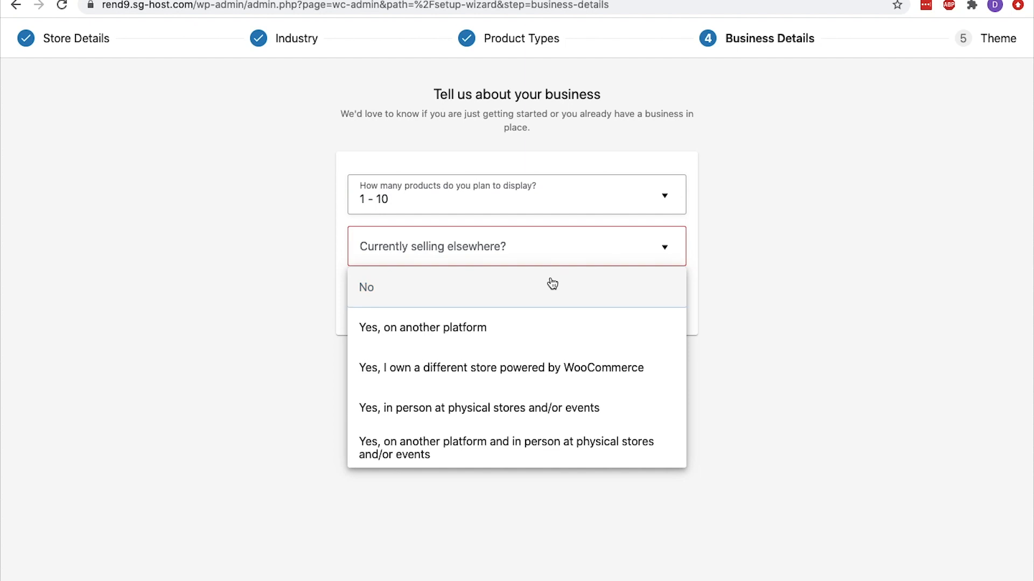
{"action": "left_click", "coordinate": [549, 281]}
{"action": "left_click", "coordinate": [657, 313]}
{"action": "left_click", "coordinate": [664, 380]}
{"action": "left_click", "coordinate": [663, 467]}
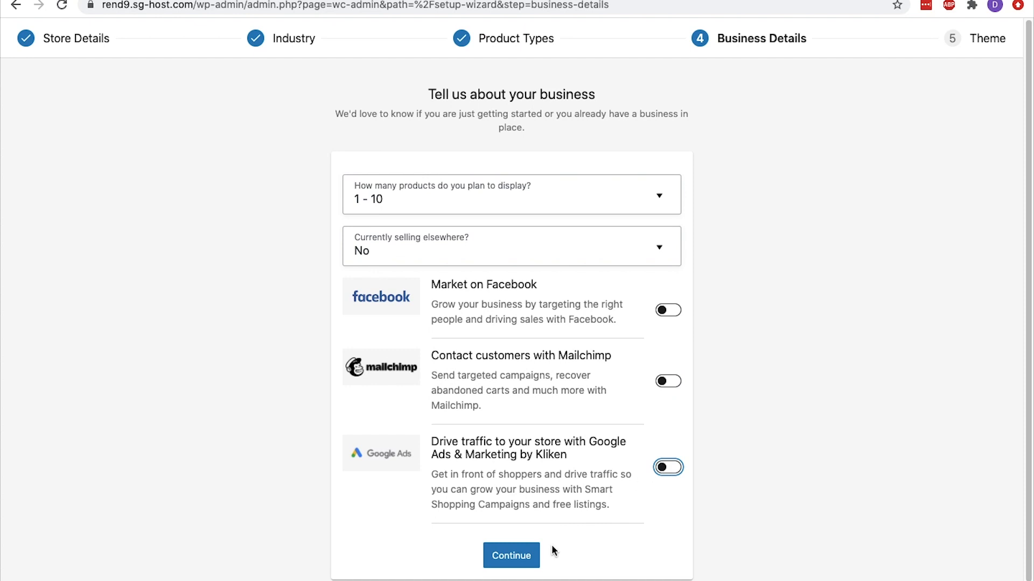
{"action": "left_click", "coordinate": [529, 562]}
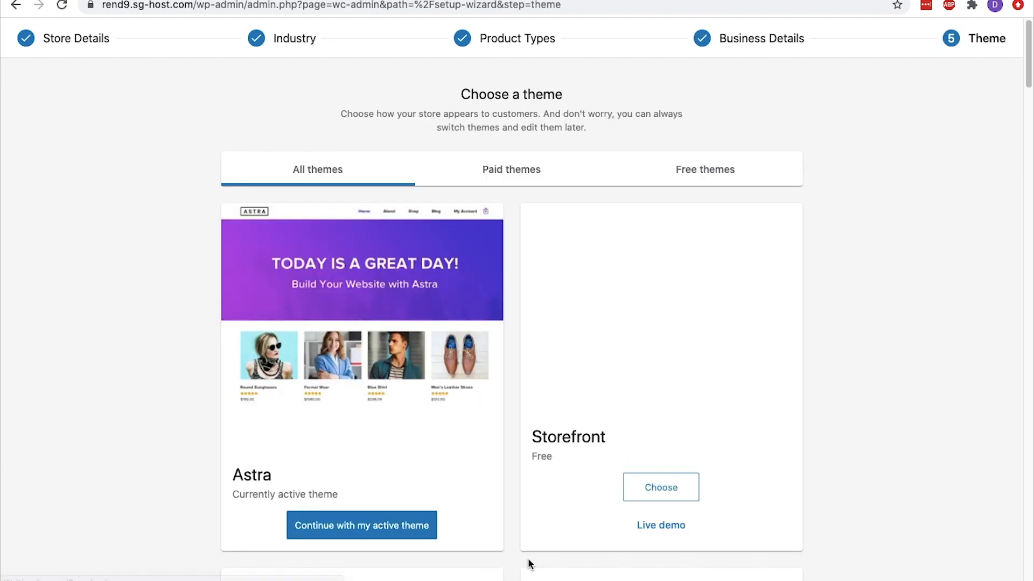
Keep the active Astra theme for the store and accept installing Jetpack and WooCommerce Shipping & Tax
{"action": "left_click", "coordinate": [713, 171]}
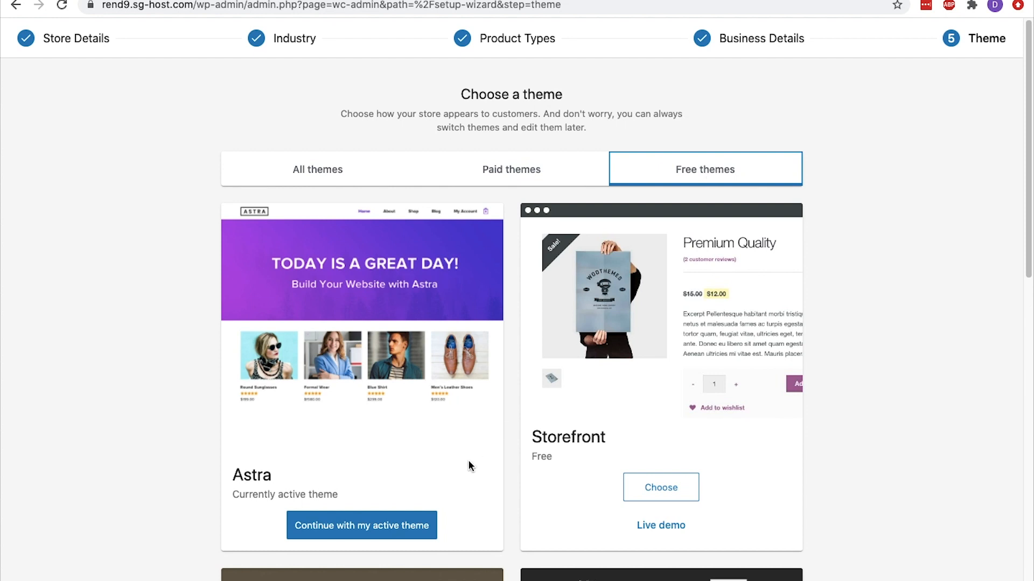
{"action": "left_click", "coordinate": [433, 523]}
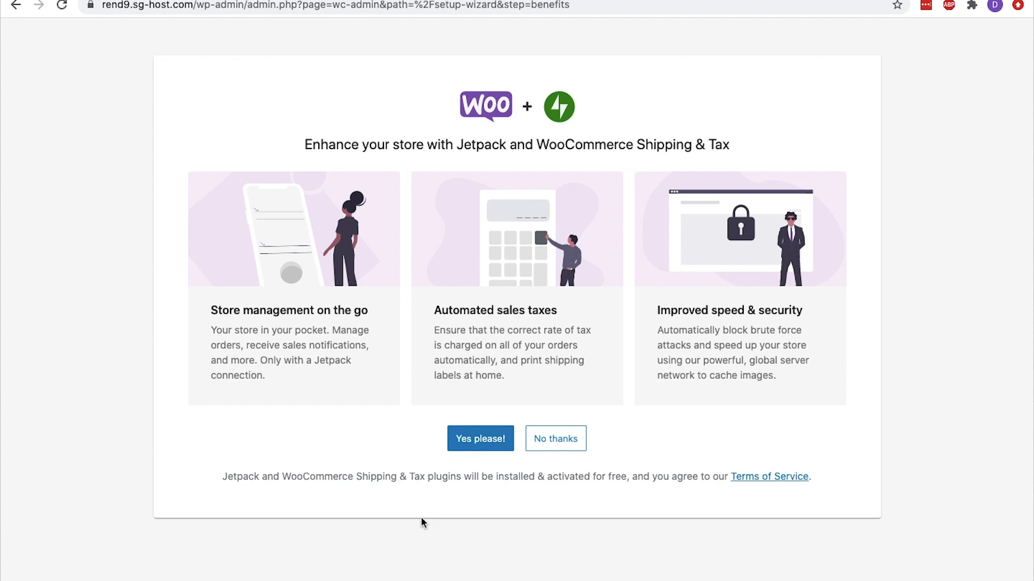
{"action": "left_click", "coordinate": [472, 447]}
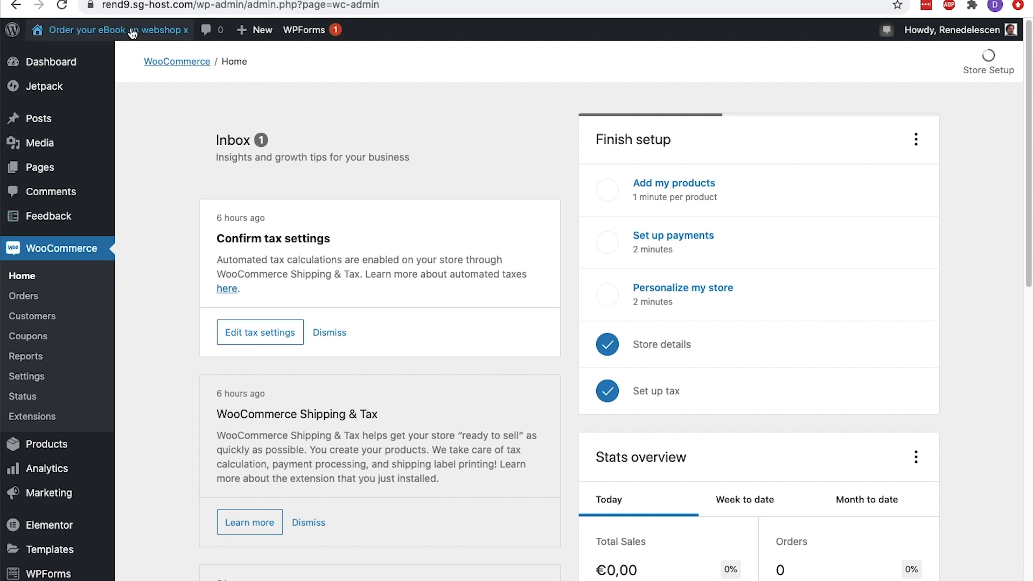
Visit the live site, start customizing it, and open the Site Identity settings of the header logo
{"action": "mouse_move", "coordinate": [122, 29]}
{"action": "left_click", "coordinate": [122, 57]}
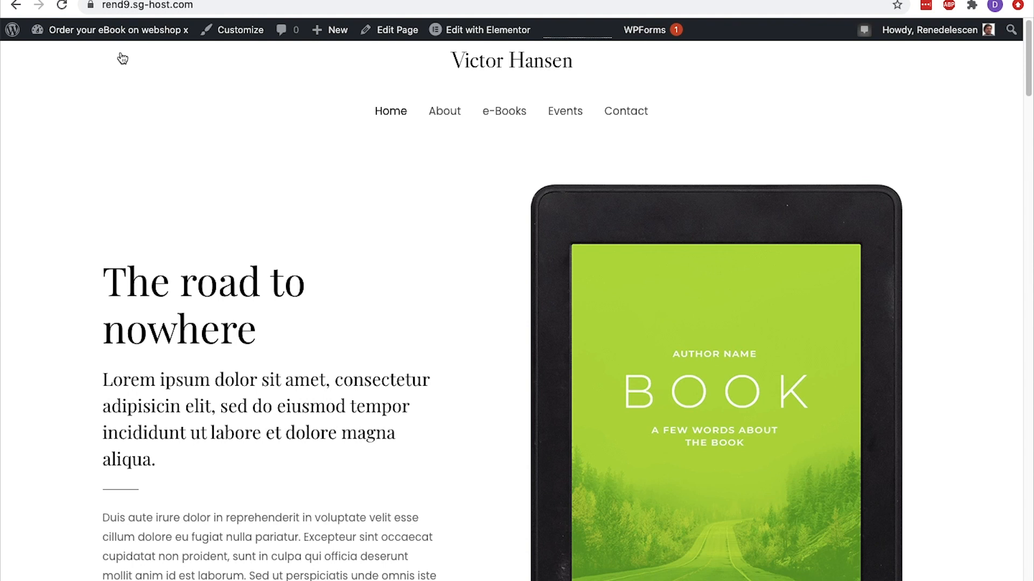
{"action": "left_click", "coordinate": [213, 37]}
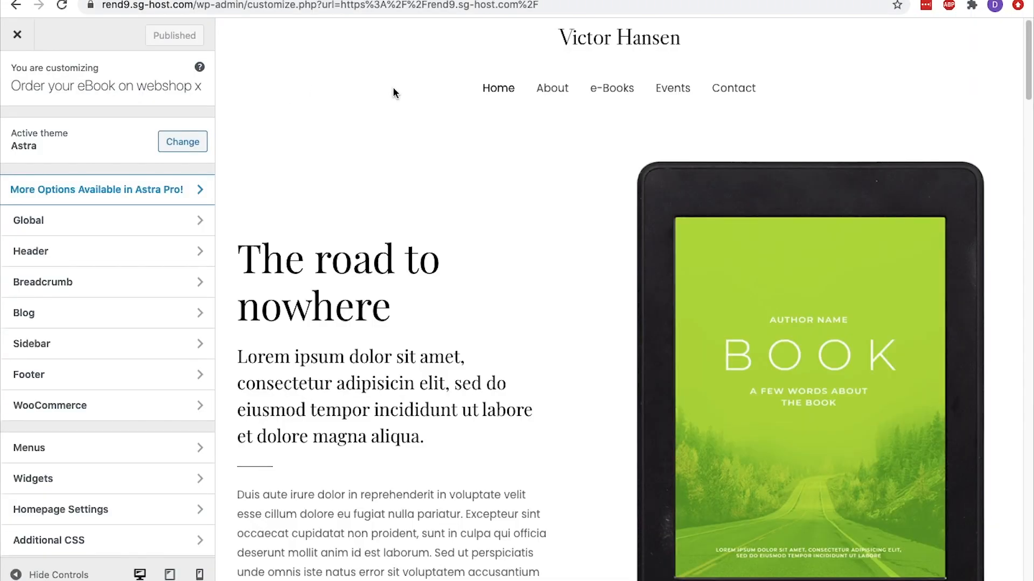
{"action": "mouse_move", "coordinate": [568, 42]}
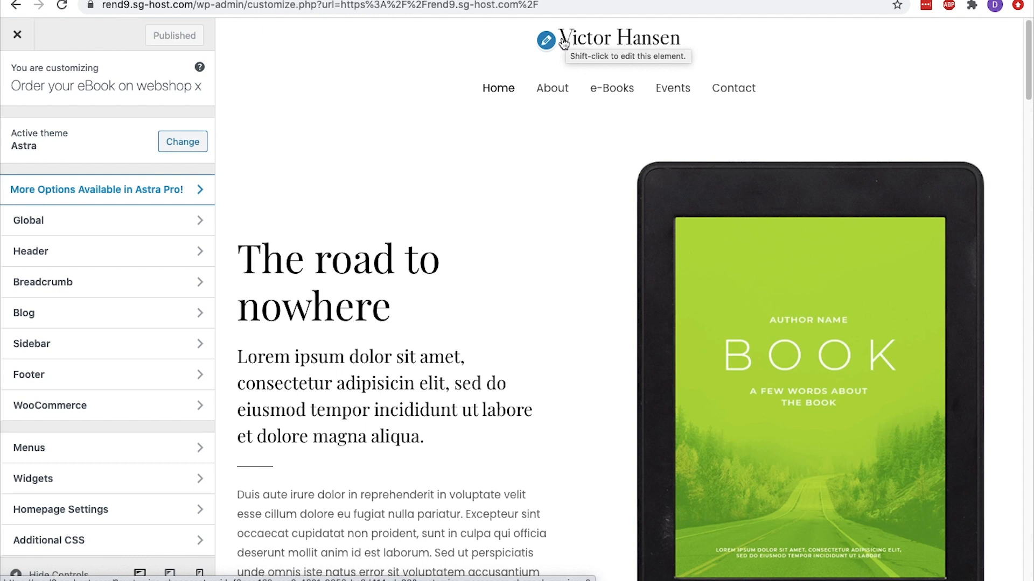
{"action": "left_click", "coordinate": [554, 44]}
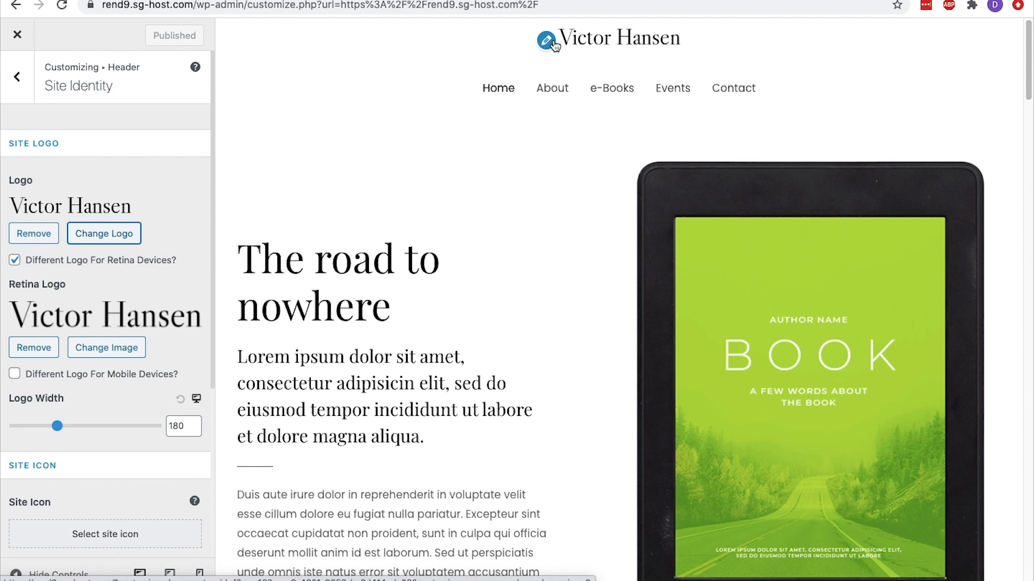
Examine the sources for replacing the header logo: file upload with its suggested dimensions, media library and free Pixabay images
{"action": "left_click", "coordinate": [133, 232]}
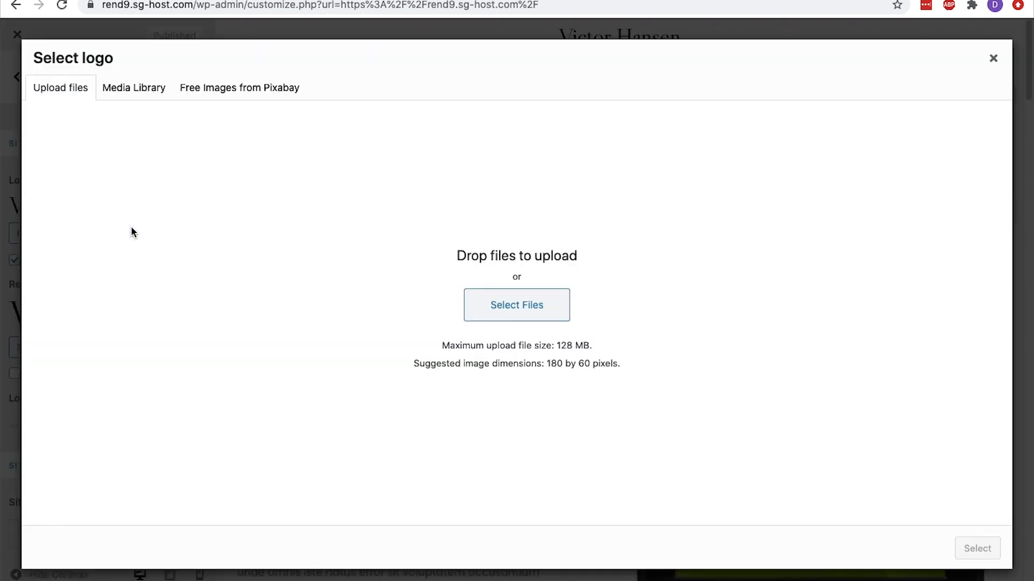
{"action": "left_click", "coordinate": [142, 82]}
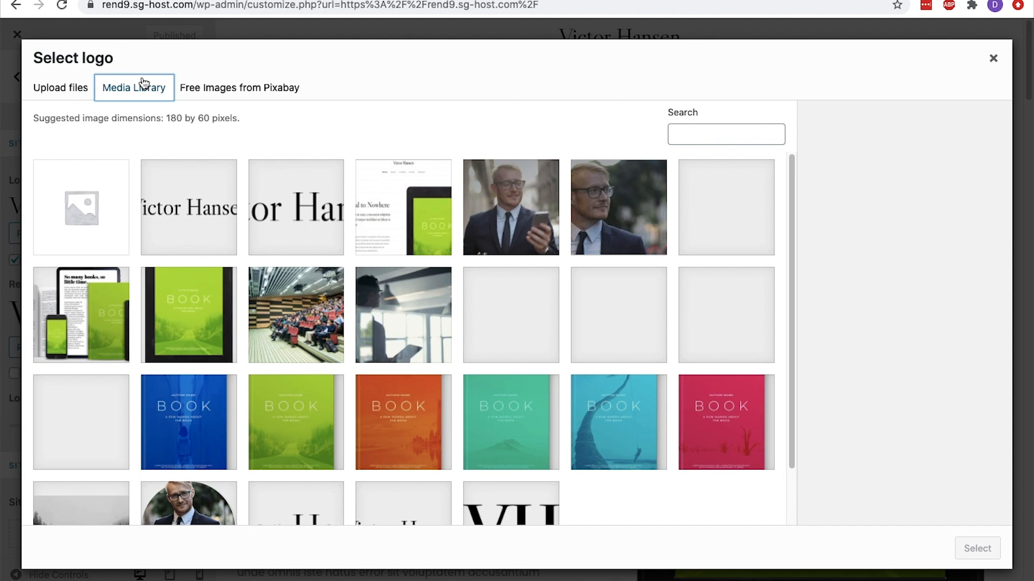
{"action": "left_click", "coordinate": [85, 91]}
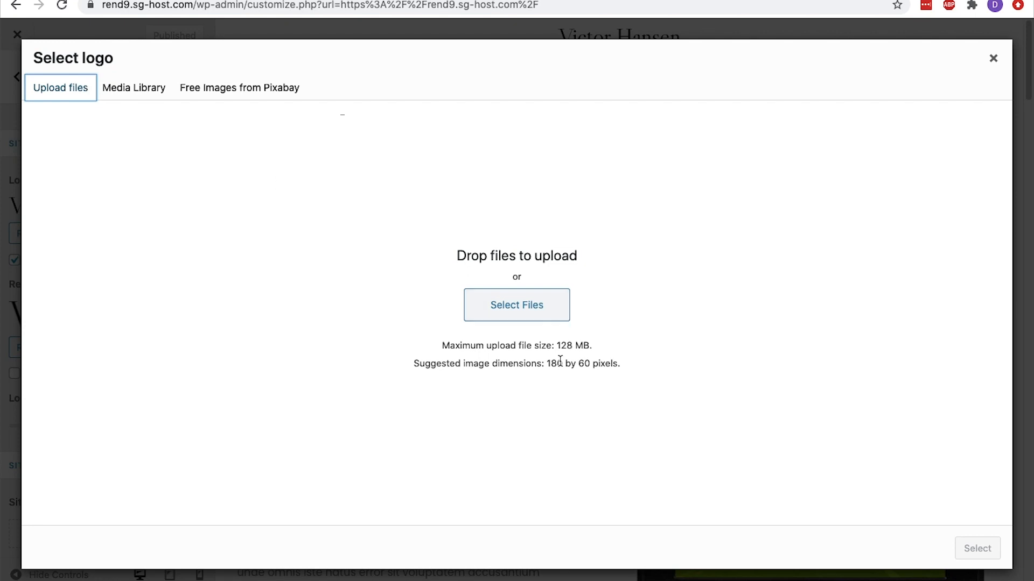
{"action": "left_click_drag", "start_coordinate": [546, 364], "coordinate": [590, 369]}
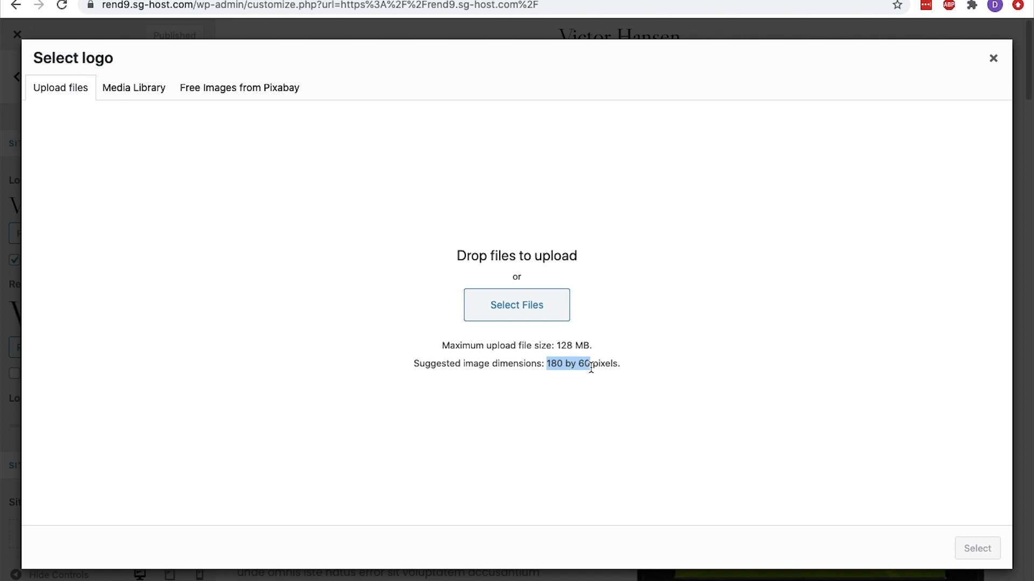
{"action": "left_click", "coordinate": [273, 95]}
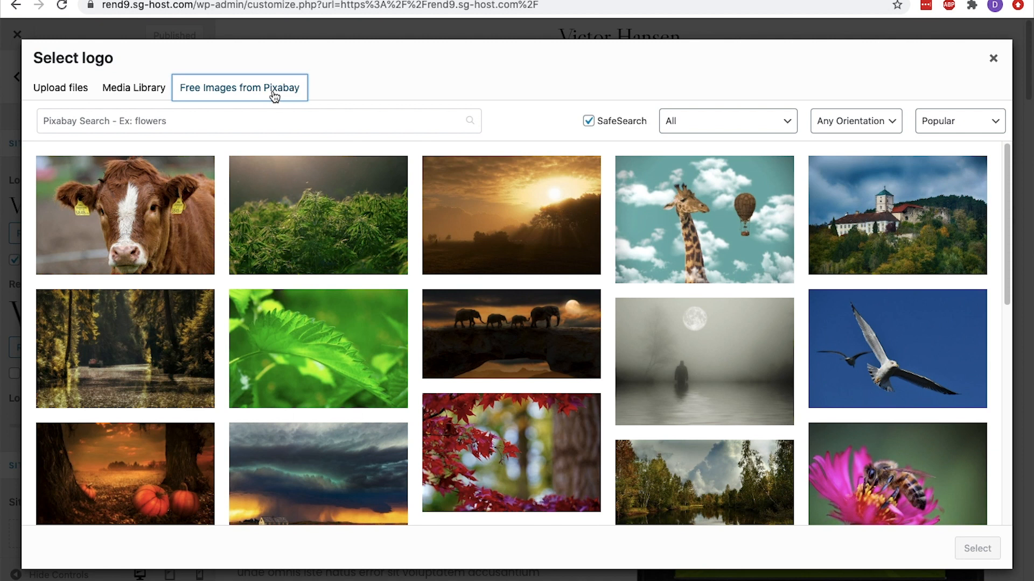
{"action": "left_click", "coordinate": [993, 58]}
Set the site icon to the VH monogram image from the media library and publish the change
{"action": "scroll", "coordinate": [190, 125], "scroll_direction": "down", "scroll_amount": 2}
{"action": "scroll", "coordinate": [189, 125], "scroll_direction": "down", "scroll_amount": 5}
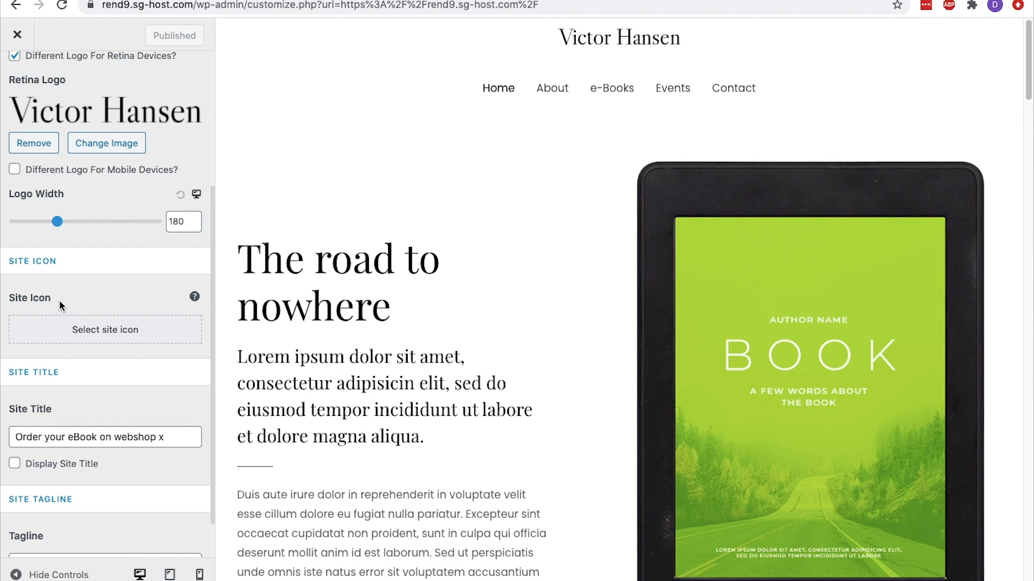
{"action": "left_click", "coordinate": [67, 327]}
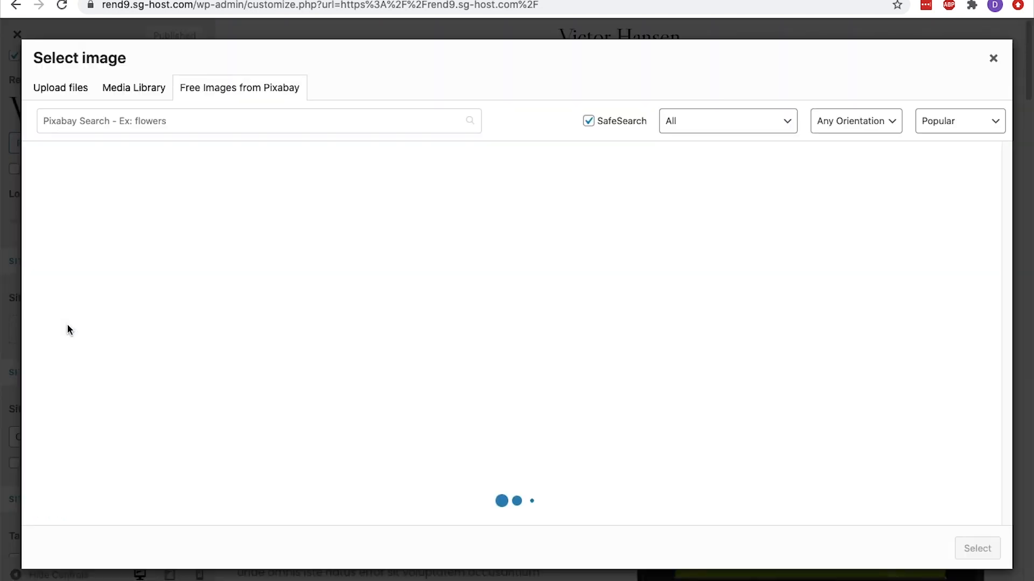
{"action": "left_click", "coordinate": [141, 99]}
{"action": "scroll", "coordinate": [464, 444], "scroll_direction": "down", "scroll_amount": 2}
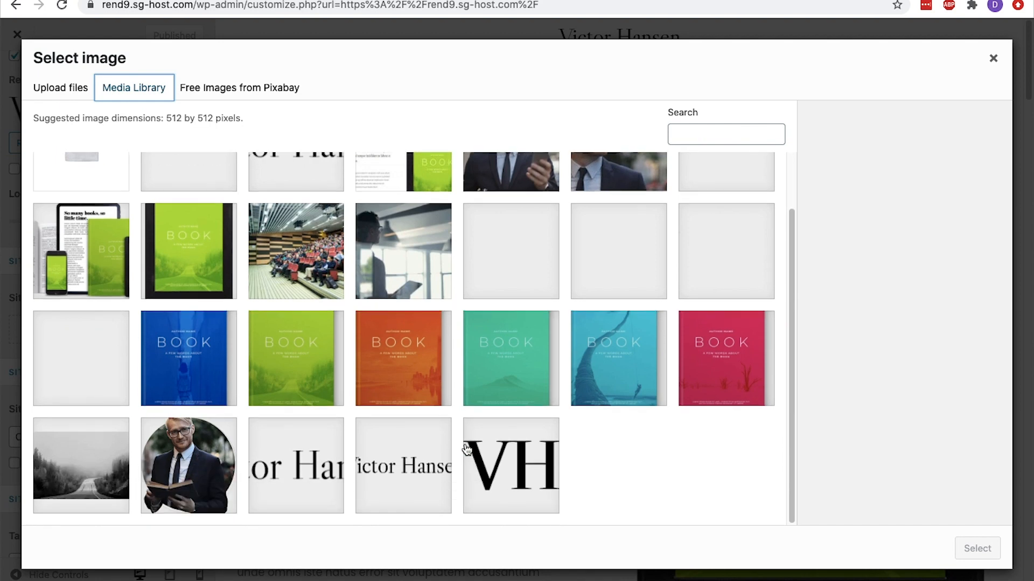
{"action": "left_click", "coordinate": [537, 454]}
{"action": "left_click", "coordinate": [963, 551]}
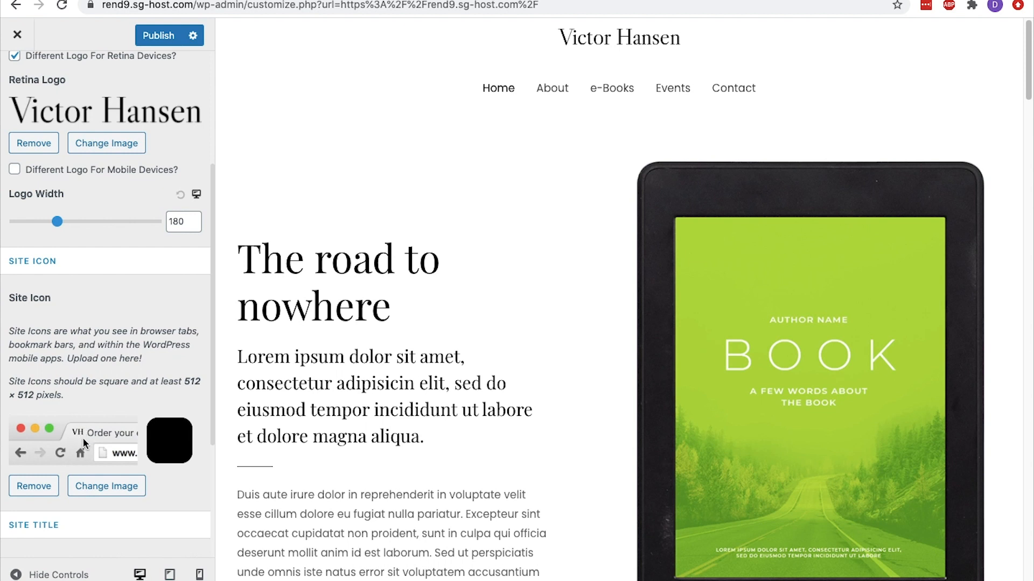
{"action": "scroll", "coordinate": [83, 442], "scroll_direction": "down", "scroll_amount": 5}
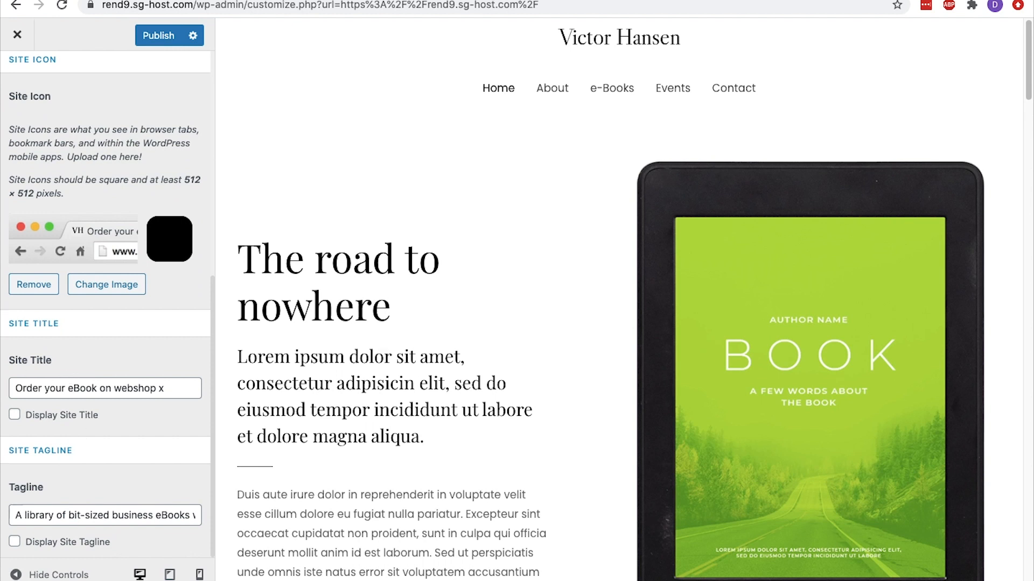
{"action": "scroll", "coordinate": [44, 486], "scroll_direction": "up", "scroll_amount": 10}
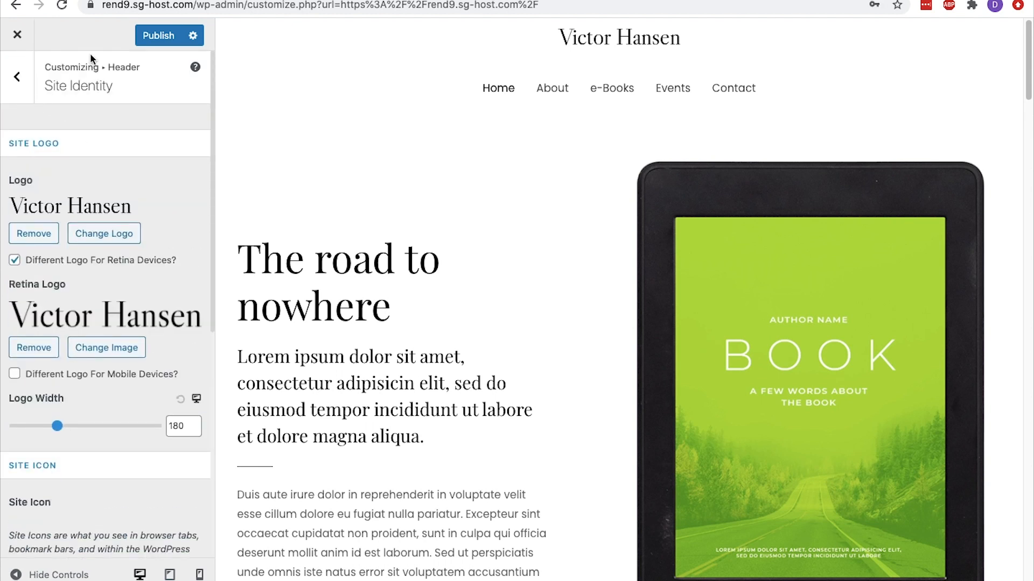
{"action": "left_click", "coordinate": [147, 41]}
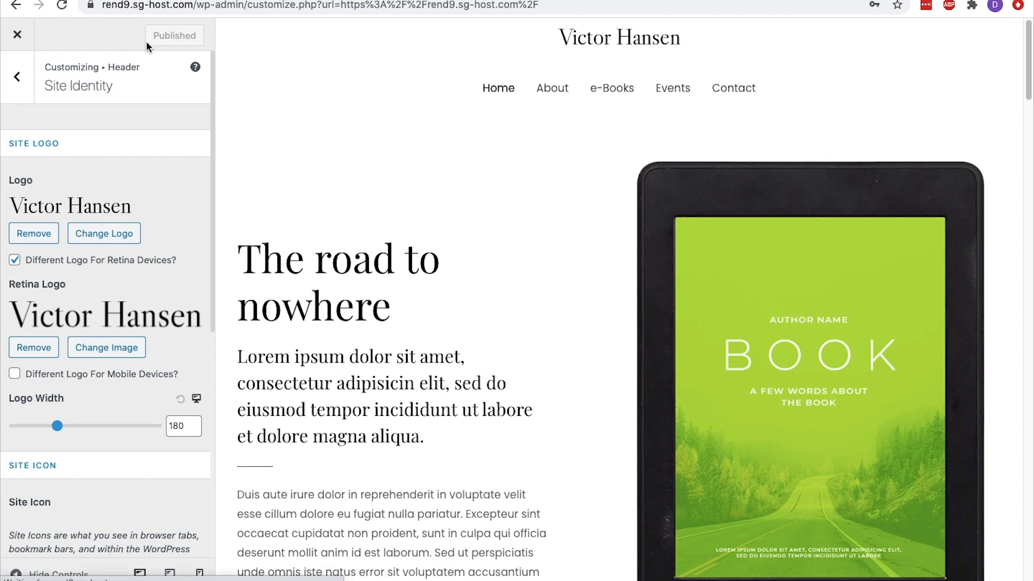
Try Poor Story as the body and content font family in the global Base Typography settings
{"action": "left_click", "coordinate": [28, 98]}
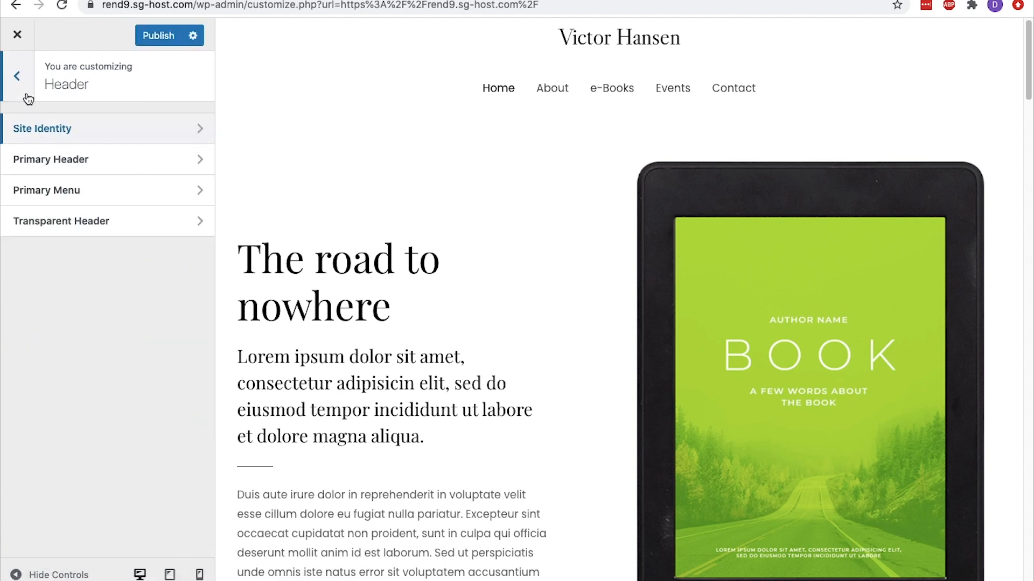
{"action": "left_click", "coordinate": [25, 96]}
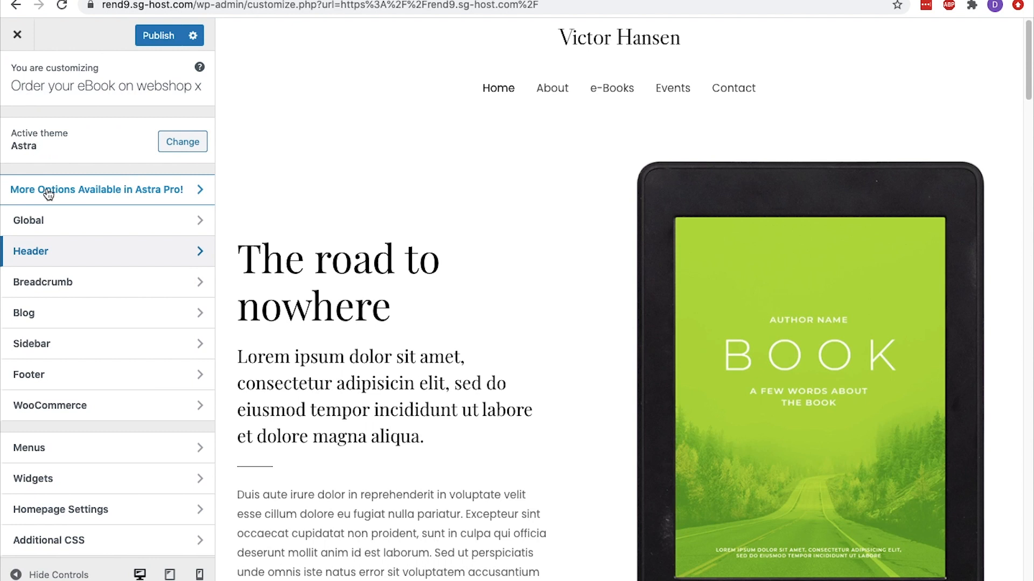
{"action": "left_click", "coordinate": [50, 221]}
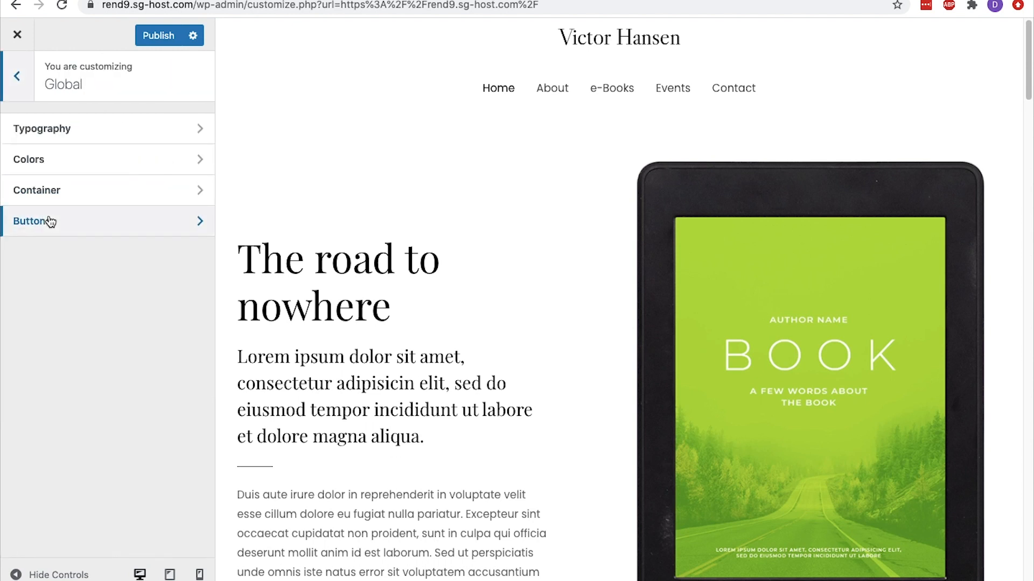
{"action": "left_click", "coordinate": [70, 141]}
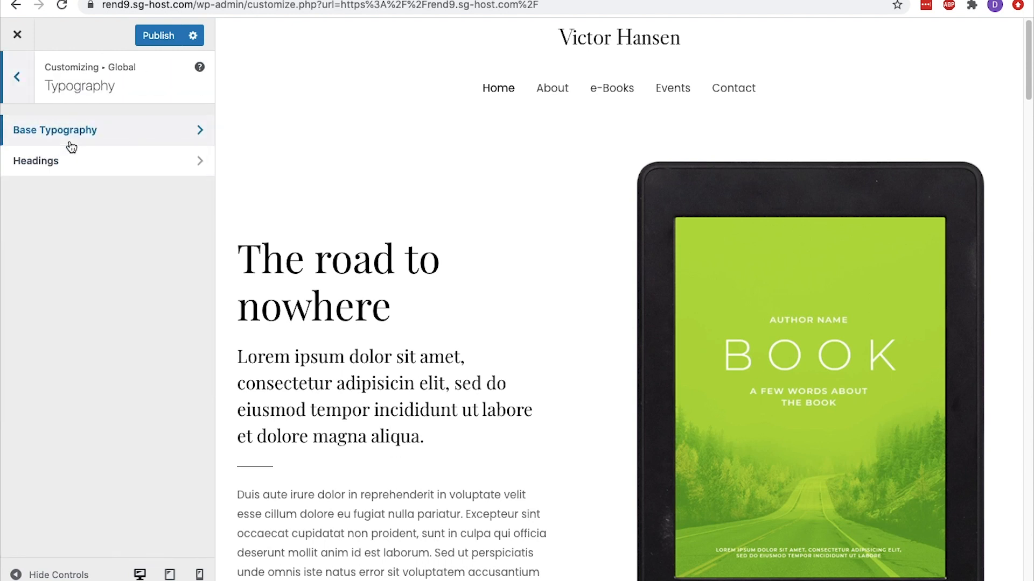
{"action": "left_click", "coordinate": [71, 143]}
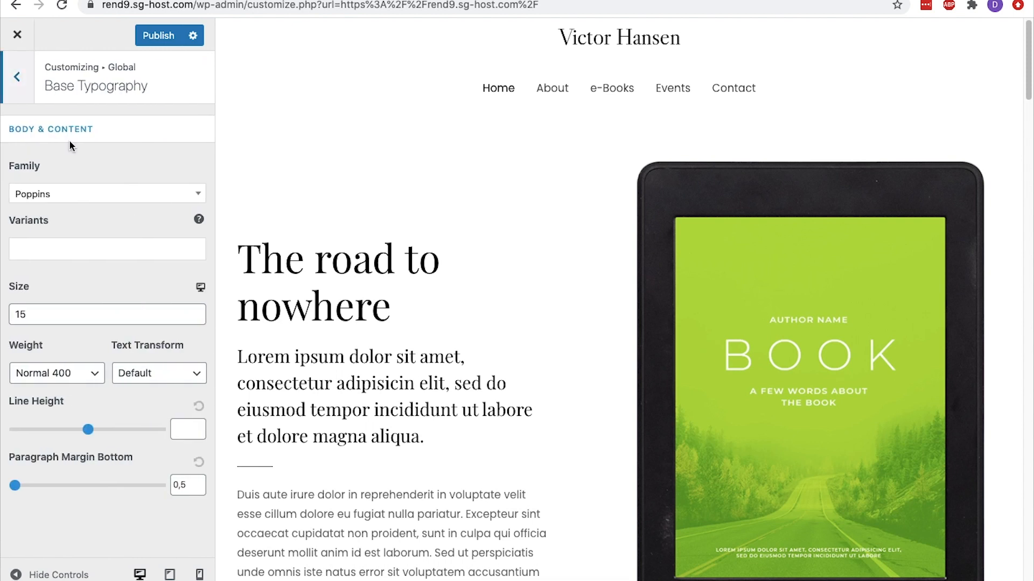
{"action": "left_click", "coordinate": [61, 197]}
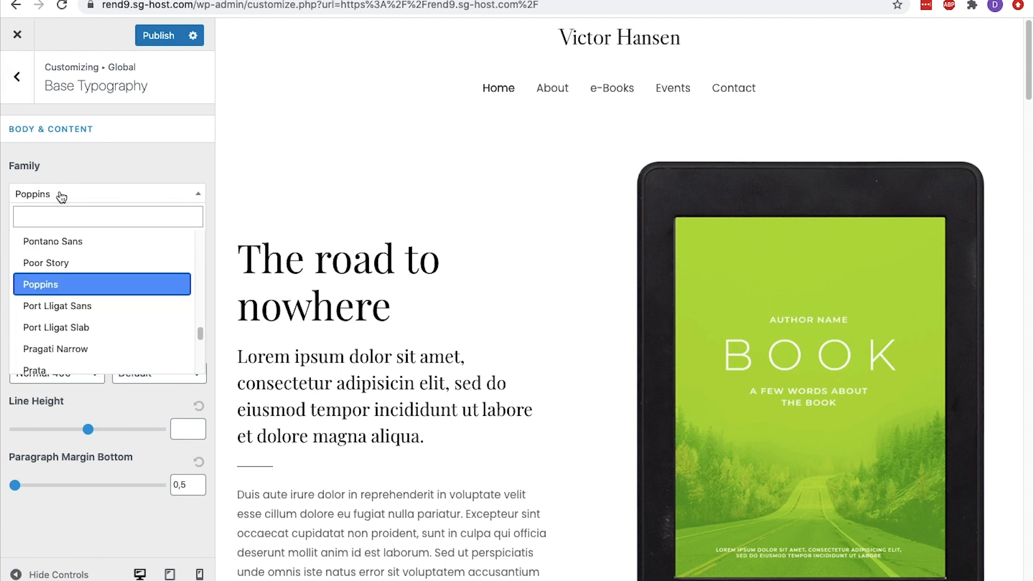
{"action": "left_click", "coordinate": [56, 266]}
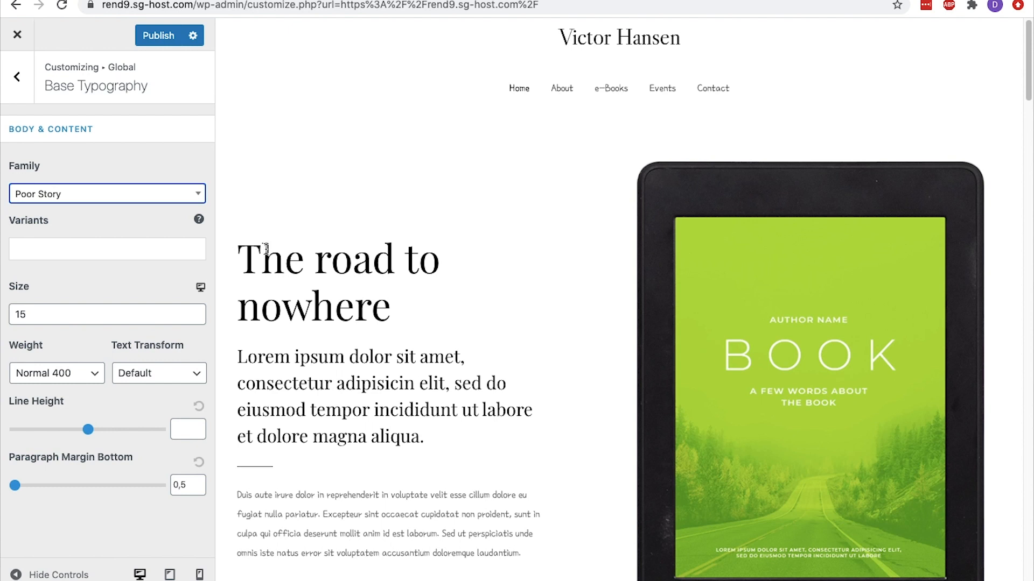
{"action": "scroll", "coordinate": [459, 319], "scroll_direction": "down", "scroll_amount": 2}
{"action": "scroll", "coordinate": [457, 315], "scroll_direction": "down", "scroll_amount": 1}
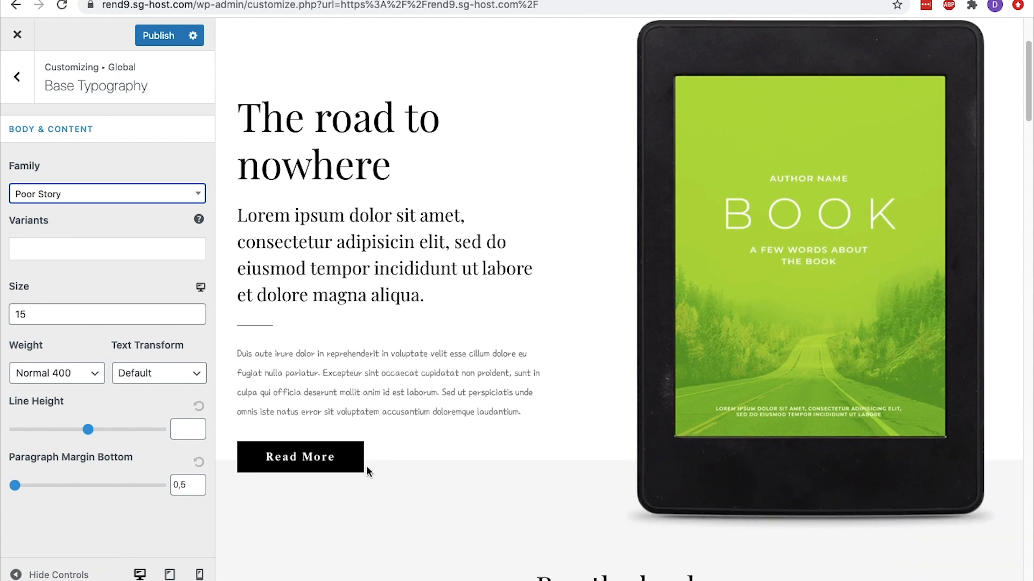
{"action": "scroll", "coordinate": [498, 421], "scroll_direction": "up", "scroll_amount": 2}
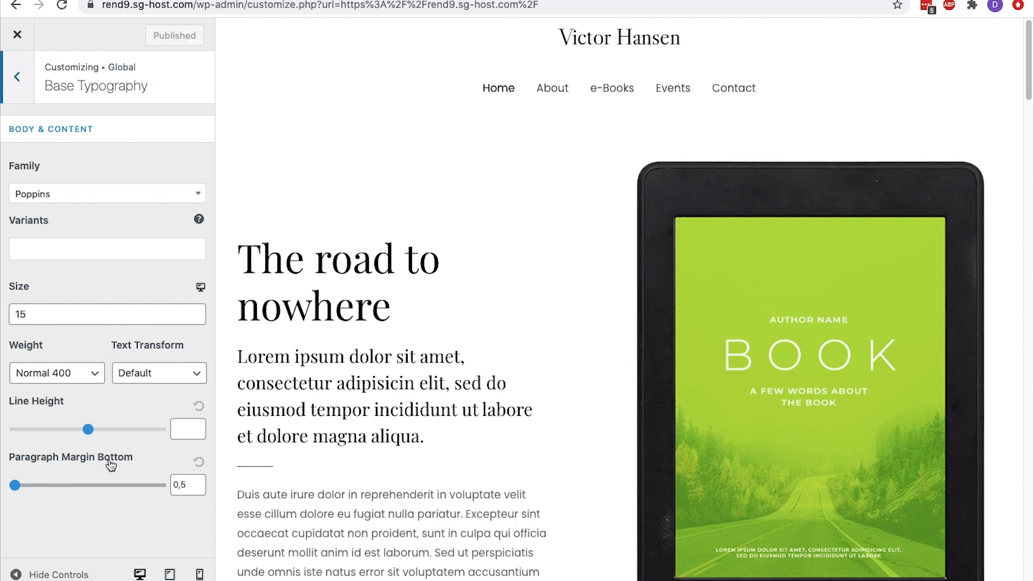
Examine the font settings for headings H1 to H6 in the global typography section
{"action": "left_click", "coordinate": [31, 100]}
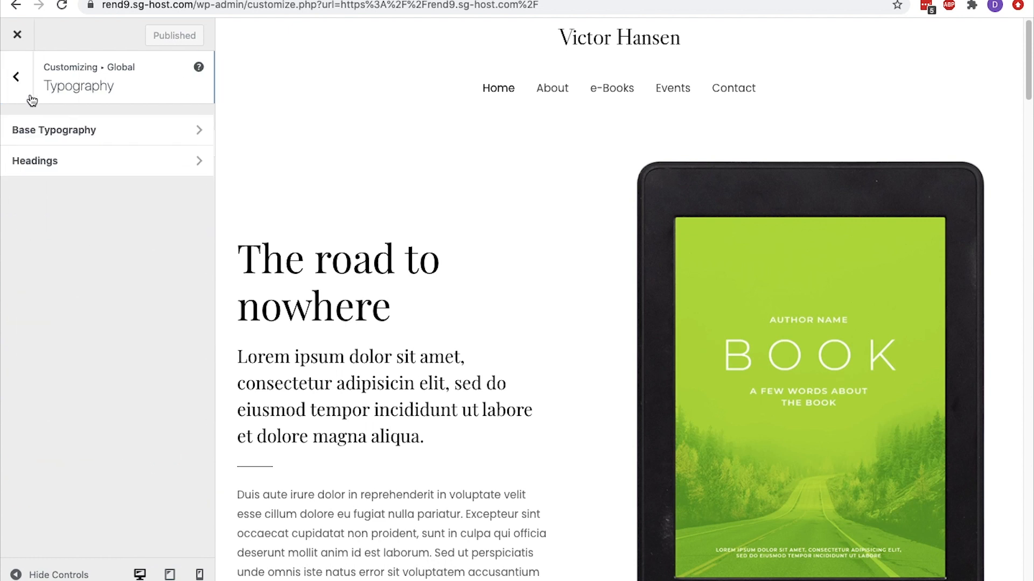
{"action": "left_click", "coordinate": [59, 169]}
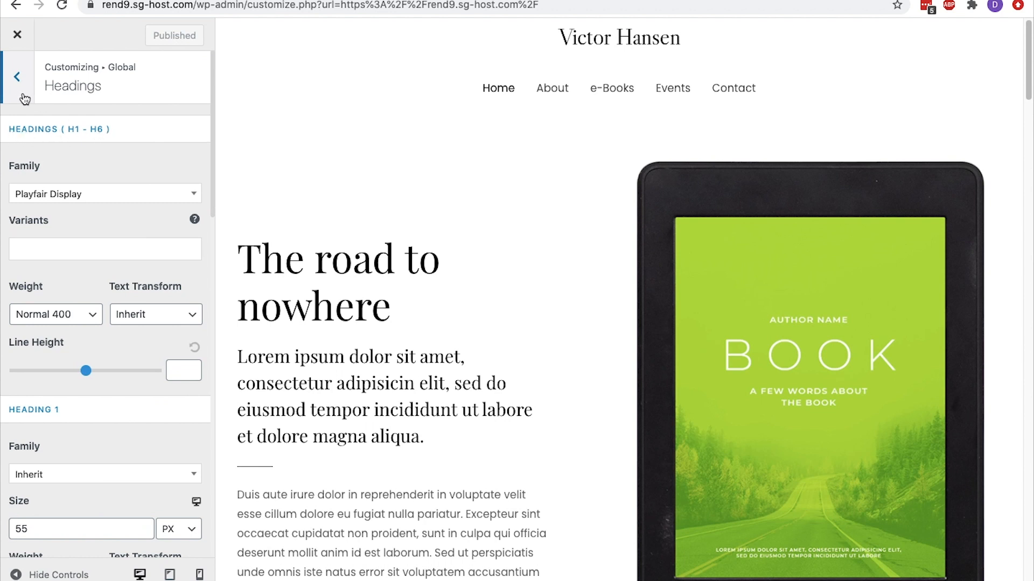
{"action": "left_click", "coordinate": [17, 77]}
{"action": "left_click", "coordinate": [16, 77]}
Reset the text color in the global Base Colors to its default
{"action": "left_click", "coordinate": [71, 161]}
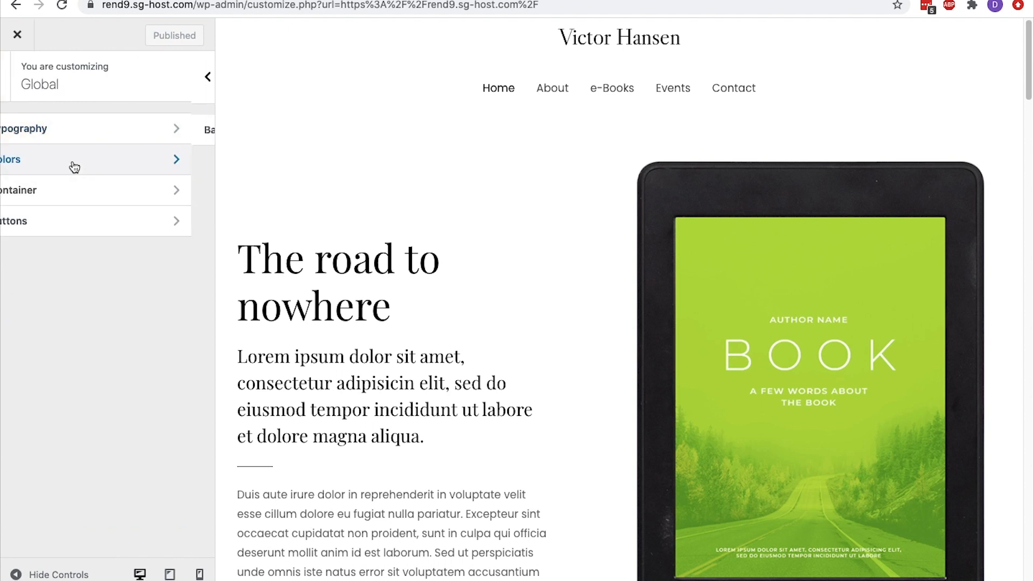
{"action": "left_click", "coordinate": [81, 141]}
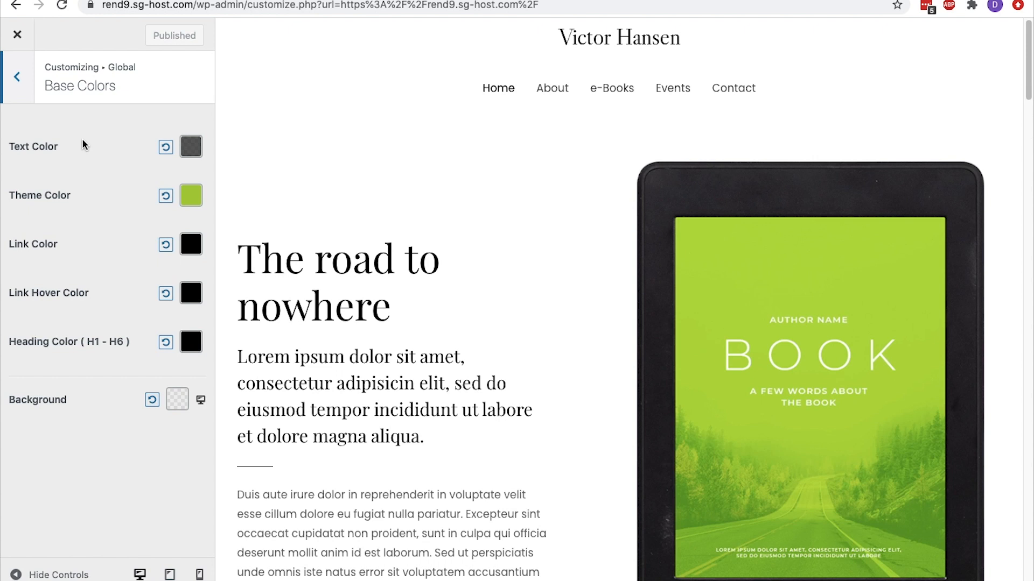
{"action": "left_click", "coordinate": [189, 147]}
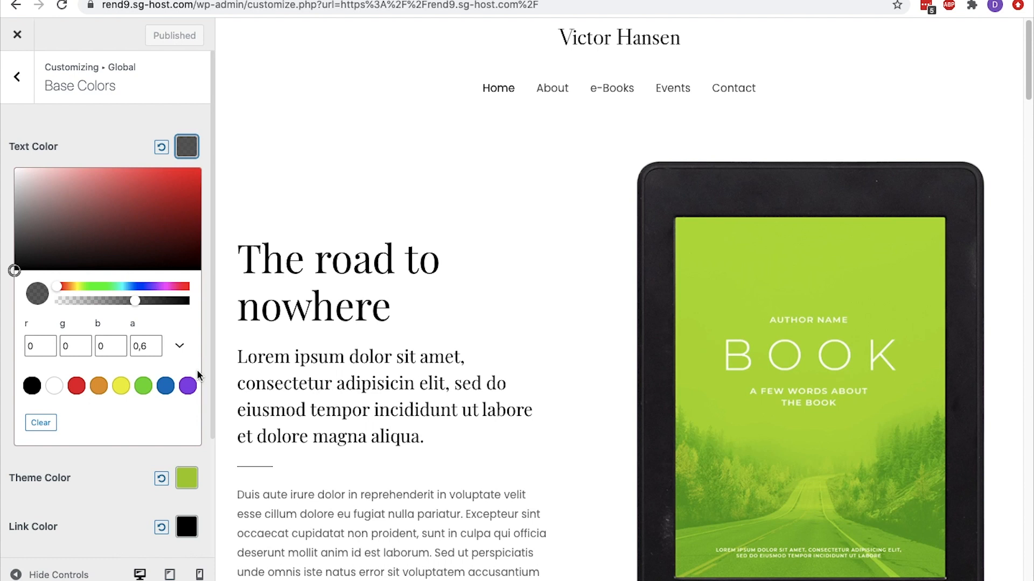
{"action": "left_click", "coordinate": [159, 152]}
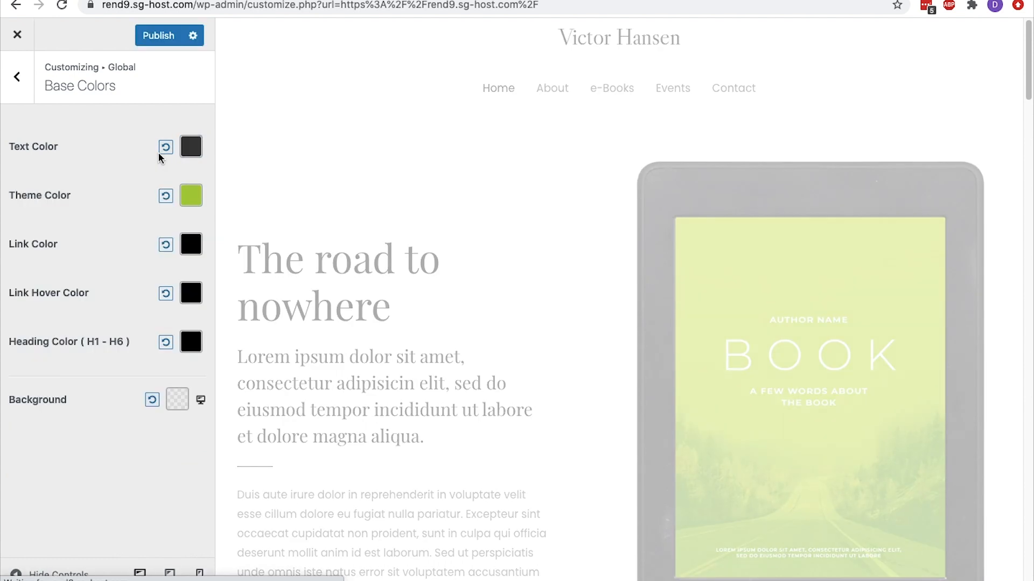
Try #064476 with slightly reduced opacity as the base text color, and reset the text color to its default
{"action": "left_click", "coordinate": [191, 146]}
{"action": "double_click", "coordinate": [64, 346]}
{"action": "type", "text": "(#064476)"}
{"action": "key", "text": "BackSpace"}
{"action": "key", "text": "Home"}
{"action": "key", "text": "Delete"}
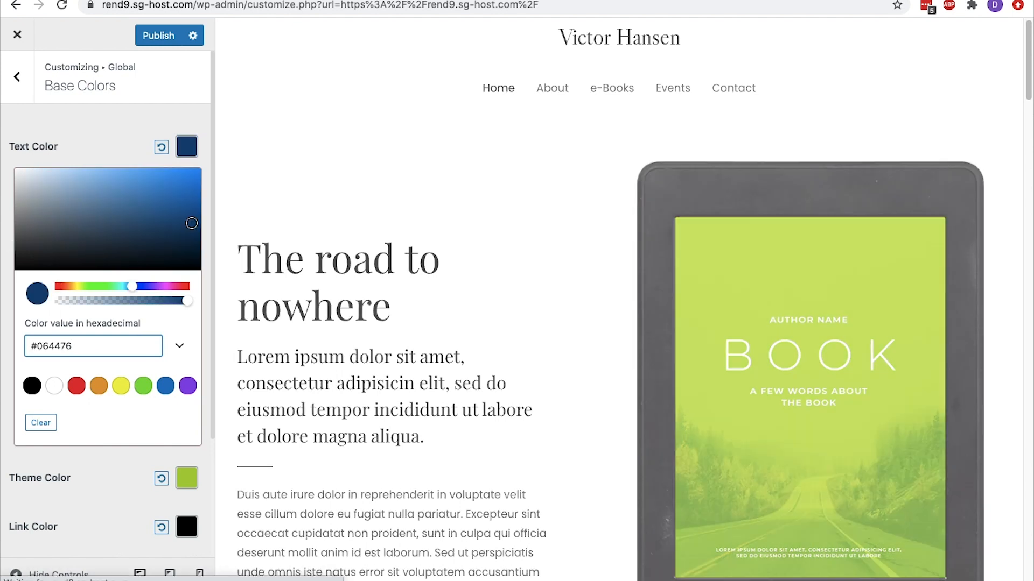
{"action": "scroll", "coordinate": [318, 377], "scroll_direction": "down", "scroll_amount": 4}
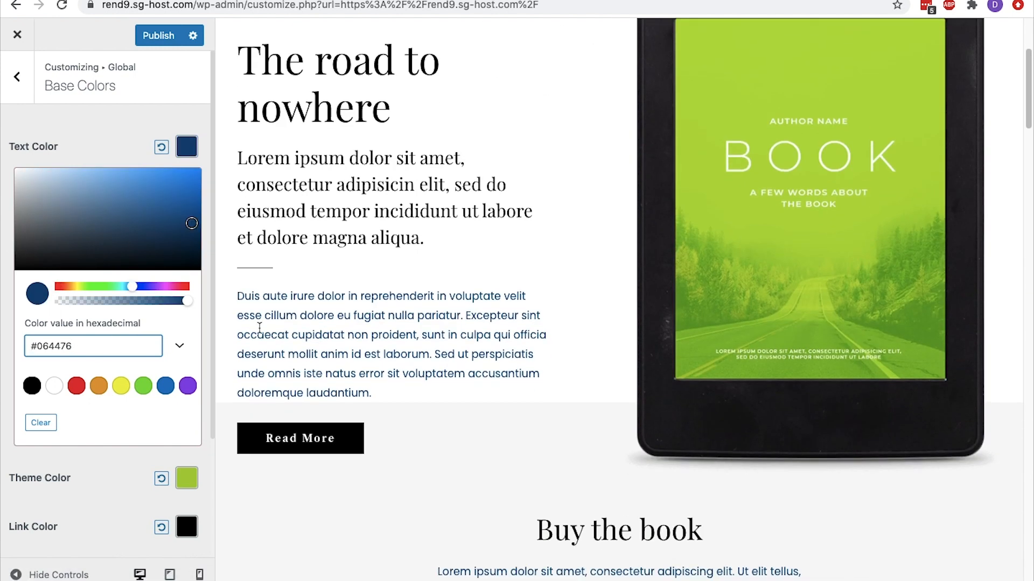
{"action": "mouse_move", "coordinate": [192, 307]}
{"action": "left_mouse_down"}
{"action": "mouse_move", "coordinate": [90, 307]}
{"action": "mouse_move", "coordinate": [188, 308]}
{"action": "left_mouse_up"}
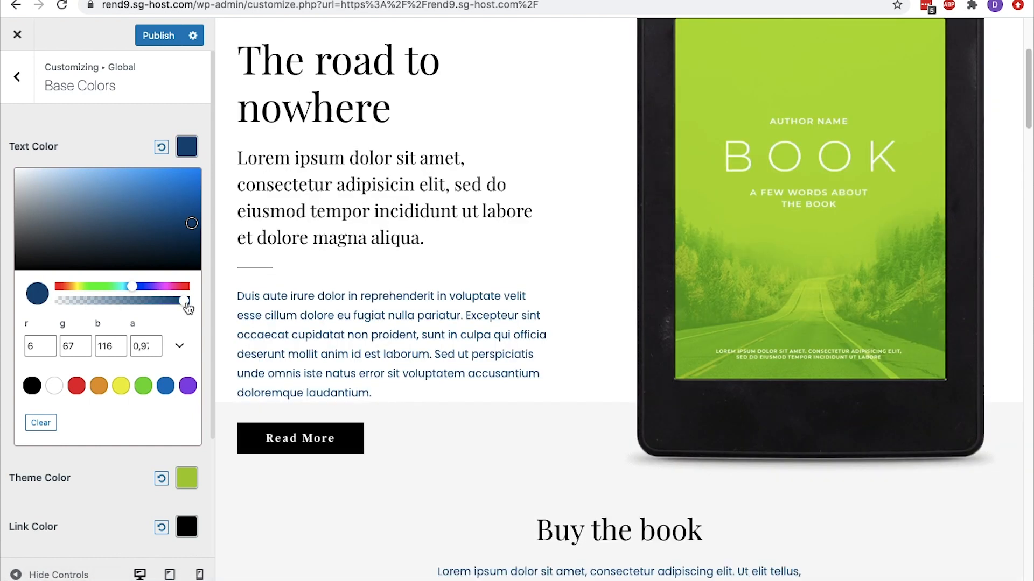
{"action": "left_click", "coordinate": [160, 150]}
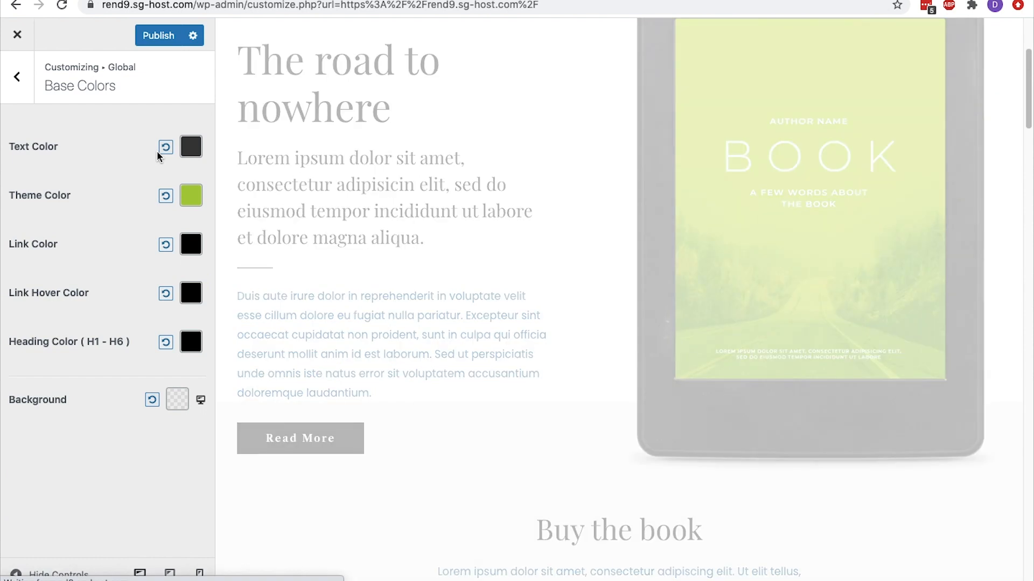
Examine the width and layout options in the global Container settings
{"action": "left_click", "coordinate": [17, 81]}
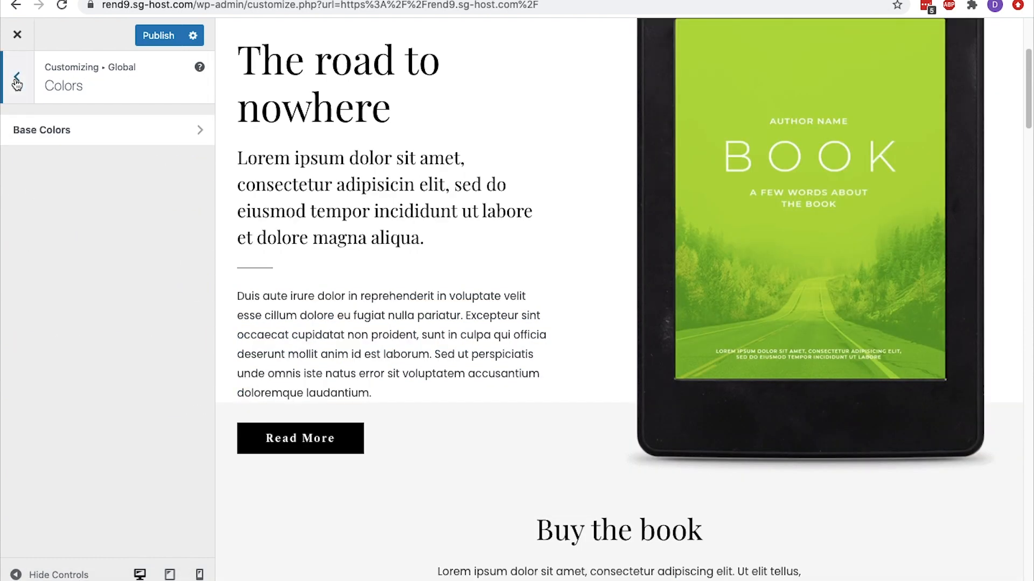
{"action": "left_click", "coordinate": [17, 81]}
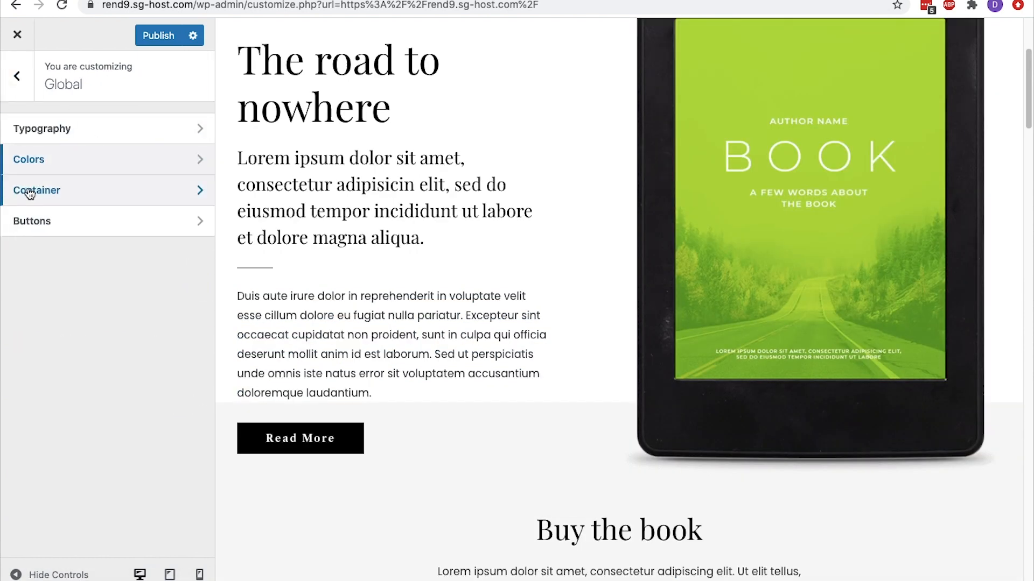
{"action": "left_click", "coordinate": [82, 196]}
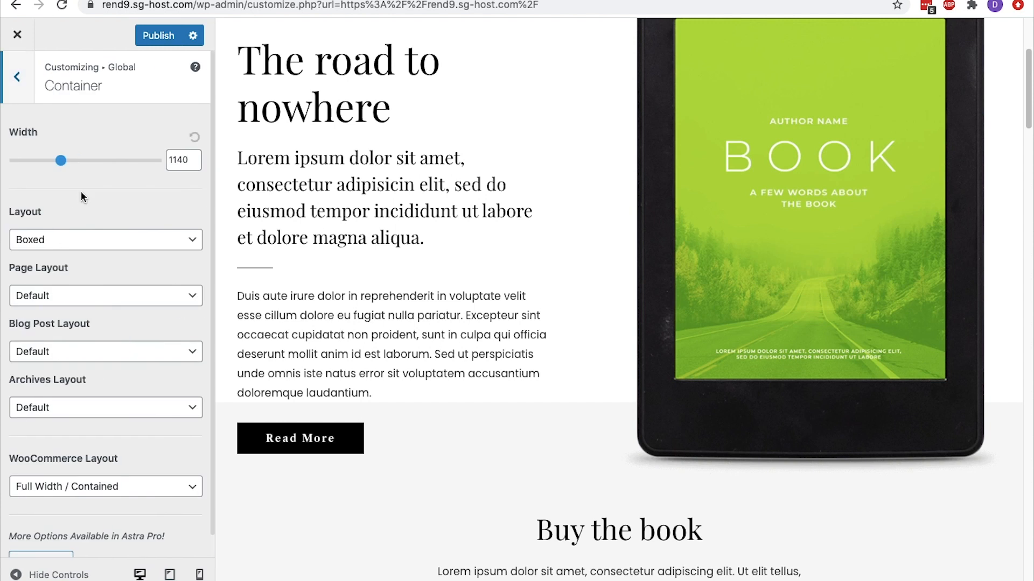
{"action": "left_click", "coordinate": [28, 99]}
Try #064476 as the normal background color of the global buttons
{"action": "left_click", "coordinate": [56, 221]}
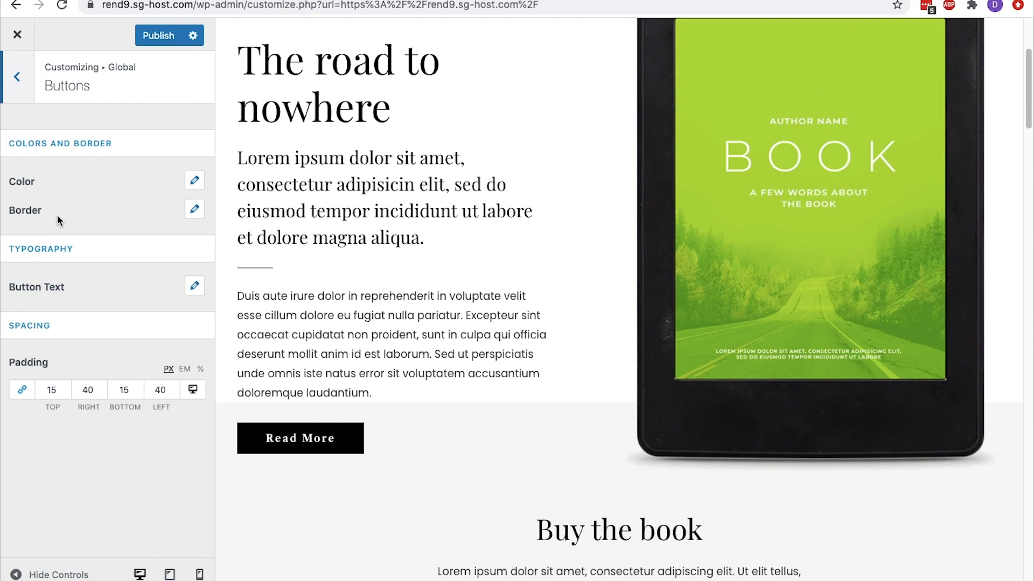
{"action": "left_click", "coordinate": [196, 180]}
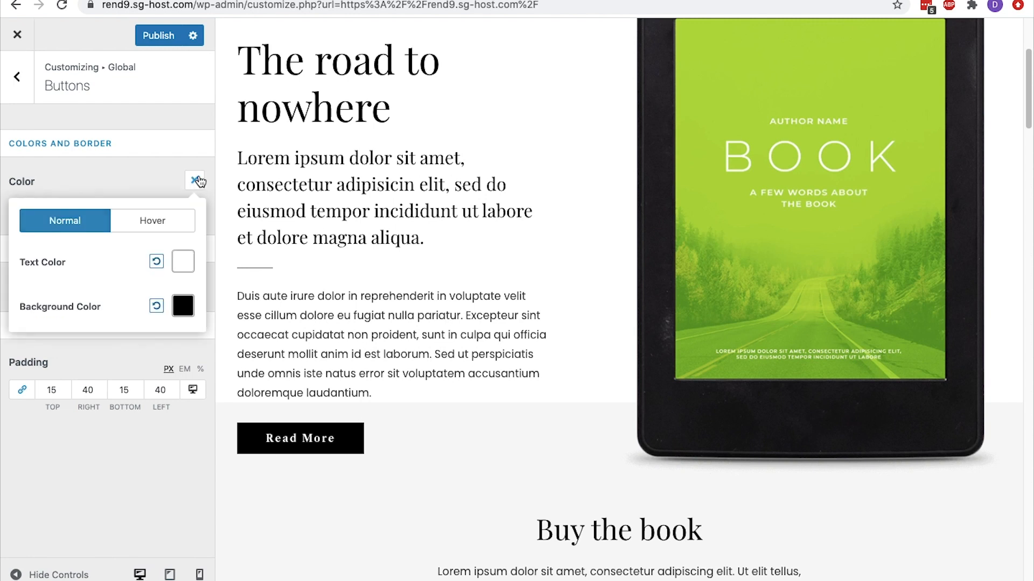
{"action": "left_click", "coordinate": [176, 312]}
{"action": "left_click", "coordinate": [109, 501]}
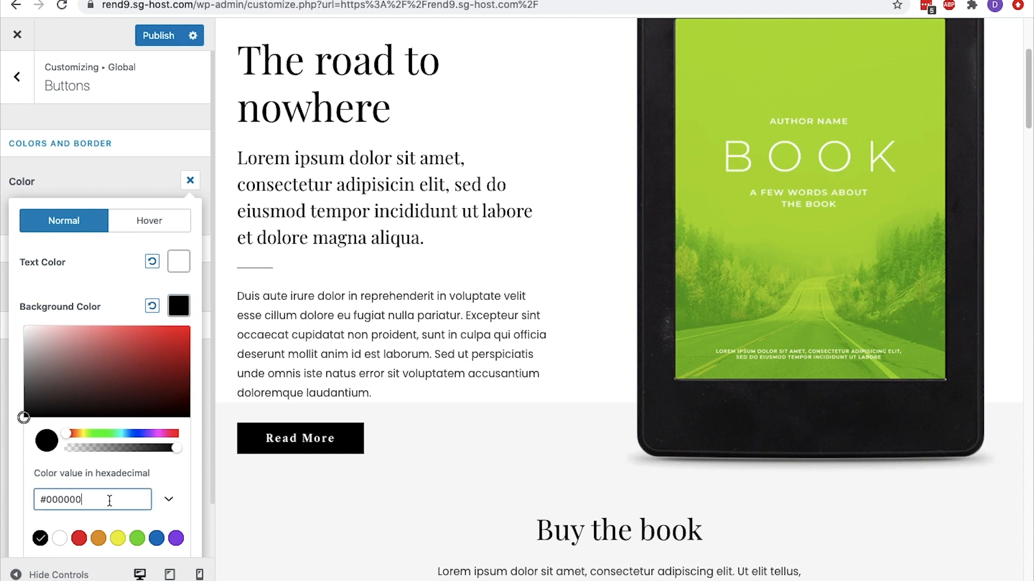
{"action": "triple_click", "coordinate": [109, 500]}
{"action": "type", "text": "(#064476)"}
{"action": "key", "text": "BackSpace"}
{"action": "key", "text": "BackSpace"}
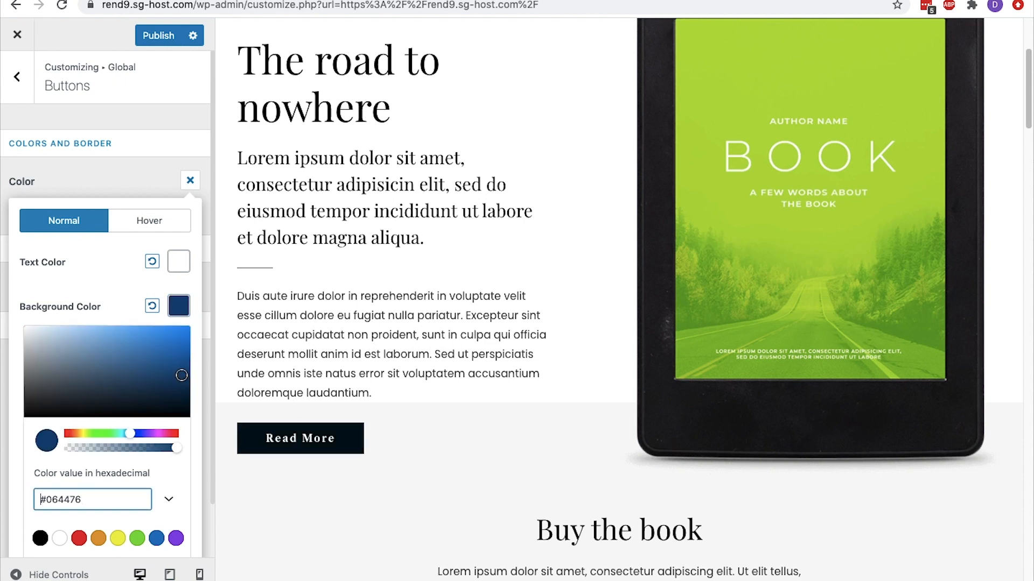
{"action": "key", "text": "super+Right"}
{"action": "key", "text": "super+a"}
{"action": "key", "text": "Right"}
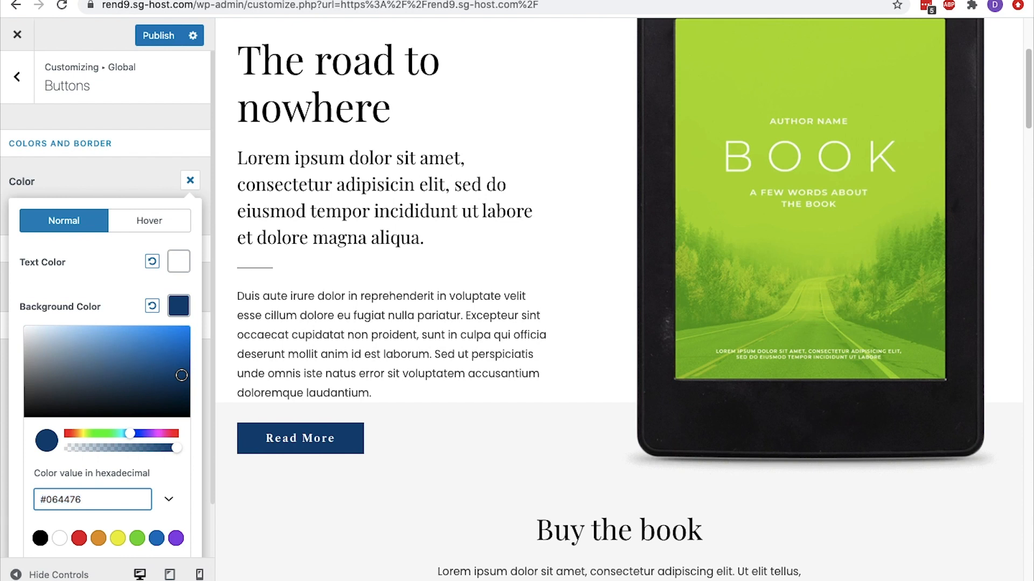
Reset the normal background color of the global buttons to its default and leave the Global settings
{"action": "left_click", "coordinate": [156, 307]}
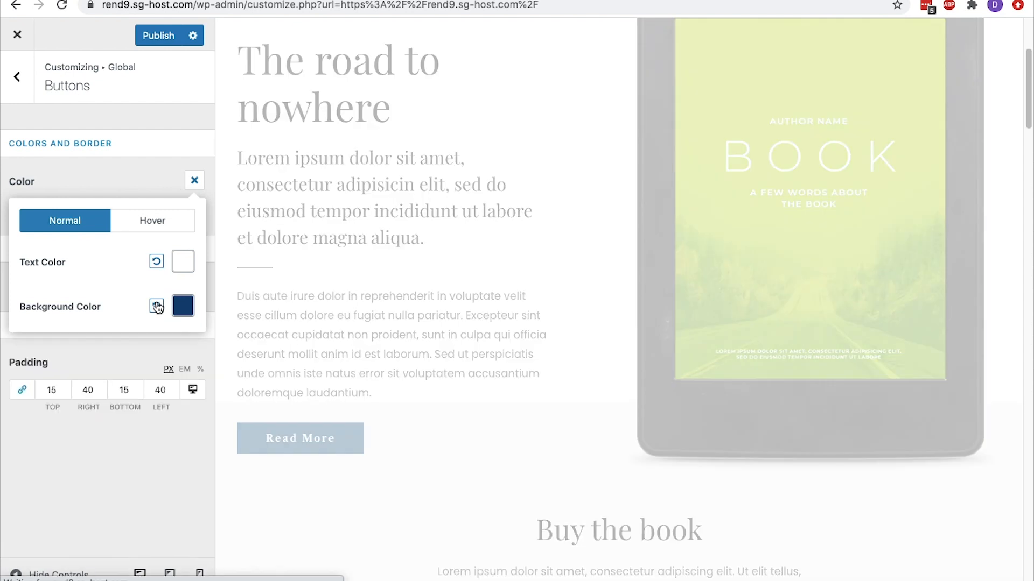
{"action": "left_click", "coordinate": [156, 306]}
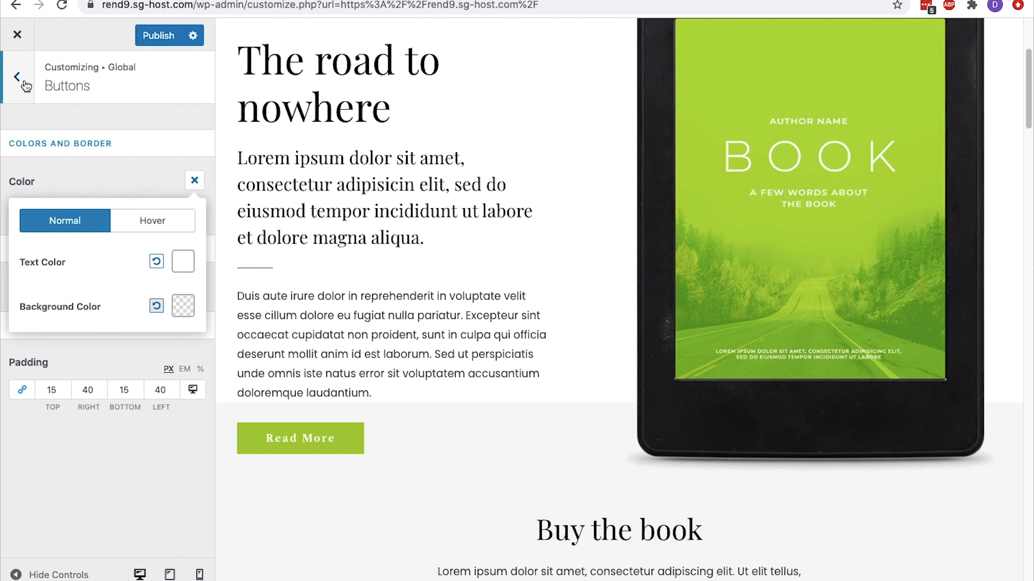
{"action": "left_click", "coordinate": [25, 85]}
{"action": "left_click", "coordinate": [24, 79]}
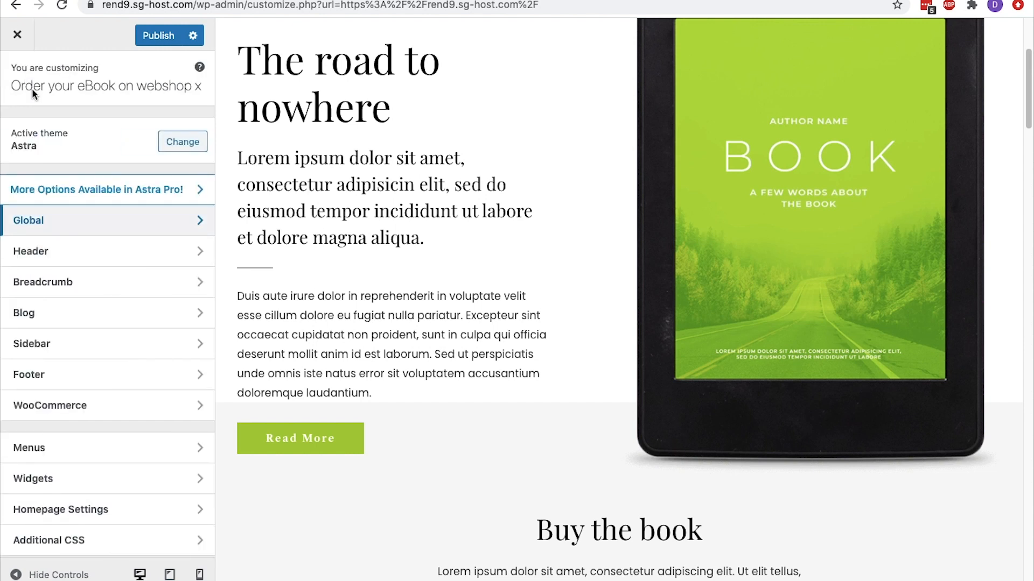
Try the logo-left and logo-right layouts for the primary header, and return to the centered logo layout
{"action": "left_click", "coordinate": [88, 248]}
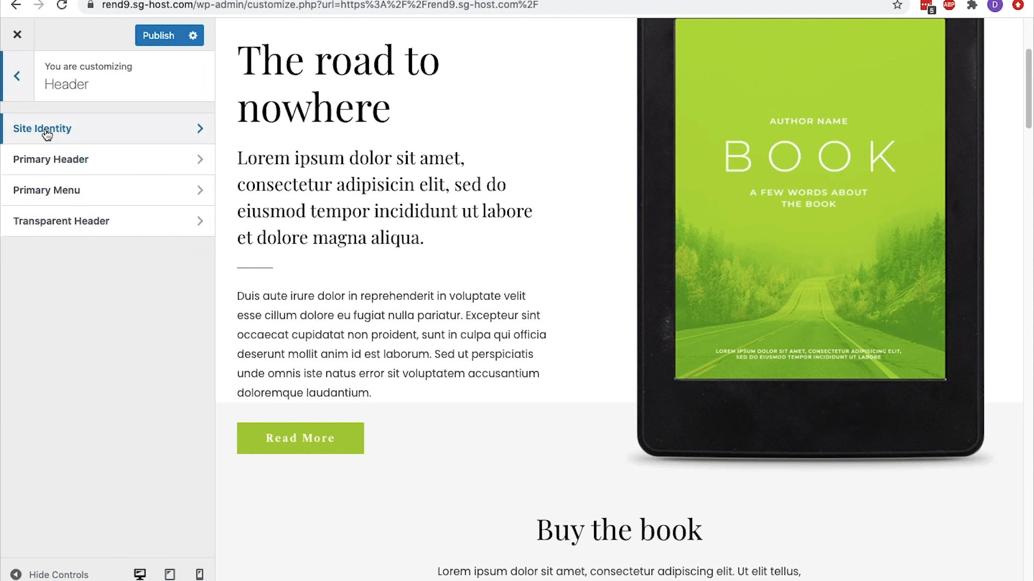
{"action": "left_click", "coordinate": [67, 161]}
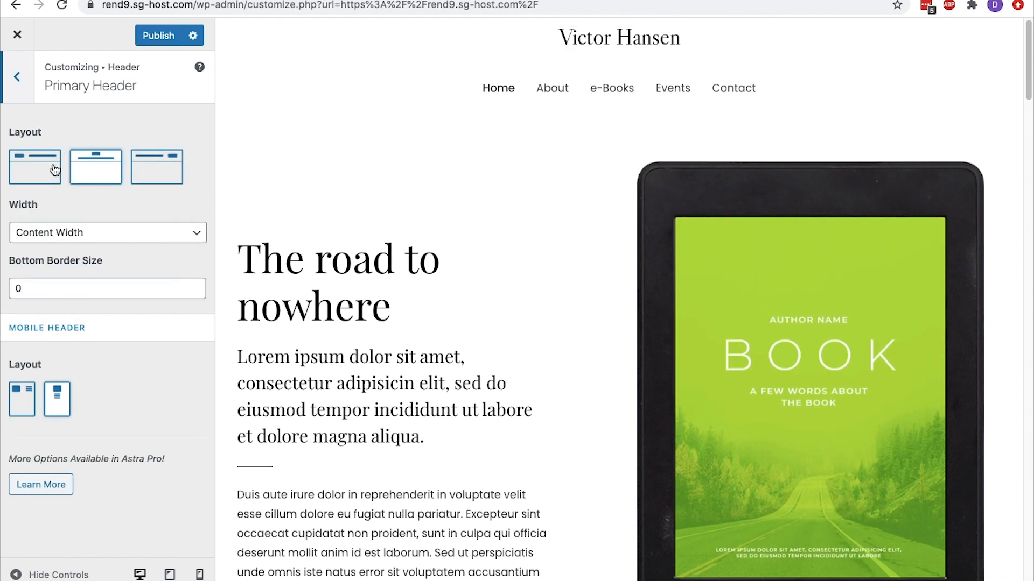
{"action": "left_click", "coordinate": [38, 173]}
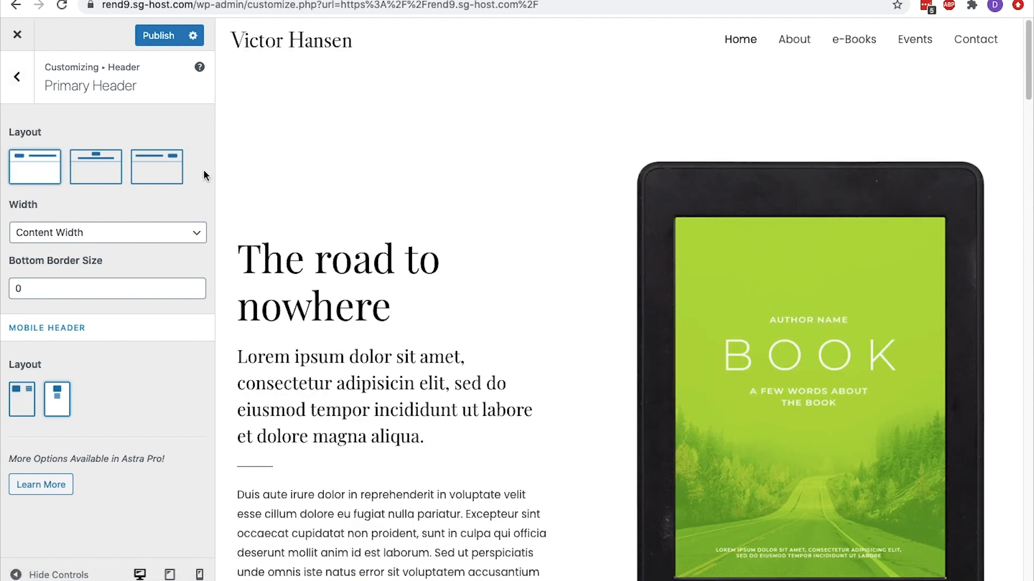
{"action": "left_click", "coordinate": [167, 170]}
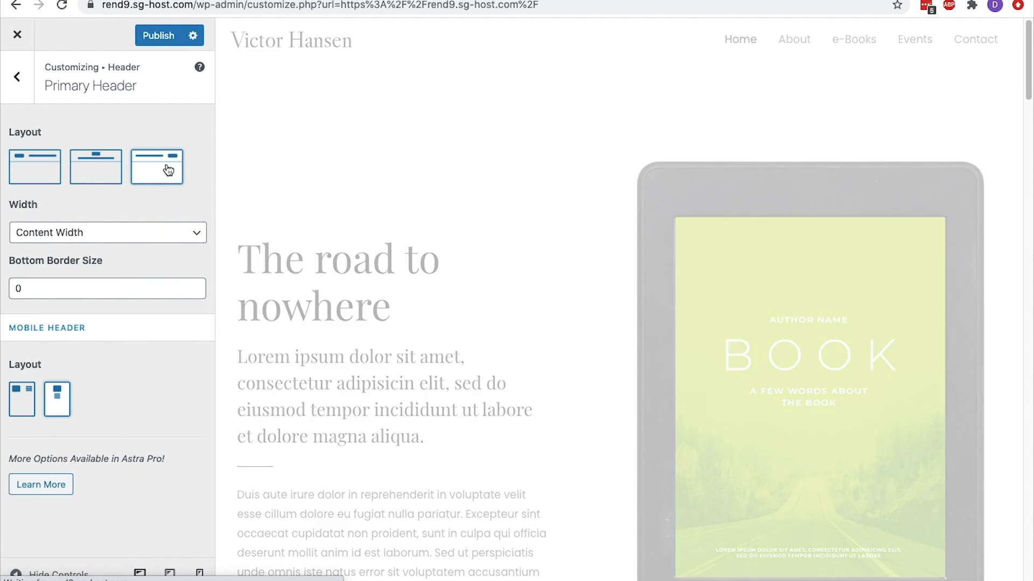
{"action": "left_click", "coordinate": [109, 173]}
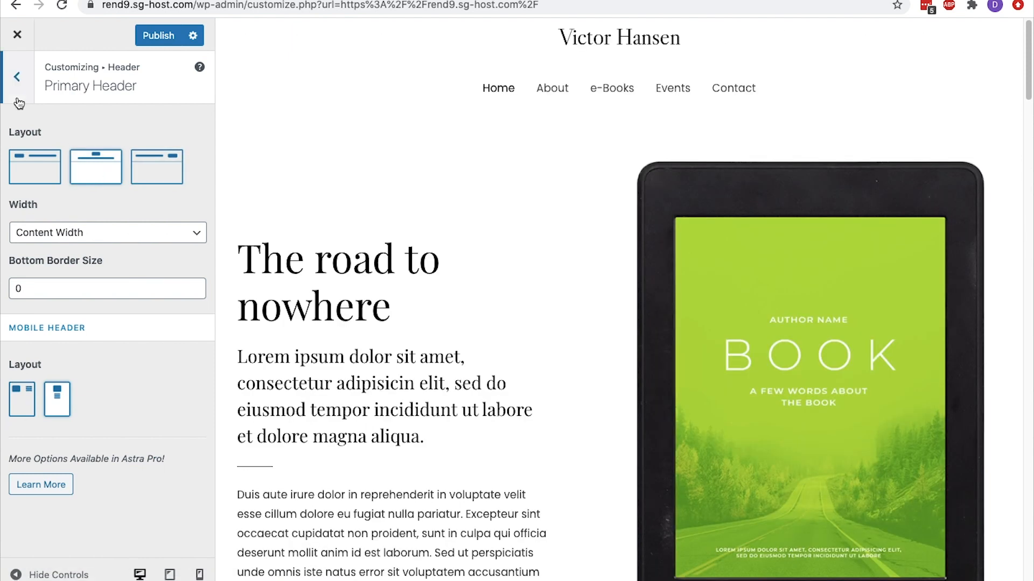
Try disabling the primary menu in the header settings, and enable it again
{"action": "left_click", "coordinate": [17, 80]}
{"action": "left_click", "coordinate": [78, 190]}
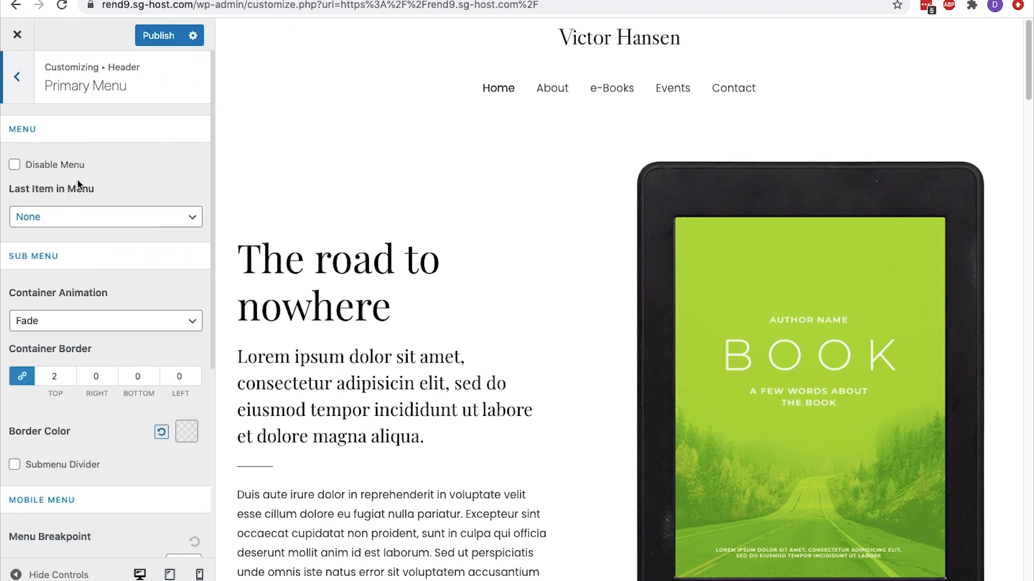
{"action": "left_click", "coordinate": [15, 166]}
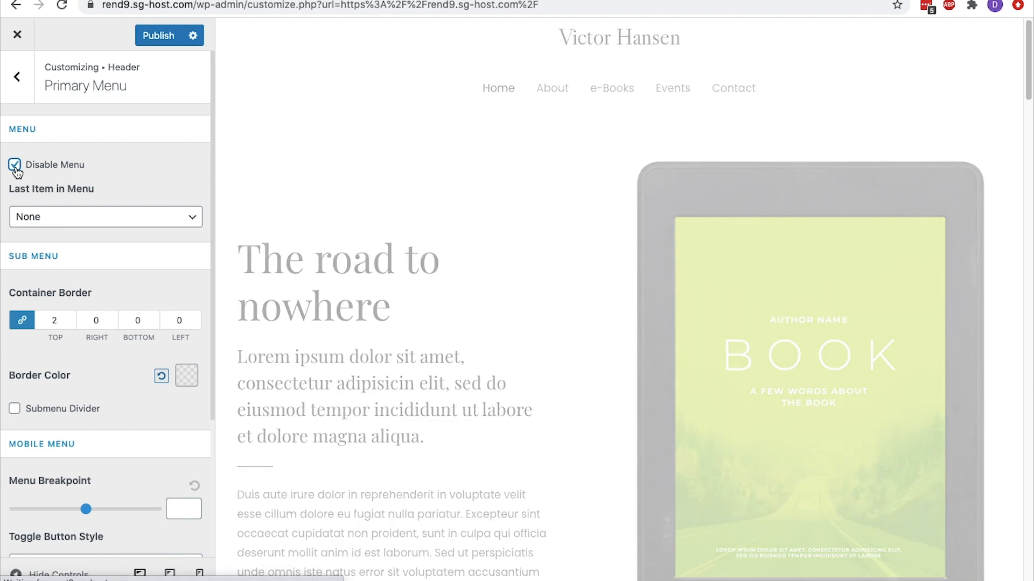
{"action": "left_click", "coordinate": [15, 166]}
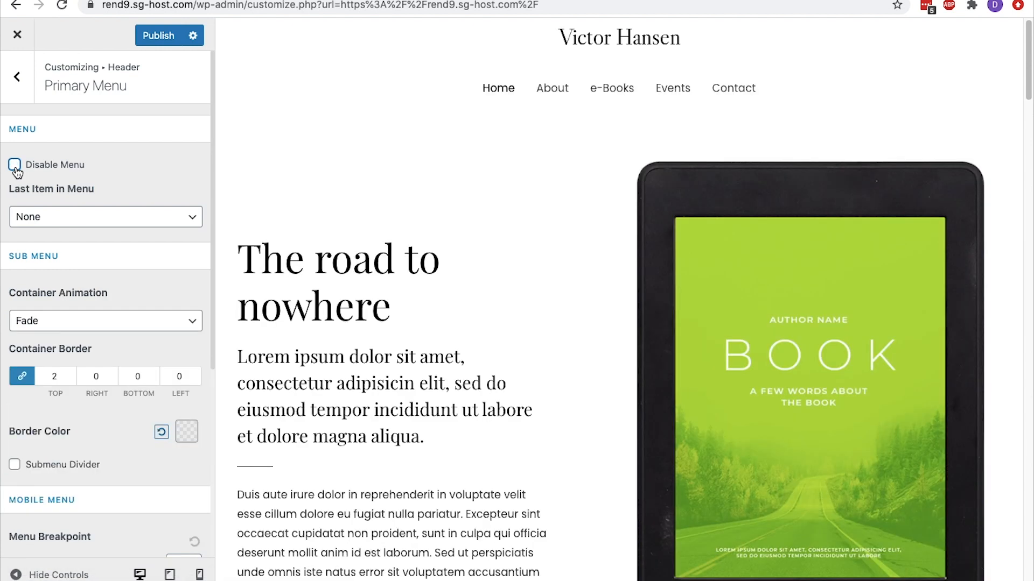
{"action": "left_click", "coordinate": [17, 100]}
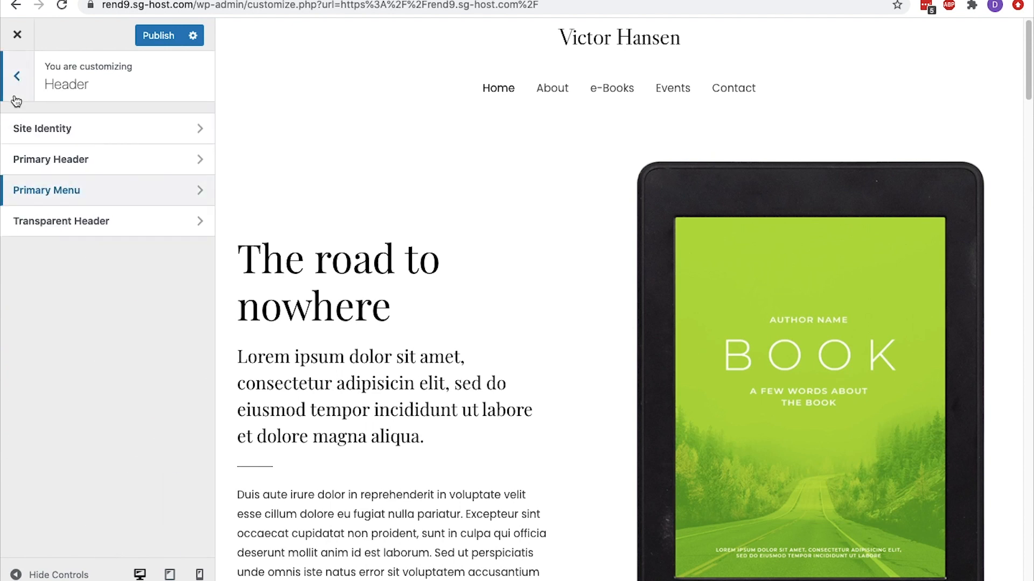
Examine the available breadcrumb positions and the subsections of the Blog settings
{"action": "left_click", "coordinate": [16, 100]}
{"action": "left_click", "coordinate": [85, 285]}
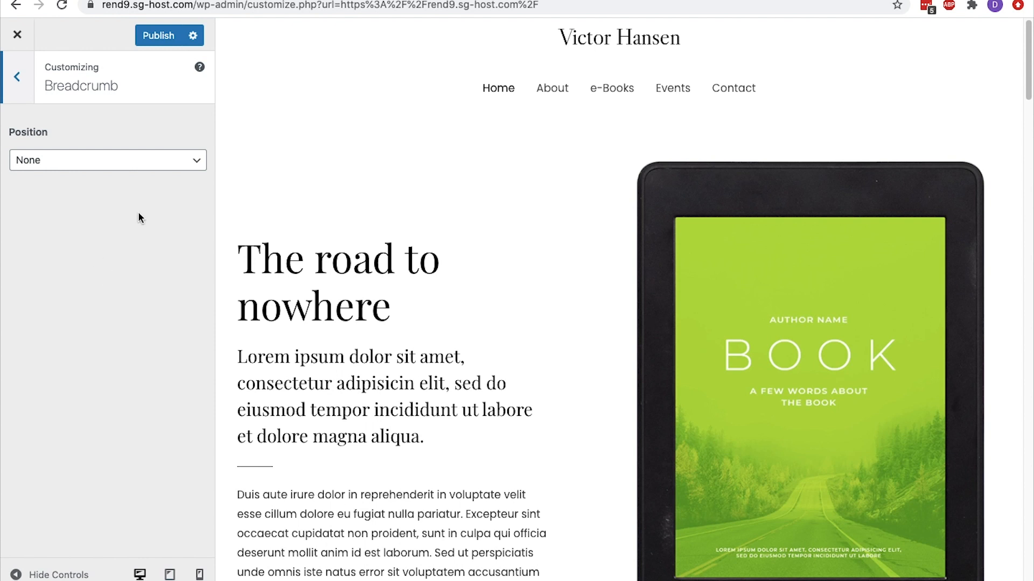
{"action": "left_click", "coordinate": [187, 169]}
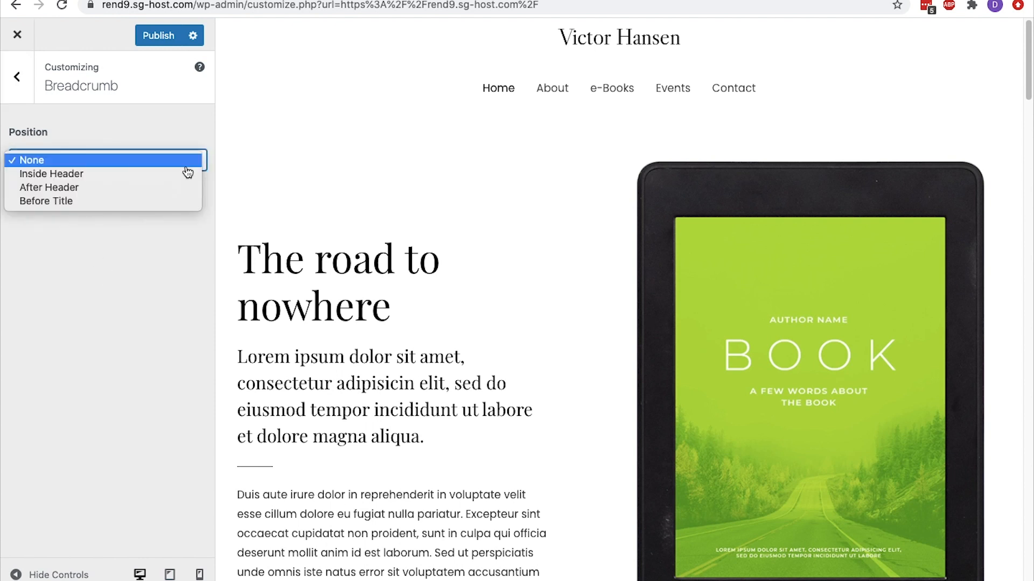
{"action": "left_click", "coordinate": [188, 169]}
{"action": "left_click", "coordinate": [32, 97]}
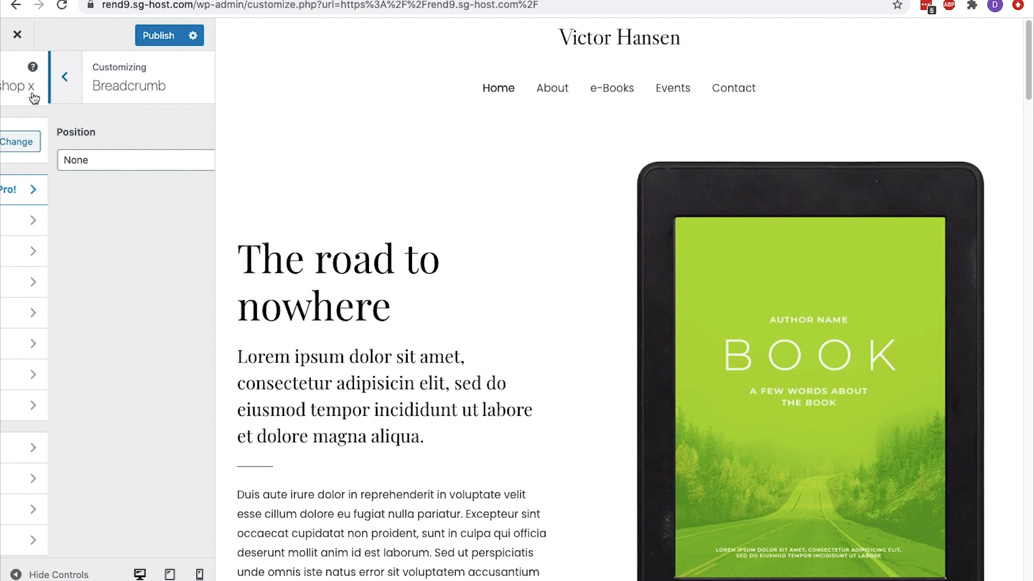
{"action": "left_click", "coordinate": [88, 311]}
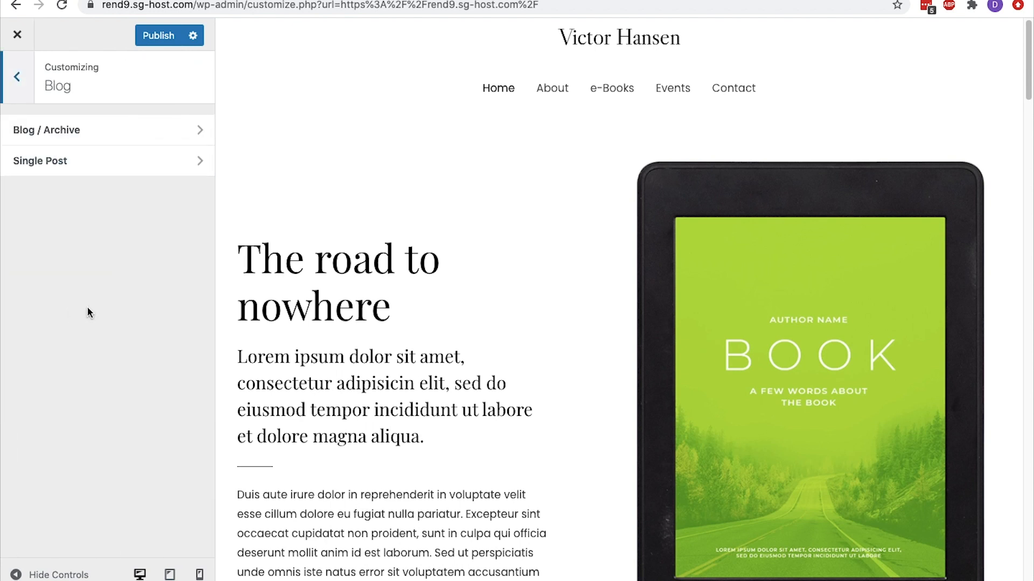
{"action": "left_click", "coordinate": [18, 78]}
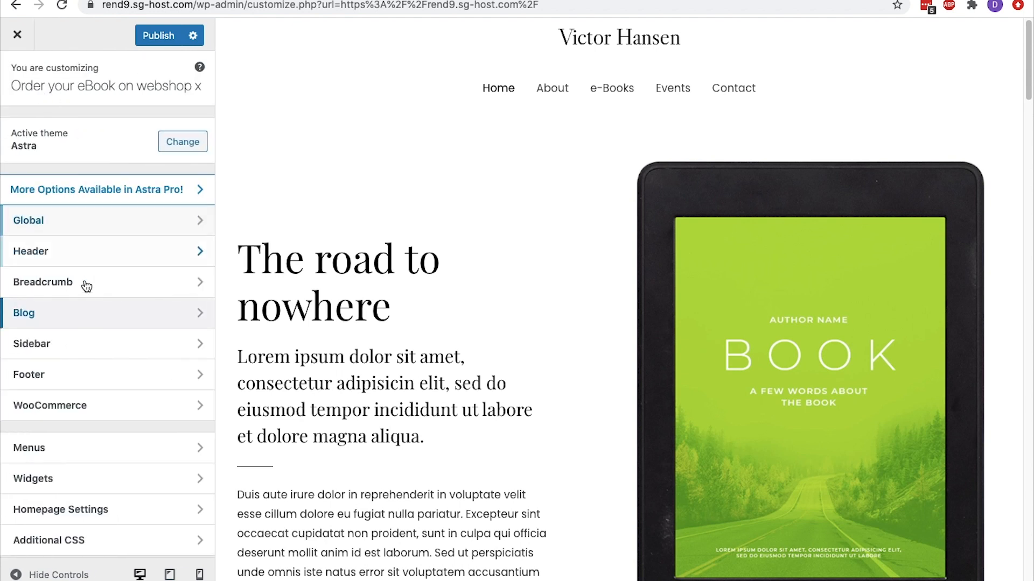
Check the Sidebar settings, try the four-column footer widget layout, and return to the layout without footer widgets
{"action": "left_click", "coordinate": [76, 337]}
{"action": "left_click", "coordinate": [21, 104]}
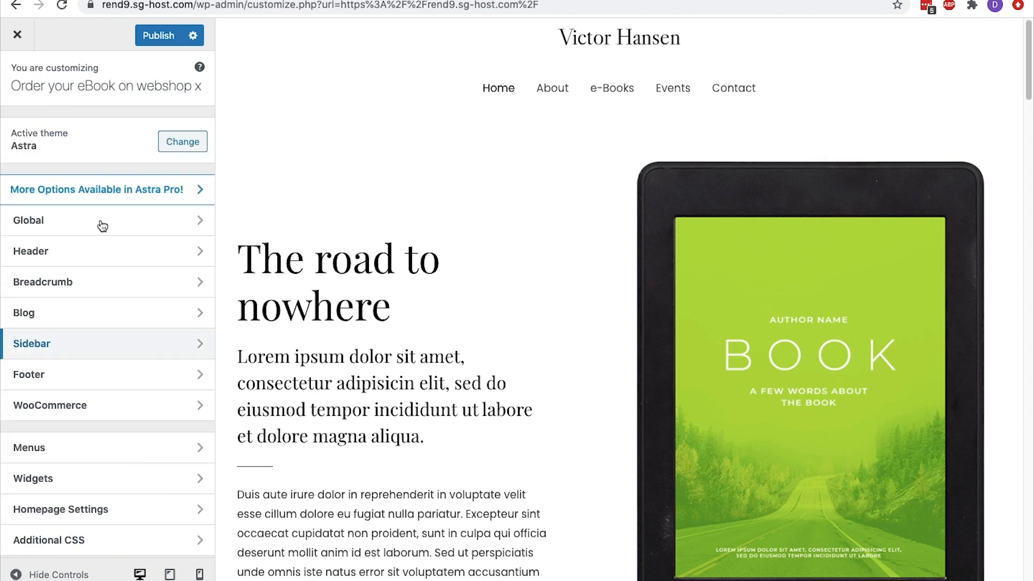
{"action": "left_click", "coordinate": [106, 376]}
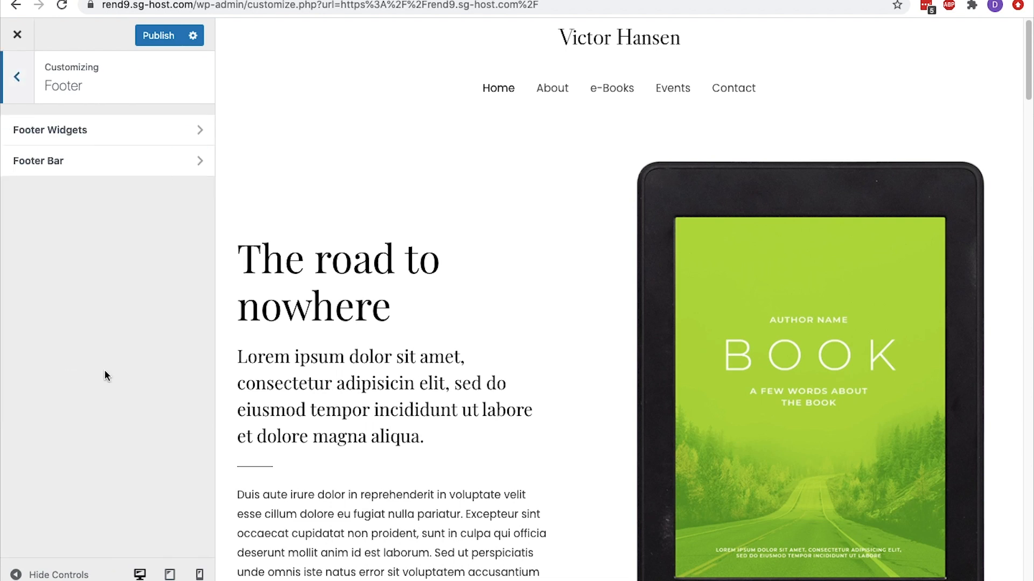
{"action": "left_click", "coordinate": [97, 134]}
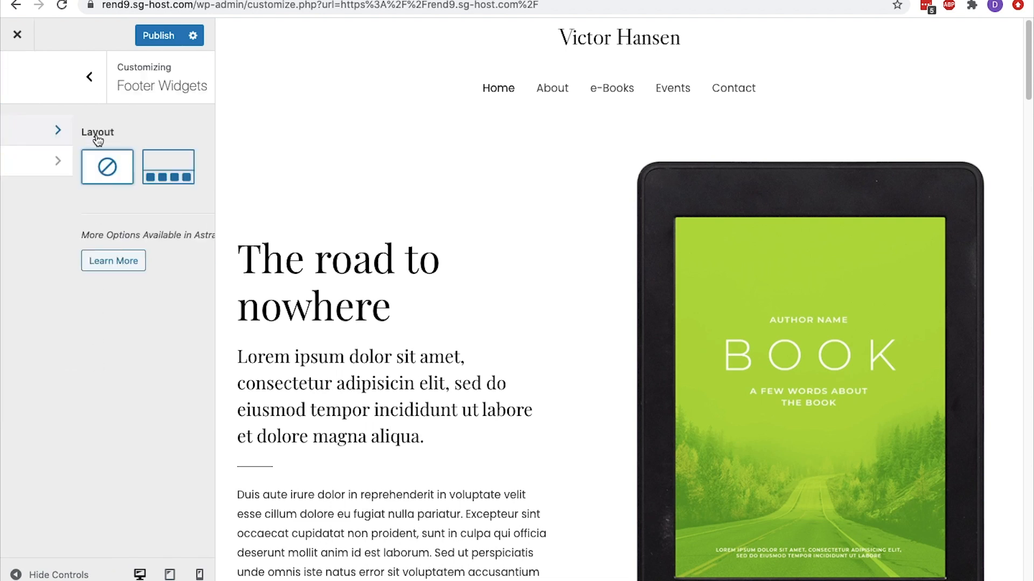
{"action": "scroll", "coordinate": [302, 186], "scroll_direction": "down", "scroll_amount": 15}
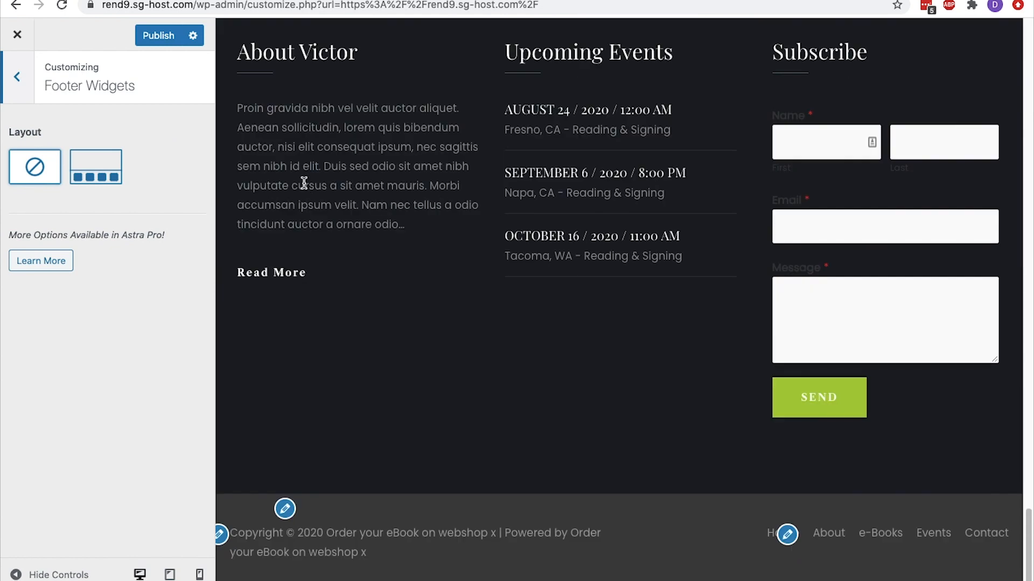
{"action": "left_click", "coordinate": [102, 158]}
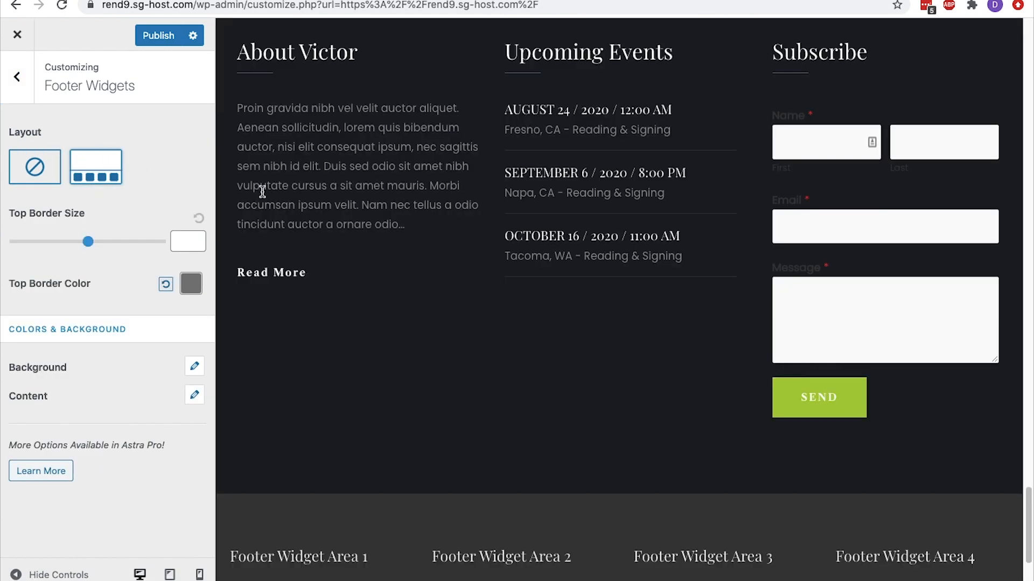
{"action": "scroll", "coordinate": [262, 192], "scroll_direction": "down", "scroll_amount": 3}
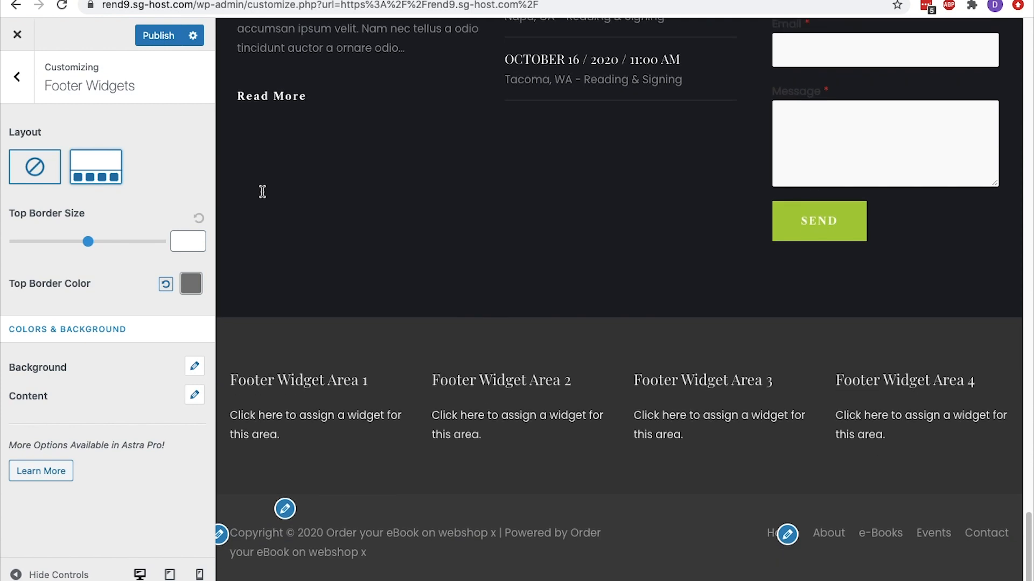
{"action": "left_click", "coordinate": [21, 160]}
{"action": "left_click", "coordinate": [17, 78]}
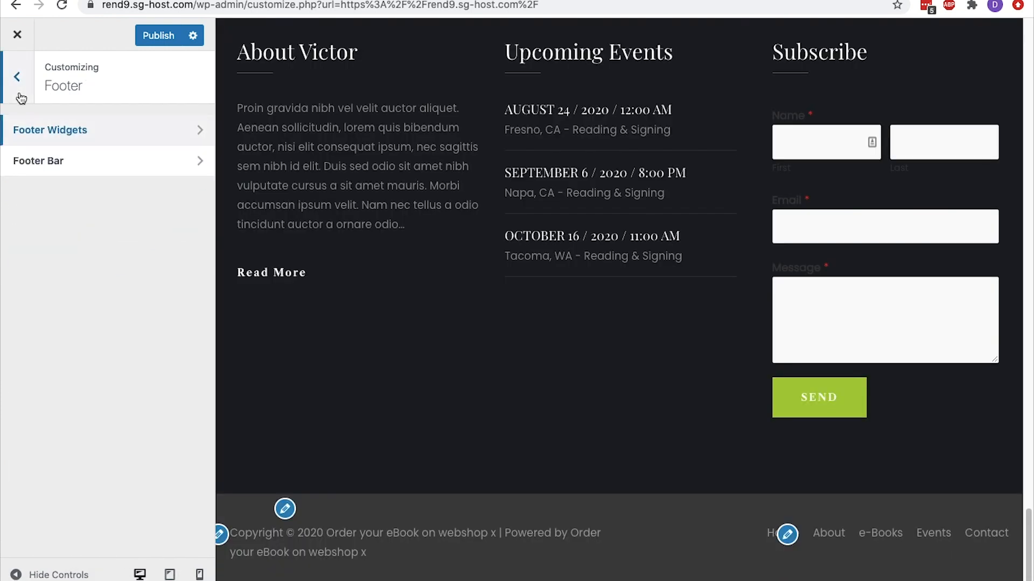
Try the disabled and side-by-side footer bar layouts, and choose the centered layout with the text above the footer menu
{"action": "left_click", "coordinate": [60, 160]}
{"action": "left_click", "coordinate": [38, 170]}
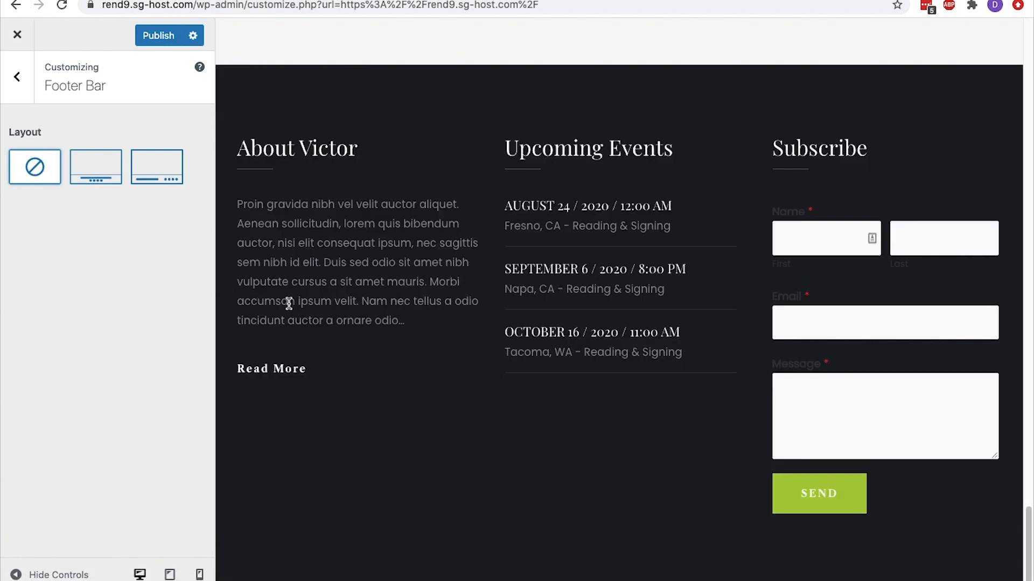
{"action": "left_click", "coordinate": [151, 173]}
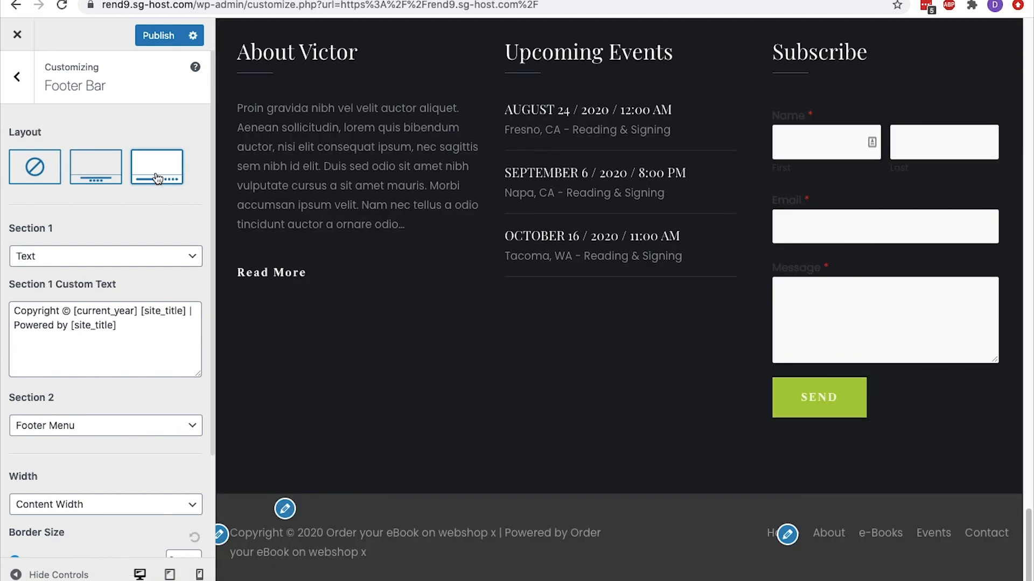
{"action": "left_click", "coordinate": [112, 171]}
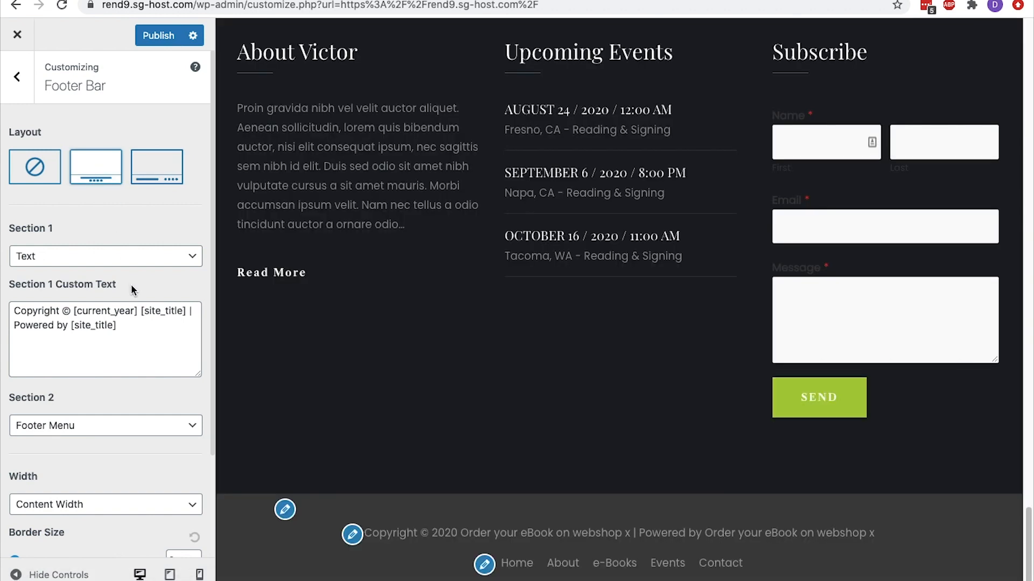
Replace the footer text following the copyright year with "| Digital Product Store X | <a href="">Privacy Policy</a>"
{"action": "left_click_drag", "start_coordinate": [117, 329], "coordinate": [142, 315]}
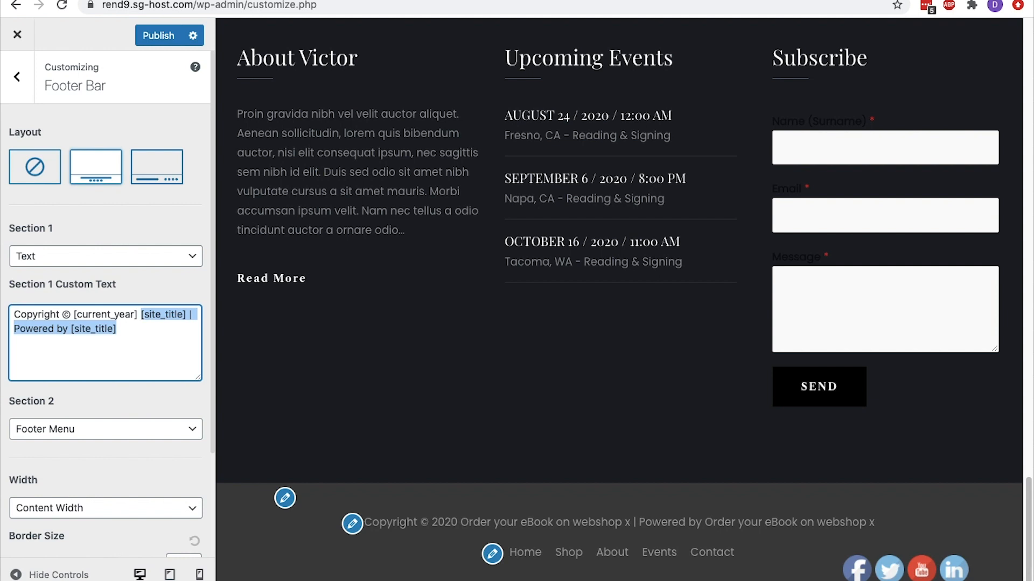
{"action": "key", "text": "BackSpace"}
{"action": "type", "text": "| Digital Produc"}
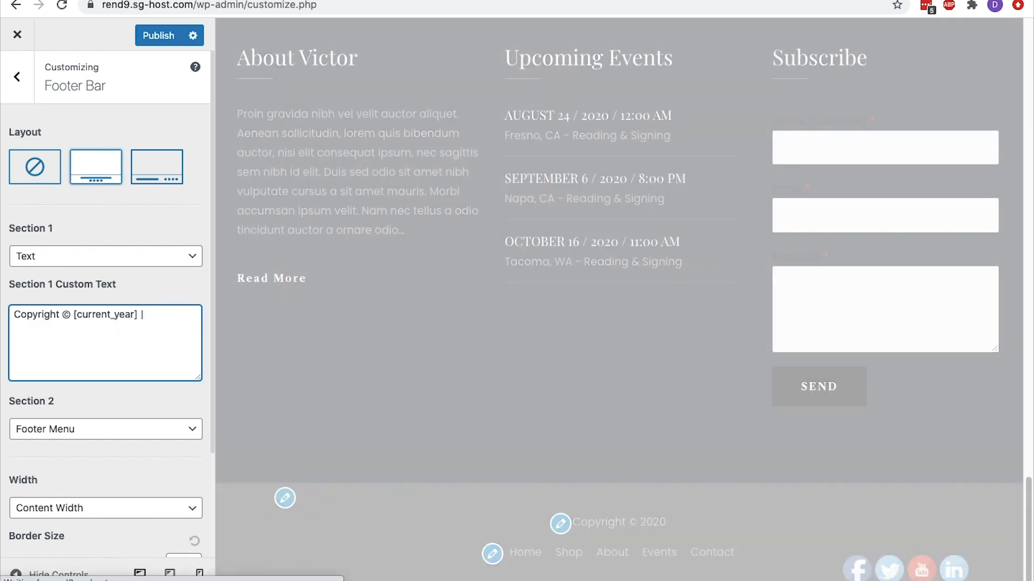
{"action": "type", "text": "t Store X |"}
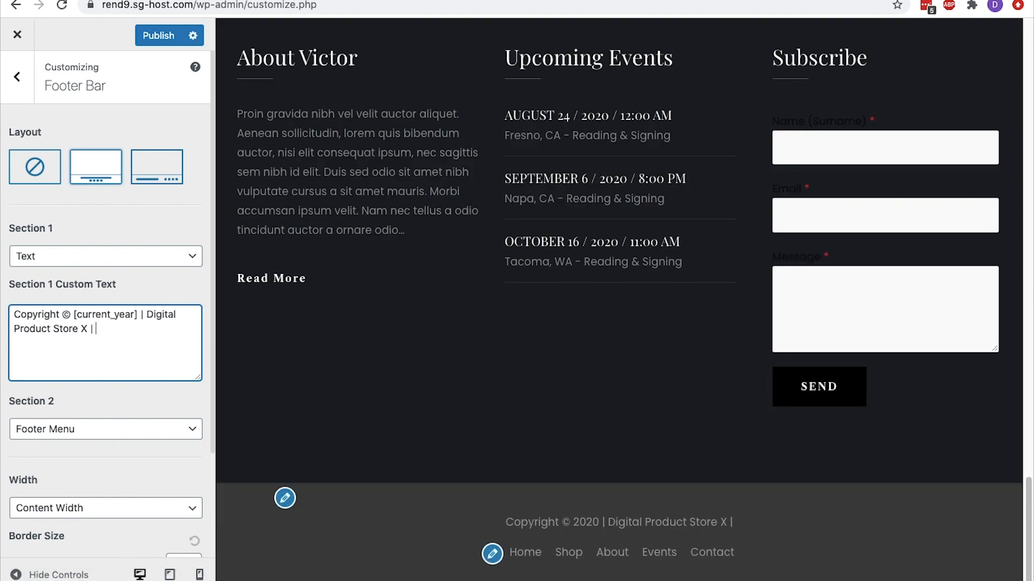
{"action": "type", "text": "<a href=\"\">Privacy Policy</a>"}
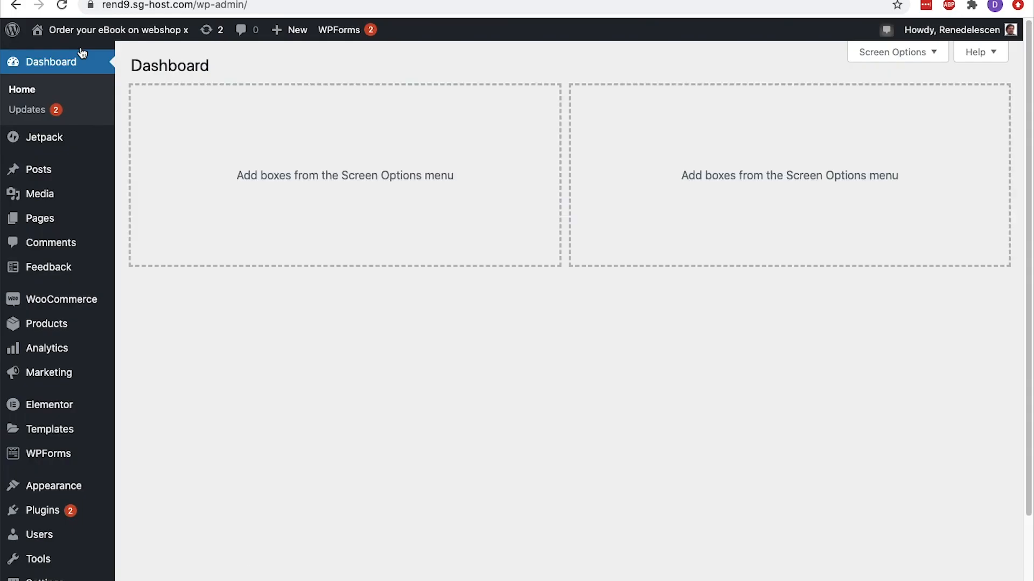
Create a new page titled "Privacy Policy", paste the Lorem ipsum paragraph as its content, and publish it
{"action": "mouse_move", "coordinate": [62, 221]}
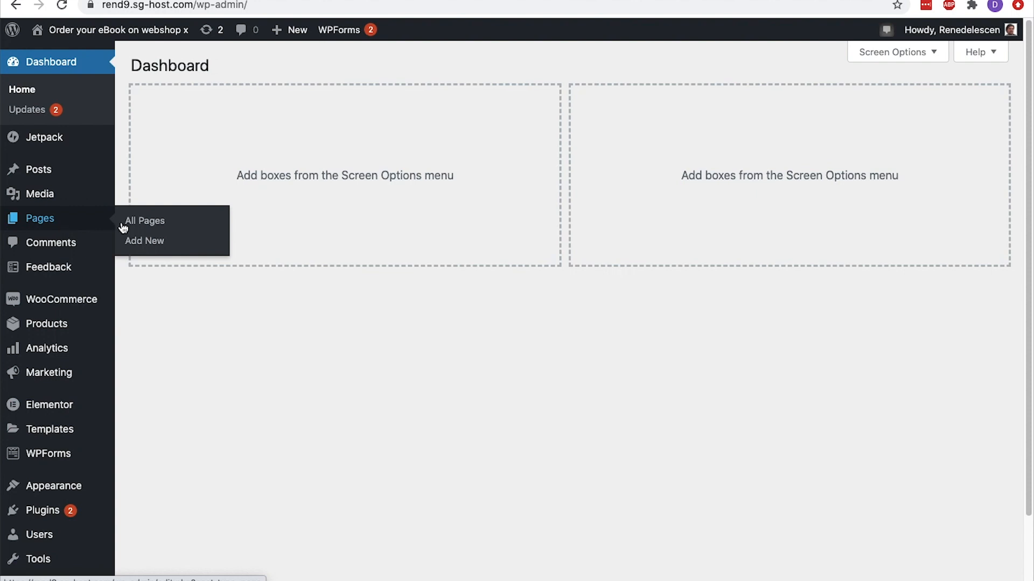
{"action": "left_click", "coordinate": [143, 241]}
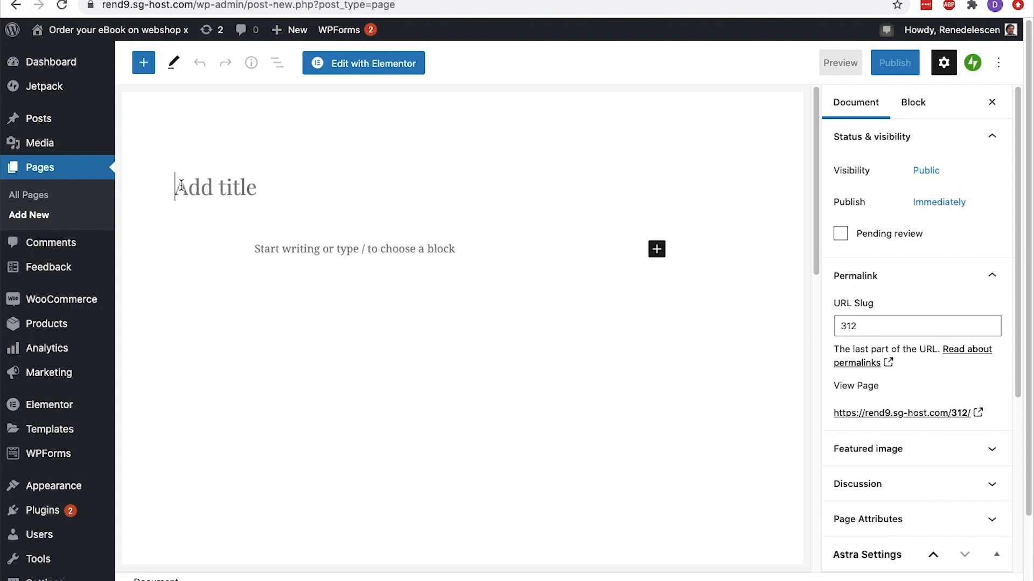
{"action": "type", "text": "Privacy Policy"}
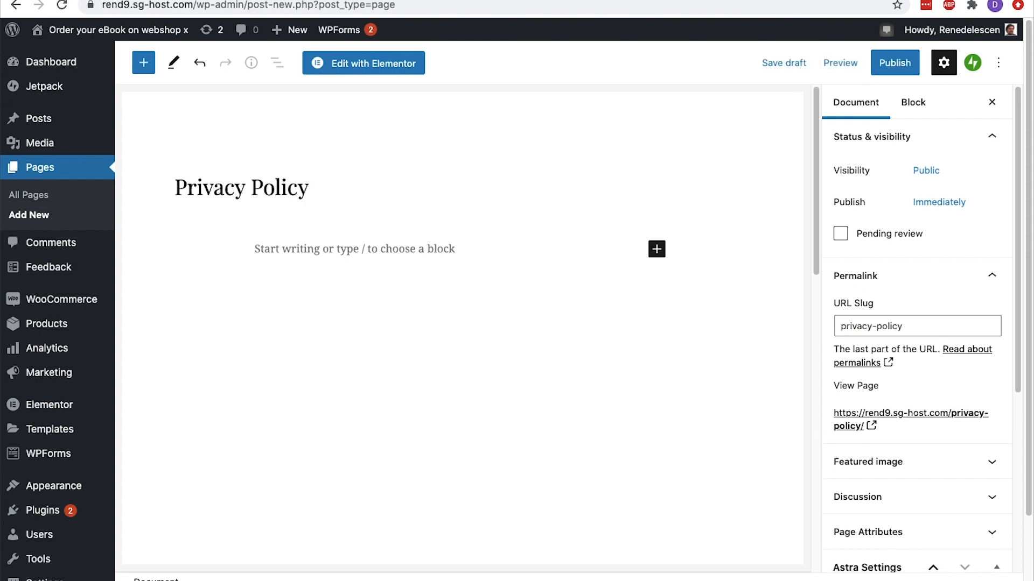
{"action": "left_click", "coordinate": [270, 255]}
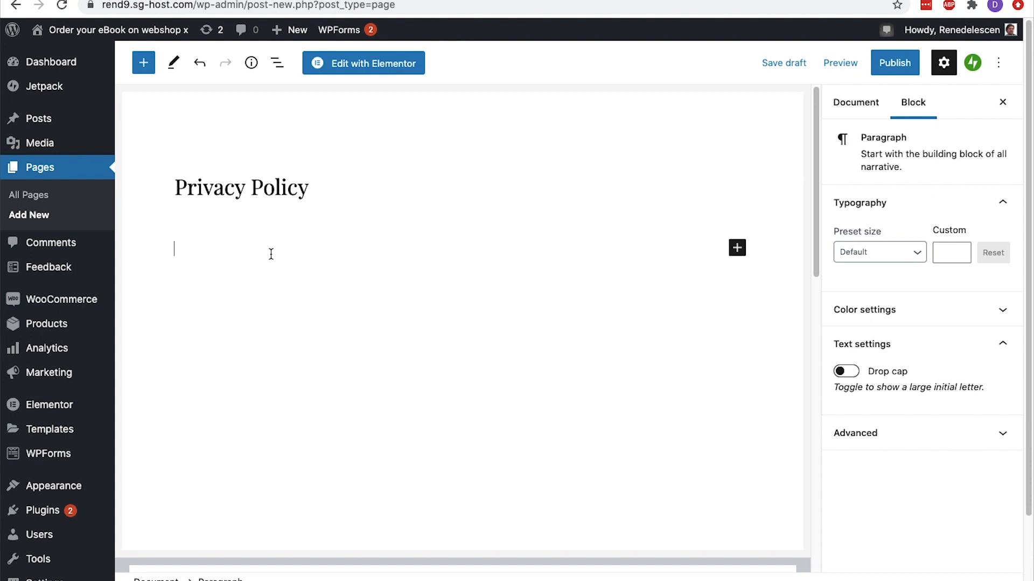
{"action": "type", "text": "Lorem ipsum dolor sit amet, consectetur adipiscing elit. In ex enim, tempus dictum enim vitae, malesuada elementum est. Nulla rutrum vitae nisi eget convallis. Mauris ex dui, lobortis vitae arcu non, scelerisque tincidunt eros. Suspendisse dictum est dignissim odio feugiat varius. Curabitur accumsan commodo accumsan. Pellentesque ornare commodo quam eu venenatis. Fusce sit amet lorem at massa consectetur convallis. Nulla facilisi. Praesent finibus efficitur leo in pharetra. Phasellus aliquet risus justo, ac volutpat sem ultricies sed. Phasellus facilisis eget eros eu blandit."}
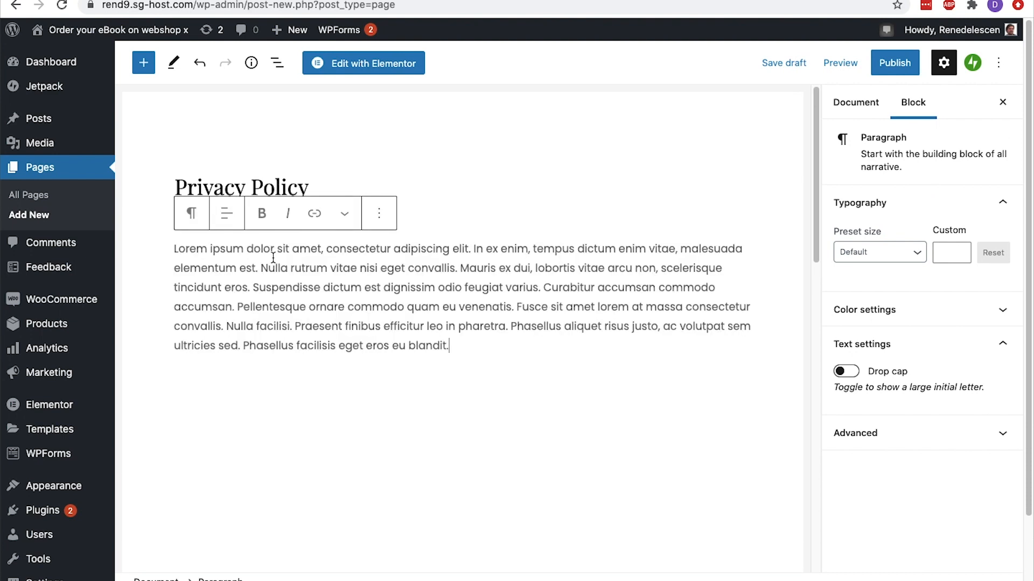
{"action": "left_click", "coordinate": [887, 72]}
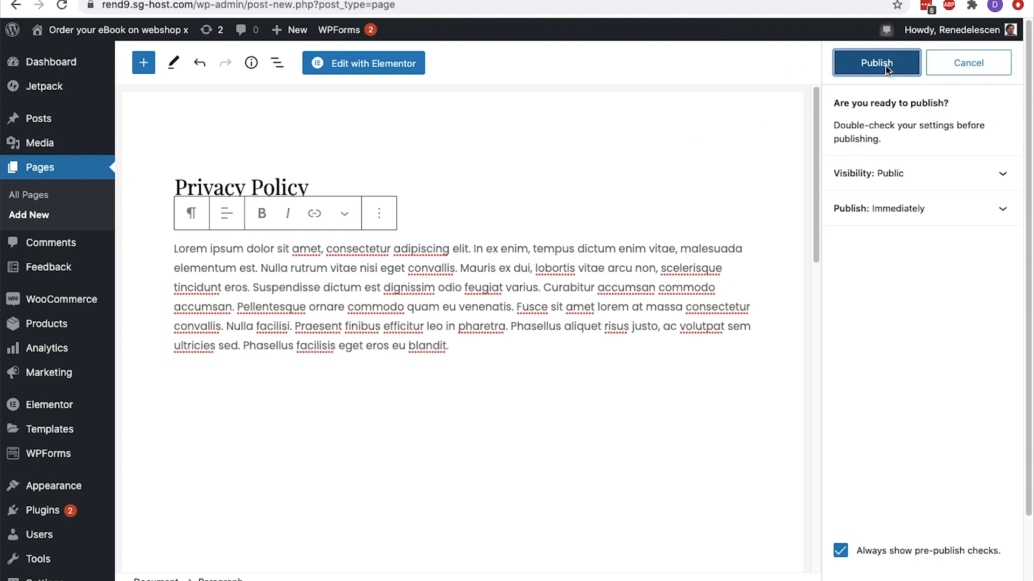
{"action": "left_click", "coordinate": [887, 71]}
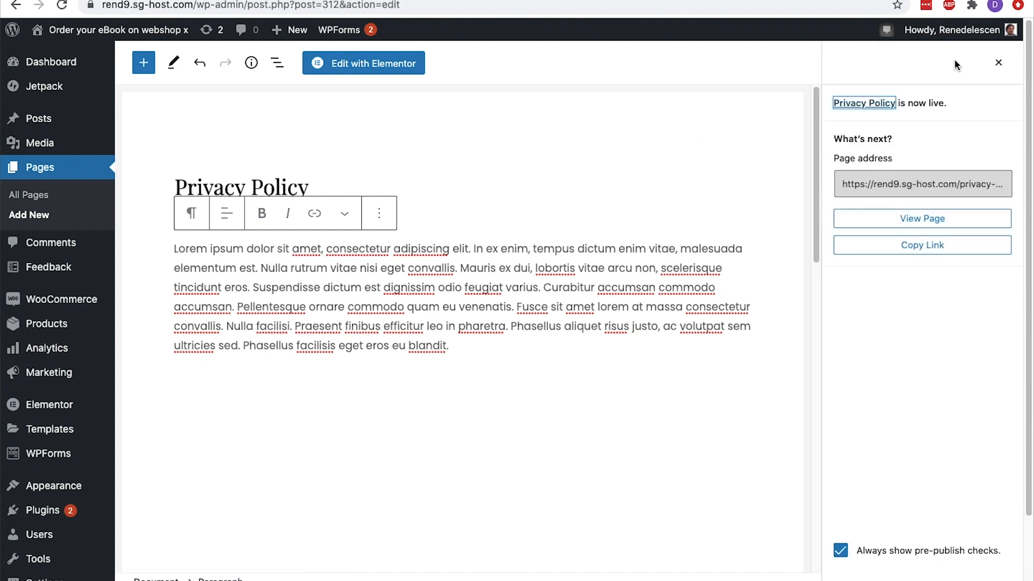
Copy the Privacy Policy page's link address and insert it between the empty href quotes in the footer bar's custom text
{"action": "left_click", "coordinate": [998, 62]}
{"action": "left_click", "coordinate": [856, 104]}
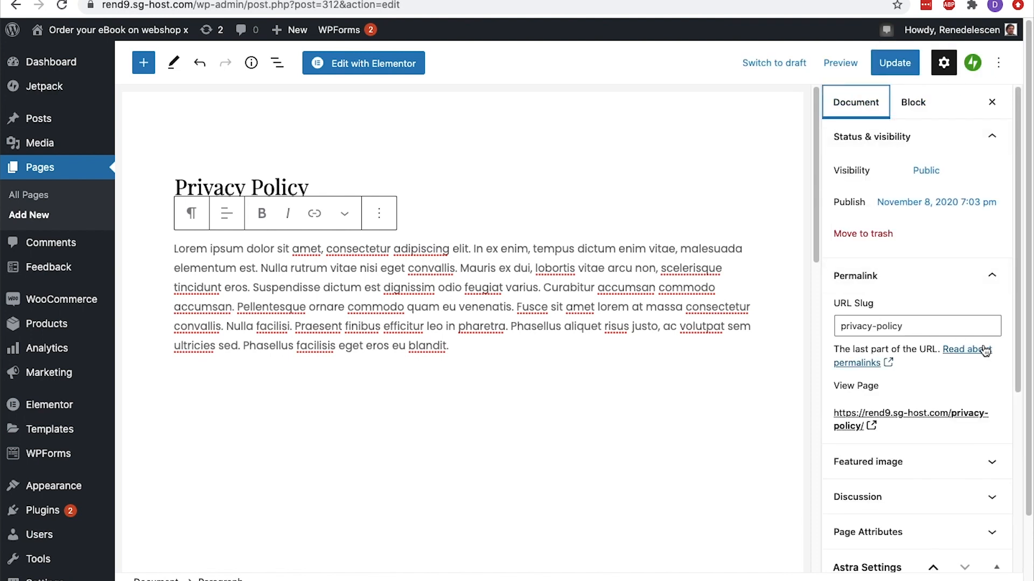
{"action": "right_click", "coordinate": [858, 412]}
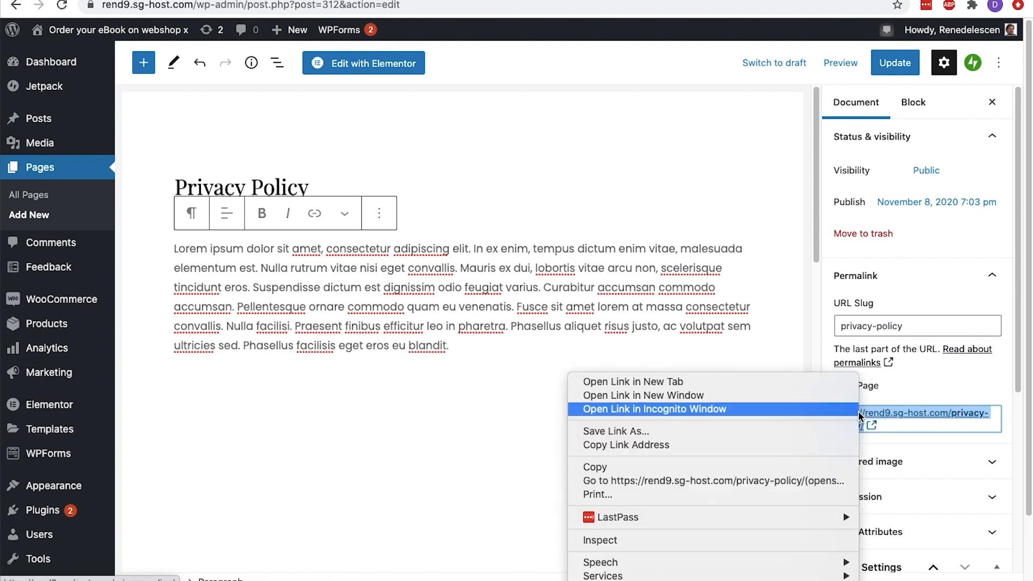
{"action": "left_click", "coordinate": [798, 444]}
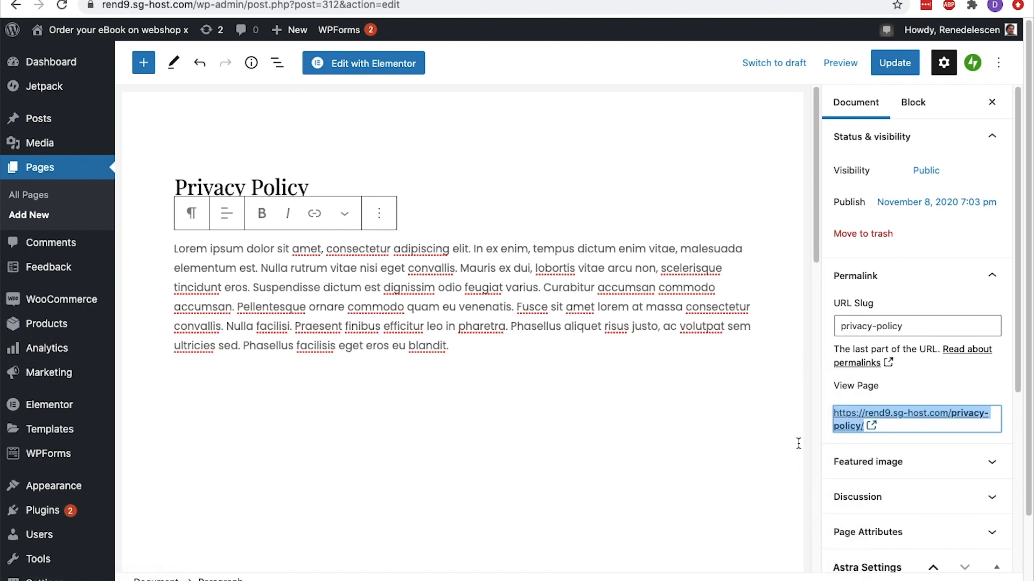
{"action": "key", "text": "ctrl+shift+Tab"}
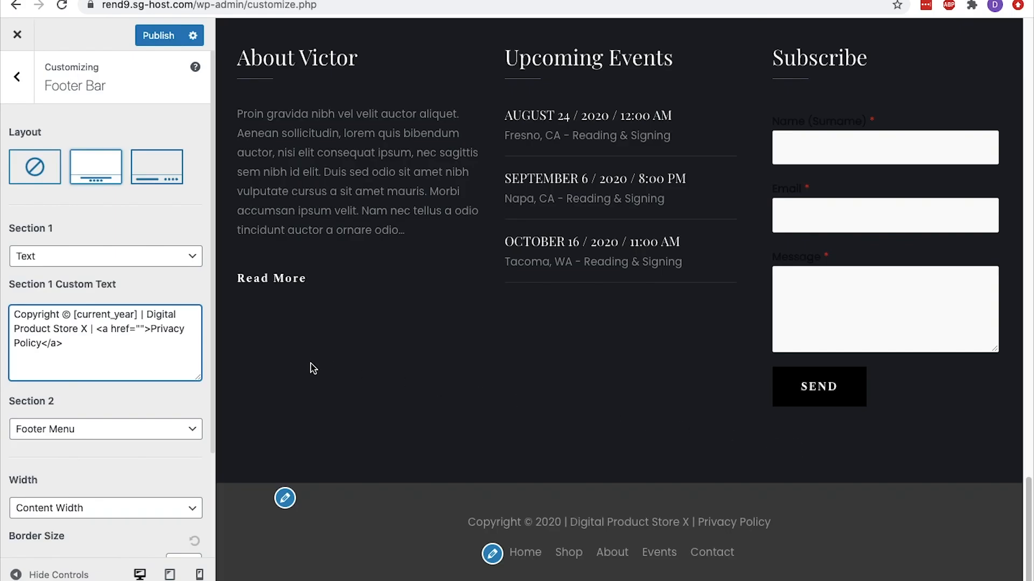
{"action": "left_click", "coordinate": [141, 329]}
{"action": "key", "text": "ctrl+v"}
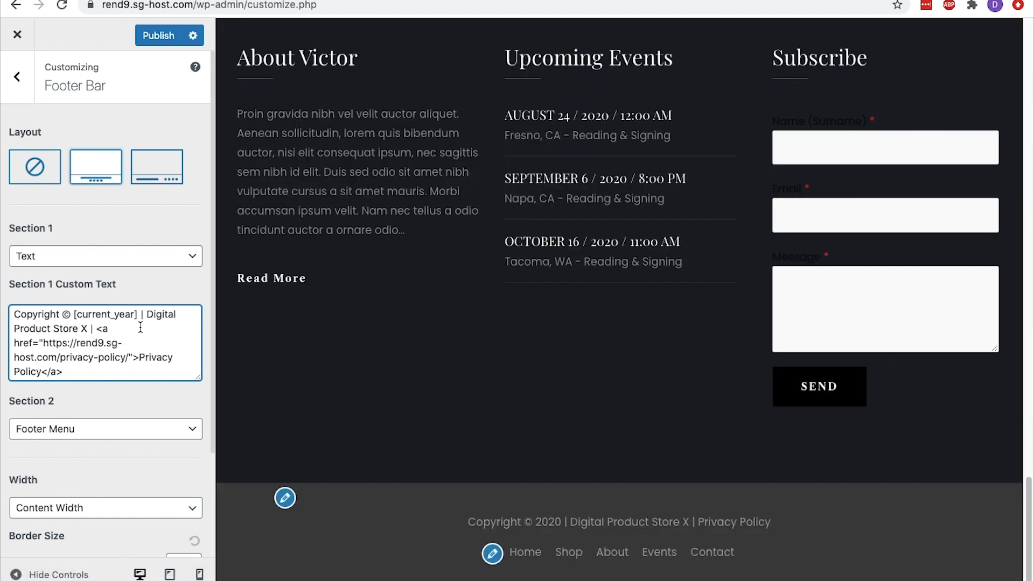
Publish the footer changes and test the Privacy Policy link in the live site's footer
{"action": "left_click", "coordinate": [145, 33]}
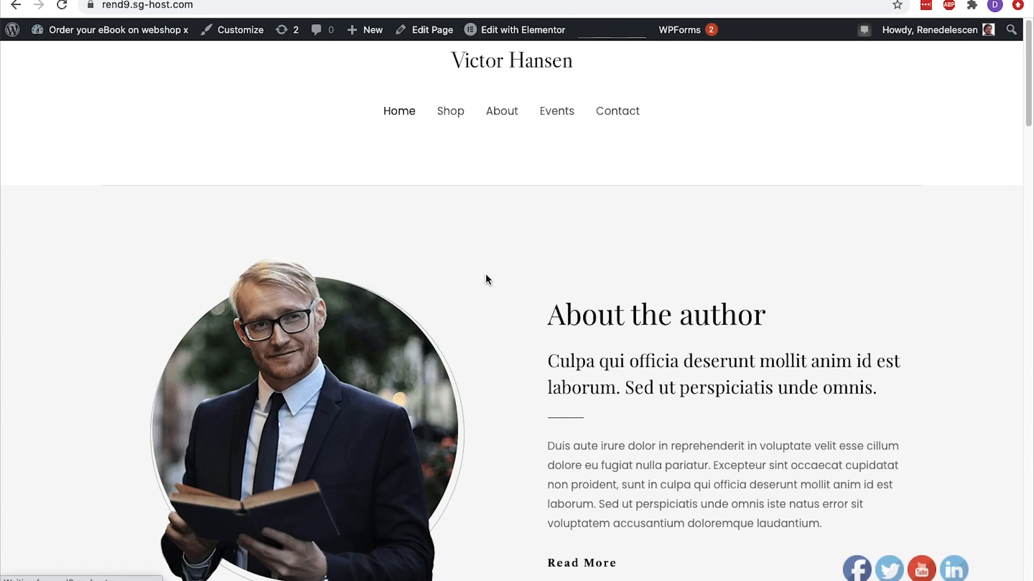
{"action": "scroll", "coordinate": [486, 274], "scroll_direction": "down", "scroll_amount": 20}
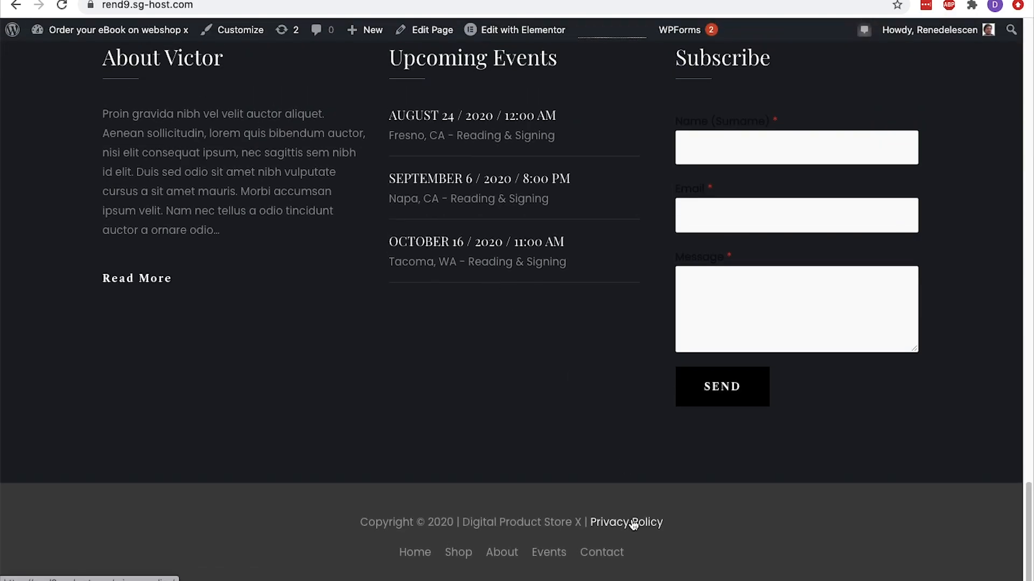
{"action": "left_click", "coordinate": [632, 524]}
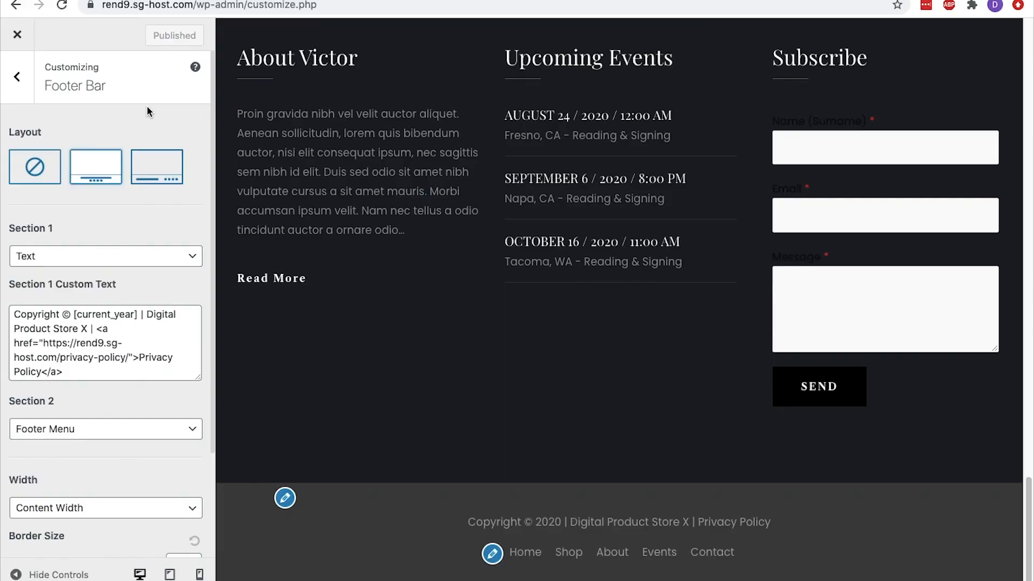
Leave the footer settings and enable the WooCommerce store notice with its demo-store text, checking it at the top of the site
{"action": "left_click", "coordinate": [20, 83]}
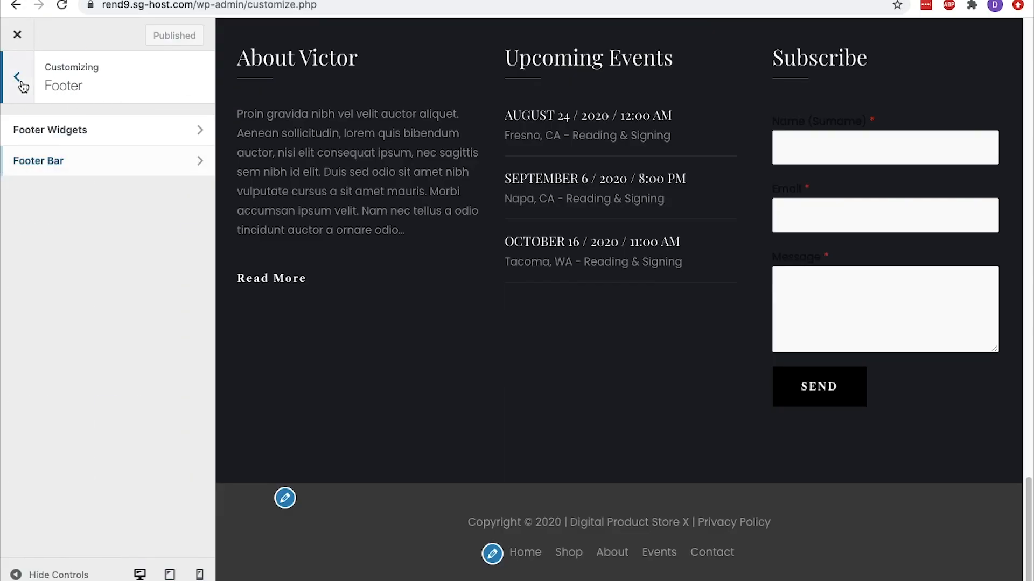
{"action": "left_click", "coordinate": [20, 80]}
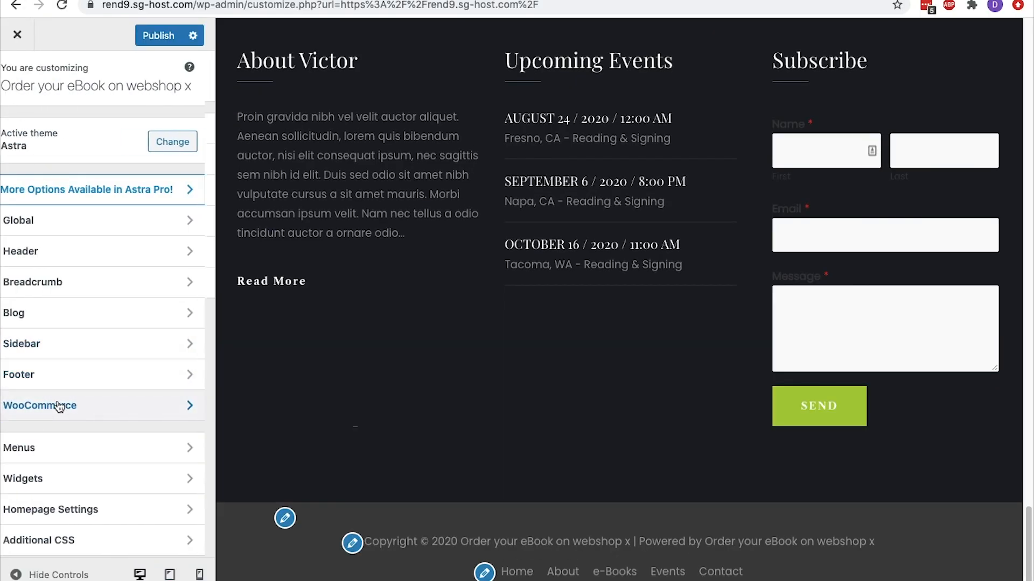
{"action": "left_click", "coordinate": [57, 405]}
{"action": "left_click", "coordinate": [34, 137]}
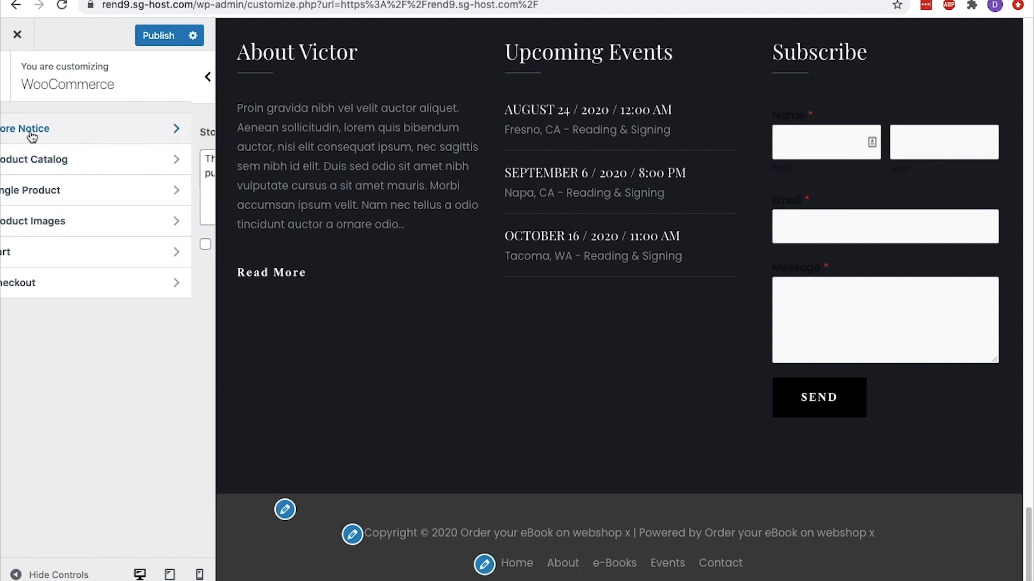
{"action": "left_click", "coordinate": [193, 173]}
{"action": "left_click_drag", "start_coordinate": [193, 173], "coordinate": [14, 158]}
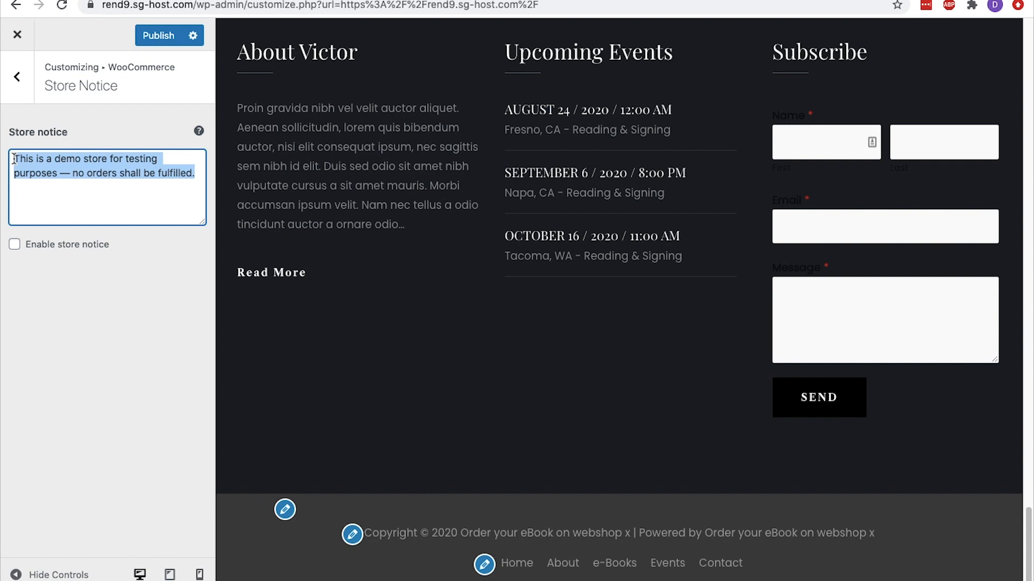
{"action": "left_click", "coordinate": [15, 244]}
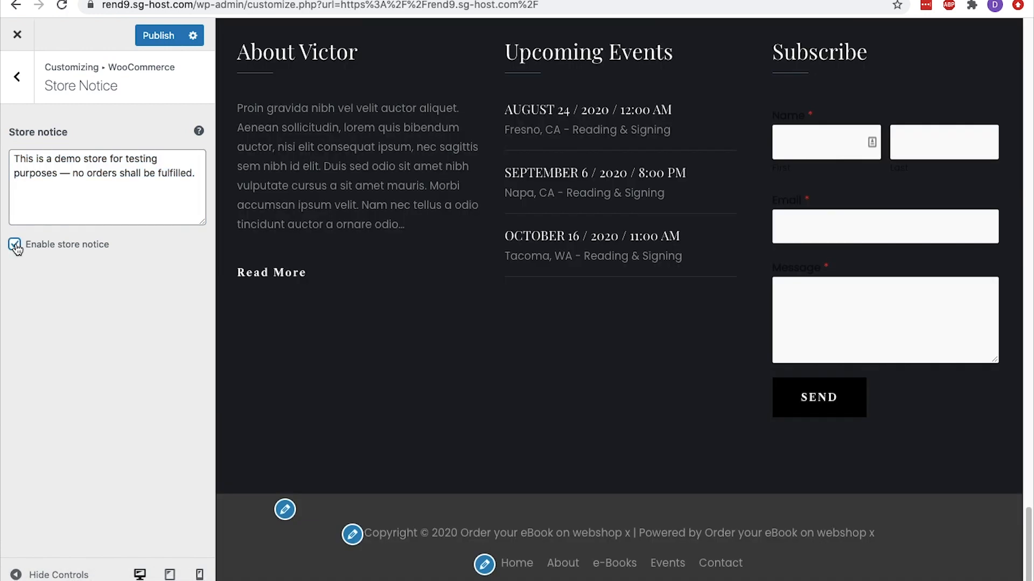
{"action": "scroll", "coordinate": [256, 244], "scroll_direction": "up", "scroll_amount": 20}
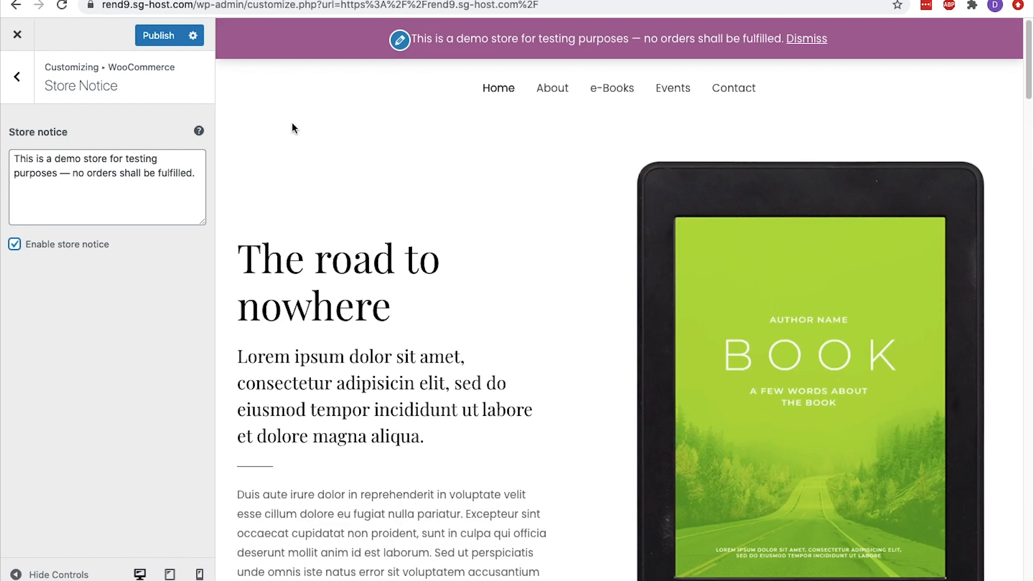
Open the shop page display options in the WooCommerce product catalog settings
{"action": "left_click", "coordinate": [16, 77]}
{"action": "left_click", "coordinate": [51, 159]}
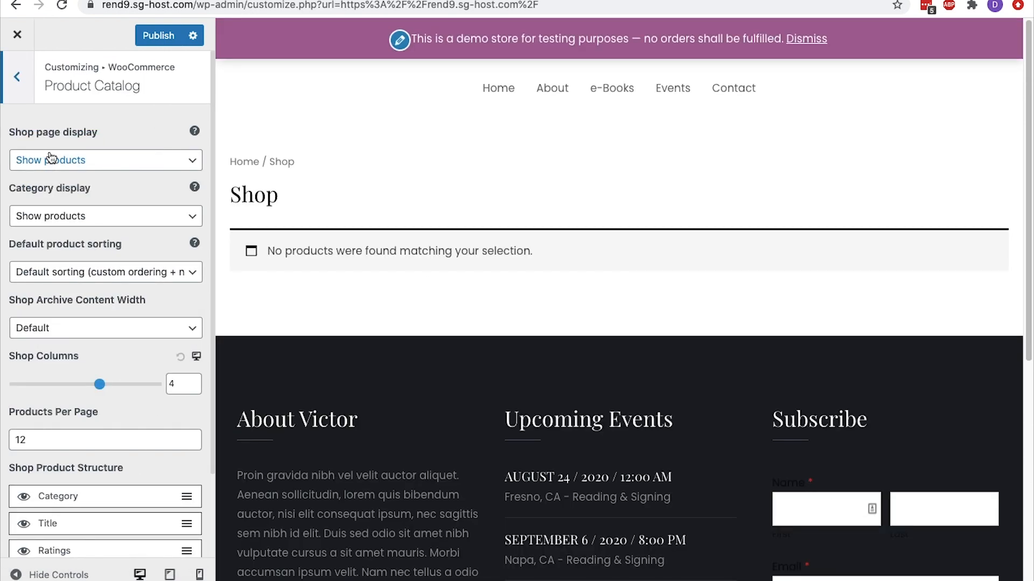
{"action": "left_click", "coordinate": [51, 158]}
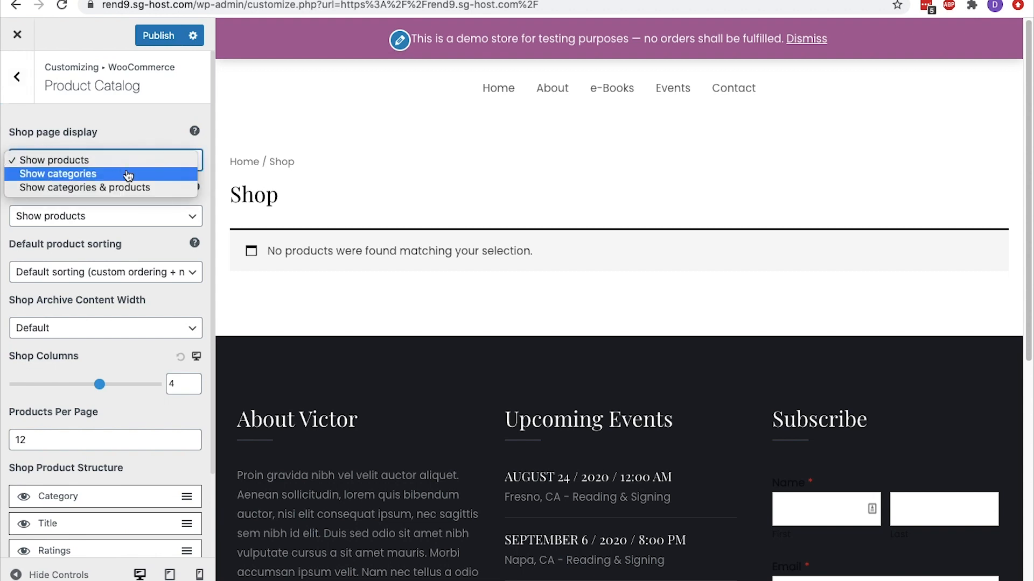
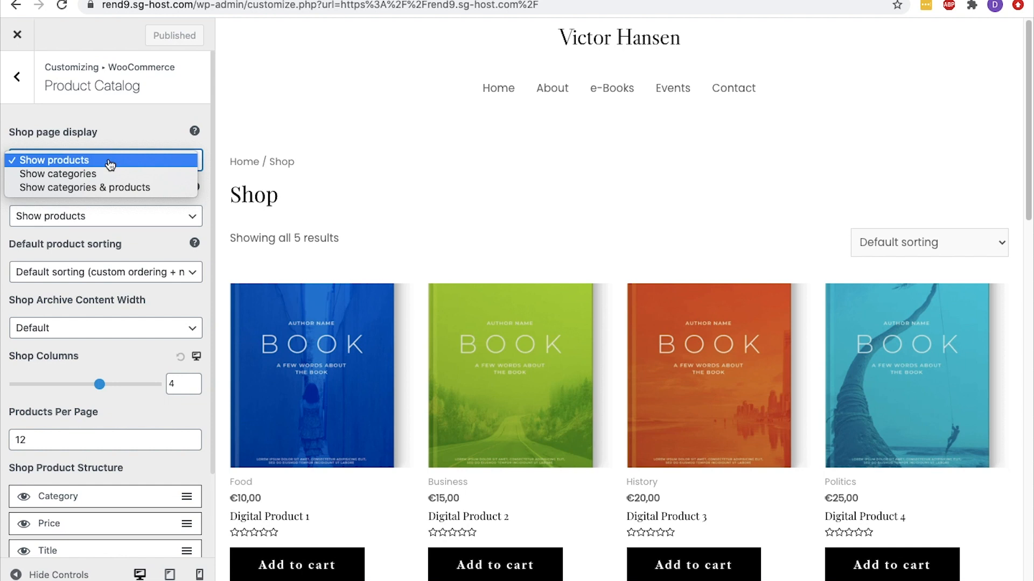
Preview the shop page with the display set to Show categories, and switch it back to Show products
{"action": "left_click", "coordinate": [111, 173]}
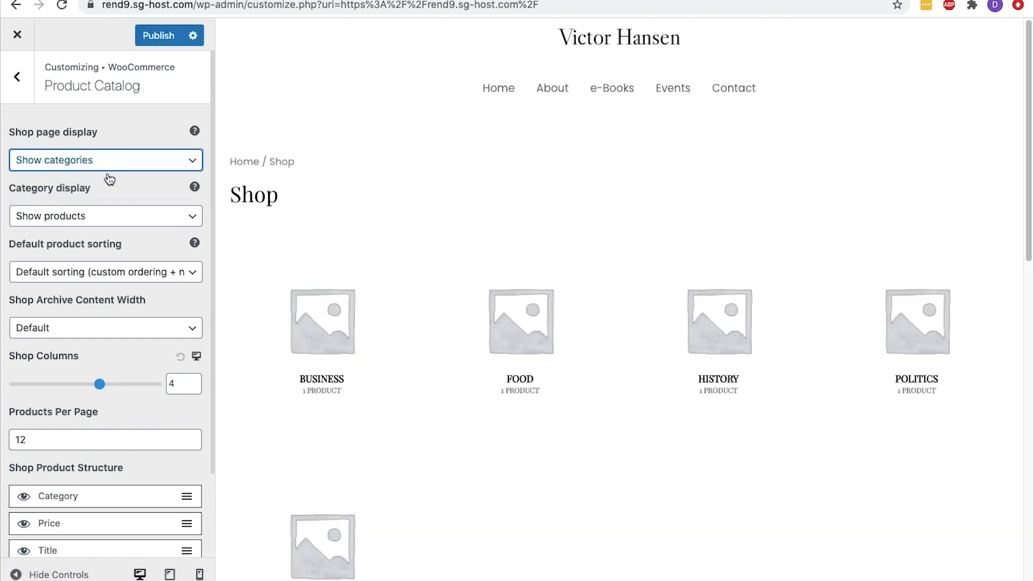
{"action": "left_click", "coordinate": [108, 159]}
{"action": "left_click", "coordinate": [108, 145]}
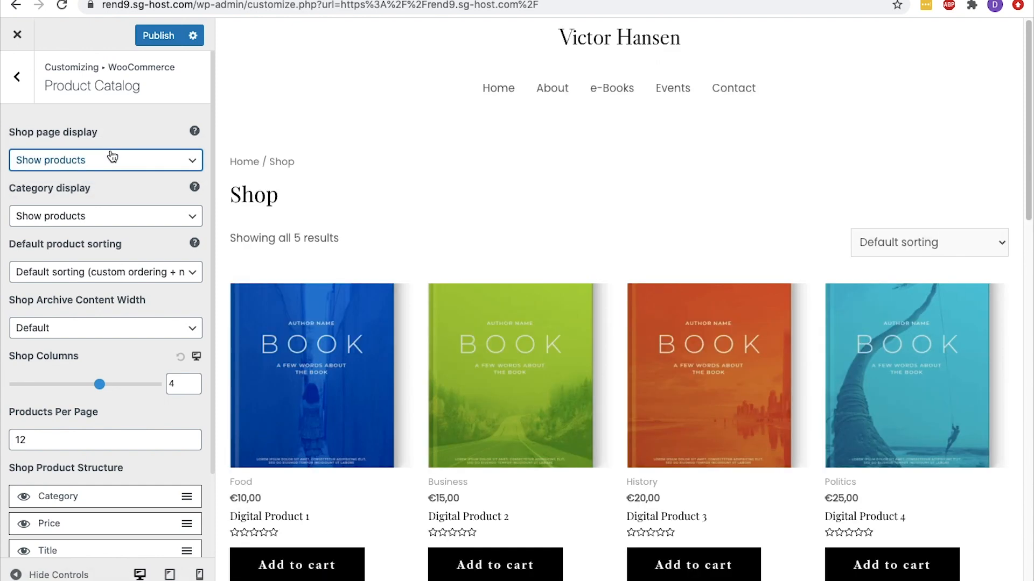
Review the available choices for category display, default product sorting and shop archive content width
{"action": "left_click", "coordinate": [108, 216]}
{"action": "left_click", "coordinate": [109, 202]}
{"action": "left_click", "coordinate": [111, 268]}
{"action": "left_click", "coordinate": [115, 249]}
{"action": "left_click", "coordinate": [106, 327]}
{"action": "left_click", "coordinate": [111, 311]}
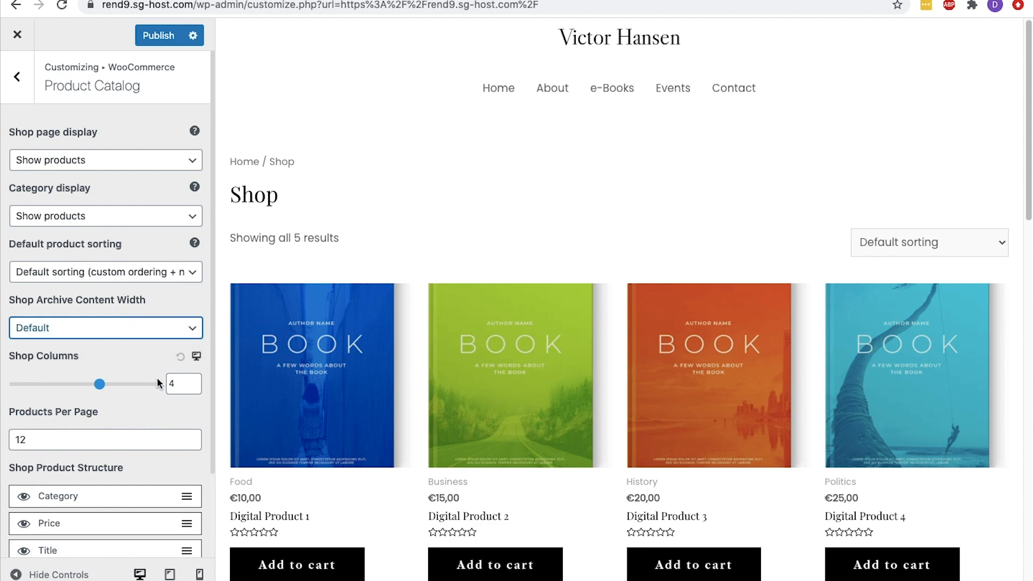
Try the shop layout with 3 columns, and set the shop columns back to 4
{"action": "left_click", "coordinate": [193, 387]}
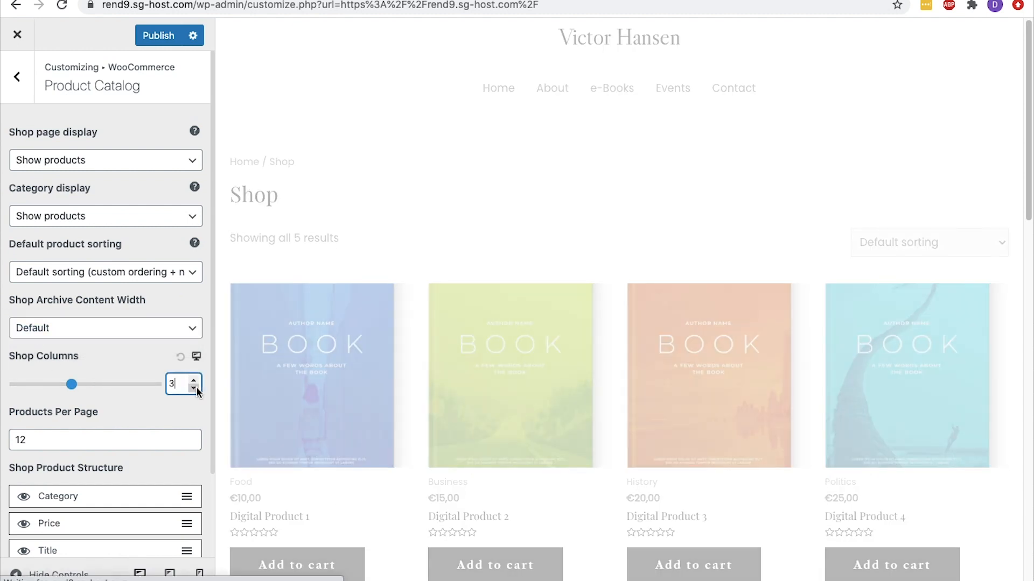
{"action": "scroll", "coordinate": [221, 382], "scroll_direction": "down", "scroll_amount": 2}
{"action": "left_click", "coordinate": [193, 380]}
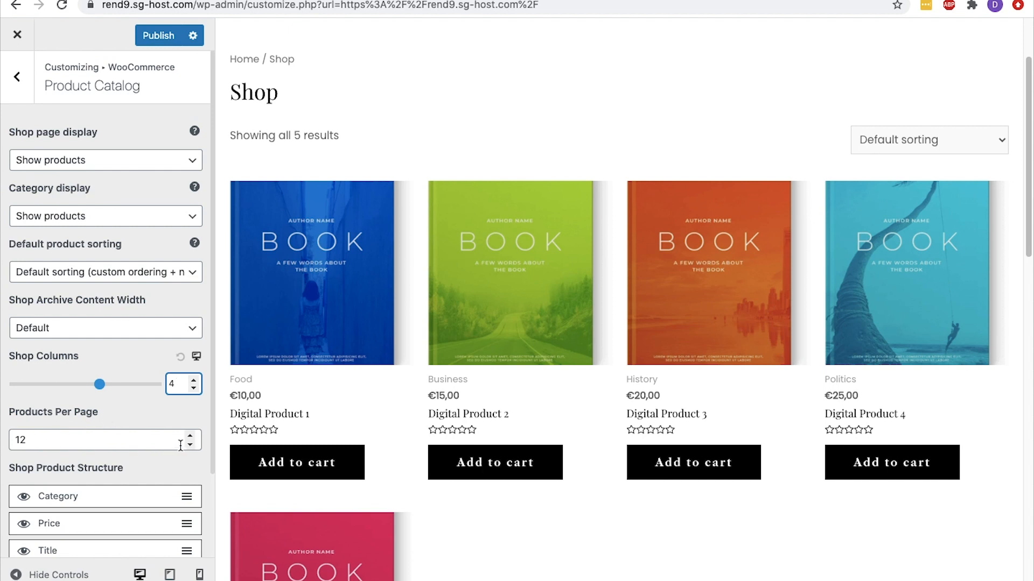
Try reordering Price in the shop product structure and toggling the visibility of Add To Cart and Short Description
{"action": "scroll", "coordinate": [181, 444], "scroll_direction": "down", "scroll_amount": 4}
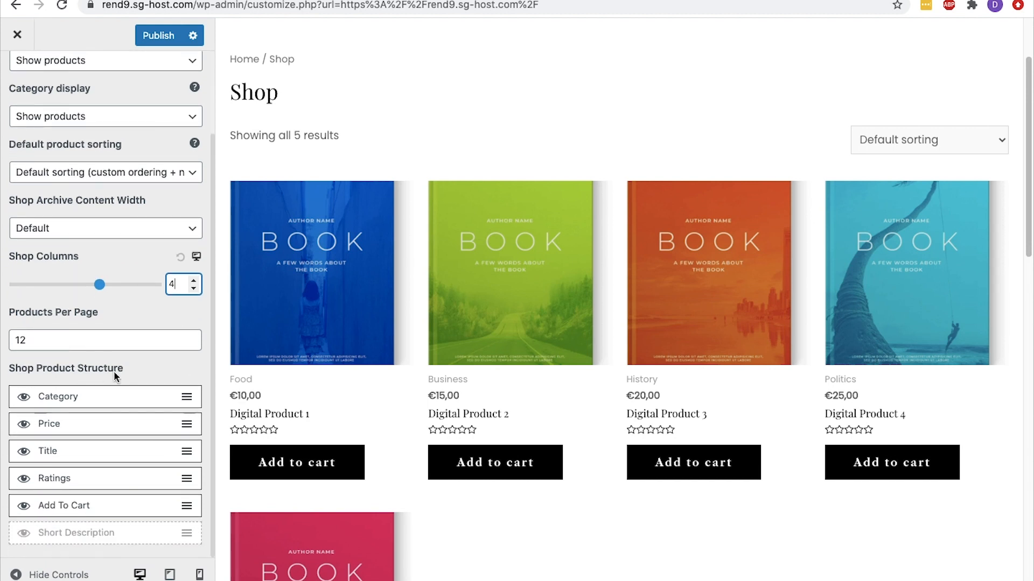
{"action": "left_click_drag", "start_coordinate": [92, 422], "coordinate": [108, 450]}
{"action": "left_click", "coordinate": [24, 507]}
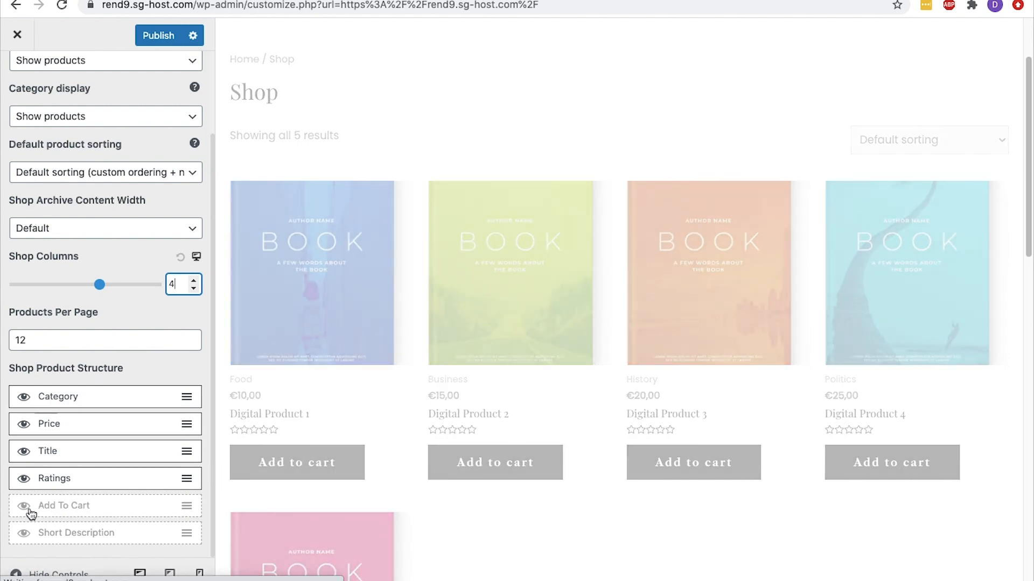
{"action": "left_click", "coordinate": [29, 510]}
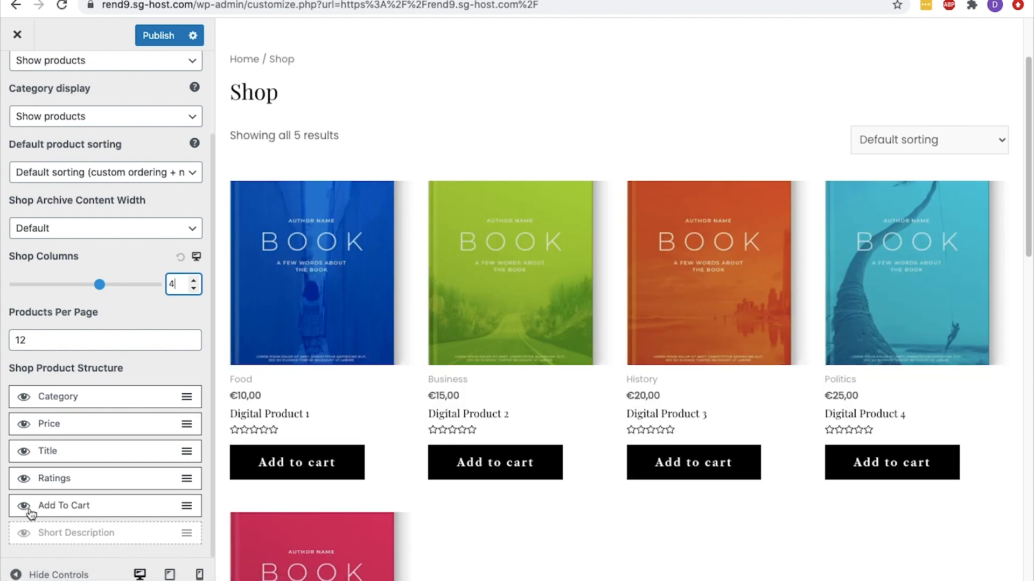
{"action": "left_click", "coordinate": [24, 533]}
{"action": "left_click", "coordinate": [25, 534]}
Publish the product catalog settings and return to the WooCommerce customization sections
{"action": "left_click", "coordinate": [154, 42]}
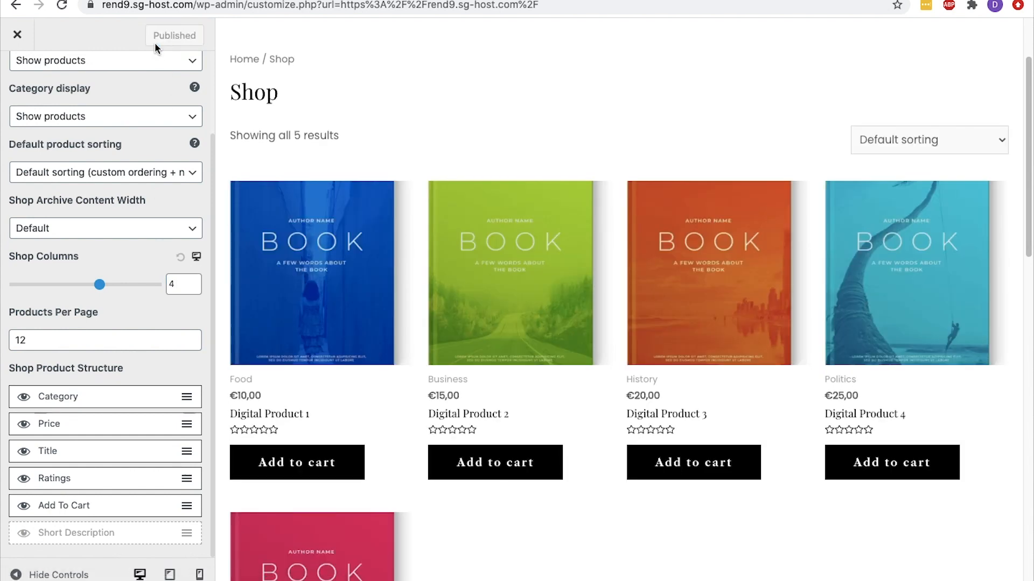
{"action": "scroll", "coordinate": [154, 72], "scroll_direction": "up", "scroll_amount": 4}
{"action": "left_click", "coordinate": [17, 81]}
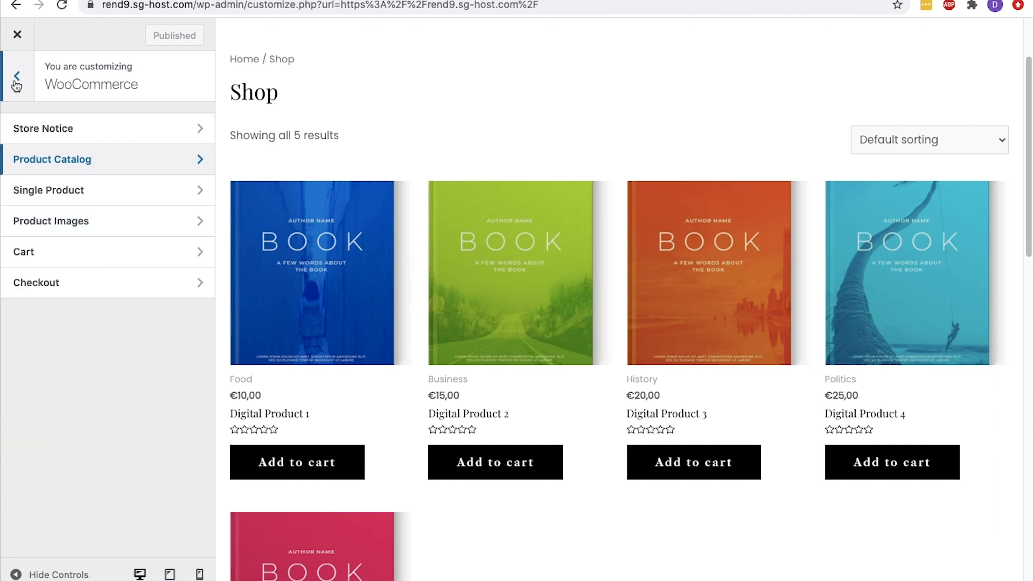
Preview Digital Product 1 in the single product settings while turning Disable Breadcrumb on and back off
{"action": "left_click", "coordinate": [90, 190]}
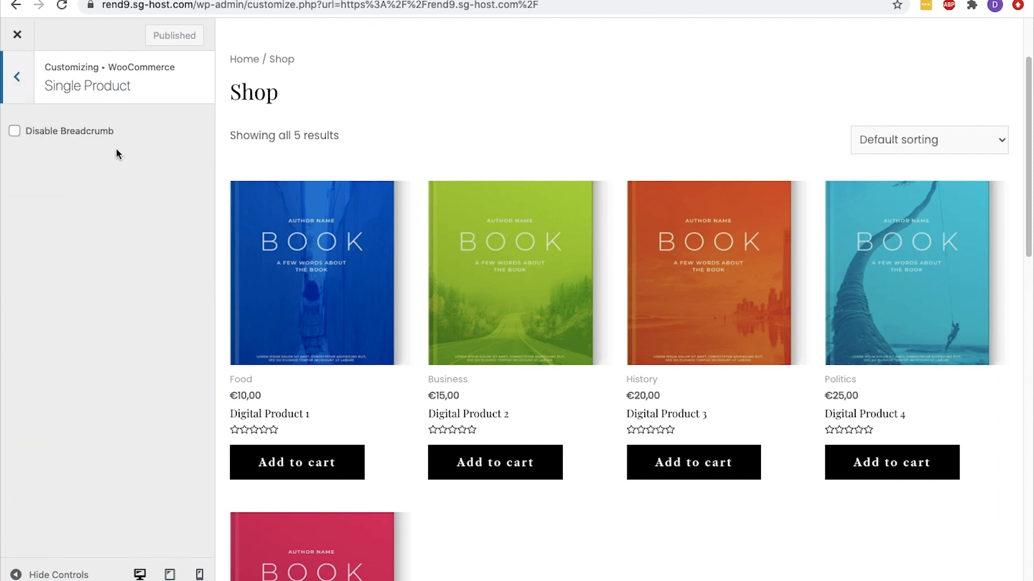
{"action": "left_click", "coordinate": [284, 269]}
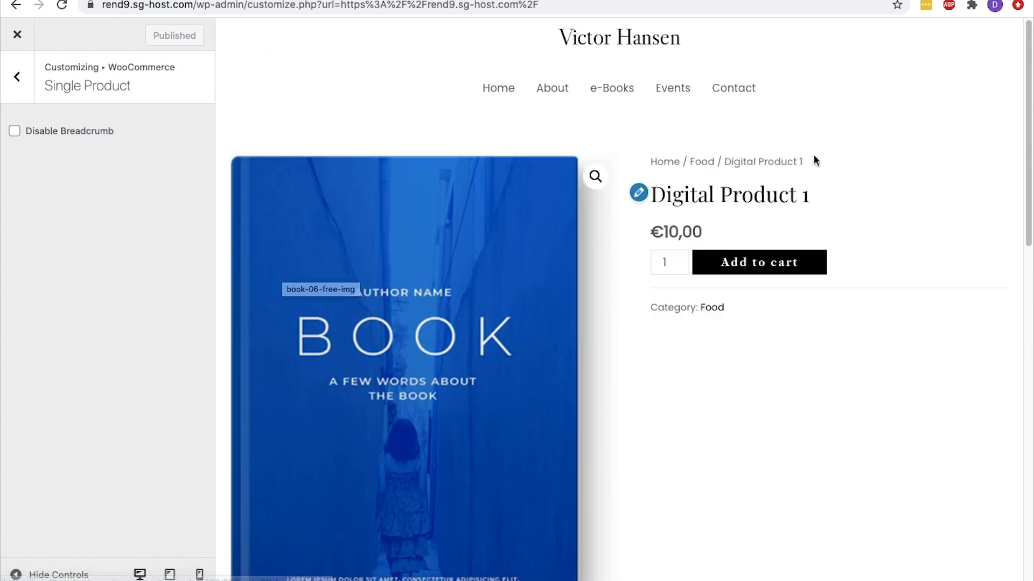
{"action": "left_click_drag", "start_coordinate": [814, 156], "coordinate": [553, 140]}
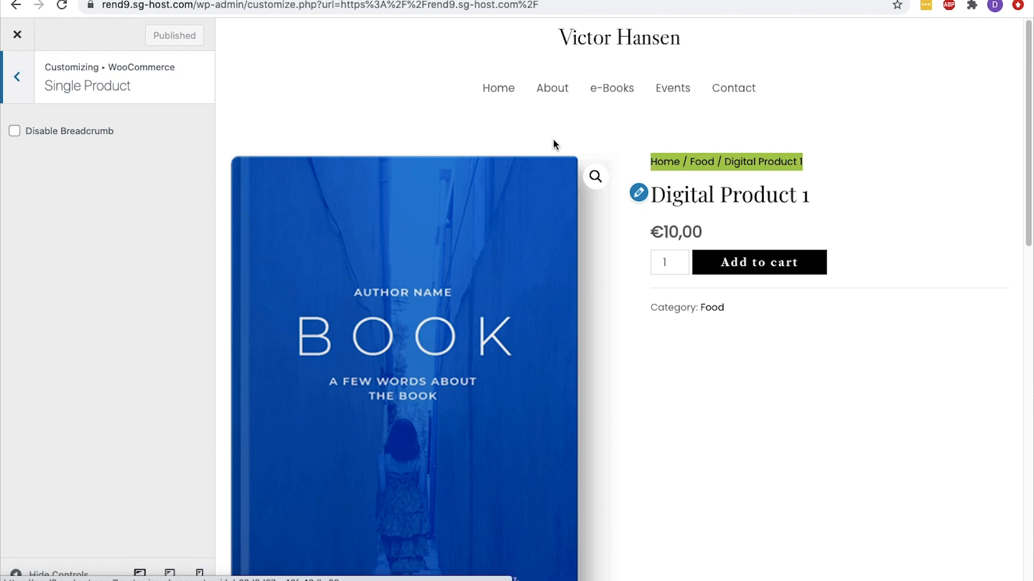
{"action": "left_click", "coordinate": [15, 132]}
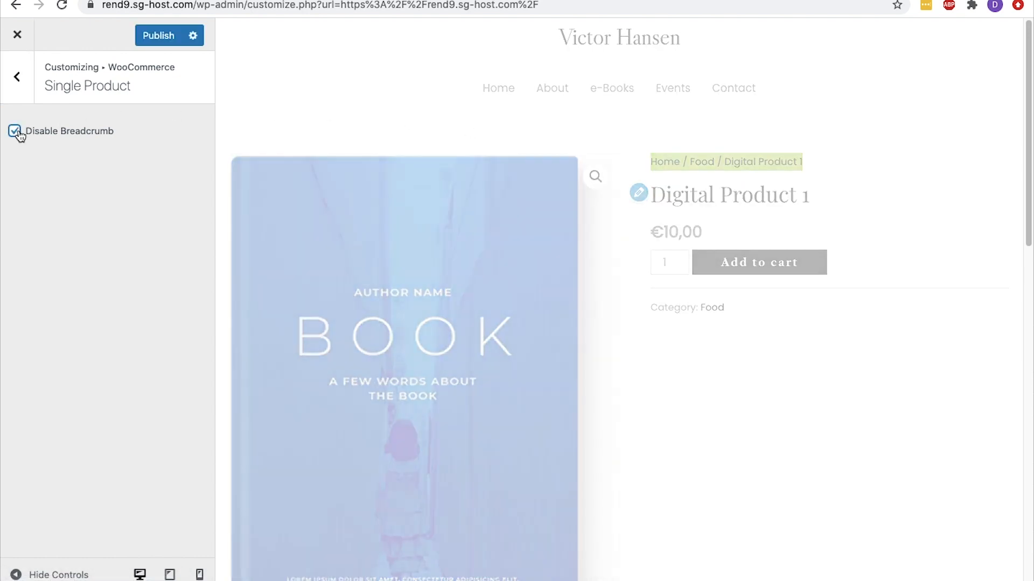
{"action": "left_click", "coordinate": [19, 134]}
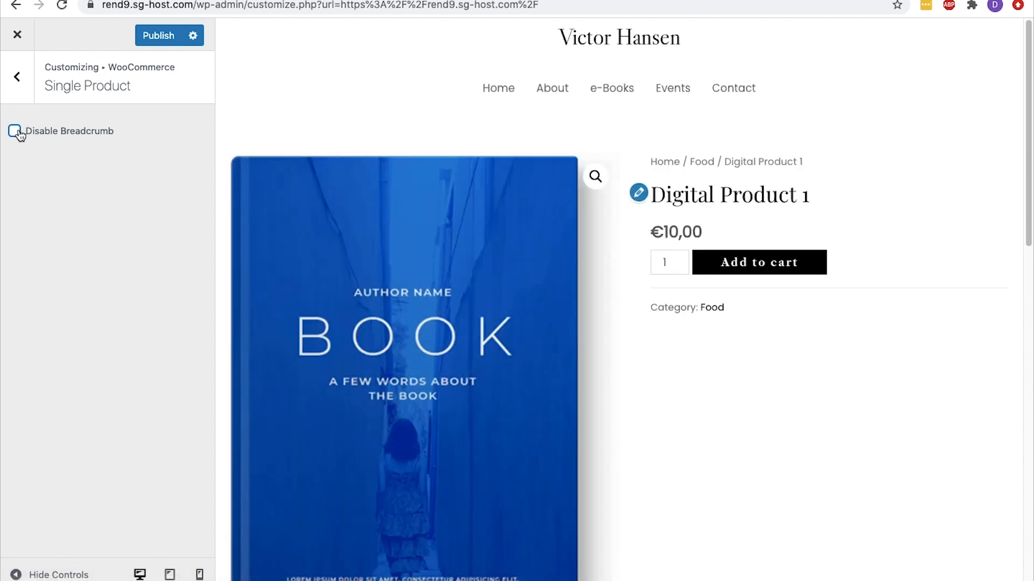
{"action": "left_click", "coordinate": [22, 97]}
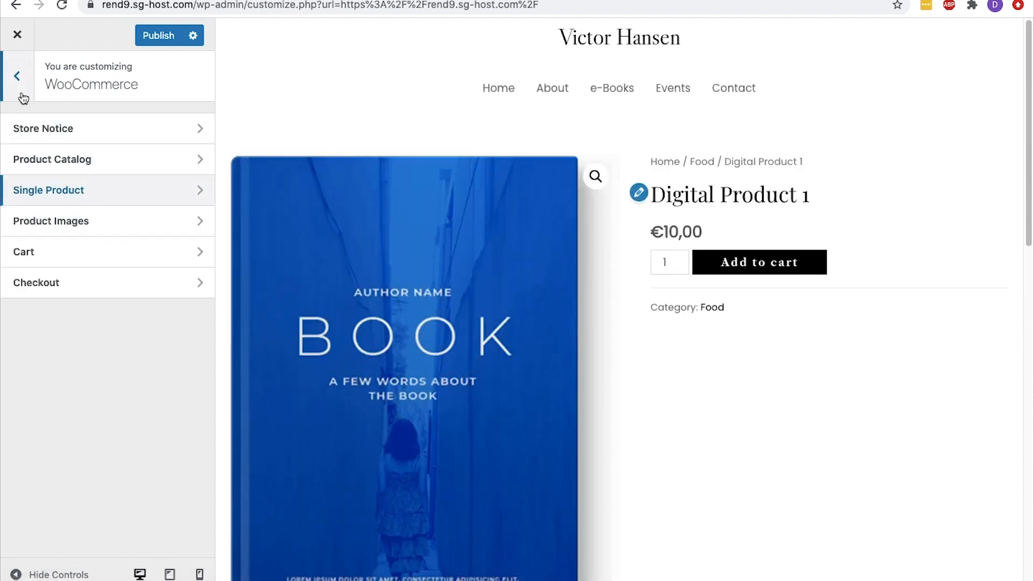
Review the main image and thumbnail widths in the product image settings, set thumbnail cropping to Uncropped and publish
{"action": "left_click", "coordinate": [79, 220]}
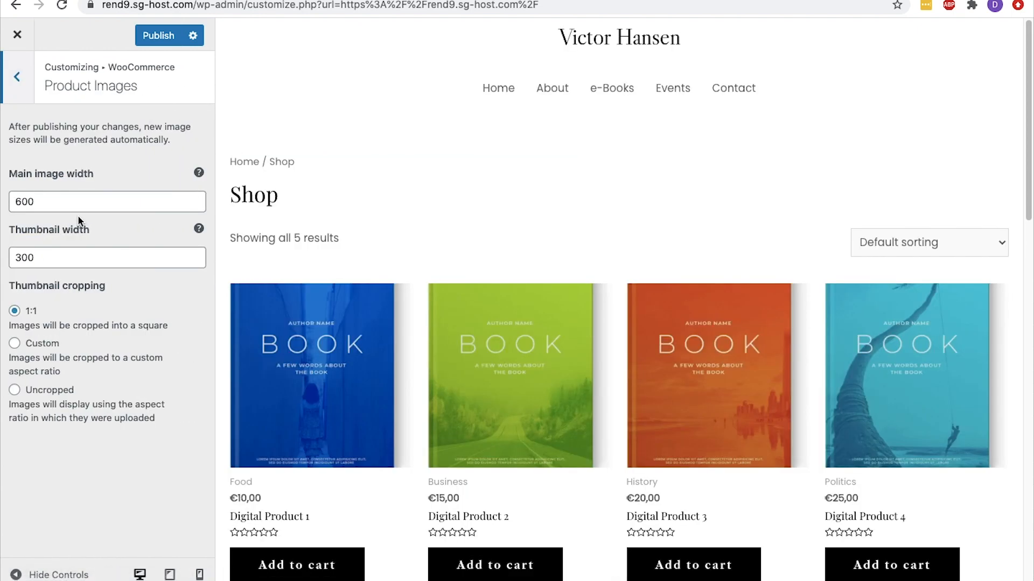
{"action": "left_click", "coordinate": [48, 204]}
{"action": "left_click_drag", "start_coordinate": [48, 204], "coordinate": [10, 204]}
{"action": "left_click_drag", "start_coordinate": [54, 259], "coordinate": [14, 259]}
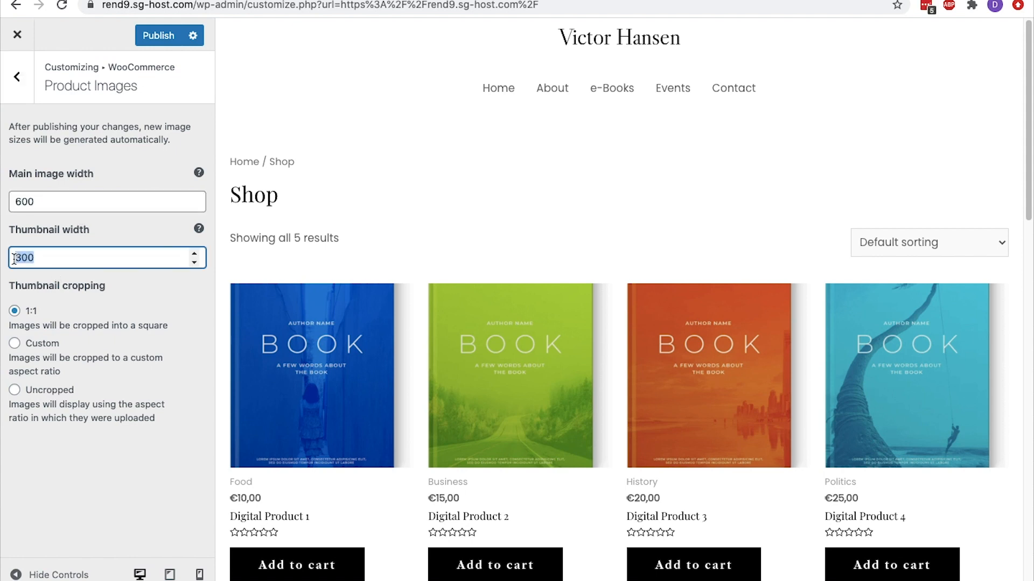
{"action": "left_click", "coordinate": [51, 275]}
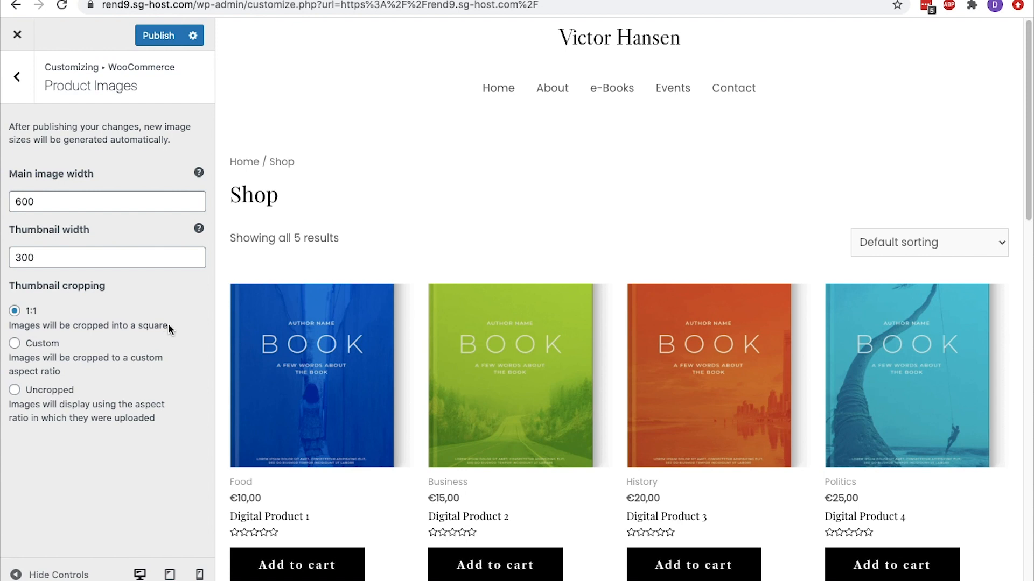
{"action": "left_click", "coordinate": [16, 391]}
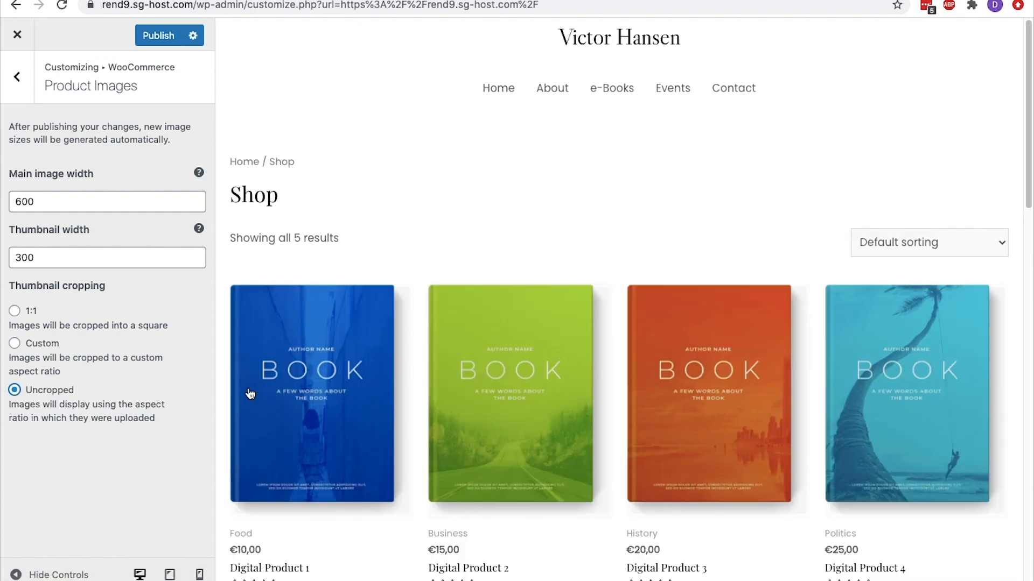
{"action": "scroll", "coordinate": [298, 394], "scroll_direction": "down", "scroll_amount": 1}
{"action": "left_click", "coordinate": [151, 40]}
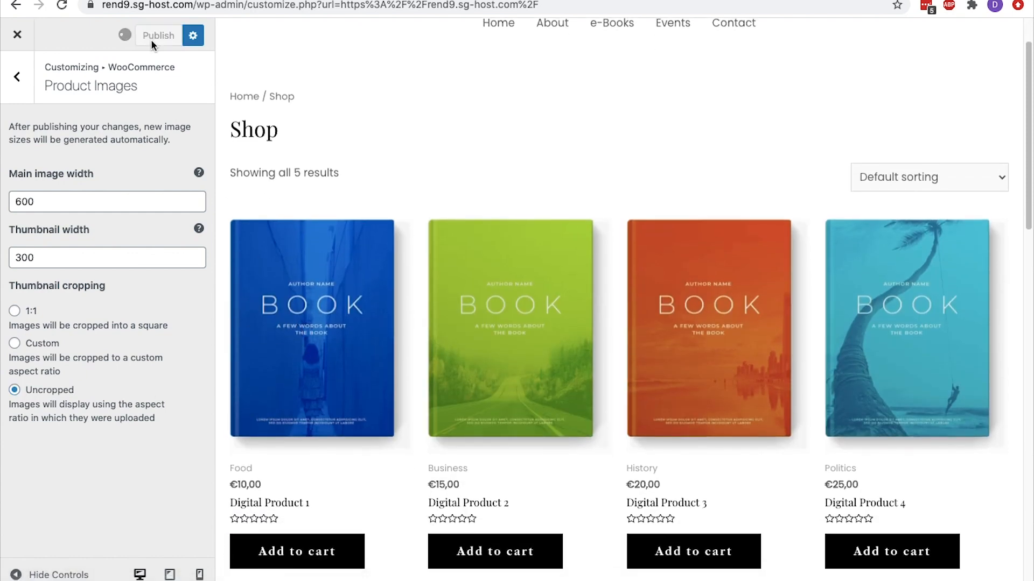
{"action": "left_click", "coordinate": [17, 76]}
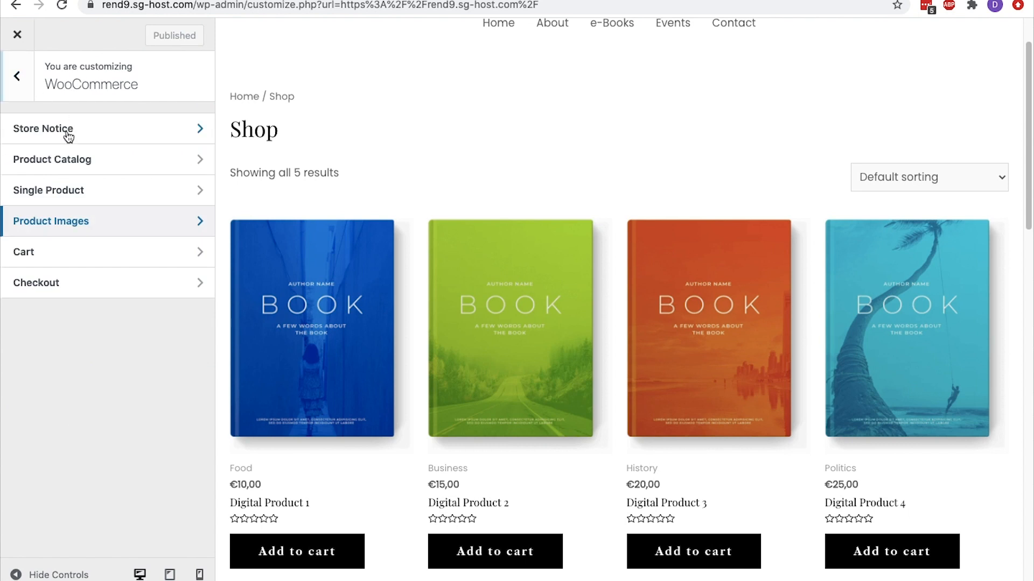
Check the cart's cross-sells setting and open the WooCommerce checkout settings
{"action": "left_click", "coordinate": [66, 255]}
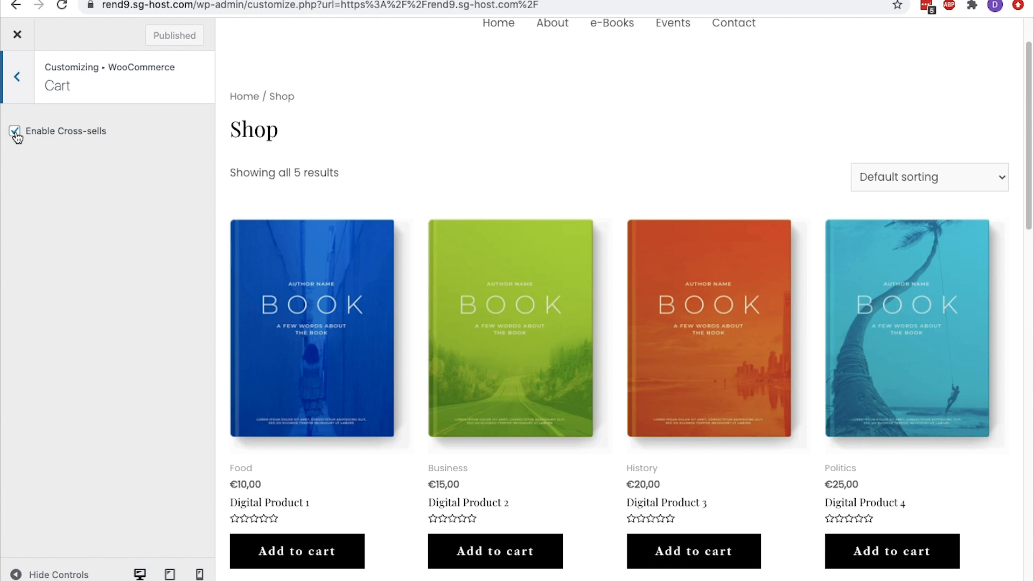
{"action": "left_click", "coordinate": [16, 92]}
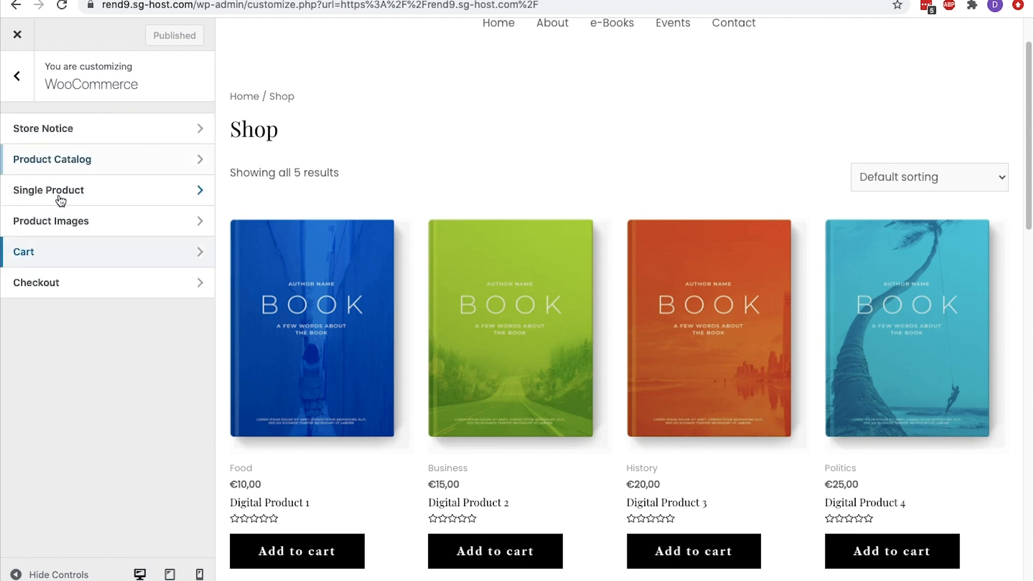
{"action": "left_click", "coordinate": [62, 281]}
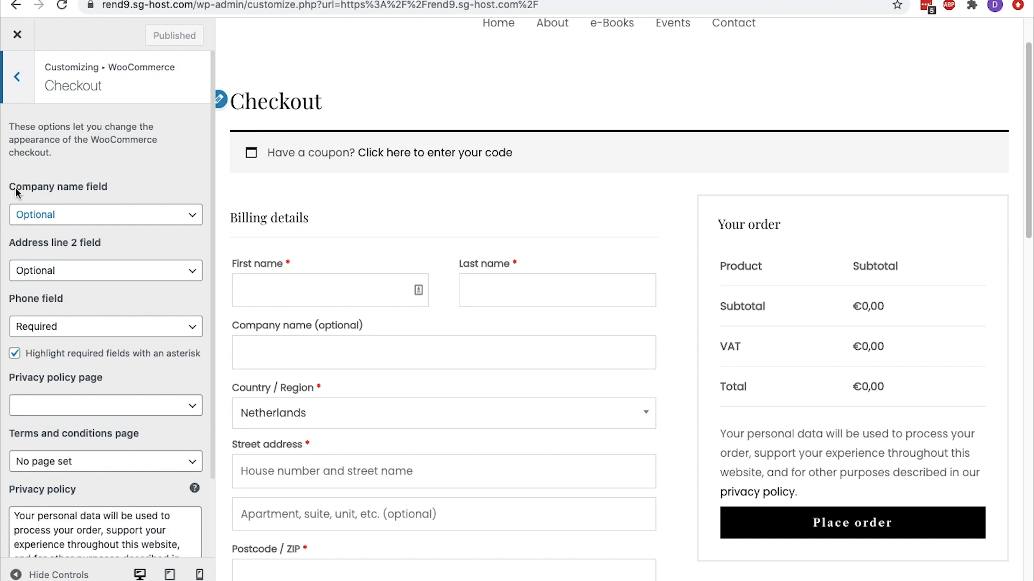
Try making the checkout's company name field Required, and set it back to Optional
{"action": "left_click", "coordinate": [120, 215]}
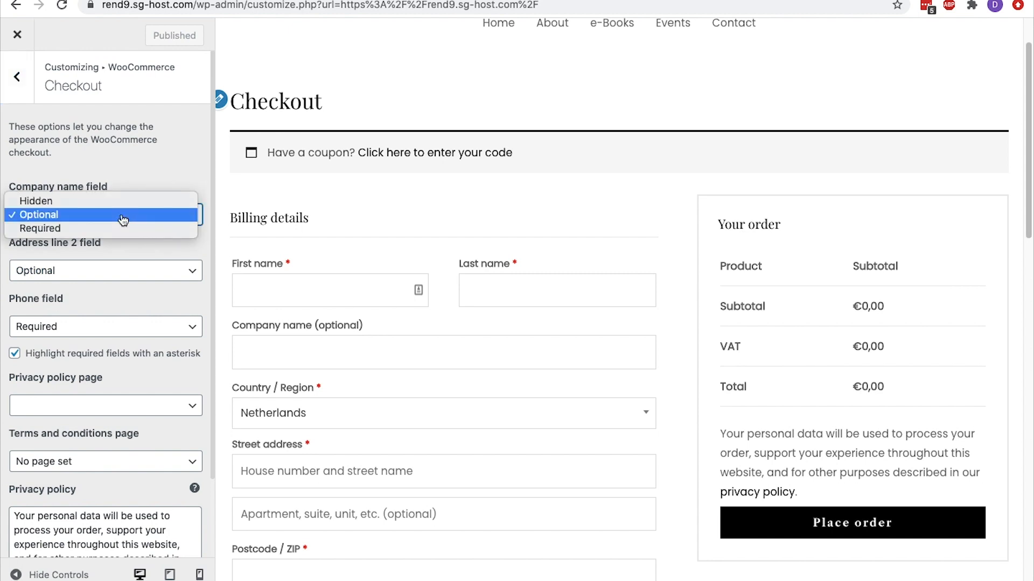
{"action": "left_click", "coordinate": [122, 229]}
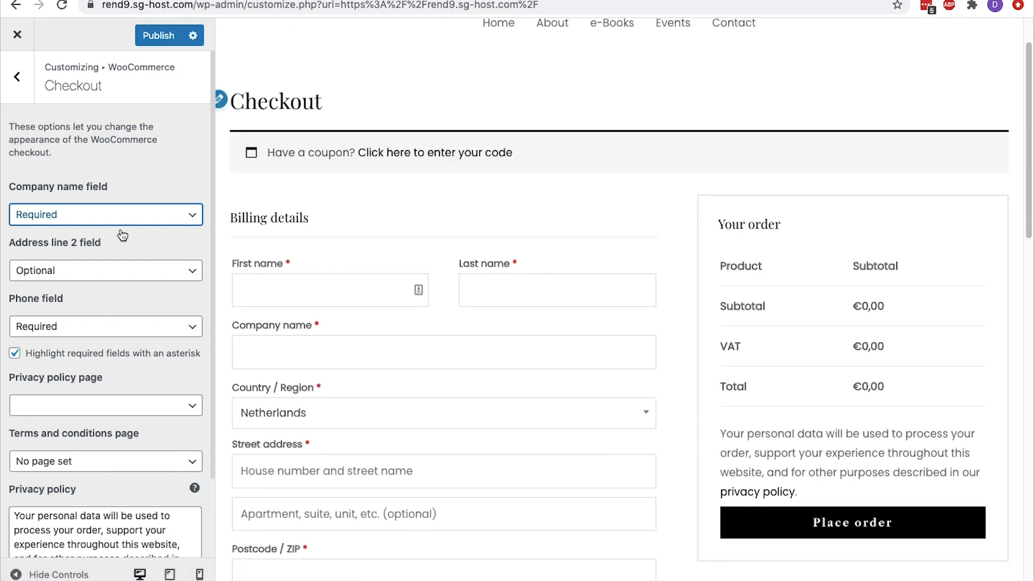
{"action": "left_click", "coordinate": [183, 217]}
{"action": "left_click", "coordinate": [178, 201]}
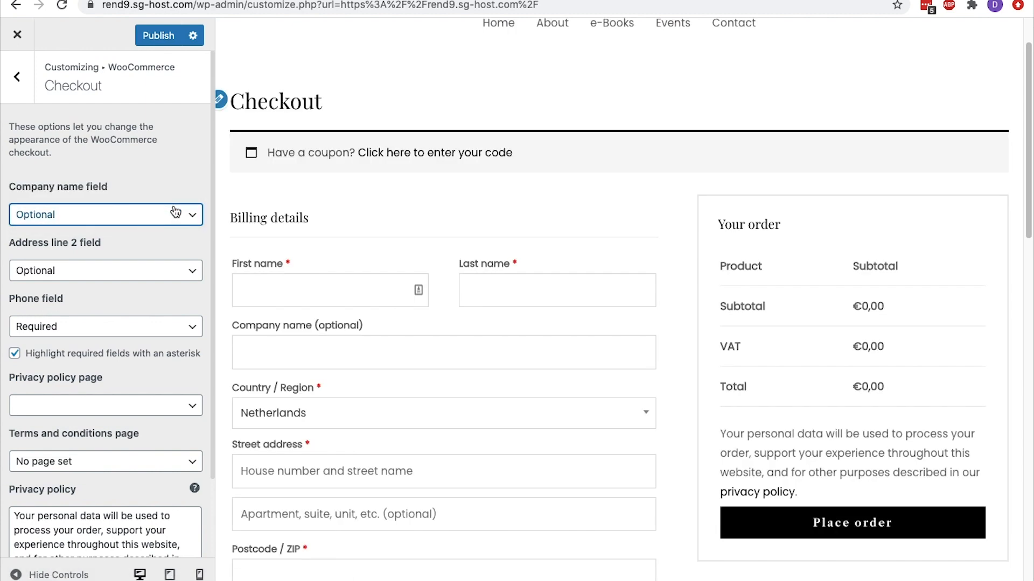
Review the checkout choices for the address line 2 field, phone field and privacy policy page
{"action": "left_click", "coordinate": [171, 271]}
{"action": "left_click", "coordinate": [170, 272]}
{"action": "left_click", "coordinate": [163, 327]}
{"action": "left_click", "coordinate": [162, 329]}
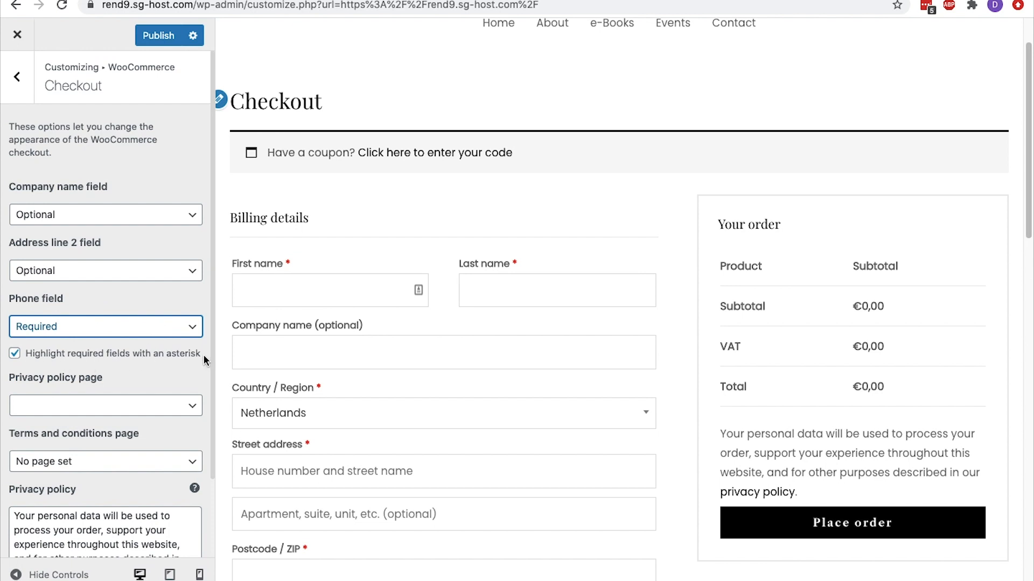
{"action": "scroll", "coordinate": [203, 354], "scroll_direction": "down", "scroll_amount": 3}
{"action": "left_click", "coordinate": [192, 312]}
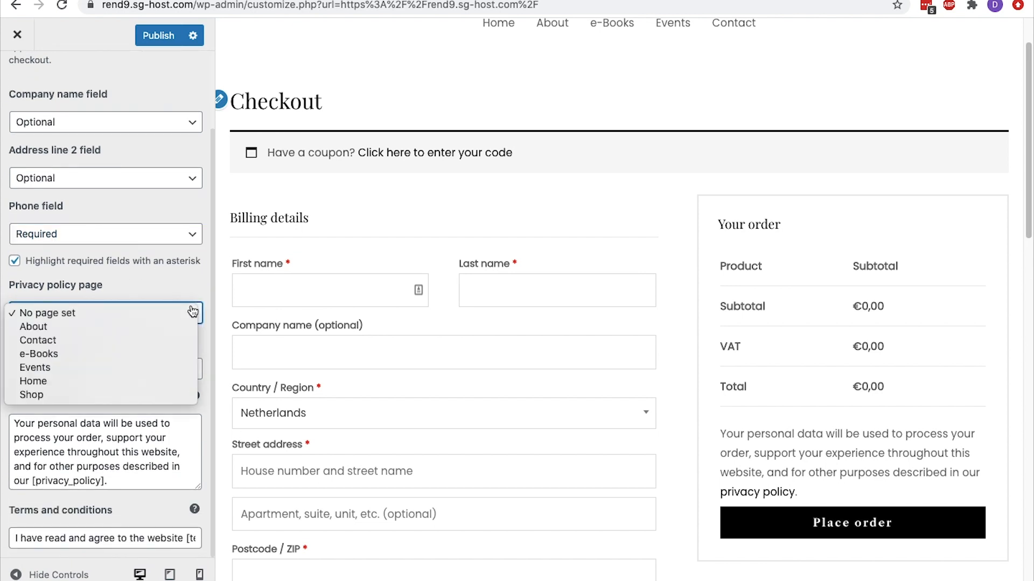
{"action": "left_click", "coordinate": [192, 312]}
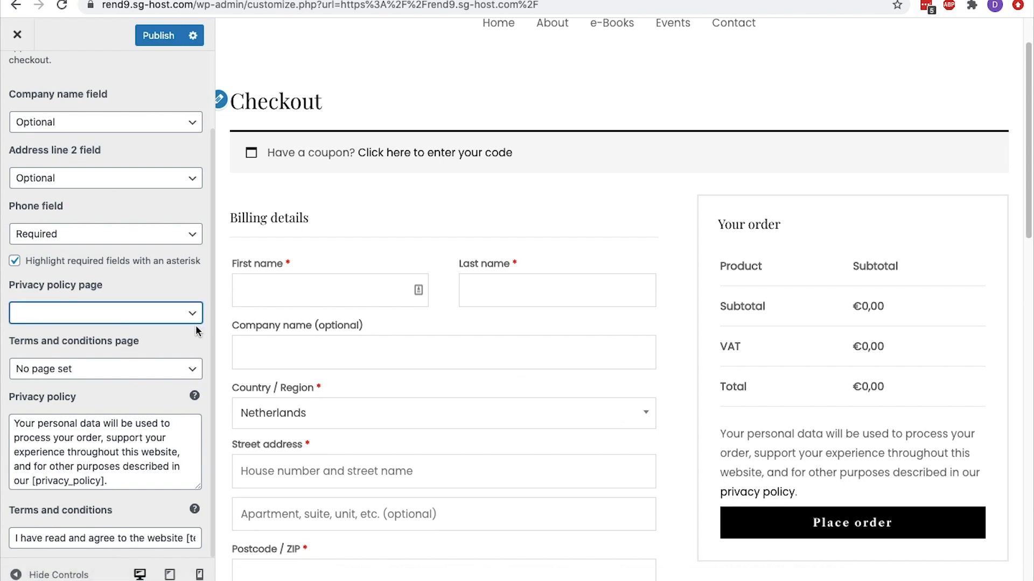
Set the terms and conditions page to About and try the agreement checkbox in the checkout preview
{"action": "left_click", "coordinate": [195, 370]}
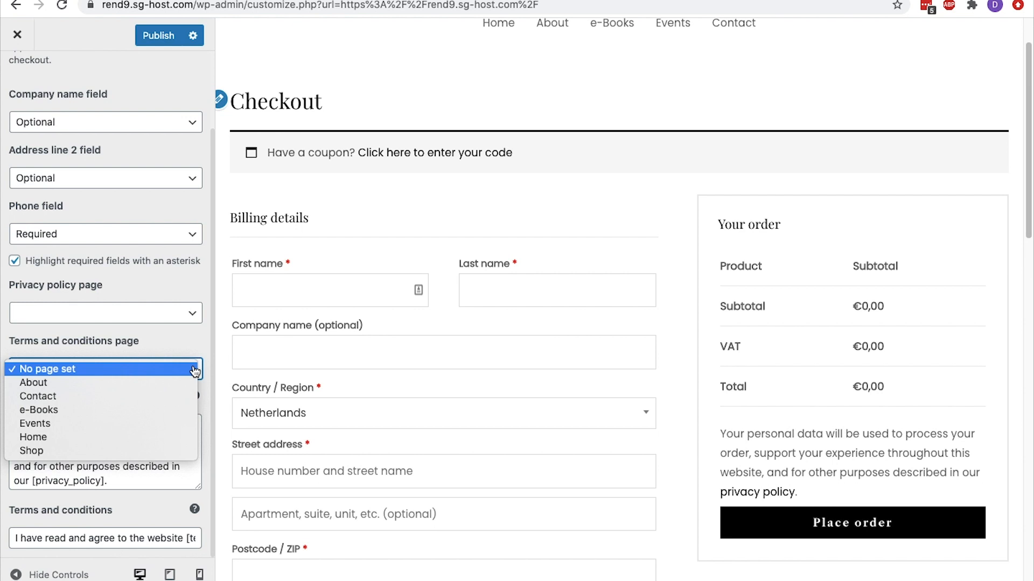
{"action": "left_click", "coordinate": [151, 383]}
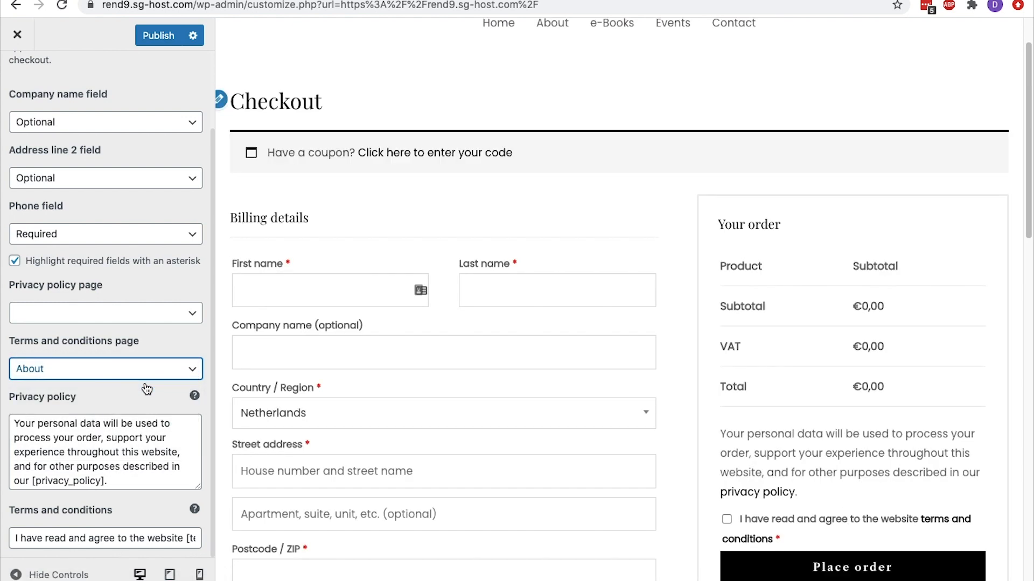
{"action": "scroll", "coordinate": [730, 455], "scroll_direction": "down", "scroll_amount": 3}
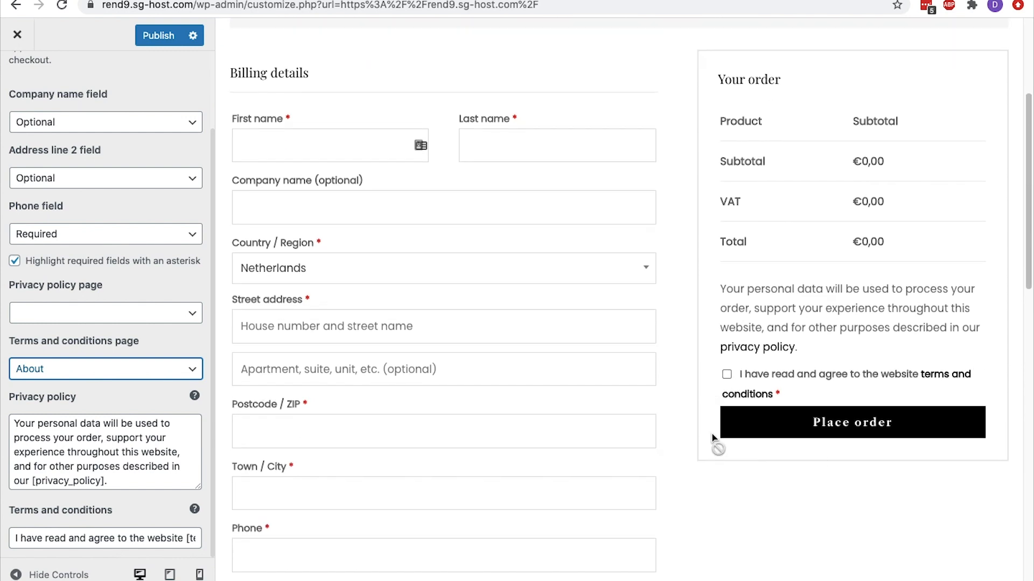
{"action": "left_click", "coordinate": [726, 375]}
{"action": "left_click", "coordinate": [726, 375]}
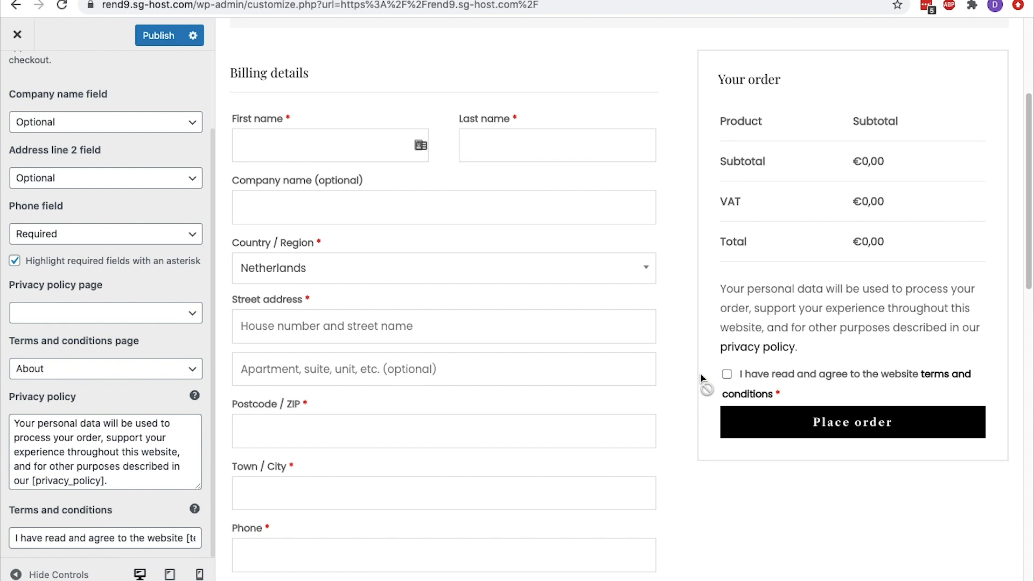
Review the checkout's privacy policy and terms and conditions texts, and publish the checkout settings
{"action": "left_click_drag", "start_coordinate": [117, 483], "coordinate": [14, 426]}
{"action": "left_click", "coordinate": [14, 426]}
{"action": "left_click_drag", "start_coordinate": [16, 539], "coordinate": [192, 540]}
{"action": "scroll", "coordinate": [193, 540], "scroll_direction": "up", "scroll_amount": 3}
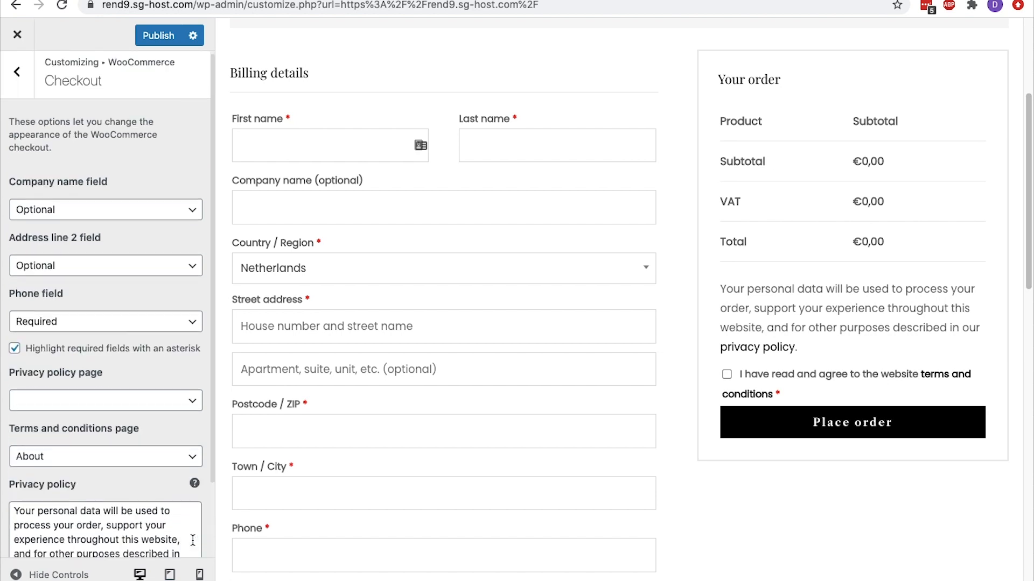
{"action": "left_click", "coordinate": [159, 37]}
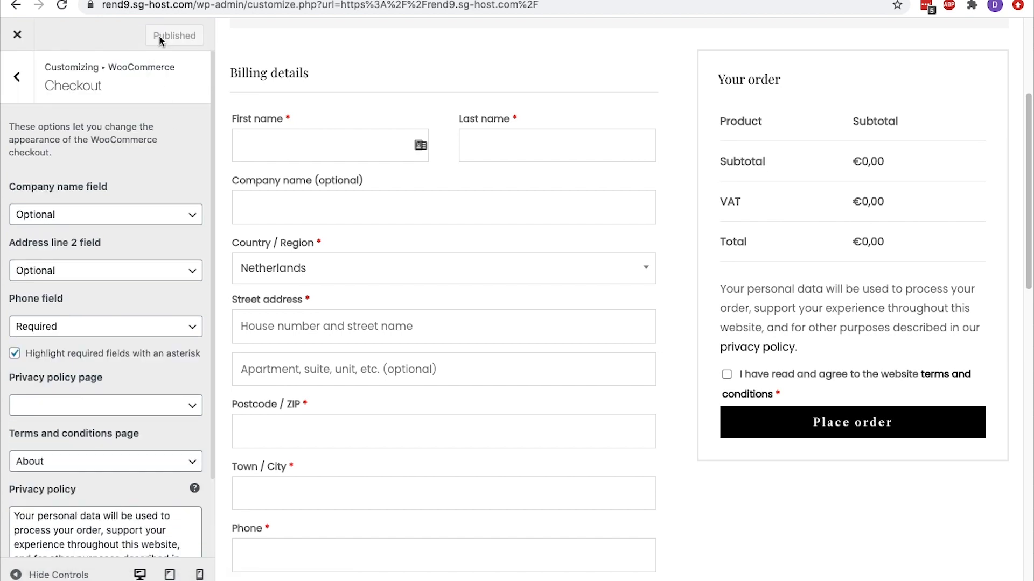
{"action": "scroll", "coordinate": [283, 58], "scroll_direction": "up", "scroll_amount": 4}
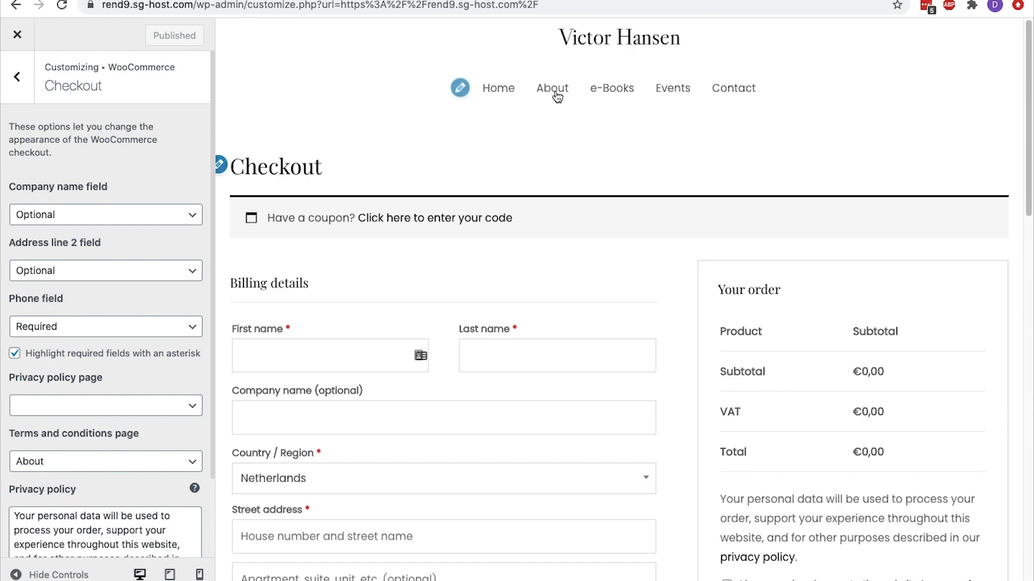
Switch from the WooCommerce settings to the site's navigation menu and remove the e-Books item from it
{"action": "left_click", "coordinate": [17, 77]}
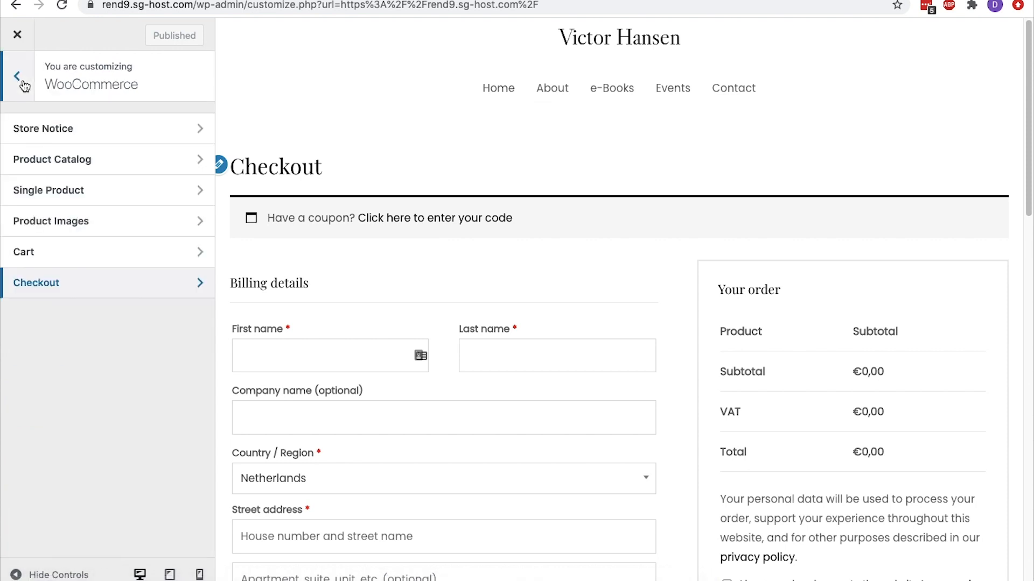
{"action": "left_click", "coordinate": [16, 78]}
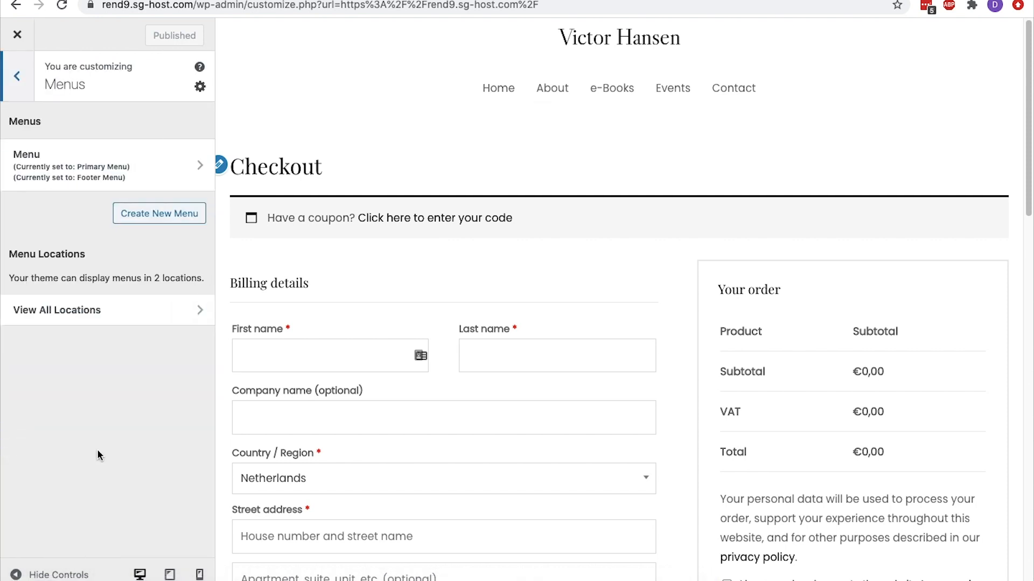
{"action": "left_click", "coordinate": [195, 164]}
{"action": "left_click", "coordinate": [189, 277]}
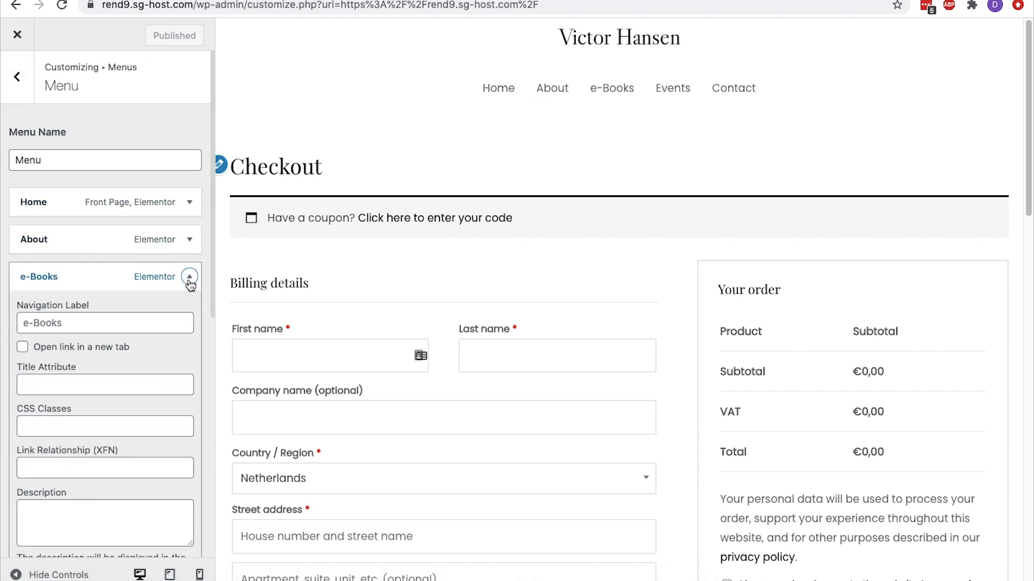
{"action": "scroll", "coordinate": [191, 282], "scroll_direction": "down", "scroll_amount": 3}
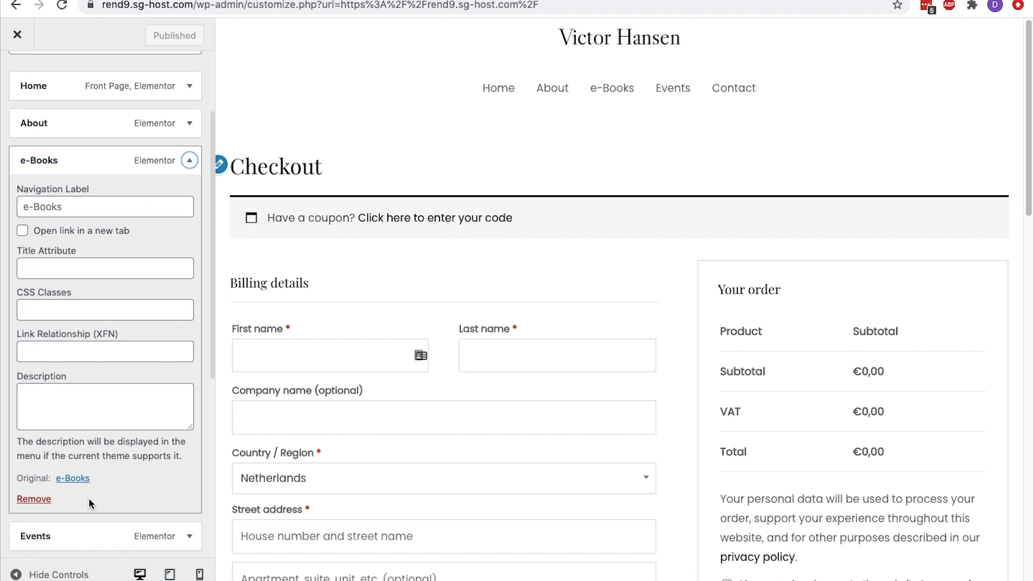
{"action": "left_click", "coordinate": [34, 499]}
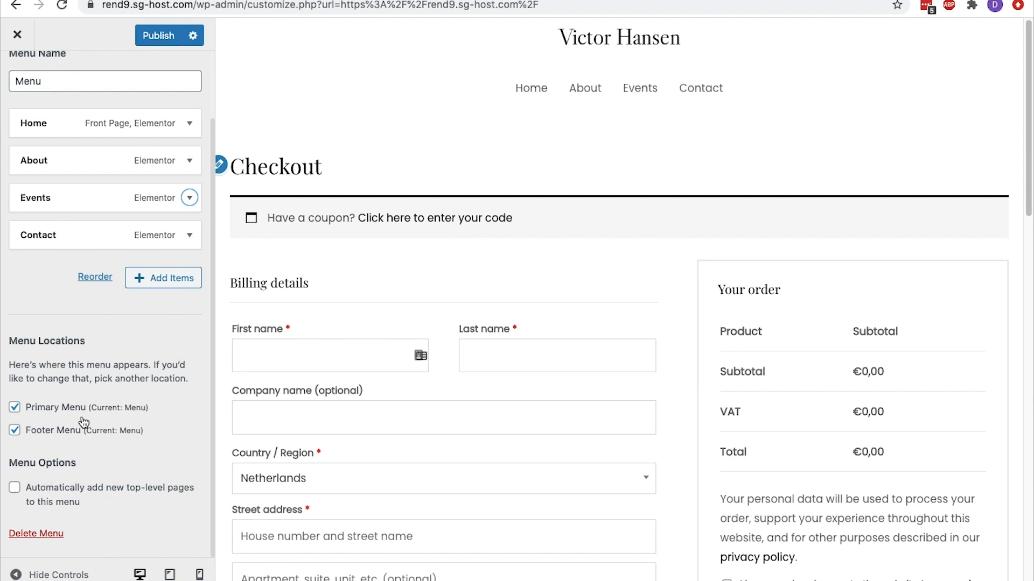
Add the Shop page to the navigation menu directly after Home and publish the menu
{"action": "left_click", "coordinate": [167, 280]}
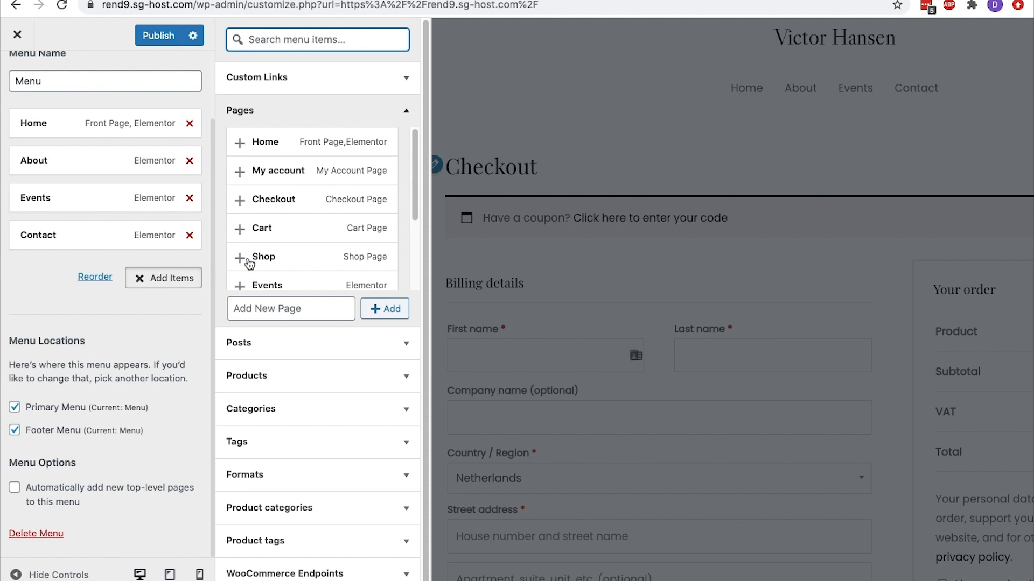
{"action": "scroll", "coordinate": [248, 267], "scroll_direction": "down", "scroll_amount": 4}
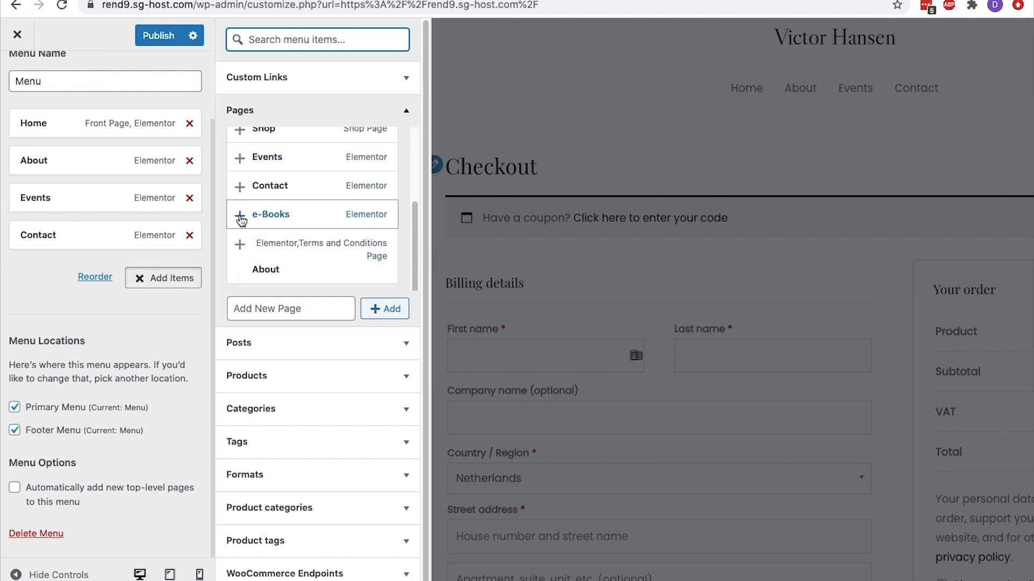
{"action": "scroll", "coordinate": [240, 221], "scroll_direction": "up", "scroll_amount": 2}
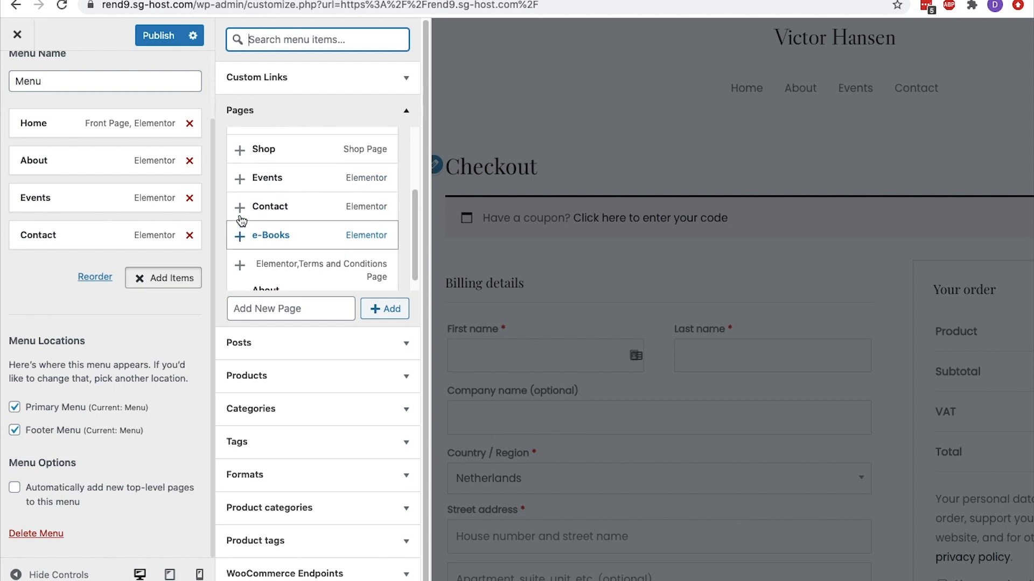
{"action": "left_click", "coordinate": [240, 171]}
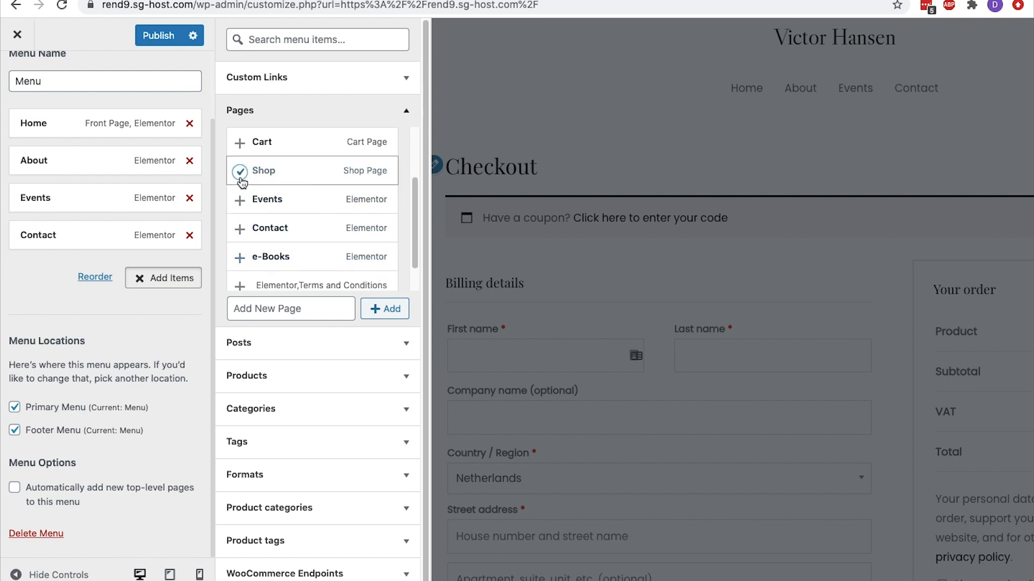
{"action": "left_click_drag", "start_coordinate": [89, 277], "coordinate": [134, 271]}
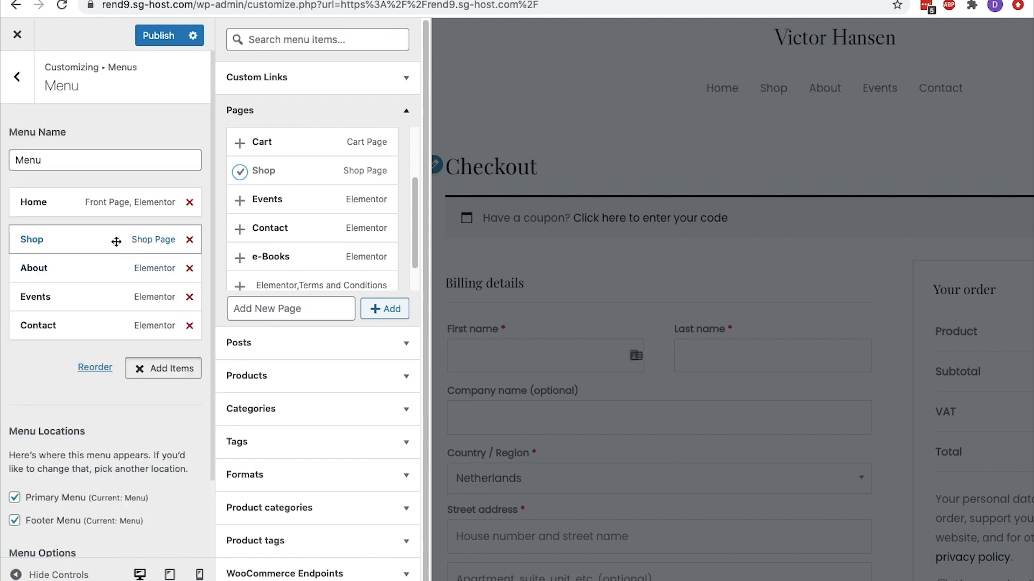
{"action": "left_click", "coordinate": [158, 35]}
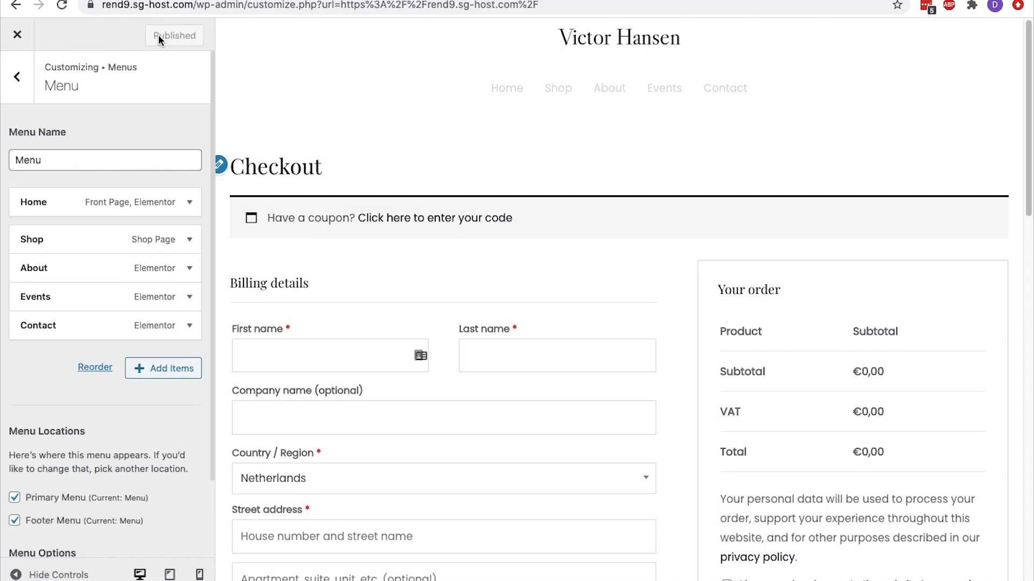
{"action": "left_click", "coordinate": [27, 84]}
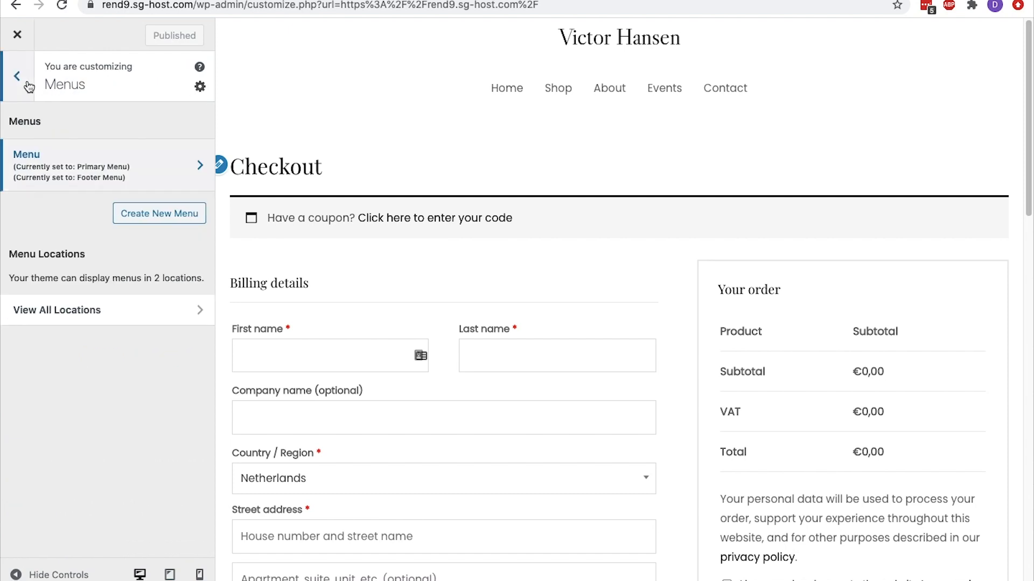
{"action": "left_click", "coordinate": [28, 86]}
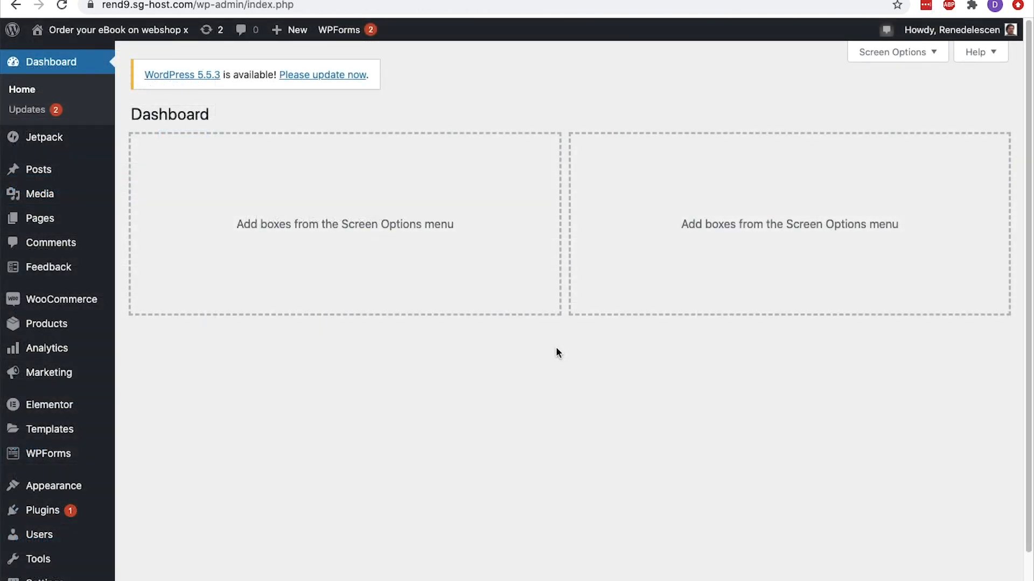
Start a new WooCommerce product from the dashboard and name it "E-book 1"
{"action": "mouse_move", "coordinate": [72, 325]}
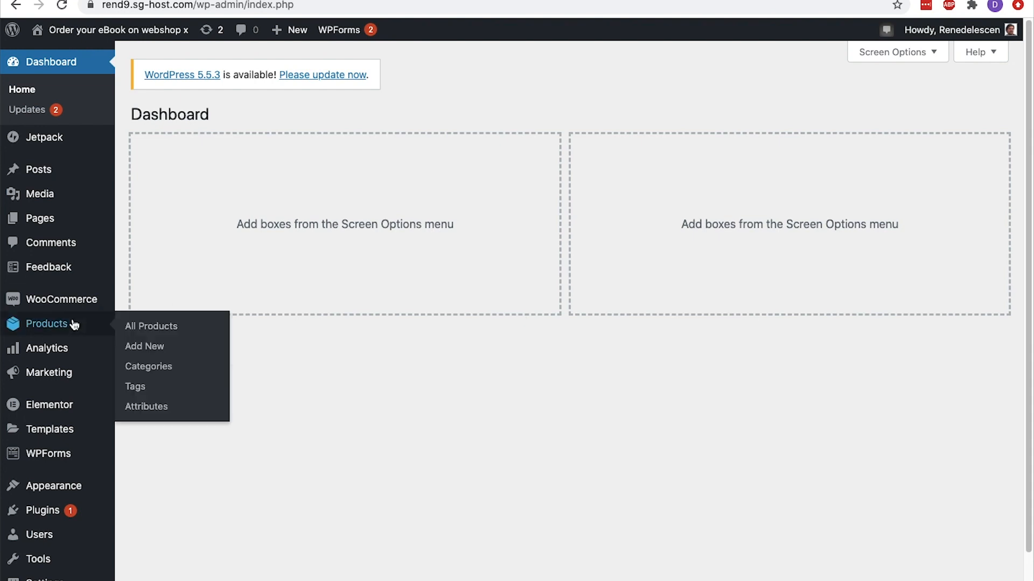
{"action": "left_click", "coordinate": [159, 348]}
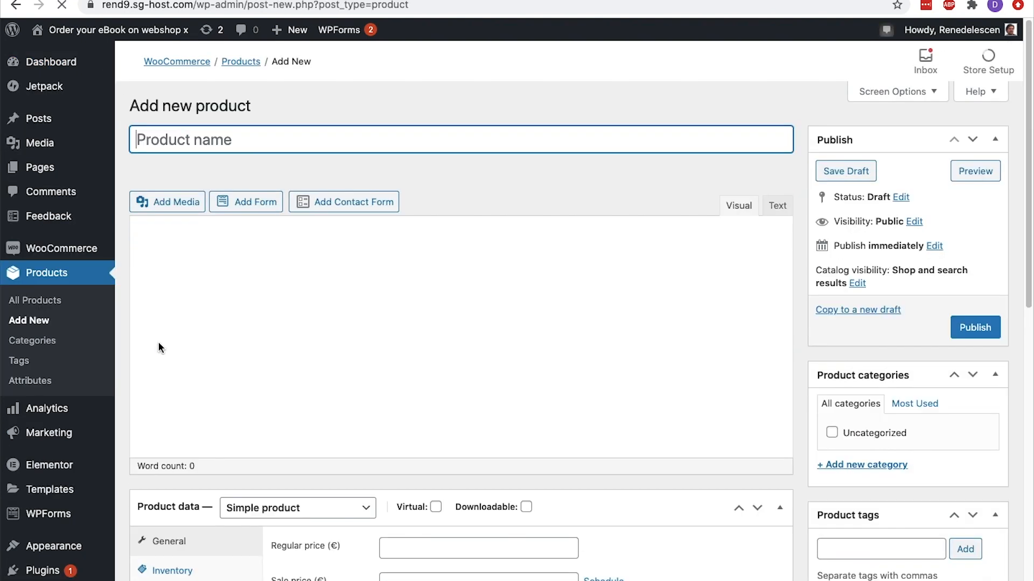
{"action": "type", "text": "E-"}
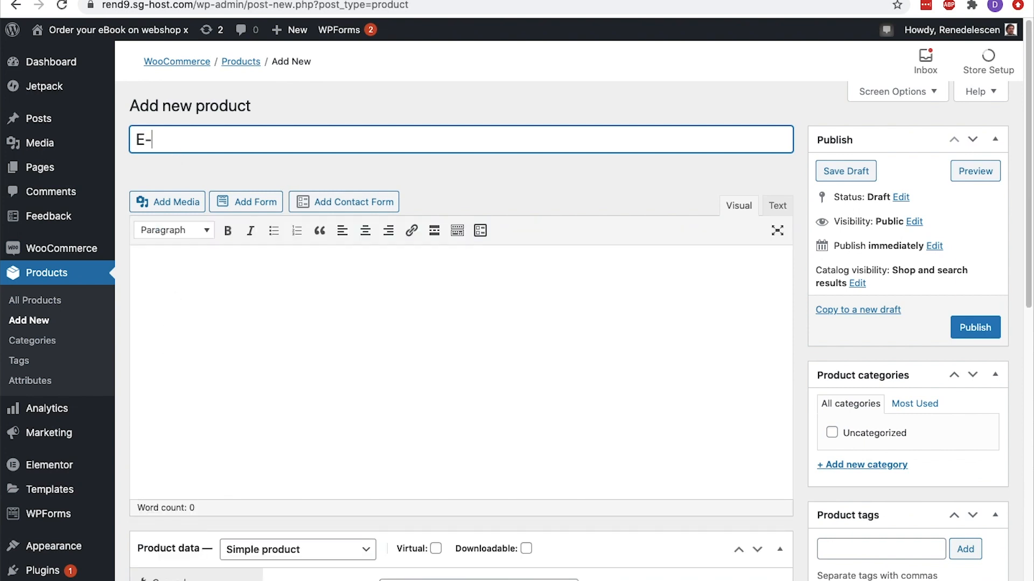
{"action": "type", "text": "book 1"}
Fill the product's main description with two copies of the Lorem ipsum paragraph
{"action": "left_click", "coordinate": [174, 266]}
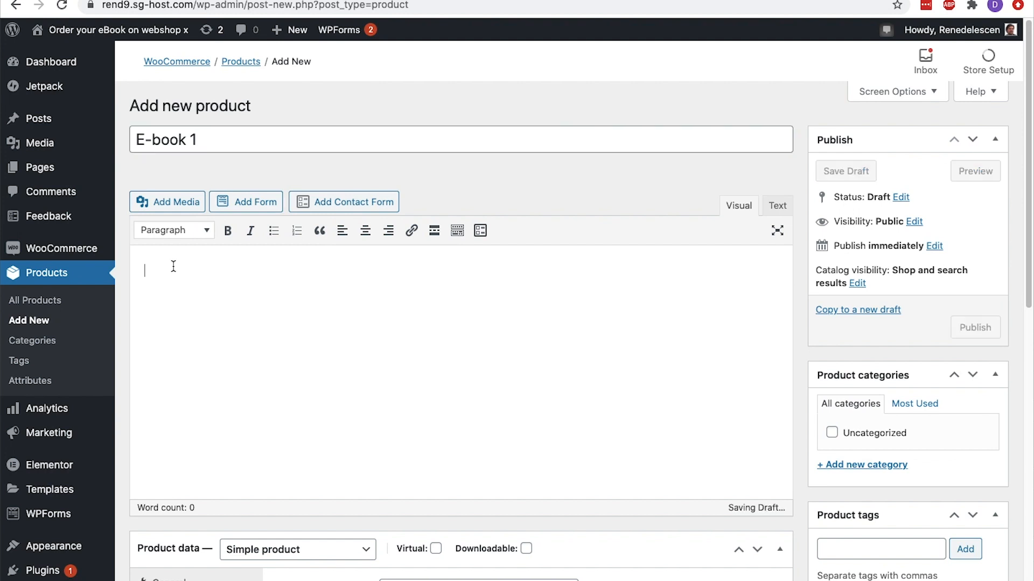
{"action": "type", "text": "Lorem ipsum dolor sit amet, nec no inani definitiones, id ceteros definitiones ius. Ad sit hinc vocibus phaedrum, mel eros laudem meliore ei. Magna graecis constituto ei eam, at eum quem conceptam. Explicari intellegebat te est, ea inani sanctus sed."}
{"action": "key", "text": "Return"}
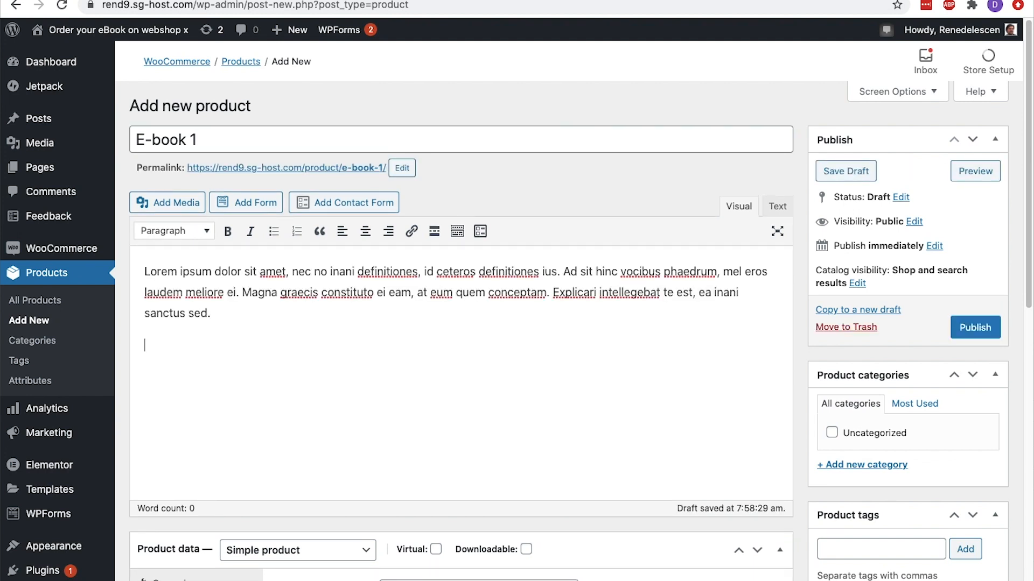
{"action": "type", "text": "Lorem ipsum dolor sit amet, nec no inani definitiones, id ceteros definitiones ius. Ad sit hinc vocibus phaedrum, mel eros laudem meliore ei. Magna graecis constituto ei eam, at eum quem conceptam. Explicari intellegebat te est, ea inani sanctus sed."}
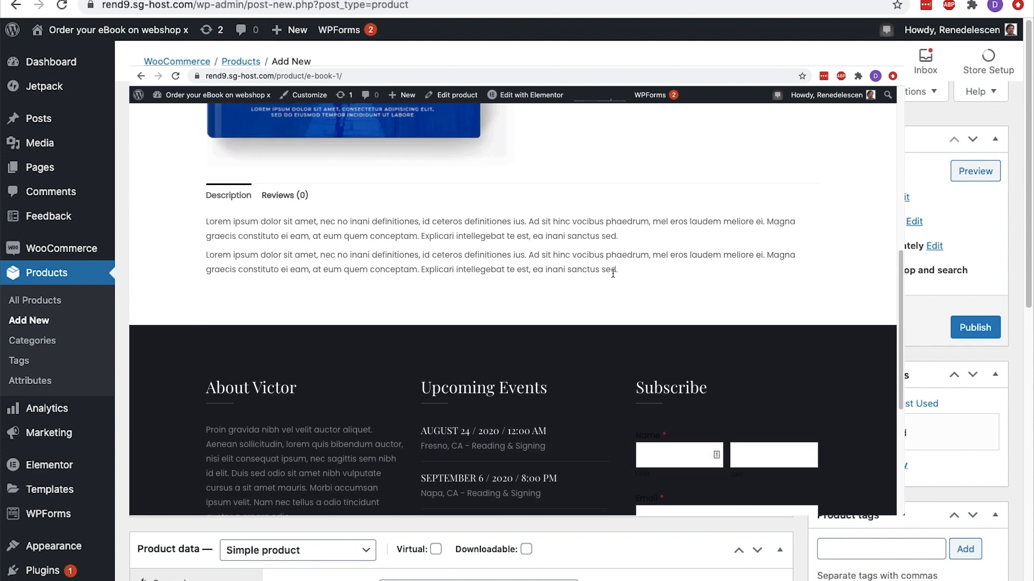
Paste the instructions on downloading and opening the Word documents after payment into the product short description
{"action": "scroll", "coordinate": [377, 323], "scroll_direction": "down", "scroll_amount": 10}
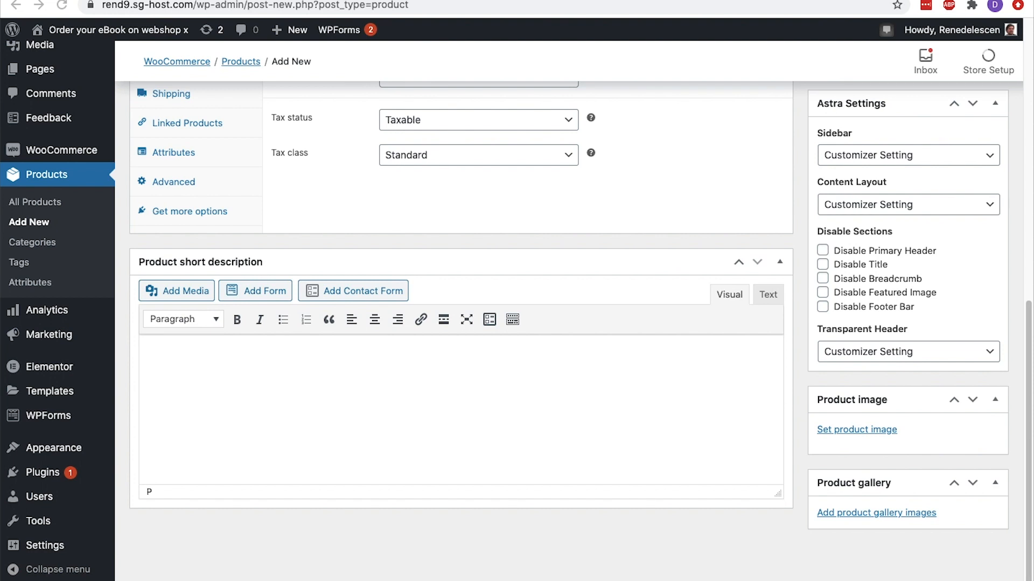
{"action": "left_click", "coordinate": [154, 345]}
{"action": "type", "text": "After payment, you can download the Word documents on our page and through an email sent to your email account. Don’t have Word? Upload the received Word documents to Google Docs. Enter docs.google.com into your browser and login your Google account. Select the ‘+’ icon (Start a new document) > Click on file in your left upper screen and open the Word document. If it still doesn’t work, you can try a free trial version for Mac and Windows: http://products.office.com/en-us/try"}
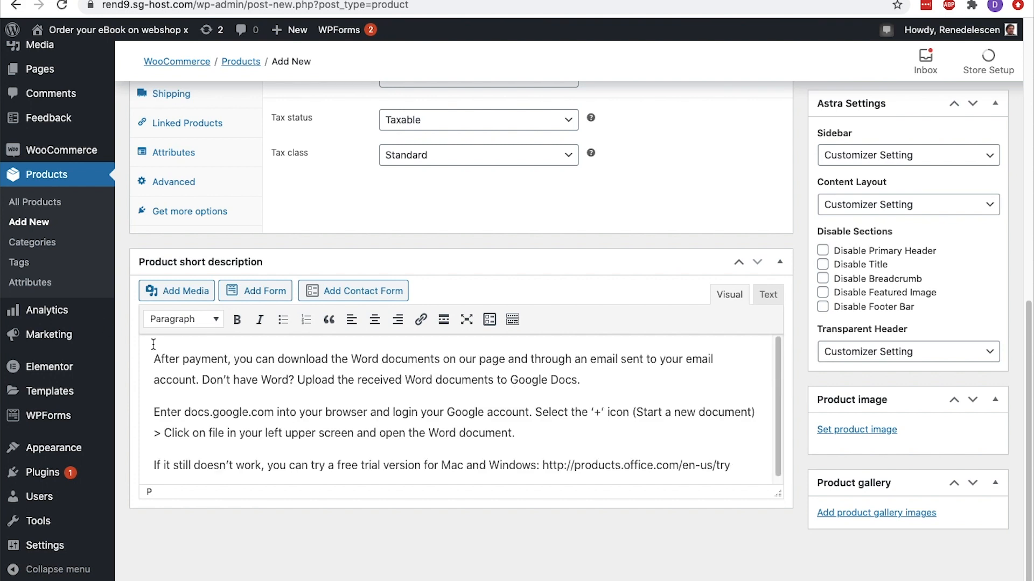
Keep the product type as Simple product and mark it as both Virtual and Downloadable
{"action": "scroll", "coordinate": [153, 345], "scroll_direction": "up", "scroll_amount": 5}
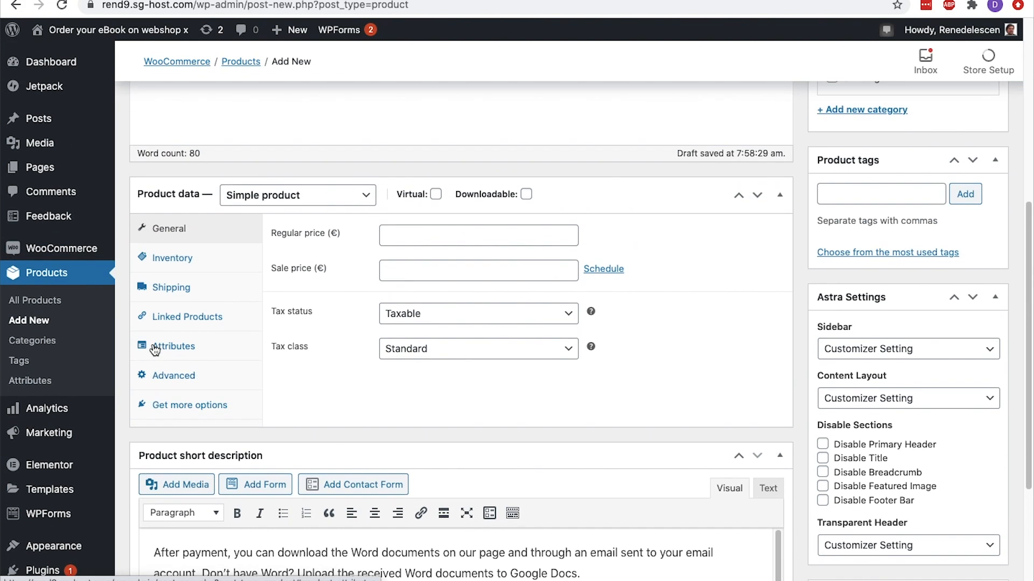
{"action": "left_click", "coordinate": [356, 198]}
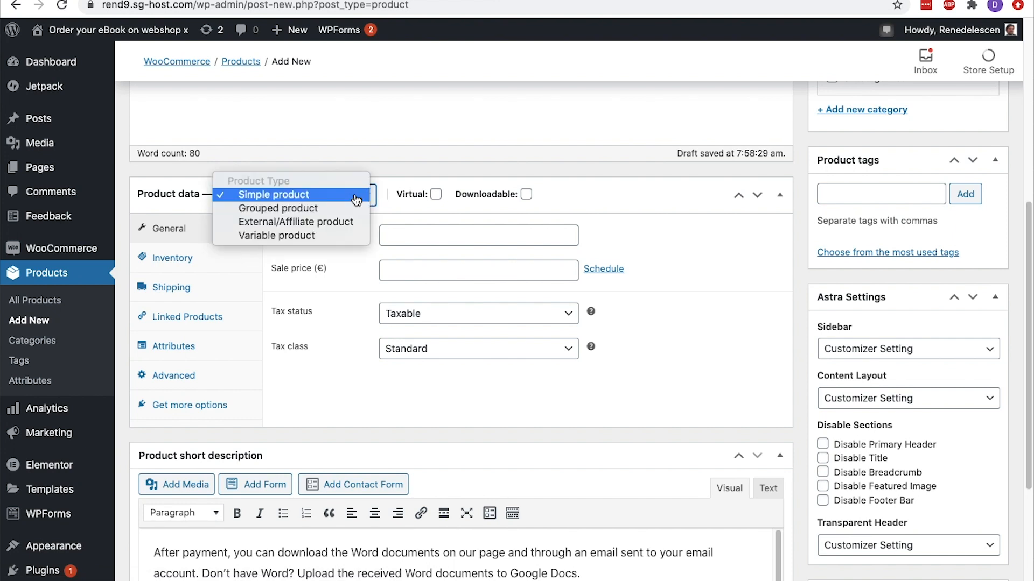
{"action": "left_click", "coordinate": [356, 196]}
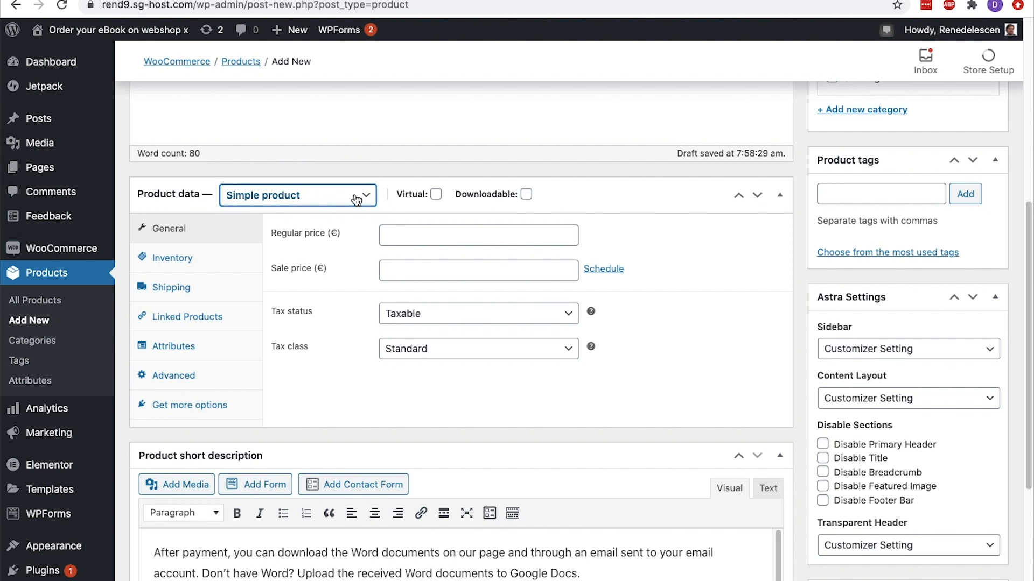
{"action": "left_click", "coordinate": [436, 194]}
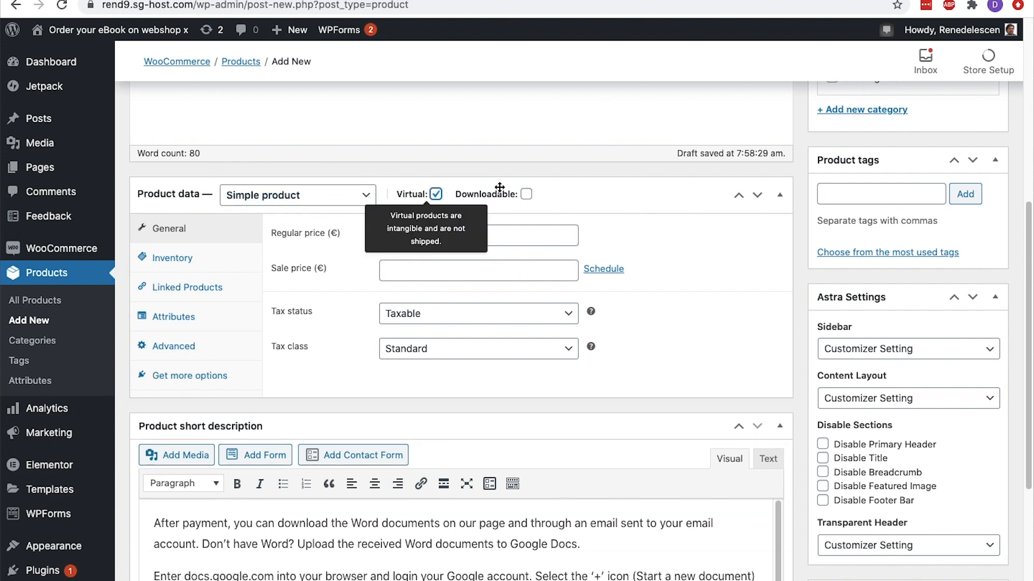
{"action": "left_click", "coordinate": [526, 194]}
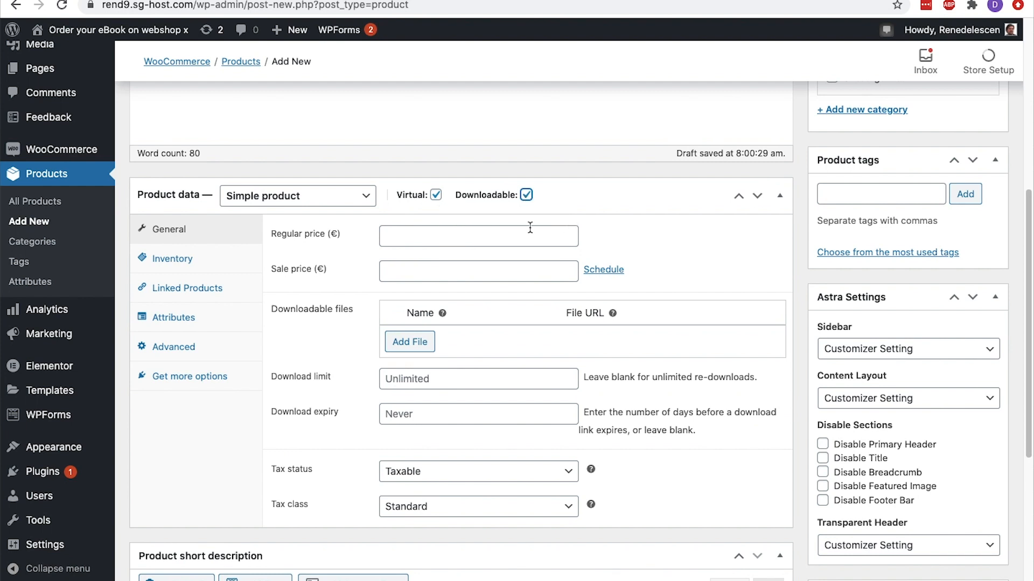
Set the product's regular price to 50 euros and its sale price to 30 euros
{"action": "left_click", "coordinate": [478, 237]}
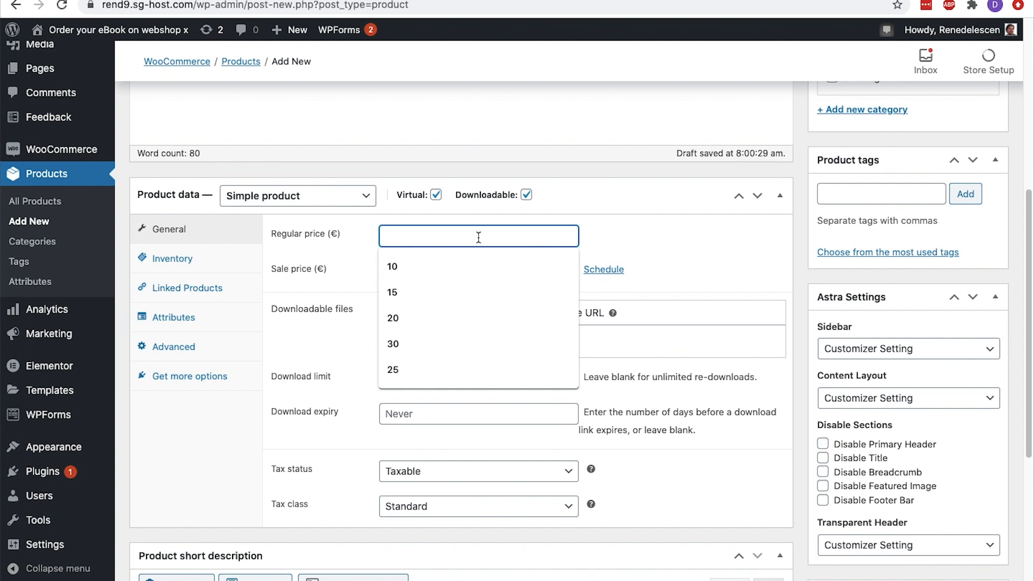
{"action": "type", "text": "50"}
{"action": "key", "text": "Tab"}
{"action": "type", "text": "30"}
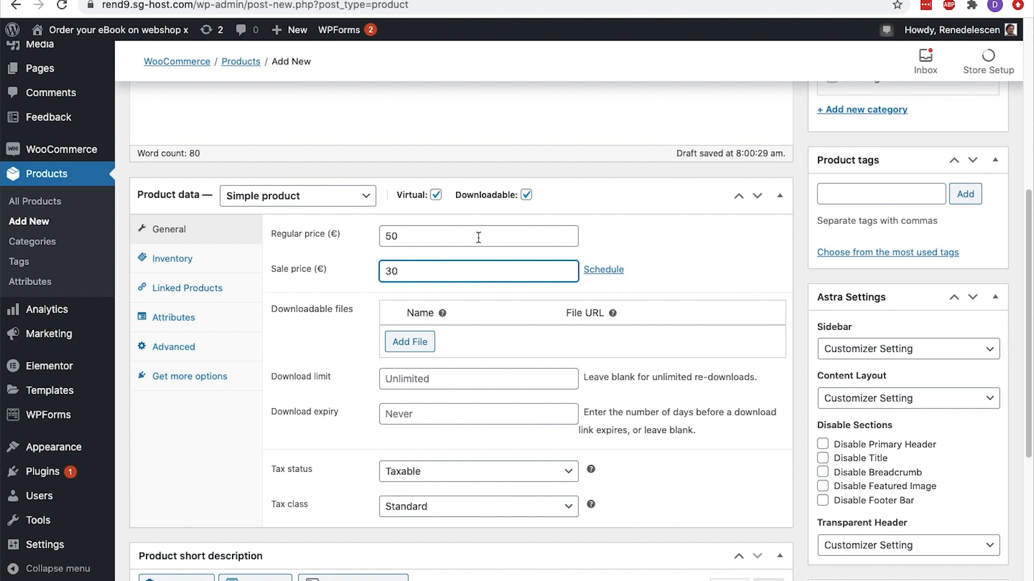
Add a downloadable file entry named "e book 1", upload the e-book's file and insert its URL
{"action": "left_click", "coordinate": [397, 342]}
{"action": "left_click", "coordinate": [422, 311]}
{"action": "type", "text": "e book 1"}
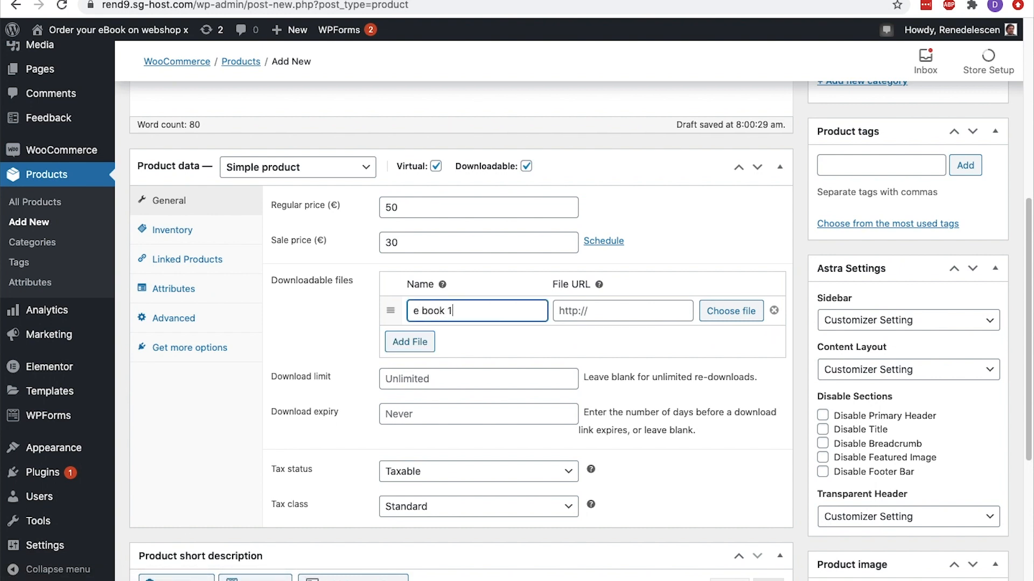
{"action": "left_click", "coordinate": [729, 311]}
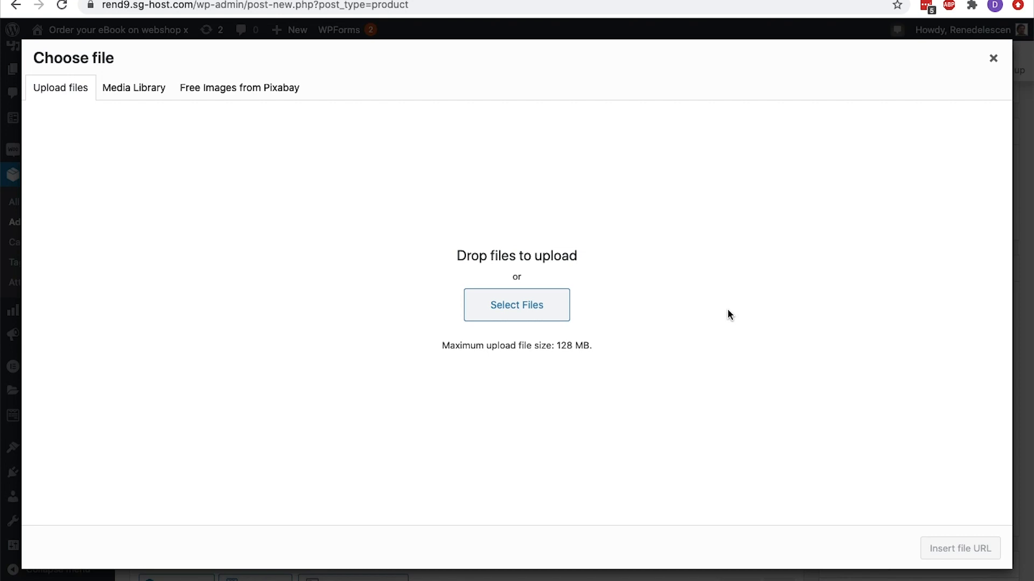
{"action": "left_click", "coordinate": [542, 306]}
{"action": "left_click", "coordinate": [448, 125]}
{"action": "left_click", "coordinate": [770, 334]}
{"action": "left_click", "coordinate": [969, 548]}
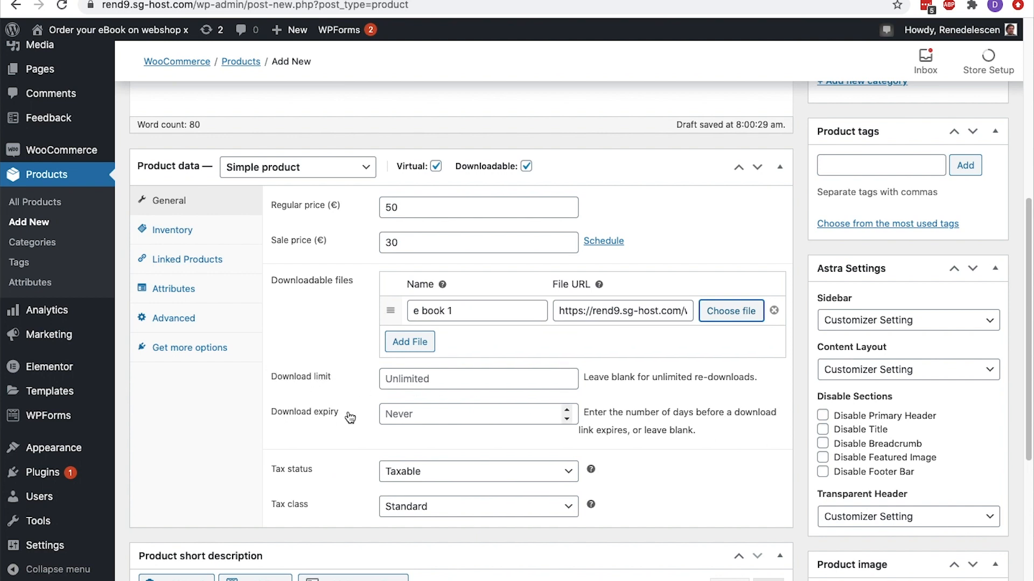
{"action": "scroll", "coordinate": [350, 418], "scroll_direction": "down", "scroll_amount": 2}
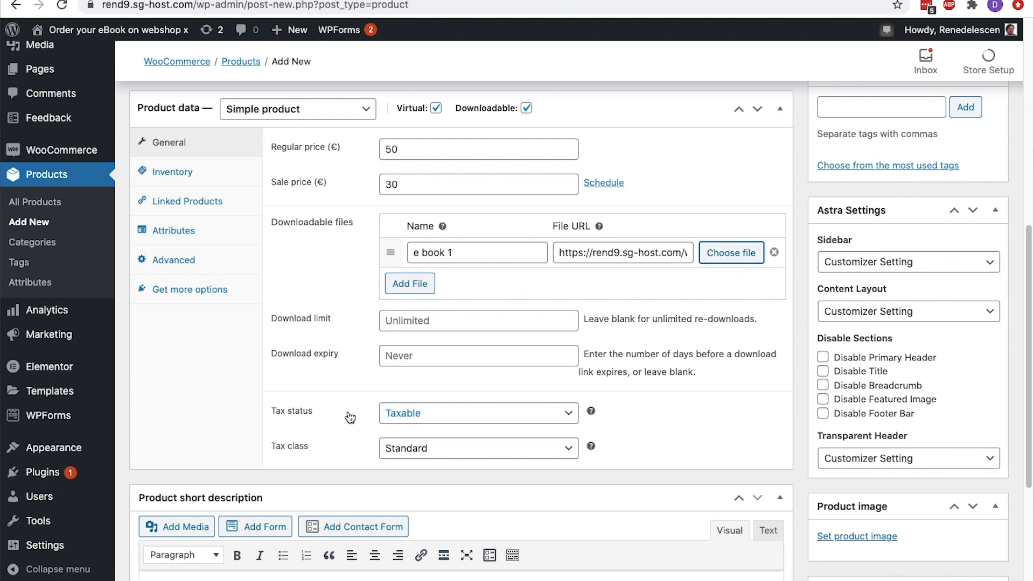
Check the tax status and tax class options, keeping the product as Taxable with the Standard class
{"action": "left_click", "coordinate": [564, 417]}
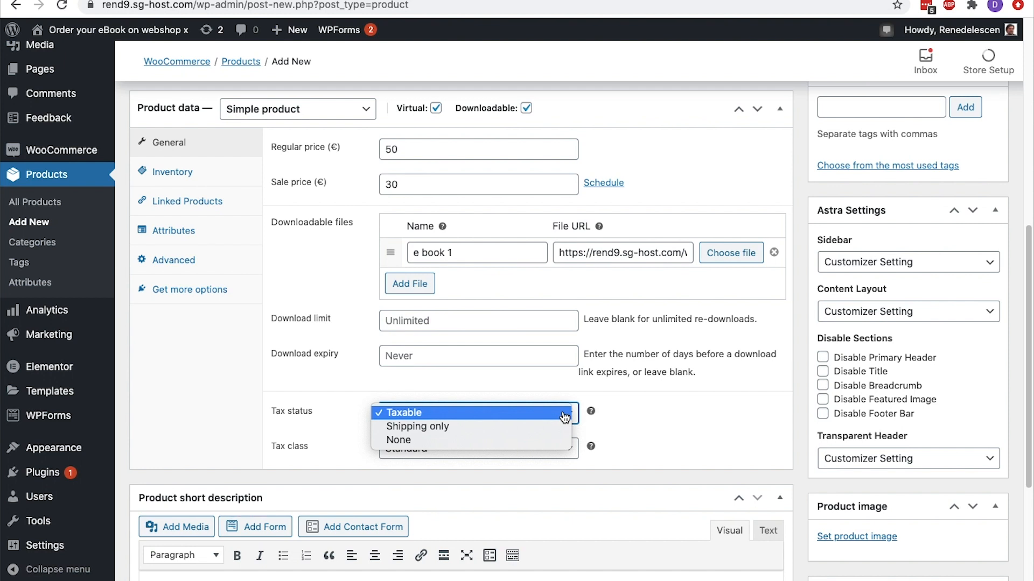
{"action": "left_click", "coordinate": [565, 417]}
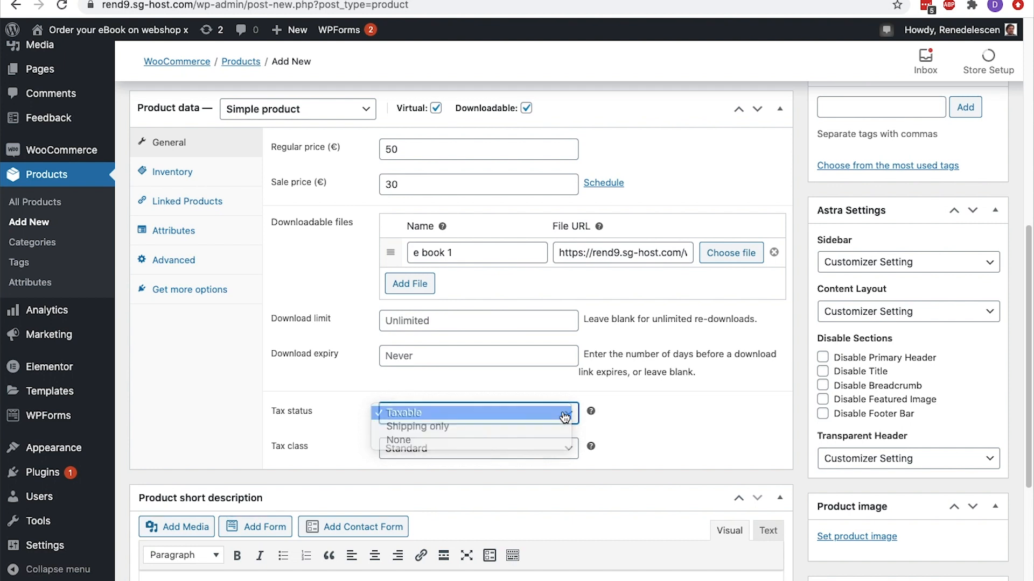
{"action": "left_click", "coordinate": [566, 449]}
{"action": "left_click", "coordinate": [566, 448]}
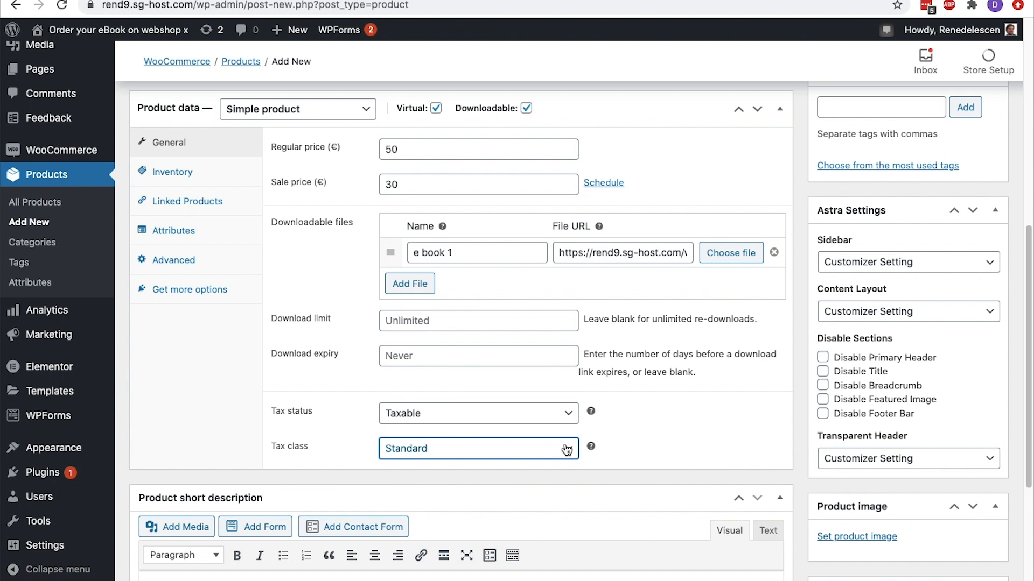
Look through the product's inventory, linked products and attributes settings
{"action": "left_click", "coordinate": [216, 172]}
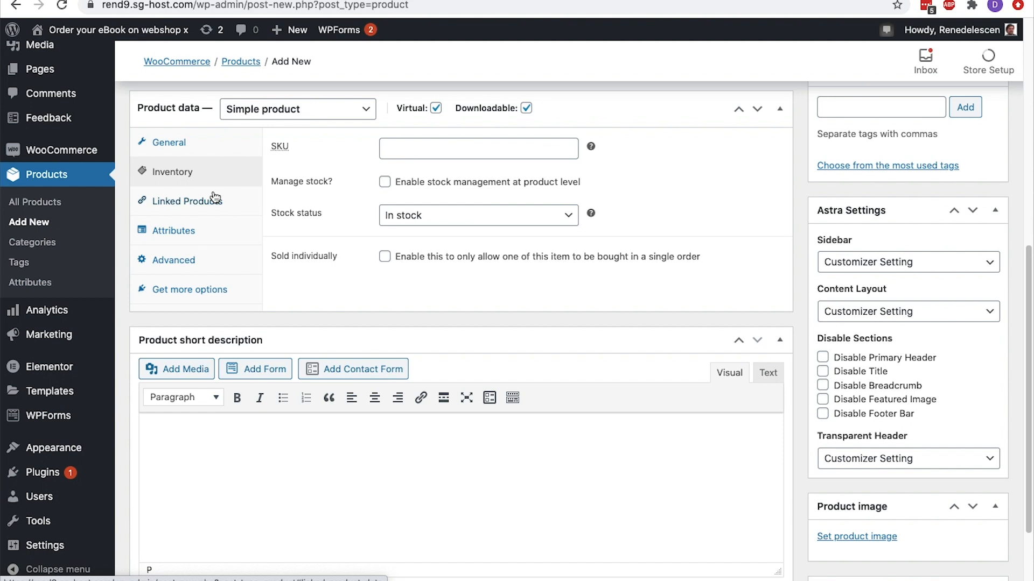
{"action": "left_click", "coordinate": [216, 198]}
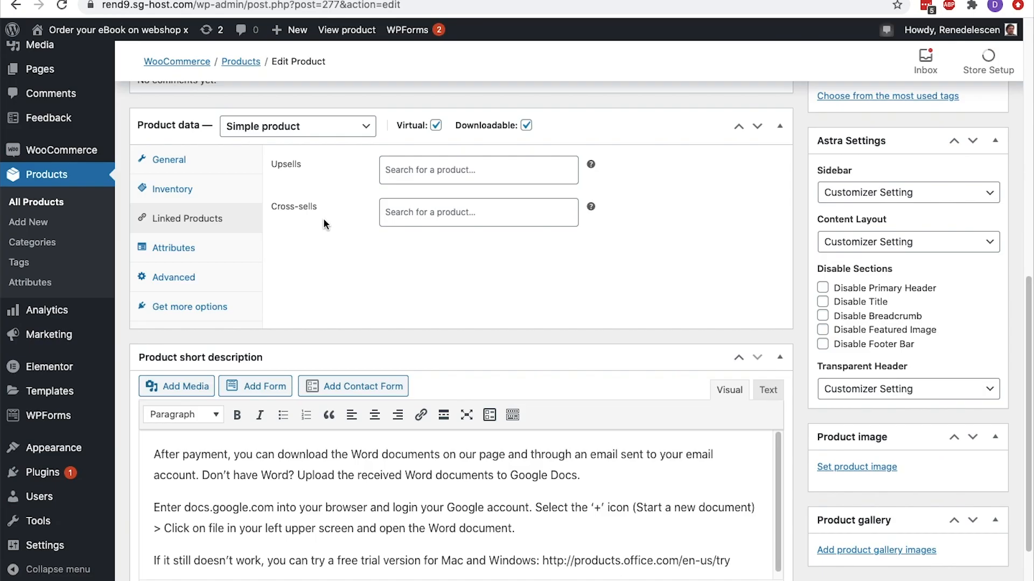
{"action": "left_click", "coordinate": [192, 247]}
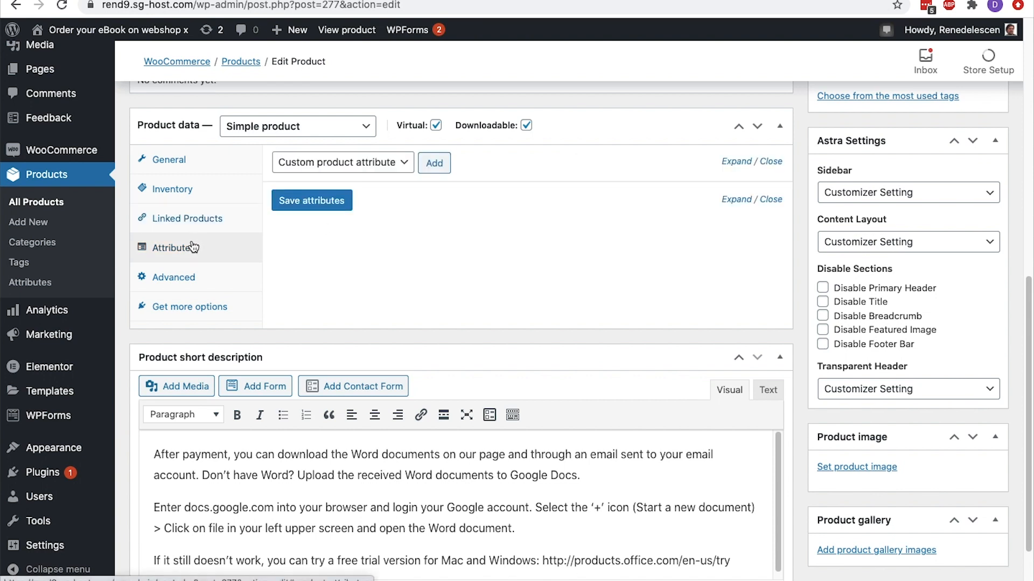
Enter the purchase note "Thank you for purchasing this e-book." in the product's advanced settings
{"action": "left_click", "coordinate": [188, 282]}
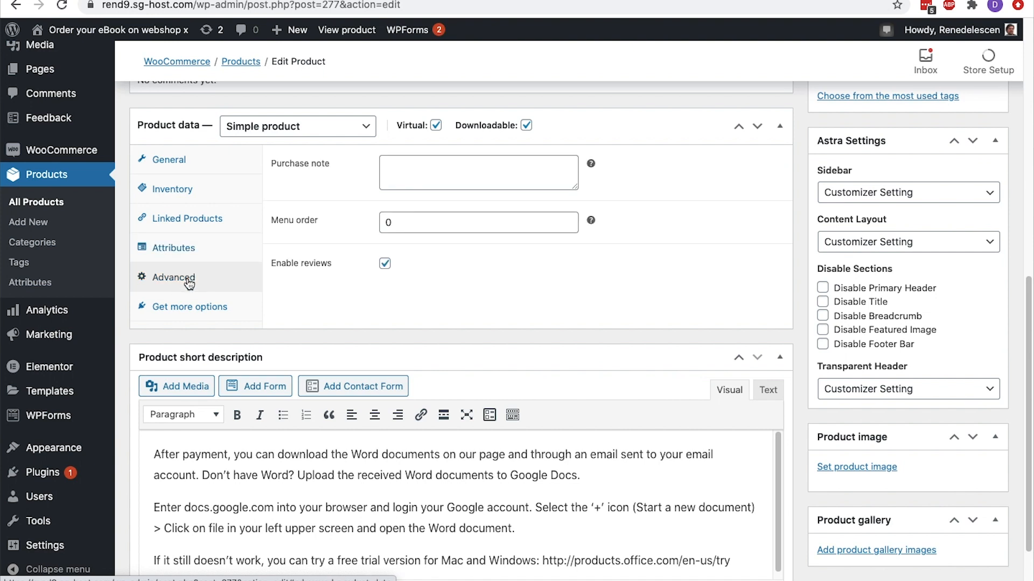
{"action": "left_click", "coordinate": [447, 161]}
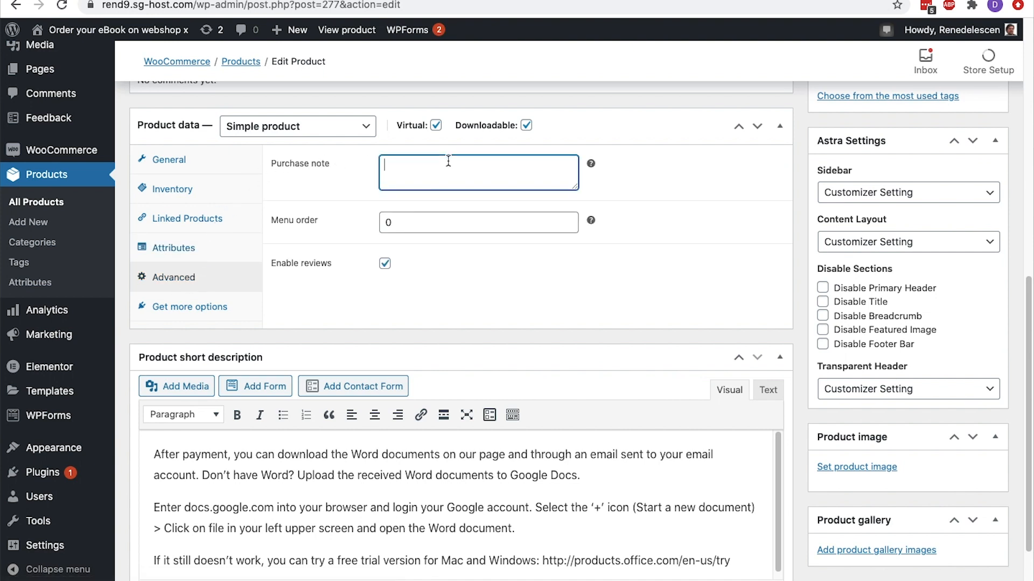
{"action": "type", "text": "Thank you for purchasing this e-book"}
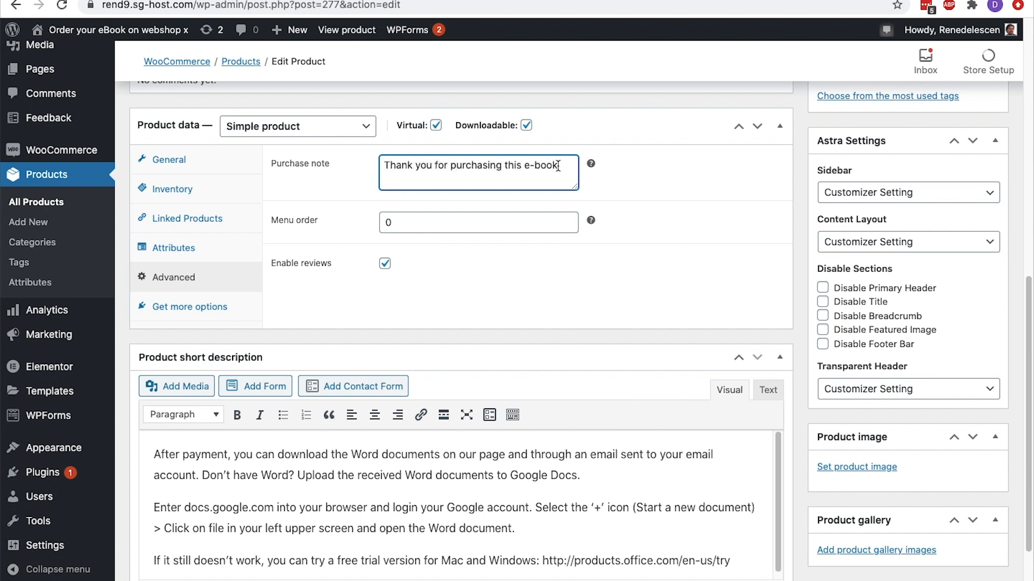
{"action": "type", "text": "."}
Create a new product category named "Business" for this product
{"action": "scroll", "coordinate": [834, 243], "scroll_direction": "up", "scroll_amount": 6}
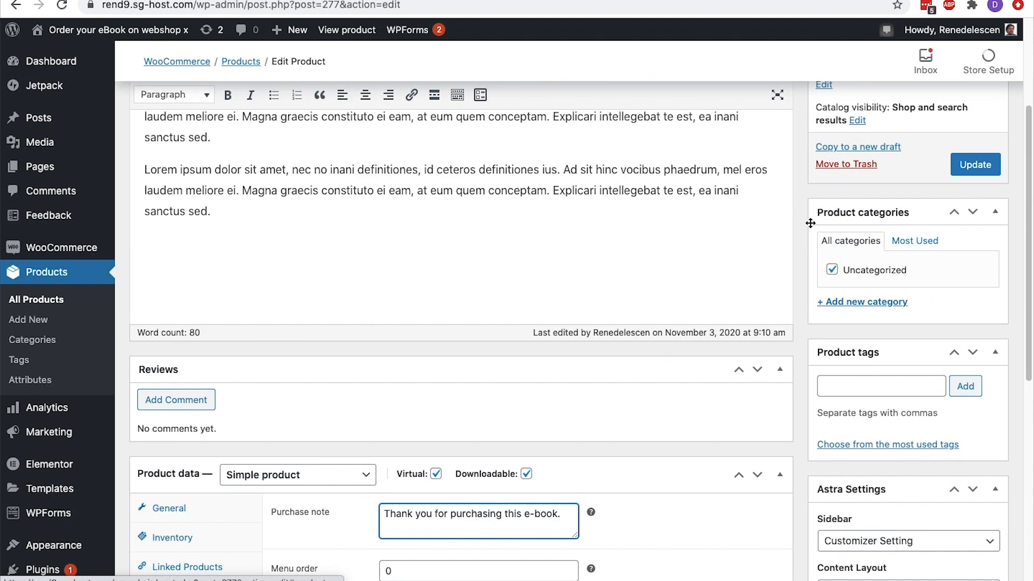
{"action": "left_click", "coordinate": [885, 299]}
{"action": "type", "text": "Art"}
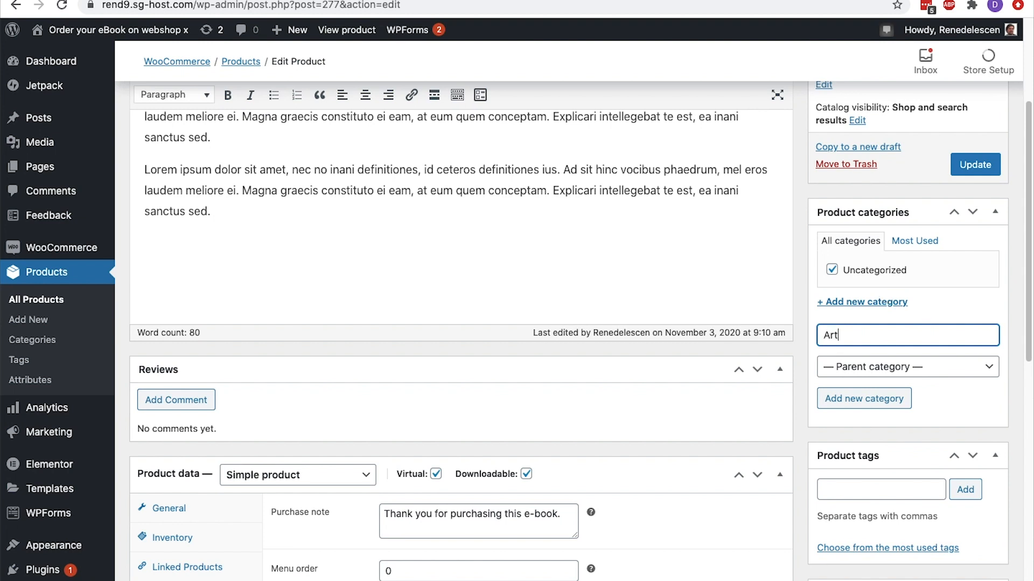
{"action": "key", "text": "super+a"}
{"action": "type", "text": "Cooking"}
{"action": "key", "text": "super+a"}
{"action": "type", "text": "Business"}
{"action": "left_click", "coordinate": [873, 397]}
Add the product tags "Word document" and "PDF"
{"action": "scroll", "coordinate": [872, 398], "scroll_direction": "down", "scroll_amount": 3}
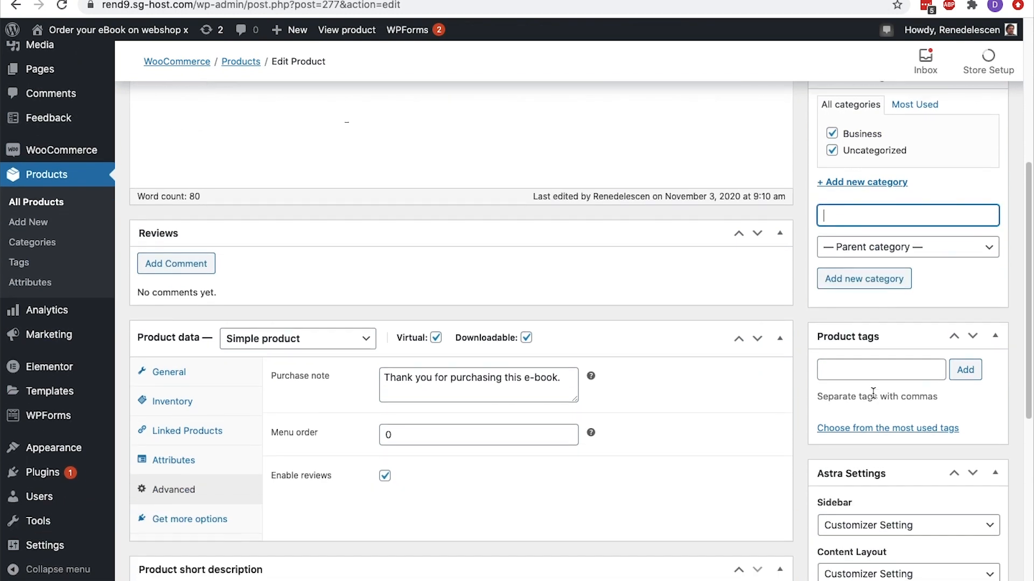
{"action": "left_click", "coordinate": [869, 371]}
{"action": "type", "text": "start-up"}
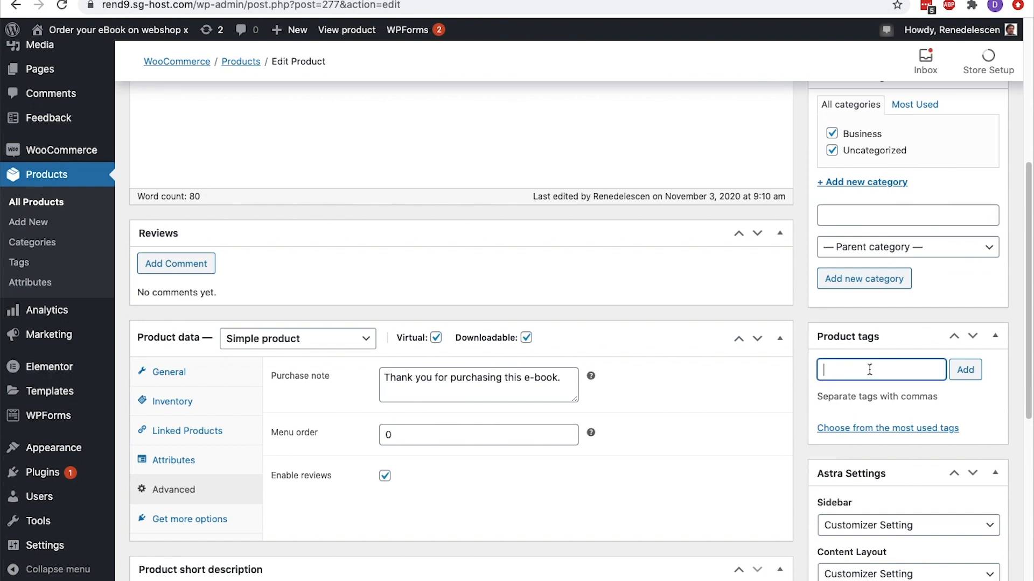
{"action": "key", "text": "ctrl+a"}
{"action": "type", "text": "Investing"}
{"action": "key", "text": "ctrl+a"}
{"action": "type", "text": "Word document"}
{"action": "key", "text": "Return"}
{"action": "type", "text": "PDF"}
{"action": "left_click", "coordinate": [960, 371]}
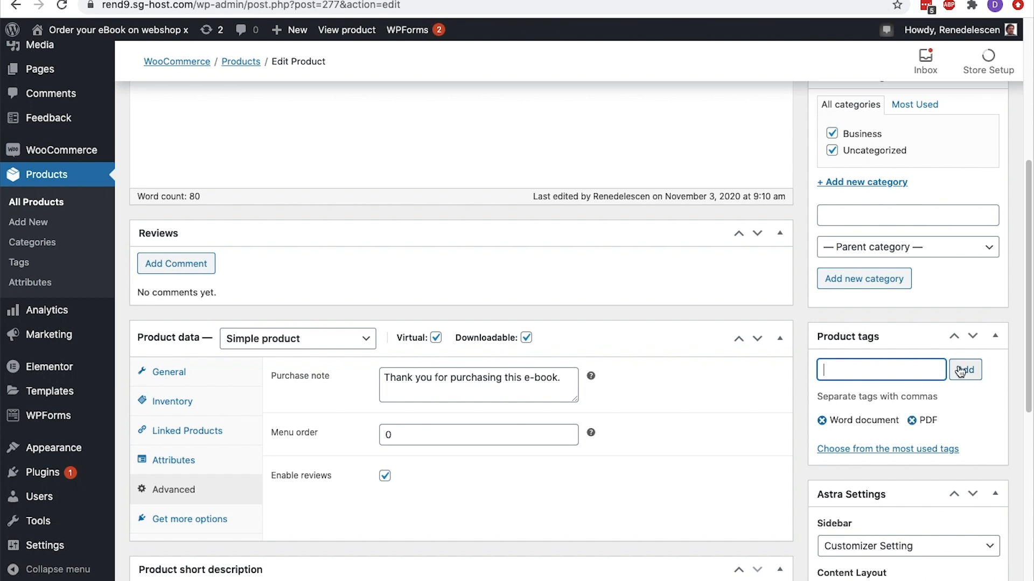
In the product's Astra settings, set the sidebar to No Sidebar and the content layout to Boxed
{"action": "scroll", "coordinate": [960, 371], "scroll_direction": "down", "scroll_amount": 5}
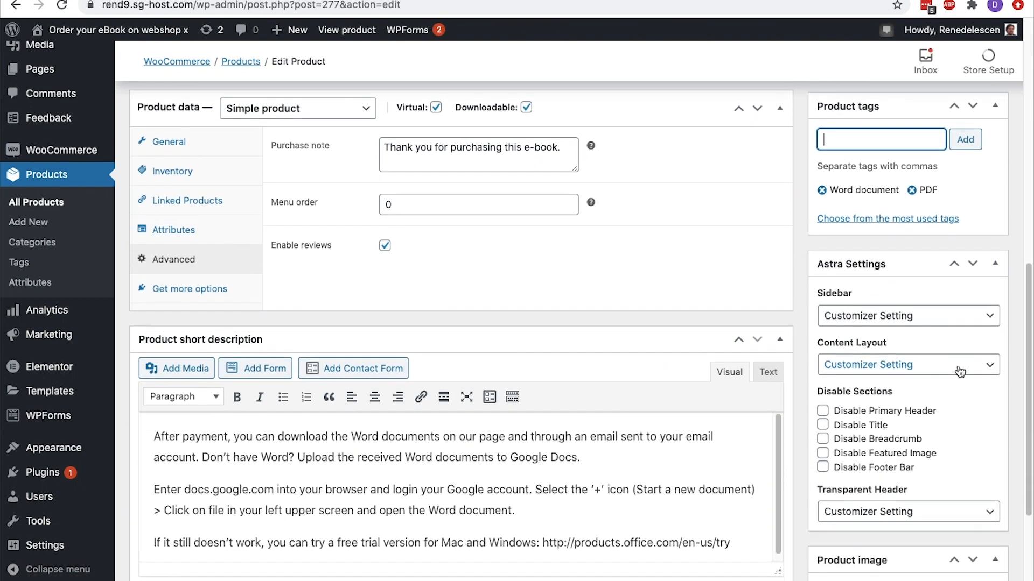
{"action": "left_click", "coordinate": [895, 317]}
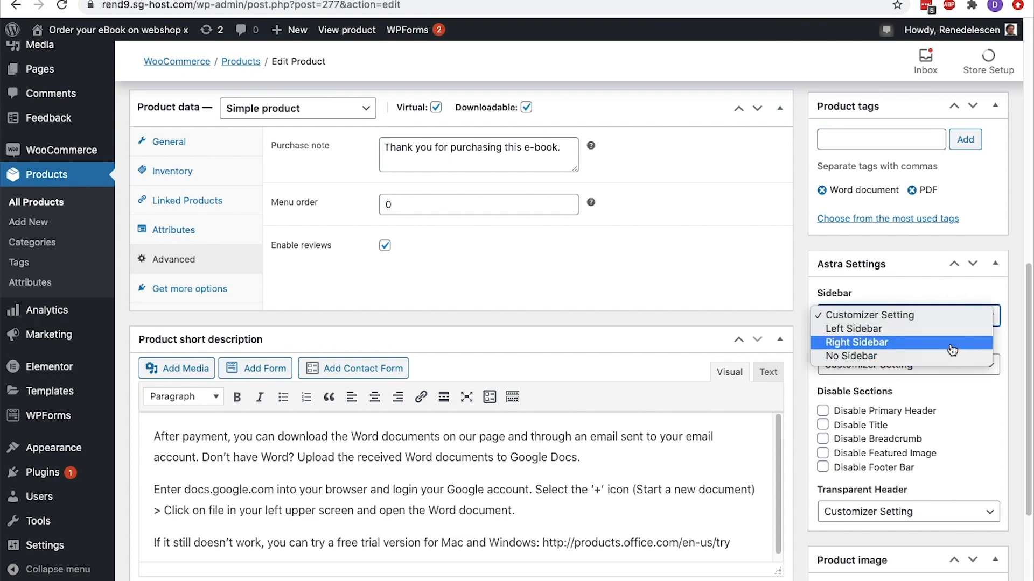
{"action": "left_click", "coordinate": [891, 356]}
{"action": "left_click", "coordinate": [946, 366]}
{"action": "left_click", "coordinate": [946, 379]}
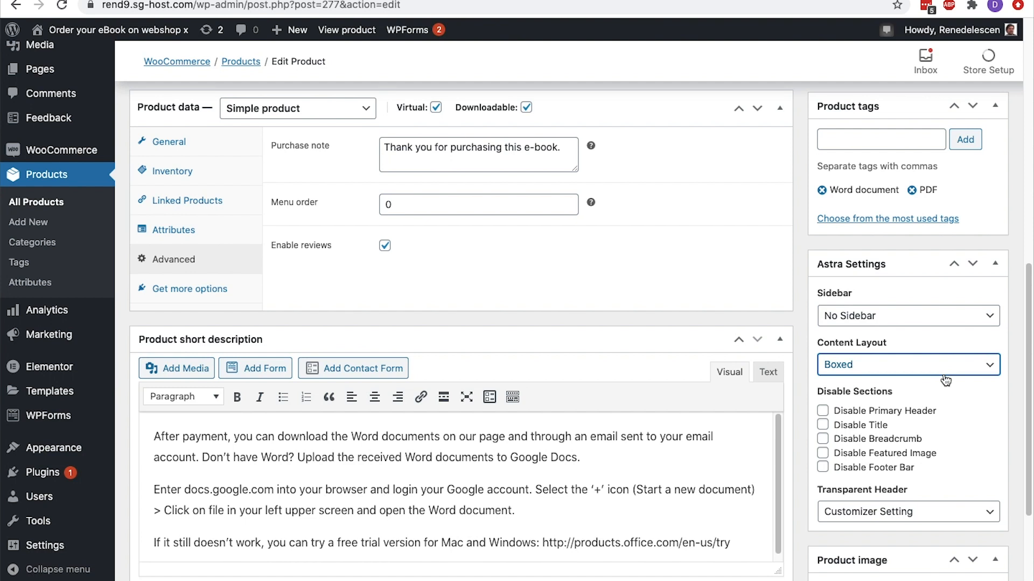
Set the blue book cover, book-06-free-img.png, from the media library as the product image after checking its title and alt text
{"action": "scroll", "coordinate": [943, 377], "scroll_direction": "down", "scroll_amount": 3}
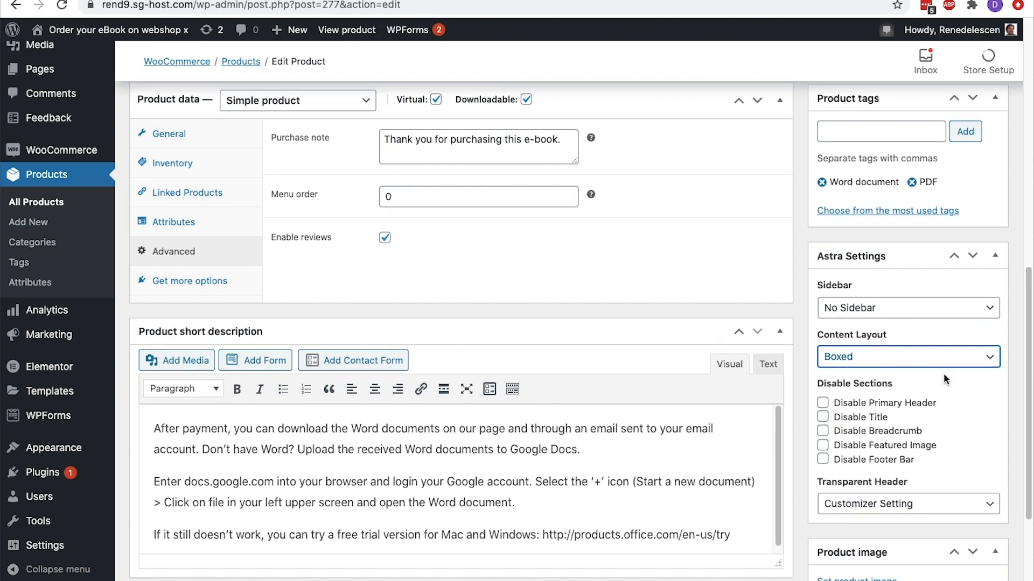
{"action": "left_click", "coordinate": [888, 431]}
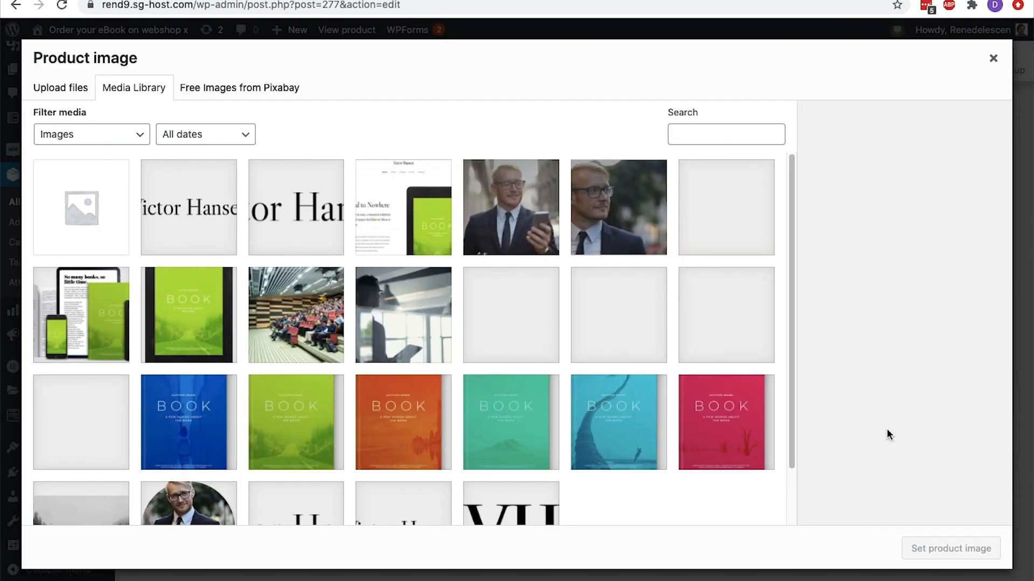
{"action": "left_click", "coordinate": [198, 414]}
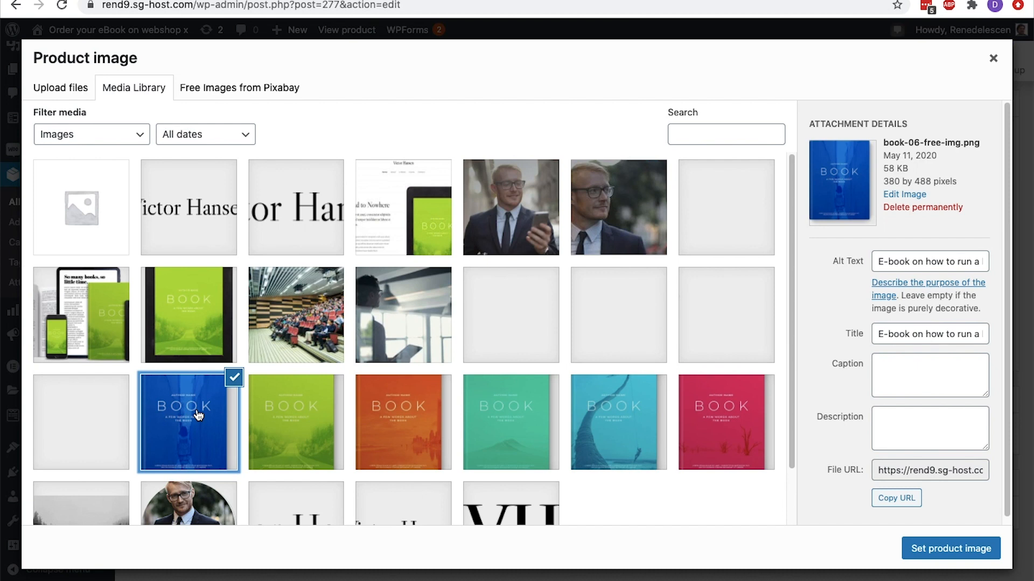
{"action": "left_click", "coordinate": [881, 332]}
{"action": "left_click_drag", "start_coordinate": [881, 332], "coordinate": [980, 331]}
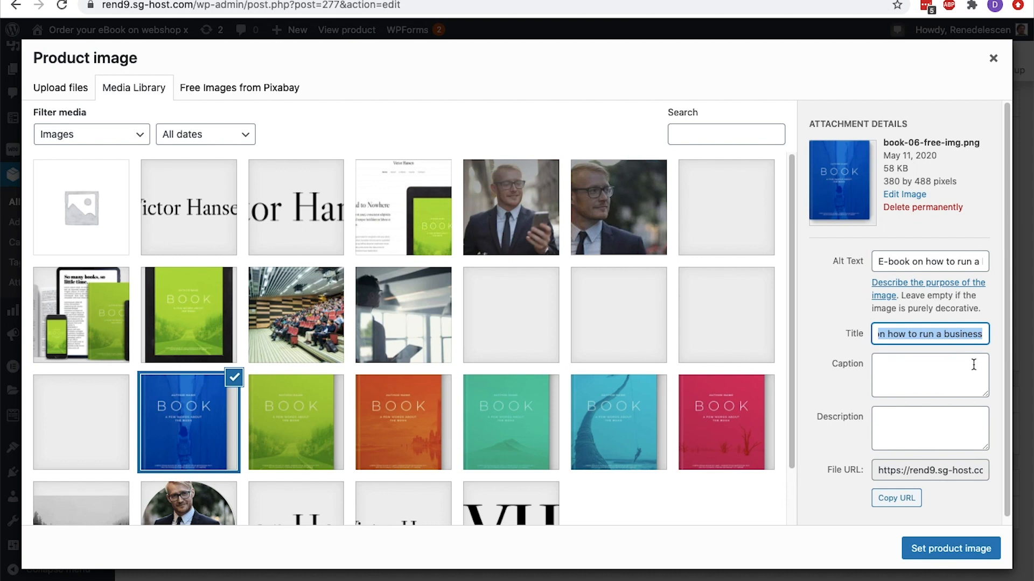
{"action": "left_click_drag", "start_coordinate": [879, 262], "coordinate": [992, 262]}
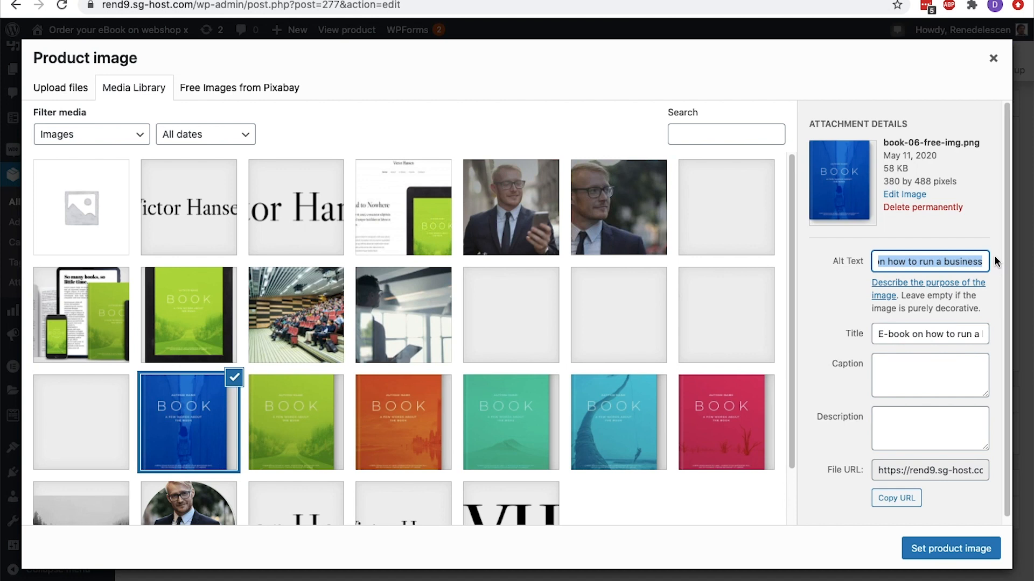
{"action": "left_click", "coordinate": [947, 546]}
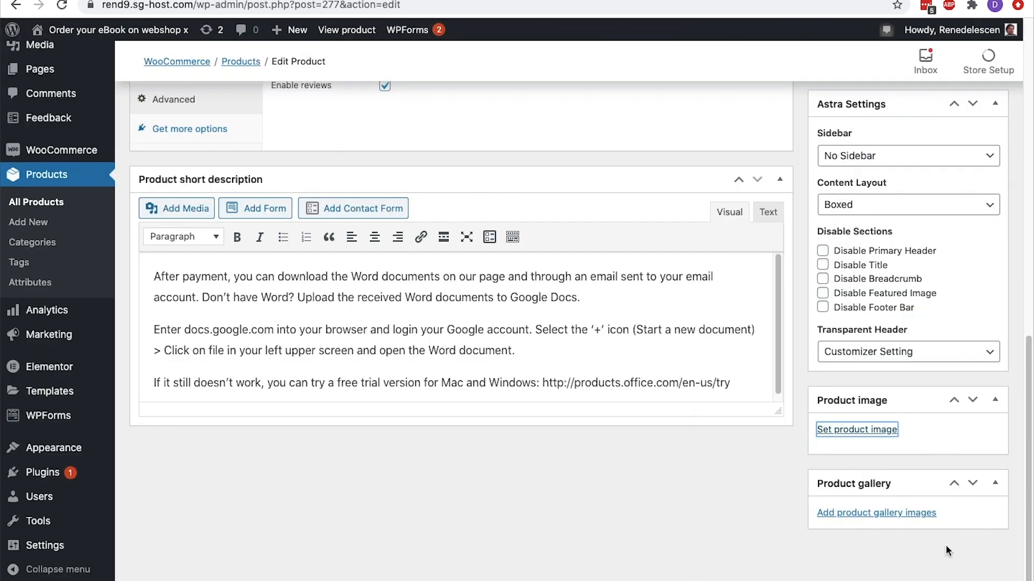
Update the product and open its live page in the shop
{"action": "scroll", "coordinate": [946, 544], "scroll_direction": "up", "scroll_amount": 15}
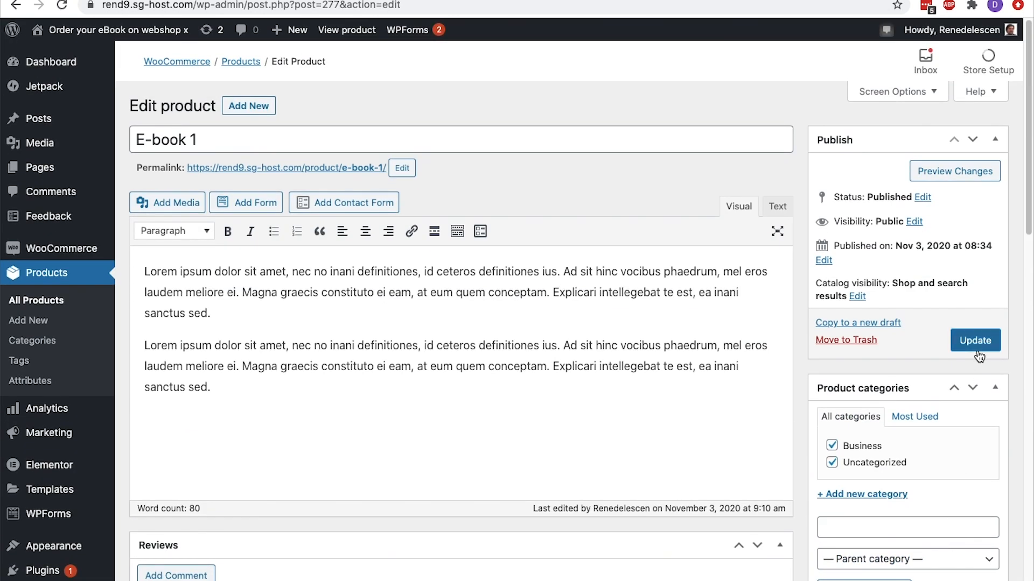
{"action": "left_click", "coordinate": [975, 343]}
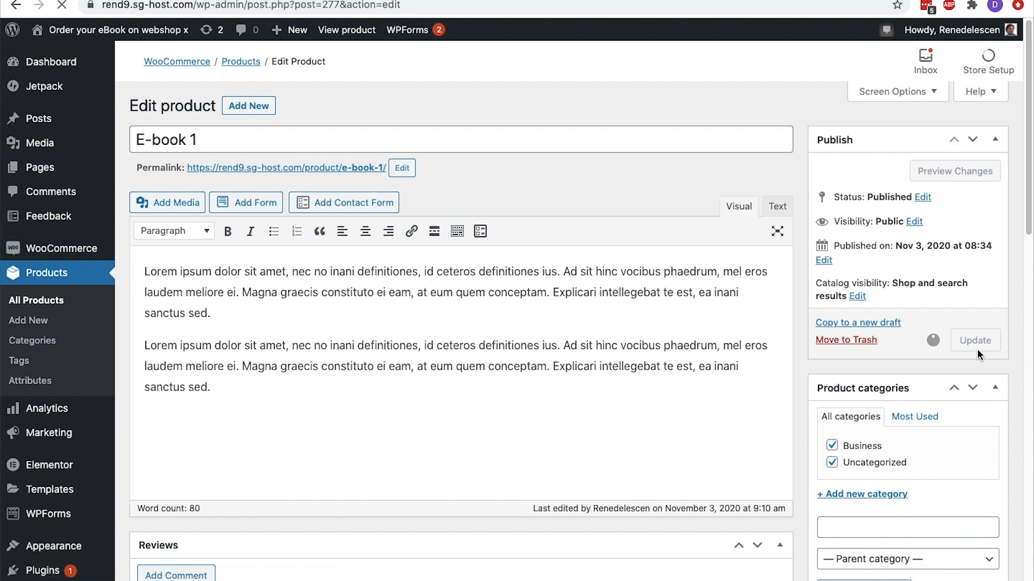
{"action": "left_click", "coordinate": [271, 150]}
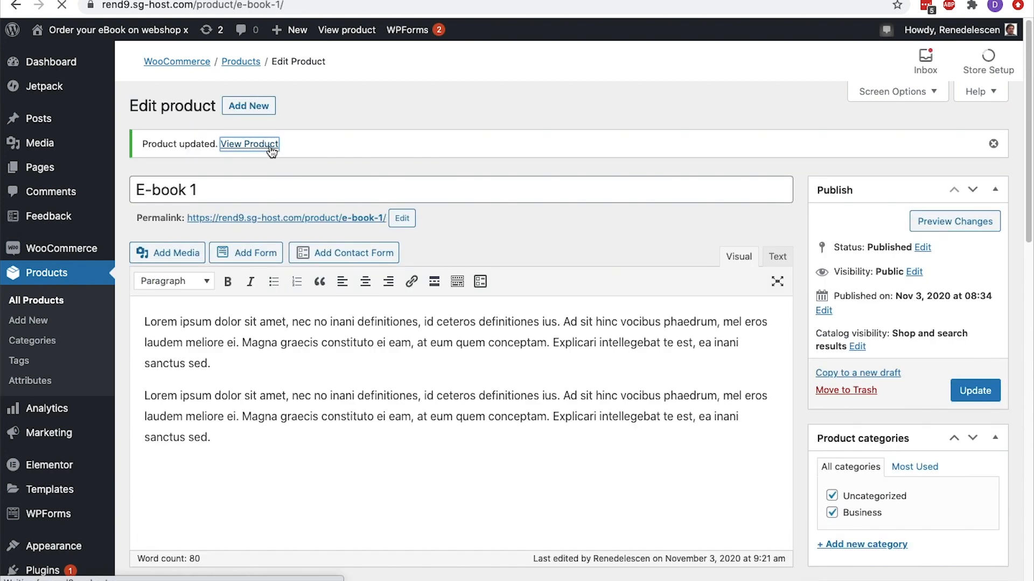
Examine the product page's image, prices, categories, tags, description, reviews and quantity field
{"action": "scroll", "coordinate": [272, 153], "scroll_direction": "down", "scroll_amount": 3}
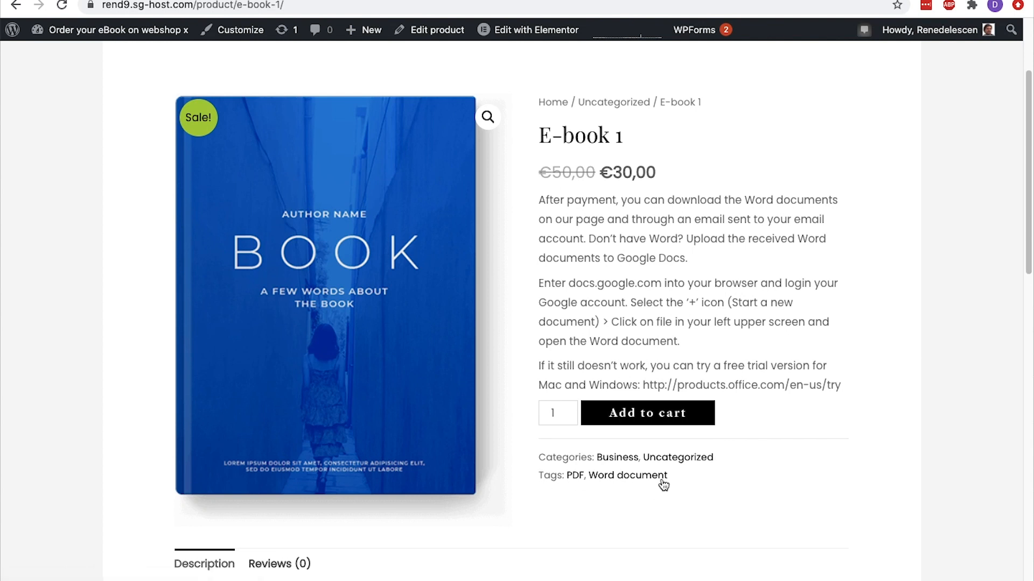
{"action": "scroll", "coordinate": [664, 478], "scroll_direction": "down", "scroll_amount": 6}
{"action": "scroll", "coordinate": [664, 479], "scroll_direction": "down", "scroll_amount": 1}
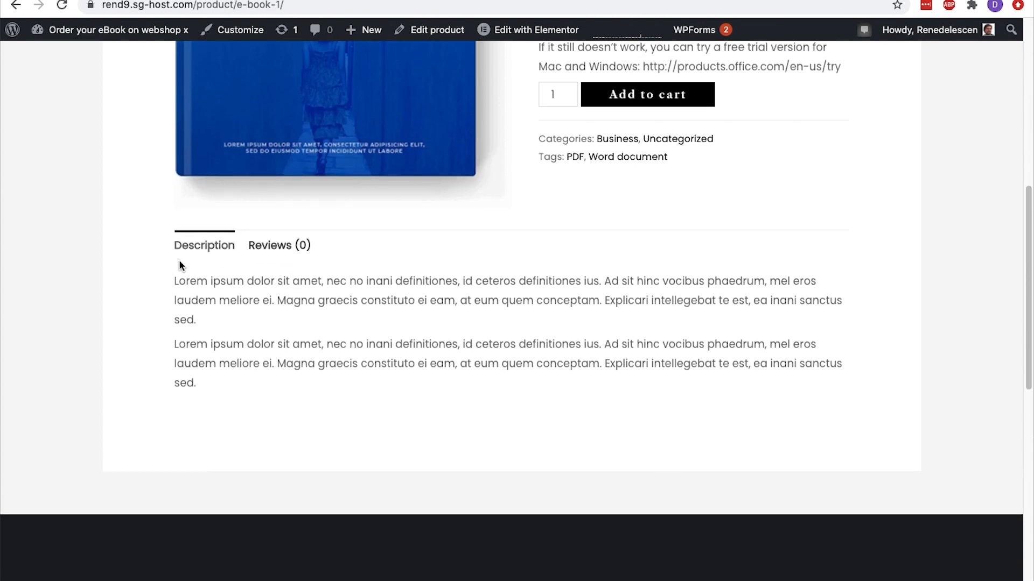
{"action": "left_click", "coordinate": [284, 247]}
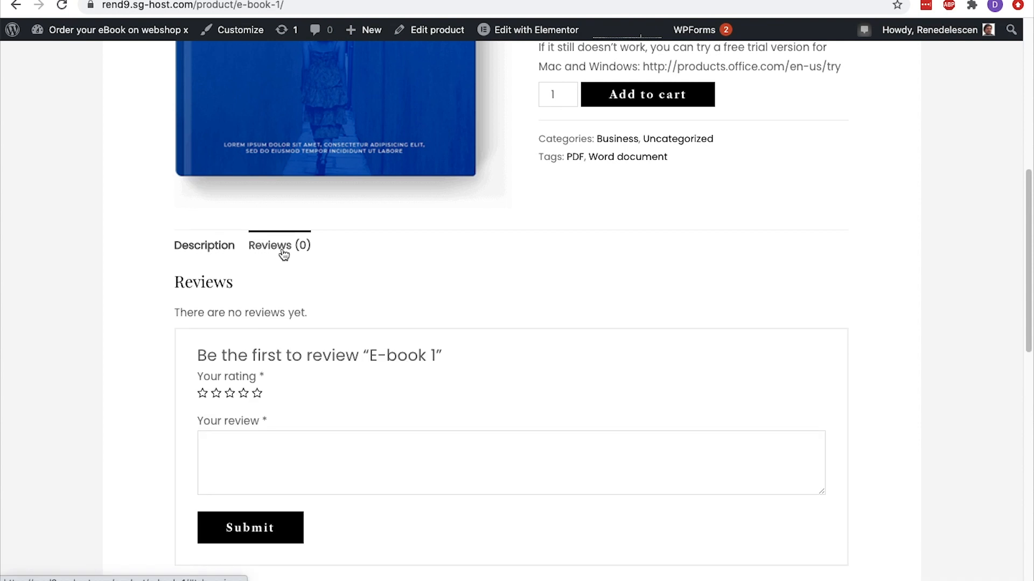
{"action": "scroll", "coordinate": [283, 253], "scroll_direction": "up", "scroll_amount": 10}
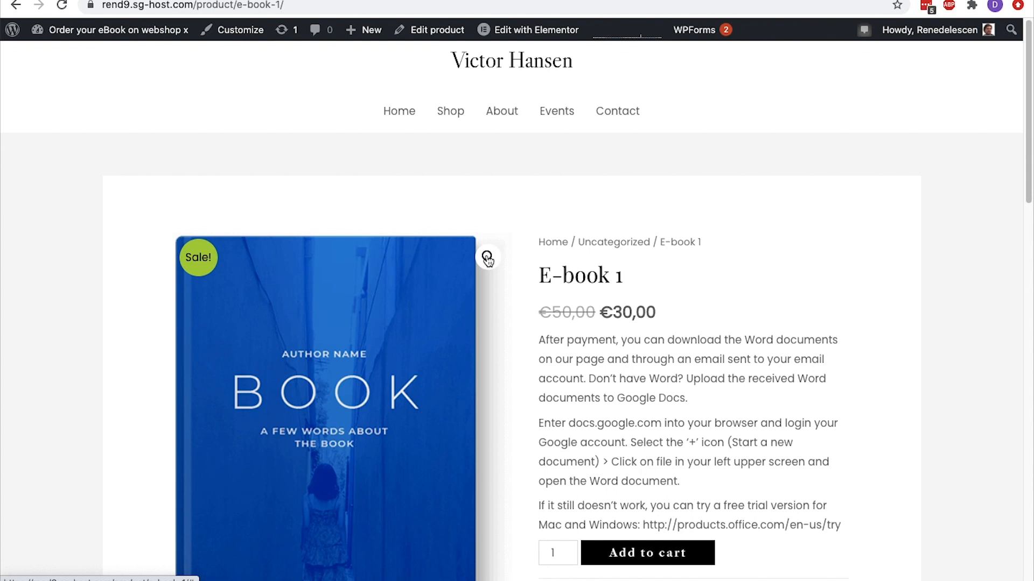
{"action": "scroll", "coordinate": [487, 259], "scroll_direction": "down", "scroll_amount": 4}
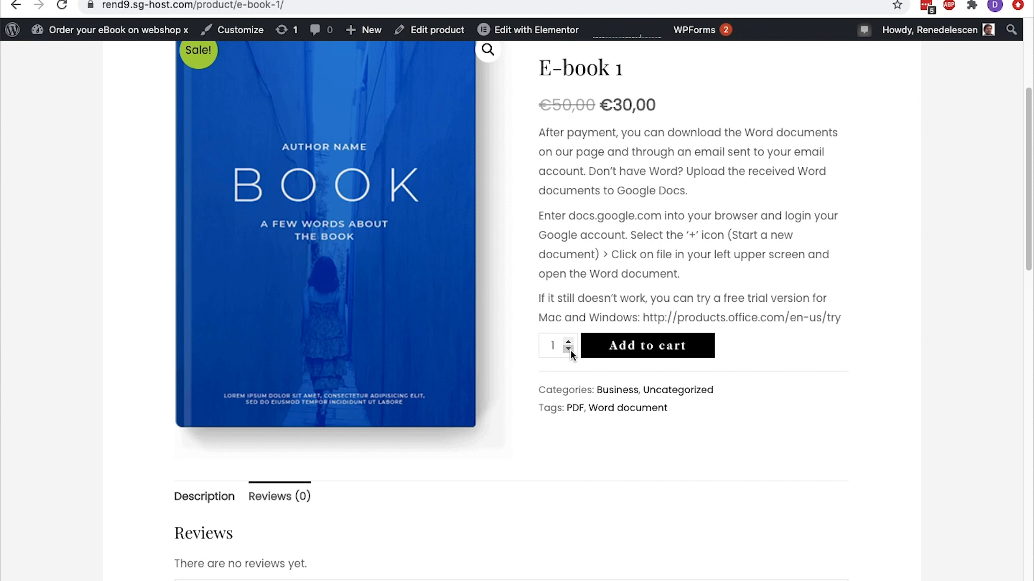
Open the Additional CSS editor in the Customizer for the product page
{"action": "left_click", "coordinate": [232, 28]}
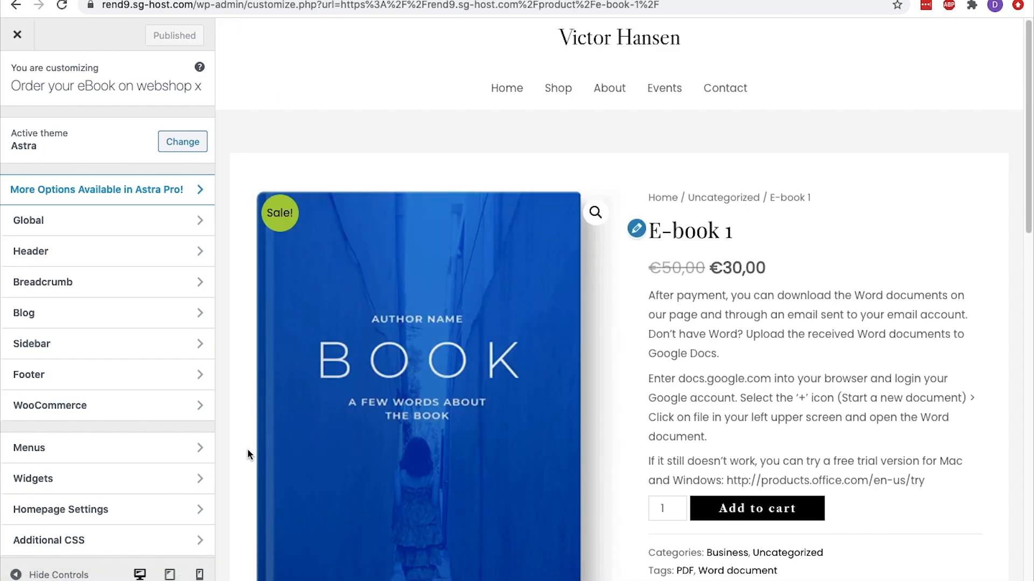
{"action": "left_click", "coordinate": [192, 538]}
{"action": "scroll", "coordinate": [190, 537], "scroll_direction": "down", "scroll_amount": 8}
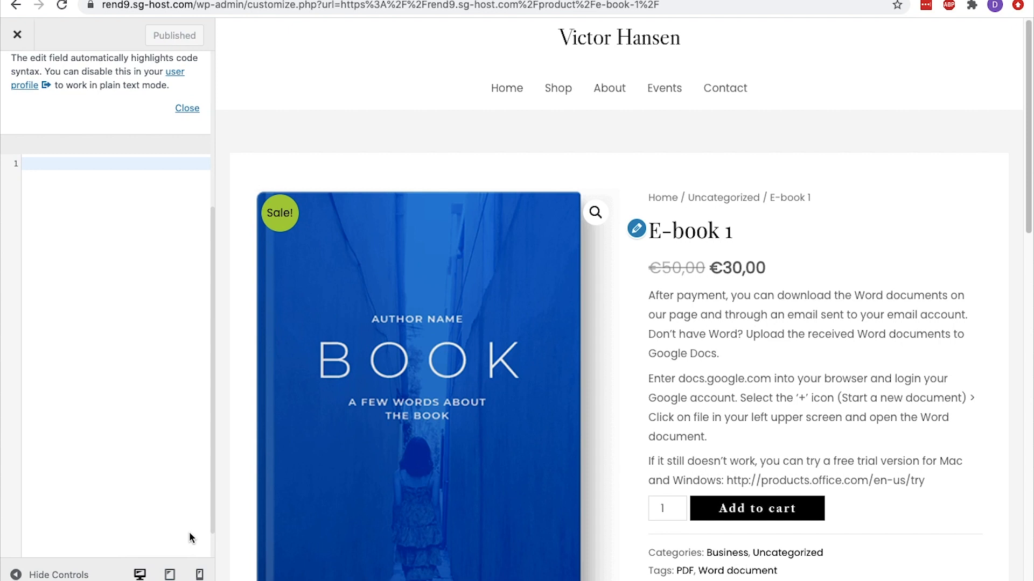
Copy all the code from CSS.txt into the Additional CSS editor and publish the change
{"action": "key", "text": "super+Tab"}
{"action": "double_click", "coordinate": [663, 141]}
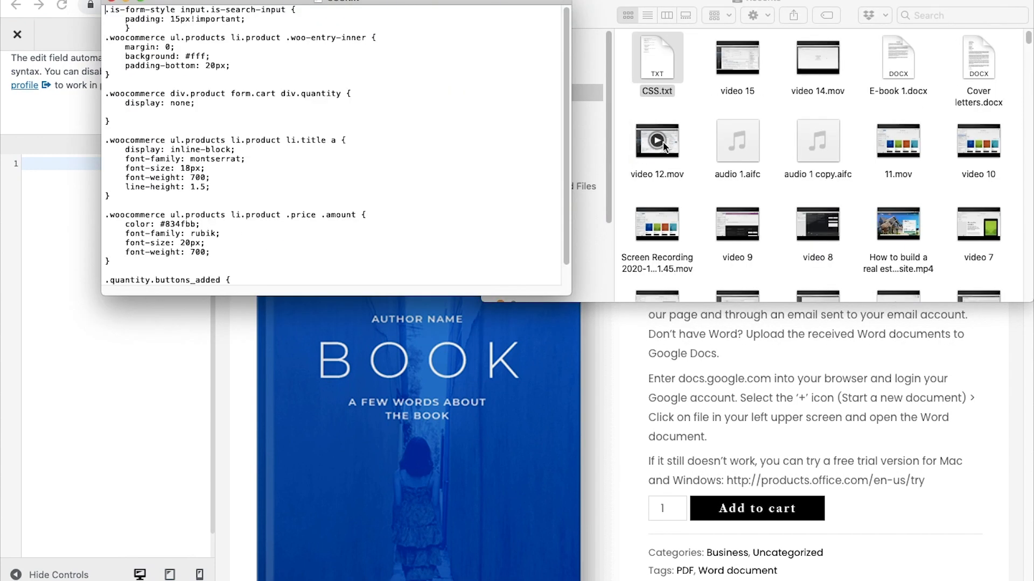
{"action": "left_click", "coordinate": [322, 105]}
{"action": "key", "text": "super+a"}
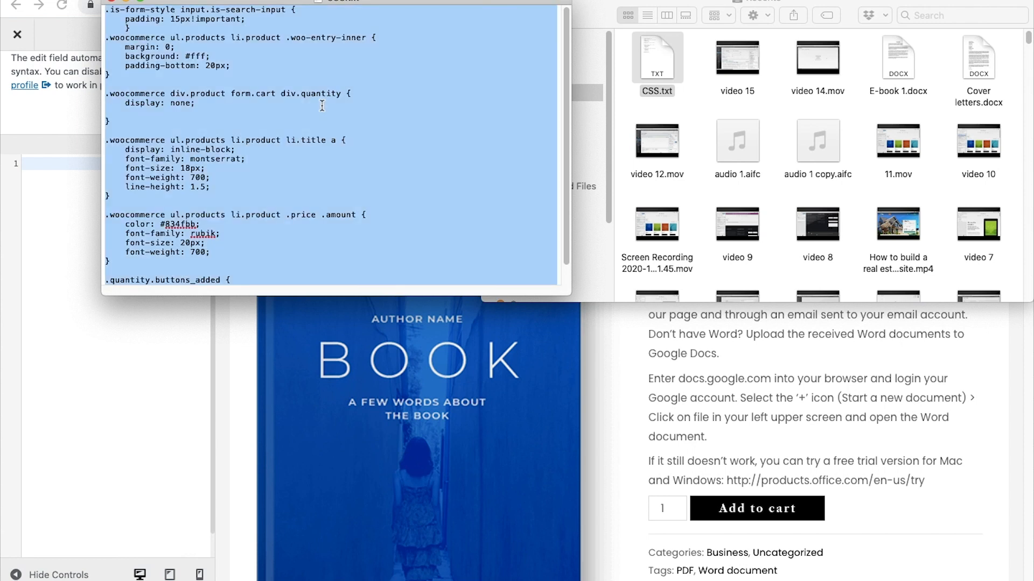
{"action": "left_click", "coordinate": [112, 2]}
{"action": "left_click", "coordinate": [492, 2]}
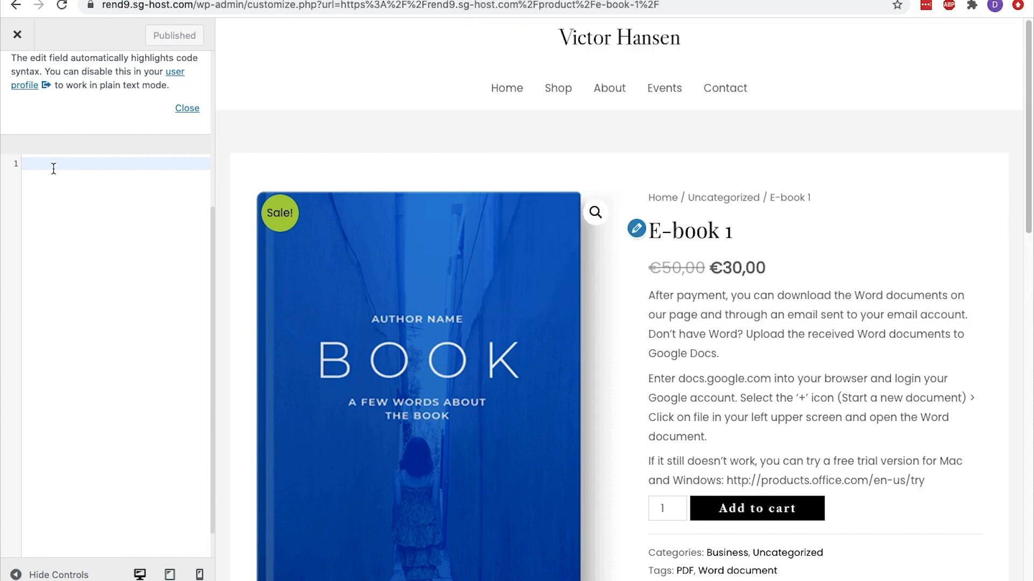
{"action": "key", "text": "super+v"}
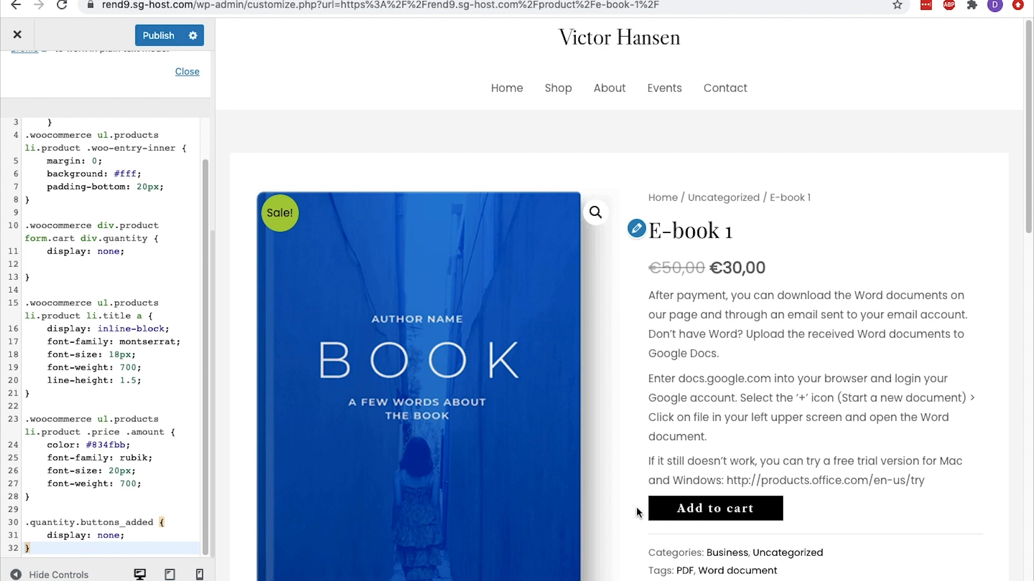
{"action": "left_click", "coordinate": [165, 41]}
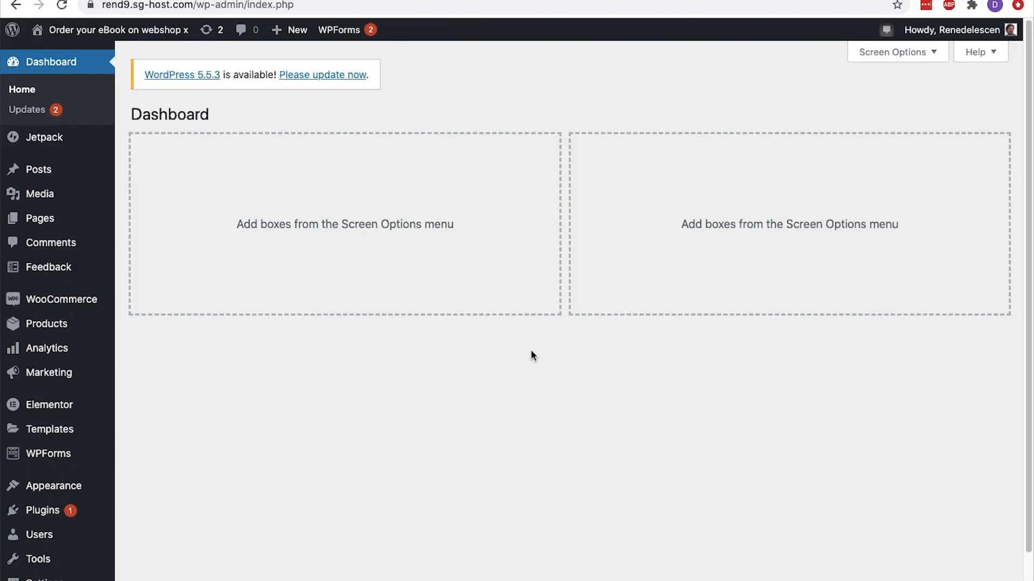
Start a new product titled Audiobook and paste the Lorem ipsum text into its description and short description
{"action": "mouse_move", "coordinate": [89, 323]}
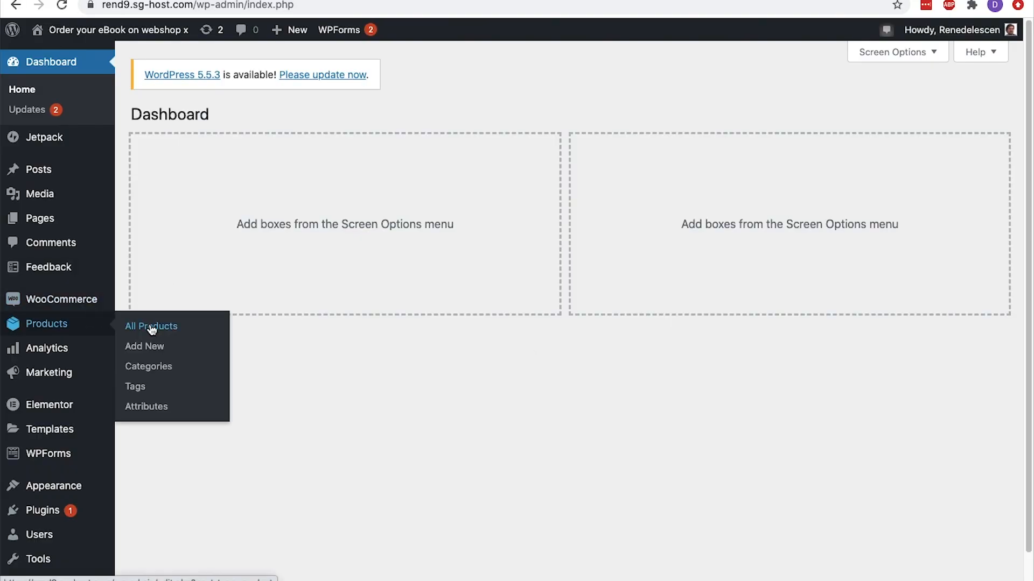
{"action": "left_click", "coordinate": [152, 350]}
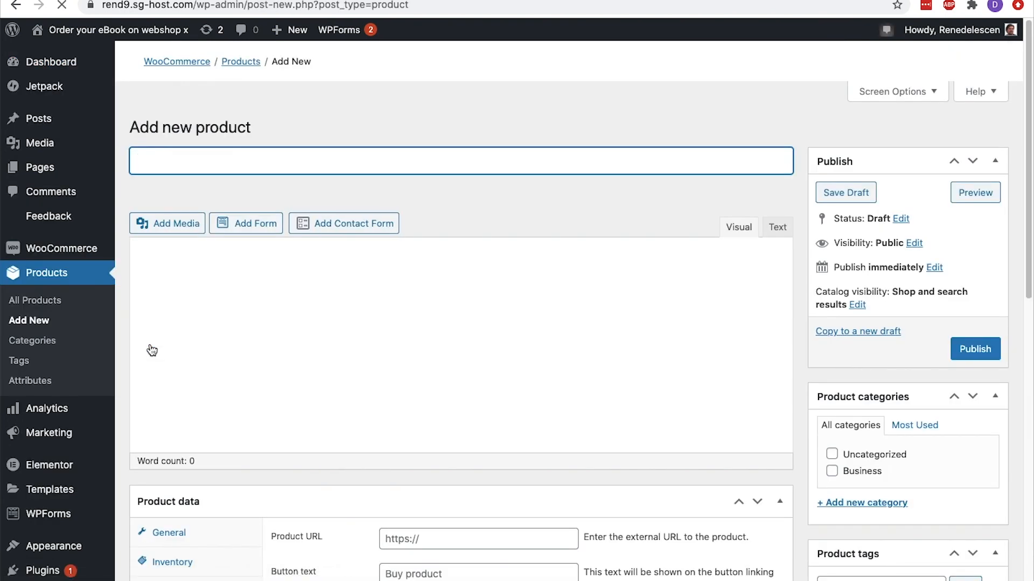
{"action": "type", "text": "Audiobook"}
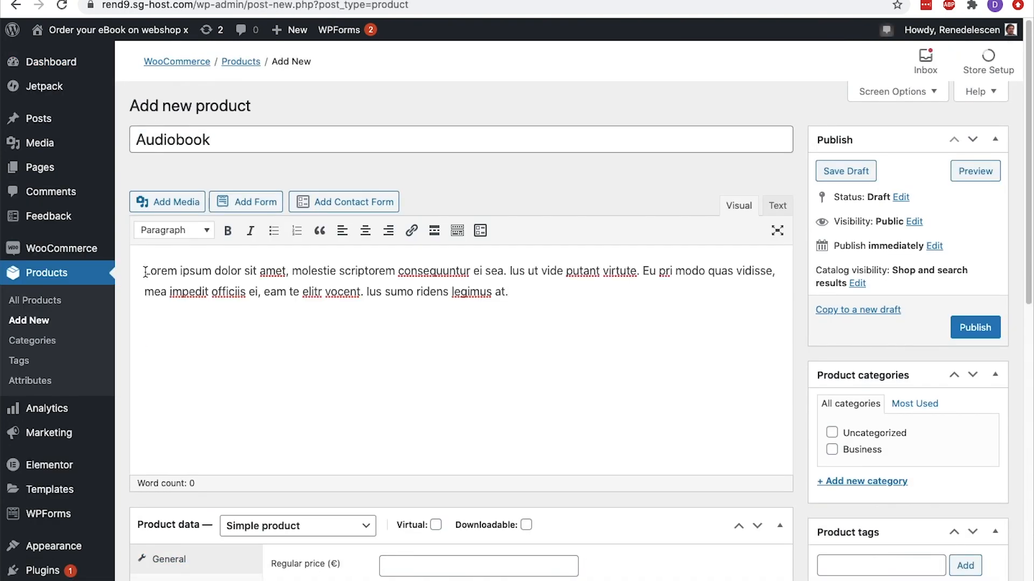
{"action": "type", "text": "Lorem ipsum dolor sit amet, molestie scriptorem consequuntur ei sea. Ius ut vide putant virtute. Eu pri modo quas vidisse, mea impedit officiis ei, eam te elitr vocent. Ius sumo ridens legimus at."}
{"action": "scroll", "coordinate": [145, 272], "scroll_direction": "down", "scroll_amount": 10}
{"action": "left_click", "coordinate": [152, 323]}
{"action": "key", "text": "super+v"}
{"action": "key", "text": "super+v"}
{"action": "scroll", "coordinate": [152, 324], "scroll_direction": "up", "scroll_amount": 4}
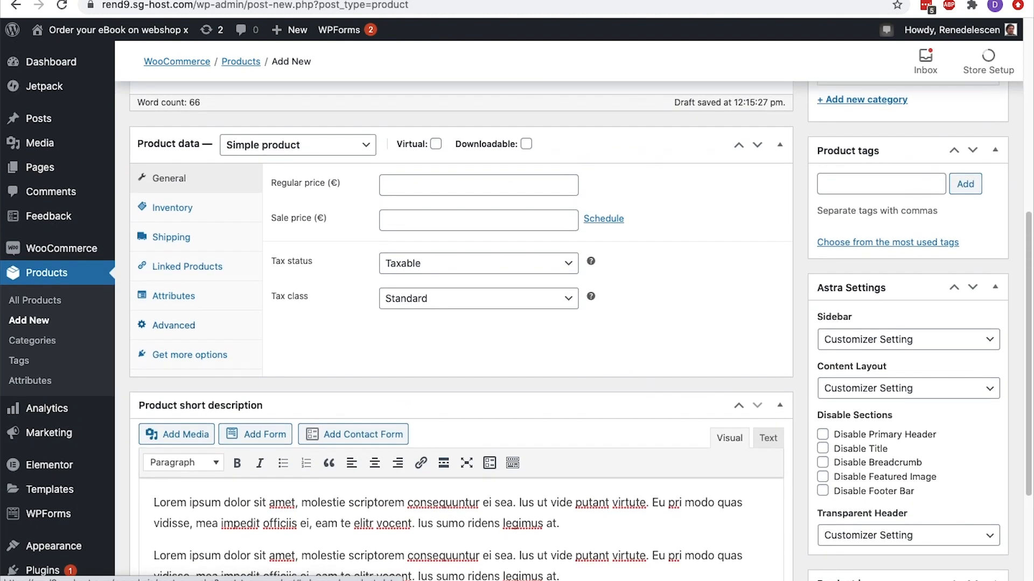
Mark the Audiobook product as virtual and downloadable, with a regular price of 10 and a sale price of 5
{"action": "left_click", "coordinate": [436, 143]}
{"action": "left_click", "coordinate": [526, 144]}
{"action": "left_click", "coordinate": [415, 183]}
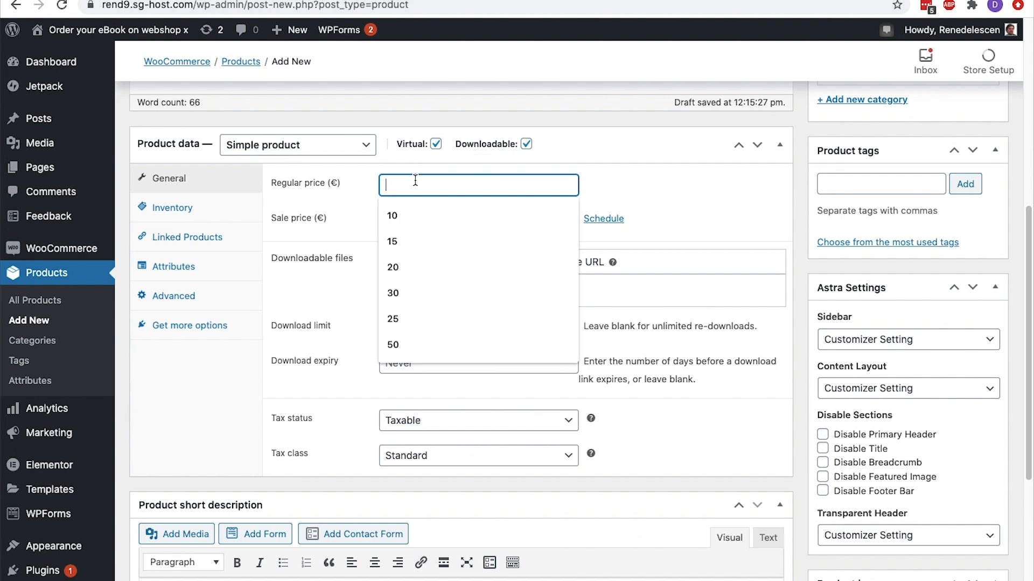
{"action": "type", "text": "10"}
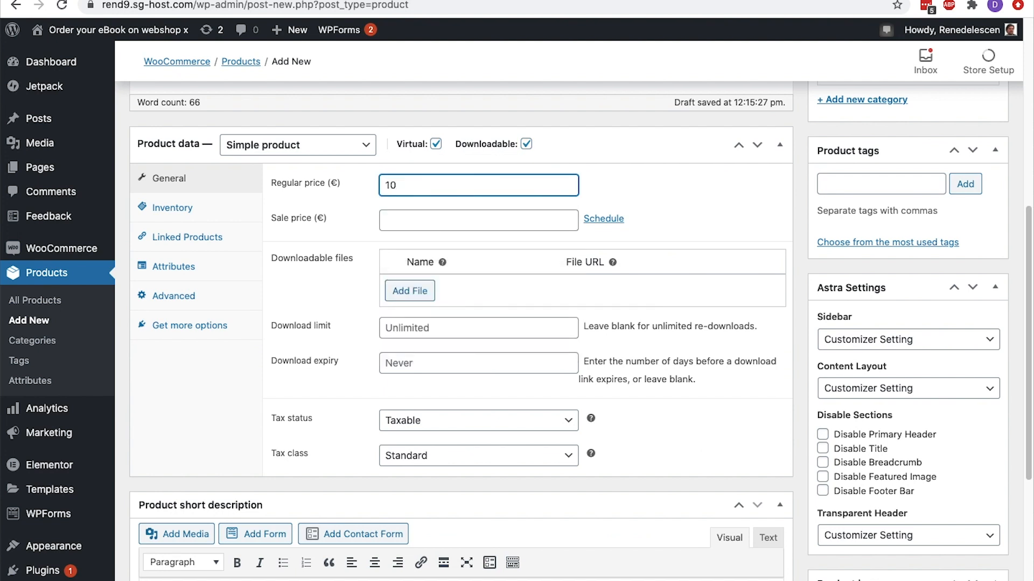
{"action": "left_click", "coordinate": [410, 211]}
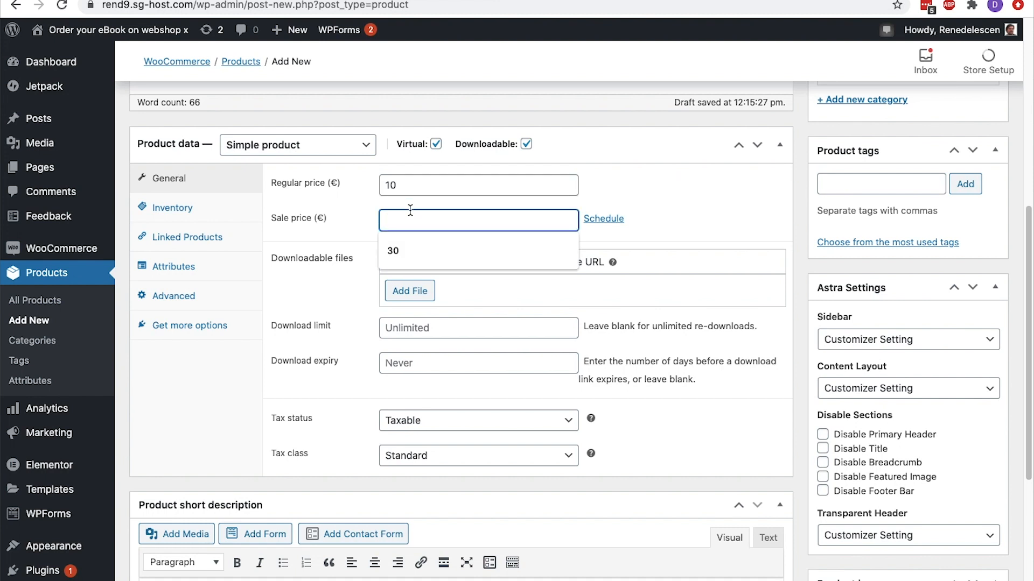
{"action": "type", "text": "5"}
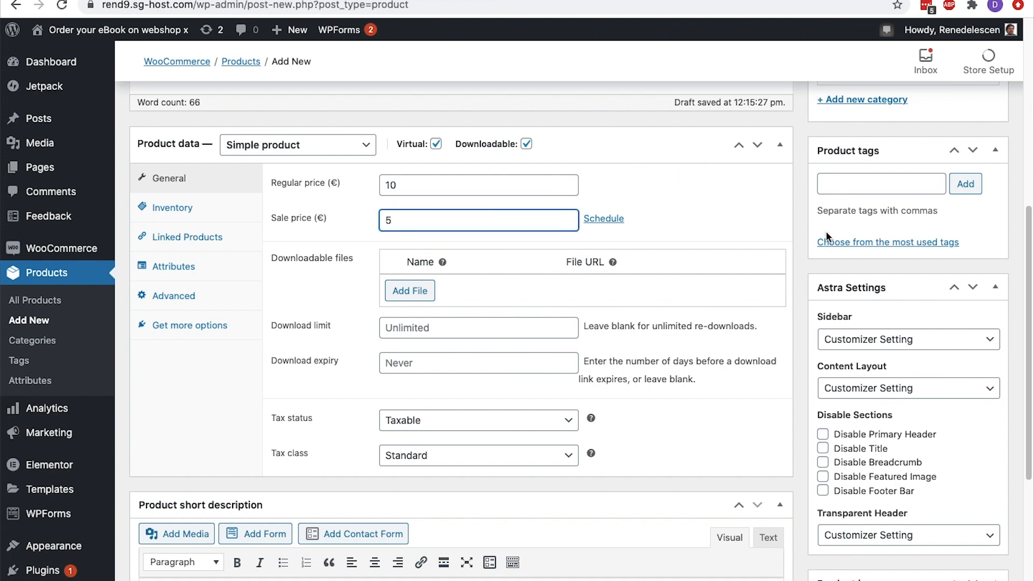
Create a product category named Audiobook and assign it to the product
{"action": "scroll", "coordinate": [826, 232], "scroll_direction": "up", "scroll_amount": 3}
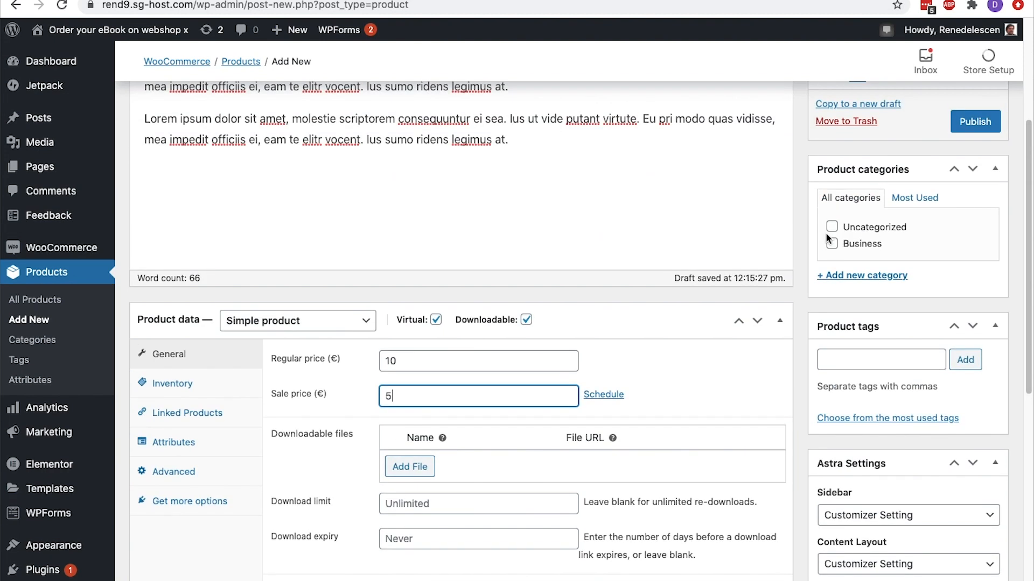
{"action": "left_click", "coordinate": [826, 276]}
{"action": "type", "text": "Audiobook"}
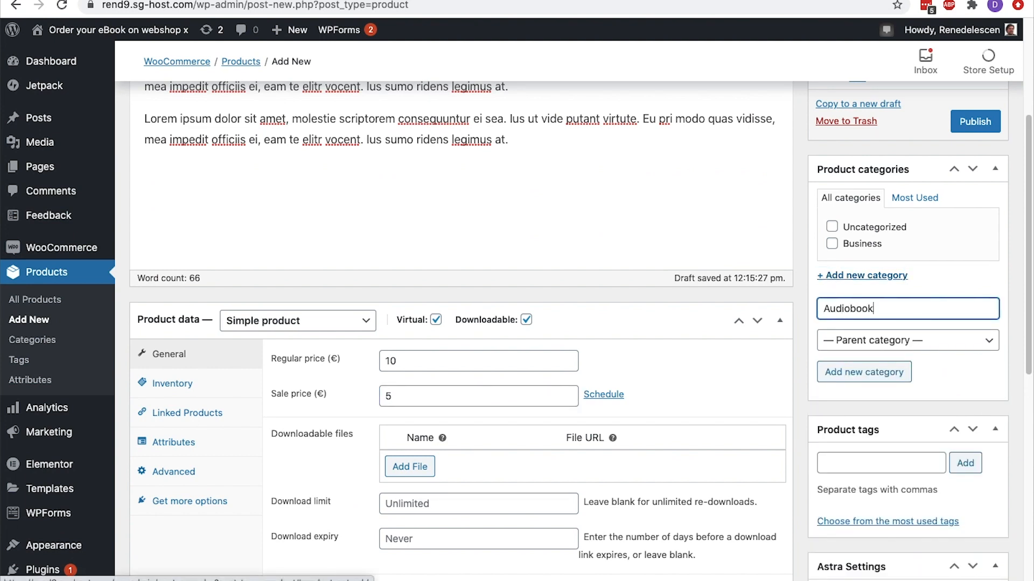
{"action": "left_click", "coordinate": [841, 372]}
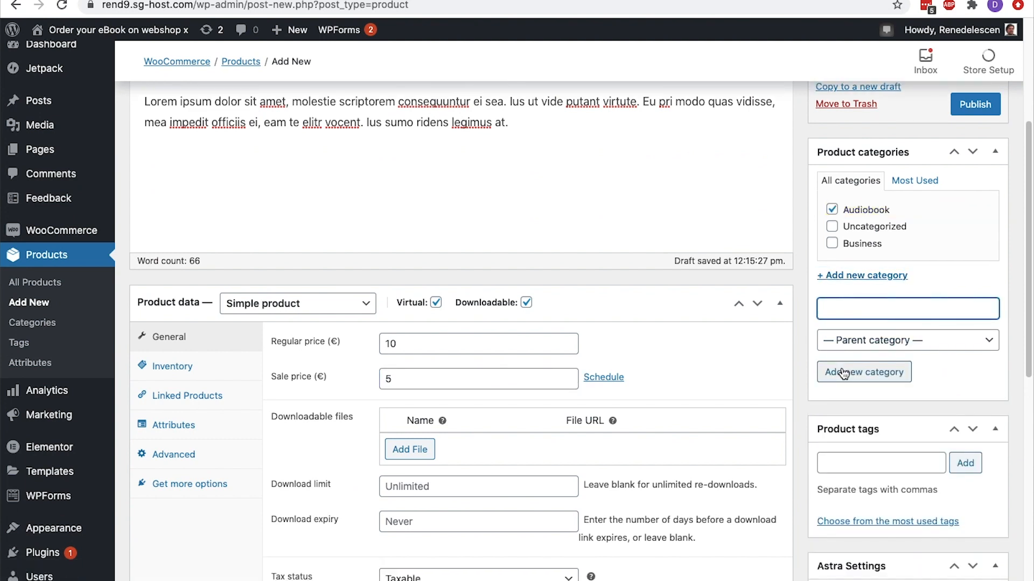
Add the existing PDF tag to the Audiobook product
{"action": "scroll", "coordinate": [843, 374], "scroll_direction": "down", "scroll_amount": 2}
{"action": "left_click", "coordinate": [841, 367]}
{"action": "type", "text": "PDF"}
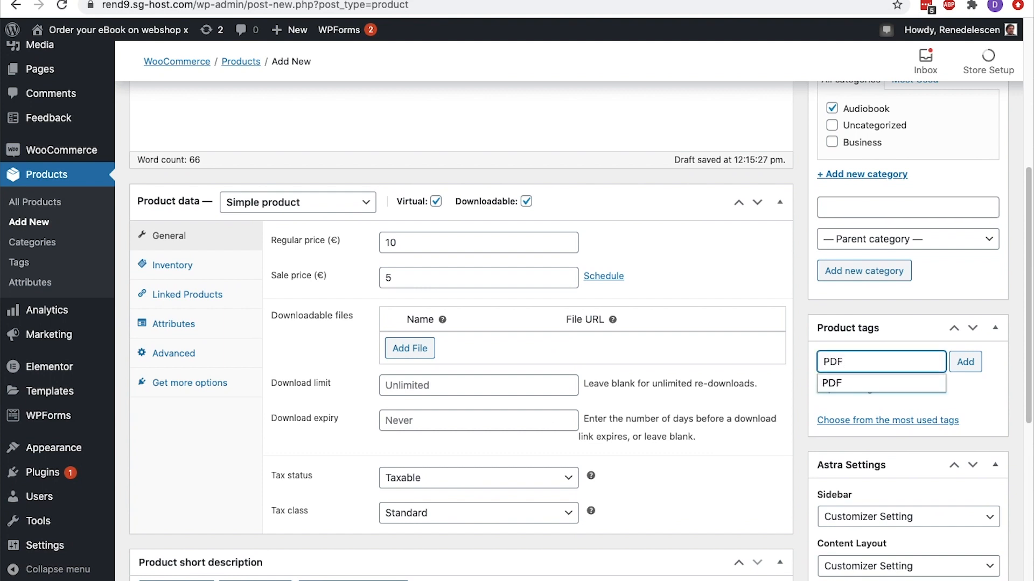
{"action": "left_click", "coordinate": [832, 383]}
{"action": "left_click", "coordinate": [966, 361]}
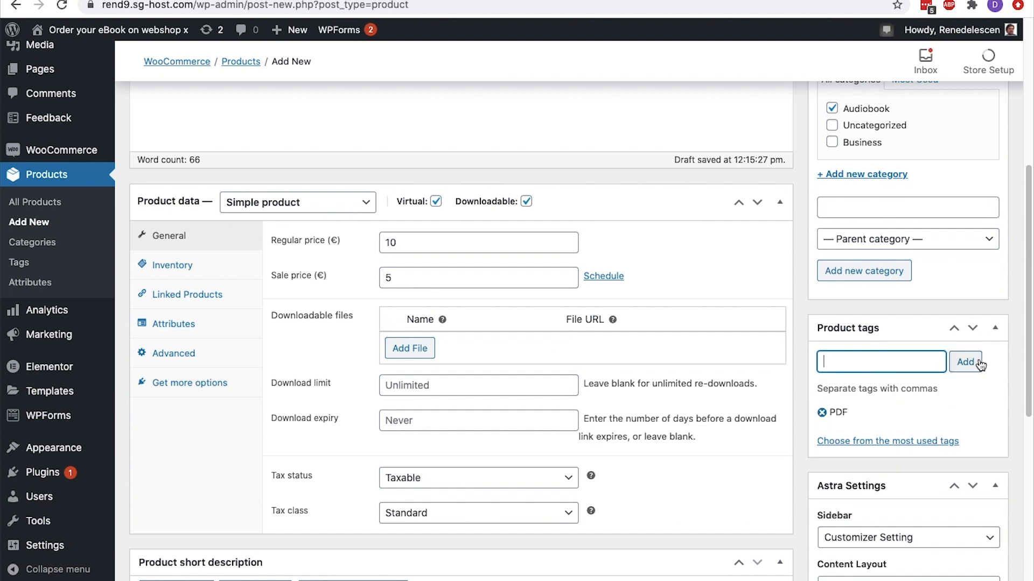
Set the product's Astra sidebar to No Sidebar and its content layout to Boxed
{"action": "scroll", "coordinate": [979, 361], "scroll_direction": "down", "scroll_amount": 2}
{"action": "scroll", "coordinate": [978, 358], "scroll_direction": "down", "scroll_amount": 4}
{"action": "left_click", "coordinate": [951, 243]}
{"action": "left_click", "coordinate": [941, 284]}
{"action": "left_click", "coordinate": [939, 290]}
{"action": "left_click", "coordinate": [939, 300]}
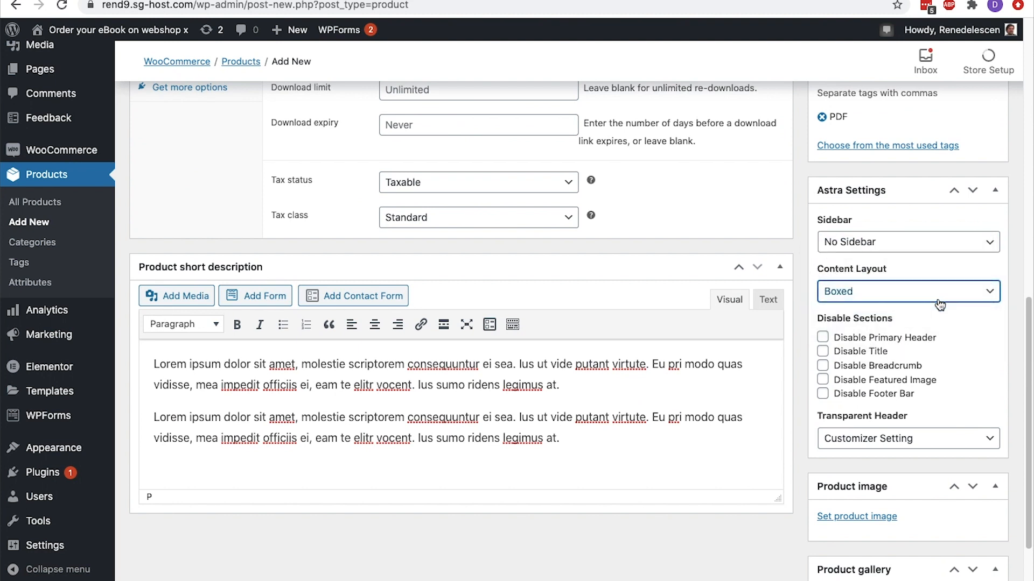
Set the green book cover, book-05-free-img.png, from the media library as the product image
{"action": "scroll", "coordinate": [939, 304], "scroll_direction": "down", "scroll_amount": 2}
{"action": "left_click", "coordinate": [885, 431]}
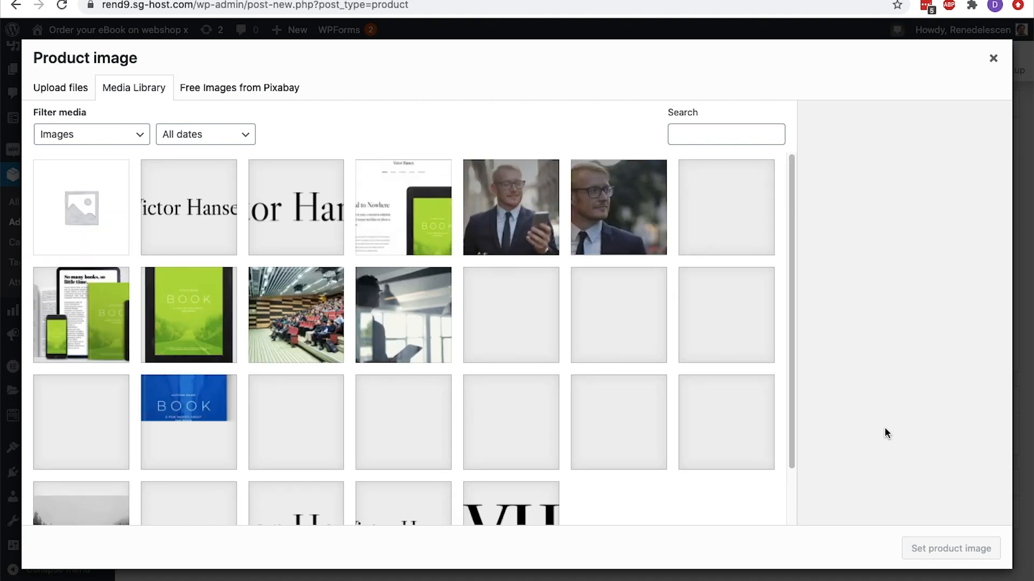
{"action": "left_click", "coordinate": [310, 412]}
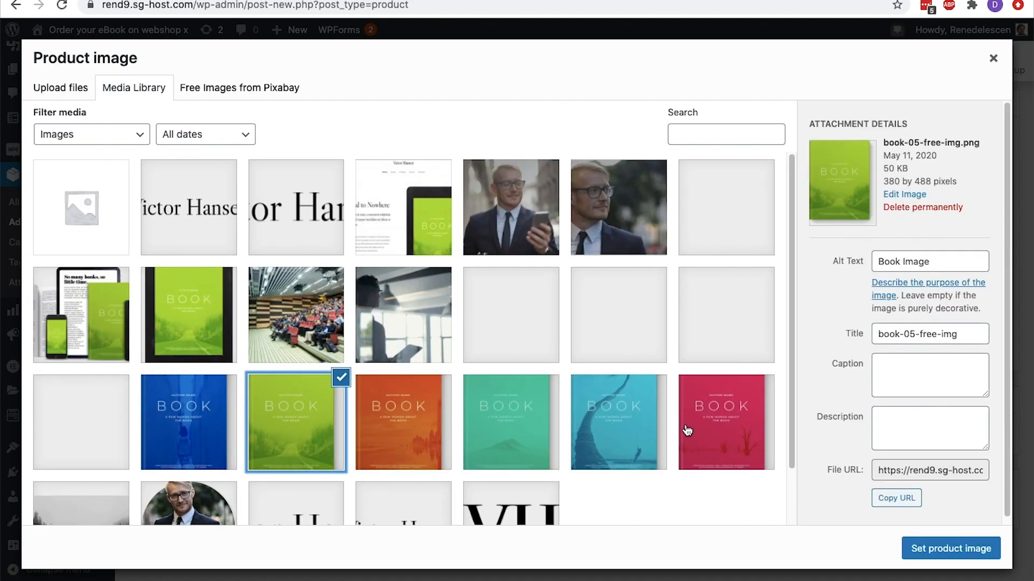
{"action": "left_click", "coordinate": [929, 539]}
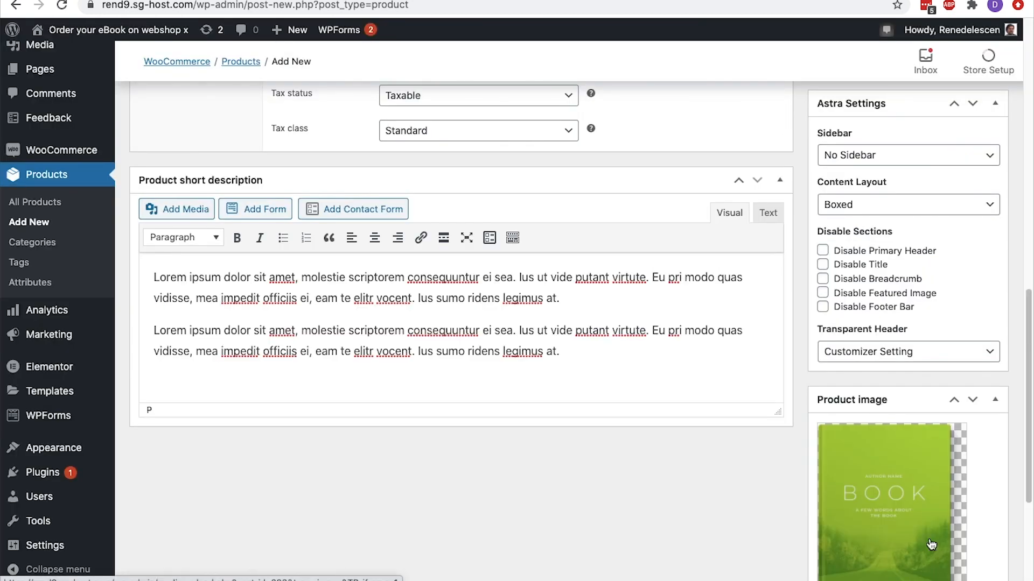
Publish the Audiobook product and view its live page down to the related products
{"action": "scroll", "coordinate": [937, 484], "scroll_direction": "up", "scroll_amount": 15}
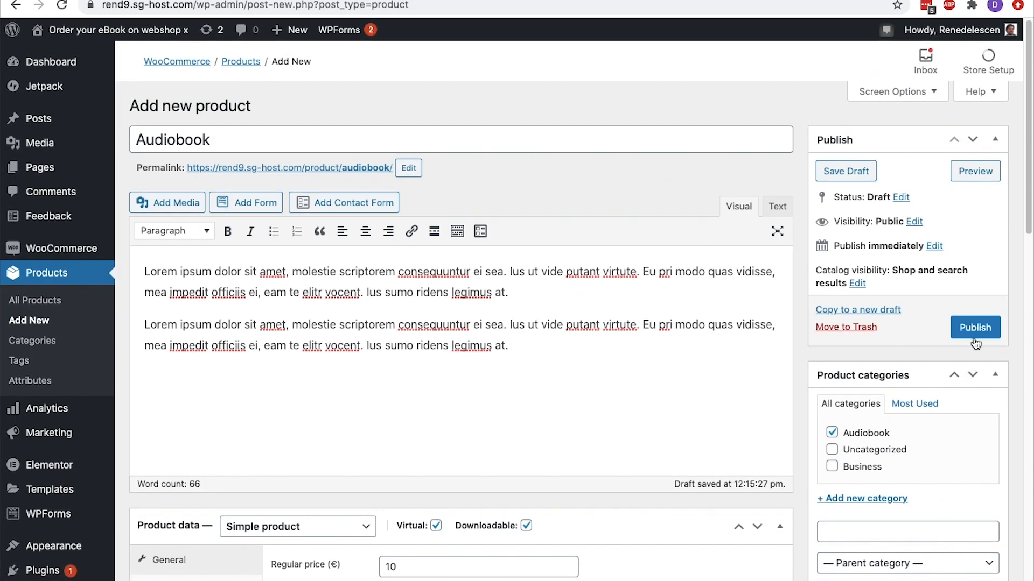
{"action": "left_click", "coordinate": [974, 337]}
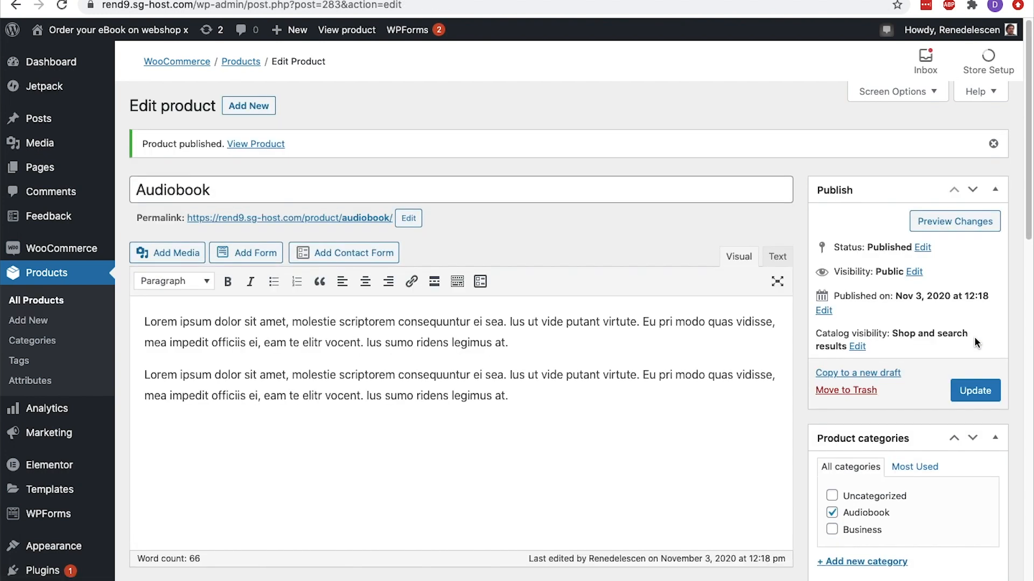
{"action": "left_click", "coordinate": [285, 143]}
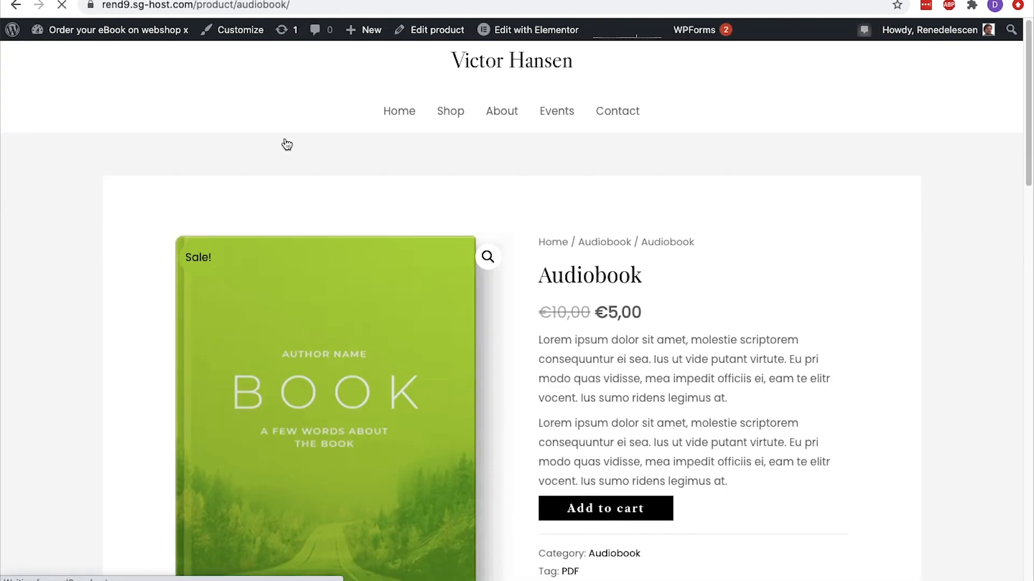
{"action": "scroll", "coordinate": [287, 144], "scroll_direction": "down", "scroll_amount": 10}
{"action": "scroll", "coordinate": [287, 144], "scroll_direction": "down", "scroll_amount": 3}
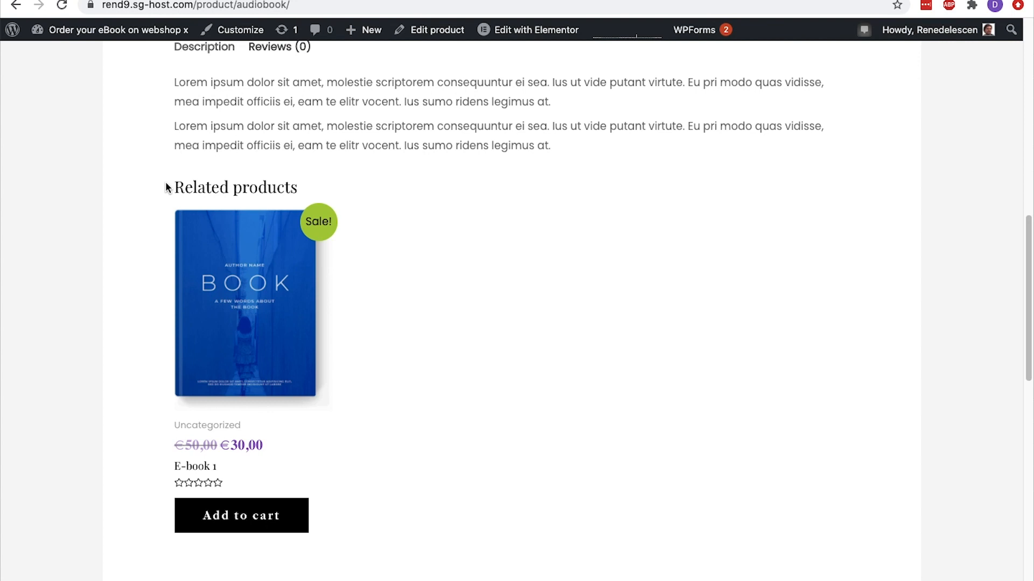
Open the related product E-book 1 and bring up its product data for editing
{"action": "left_click", "coordinate": [215, 272]}
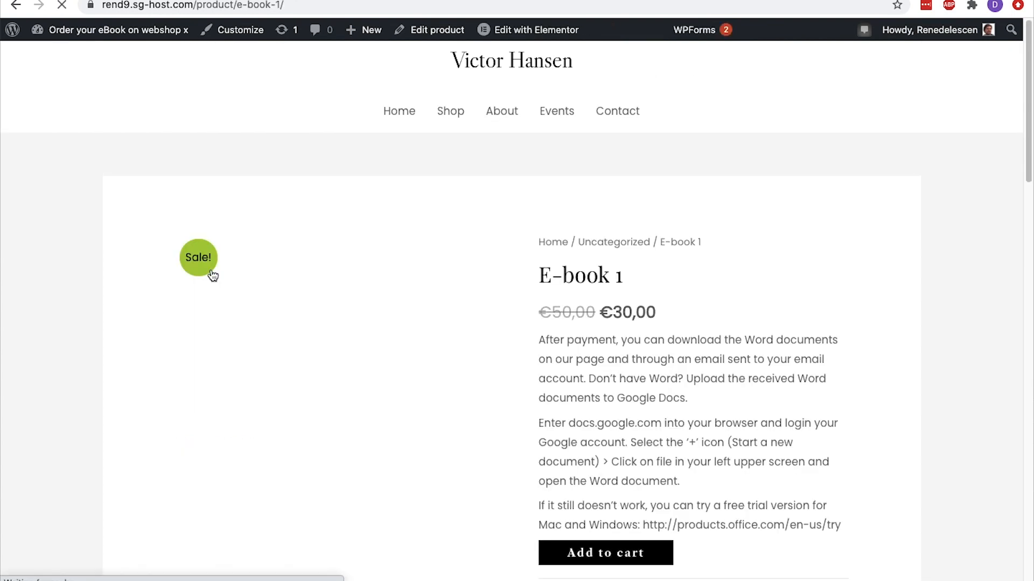
{"action": "left_click", "coordinate": [428, 30]}
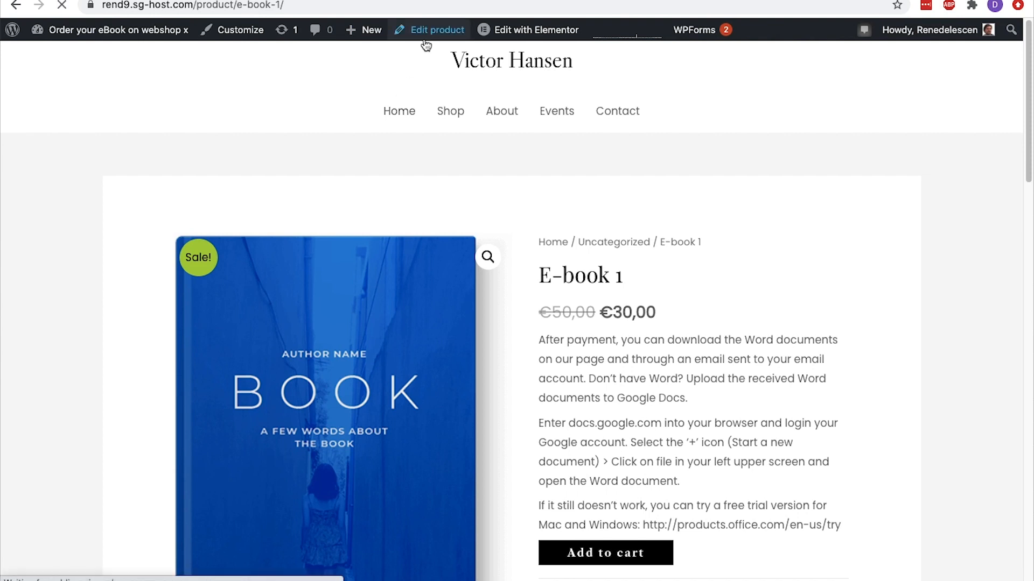
{"action": "scroll", "coordinate": [425, 45], "scroll_direction": "down", "scroll_amount": 10}
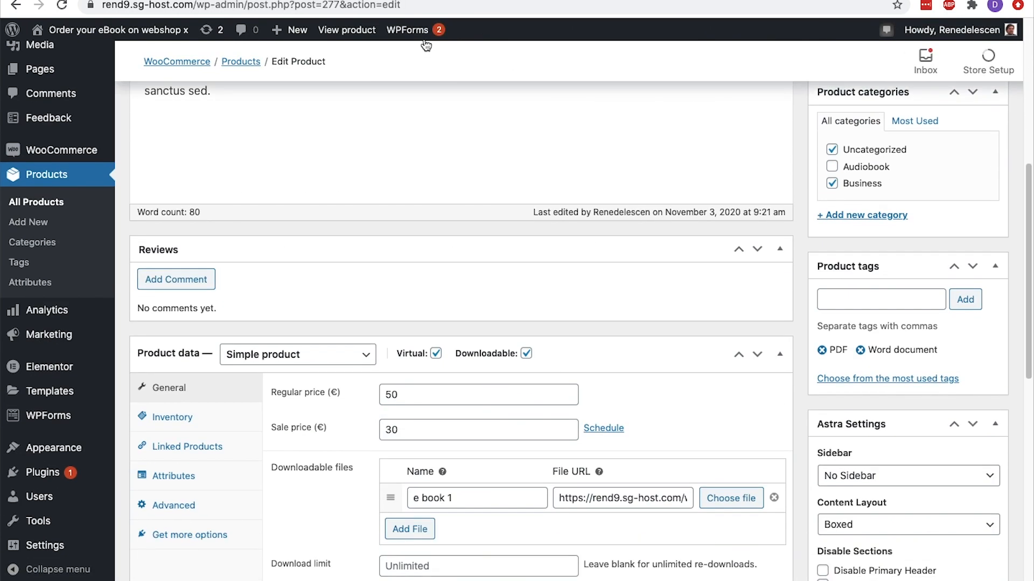
Link the Audiobook product to E-book 1 as both an upsell and a cross-sell
{"action": "left_click", "coordinate": [215, 271]}
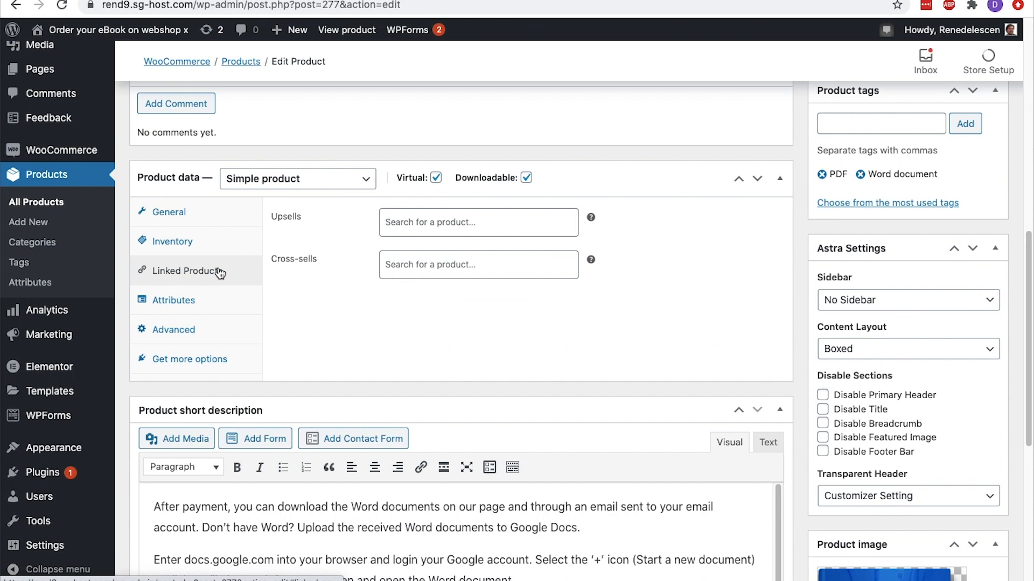
{"action": "left_click", "coordinate": [412, 229]}
{"action": "type", "text": "aud"}
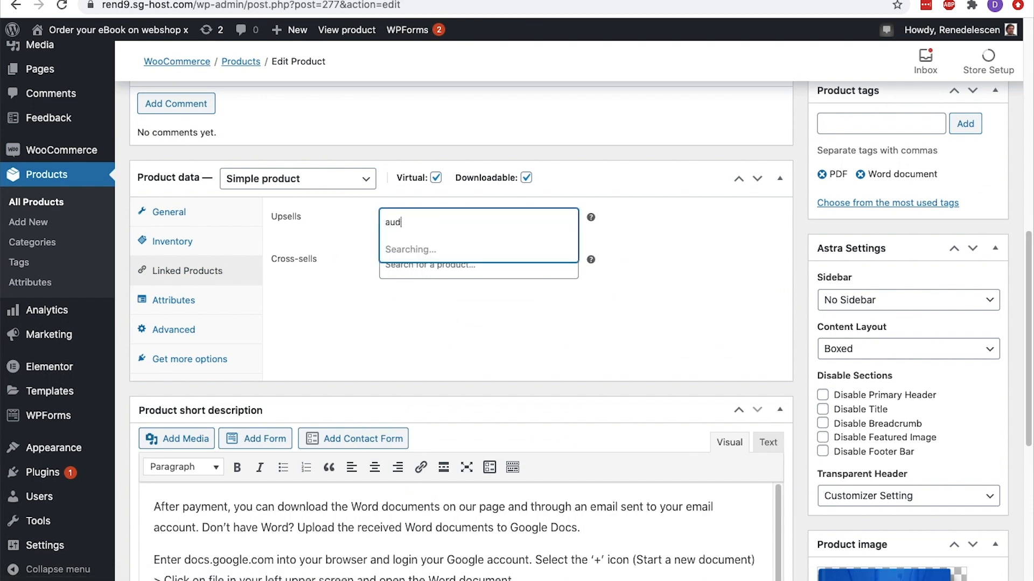
{"action": "left_click", "coordinate": [425, 253]}
{"action": "left_click", "coordinate": [416, 276]}
{"action": "type", "text": "audio"}
{"action": "left_click", "coordinate": [413, 307]}
Update E-book 1 and check the suggested products on its live page
{"action": "scroll", "coordinate": [412, 306], "scroll_direction": "up", "scroll_amount": 5}
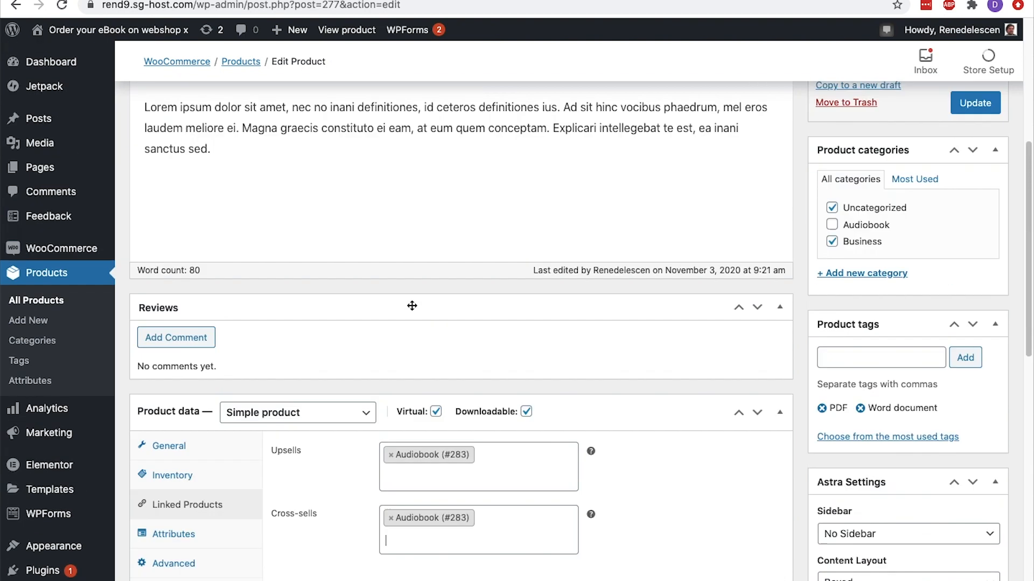
{"action": "scroll", "coordinate": [412, 306], "scroll_direction": "up", "scroll_amount": 5}
{"action": "left_click", "coordinate": [975, 420]}
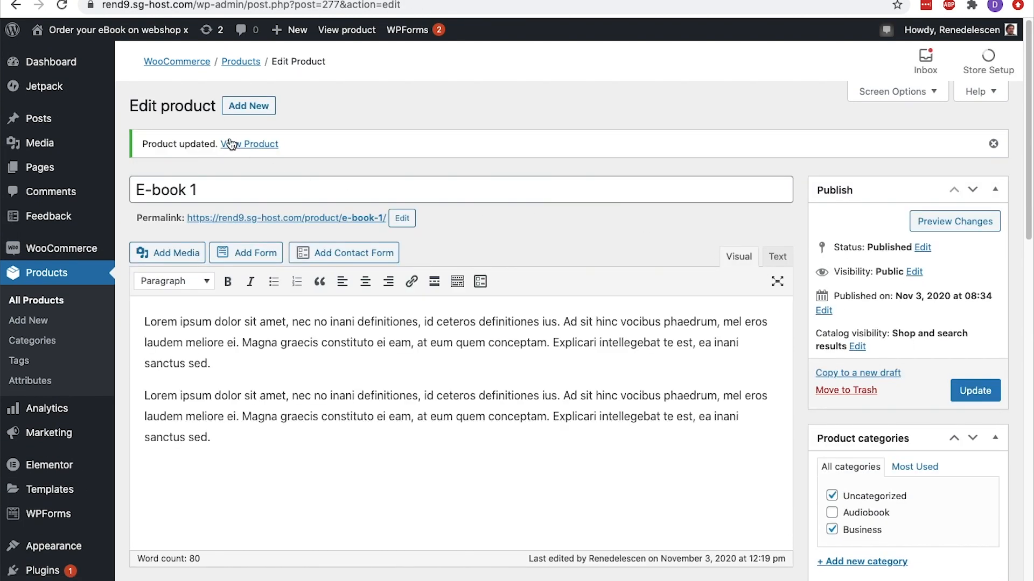
{"action": "left_click", "coordinate": [230, 144]}
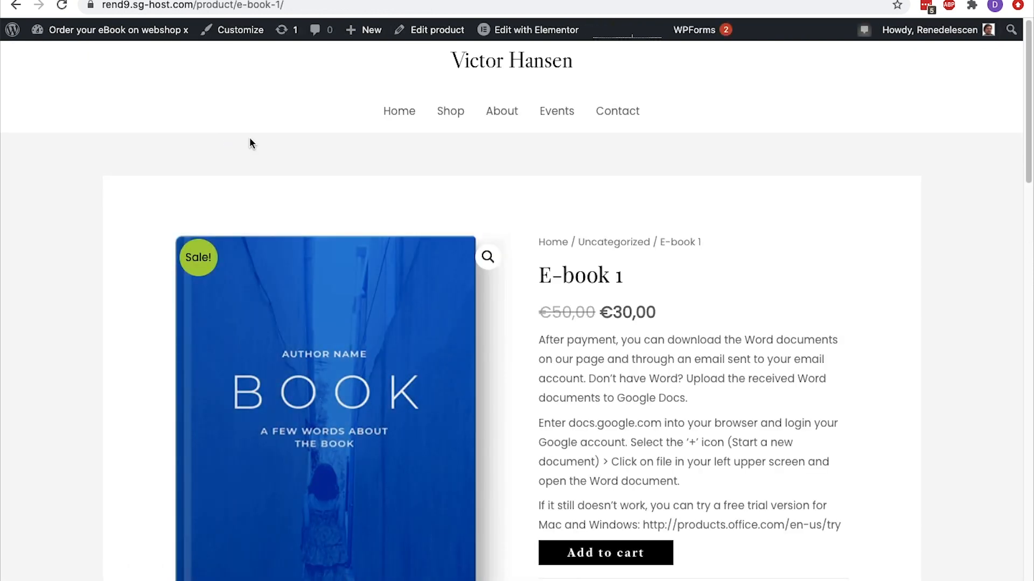
{"action": "scroll", "coordinate": [250, 140], "scroll_direction": "down", "scroll_amount": 15}
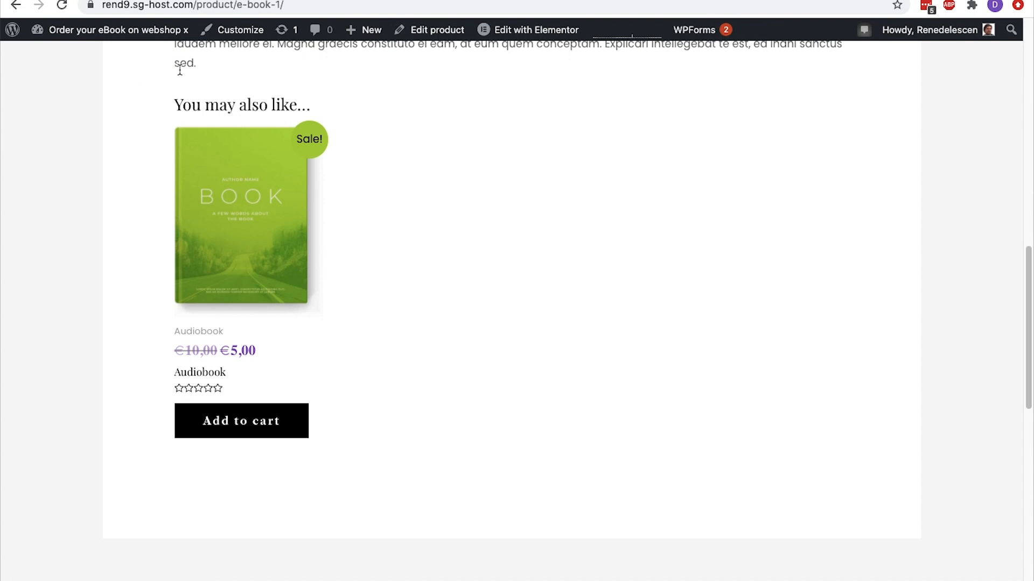
Add E-book 1 to the cart and view the cart page with its cross-sell suggestion
{"action": "scroll", "coordinate": [180, 70], "scroll_direction": "up", "scroll_amount": 10}
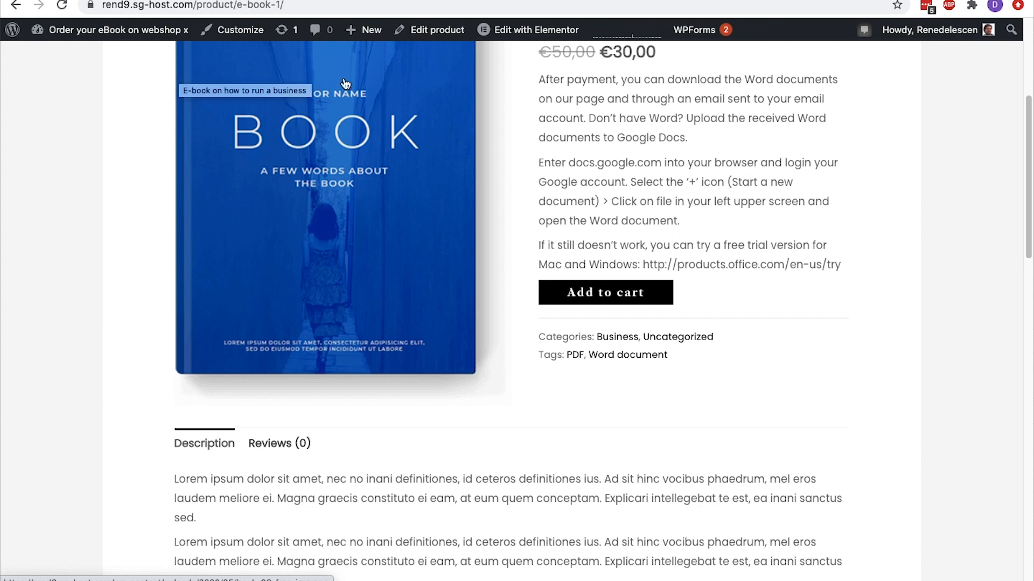
{"action": "left_click", "coordinate": [566, 291]}
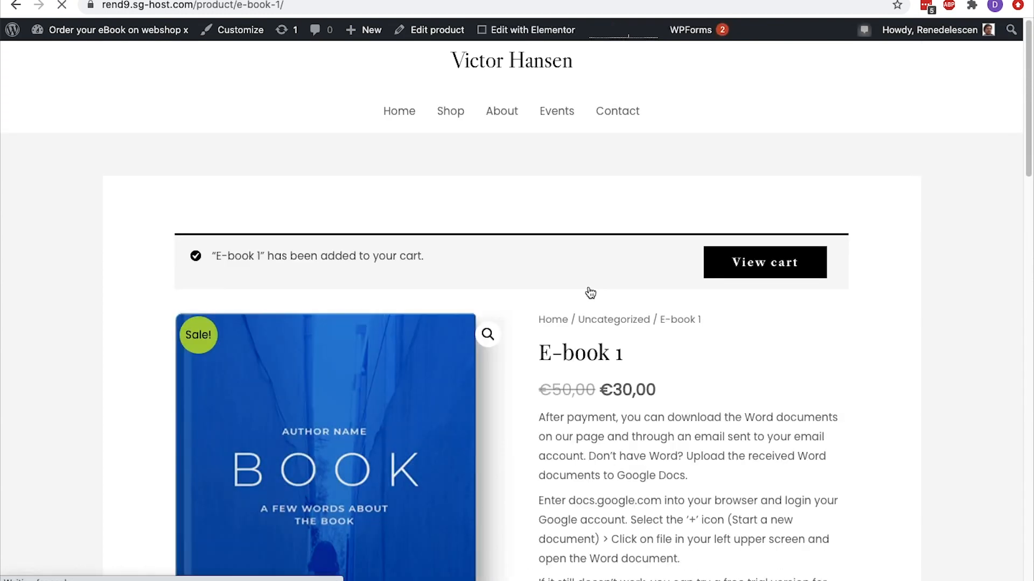
{"action": "left_click", "coordinate": [706, 261]}
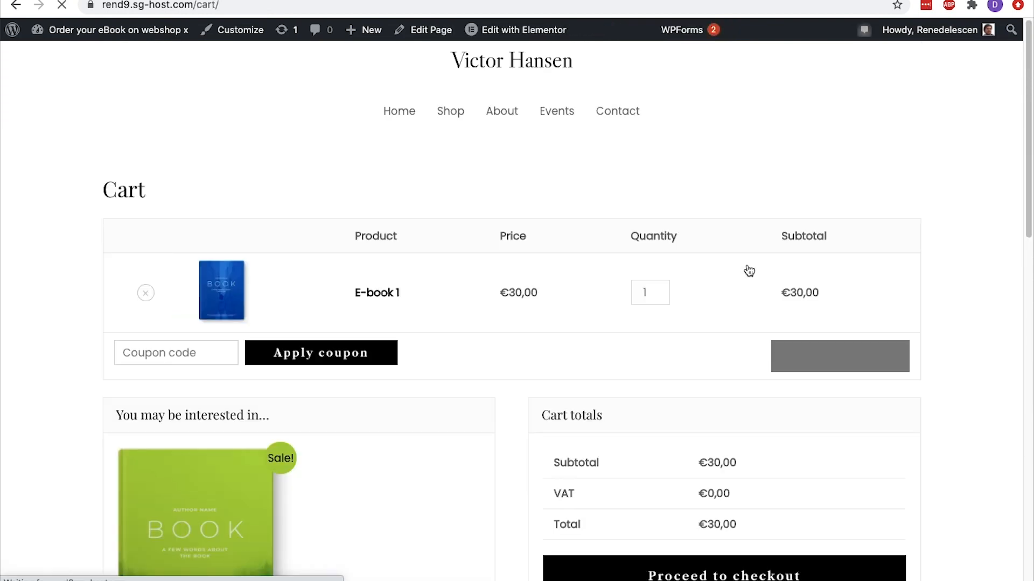
{"action": "scroll", "coordinate": [745, 271], "scroll_direction": "down", "scroll_amount": 3}
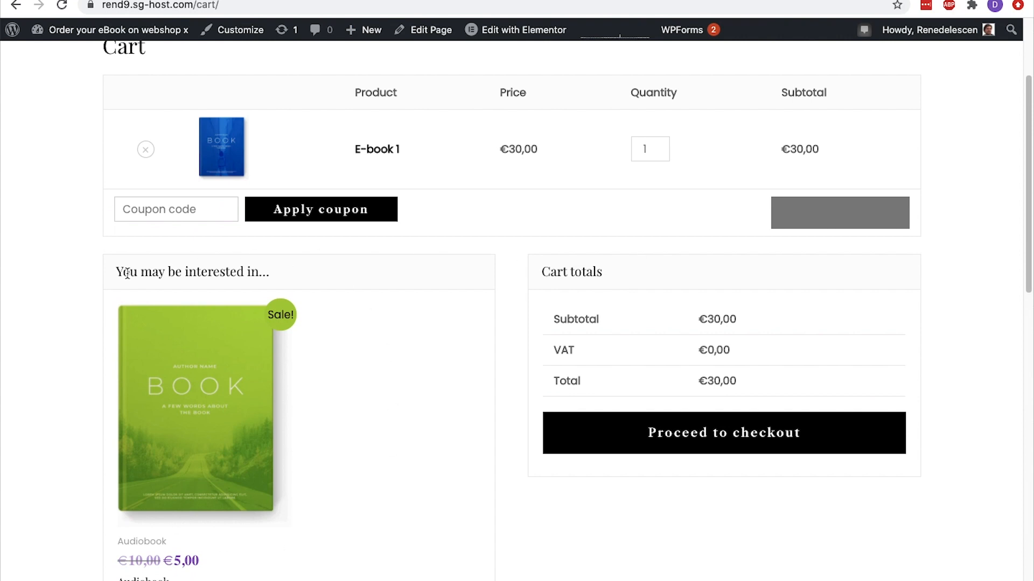
{"action": "scroll", "coordinate": [129, 279], "scroll_direction": "down", "scroll_amount": 1}
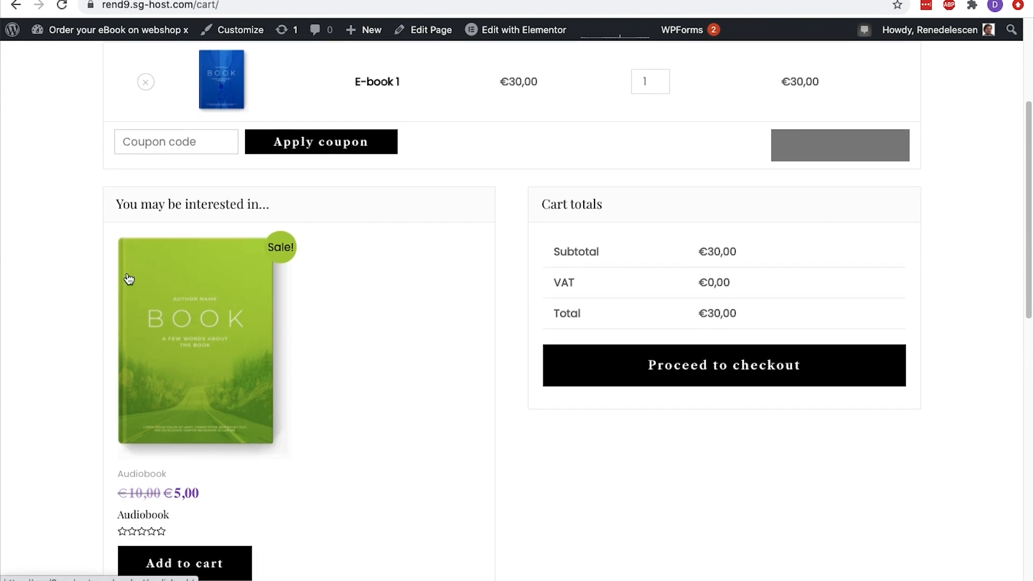
{"action": "scroll", "coordinate": [129, 279], "scroll_direction": "down", "scroll_amount": 1}
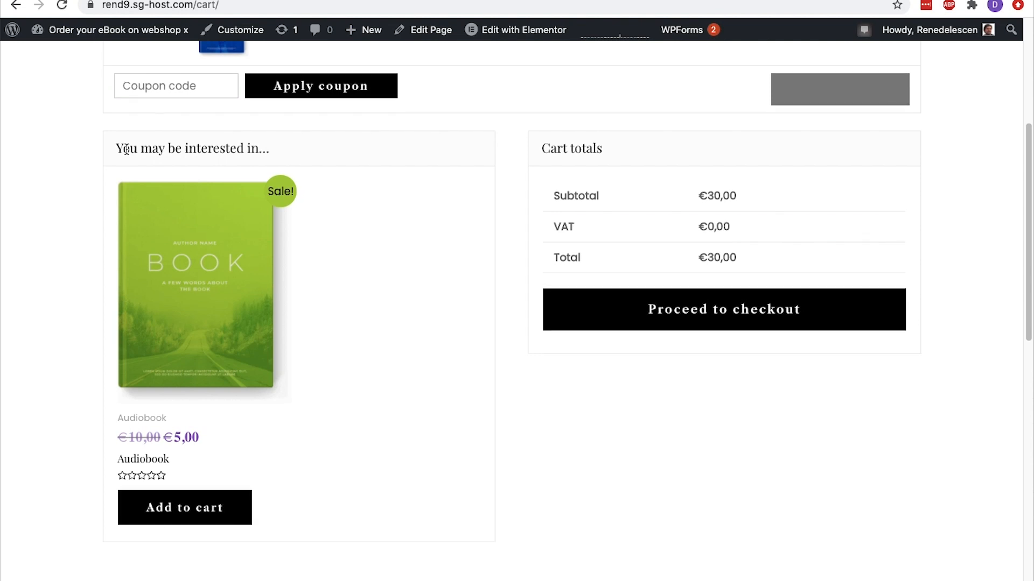
{"action": "scroll", "coordinate": [126, 149], "scroll_direction": "up", "scroll_amount": 5}
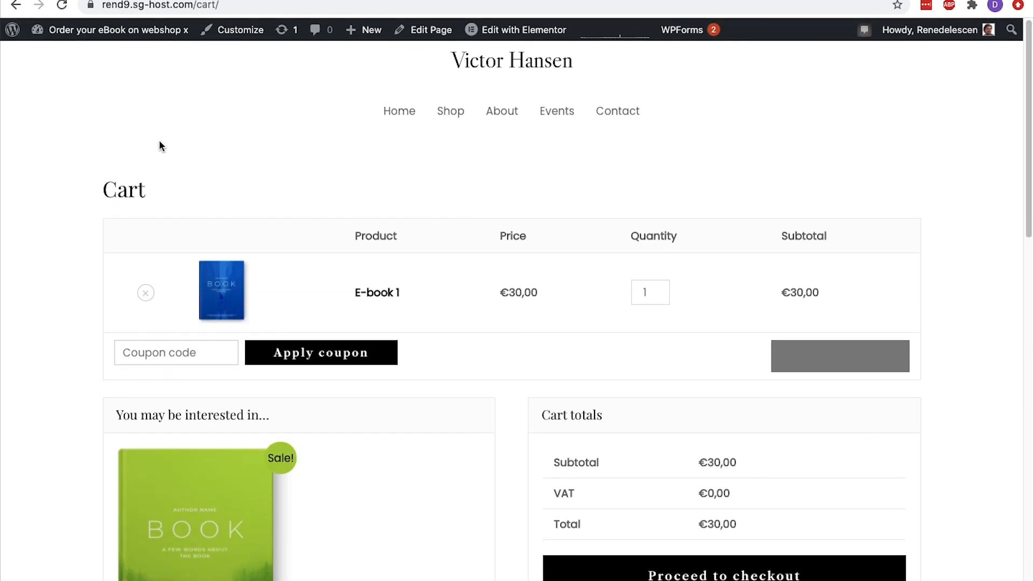
Open the home page in Elementor and delete the tablet image beside the "The road to nowhere" heading
{"action": "left_click", "coordinate": [389, 111]}
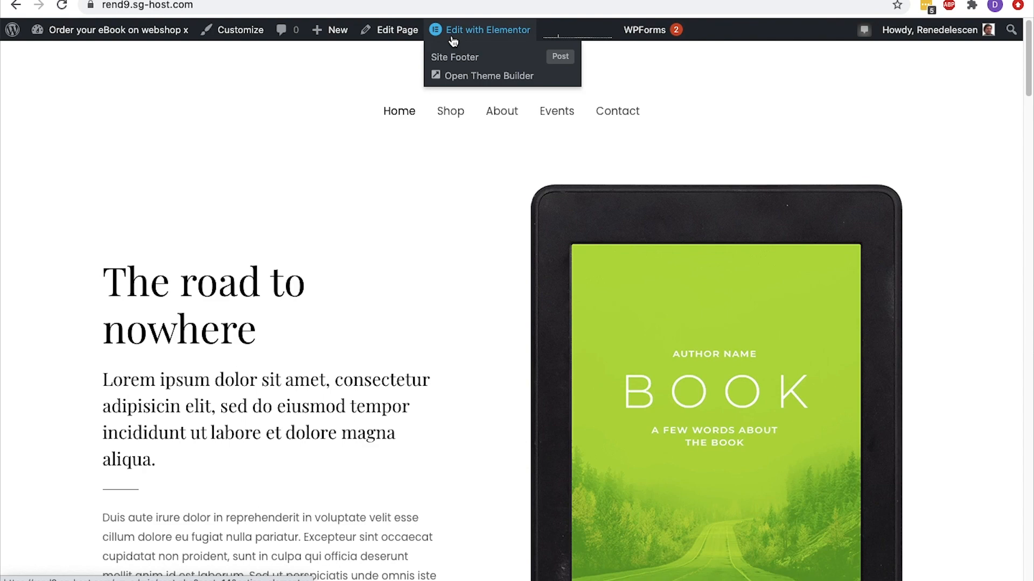
{"action": "left_click", "coordinate": [453, 41]}
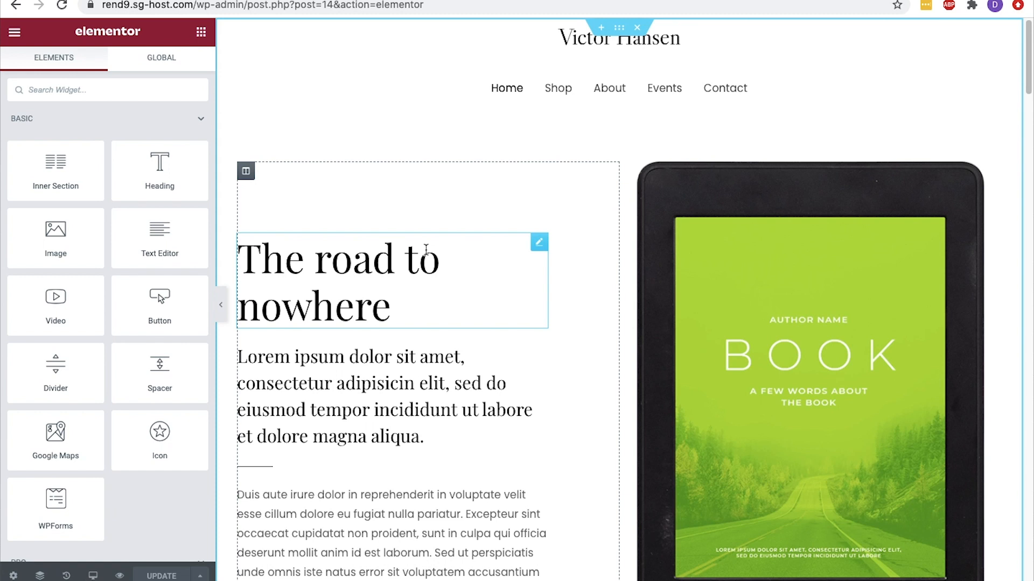
{"action": "right_click", "coordinate": [721, 219]}
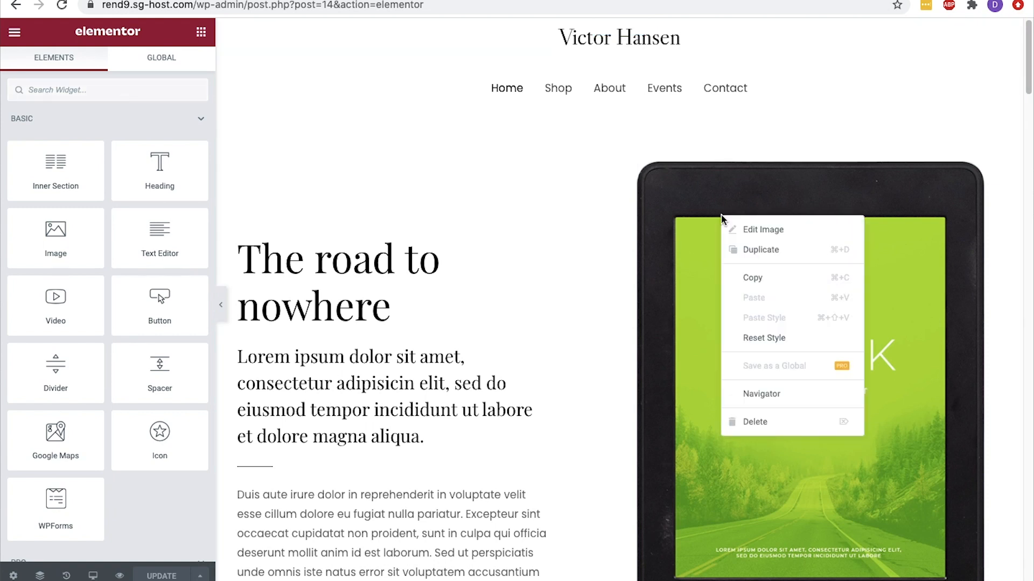
{"action": "left_click", "coordinate": [769, 422]}
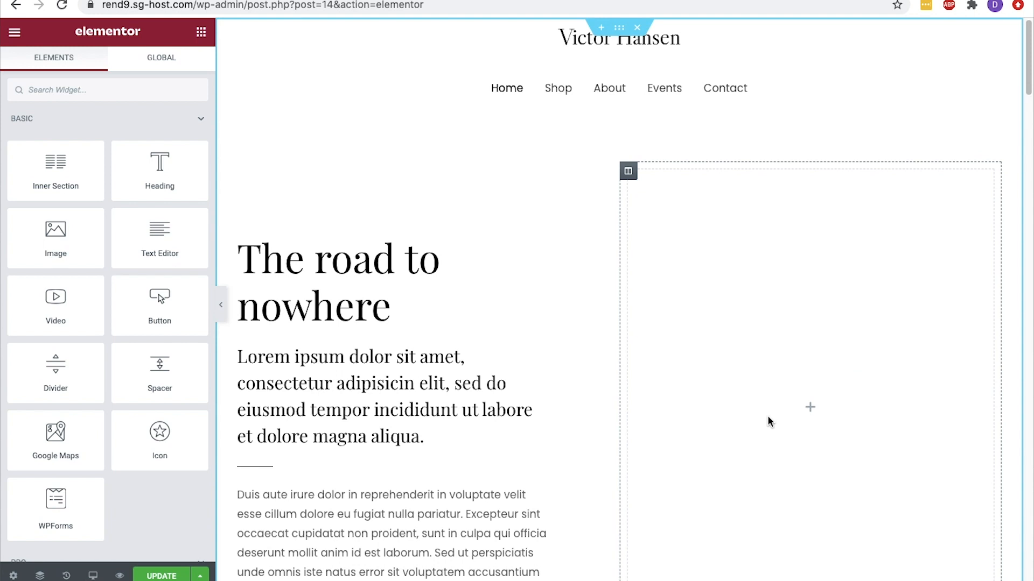
Add an Image widget to the empty hero column with the blue cover book-06-free-img.png, keeping the Large - 1024 x 1024 size
{"action": "left_click_drag", "start_coordinate": [71, 229], "coordinate": [775, 295]}
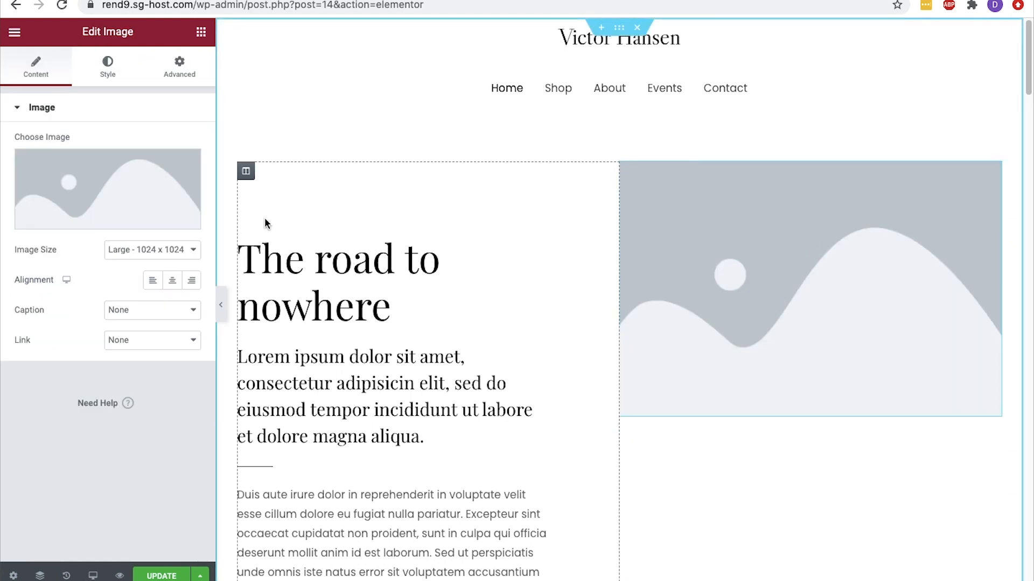
{"action": "left_click", "coordinate": [124, 214]}
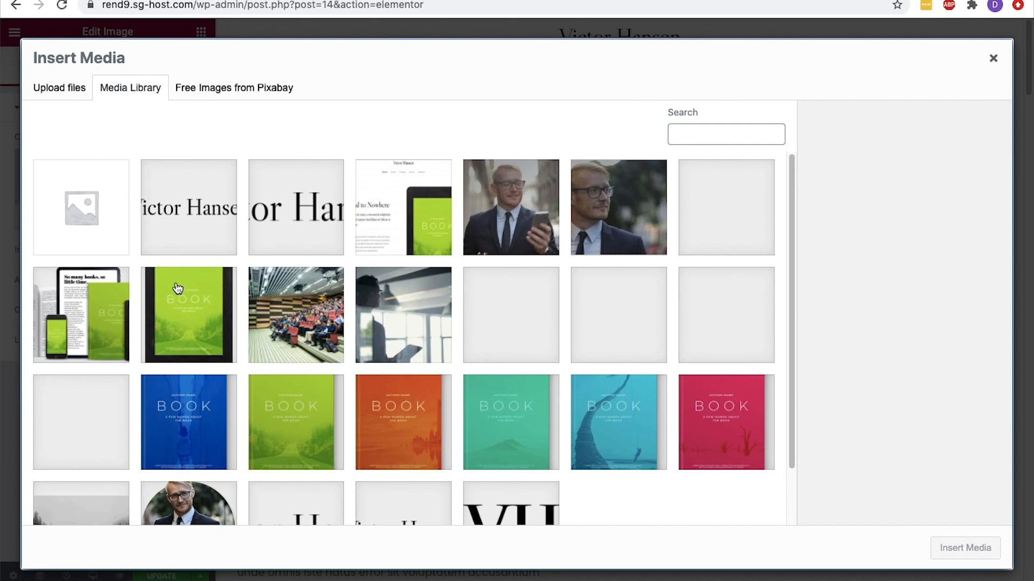
{"action": "left_click", "coordinate": [166, 385]}
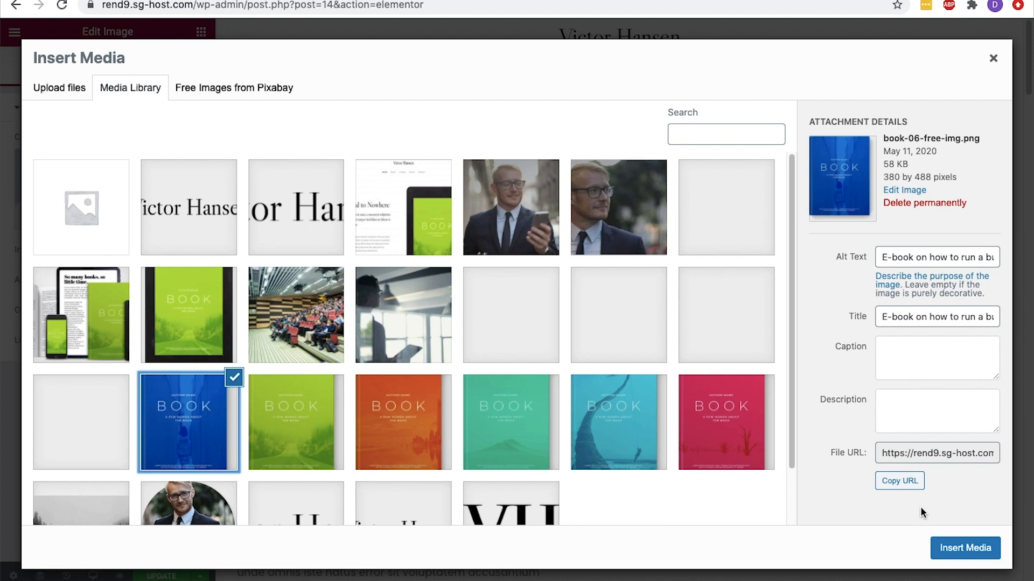
{"action": "left_click", "coordinate": [940, 546]}
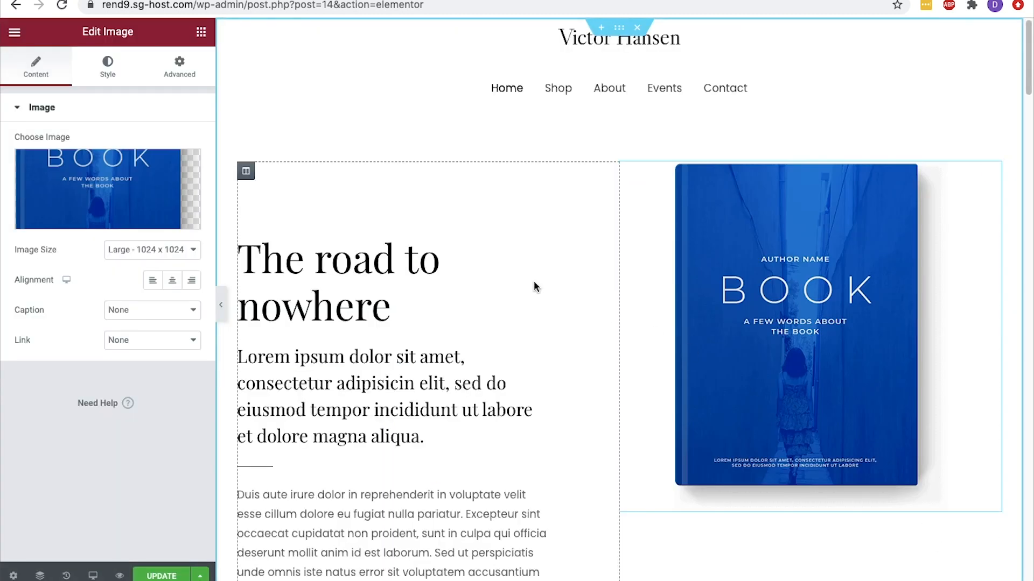
{"action": "left_click", "coordinate": [131, 245]}
{"action": "left_click", "coordinate": [131, 246]}
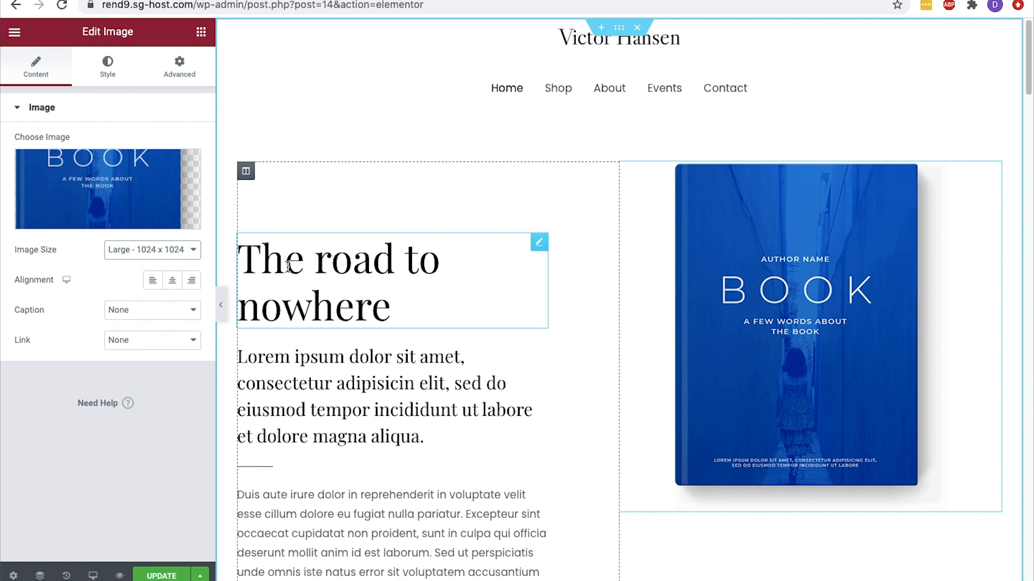
Unlink the margins of the "The road to nowhere" heading and set its top margin to -110 px
{"action": "left_click", "coordinate": [539, 242]}
{"action": "left_click", "coordinate": [196, 76]}
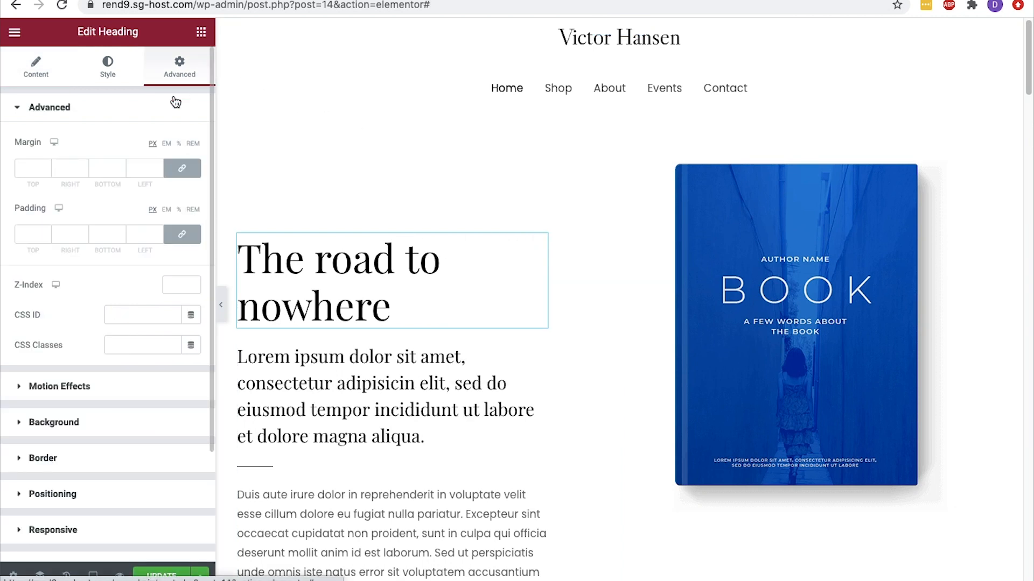
{"action": "left_click", "coordinate": [185, 173]}
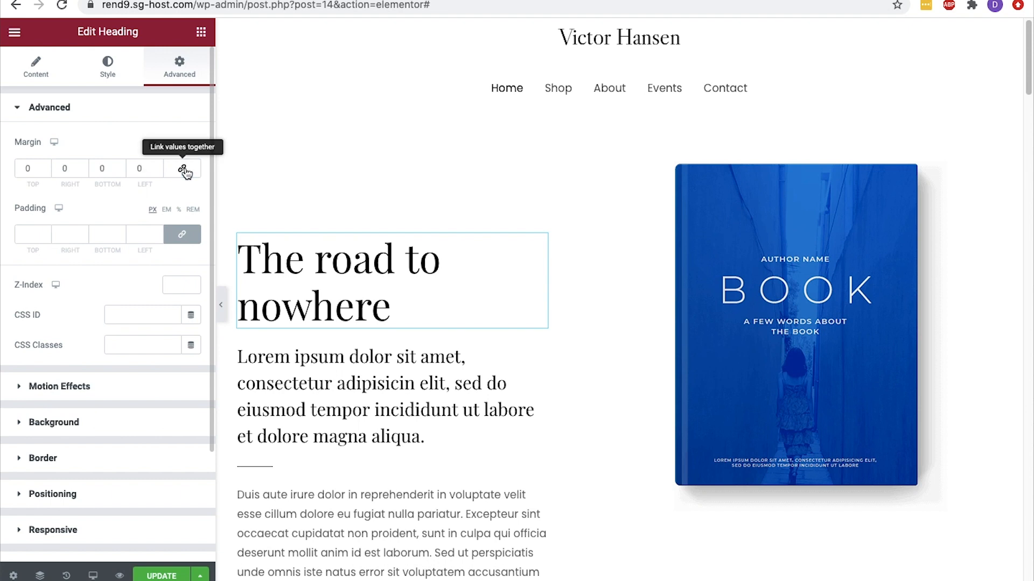
{"action": "left_click", "coordinate": [47, 170]}
{"action": "left_click_drag", "start_coordinate": [35, 169], "coordinate": [29, 168]}
{"action": "type", "text": "110"}
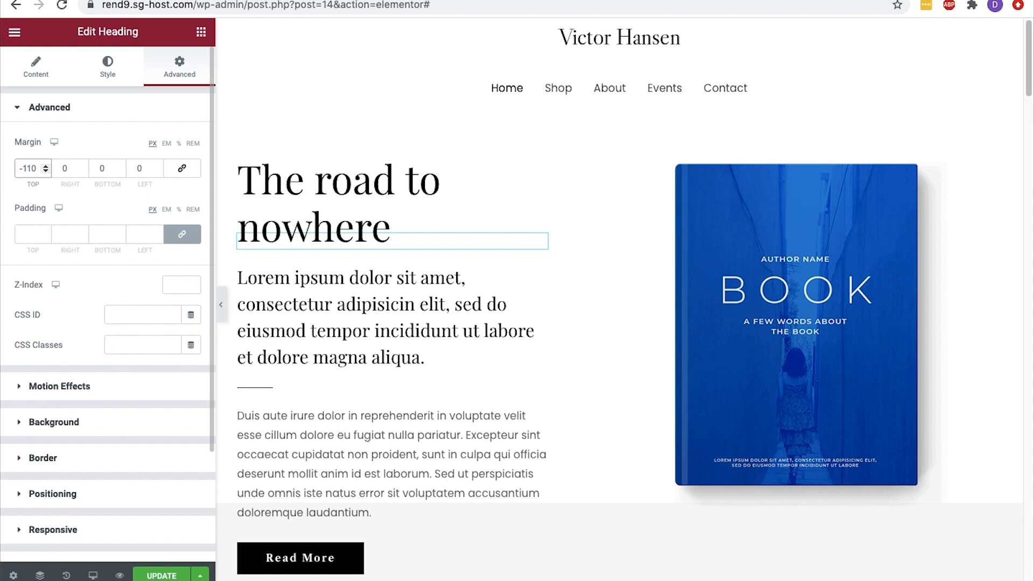
Center the "The road to nowhere" heading and the "Lorem ipsum" subheading below it
{"action": "left_click", "coordinate": [42, 83]}
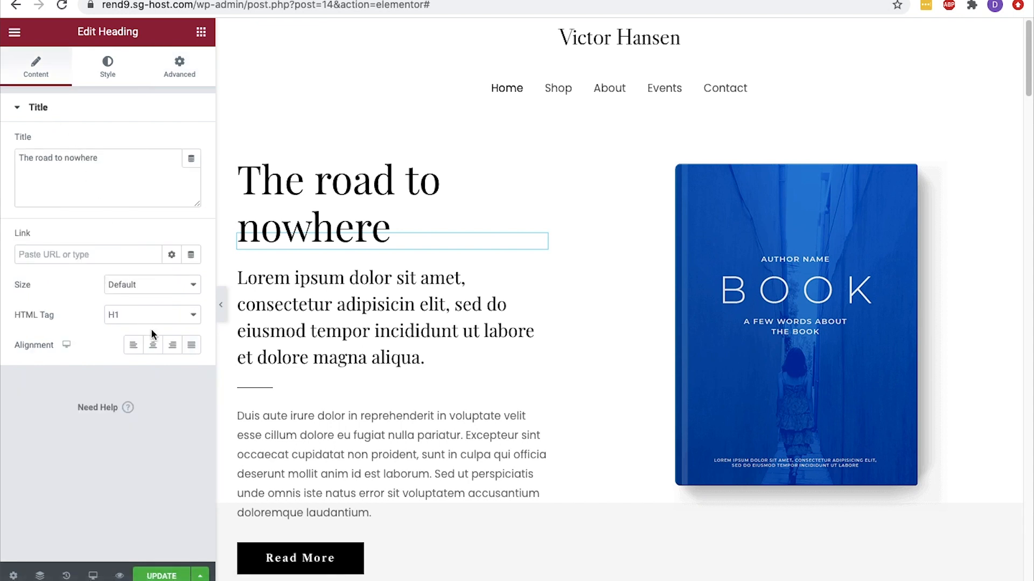
{"action": "left_click", "coordinate": [153, 344]}
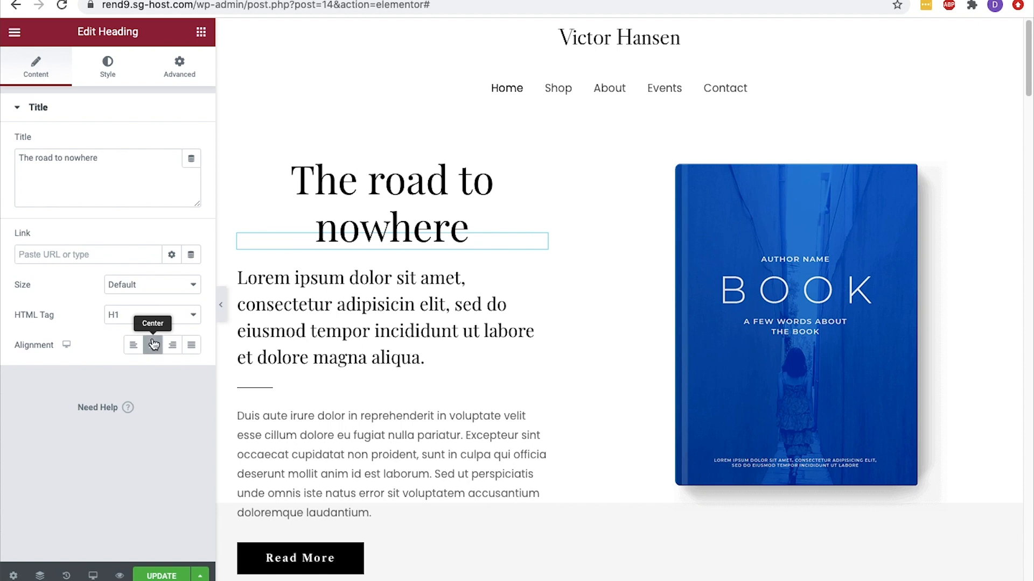
{"action": "left_click", "coordinate": [345, 313]}
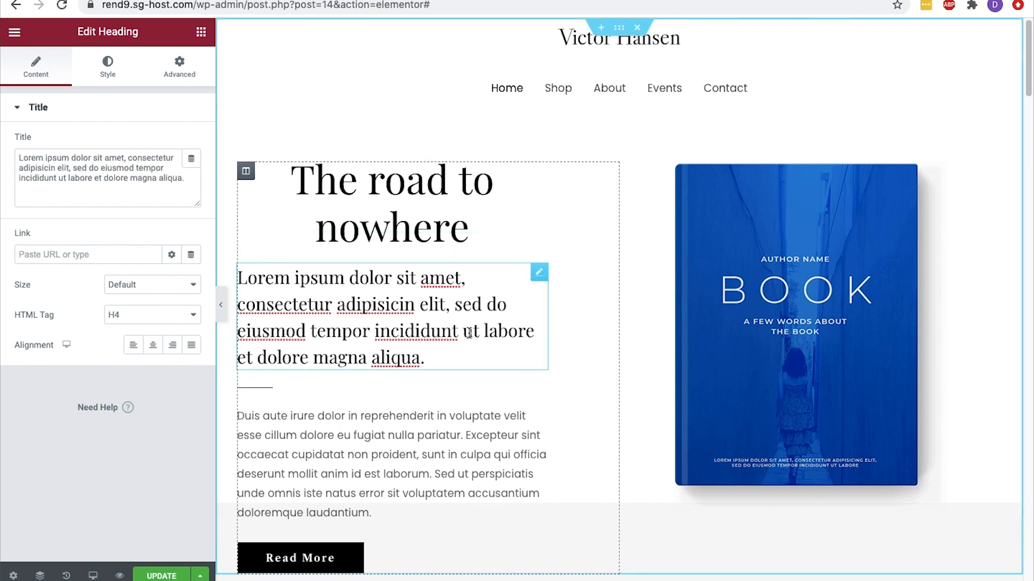
{"action": "left_click", "coordinate": [151, 346]}
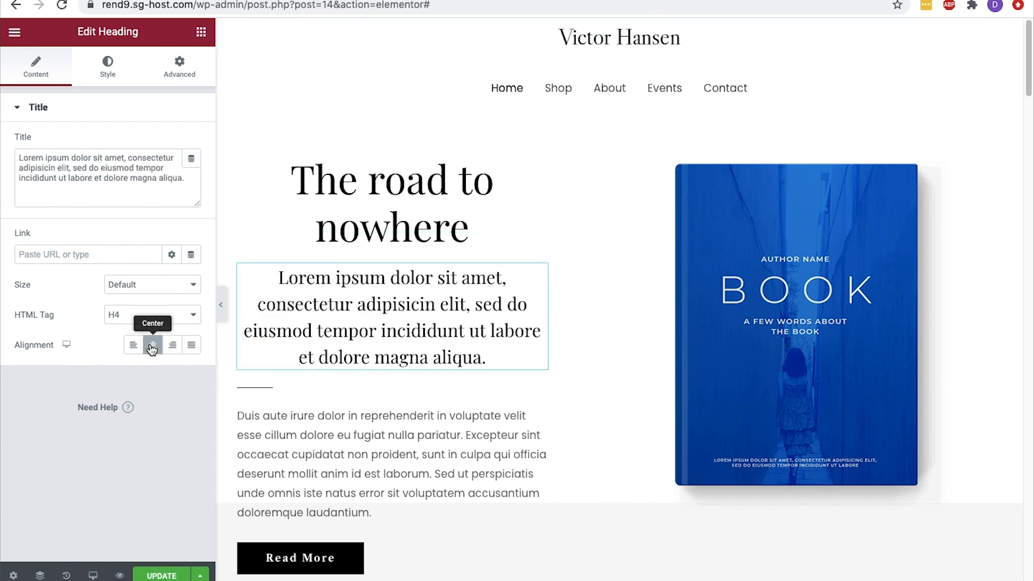
Center the hero section's "Duis aute irure" paragraph and its Read More button
{"action": "left_click", "coordinate": [379, 405]}
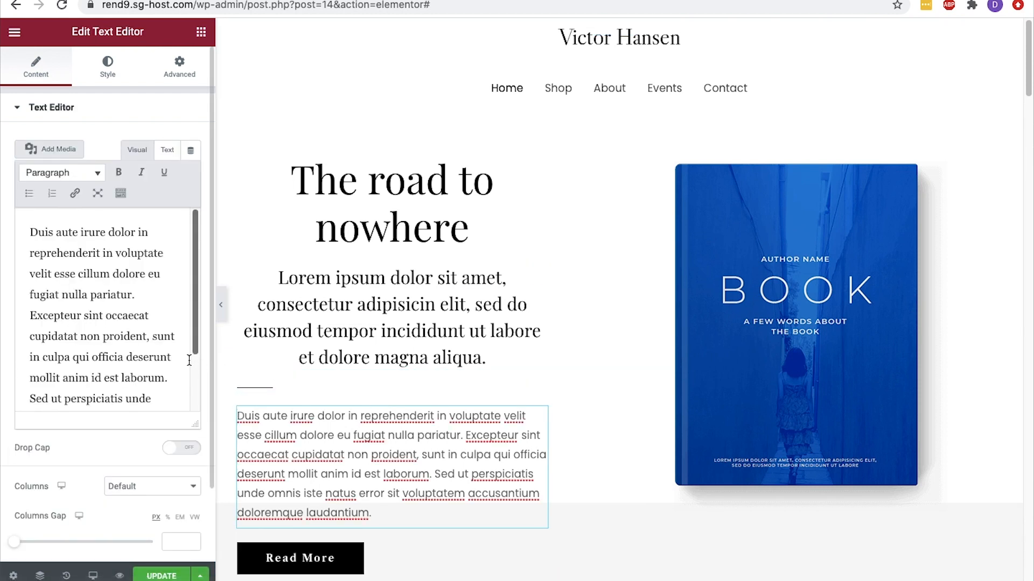
{"action": "left_click", "coordinate": [107, 68]}
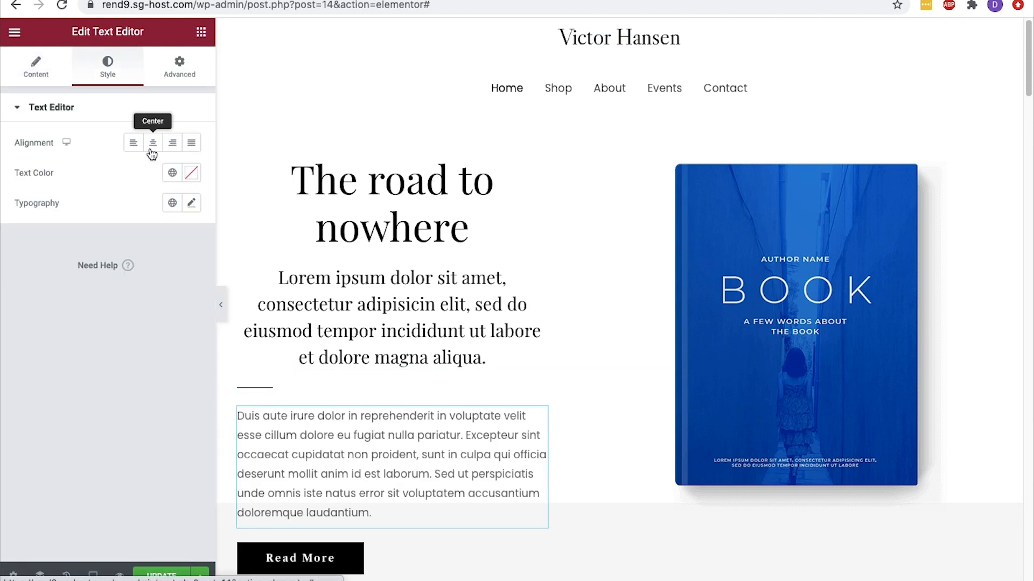
{"action": "left_click", "coordinate": [153, 143]}
{"action": "scroll", "coordinate": [361, 519], "scroll_direction": "down", "scroll_amount": 3}
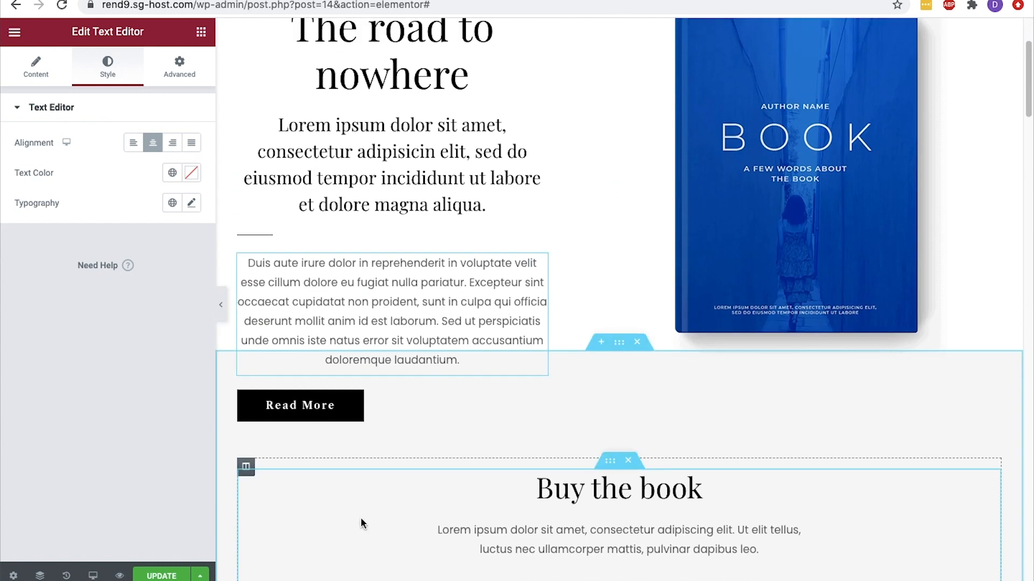
{"action": "left_click", "coordinate": [397, 412]}
{"action": "left_click", "coordinate": [153, 250]}
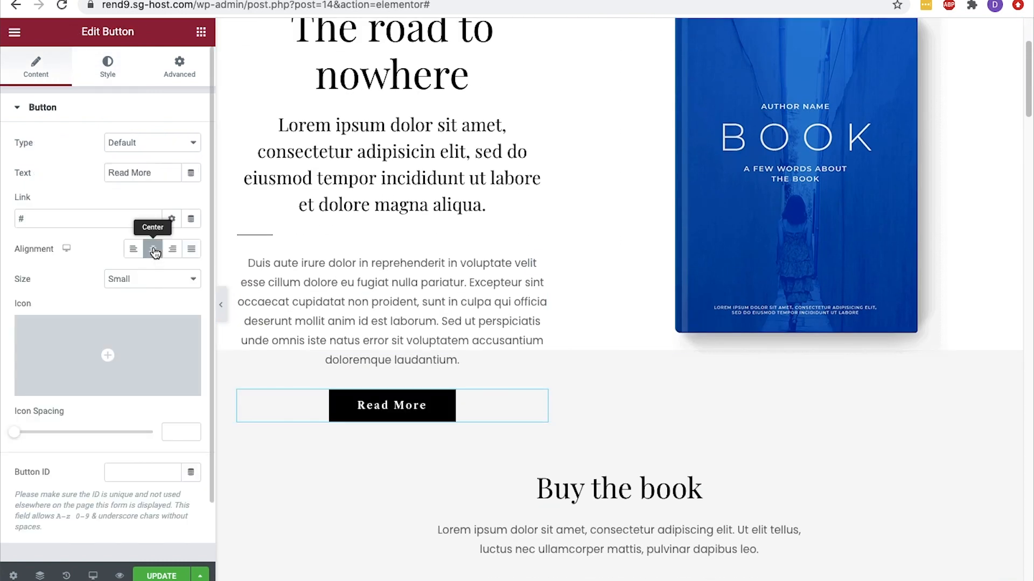
Preview the hero section at full width without the editing panel, and save the page changes
{"action": "left_click", "coordinate": [220, 305]}
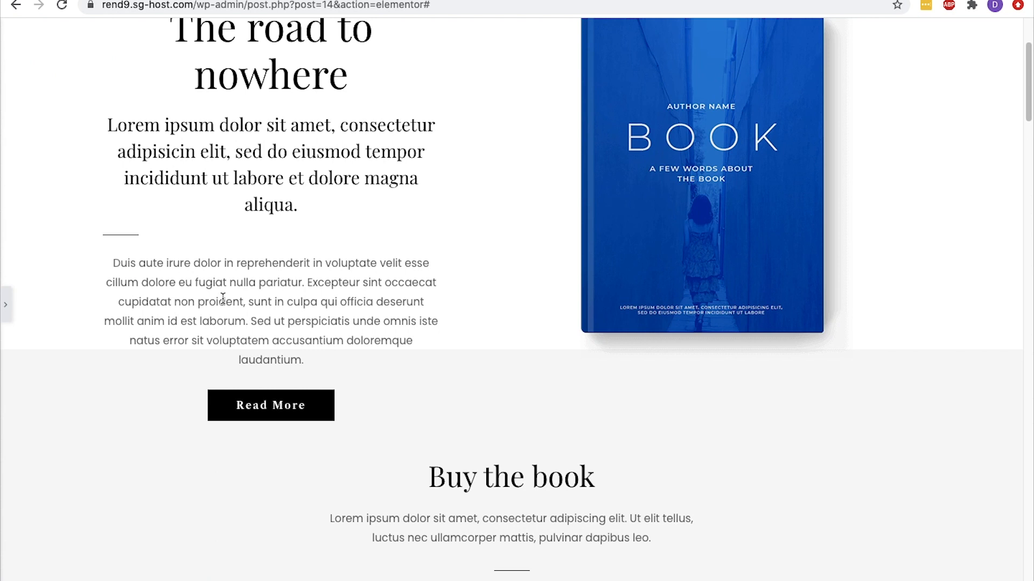
{"action": "scroll", "coordinate": [222, 299], "scroll_direction": "up", "scroll_amount": 3}
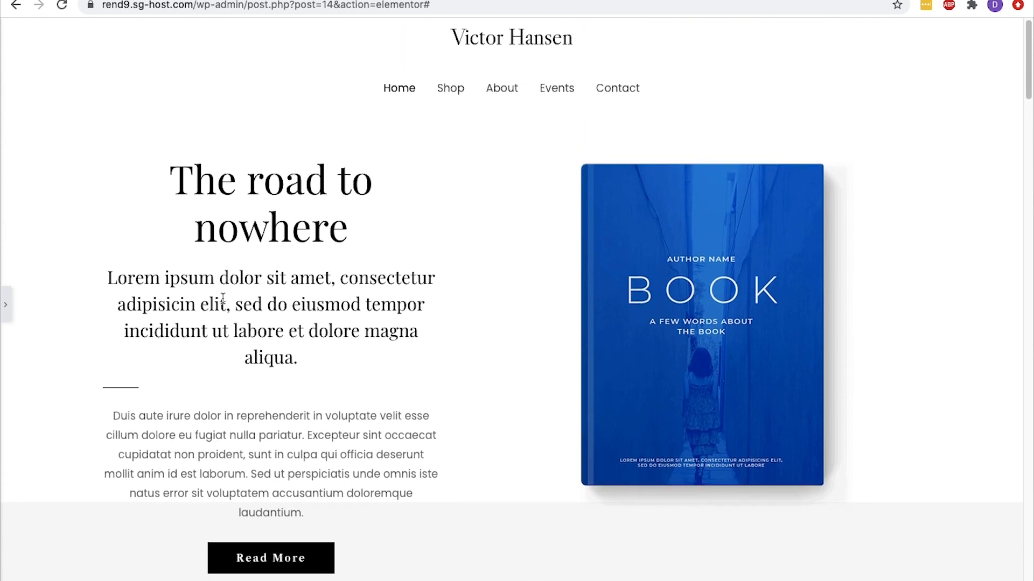
{"action": "left_click", "coordinate": [4, 319]}
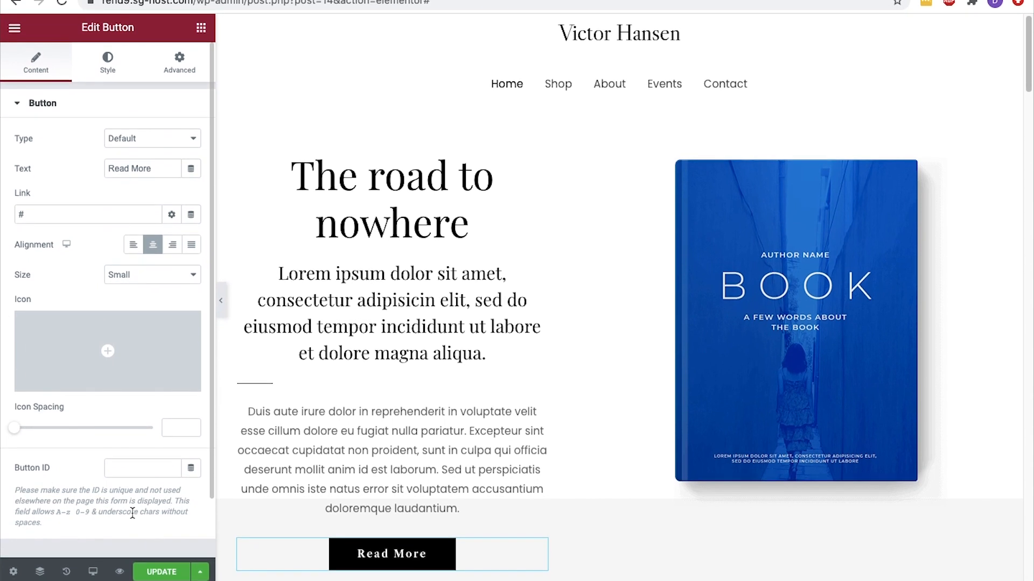
{"action": "left_click", "coordinate": [148, 568]}
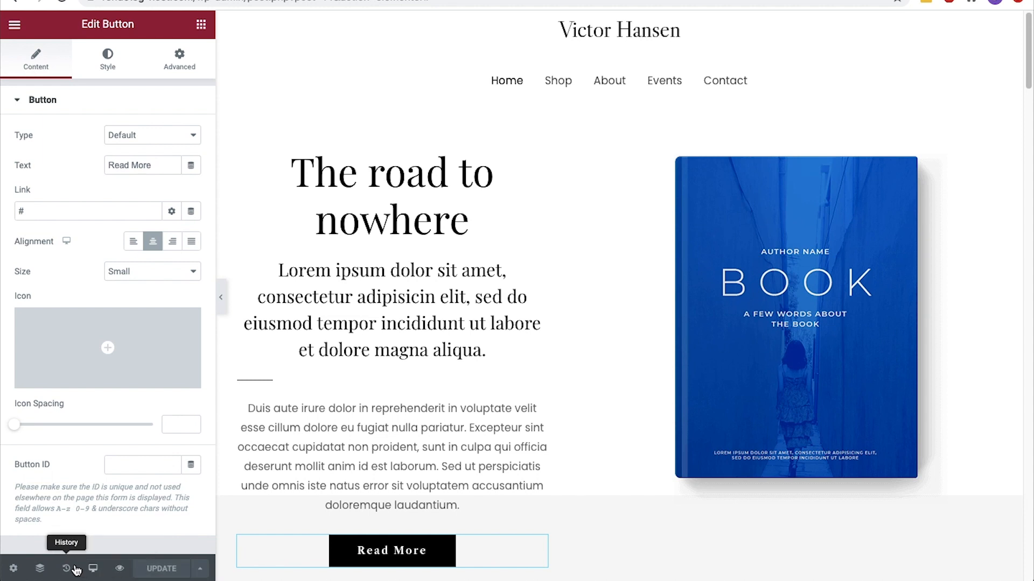
View the page structure in the Navigator, and review the page's saved revisions and its history of editing actions
{"action": "left_click", "coordinate": [41, 568]}
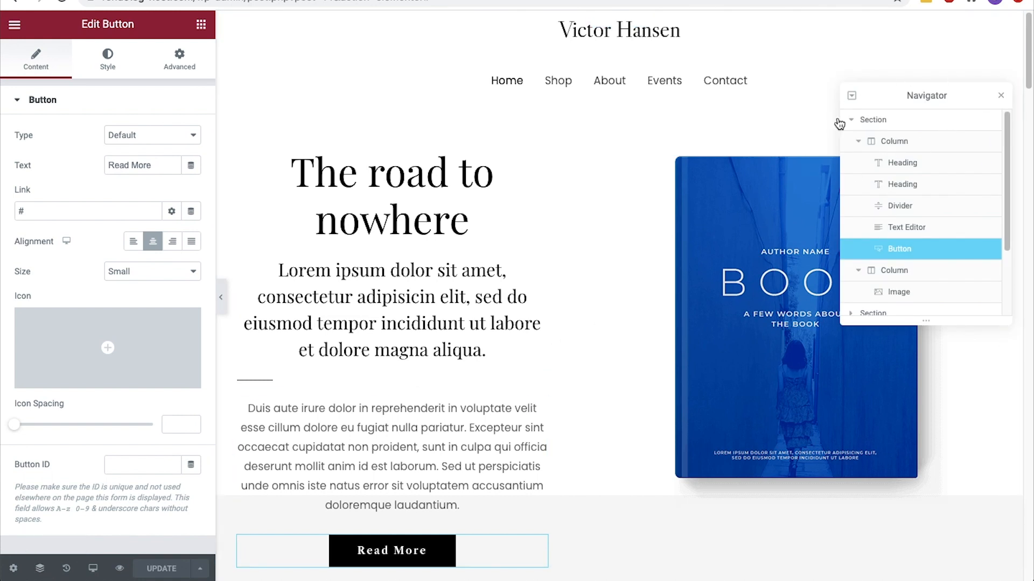
{"action": "left_click", "coordinate": [41, 569]}
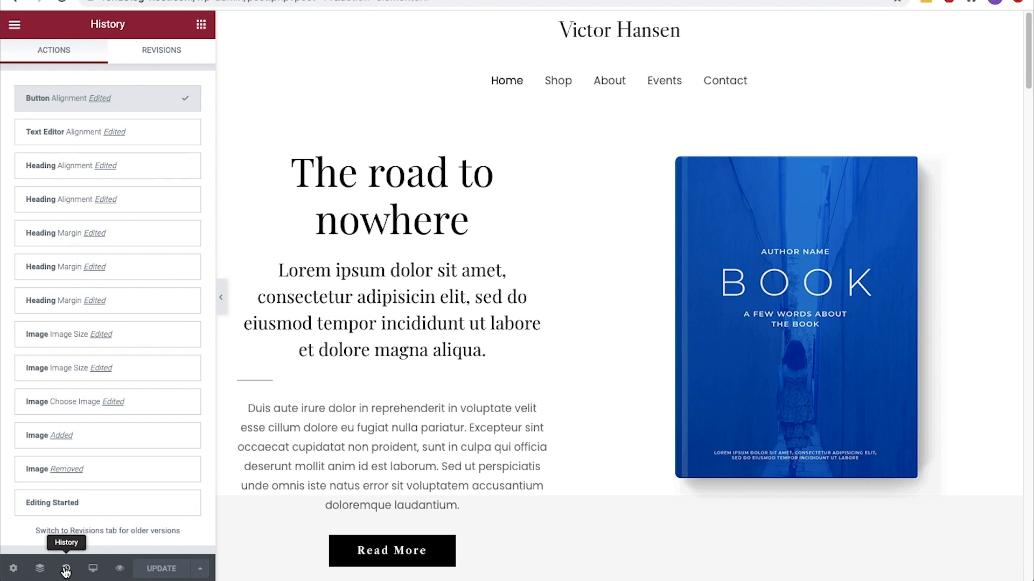
{"action": "left_click", "coordinate": [178, 52]}
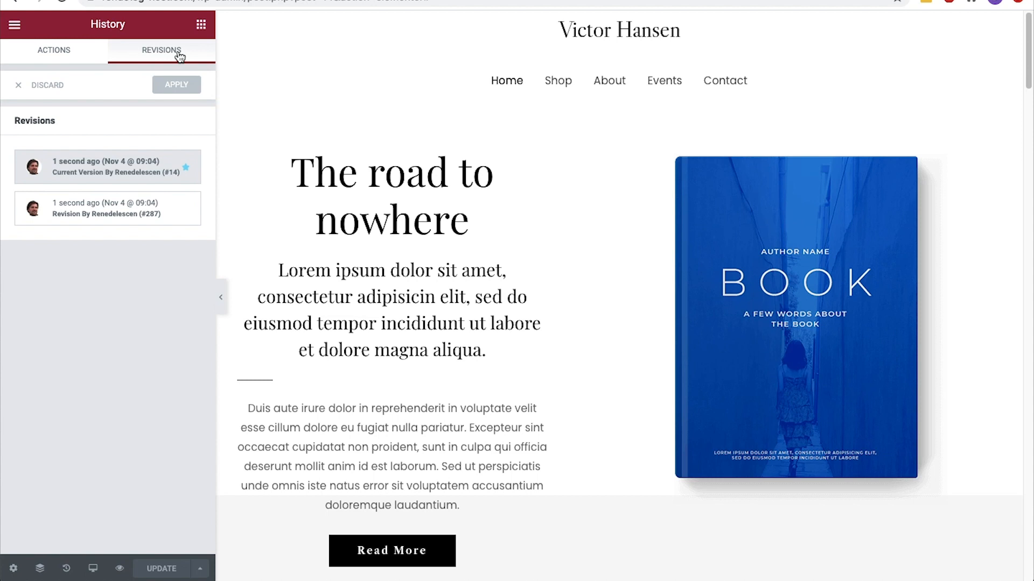
{"action": "left_click", "coordinate": [93, 49]}
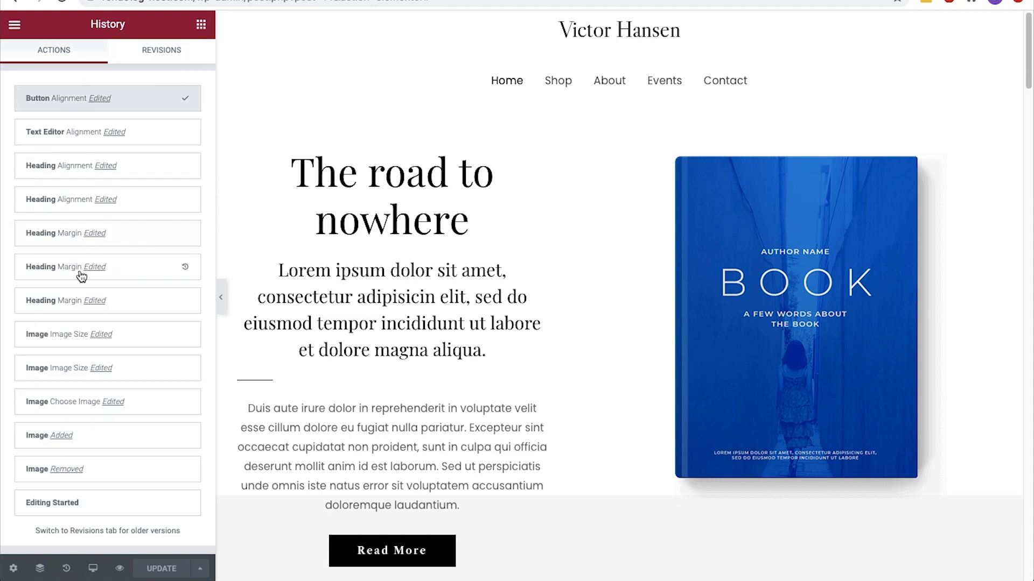
In the mobile preview, set the "The road to nowhere" heading's top padding to 100 px, keeping the other sides at 0
{"action": "left_click", "coordinate": [91, 572]}
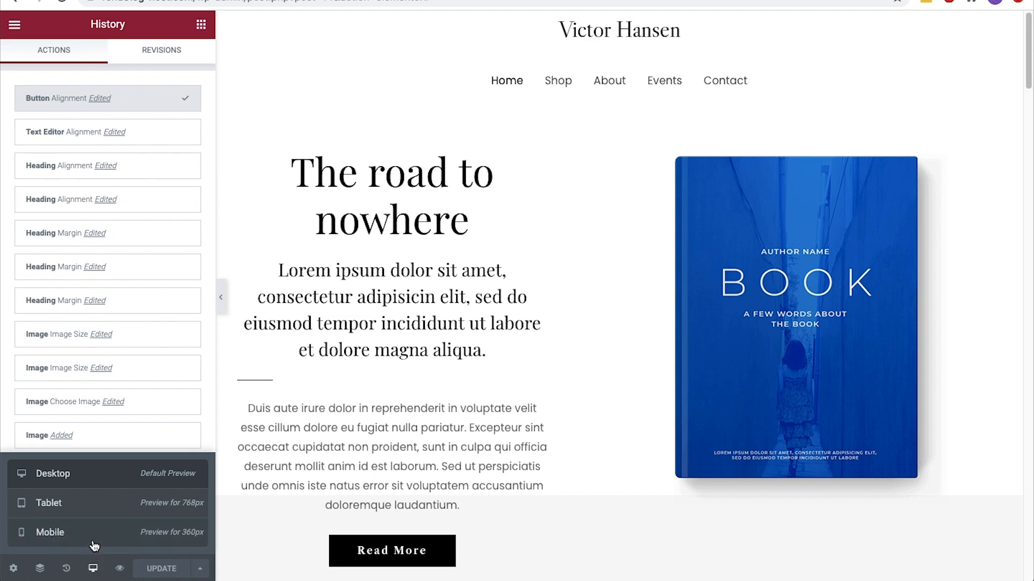
{"action": "left_click", "coordinate": [94, 544]}
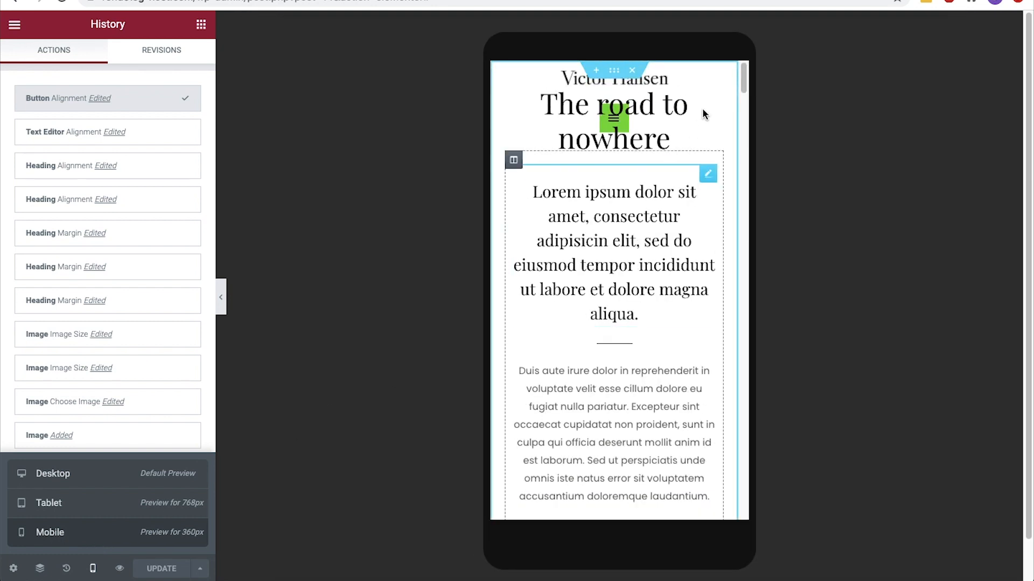
{"action": "left_click", "coordinate": [669, 113]}
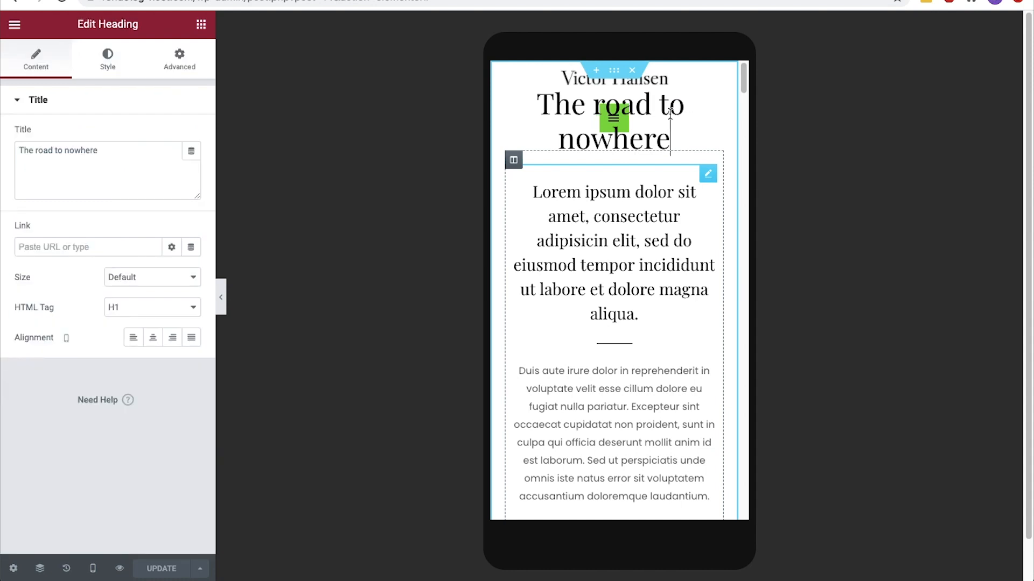
{"action": "left_click", "coordinate": [191, 67]}
{"action": "left_click", "coordinate": [47, 229]}
{"action": "type", "text": "0"}
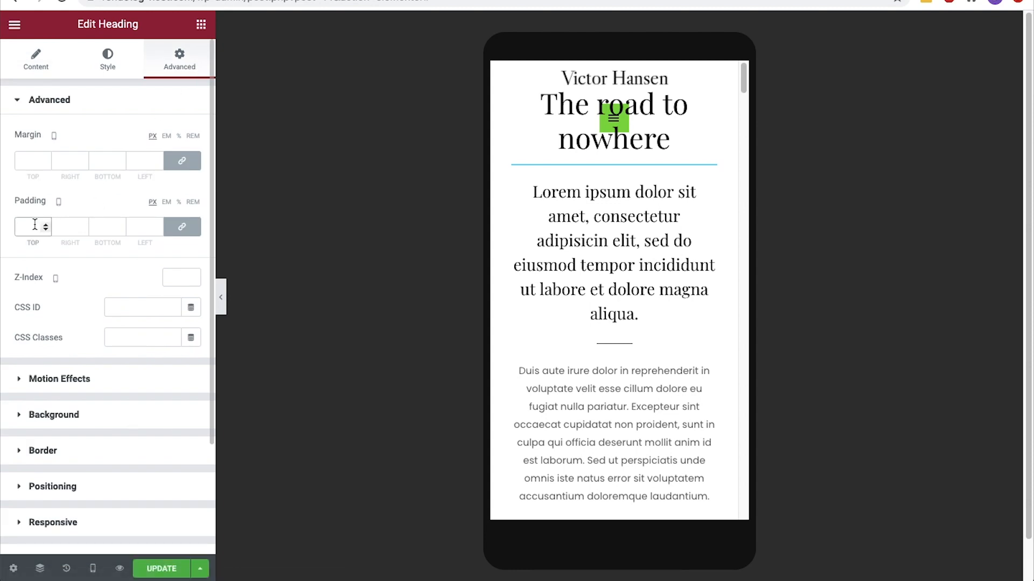
{"action": "left_click", "coordinate": [36, 223]}
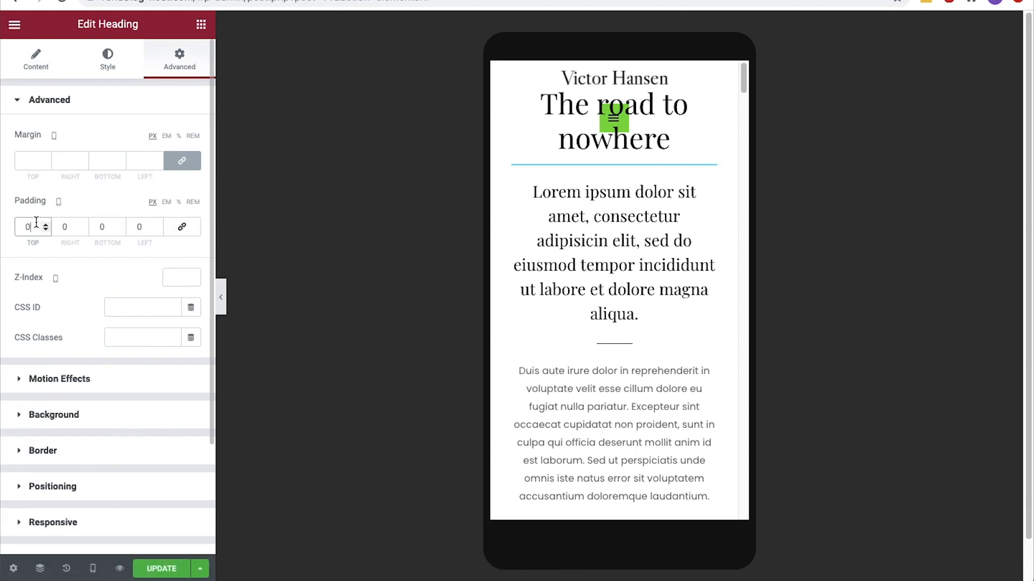
{"action": "type", "text": "100"}
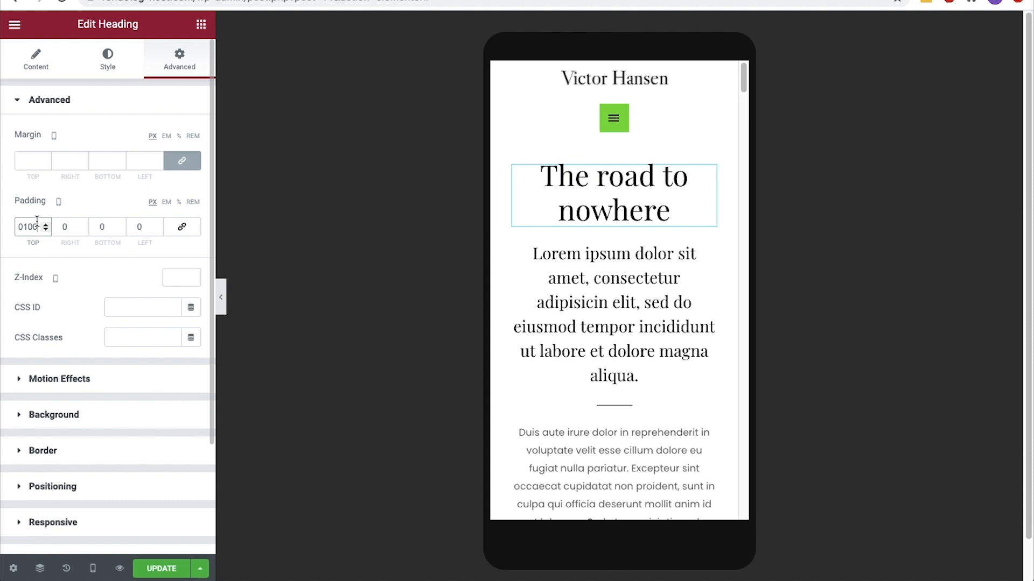
Set the book cover image's left padding to 30 px for mobile, with the padding sides unlinked
{"action": "scroll", "coordinate": [619, 280], "scroll_direction": "down", "scroll_amount": 7}
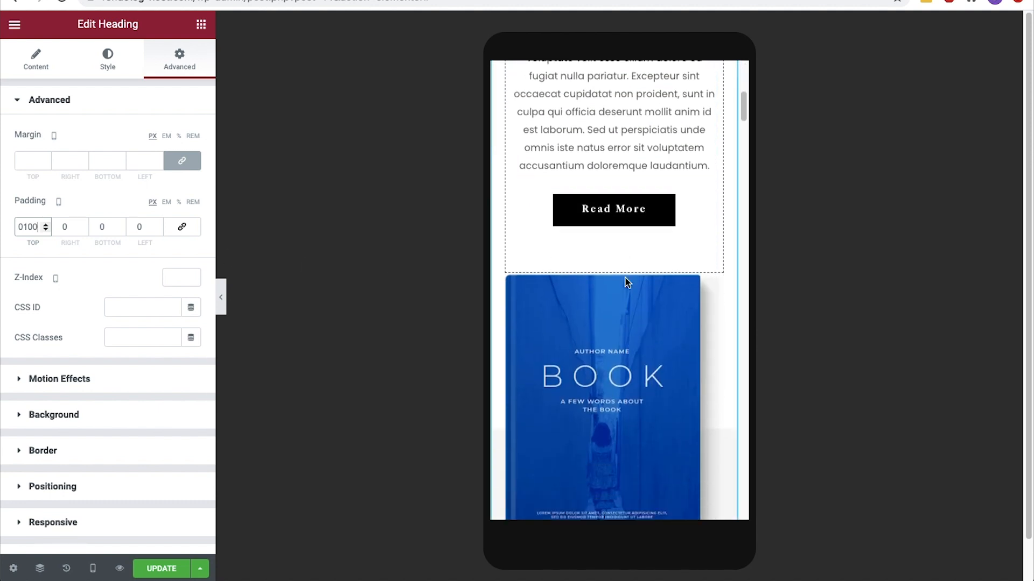
{"action": "scroll", "coordinate": [635, 283], "scroll_direction": "down", "scroll_amount": 3}
{"action": "left_click", "coordinate": [646, 283]}
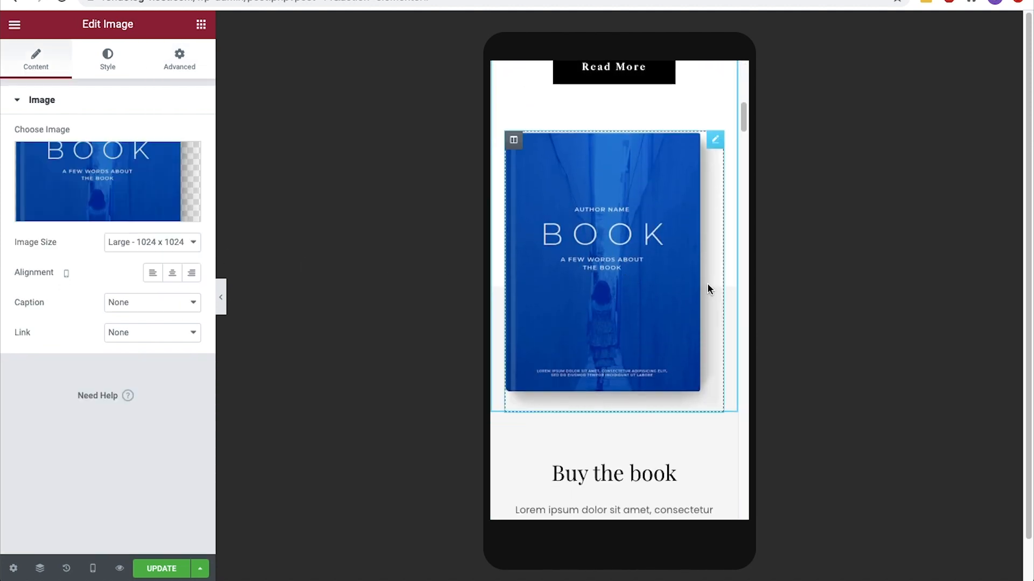
{"action": "left_click", "coordinate": [194, 65]}
{"action": "left_click", "coordinate": [182, 226]}
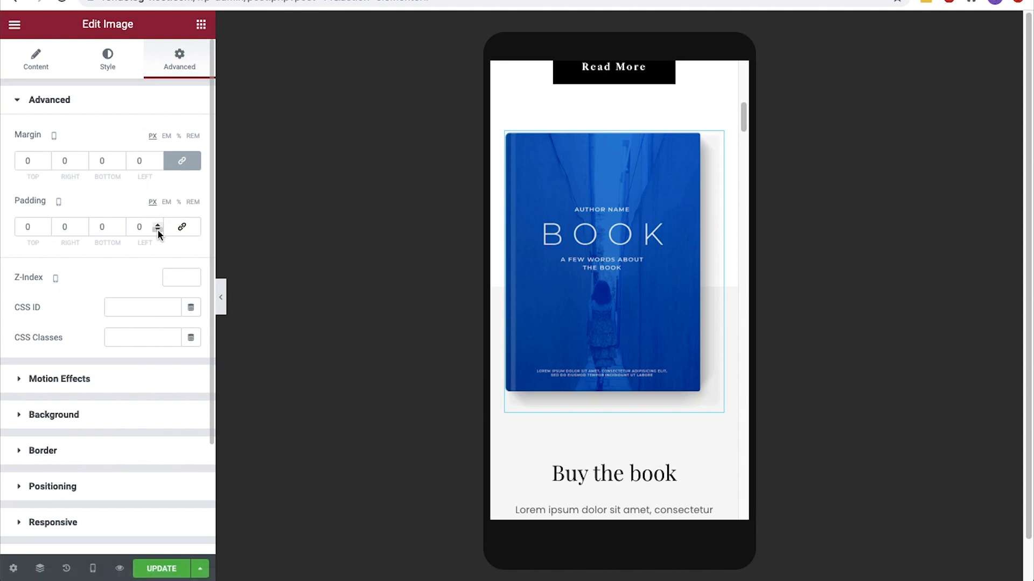
{"action": "left_click", "coordinate": [157, 224]}
{"action": "left_click", "coordinate": [158, 229]}
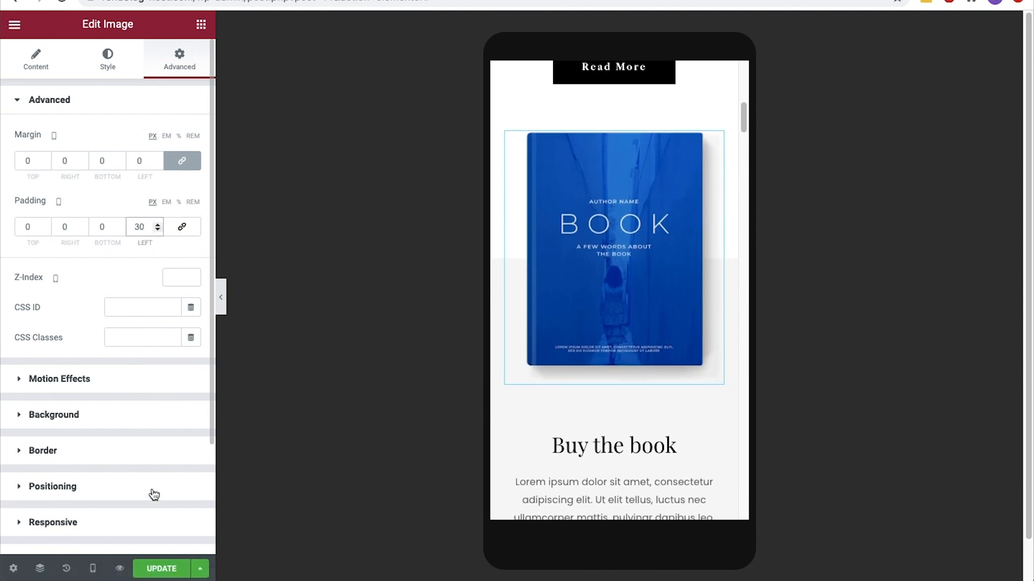
Save the page changes and return to the desktop preview
{"action": "left_click", "coordinate": [162, 567]}
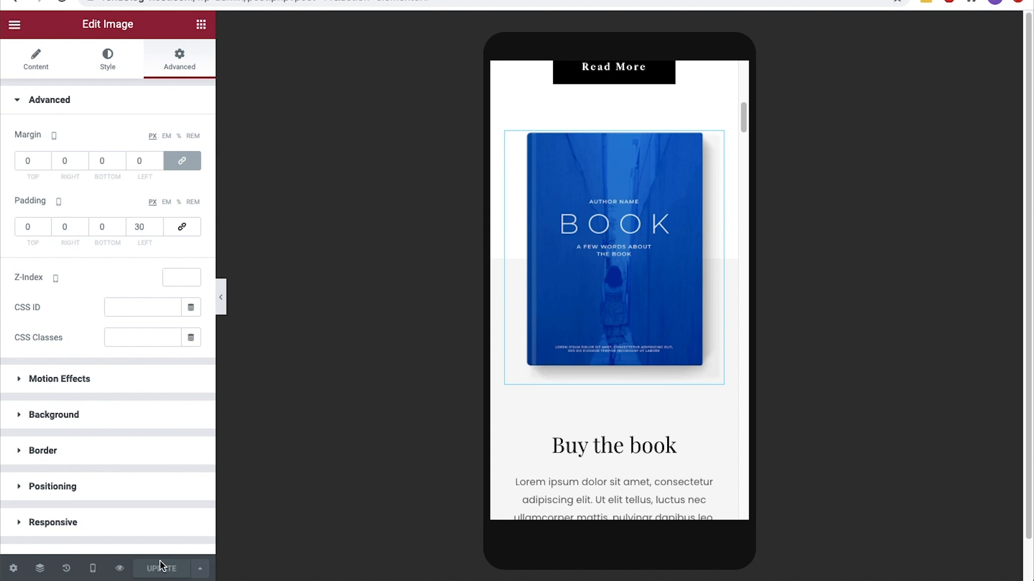
{"action": "left_click", "coordinate": [92, 568]}
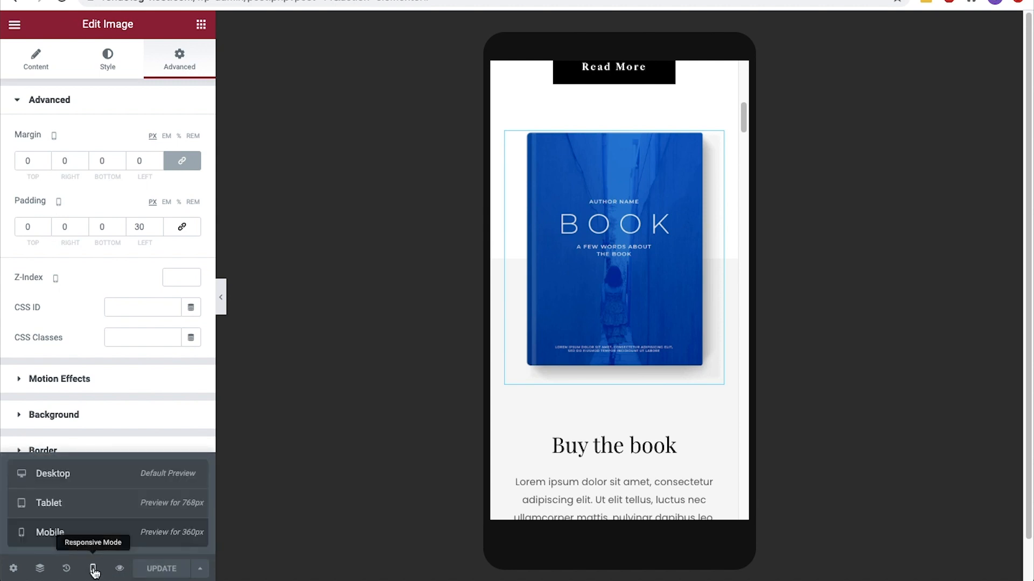
{"action": "left_click", "coordinate": [109, 489]}
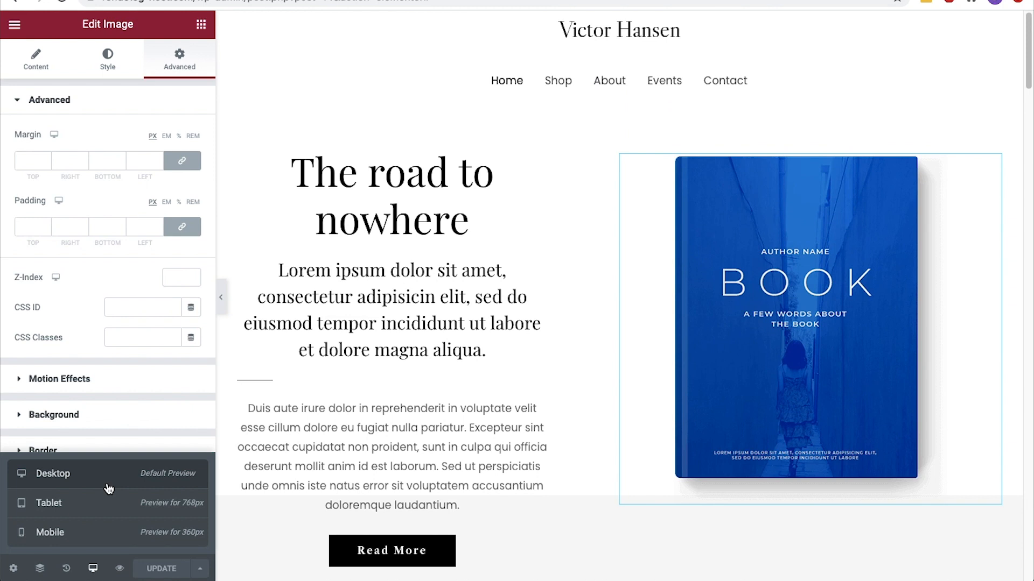
Add a Button widget directly below the book cover image
{"action": "left_click", "coordinate": [202, 25]}
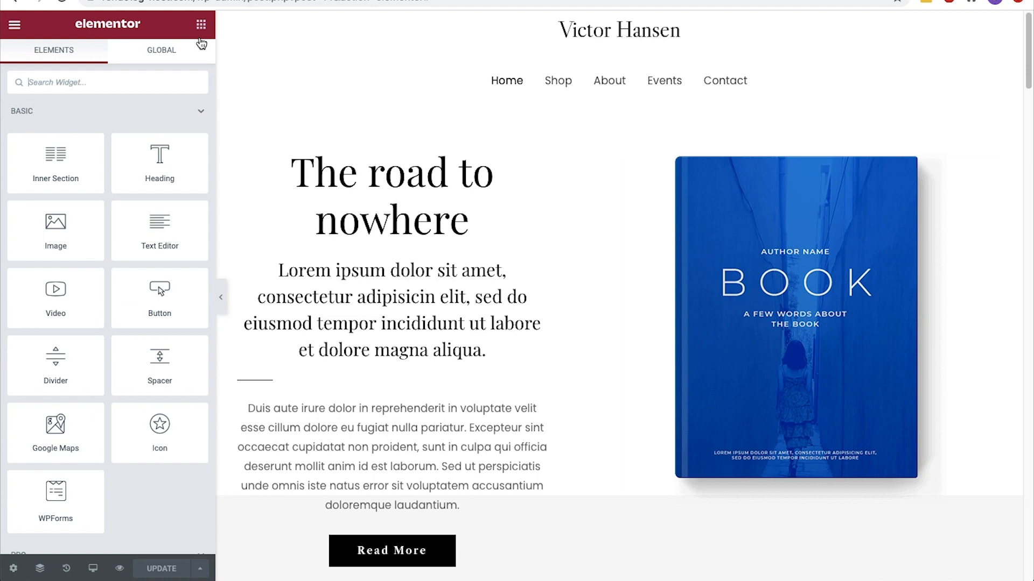
{"action": "left_click_drag", "start_coordinate": [184, 290], "coordinate": [773, 487]}
{"action": "scroll", "coordinate": [773, 487], "scroll_direction": "down", "scroll_amount": 3}
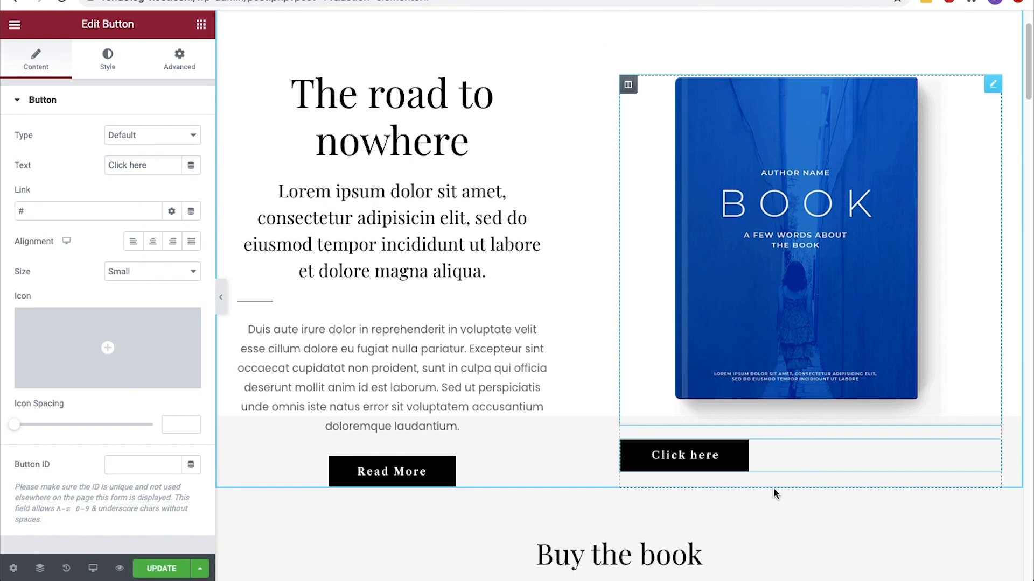
Try the preset button types, including Success and Danger, on the new button and restore the Default type
{"action": "left_click", "coordinate": [197, 140]}
{"action": "left_click", "coordinate": [185, 147]}
{"action": "left_click", "coordinate": [184, 149]}
{"action": "left_click", "coordinate": [185, 144]}
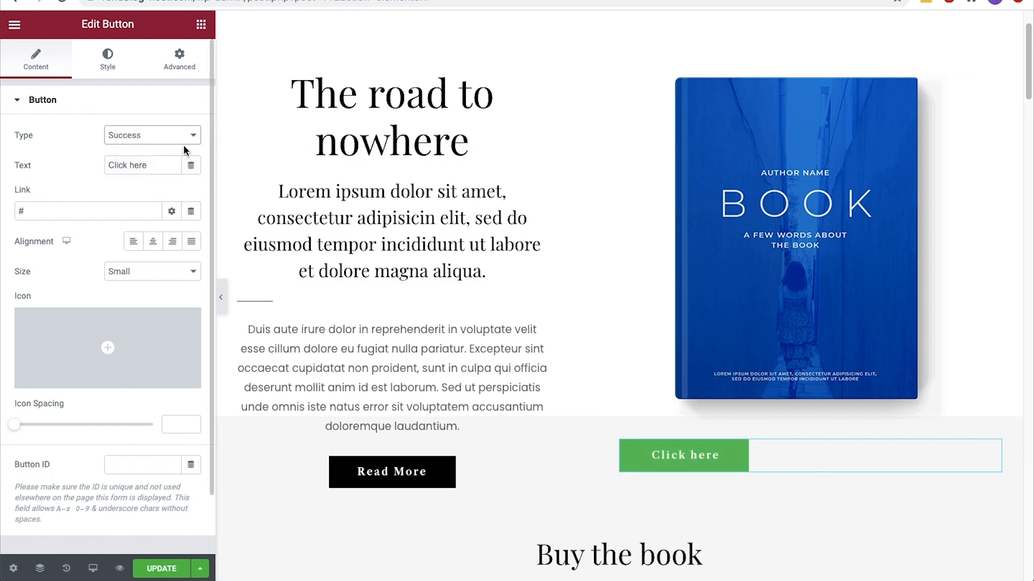
{"action": "left_click", "coordinate": [185, 143]}
{"action": "left_click", "coordinate": [185, 144]}
{"action": "left_click", "coordinate": [186, 145]}
{"action": "left_click", "coordinate": [186, 149]}
{"action": "left_click", "coordinate": [188, 137]}
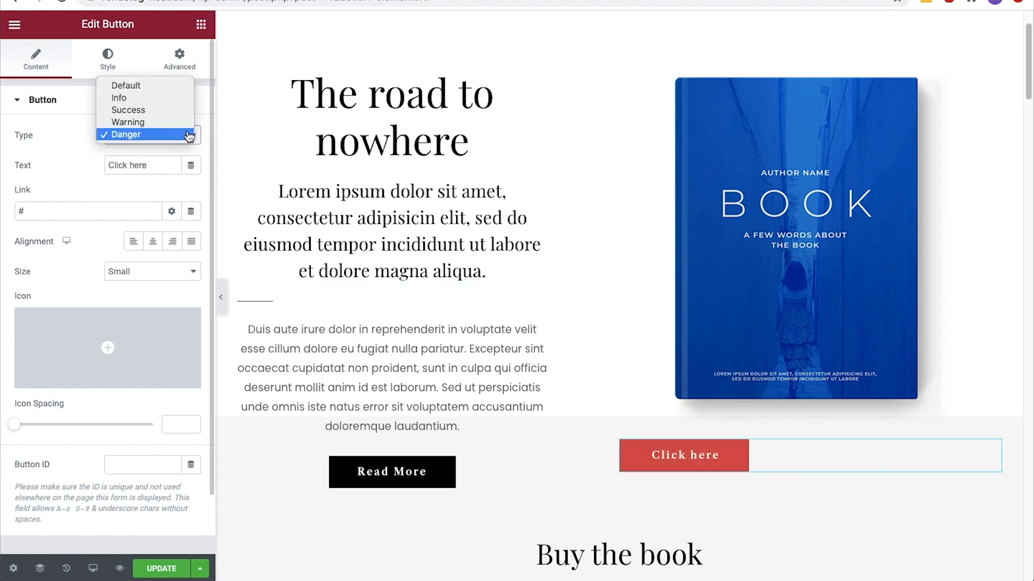
{"action": "left_click", "coordinate": [186, 88]}
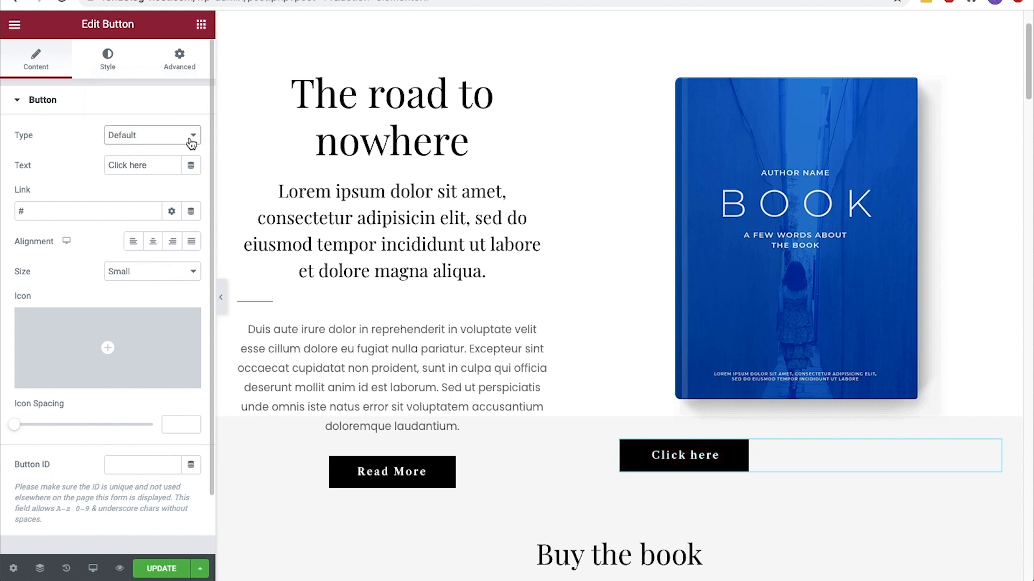
Label the new button "Purchase" and link it to the site's shop page
{"action": "triple_click", "coordinate": [160, 163]}
{"action": "type", "text": "Purchase"}
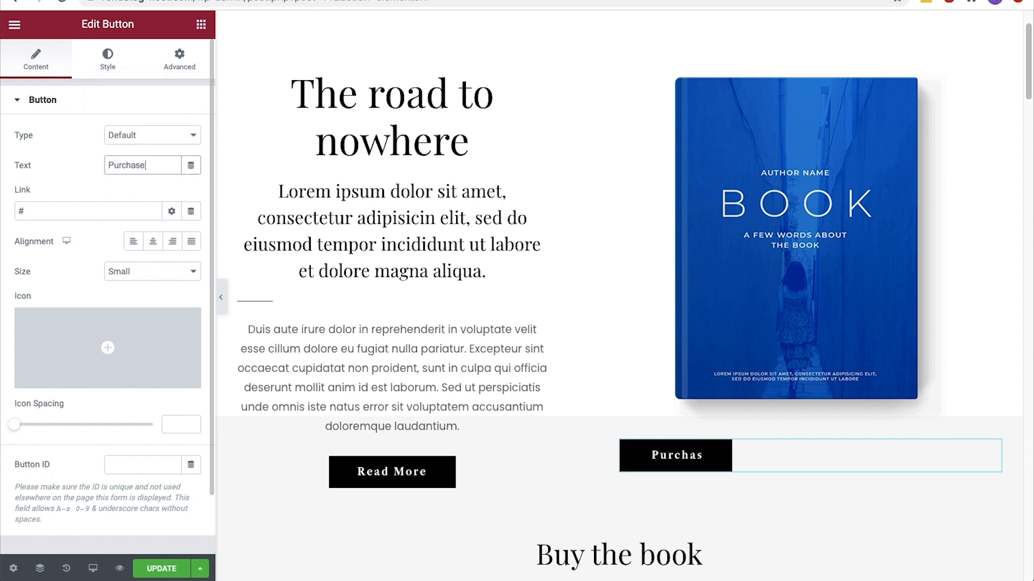
{"action": "left_click", "coordinate": [119, 203]}
{"action": "key", "text": "ctrl+a"}
{"action": "type", "text": "shop"}
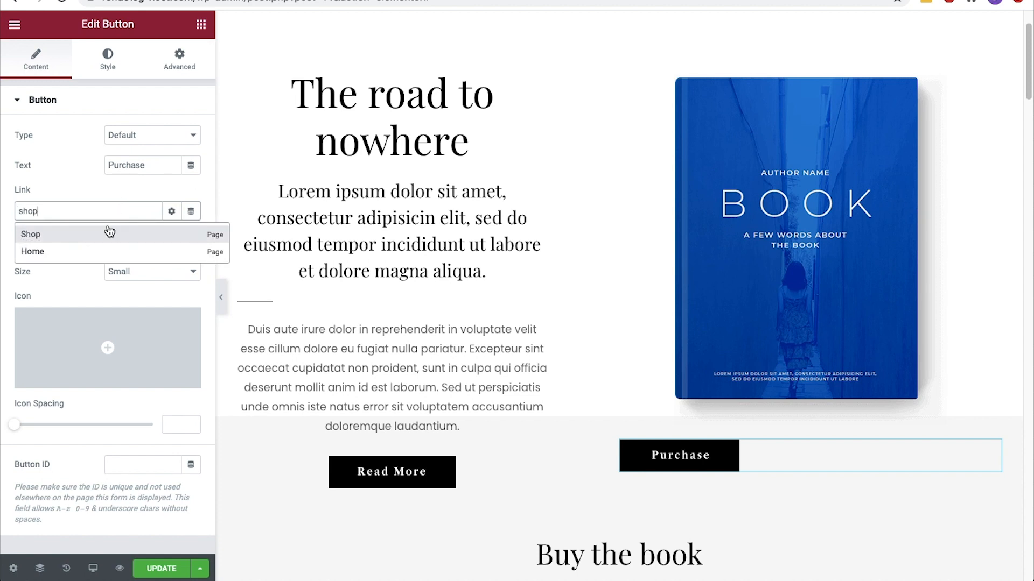
{"action": "left_click", "coordinate": [109, 233]}
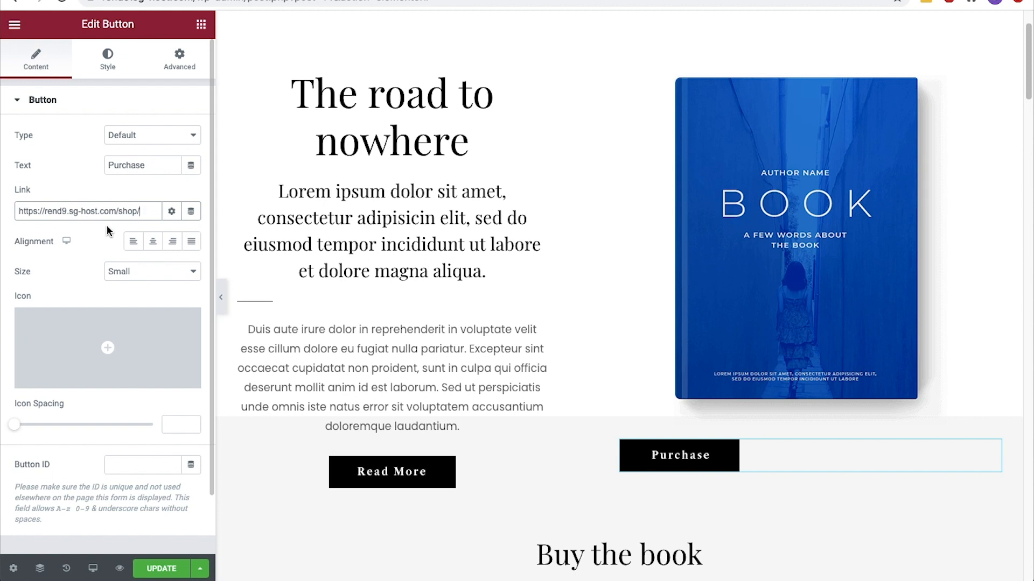
Check the link options of the Purchase button and center the button in its column
{"action": "left_click", "coordinate": [170, 216]}
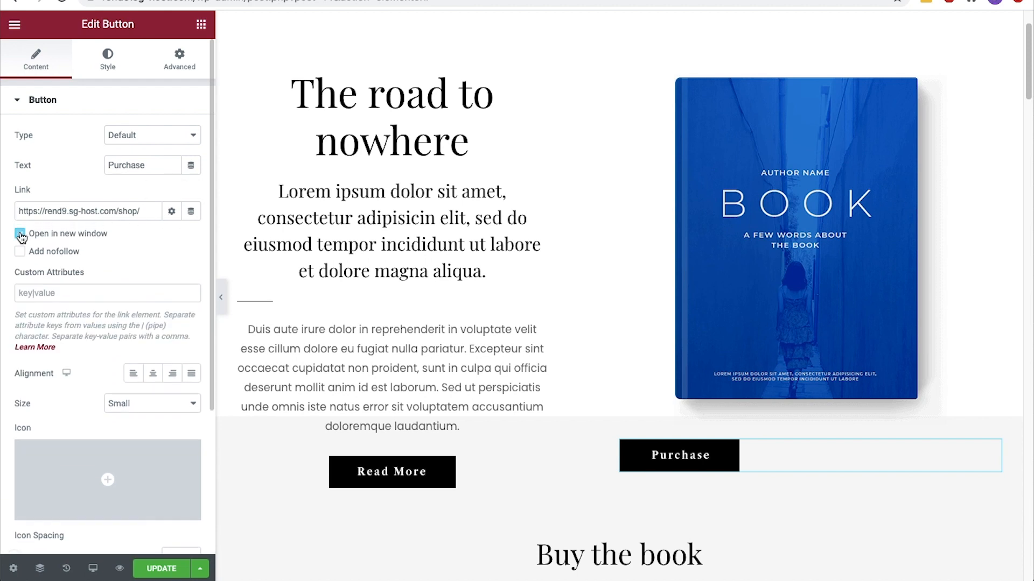
{"action": "left_click", "coordinate": [171, 211]}
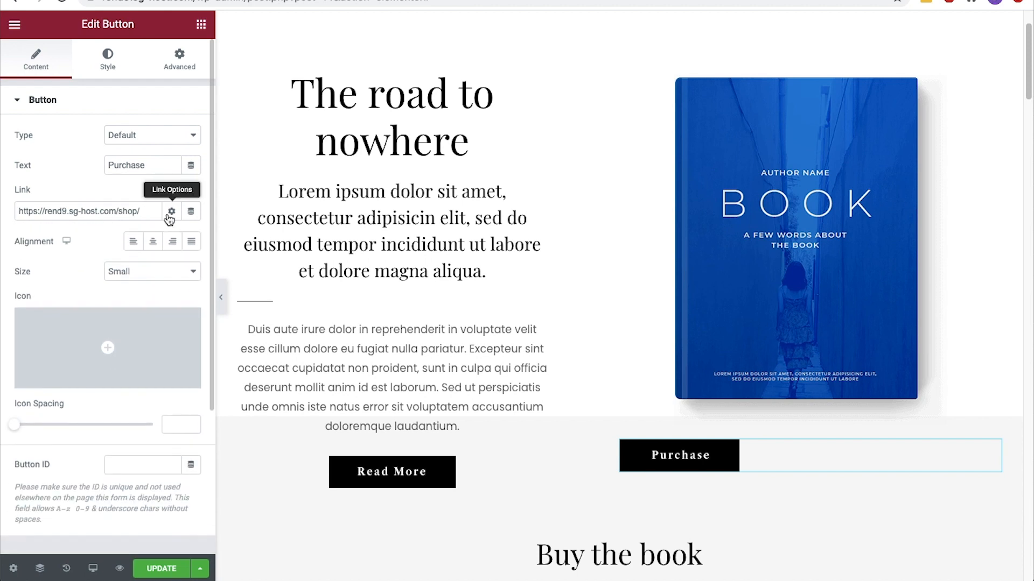
{"action": "left_click", "coordinate": [151, 245]}
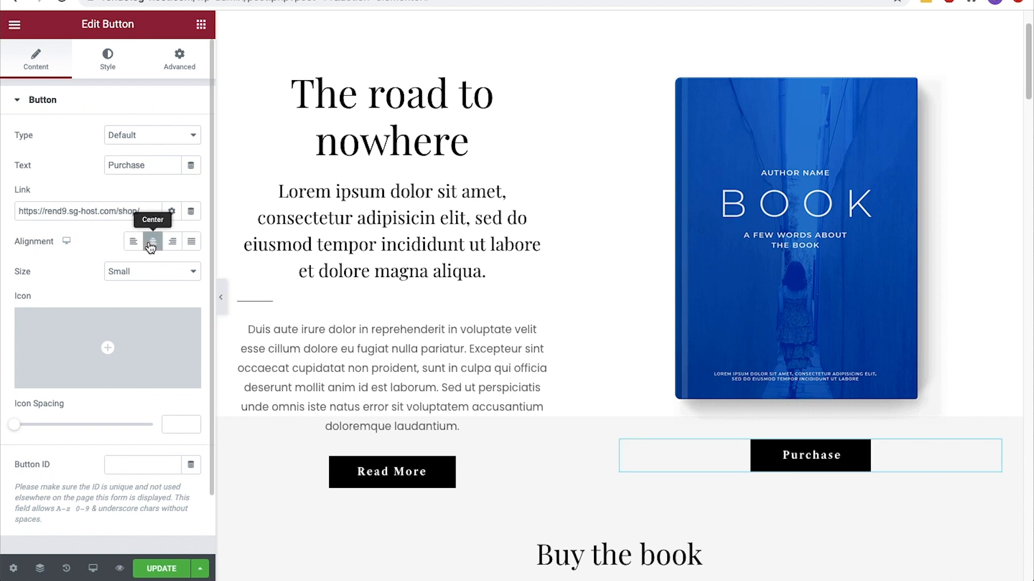
Set the Purchase button's border radius to 30 px on all corners
{"action": "left_click", "coordinate": [117, 67]}
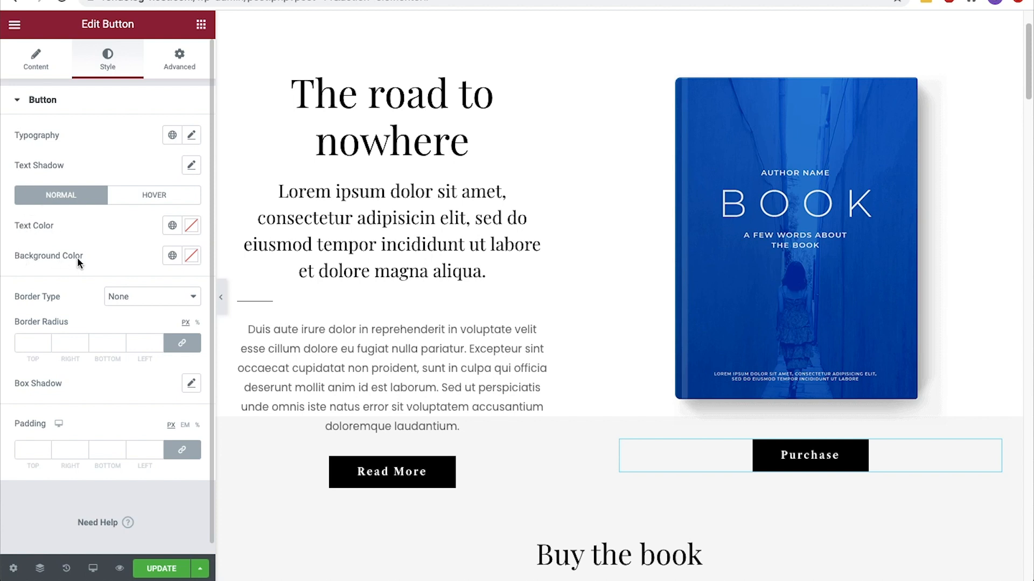
{"action": "scroll", "coordinate": [77, 262], "scroll_direction": "down", "scroll_amount": 1}
{"action": "left_click", "coordinate": [38, 333]}
{"action": "type", "text": "27"}
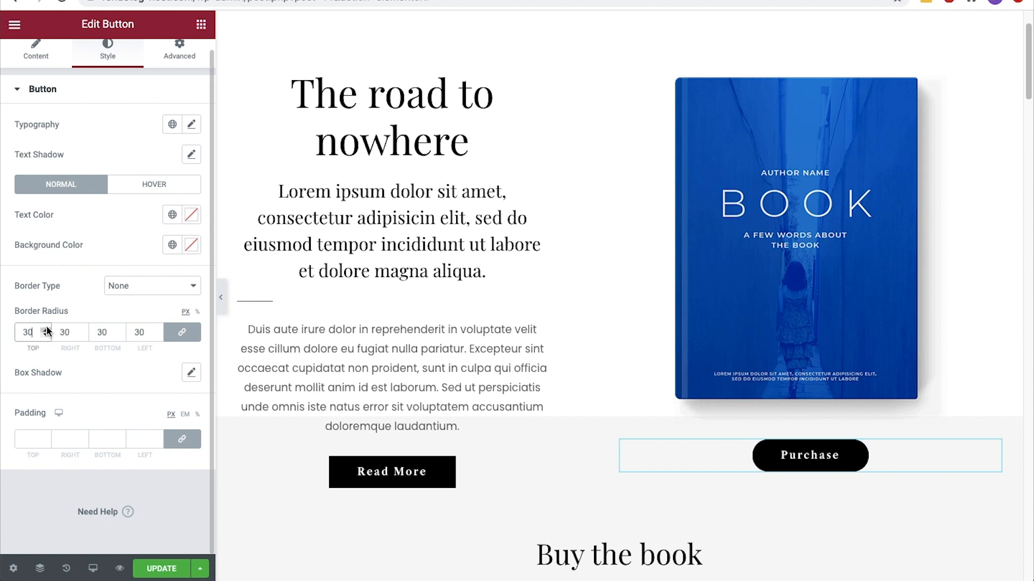
Give the Purchase button a box shadow colored rgba(151, 0, 0, 0.62), and set its border radius to 0
{"action": "left_click", "coordinate": [190, 374]}
{"action": "left_click", "coordinate": [182, 410]}
{"action": "mouse_move", "coordinate": [106, 340]}
{"action": "left_mouse_down"}
{"action": "mouse_move", "coordinate": [119, 342]}
{"action": "mouse_move", "coordinate": [106, 341]}
{"action": "left_mouse_up"}
{"action": "left_click_drag", "start_coordinate": [261, 237], "coordinate": [277, 257]}
{"action": "left_click_drag", "start_coordinate": [190, 355], "coordinate": [213, 356]}
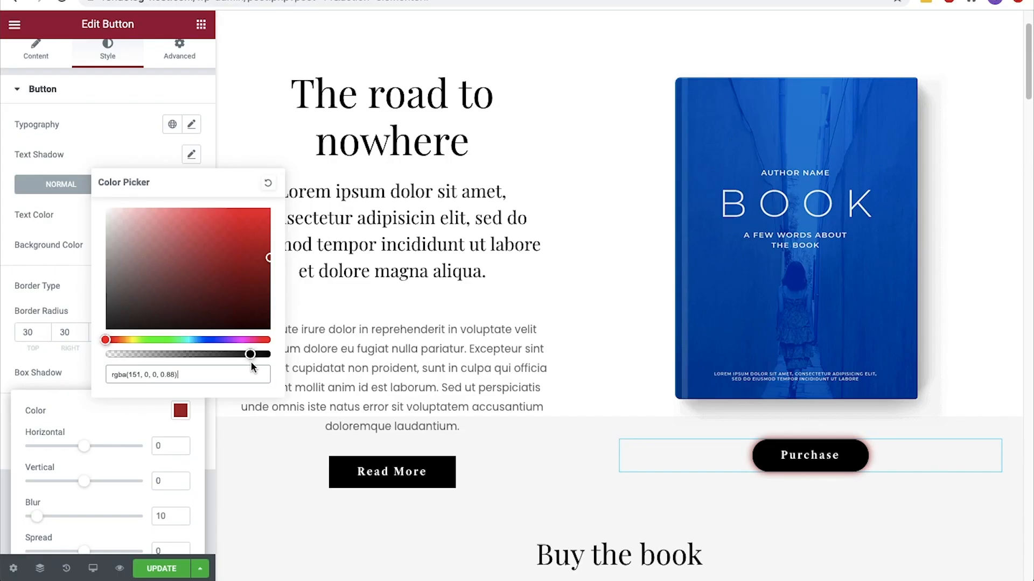
{"action": "left_click", "coordinate": [77, 369]}
{"action": "double_click", "coordinate": [32, 332]}
{"action": "type", "text": "0"}
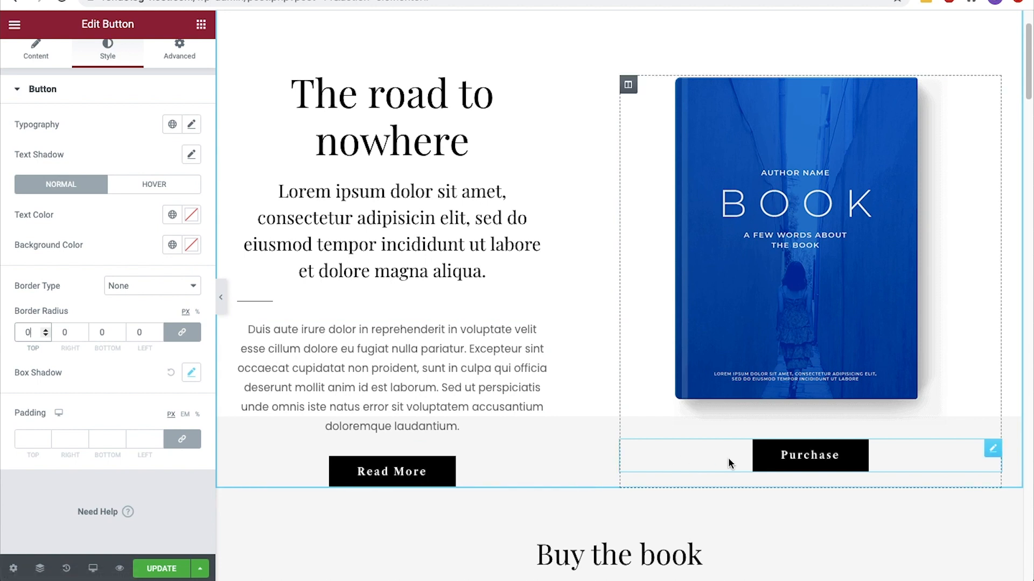
Unlink the Purchase button's margins and set its top margin to 20 px
{"action": "left_click", "coordinate": [197, 62]}
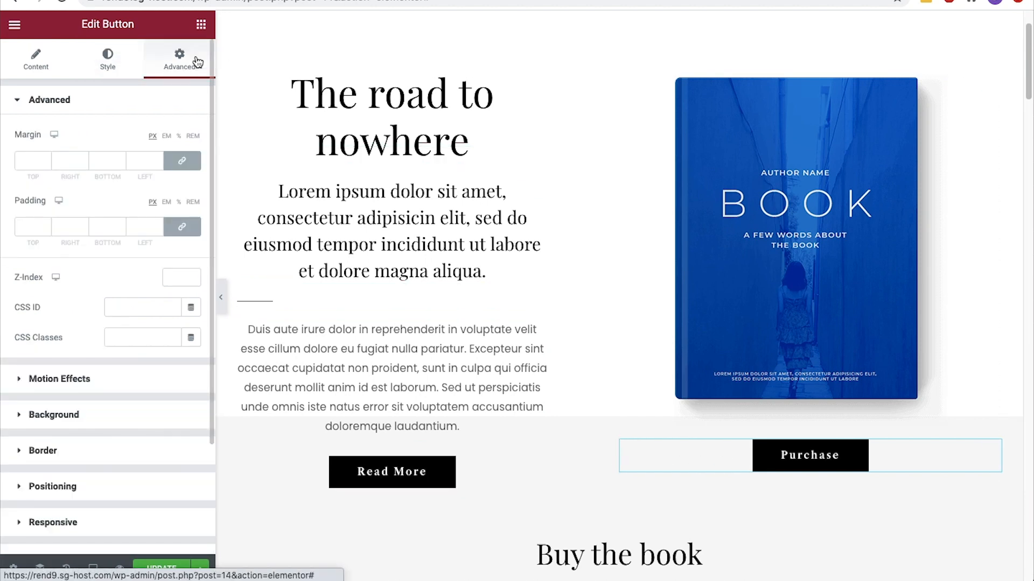
{"action": "left_click", "coordinate": [184, 161]}
{"action": "left_click", "coordinate": [44, 160]}
{"action": "type", "text": "8"}
{"action": "key", "text": "Up"}
{"action": "key", "text": "Up"}
{"action": "key", "text": "Up"}
{"action": "key", "text": "Up"}
{"action": "key", "text": "Up"}
{"action": "key", "text": "Up"}
{"action": "key", "text": "Up"}
{"action": "key", "text": "Up"}
{"action": "key", "text": "Up"}
{"action": "key", "text": "Up"}
{"action": "key", "text": "Up"}
{"action": "key", "text": "Up"}
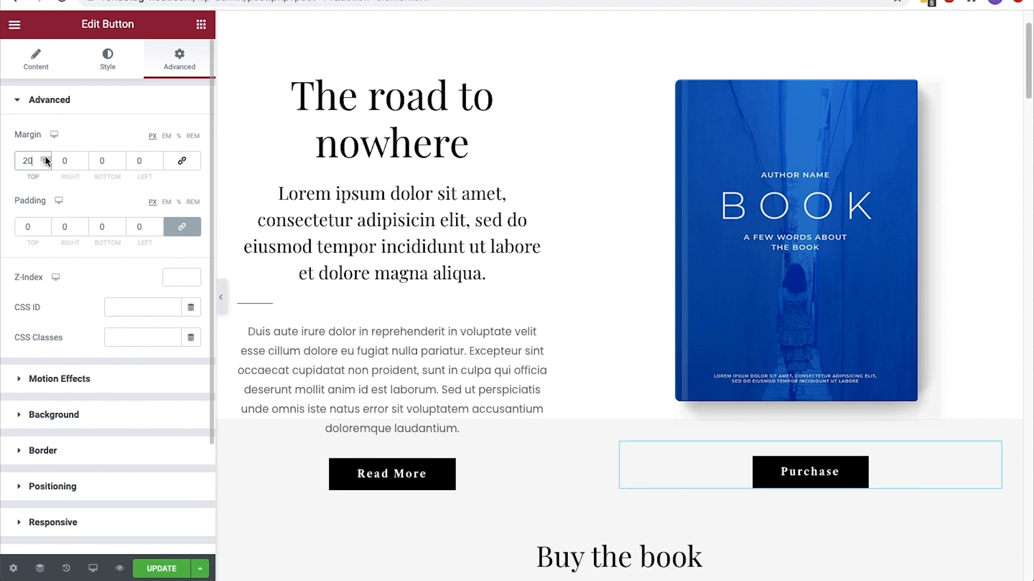
Set the Purchase button's left margin to -30 px and save the page changes
{"action": "left_click", "coordinate": [84, 162]}
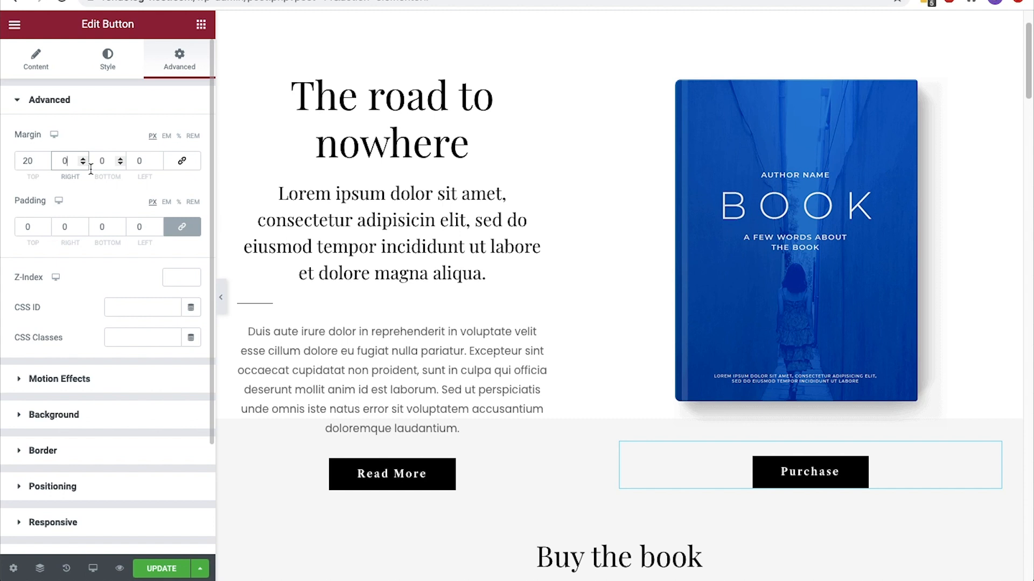
{"action": "left_click", "coordinate": [132, 160]}
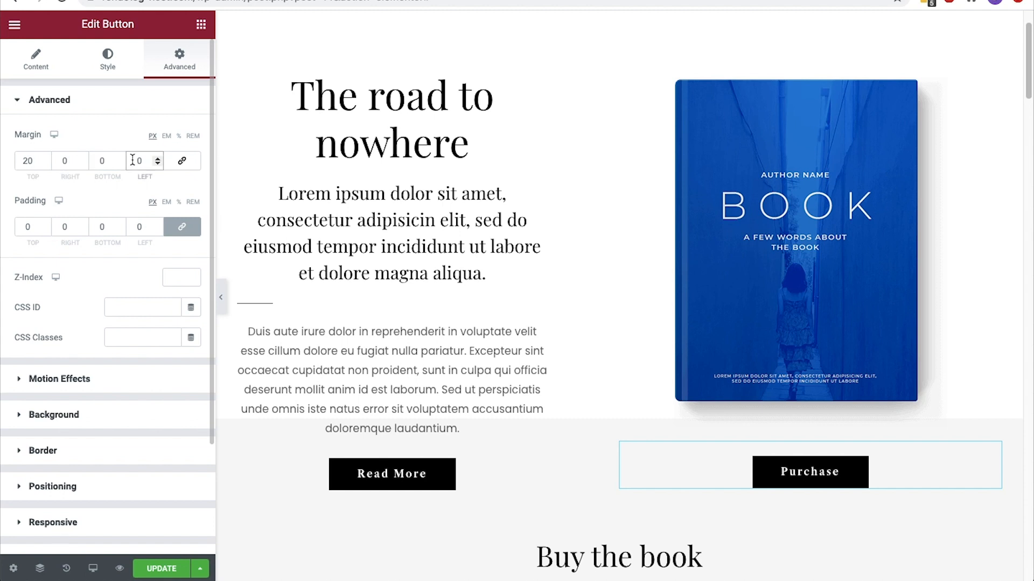
{"action": "type", "text": "-300"}
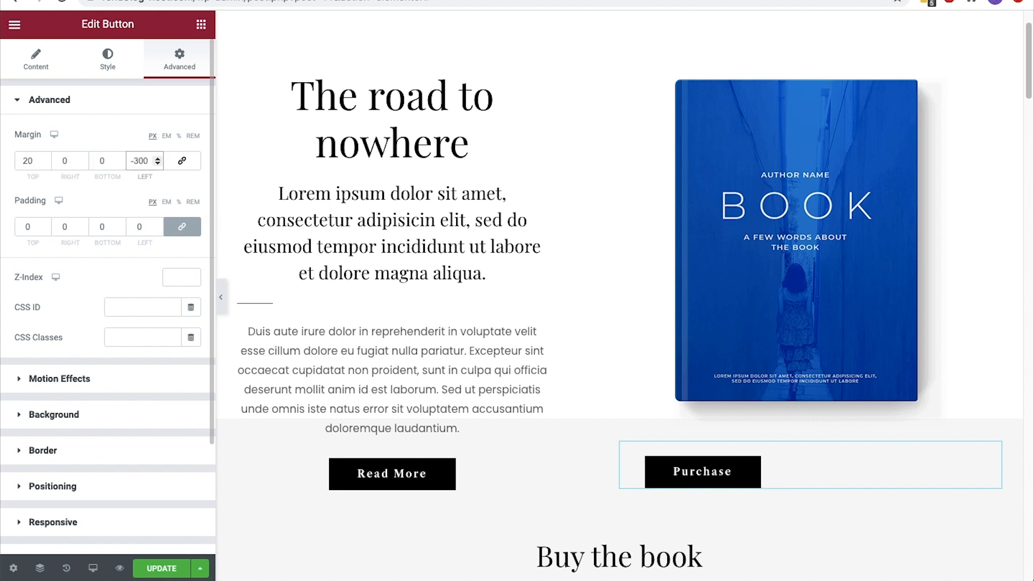
{"action": "key", "text": "Delete"}
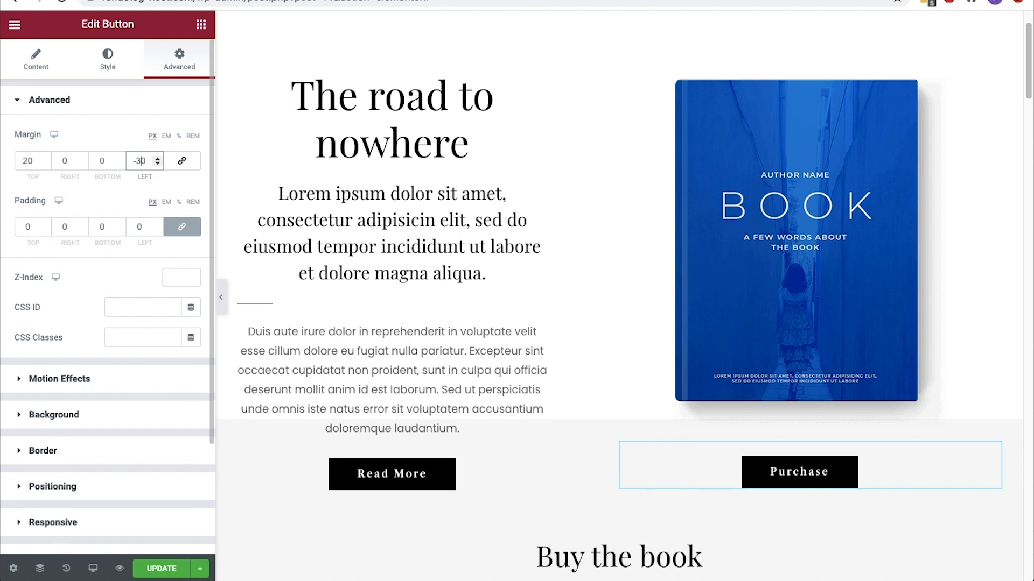
{"action": "left_click", "coordinate": [157, 566]}
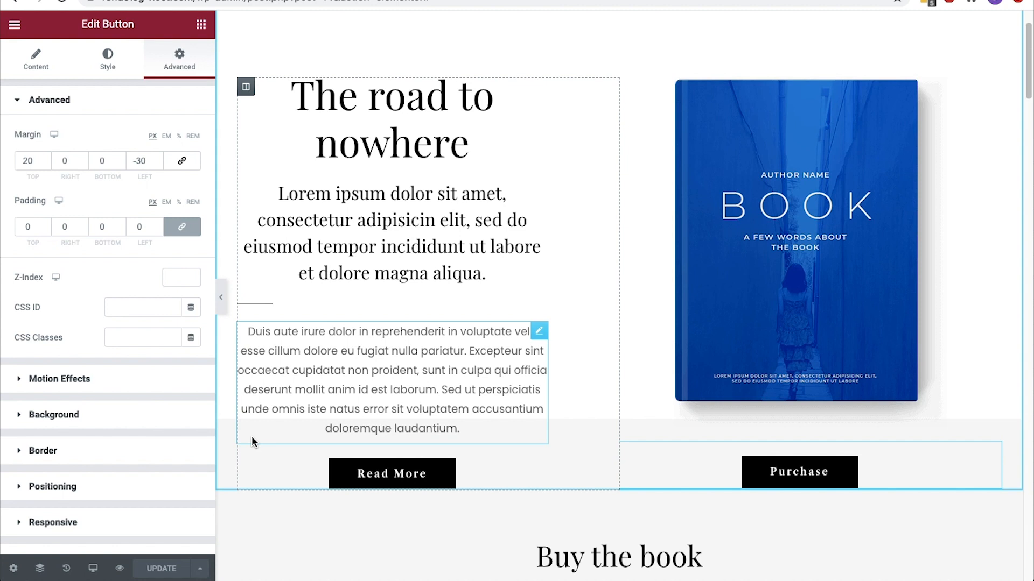
Delete the "The road to nowhere" heading and the remaining hero text column beside the book cover
{"action": "scroll", "coordinate": [251, 439], "scroll_direction": "up", "scroll_amount": 2}
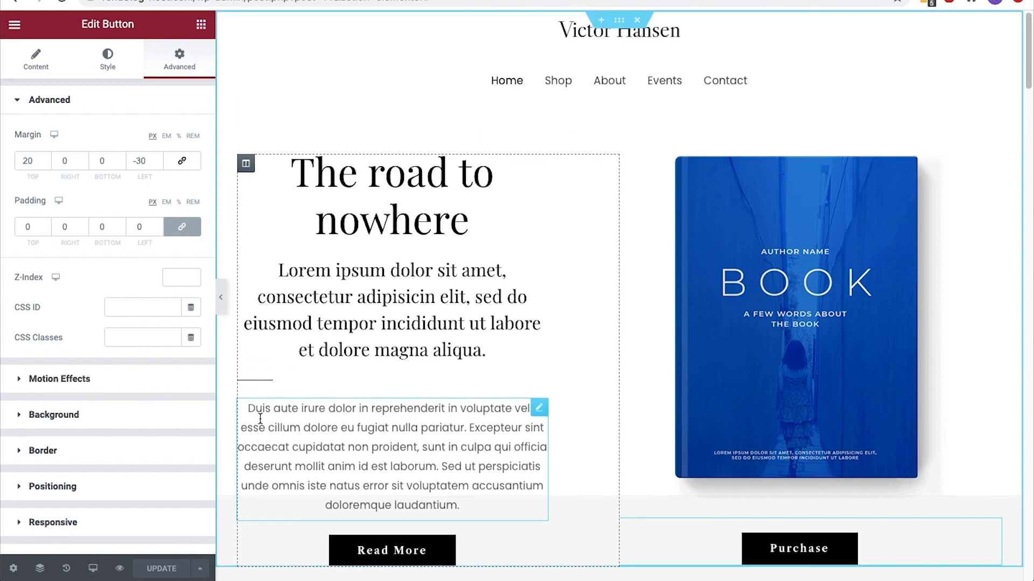
{"action": "scroll", "coordinate": [714, 343], "scroll_direction": "down", "scroll_amount": 1}
{"action": "scroll", "coordinate": [714, 343], "scroll_direction": "down", "scroll_amount": 10}
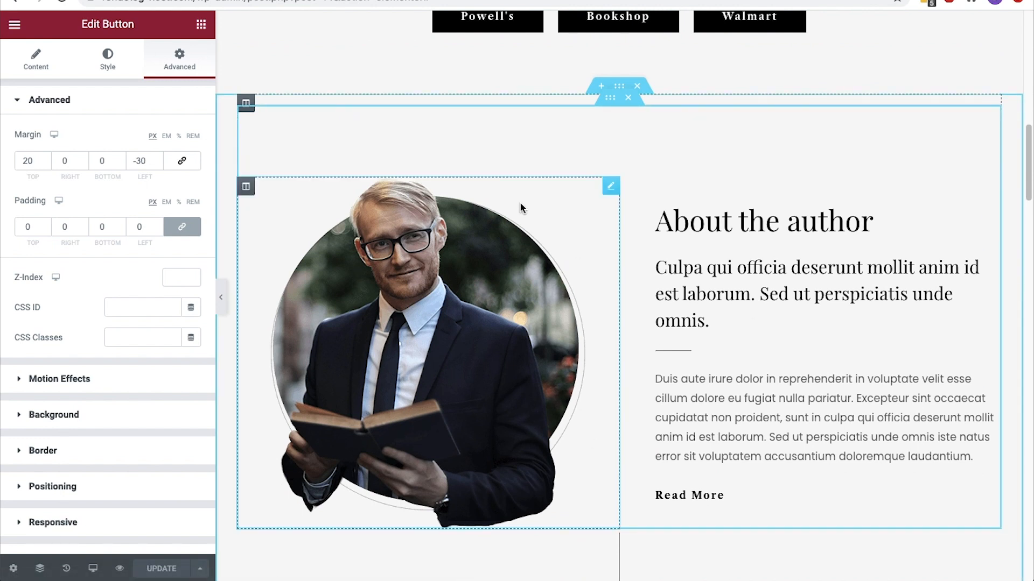
{"action": "scroll", "coordinate": [520, 208], "scroll_direction": "up", "scroll_amount": 10}
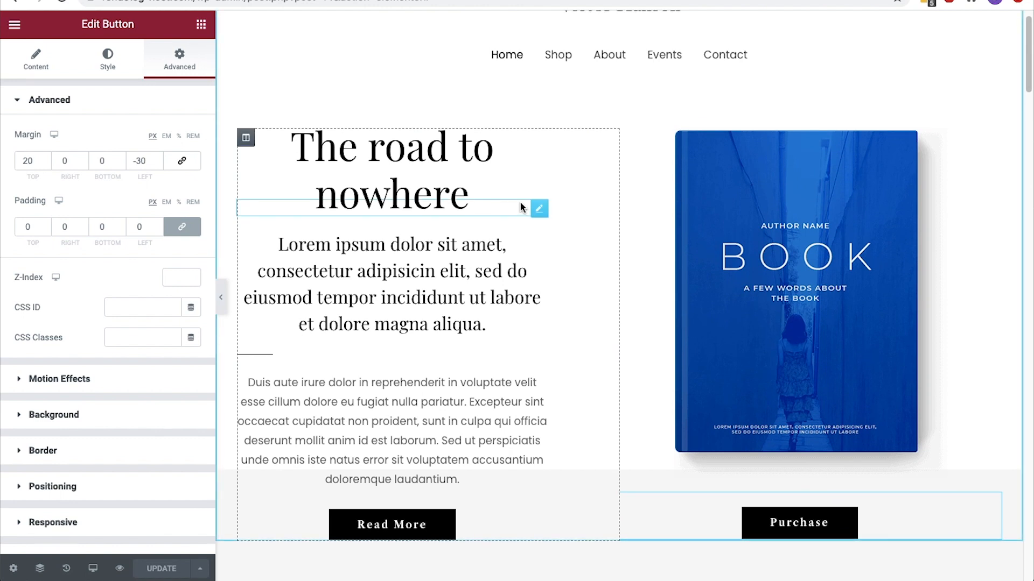
{"action": "right_click", "coordinate": [523, 170]}
{"action": "left_click", "coordinate": [562, 370]}
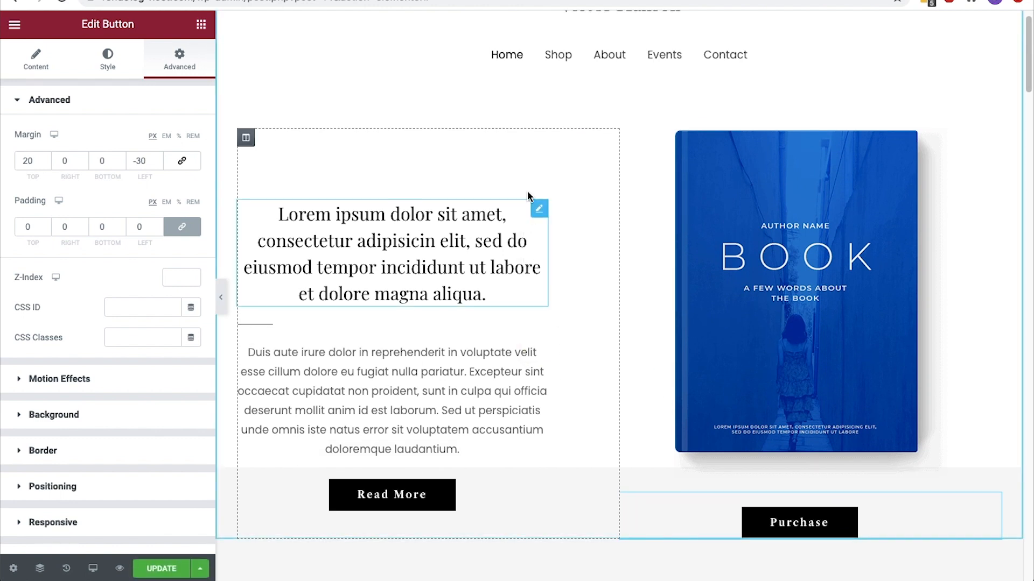
{"action": "right_click", "coordinate": [520, 167]}
{"action": "left_click", "coordinate": [565, 365]}
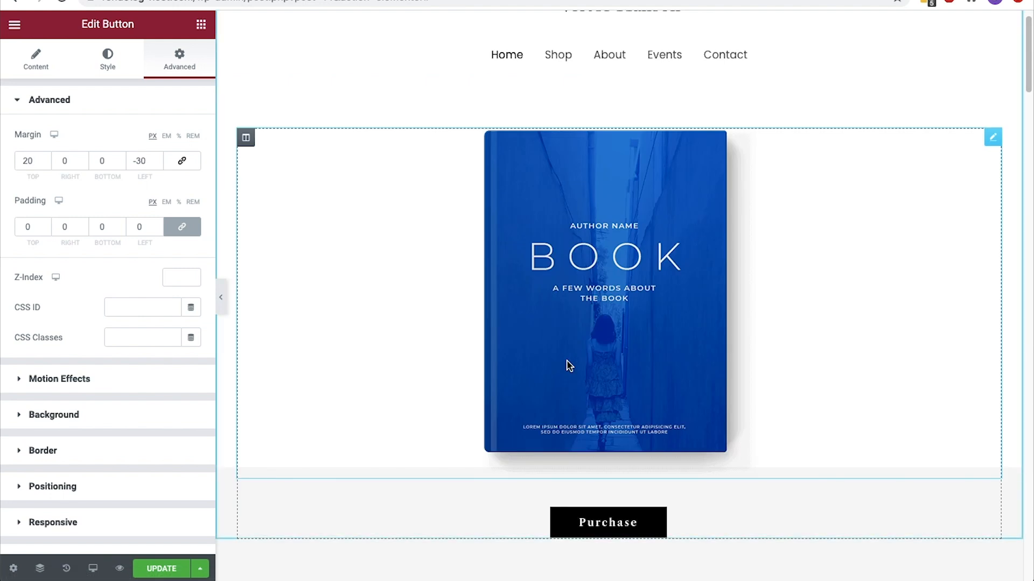
Delete the hero's book cover image and Purchase button, along with the "Buy the book" section
{"action": "right_click", "coordinate": [872, 194]}
{"action": "left_click", "coordinate": [897, 396]}
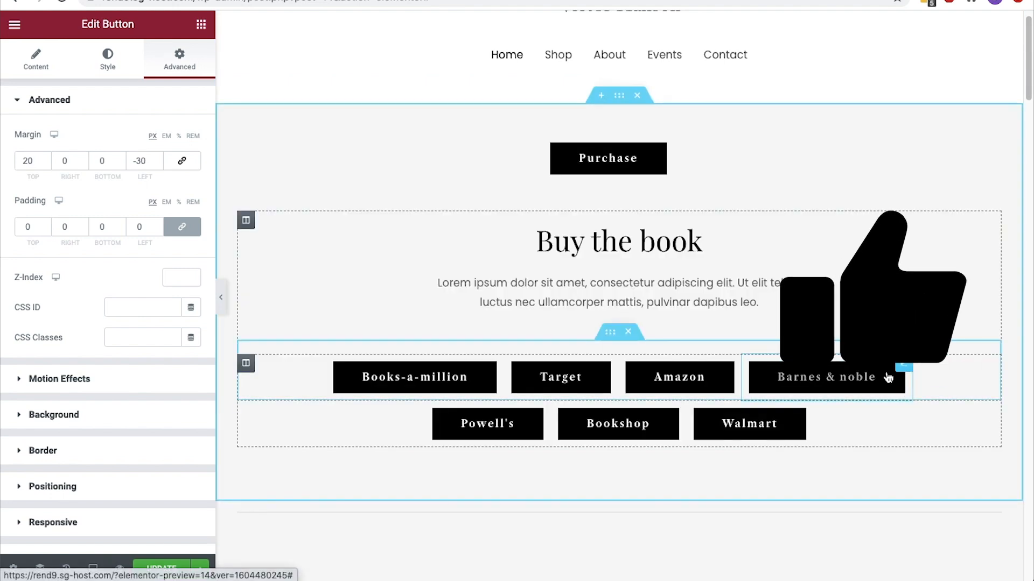
{"action": "right_click", "coordinate": [656, 200]}
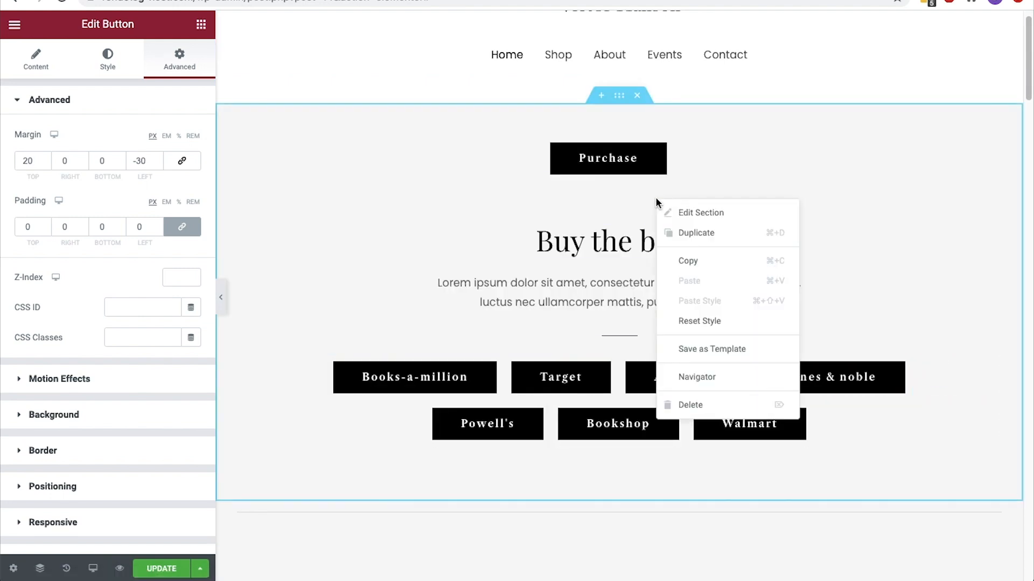
{"action": "left_click", "coordinate": [705, 404]}
{"action": "right_click", "coordinate": [678, 154]}
{"action": "left_click", "coordinate": [725, 357]}
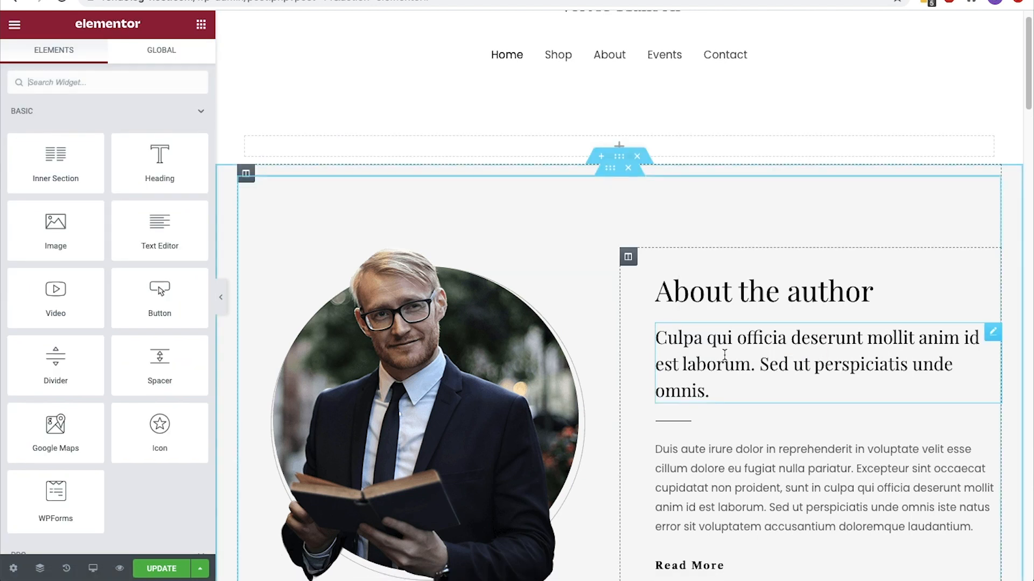
Delete the testimonial quote section and move the "You'll also love" section directly below "About the author"
{"action": "scroll", "coordinate": [724, 353], "scroll_direction": "down", "scroll_amount": 10}
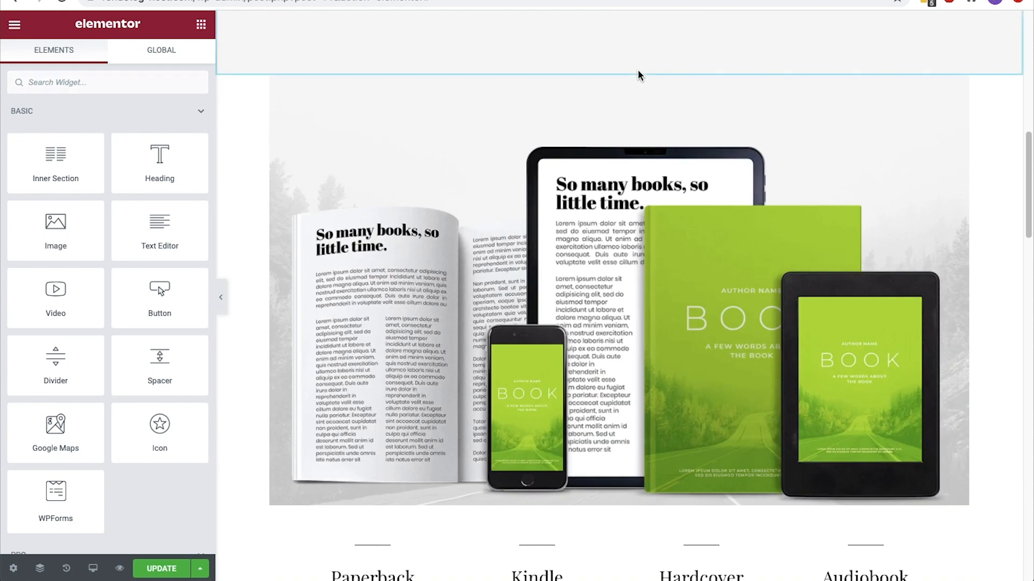
{"action": "left_click", "coordinate": [637, 68]}
{"action": "scroll", "coordinate": [637, 70], "scroll_direction": "down", "scroll_amount": 10}
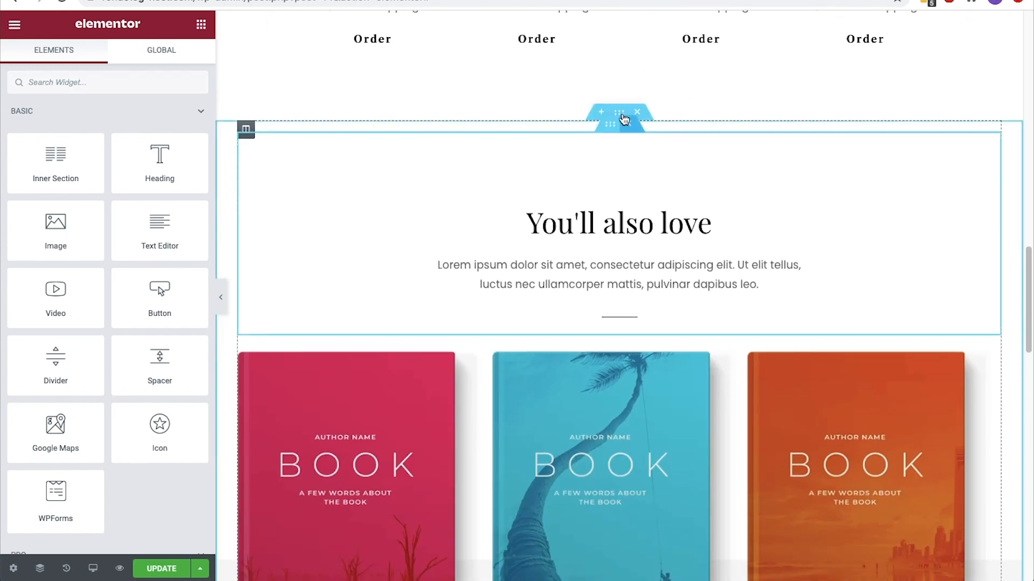
{"action": "left_click_drag", "start_coordinate": [622, 116], "coordinate": [604, 223]}
{"action": "scroll", "coordinate": [596, 272], "scroll_direction": "up", "scroll_amount": 7}
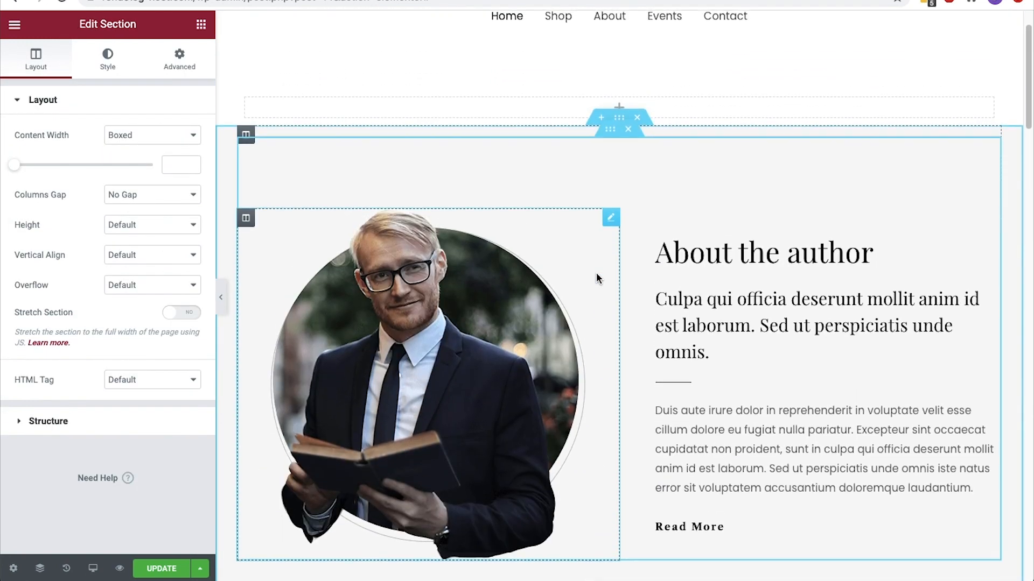
Review the rearranged home page at full width and in the mobile preview, ending back in the desktop view
{"action": "scroll", "coordinate": [596, 278], "scroll_direction": "up", "scroll_amount": 2}
{"action": "left_click", "coordinate": [516, 261]}
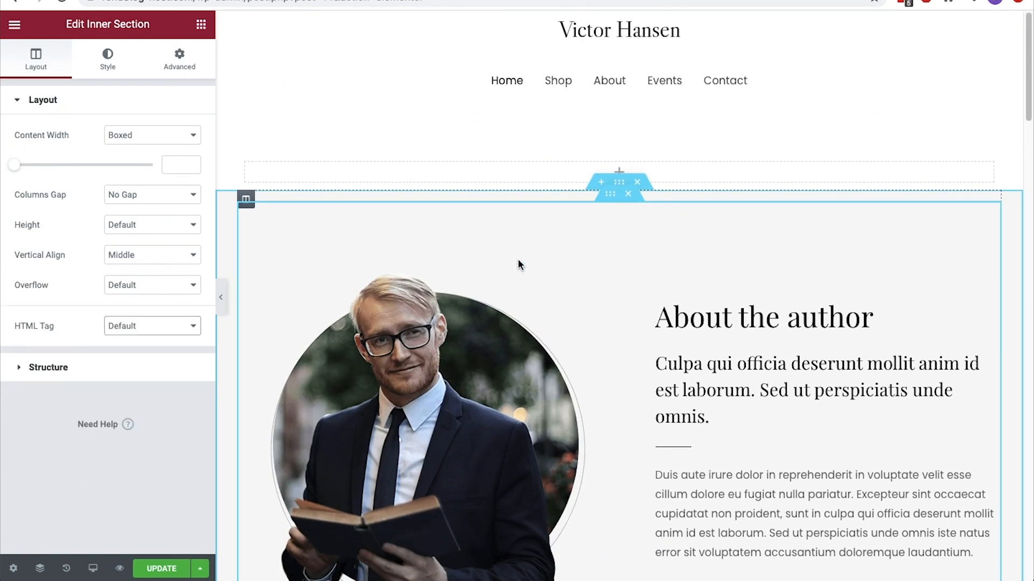
{"action": "left_click", "coordinate": [225, 300]}
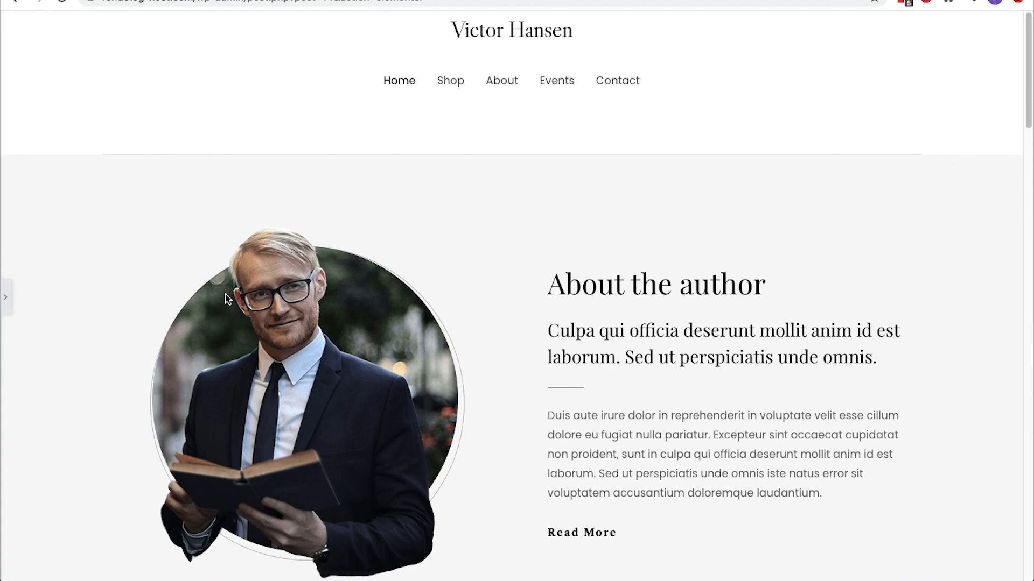
{"action": "scroll", "coordinate": [225, 298], "scroll_direction": "down", "scroll_amount": 15}
{"action": "scroll", "coordinate": [224, 293], "scroll_direction": "up", "scroll_amount": 20}
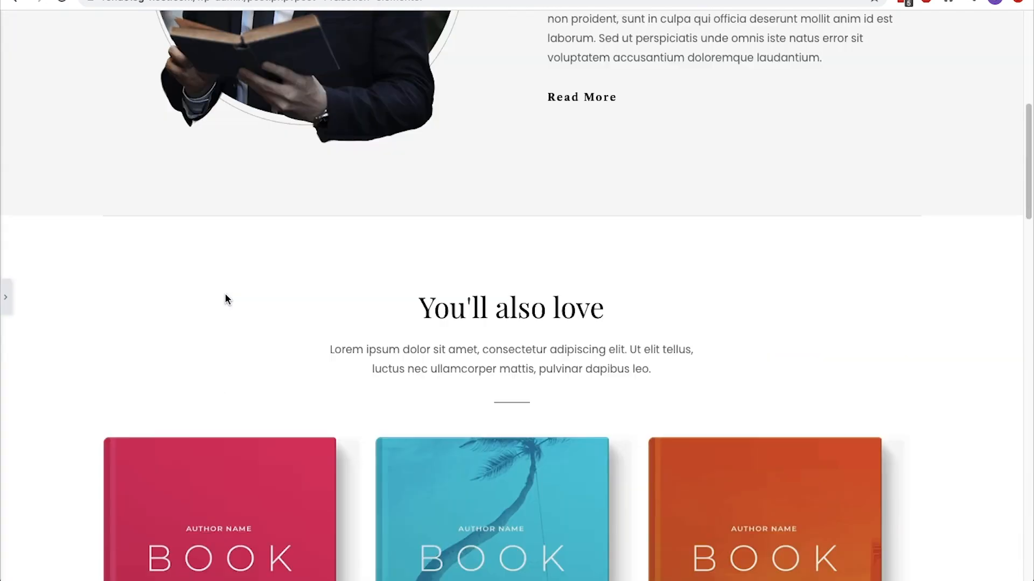
{"action": "left_click", "coordinate": [9, 305]}
{"action": "left_click", "coordinate": [93, 568]}
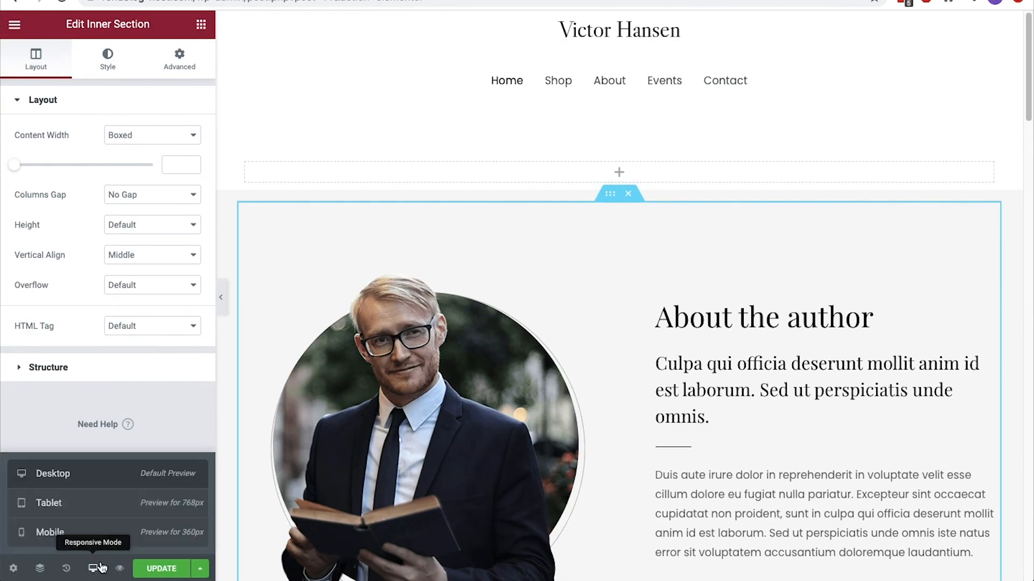
{"action": "left_click", "coordinate": [103, 533]}
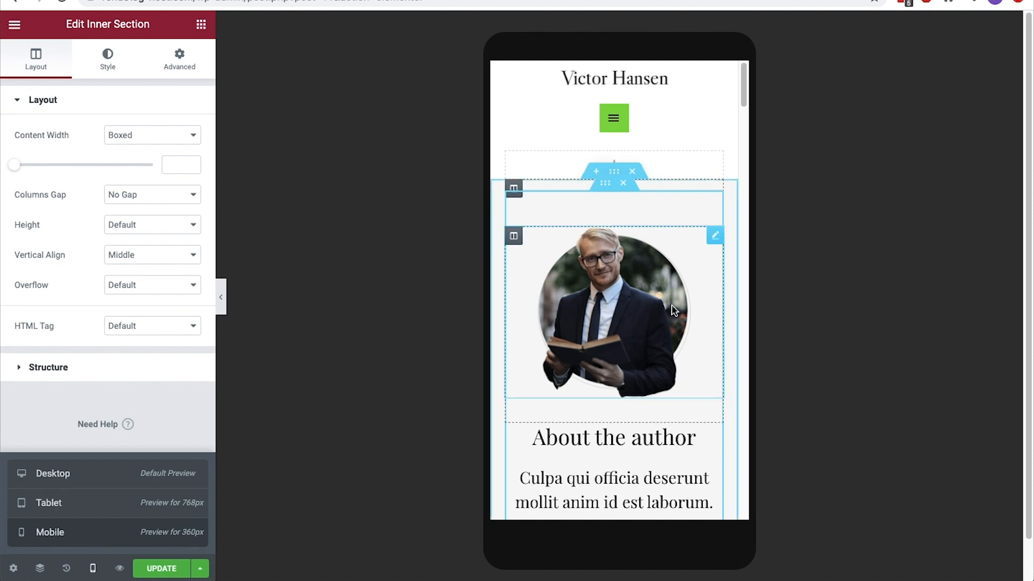
{"action": "scroll", "coordinate": [673, 311], "scroll_direction": "down", "scroll_amount": 15}
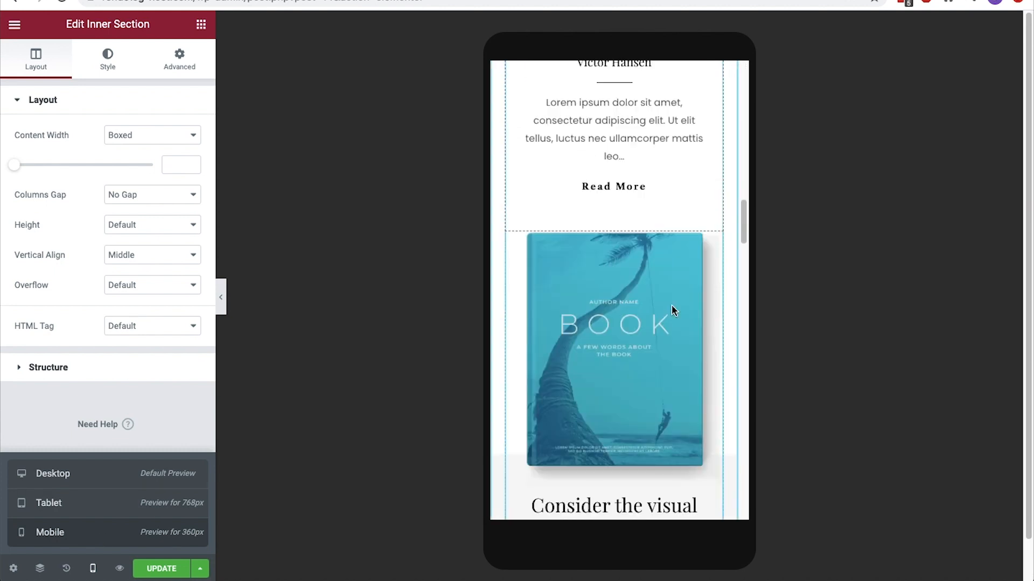
{"action": "scroll", "coordinate": [673, 331], "scroll_direction": "down", "scroll_amount": 15}
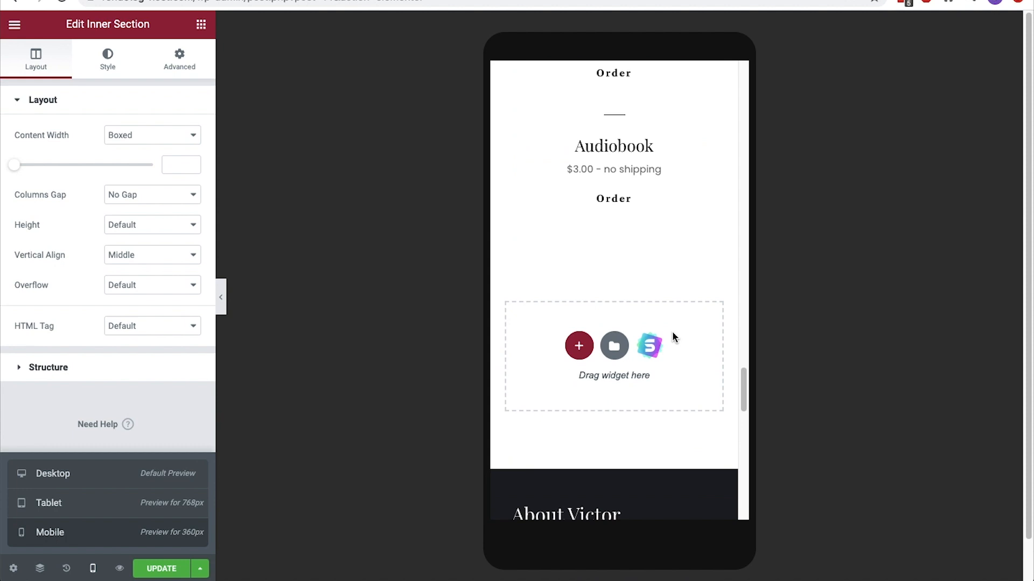
{"action": "scroll", "coordinate": [672, 331], "scroll_direction": "up", "scroll_amount": 20}
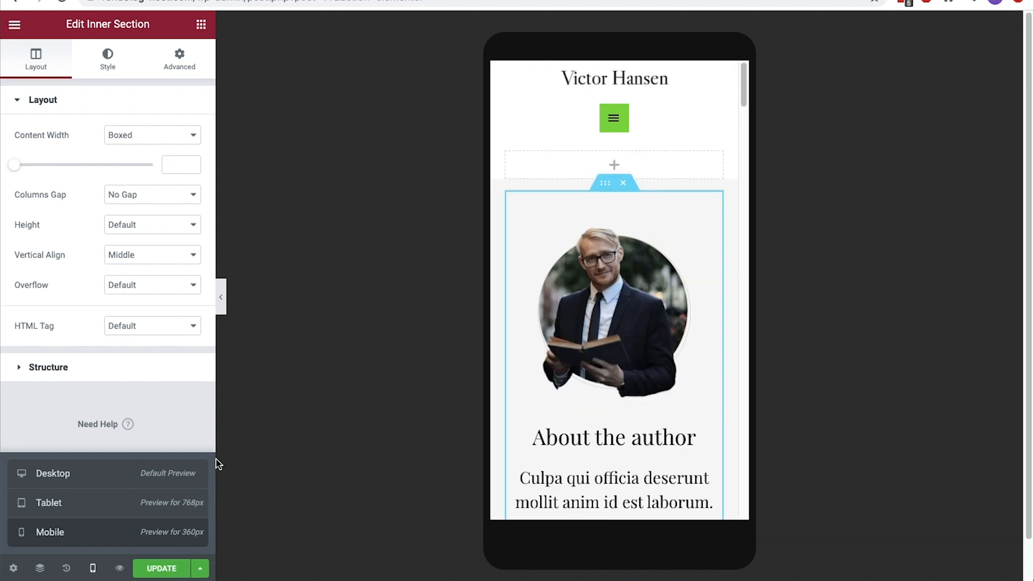
{"action": "left_click", "coordinate": [130, 471]}
Change the "You'll also love" heading text to "Featured products"
{"action": "scroll", "coordinate": [521, 399], "scroll_direction": "down", "scroll_amount": 10}
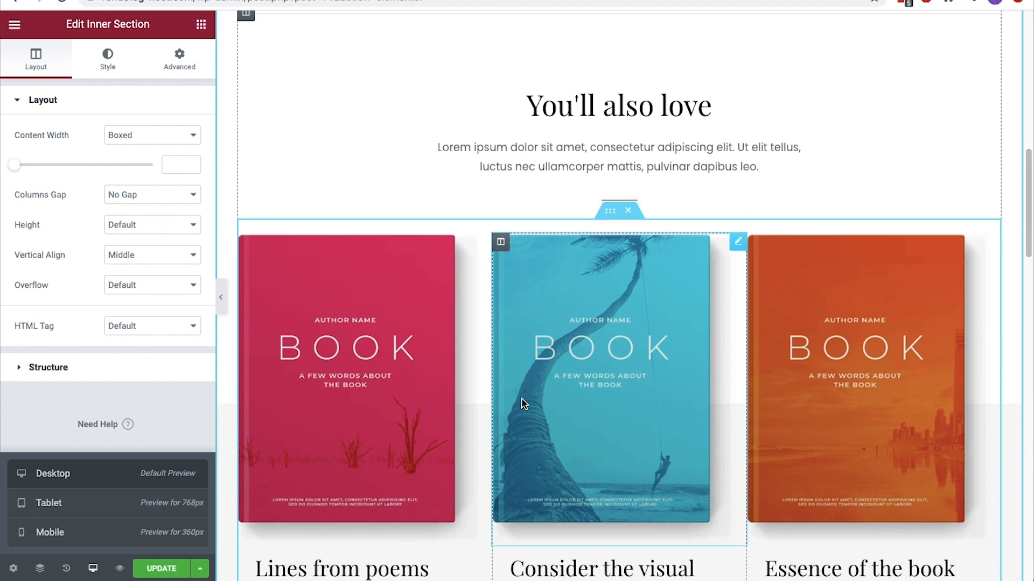
{"action": "scroll", "coordinate": [522, 399], "scroll_direction": "down", "scroll_amount": 1}
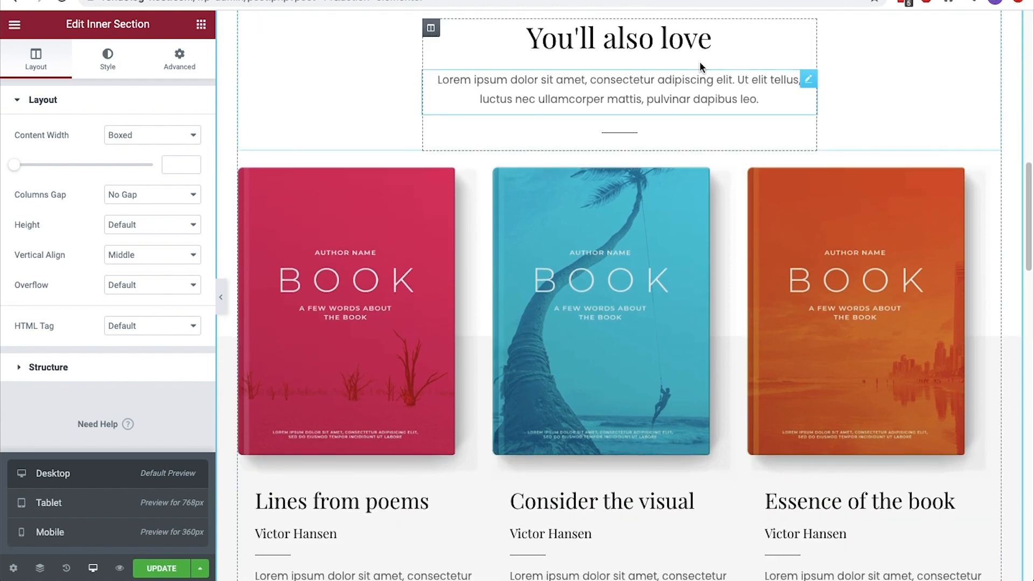
{"action": "left_click", "coordinate": [701, 42]}
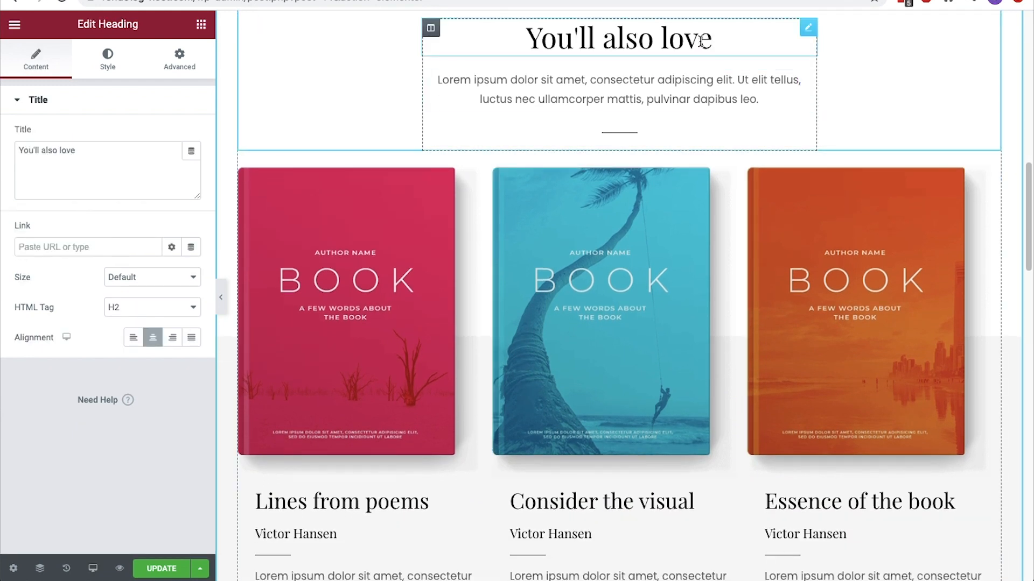
{"action": "key", "text": "ctrl+a"}
{"action": "type", "text": "Featured products"}
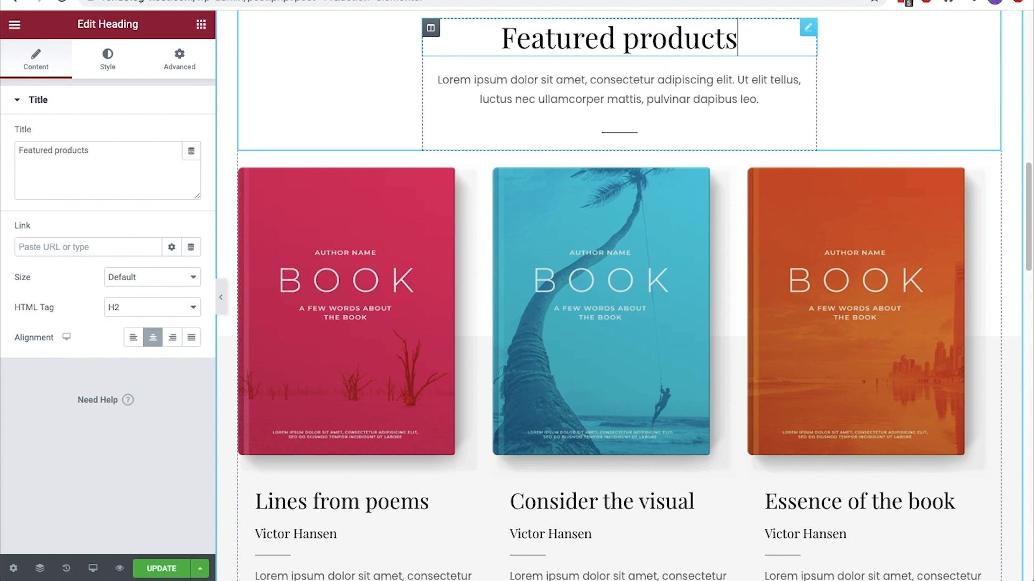
Link the Read More button under "Lines from poems" to the E-book 1 product and save the page
{"action": "scroll", "coordinate": [739, 49], "scroll_direction": "down", "scroll_amount": 5}
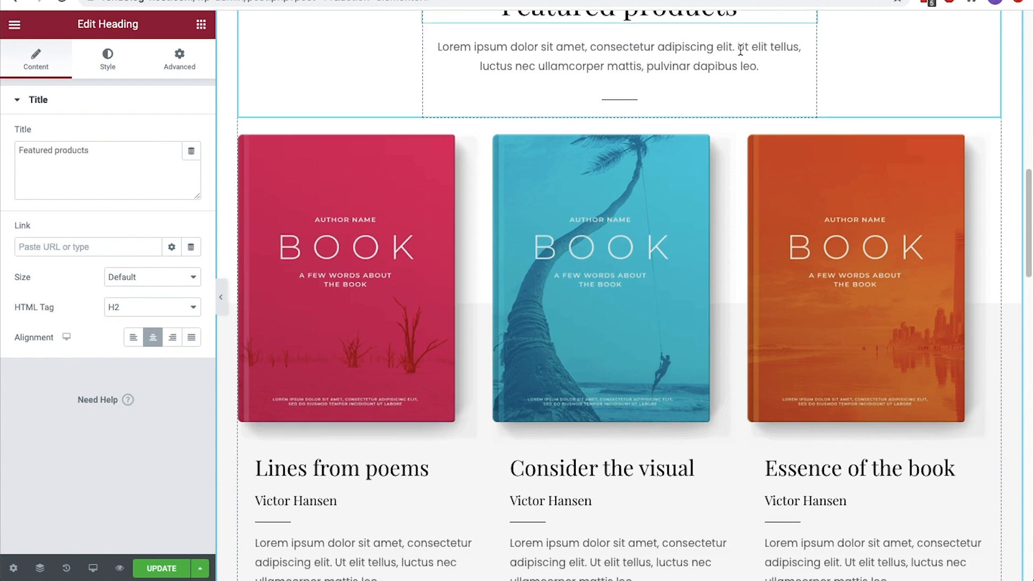
{"action": "left_click", "coordinate": [346, 405]}
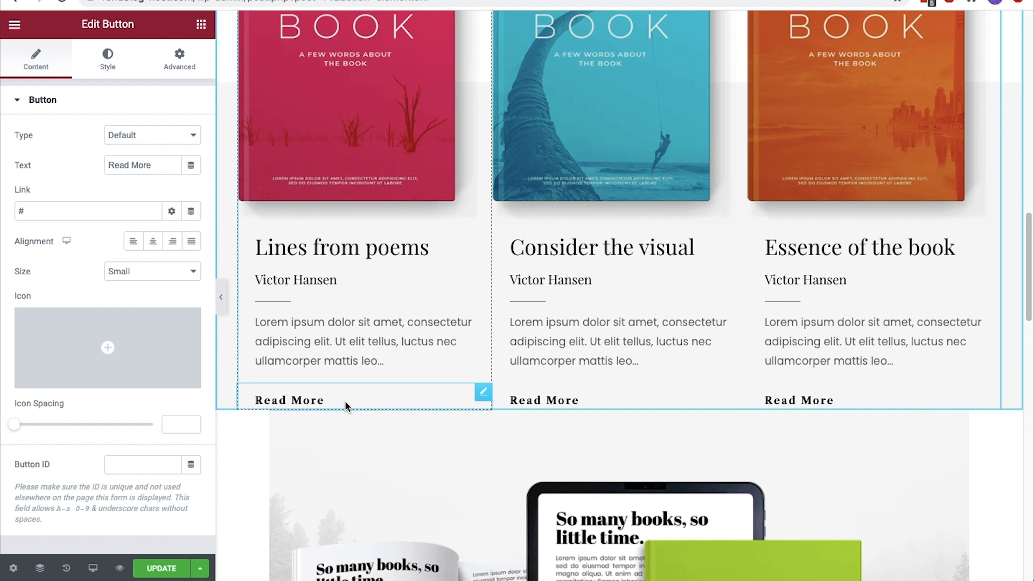
{"action": "left_click", "coordinate": [42, 211]}
{"action": "key", "text": "BackSpace"}
{"action": "type", "text": "e-"}
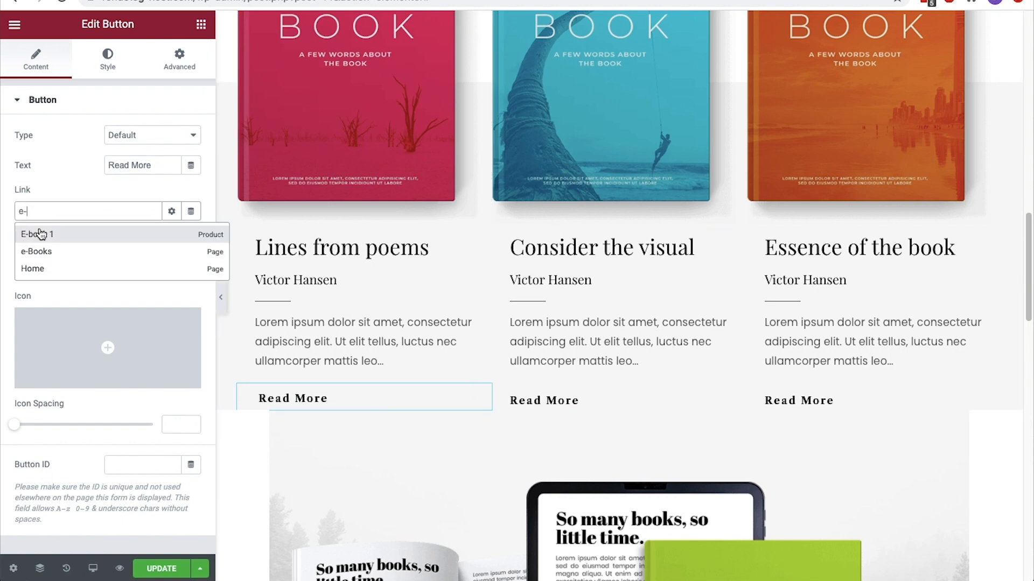
{"action": "left_click", "coordinate": [40, 231]}
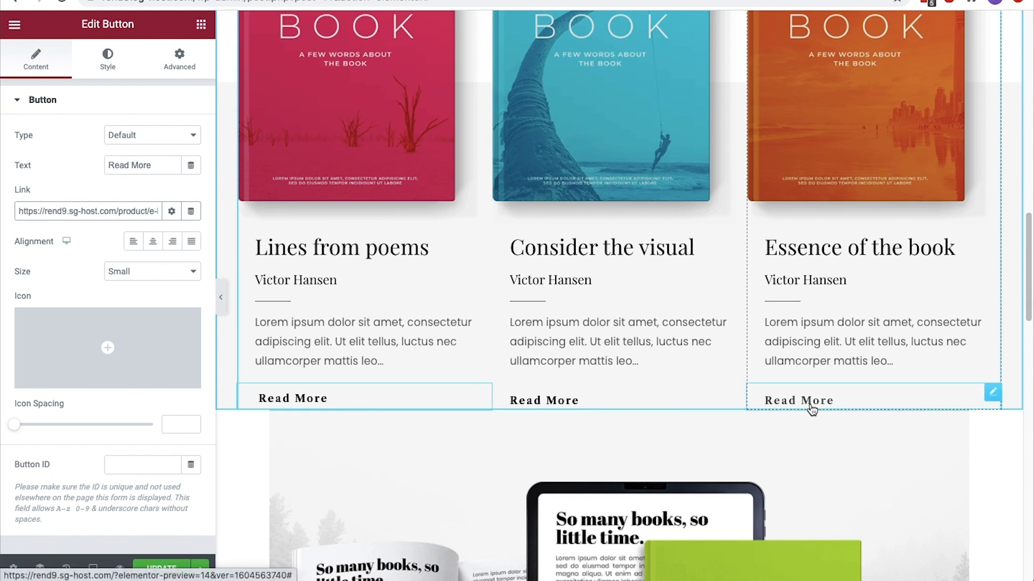
{"action": "left_click", "coordinate": [162, 570]}
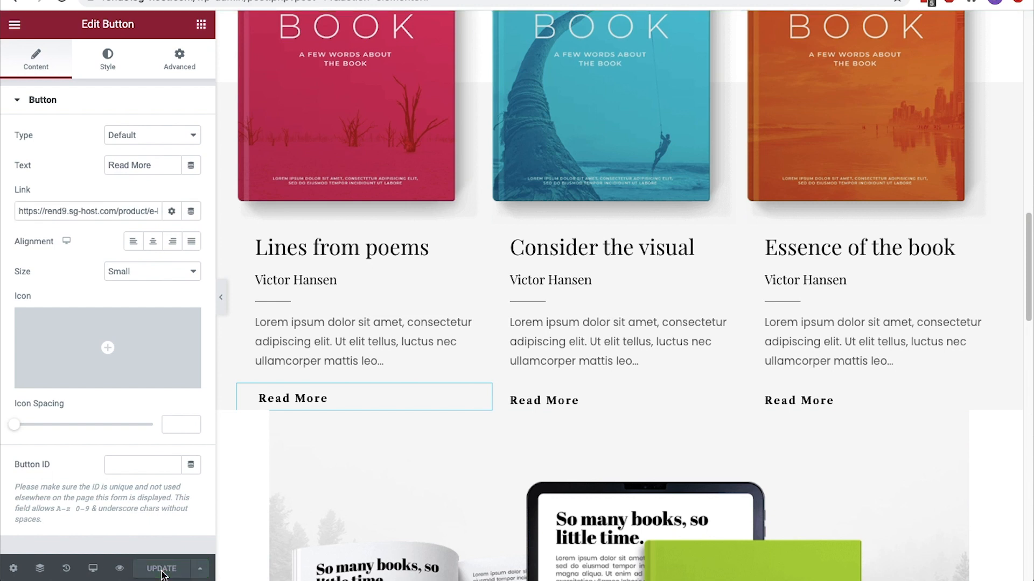
Add a single-column section and move it between the featured products and the "So many books, so little time." image
{"action": "scroll", "coordinate": [591, 452], "scroll_direction": "down", "scroll_amount": 3}
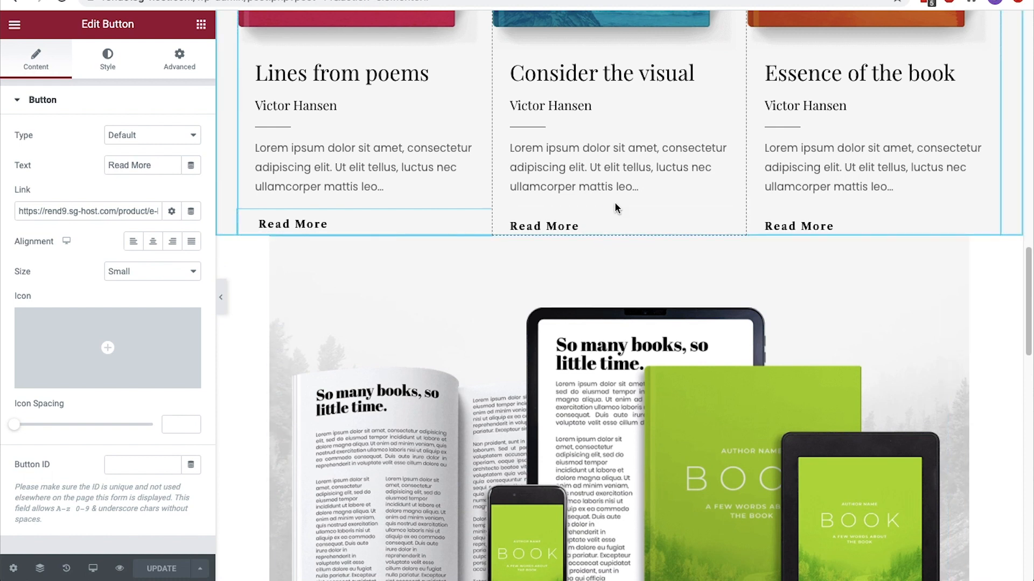
{"action": "scroll", "coordinate": [616, 208], "scroll_direction": "down", "scroll_amount": 10}
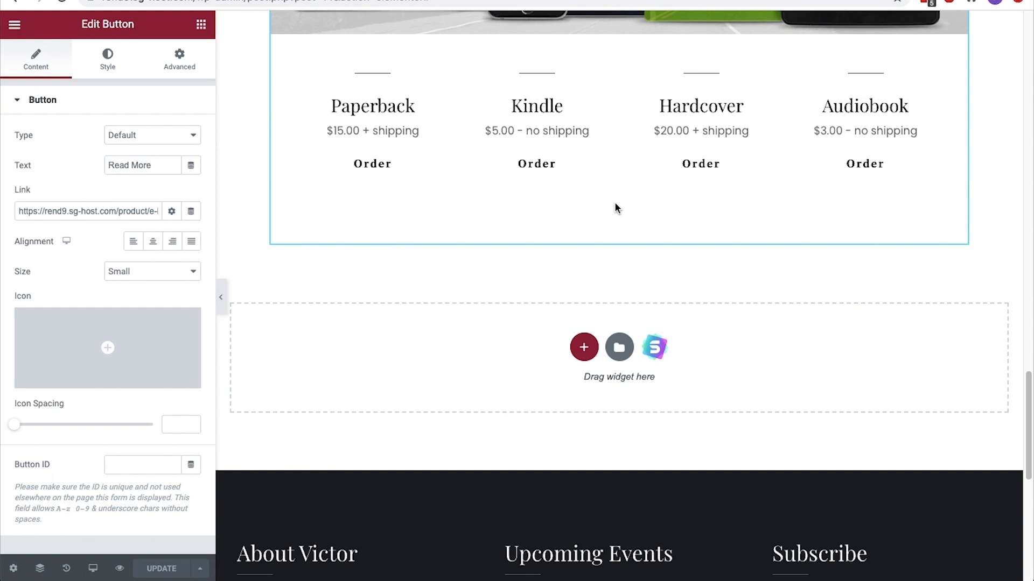
{"action": "left_click", "coordinate": [585, 344]}
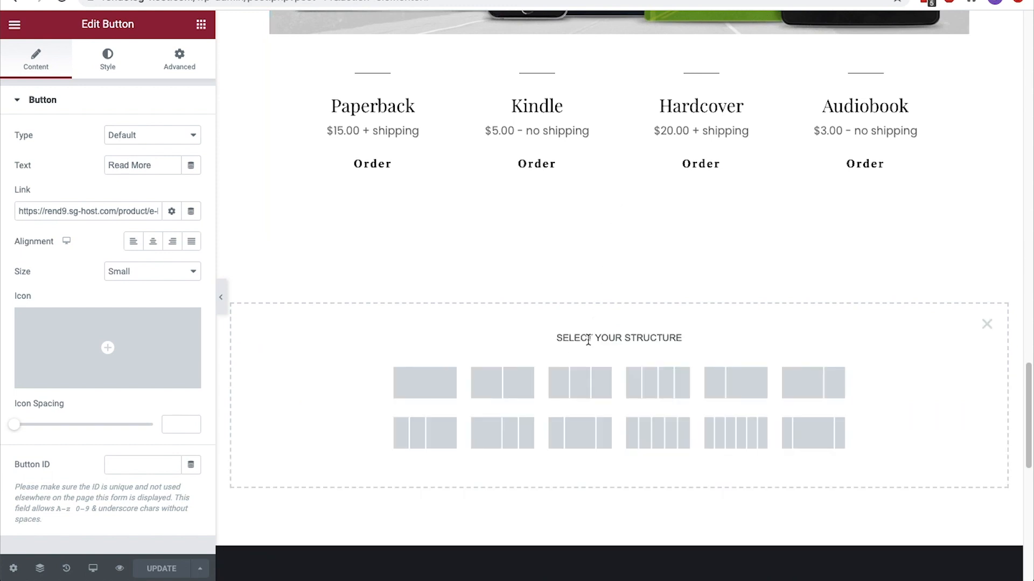
{"action": "left_click", "coordinate": [448, 401]}
{"action": "left_click_drag", "start_coordinate": [617, 245], "coordinate": [618, 249]}
{"action": "scroll", "coordinate": [619, 242], "scroll_direction": "up", "scroll_amount": 10}
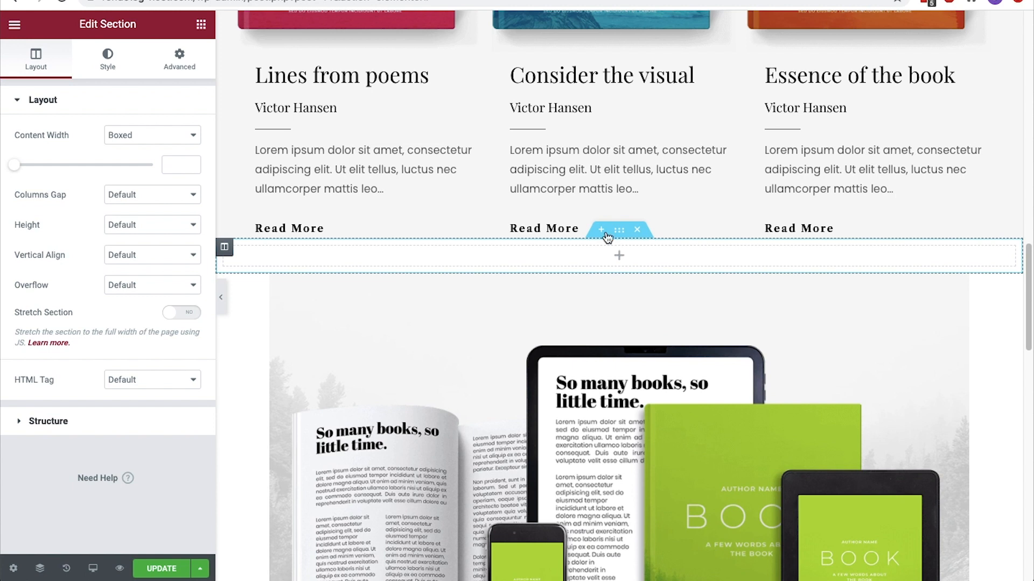
Find the Social Icons widget and place it in the empty section below the featured products
{"action": "left_click", "coordinate": [202, 26]}
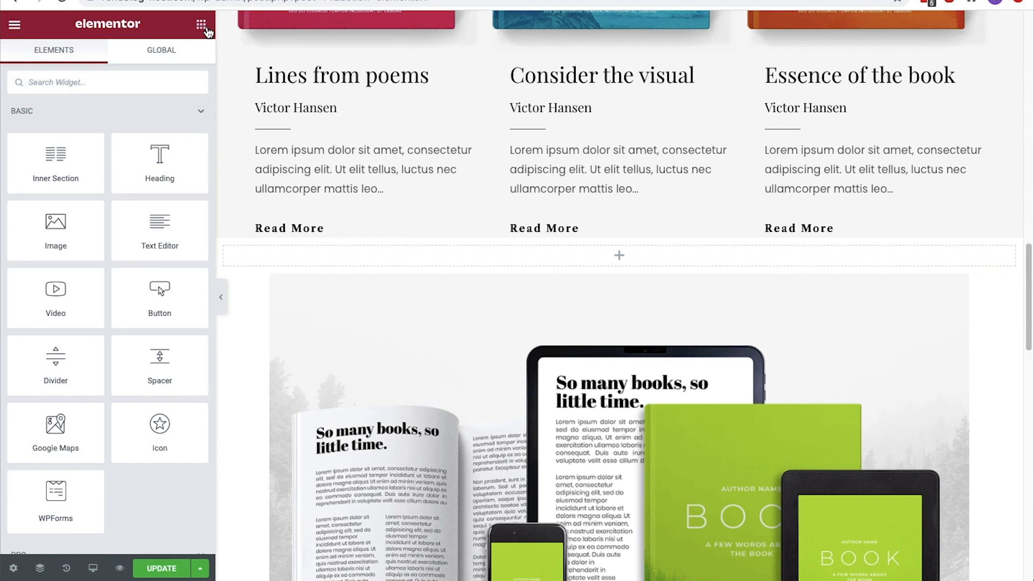
{"action": "type", "text": "social"}
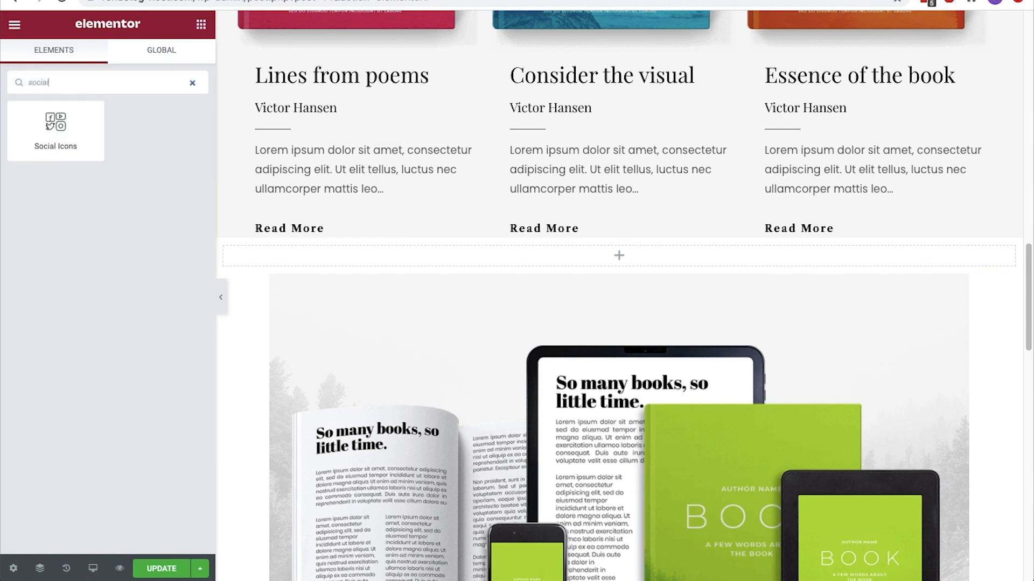
{"action": "left_click_drag", "start_coordinate": [92, 131], "coordinate": [635, 261]}
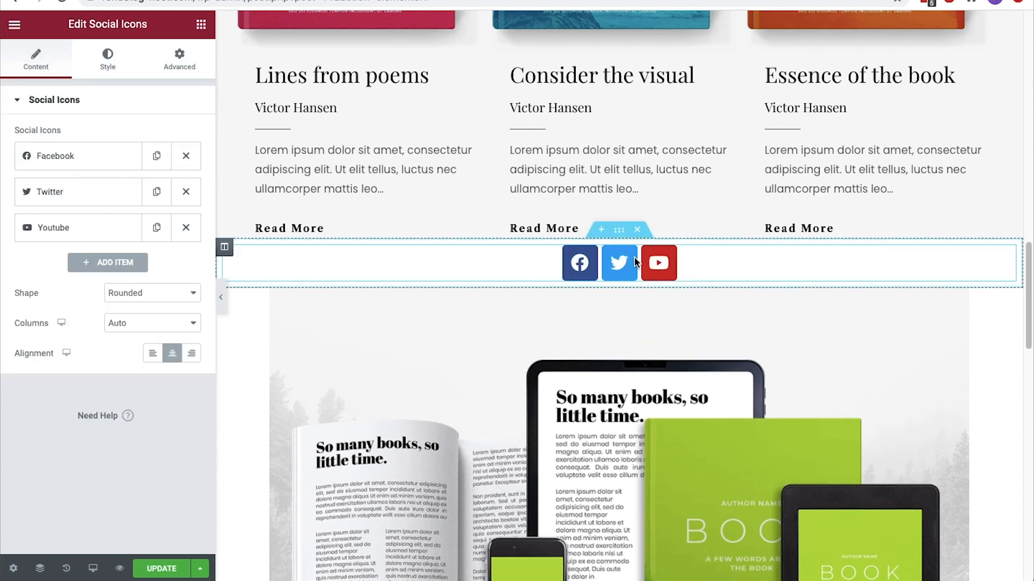
Examine the individual settings of the Facebook, Twitter and Youtube items in the Social Icons widget
{"action": "left_click", "coordinate": [104, 158]}
{"action": "left_click", "coordinate": [88, 156]}
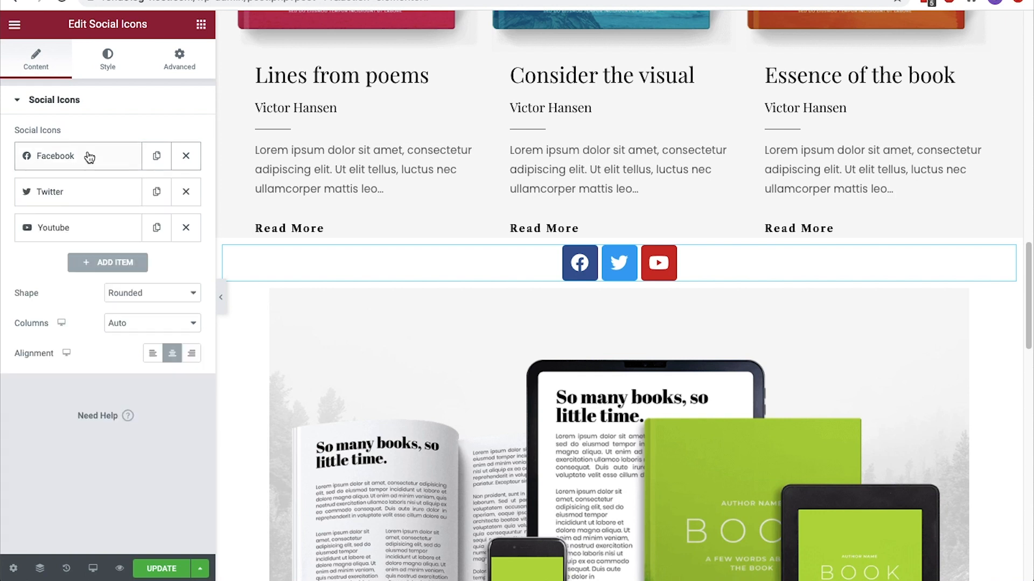
{"action": "left_click", "coordinate": [84, 191]}
{"action": "left_click", "coordinate": [86, 192]}
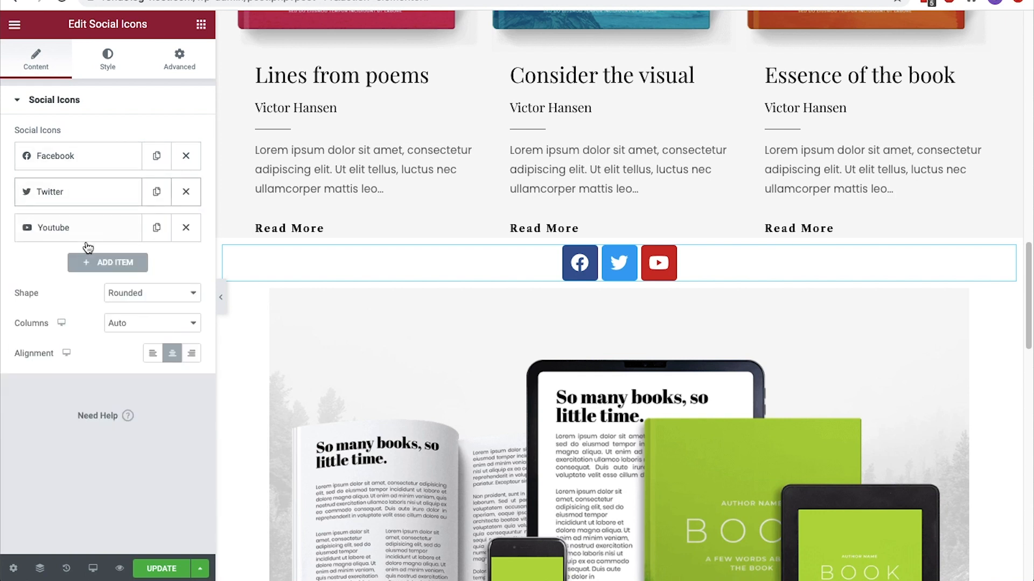
{"action": "left_click", "coordinate": [81, 228]}
{"action": "left_click", "coordinate": [89, 229]}
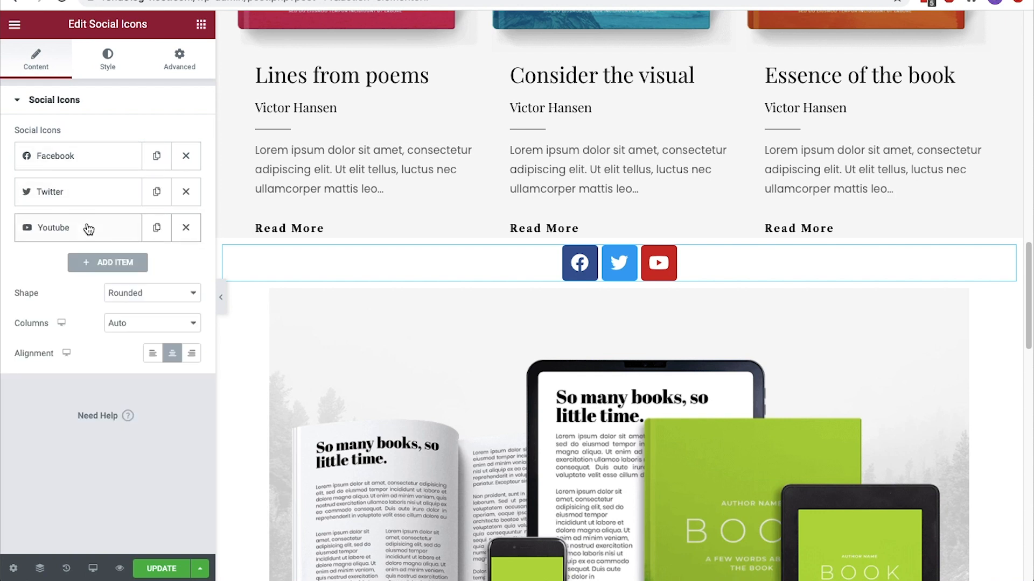
Add a Wordpress item to the social icons, look through the icon library, and set the item's color to Custom
{"action": "left_click", "coordinate": [97, 262]}
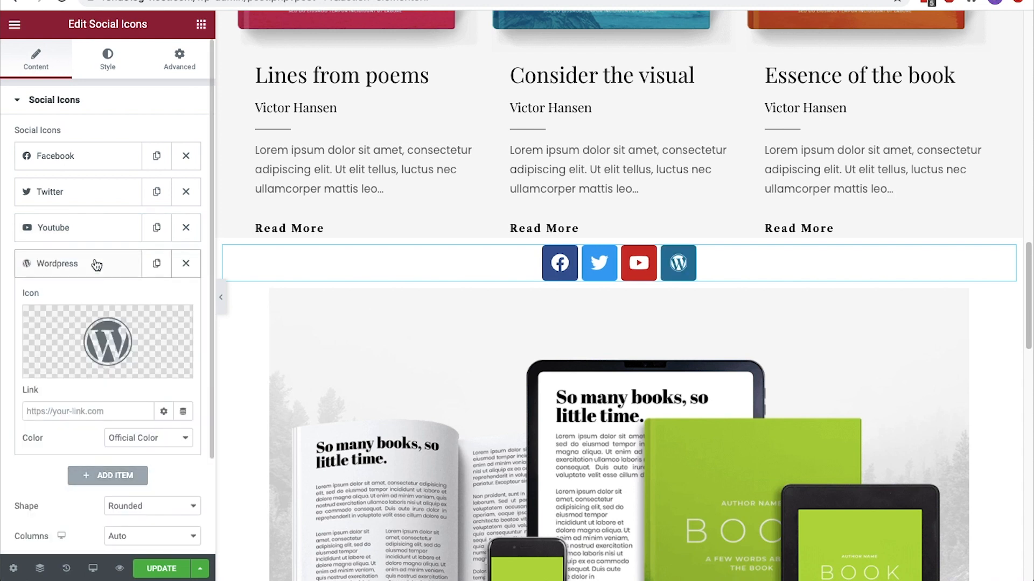
{"action": "scroll", "coordinate": [96, 264], "scroll_direction": "down", "scroll_amount": 2}
{"action": "left_click", "coordinate": [83, 253]}
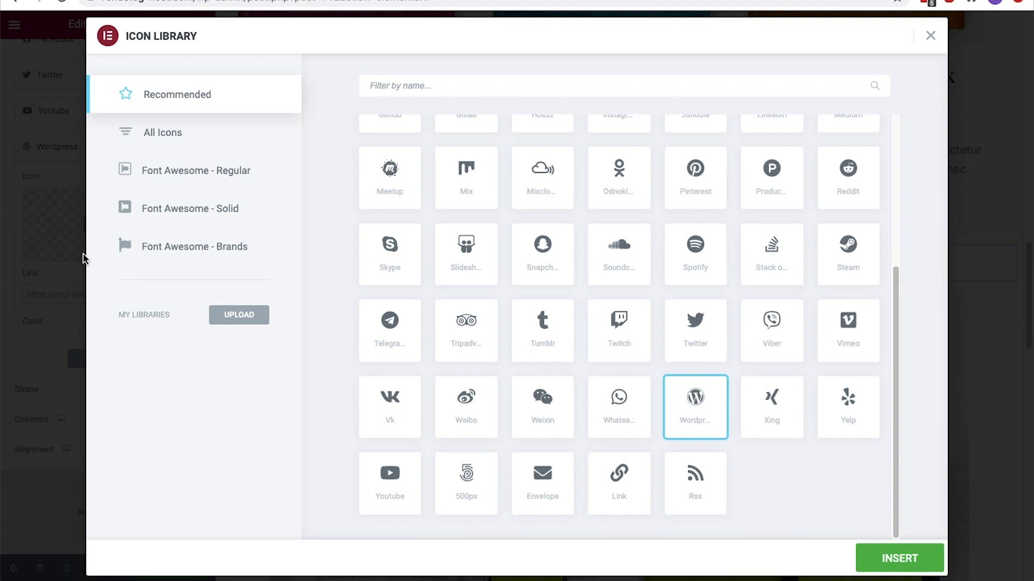
{"action": "left_click", "coordinate": [931, 35]}
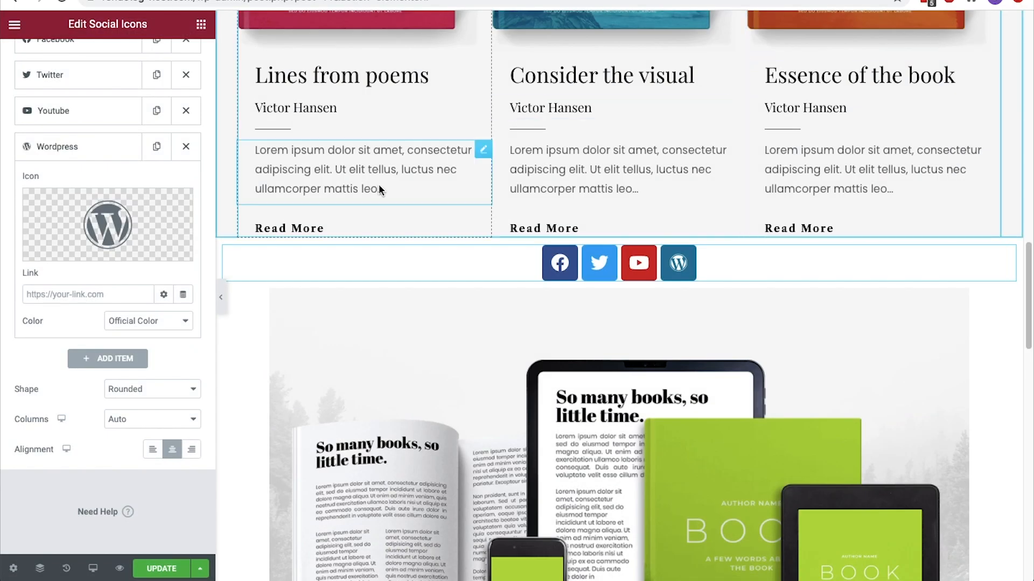
{"action": "left_click", "coordinate": [162, 321]}
{"action": "left_click", "coordinate": [168, 333]}
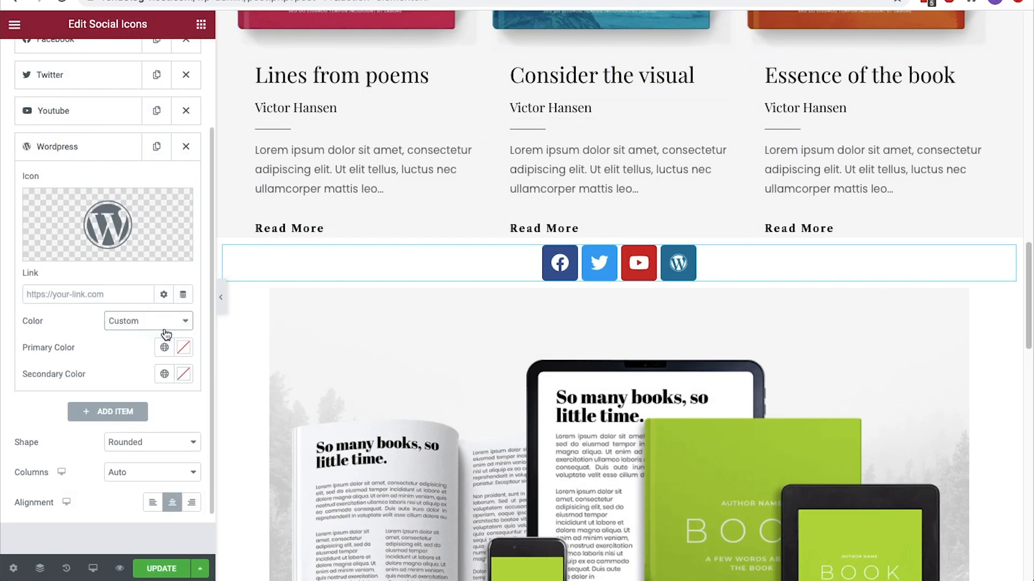
Set the shape of the social icons to Circle
{"action": "scroll", "coordinate": [163, 351], "scroll_direction": "down", "scroll_amount": 1}
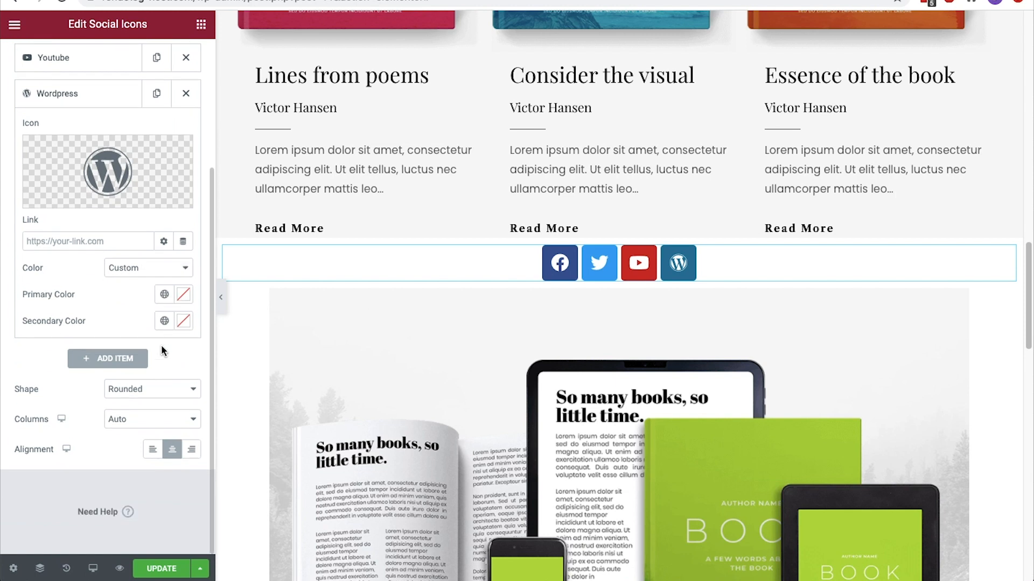
{"action": "left_click", "coordinate": [162, 395]}
{"action": "left_click", "coordinate": [168, 401]}
{"action": "left_click", "coordinate": [168, 391]}
{"action": "left_click", "coordinate": [168, 399]}
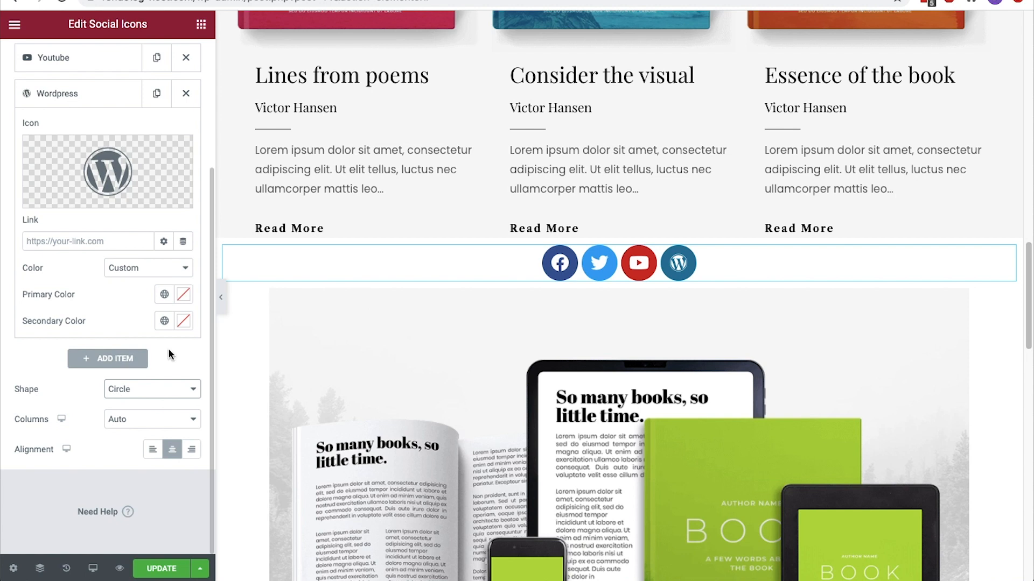
Try increasing the social icons' size, padding and spacing, undoing each change
{"action": "scroll", "coordinate": [168, 347], "scroll_direction": "up", "scroll_amount": 5}
{"action": "left_click", "coordinate": [109, 65]}
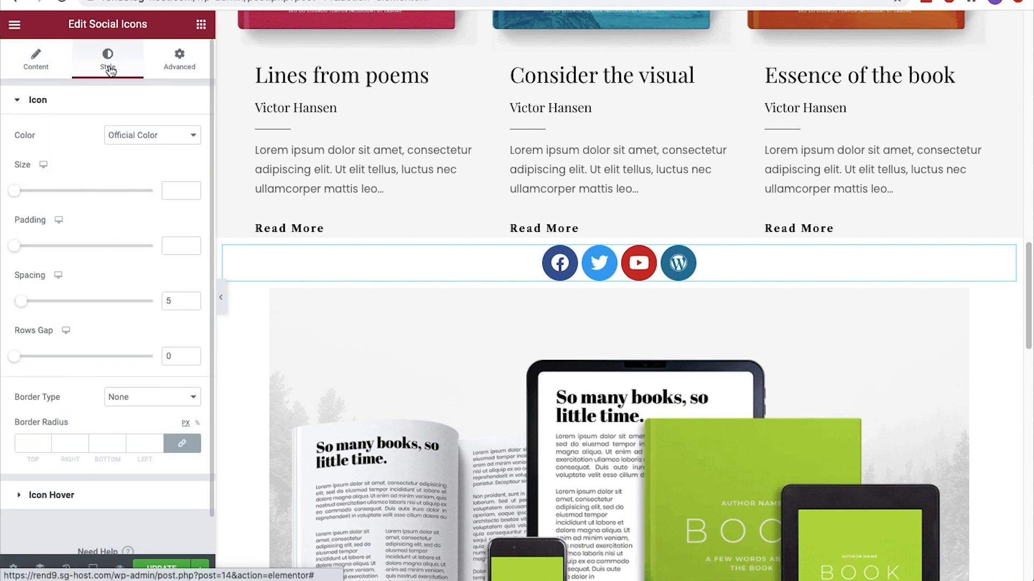
{"action": "left_click_drag", "start_coordinate": [15, 191], "coordinate": [39, 192]}
{"action": "key", "text": "super+z"}
{"action": "left_click_drag", "start_coordinate": [15, 246], "coordinate": [47, 247]}
{"action": "key", "text": "super+z"}
{"action": "left_click_drag", "start_coordinate": [20, 301], "coordinate": [49, 301]}
{"action": "key", "text": "super+z"}
{"action": "scroll", "coordinate": [59, 297], "scroll_direction": "down", "scroll_amount": 1}
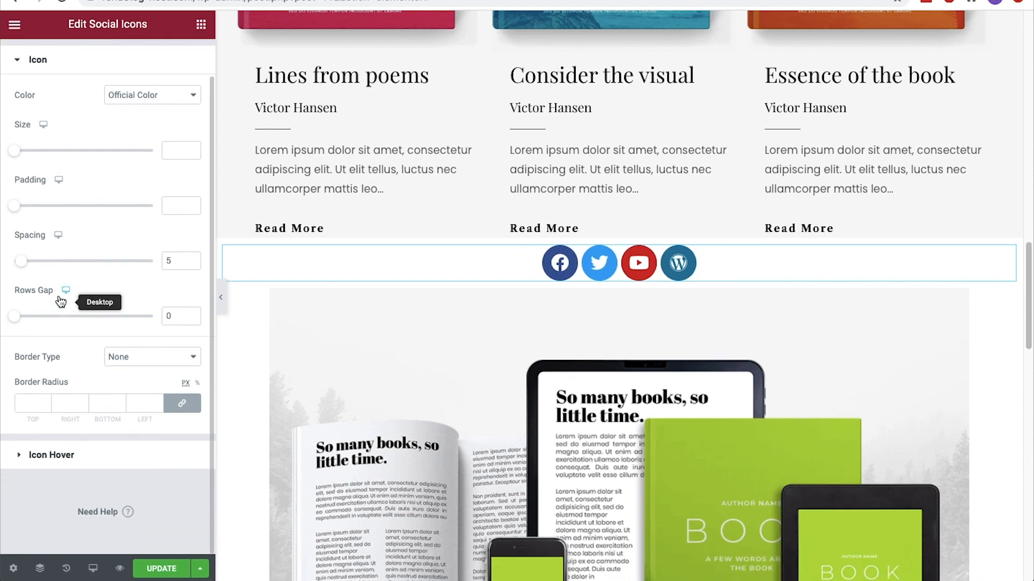
Try the Grow hover animation on the social icons and replace it with Shrink
{"action": "left_click", "coordinate": [46, 457]}
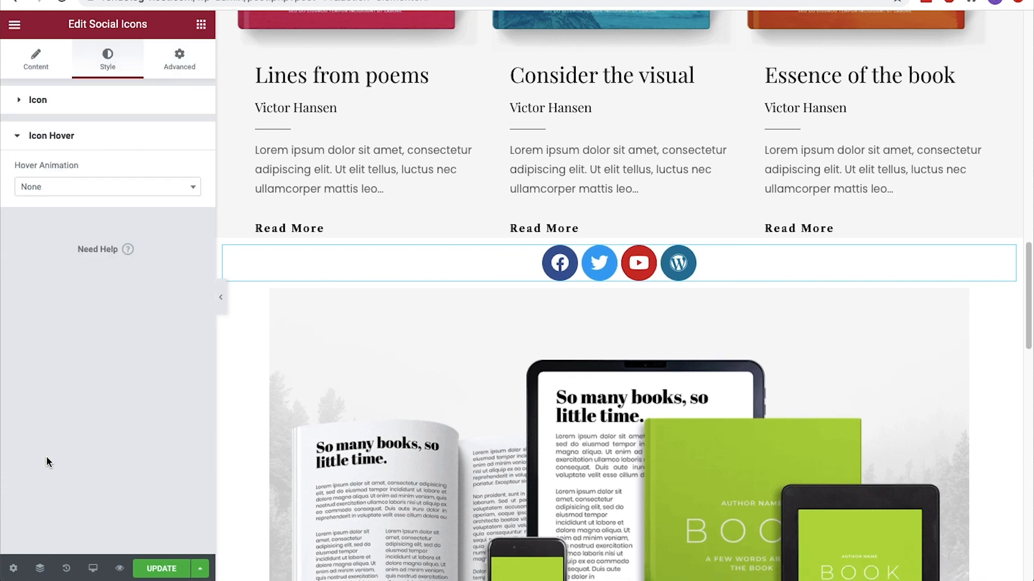
{"action": "left_click", "coordinate": [76, 190]}
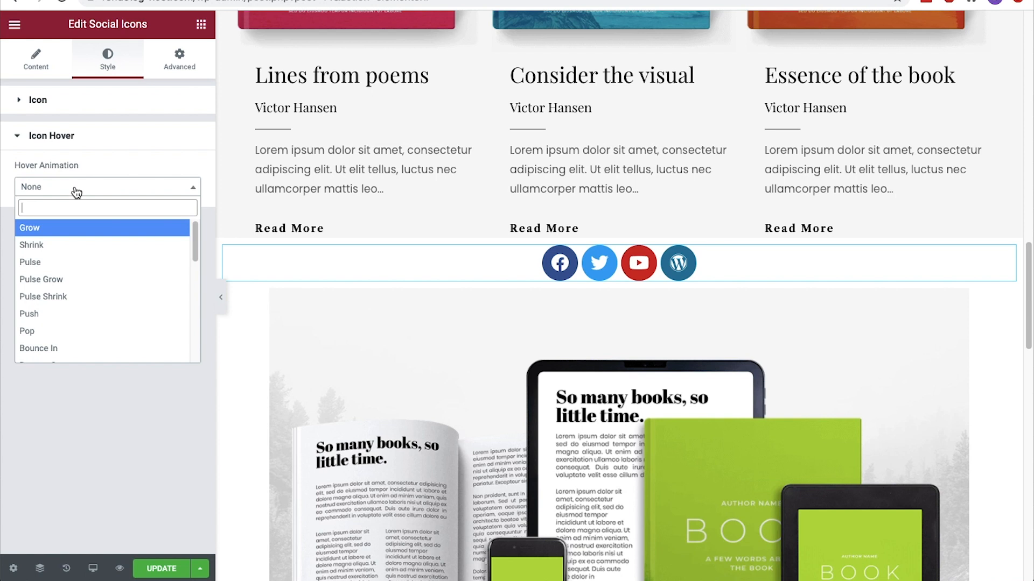
{"action": "left_click", "coordinate": [51, 224]}
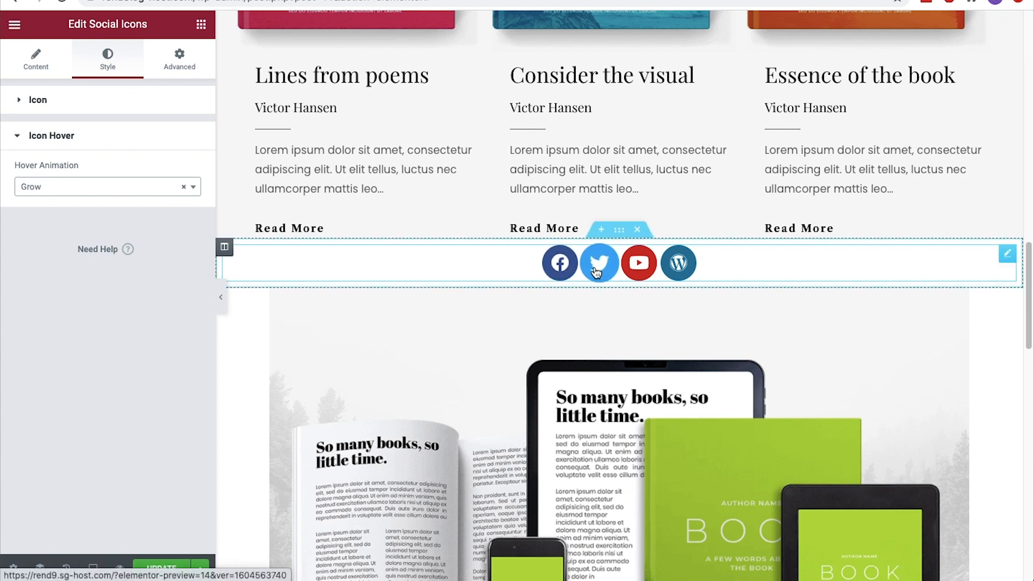
{"action": "left_click", "coordinate": [195, 189]}
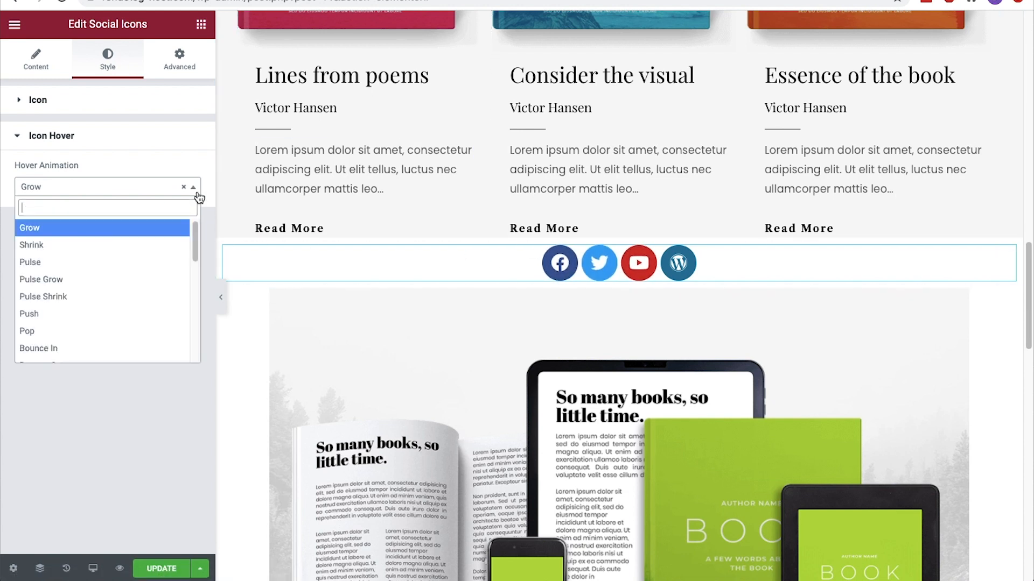
{"action": "left_click", "coordinate": [147, 245]}
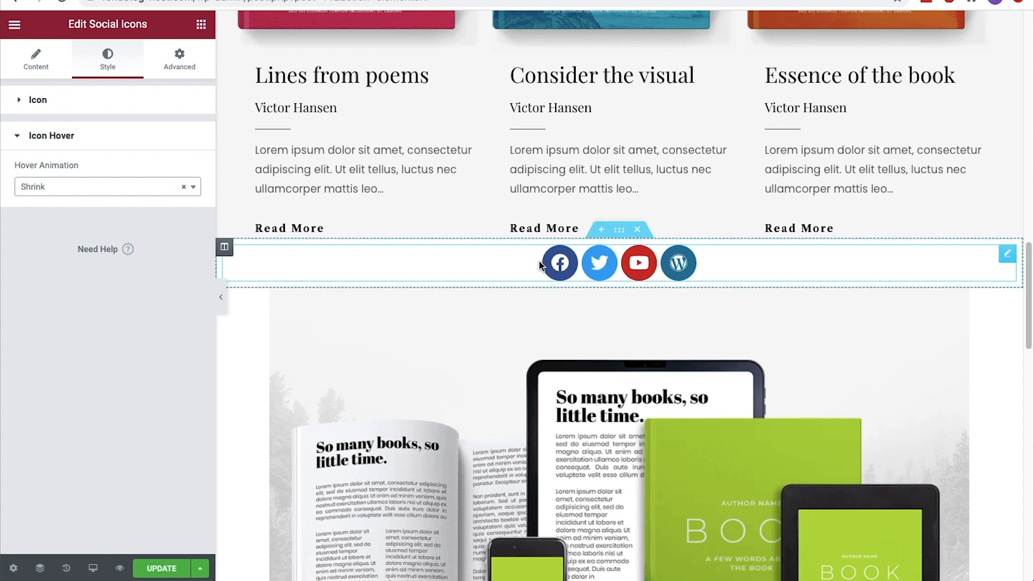
Delete the Social Icons widget below the featured products, and exit to the WordPress dashboard after saving the page
{"action": "right_click", "coordinate": [677, 275]}
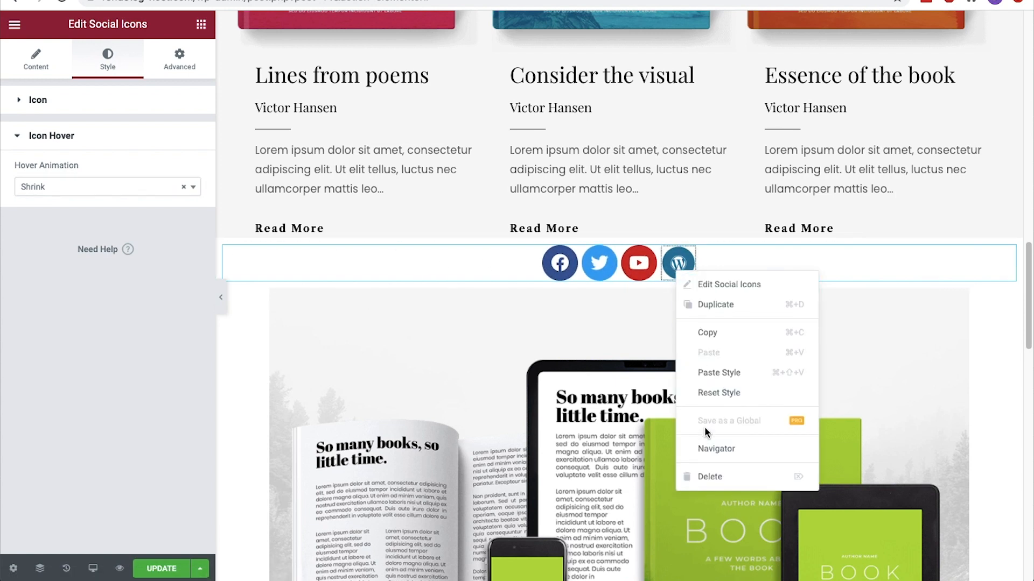
{"action": "left_click", "coordinate": [706, 476]}
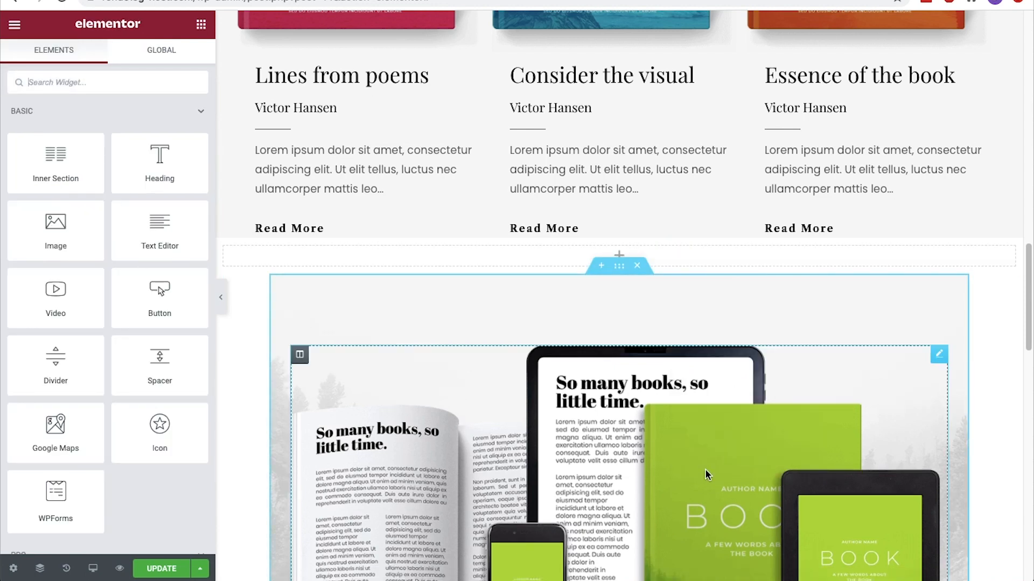
{"action": "left_click", "coordinate": [174, 569]}
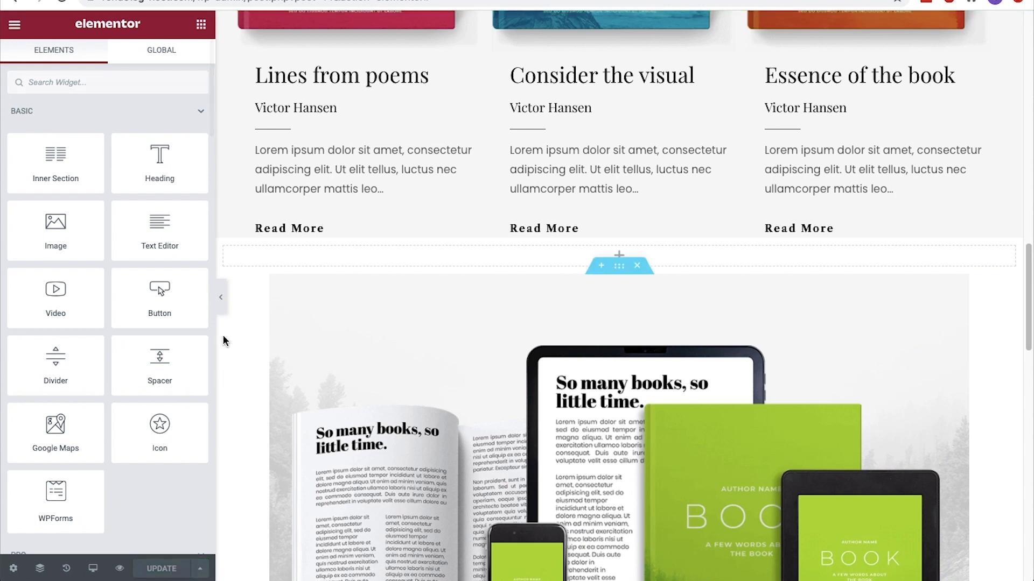
{"action": "left_click", "coordinate": [16, 25]}
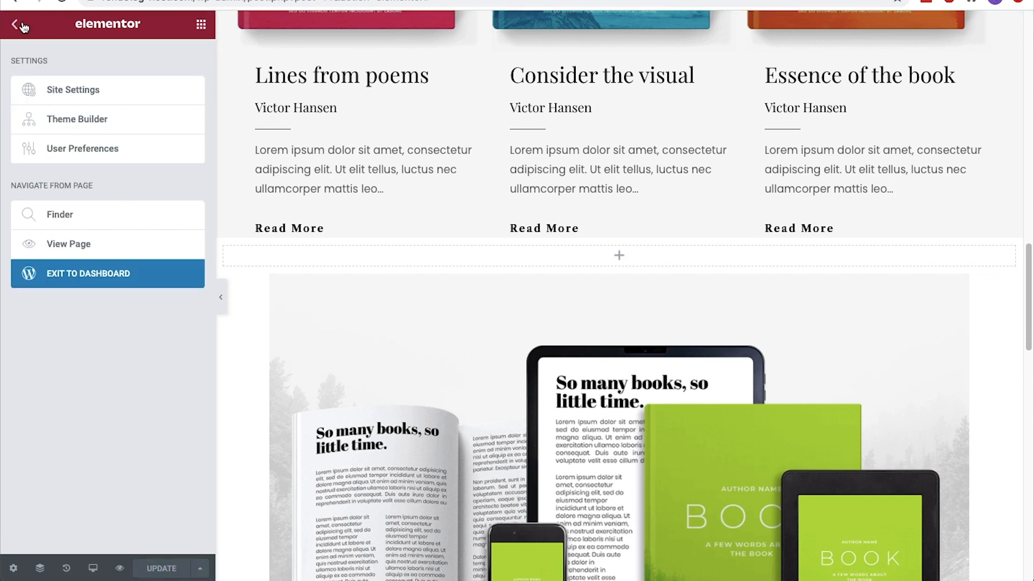
{"action": "left_click", "coordinate": [120, 284]}
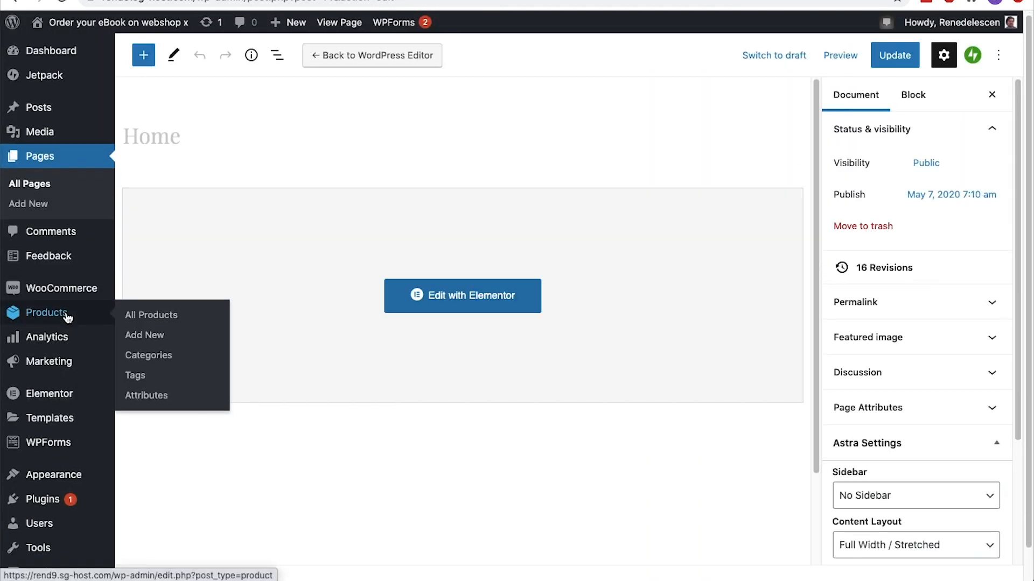
Search the new plugins for "sticky social media", and install and activate Social Media Share Buttons & Social Sharing Icons
{"action": "scroll", "coordinate": [67, 317], "scroll_direction": "down", "scroll_amount": 1}
{"action": "mouse_move", "coordinate": [90, 466]}
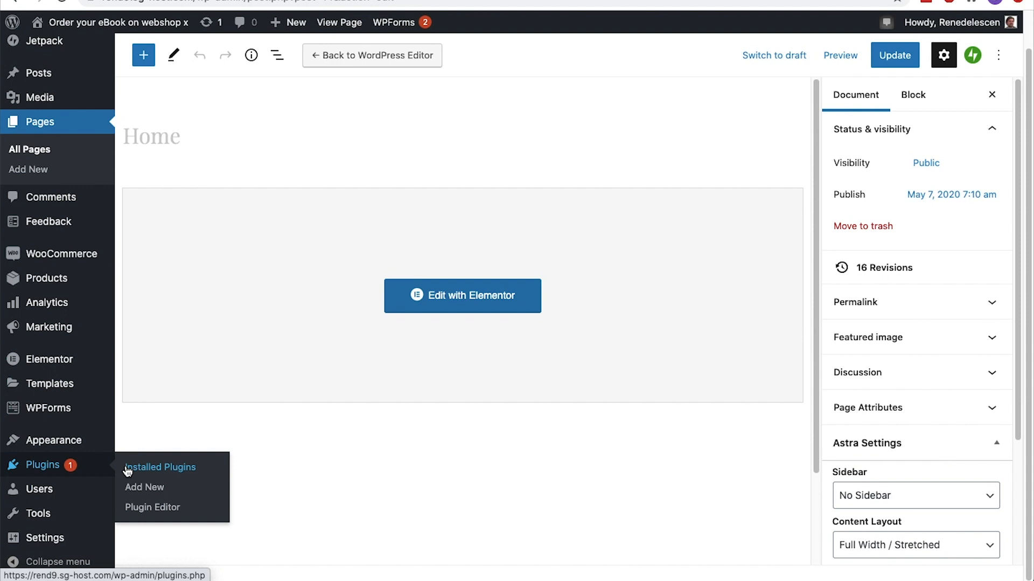
{"action": "left_click", "coordinate": [129, 488]}
{"action": "left_click", "coordinate": [807, 175]}
{"action": "type", "text": "sticky social media"}
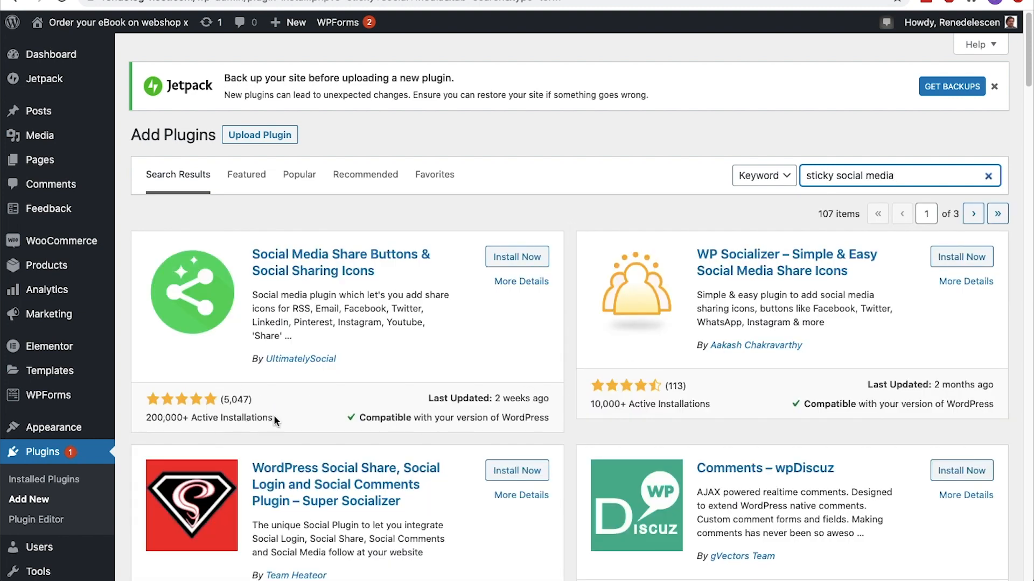
{"action": "left_click", "coordinate": [496, 263]}
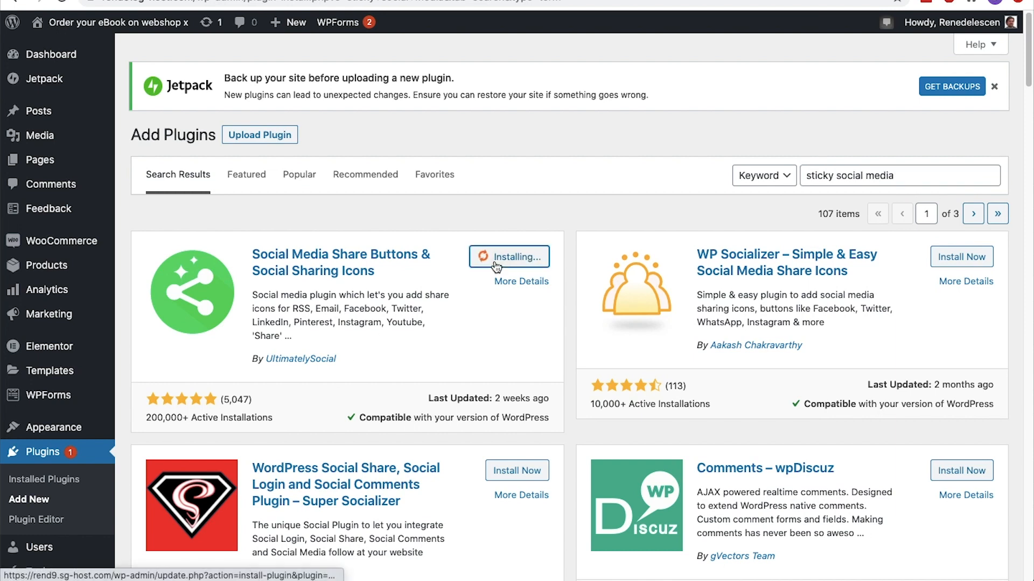
{"action": "left_click", "coordinate": [514, 260]}
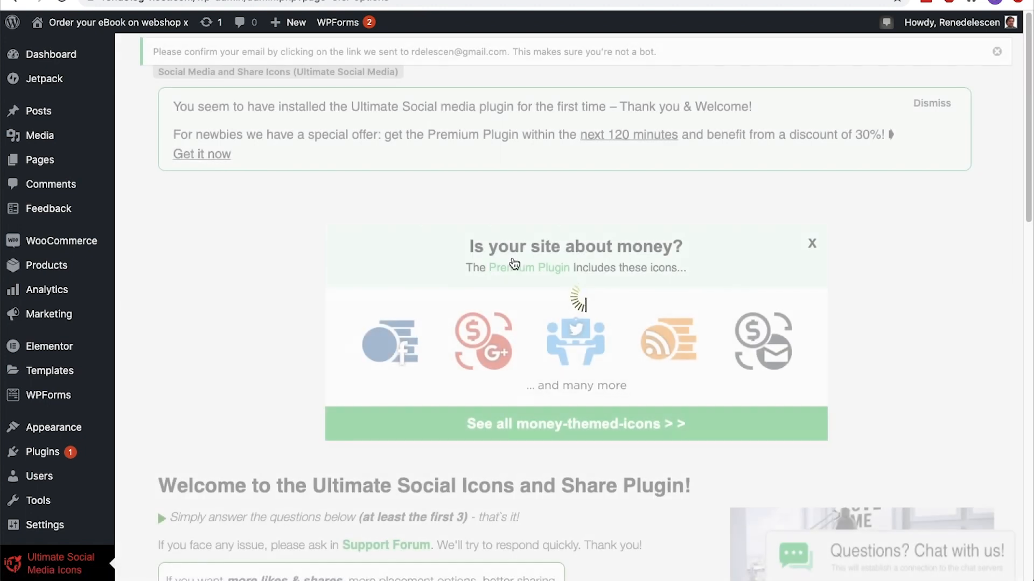
Disable the RSS and Email icons, declining the link back to the plugin's site, enable Youtube and LinkedIn, and save the icon selection
{"action": "scroll", "coordinate": [514, 263], "scroll_direction": "down", "scroll_amount": 5}
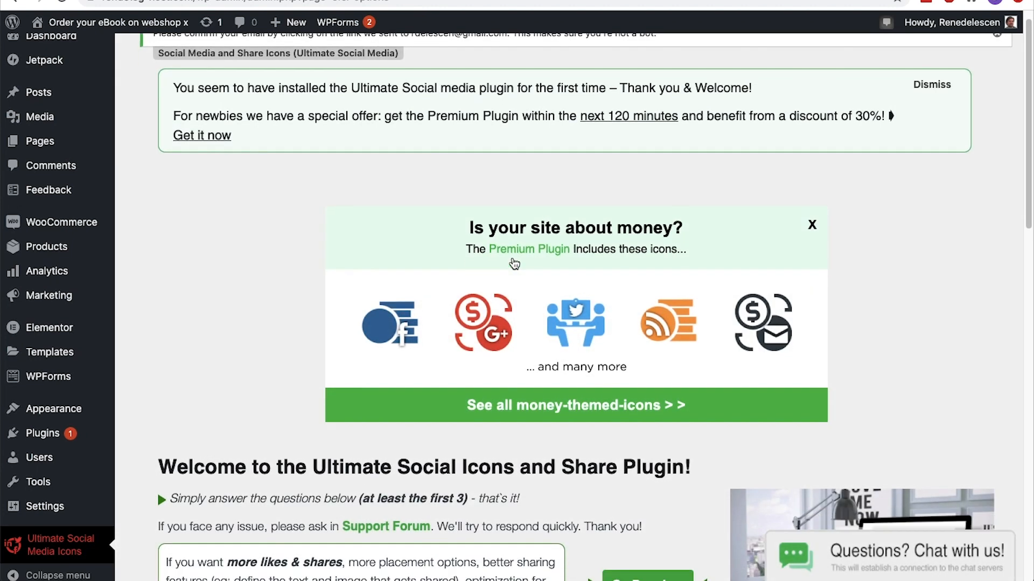
{"action": "scroll", "coordinate": [514, 264], "scroll_direction": "down", "scroll_amount": 4}
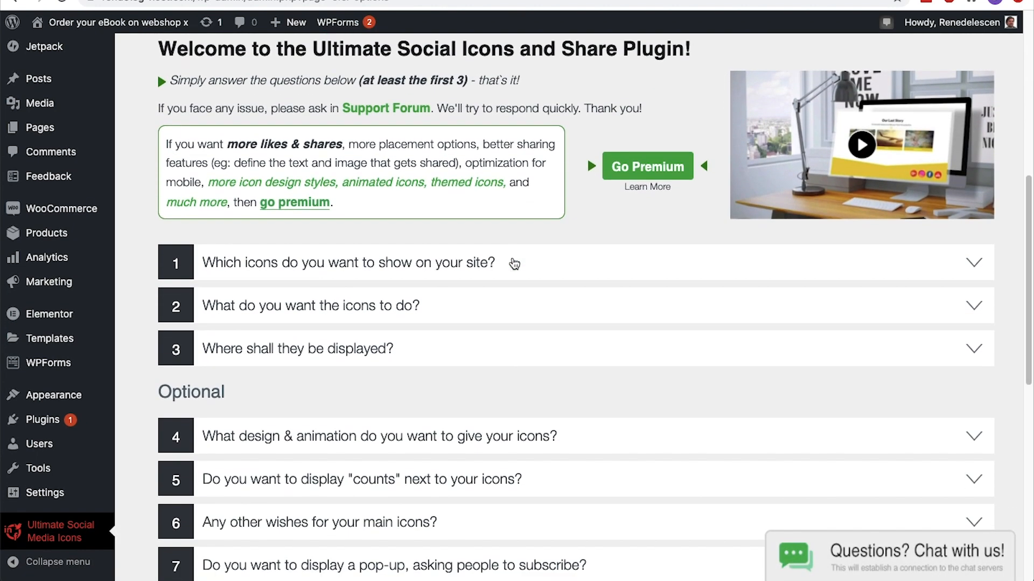
{"action": "left_click", "coordinate": [521, 217]}
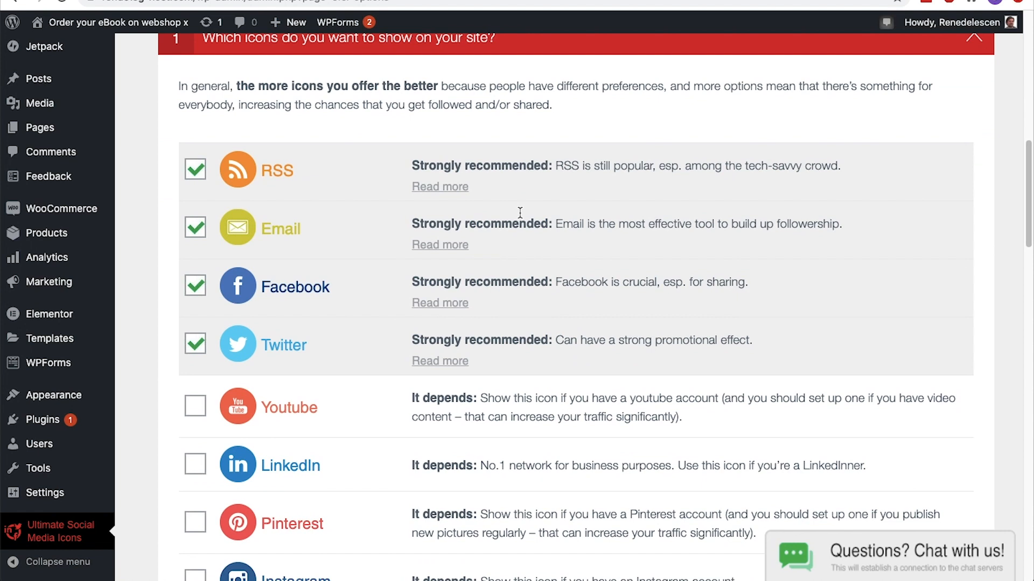
{"action": "left_click", "coordinate": [193, 226]}
{"action": "left_click", "coordinate": [476, 332]}
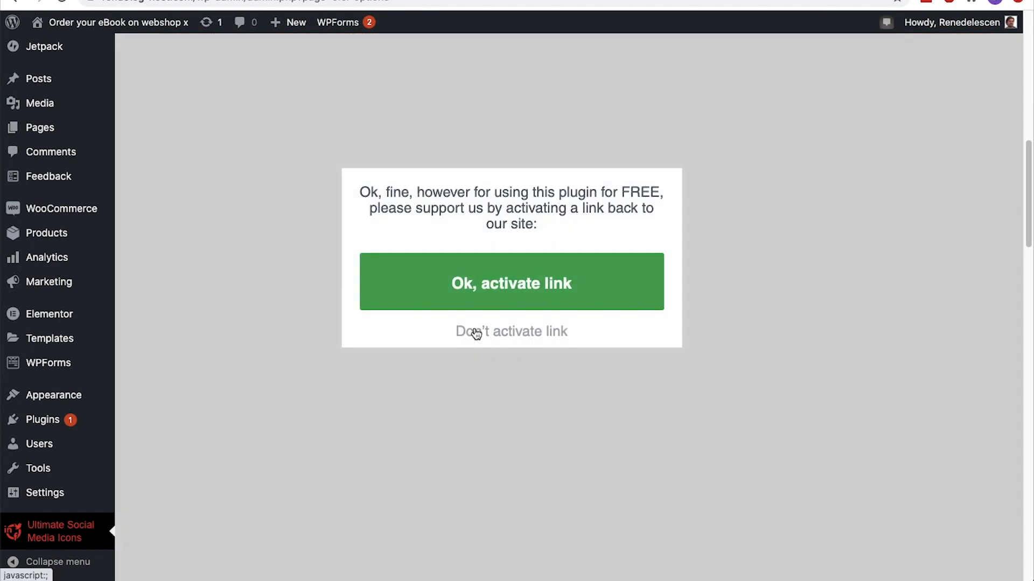
{"action": "left_click", "coordinate": [471, 332]}
{"action": "left_click", "coordinate": [473, 333]}
{"action": "left_click", "coordinate": [195, 406]}
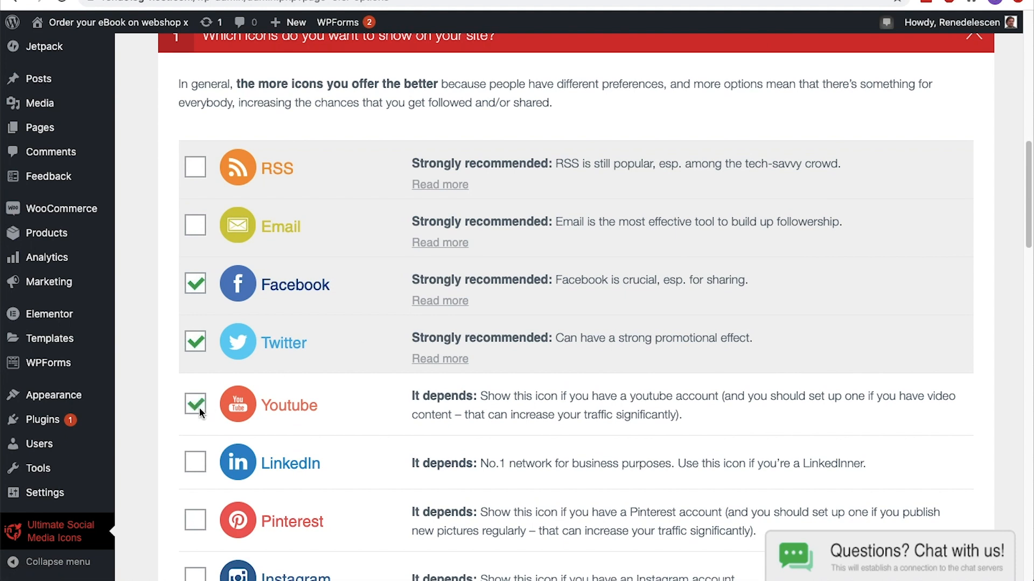
{"action": "scroll", "coordinate": [199, 409], "scroll_direction": "down", "scroll_amount": 3}
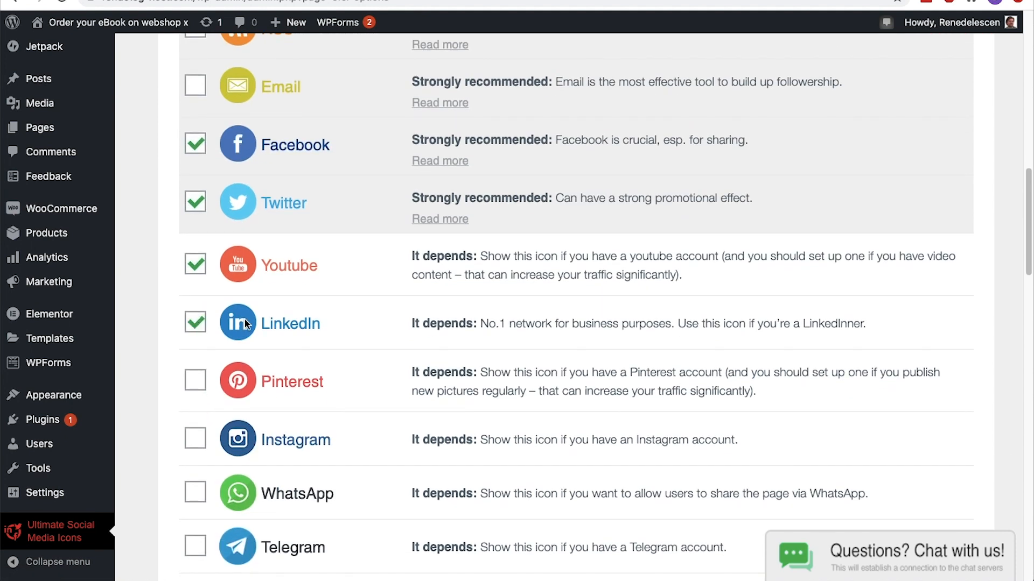
{"action": "scroll", "coordinate": [344, 317], "scroll_direction": "down", "scroll_amount": 12}
{"action": "scroll", "coordinate": [343, 318], "scroll_direction": "down", "scroll_amount": 10}
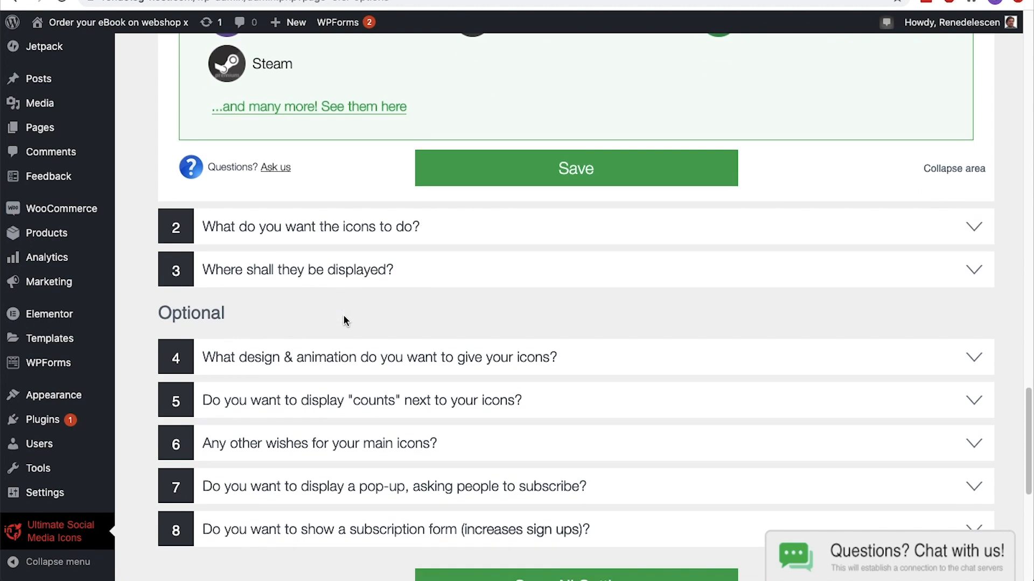
{"action": "left_click", "coordinate": [501, 173]}
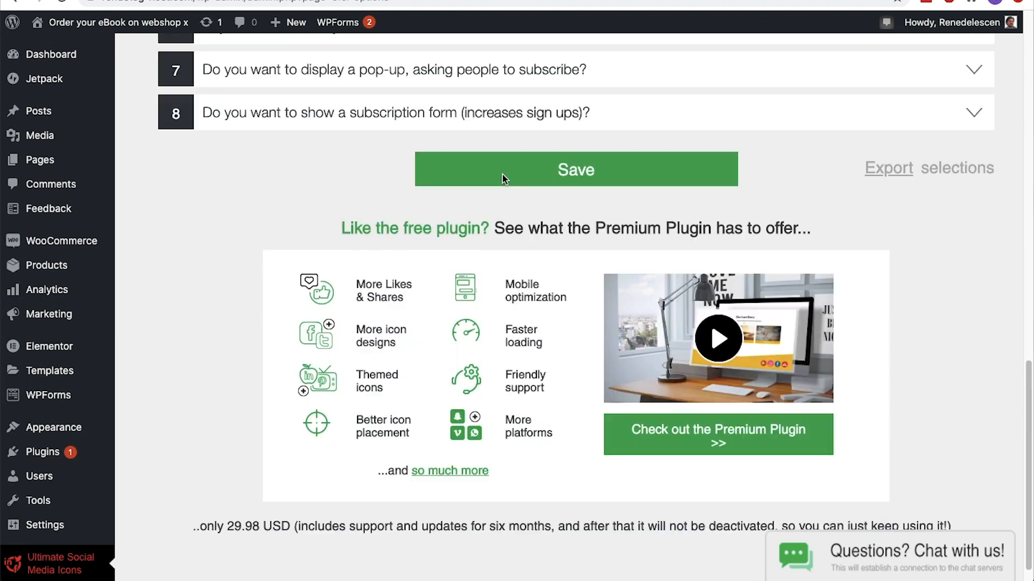
Review the settings for what the icons should do, covering the Facebook and Twitter actions
{"action": "scroll", "coordinate": [502, 179], "scroll_direction": "up", "scroll_amount": 10}
{"action": "left_click", "coordinate": [483, 258]}
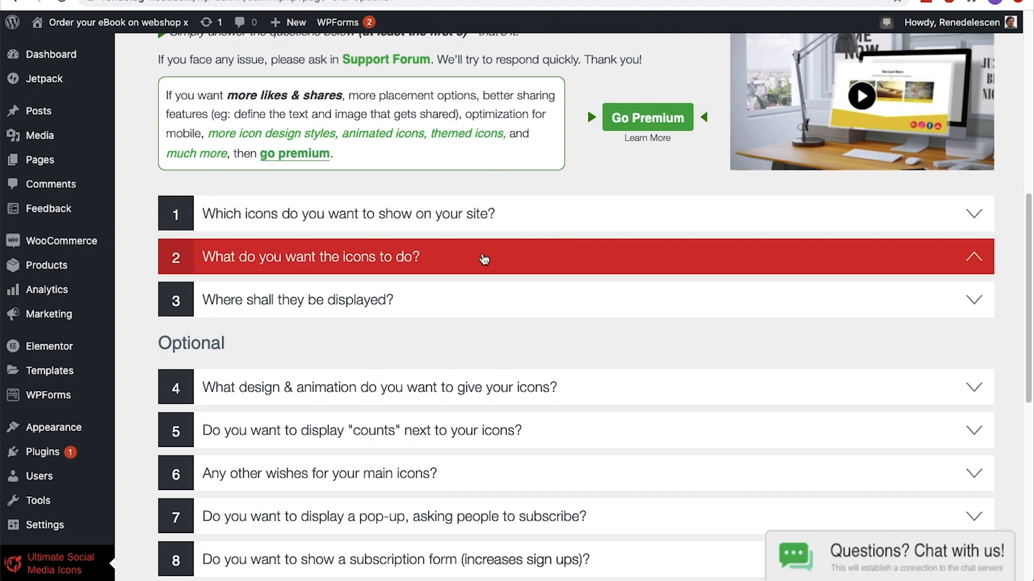
{"action": "scroll", "coordinate": [483, 259], "scroll_direction": "down", "scroll_amount": 3}
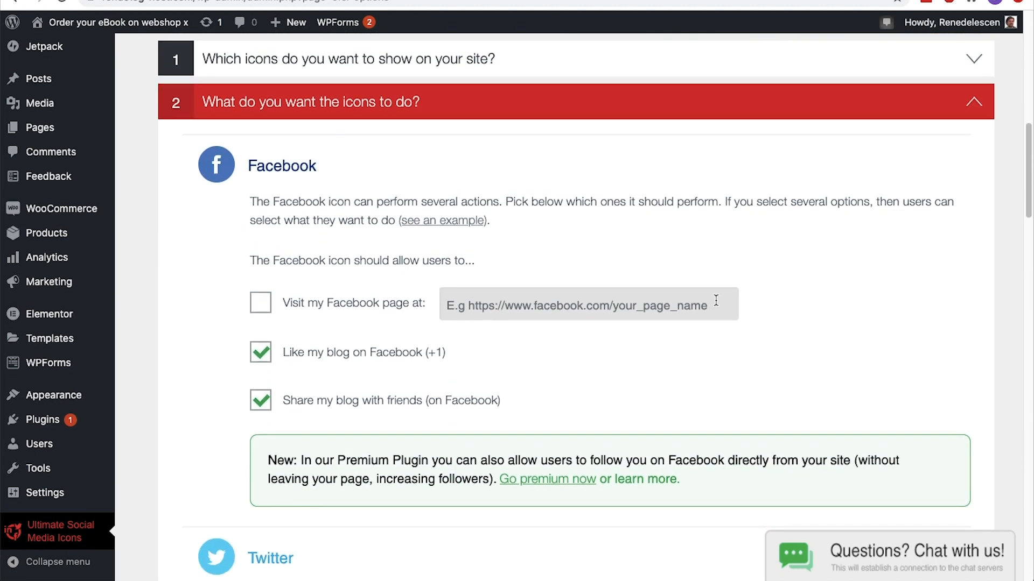
{"action": "scroll", "coordinate": [716, 300], "scroll_direction": "down", "scroll_amount": 6}
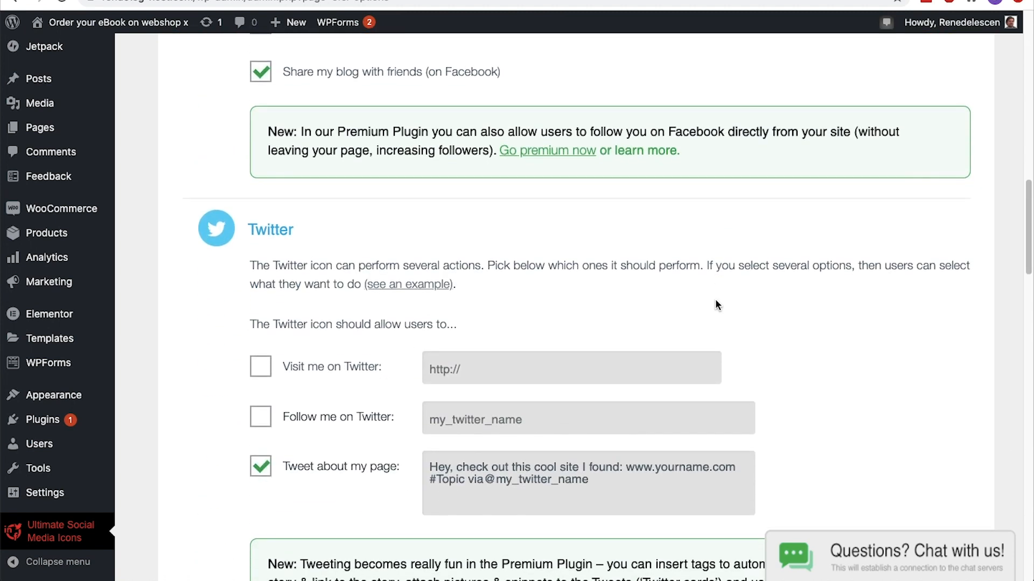
{"action": "scroll", "coordinate": [716, 302], "scroll_direction": "up", "scroll_amount": 9}
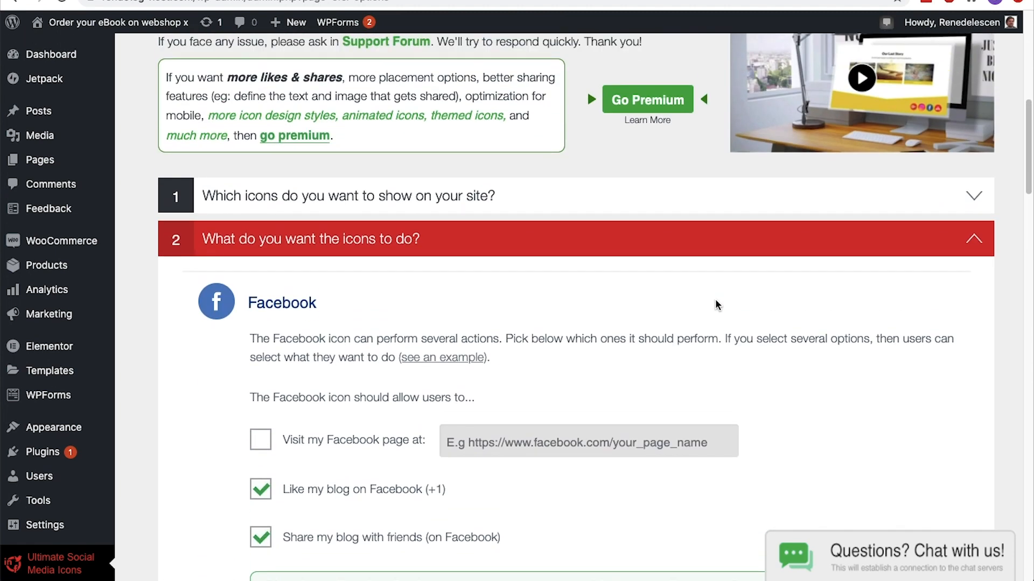
Set the icons to float over the website's pages with the Bottom right location, and save the placement settings
{"action": "left_click", "coordinate": [629, 269]}
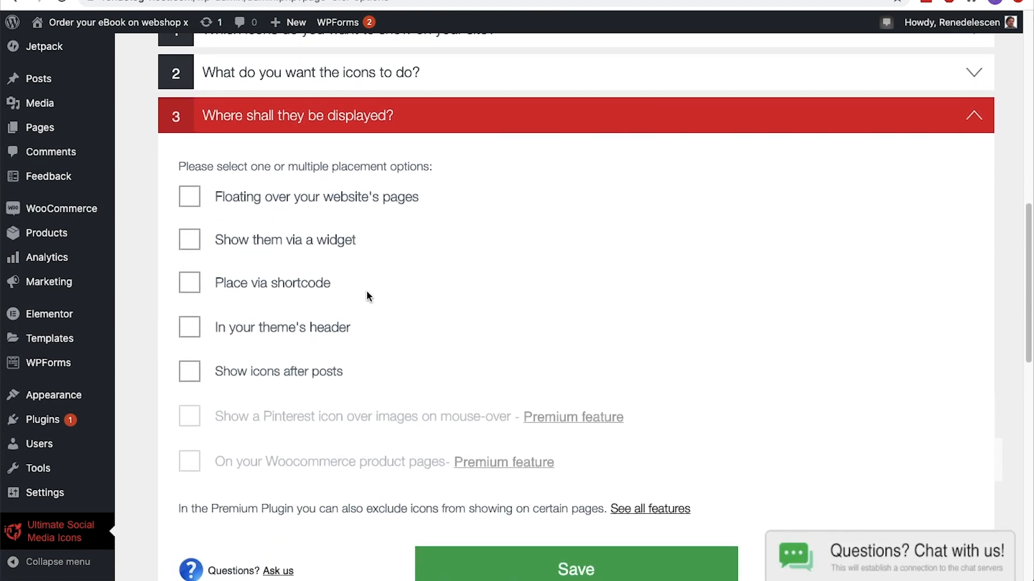
{"action": "left_click", "coordinate": [191, 199]}
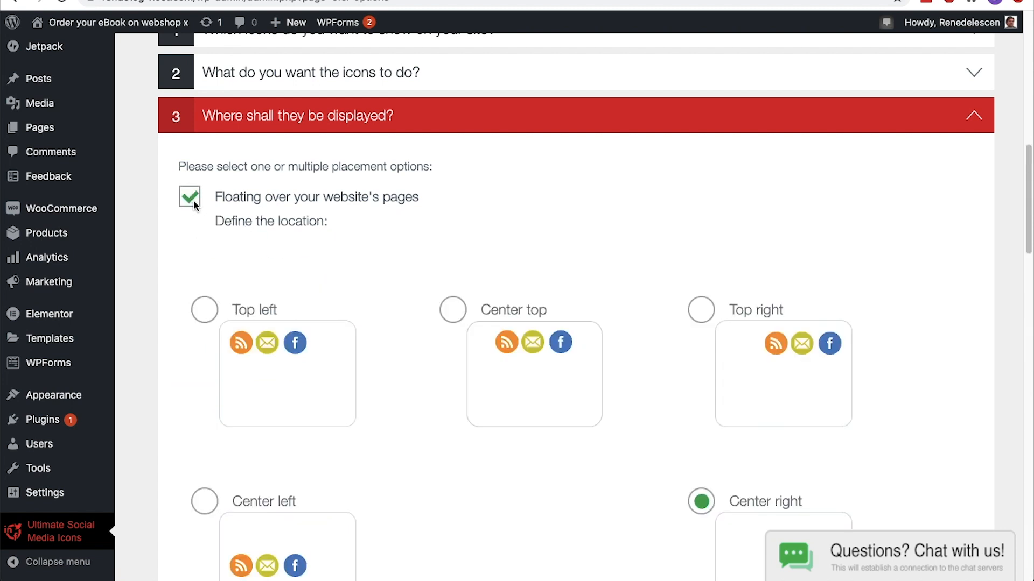
{"action": "scroll", "coordinate": [527, 256], "scroll_direction": "down", "scroll_amount": 9}
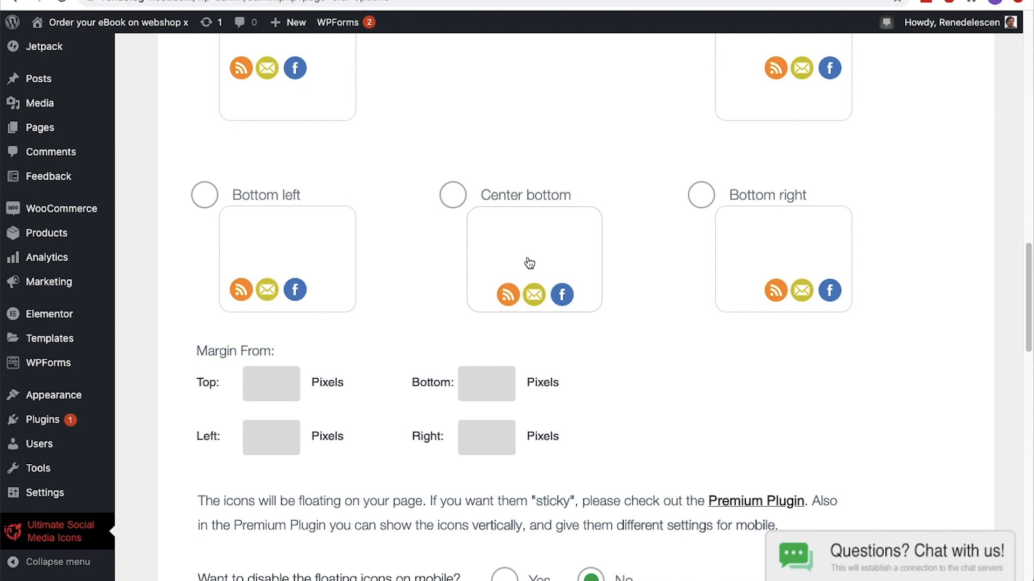
{"action": "left_click", "coordinate": [701, 195]}
{"action": "scroll", "coordinate": [699, 189], "scroll_direction": "down", "scroll_amount": 15}
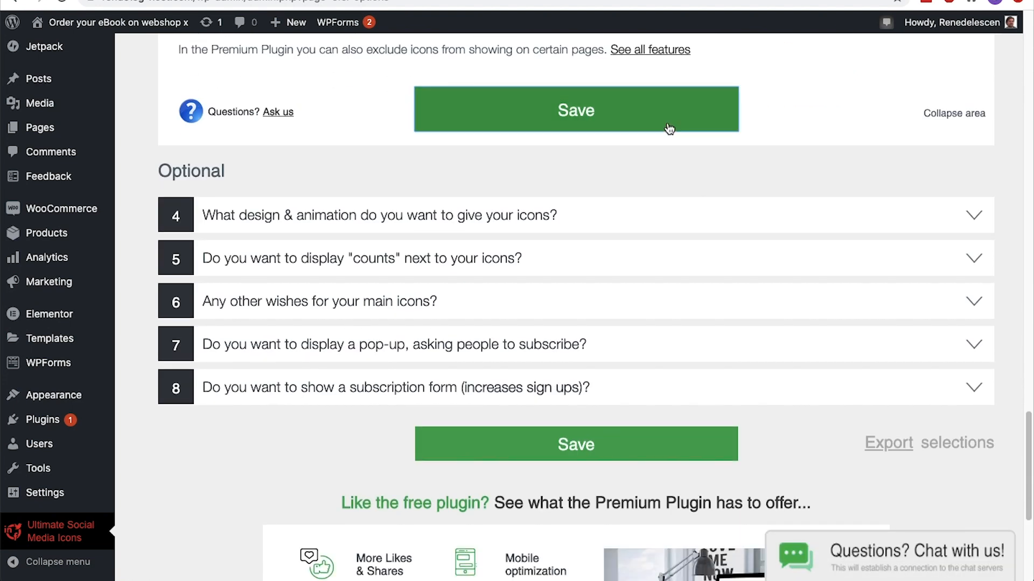
{"action": "left_click", "coordinate": [670, 133]}
Visit the live site and check the floating social icons on the home page
{"action": "mouse_move", "coordinate": [124, 24]}
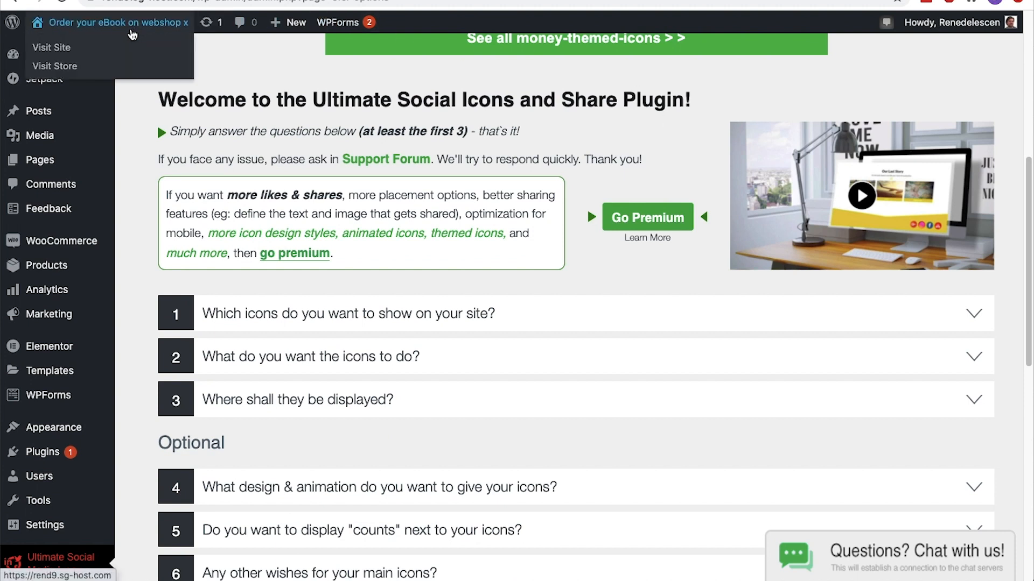
{"action": "left_click", "coordinate": [121, 44]}
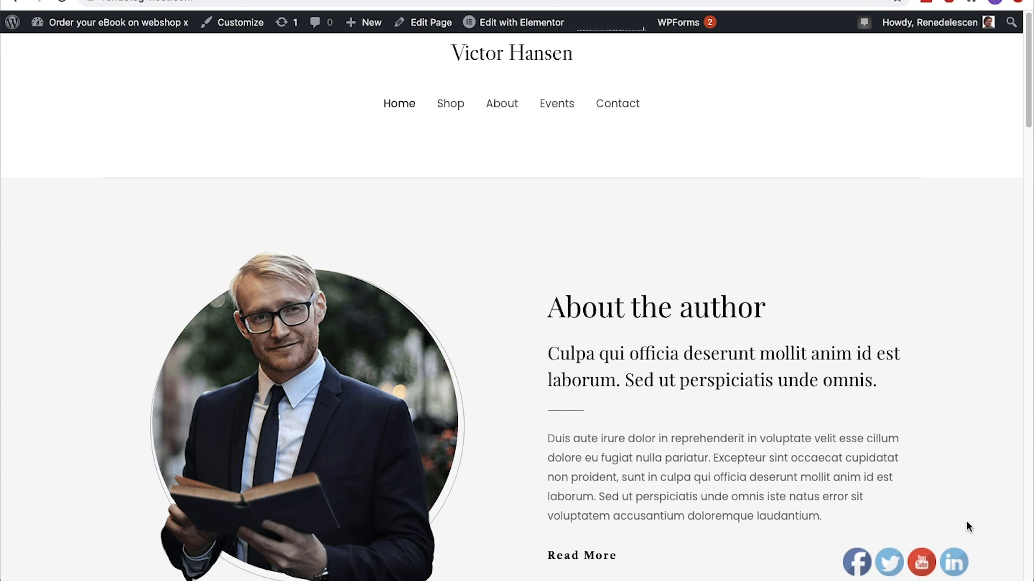
{"action": "scroll", "coordinate": [967, 526], "scroll_direction": "down", "scroll_amount": 3}
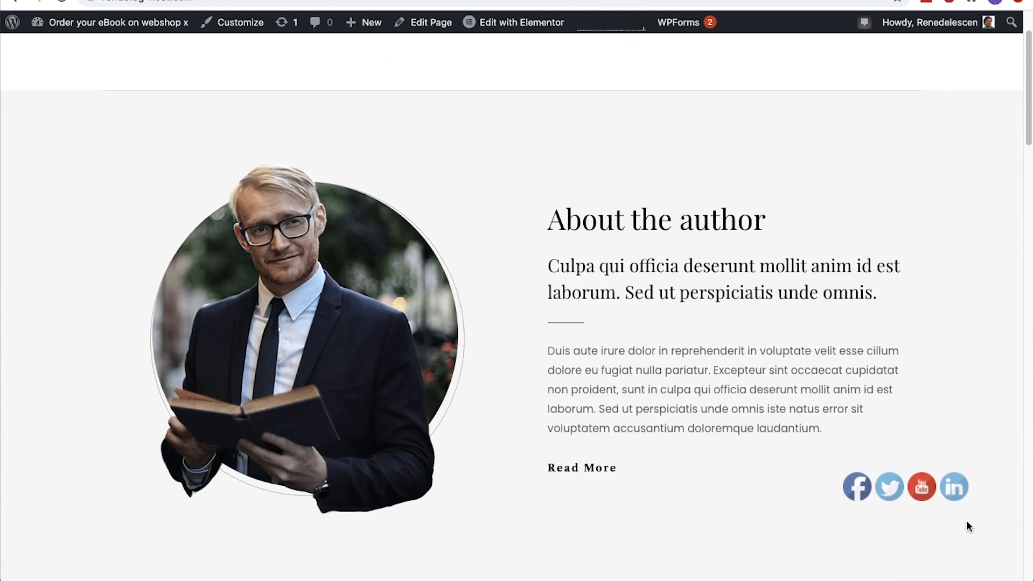
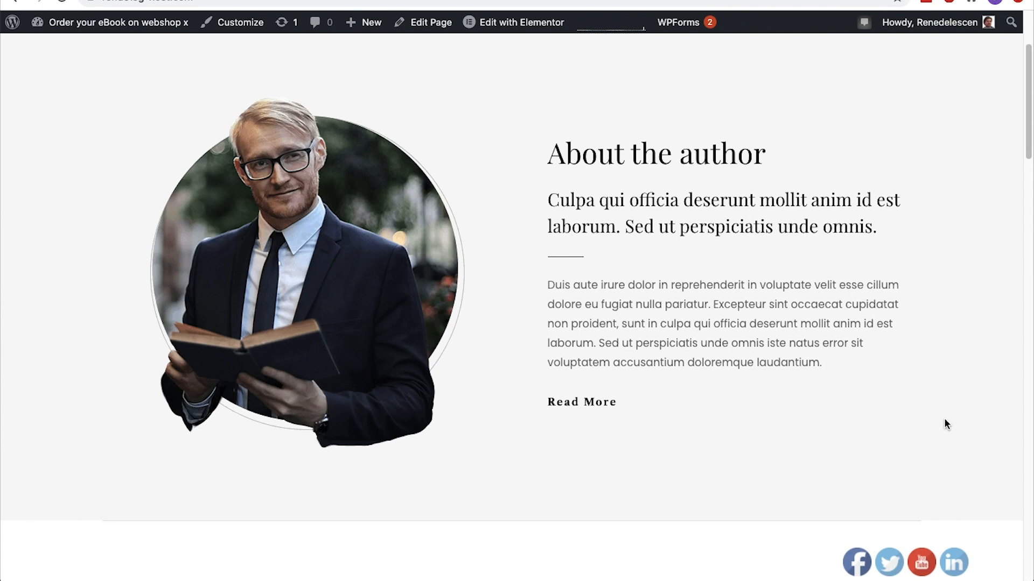
Open the home page in Elementor and copy the "Featured products" inner section into the empty section above the books-and-devices image
{"action": "left_click", "coordinate": [549, 26]}
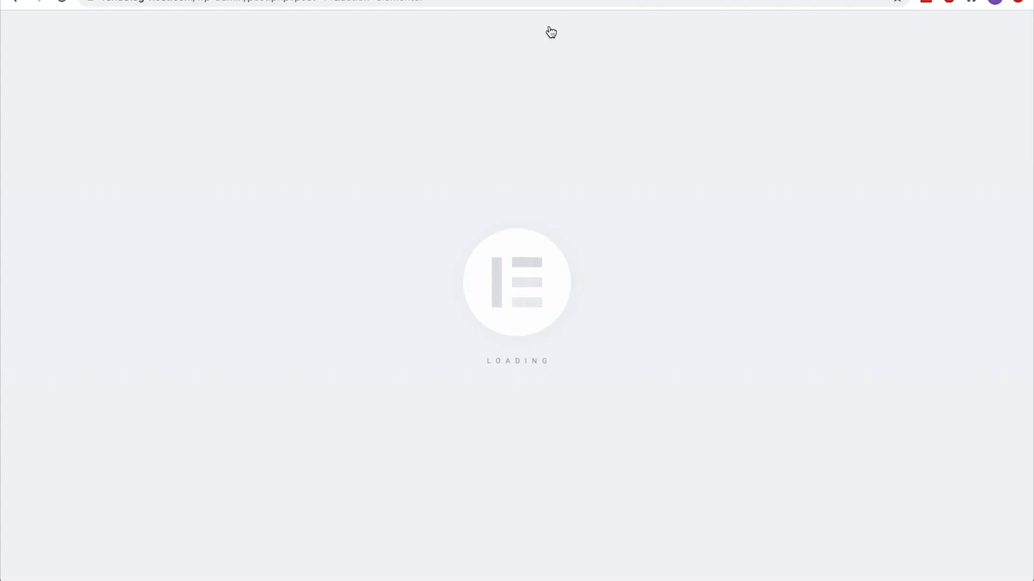
{"action": "scroll", "coordinate": [551, 32], "scroll_direction": "down", "scroll_amount": 12}
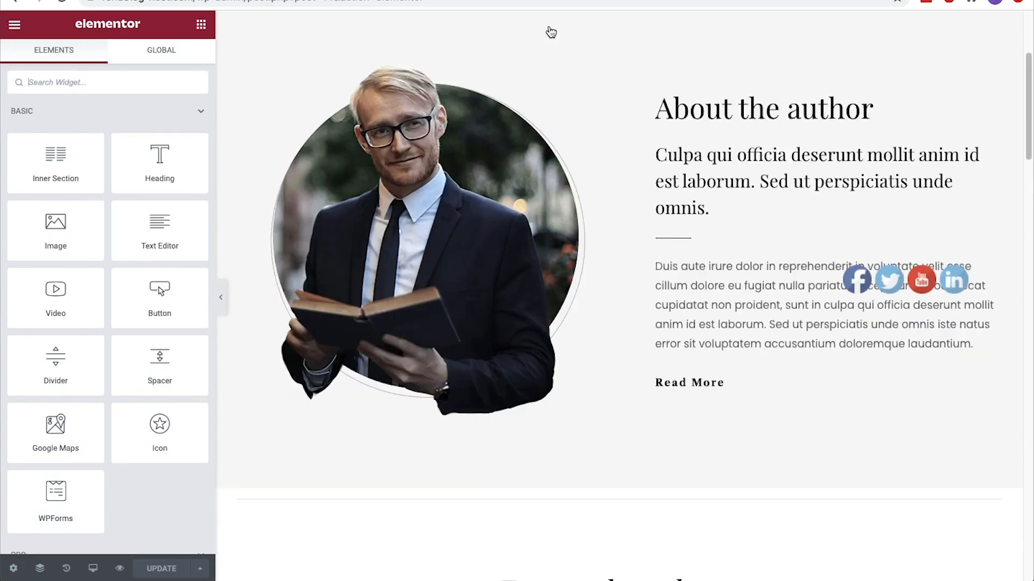
{"action": "scroll", "coordinate": [550, 31], "scroll_direction": "down", "scroll_amount": 6}
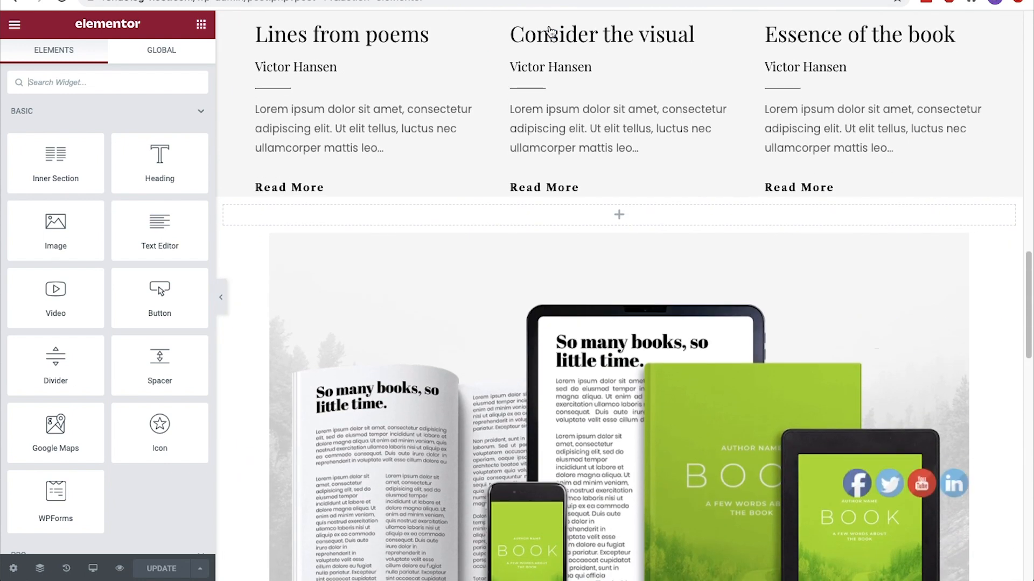
{"action": "scroll", "coordinate": [550, 31], "scroll_direction": "up", "scroll_amount": 10}
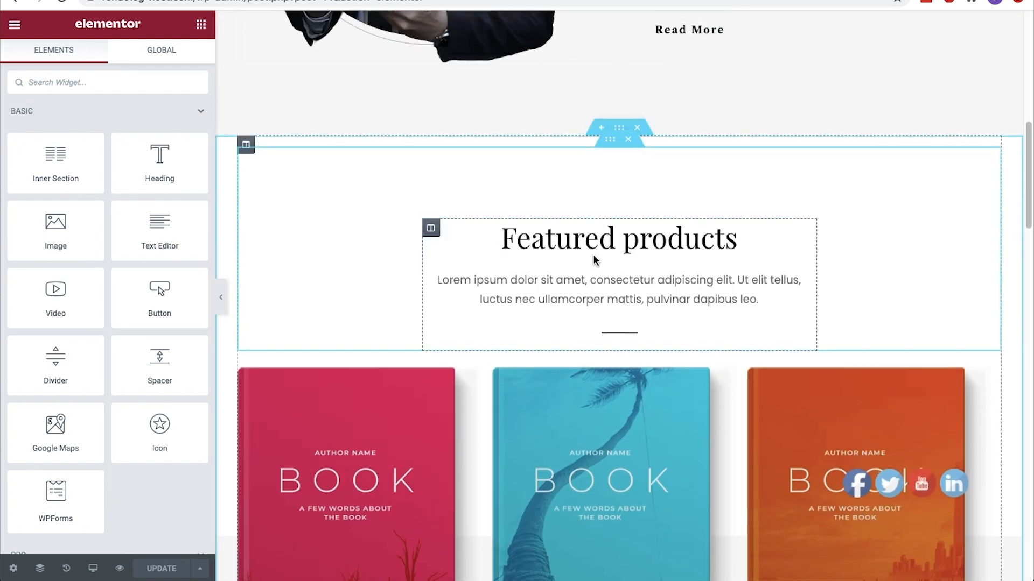
{"action": "right_click", "coordinate": [610, 142]}
{"action": "left_click", "coordinate": [651, 210]}
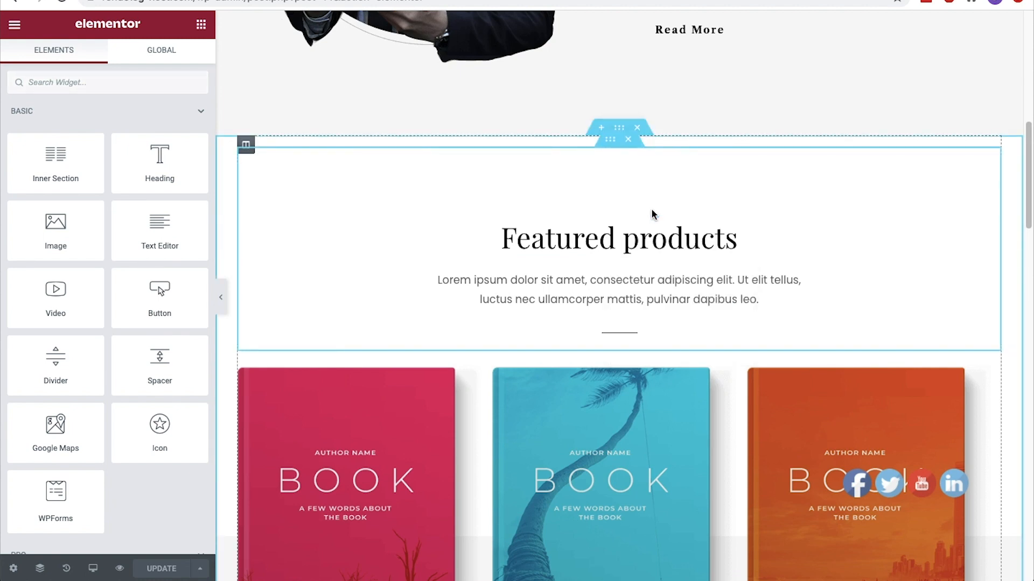
{"action": "scroll", "coordinate": [651, 214], "scroll_direction": "down", "scroll_amount": 10}
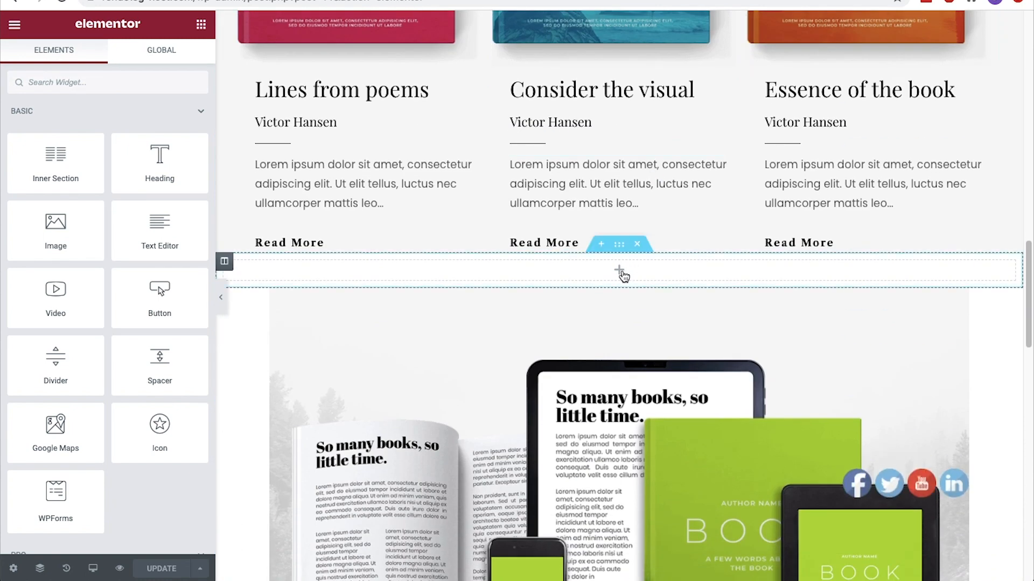
{"action": "right_click", "coordinate": [619, 271]}
{"action": "left_click", "coordinate": [679, 380]}
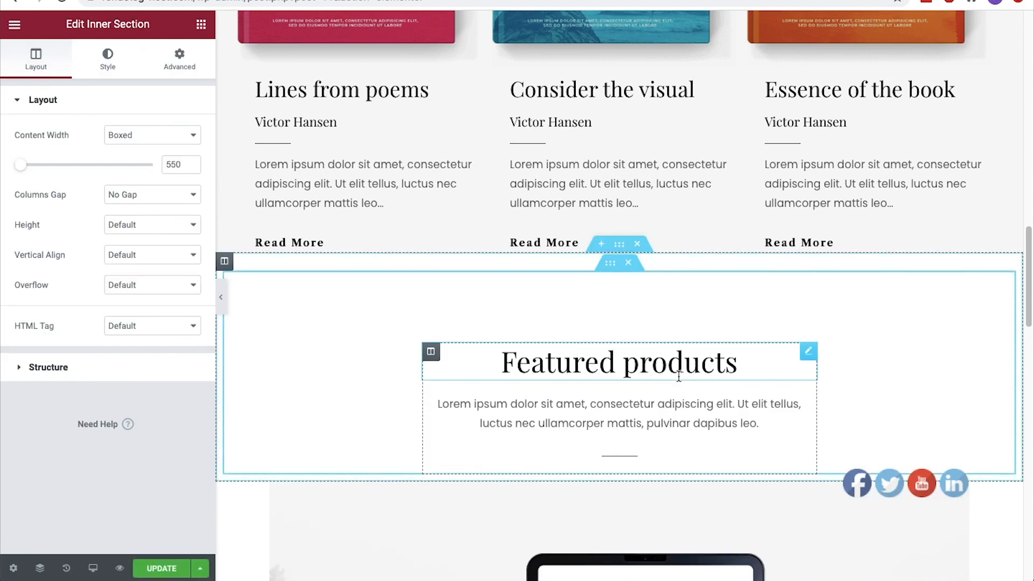
Change the copied section's heading to "Bundled products"
{"action": "left_click", "coordinate": [616, 367]}
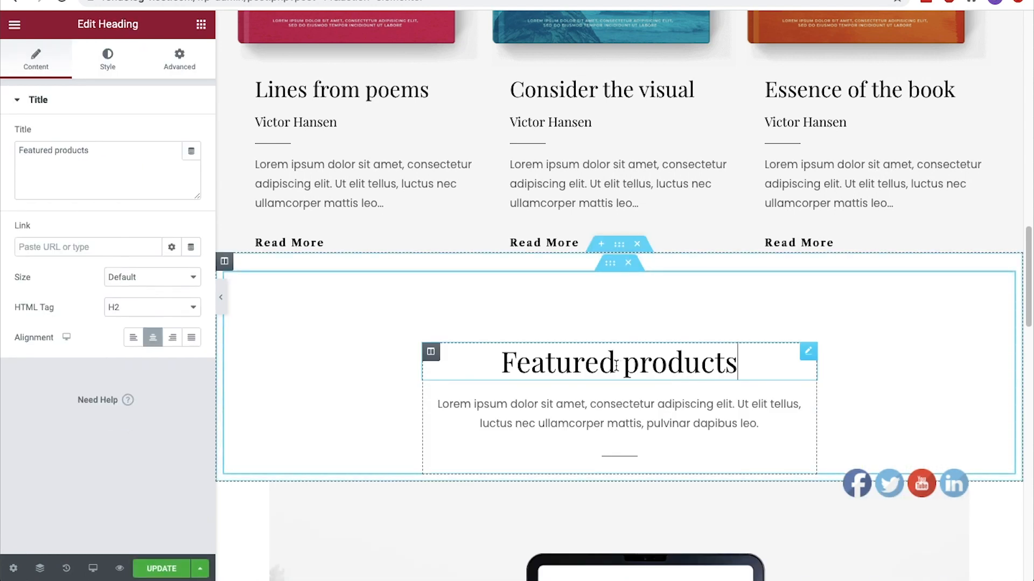
{"action": "double_click", "coordinate": [616, 367]}
{"action": "type", "text": "Bundled"}
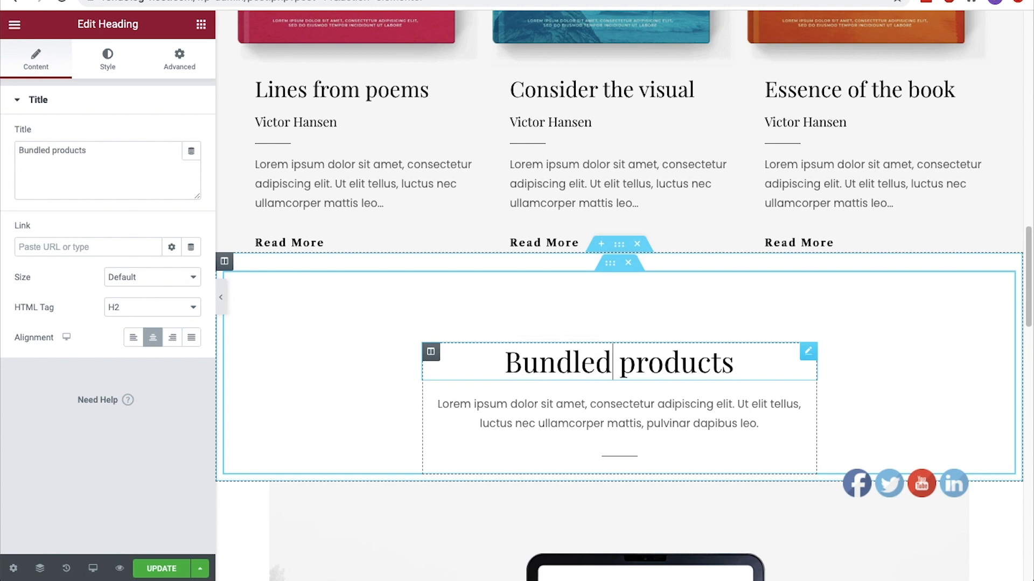
{"action": "scroll", "coordinate": [616, 367], "scroll_direction": "down", "scroll_amount": 3}
{"action": "scroll", "coordinate": [619, 296], "scroll_direction": "down", "scroll_amount": 6}
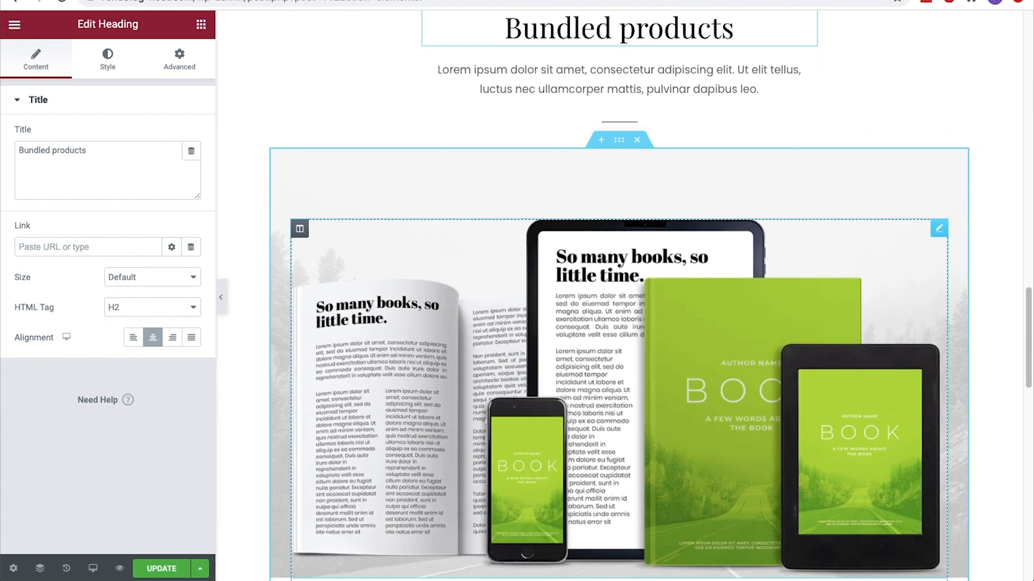
{"action": "scroll", "coordinate": [605, 340], "scroll_direction": "up", "scroll_amount": 1}
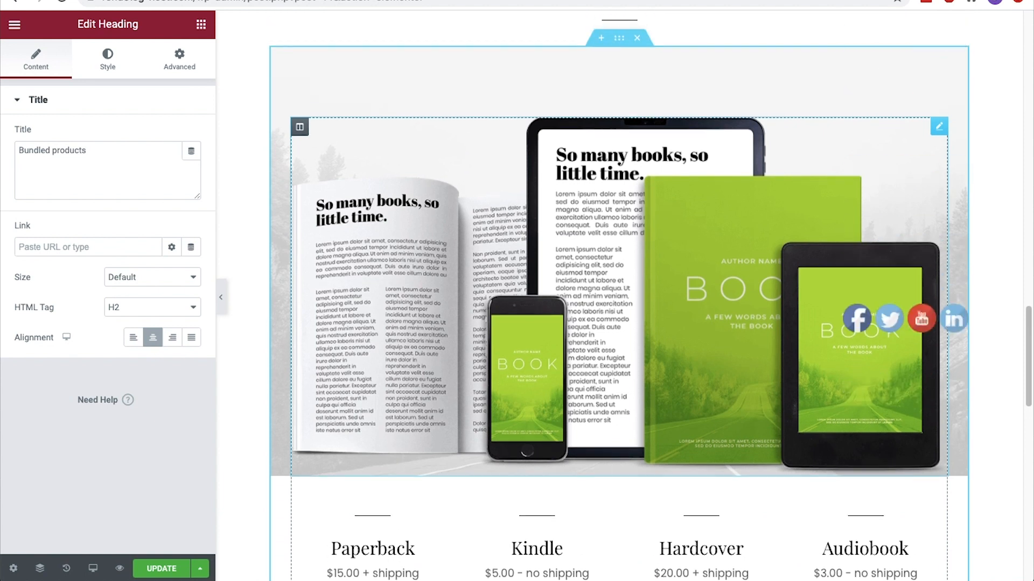
{"action": "left_click", "coordinate": [606, 334]}
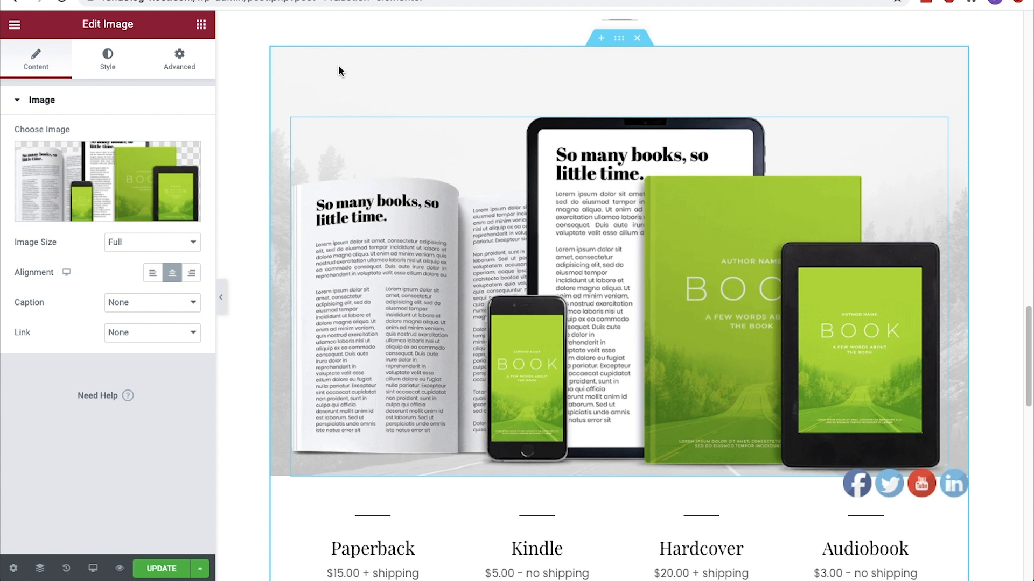
{"action": "left_click", "coordinate": [180, 59]}
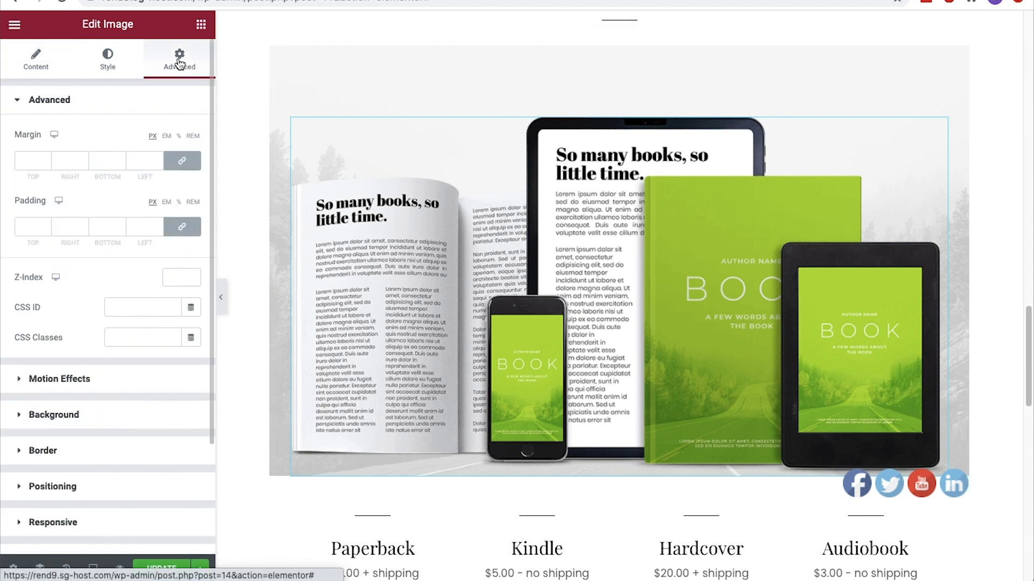
{"action": "left_click", "coordinate": [102, 415]}
{"action": "left_click", "coordinate": [127, 65]}
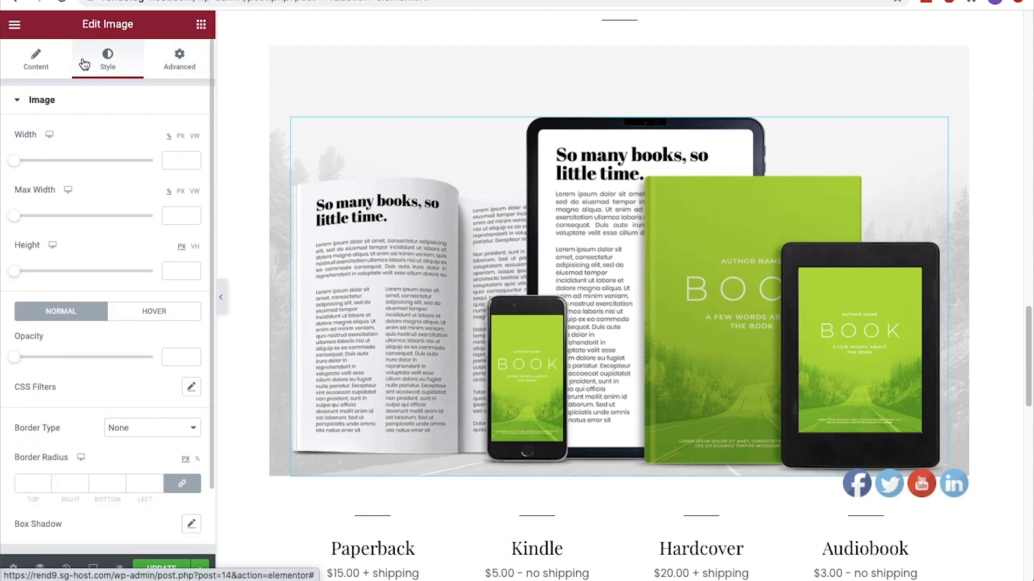
Remove the background overlay image from the section holding the books-and-devices picture
{"action": "left_click", "coordinate": [619, 37]}
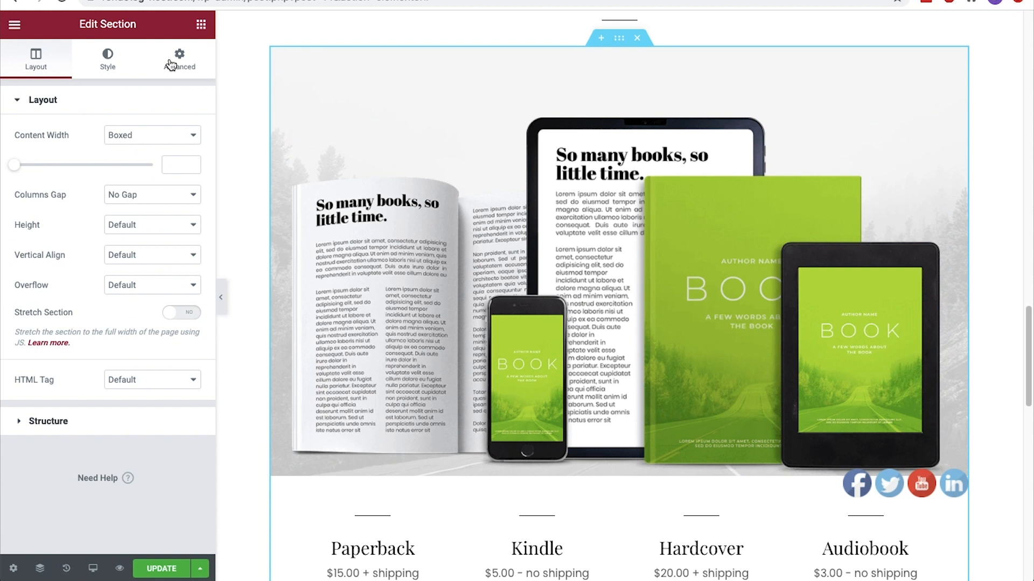
{"action": "left_click", "coordinate": [171, 64]}
{"action": "left_click", "coordinate": [126, 64]}
{"action": "left_click", "coordinate": [100, 206]}
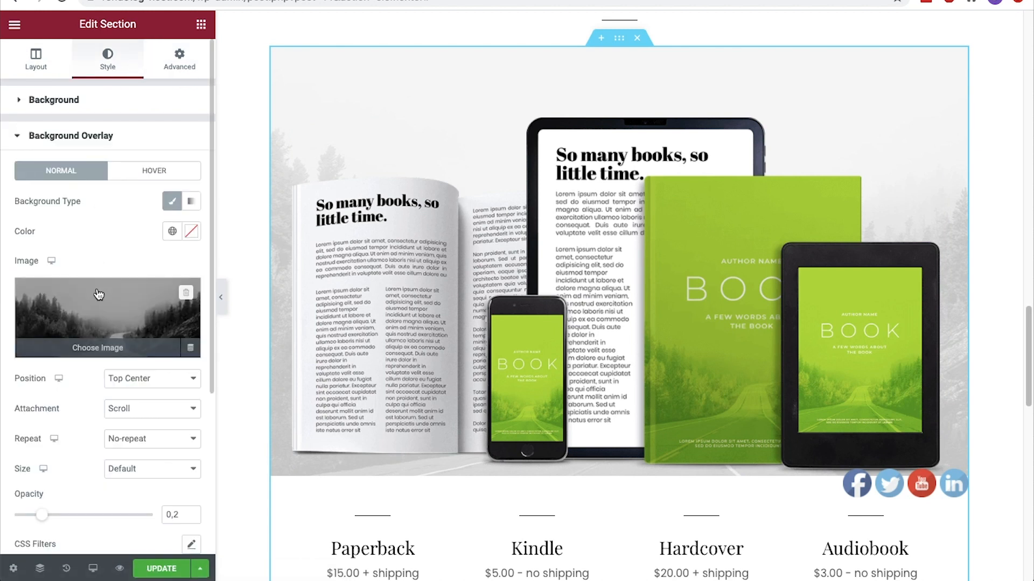
{"action": "left_click", "coordinate": [186, 294]}
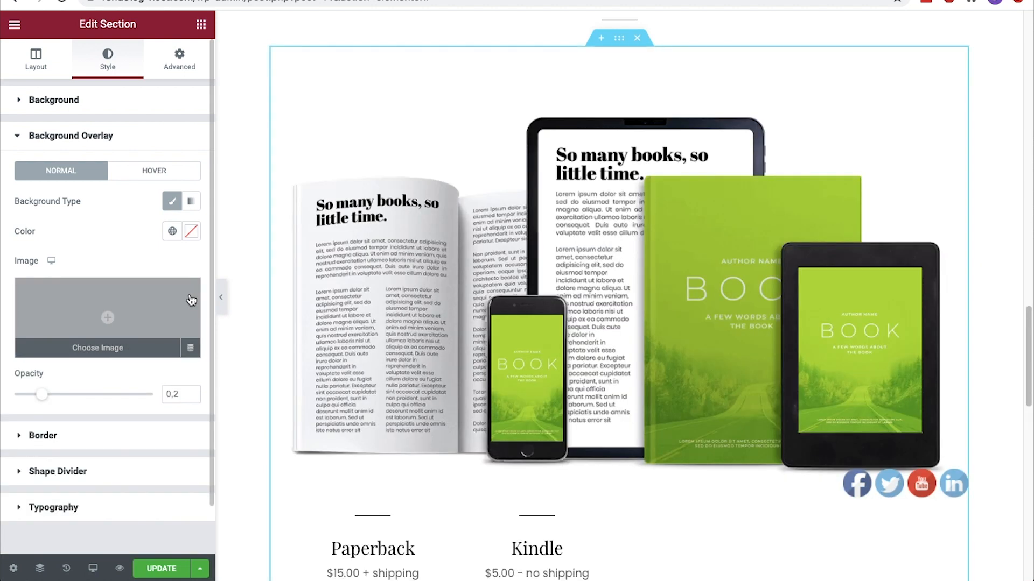
Preview the home page at full width with the editing panel hidden, restore the panel, and save the page
{"action": "scroll", "coordinate": [430, 314], "scroll_direction": "up", "scroll_amount": 5}
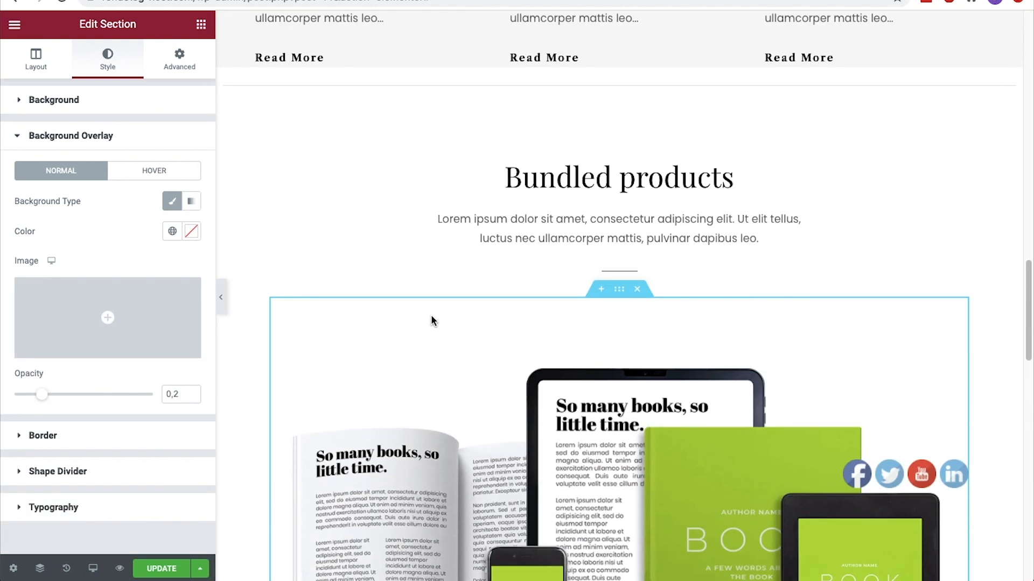
{"action": "scroll", "coordinate": [432, 321], "scroll_direction": "up", "scroll_amount": 8}
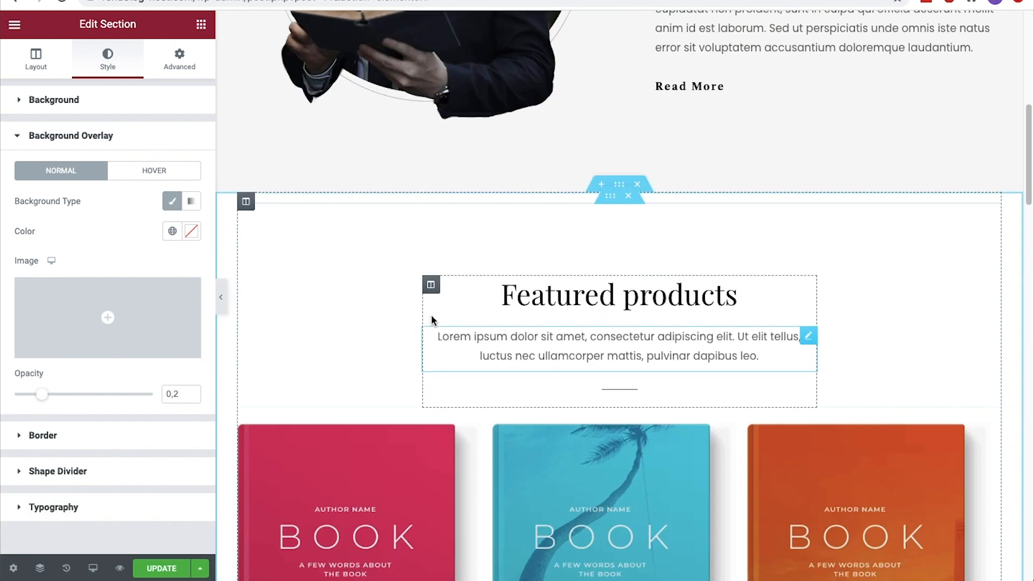
{"action": "scroll", "coordinate": [432, 321], "scroll_direction": "down", "scroll_amount": 10}
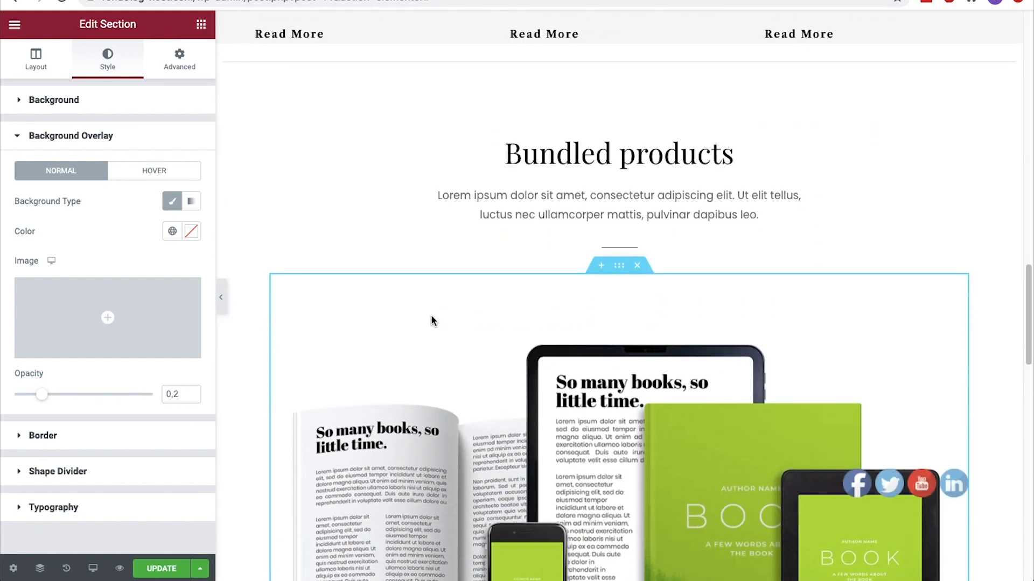
{"action": "left_click", "coordinate": [223, 302]}
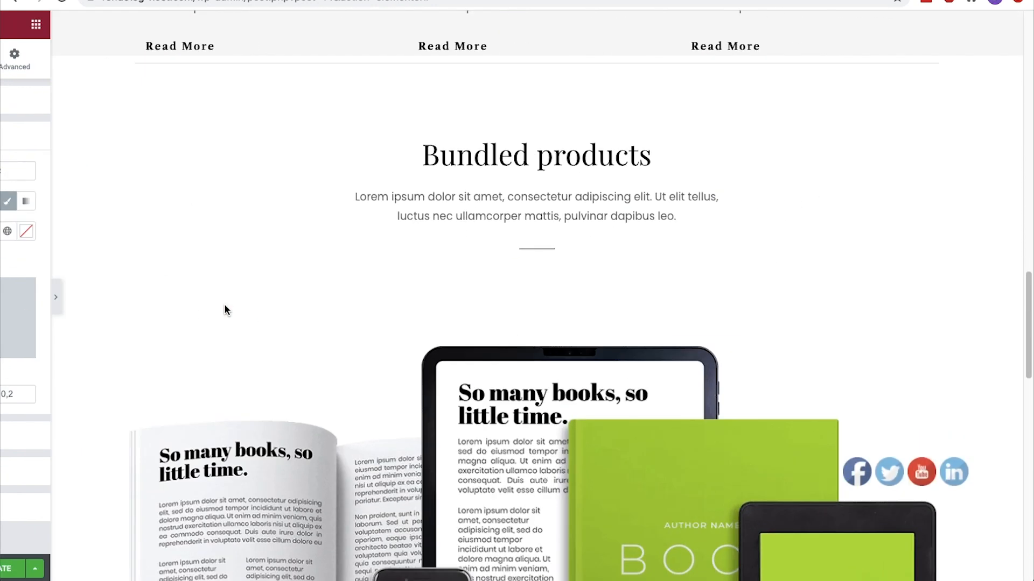
{"action": "scroll", "coordinate": [225, 305], "scroll_direction": "up", "scroll_amount": 15}
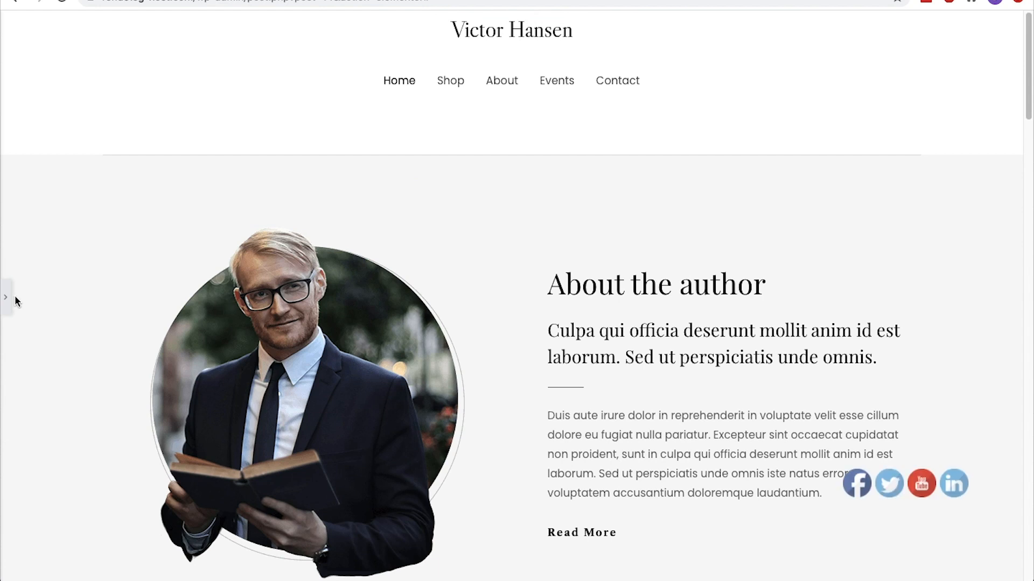
{"action": "left_click", "coordinate": [7, 297]}
{"action": "left_click", "coordinate": [166, 570]}
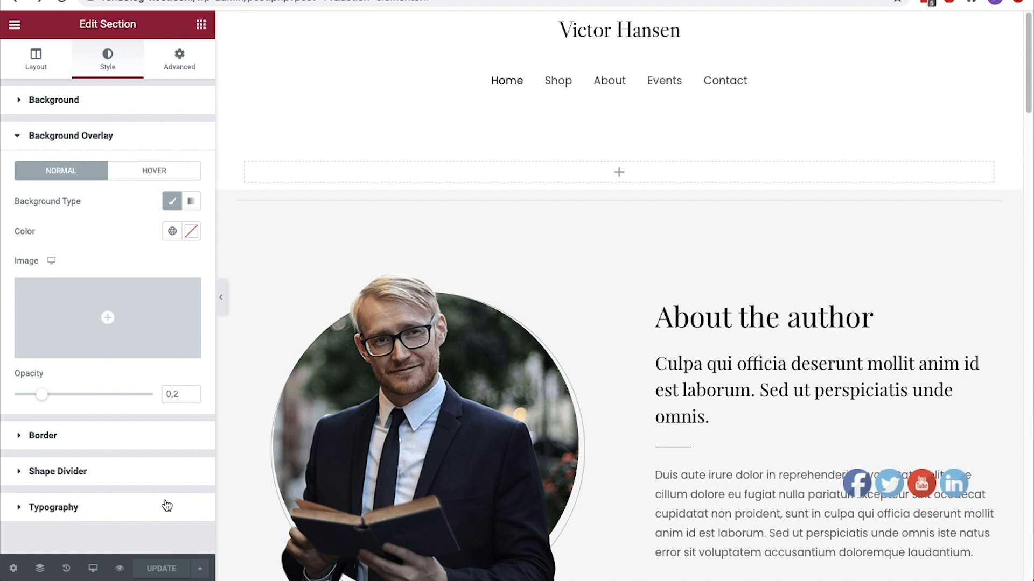
Find the Contact page by searching Elementor's Finder for "contact" and open it for editing
{"action": "left_click", "coordinate": [14, 25]}
{"action": "left_click", "coordinate": [102, 214]}
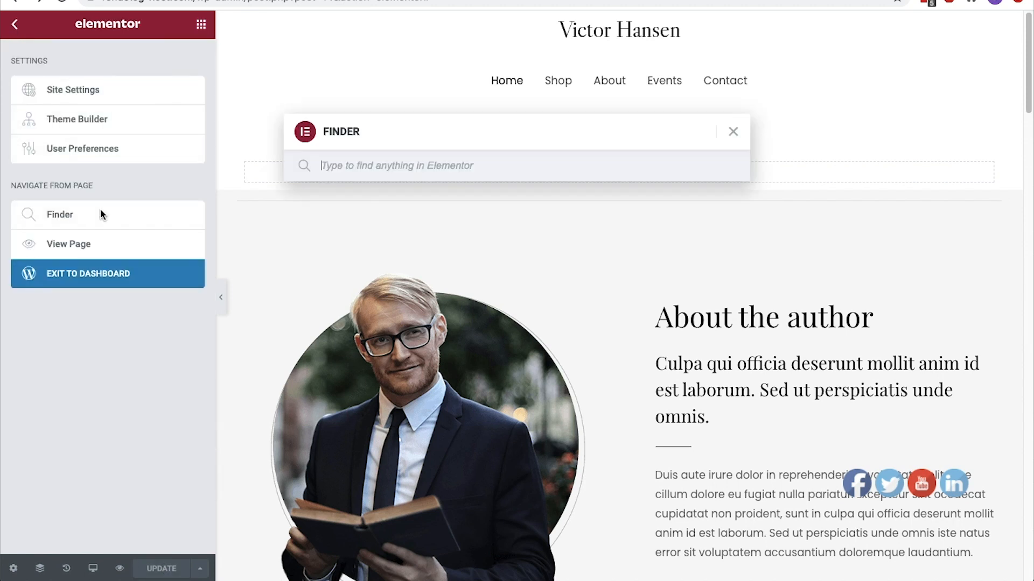
{"action": "type", "text": "contact"}
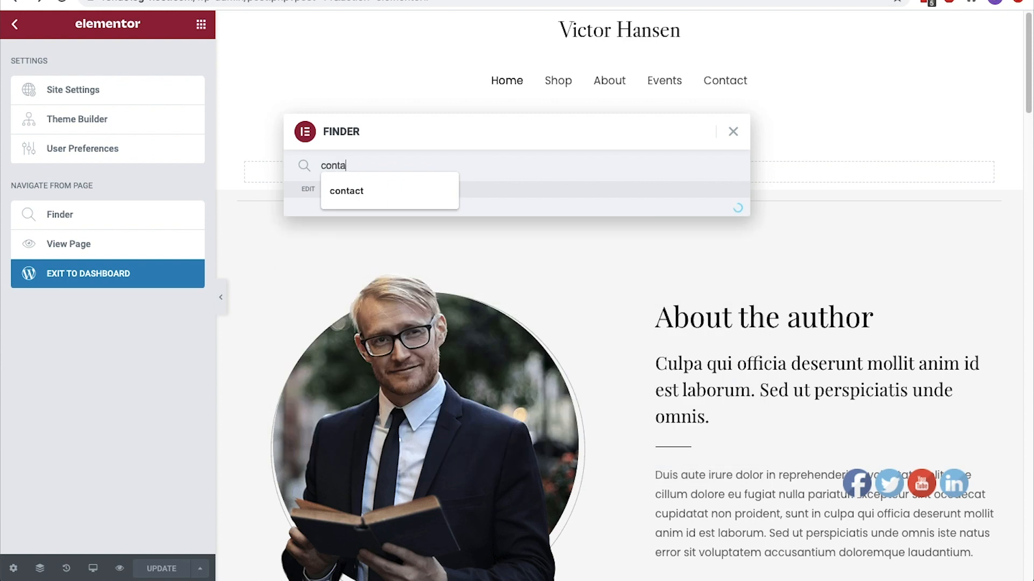
{"action": "left_click", "coordinate": [338, 225]}
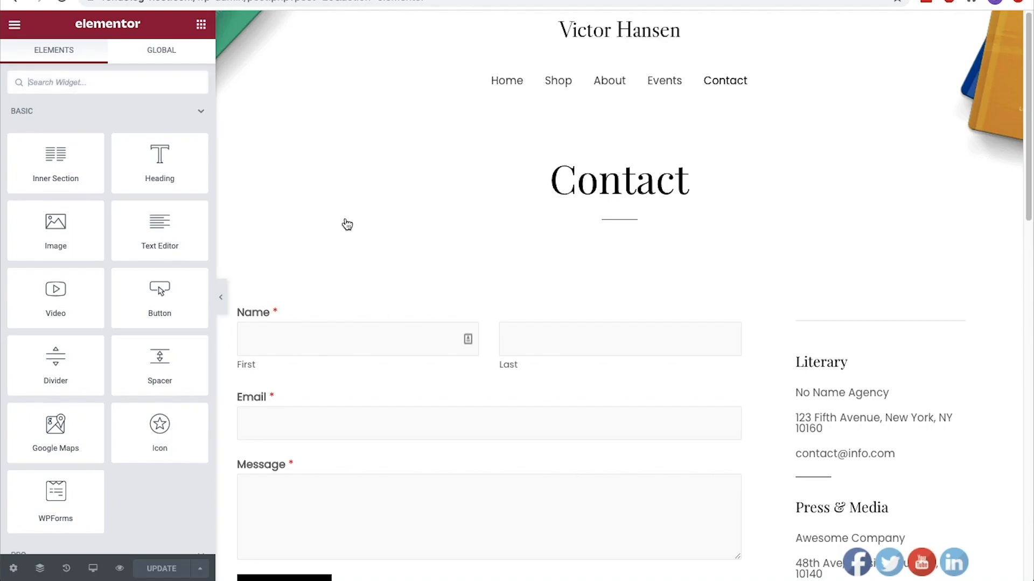
Clear the contact form's shortcode and put [wpforms id="9"] back in
{"action": "scroll", "coordinate": [348, 224], "scroll_direction": "down", "scroll_amount": 3}
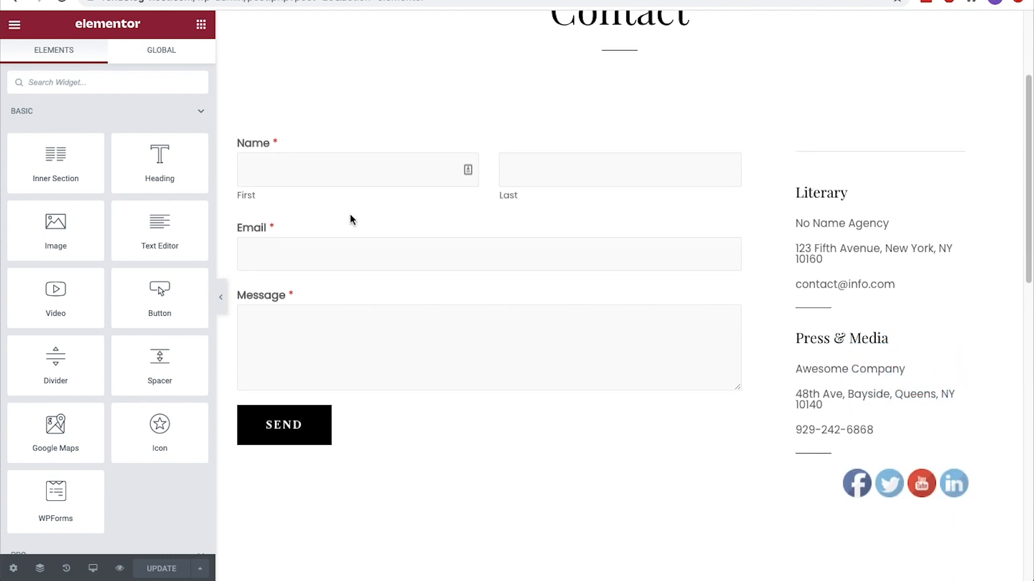
{"action": "left_click", "coordinate": [437, 181]}
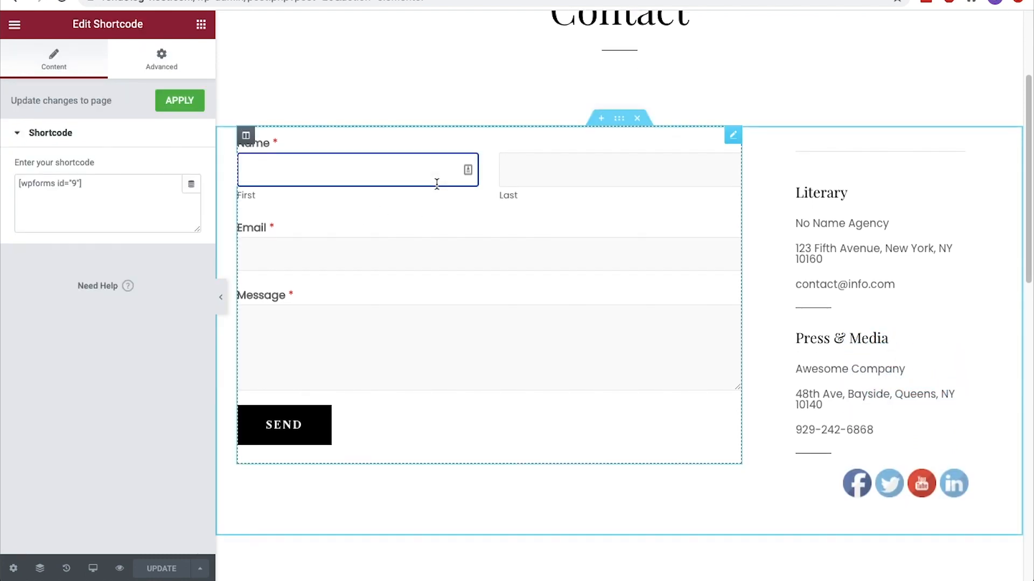
{"action": "left_click", "coordinate": [145, 185]}
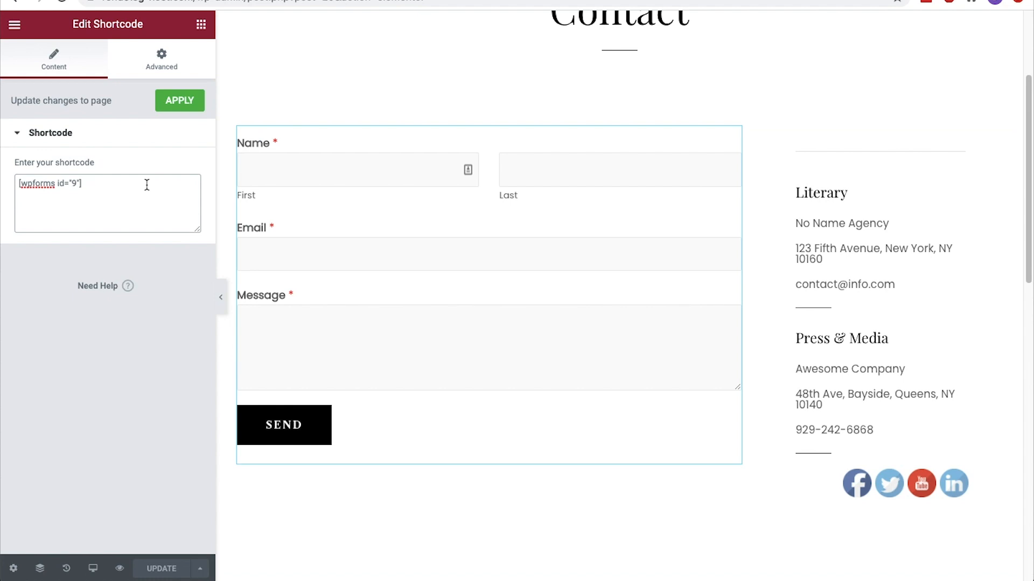
{"action": "key", "text": "ctrl+a"}
{"action": "key", "text": "ctrl+c"}
{"action": "key", "text": "BackSpace"}
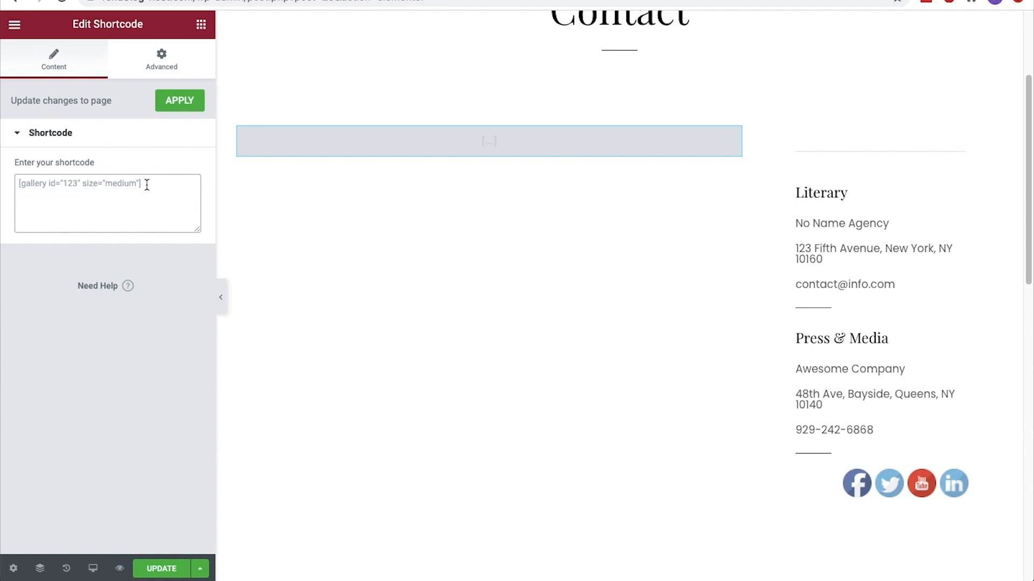
{"action": "key", "text": "ctrl+v"}
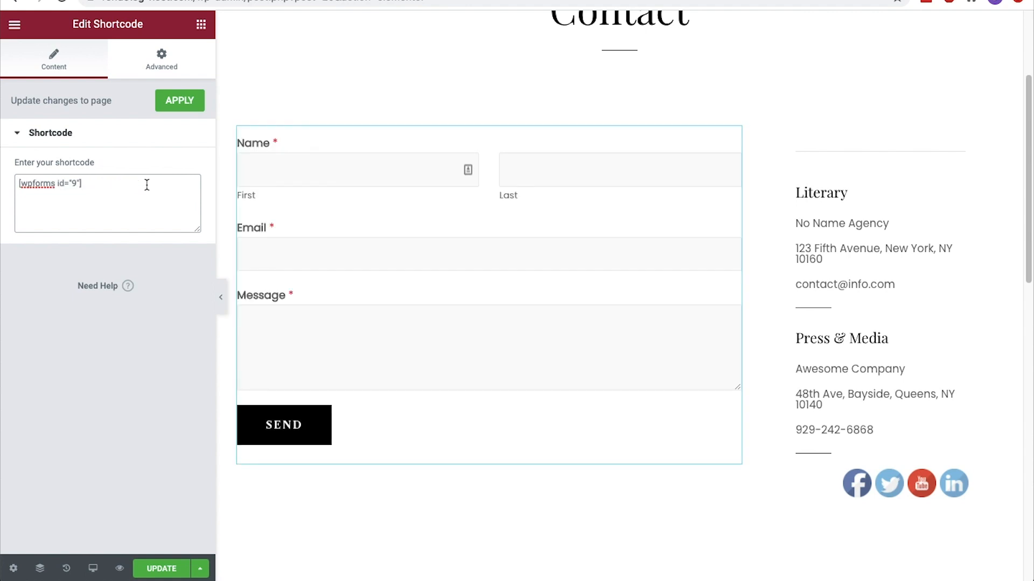
Exit Elementor to the dashboard, show all WPForms forms, and open Contact Form for editing
{"action": "left_click", "coordinate": [15, 24]}
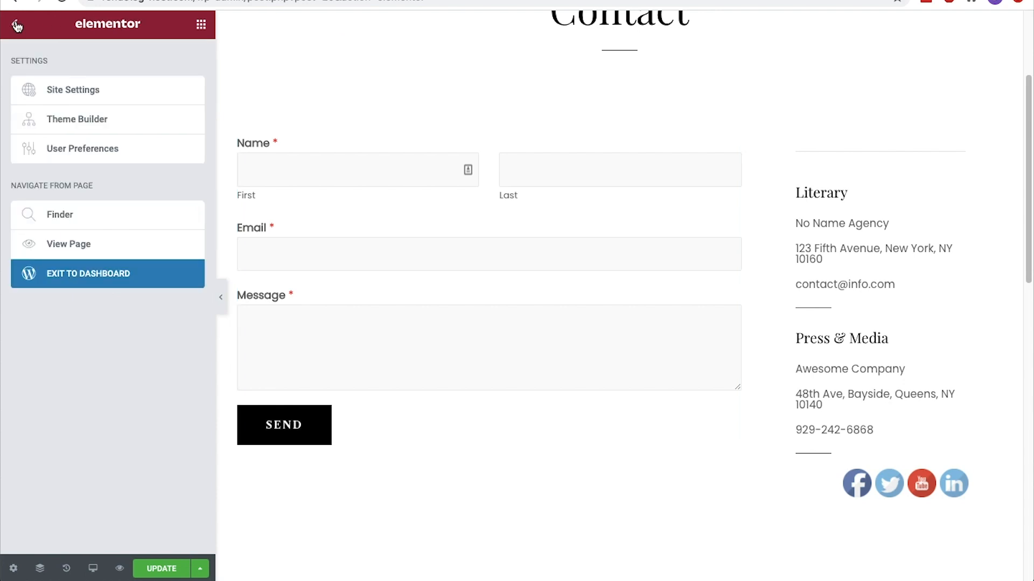
{"action": "left_click", "coordinate": [102, 278]}
{"action": "left_click", "coordinate": [626, 172]}
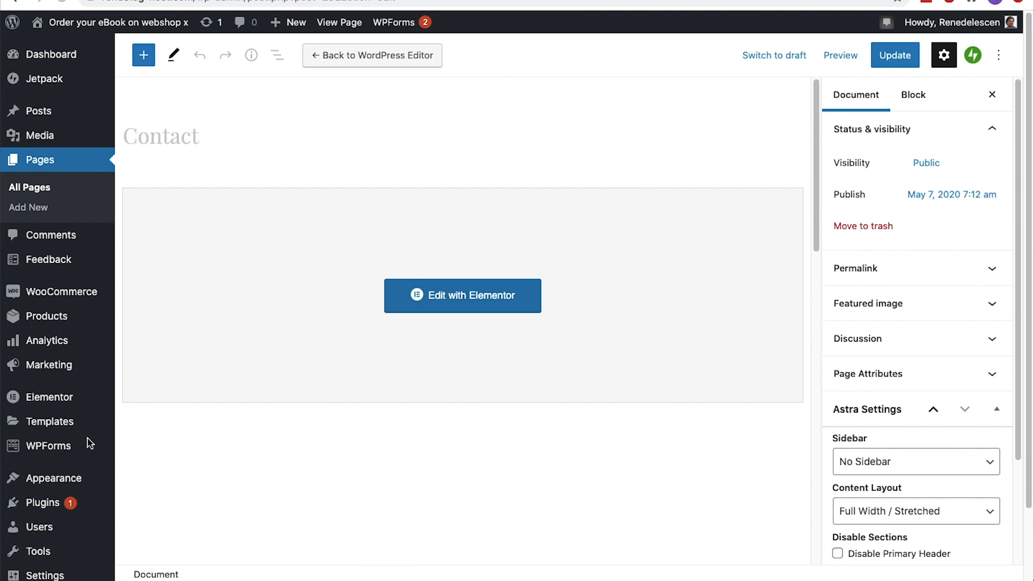
{"action": "scroll", "coordinate": [86, 444], "scroll_direction": "down", "scroll_amount": 3}
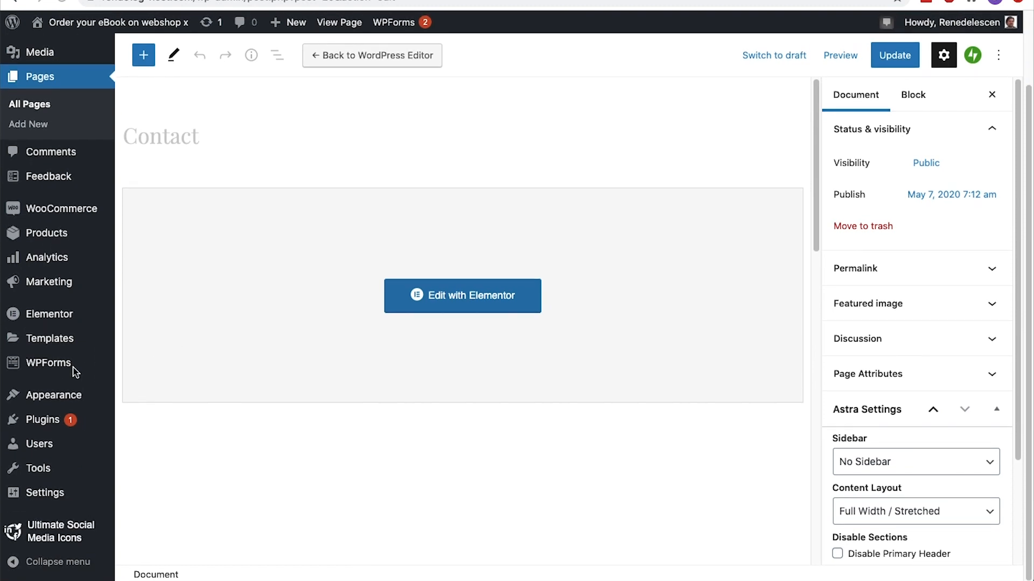
{"action": "mouse_move", "coordinate": [69, 366]}
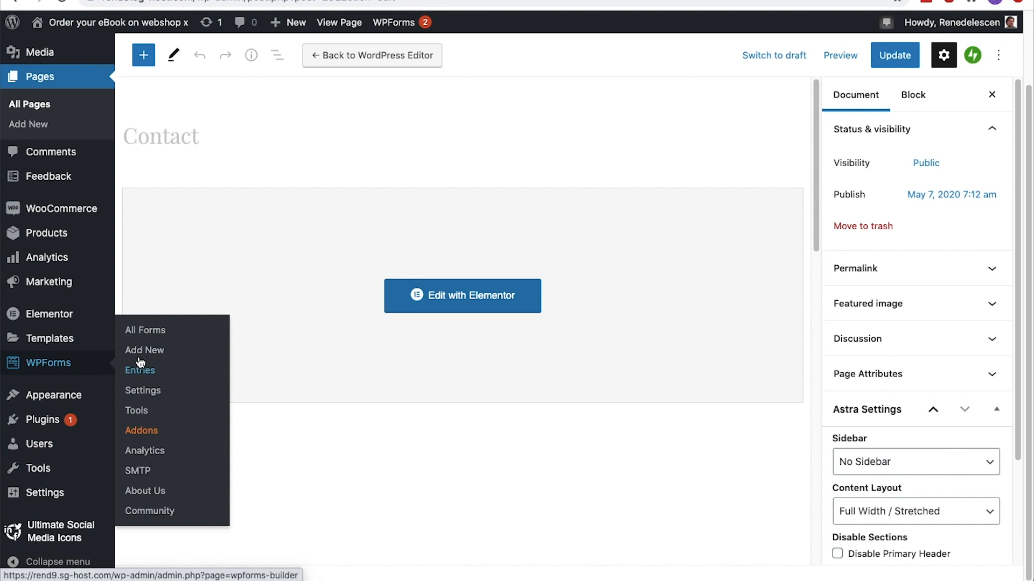
{"action": "left_click", "coordinate": [144, 336]}
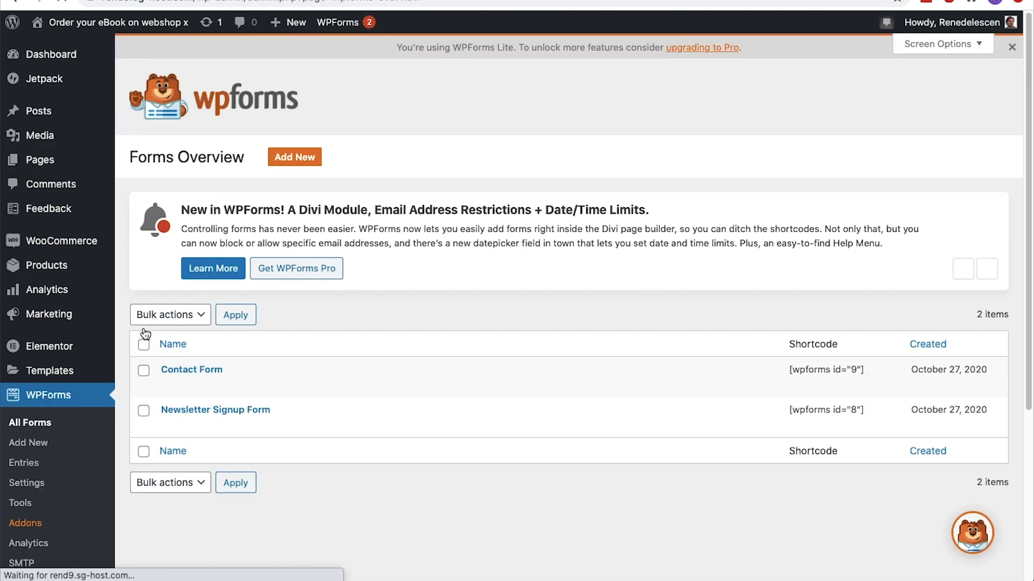
{"action": "left_click_drag", "start_coordinate": [864, 371], "coordinate": [790, 374]}
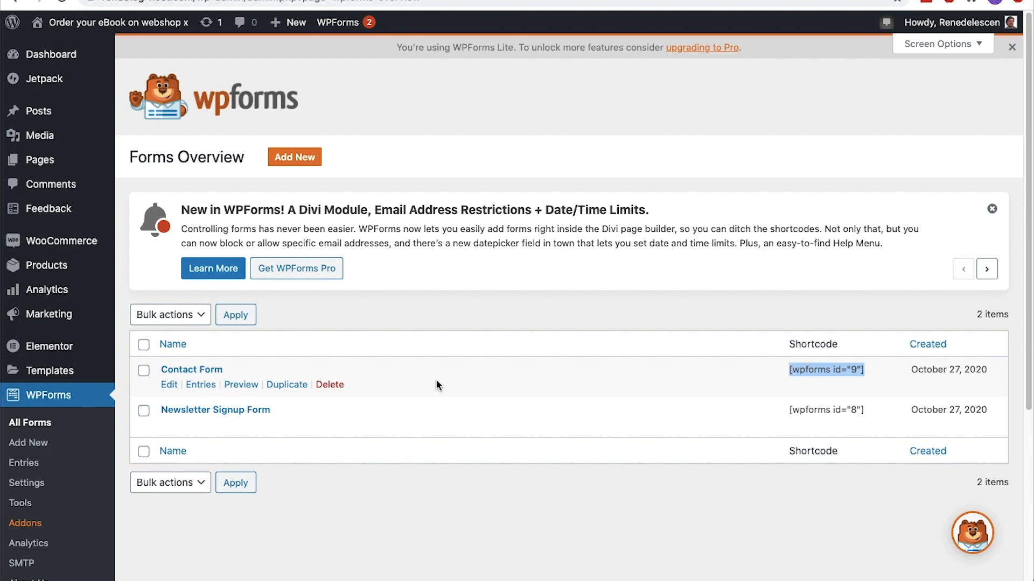
{"action": "left_click", "coordinate": [207, 375]}
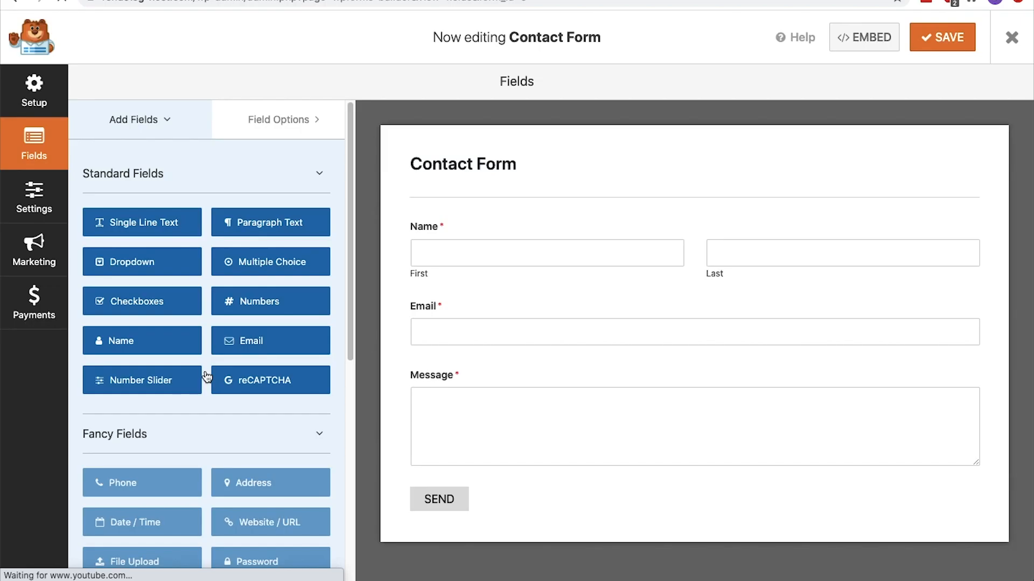
Set the recipient e-mail address of the contact form's default notification and save the form
{"action": "left_click", "coordinate": [47, 210]}
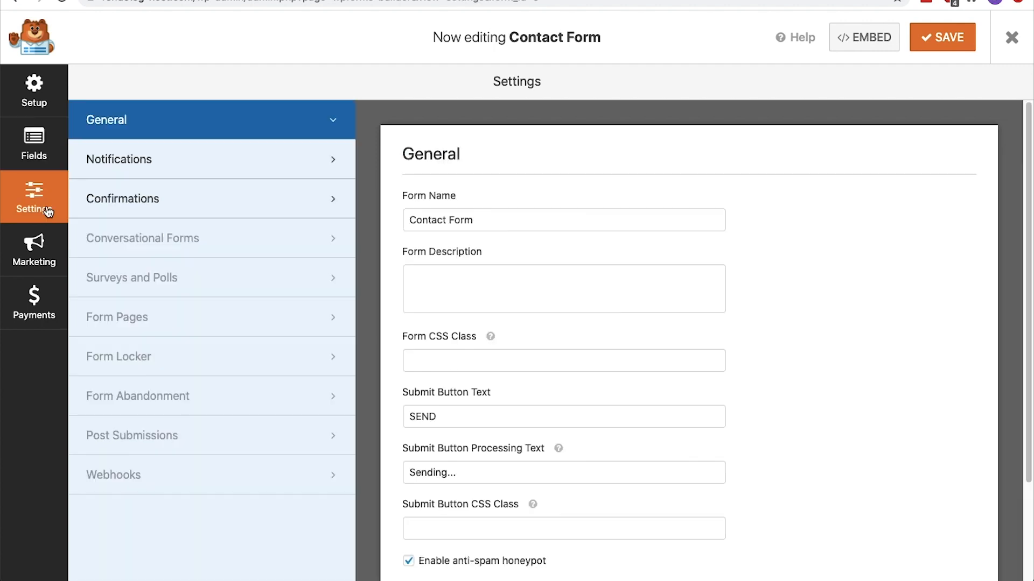
{"action": "left_click", "coordinate": [111, 169]}
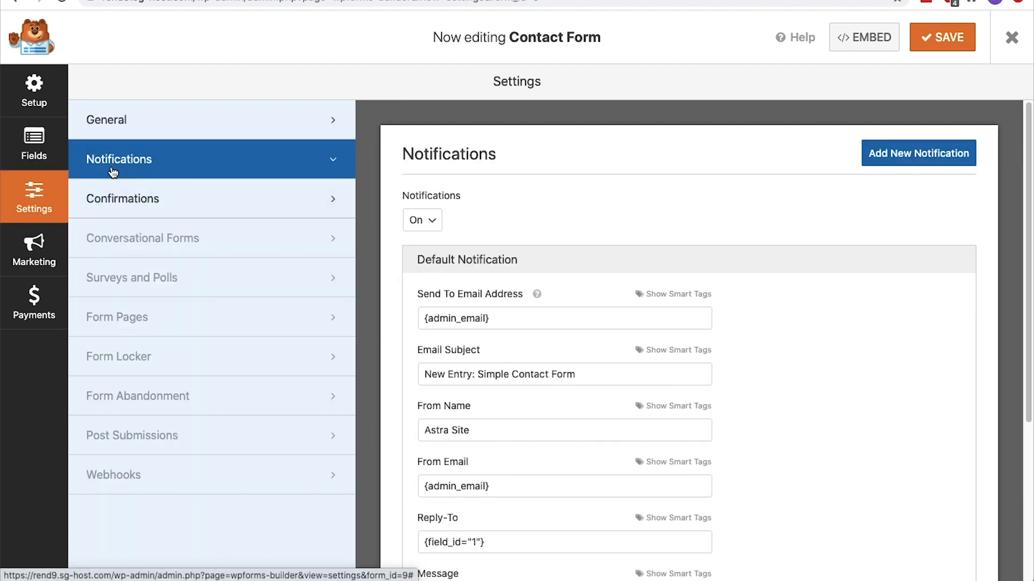
{"action": "triple_click", "coordinate": [519, 317]}
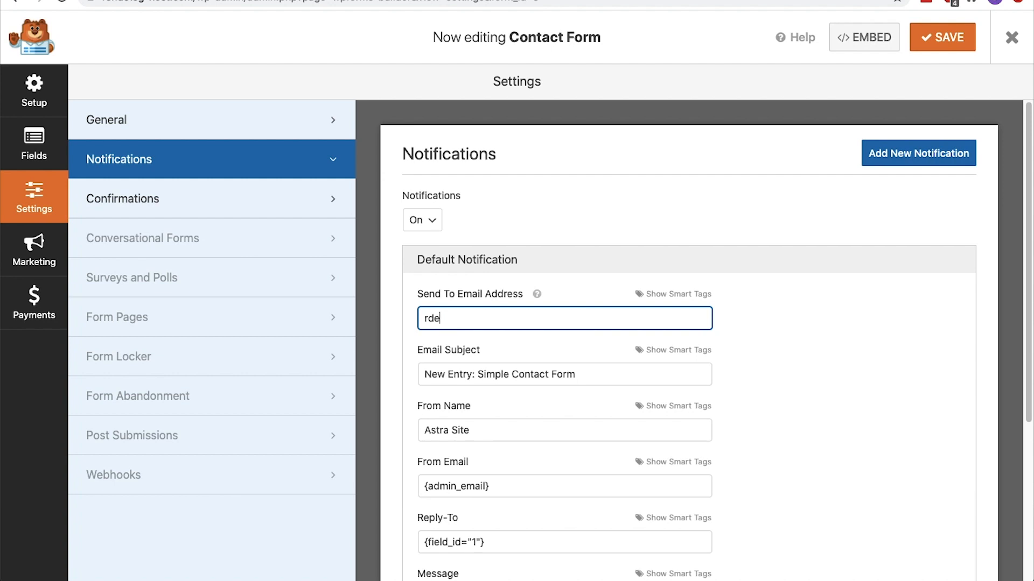
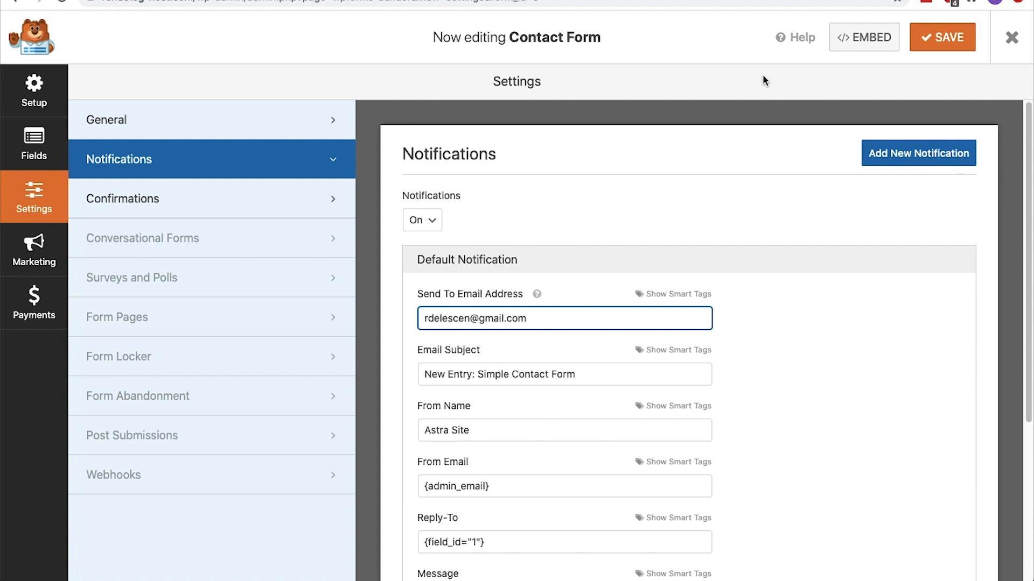
{"action": "left_click", "coordinate": [947, 42]}
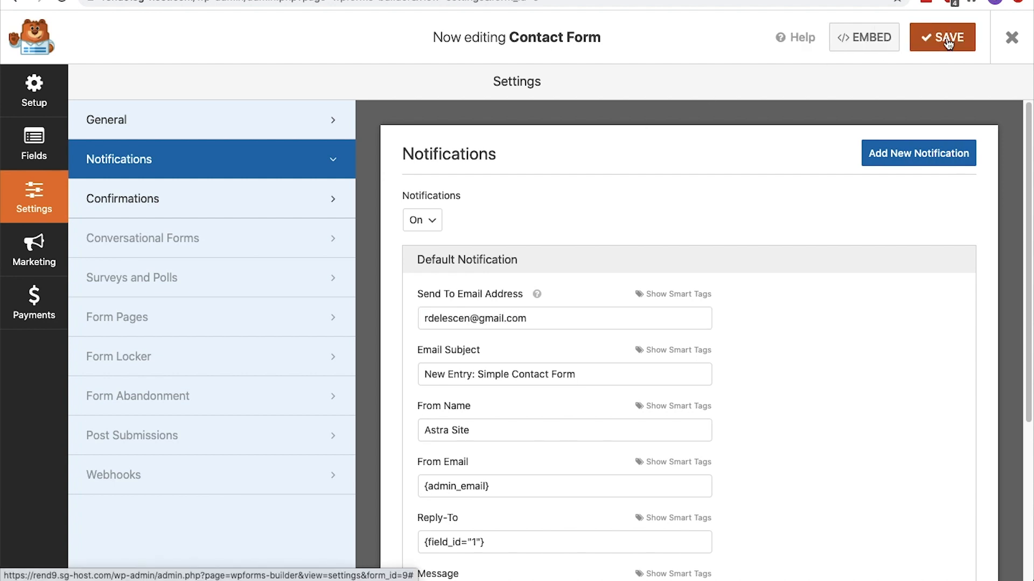
Review the contact form's general settings and its default confirmation message
{"action": "left_click", "coordinate": [299, 119]}
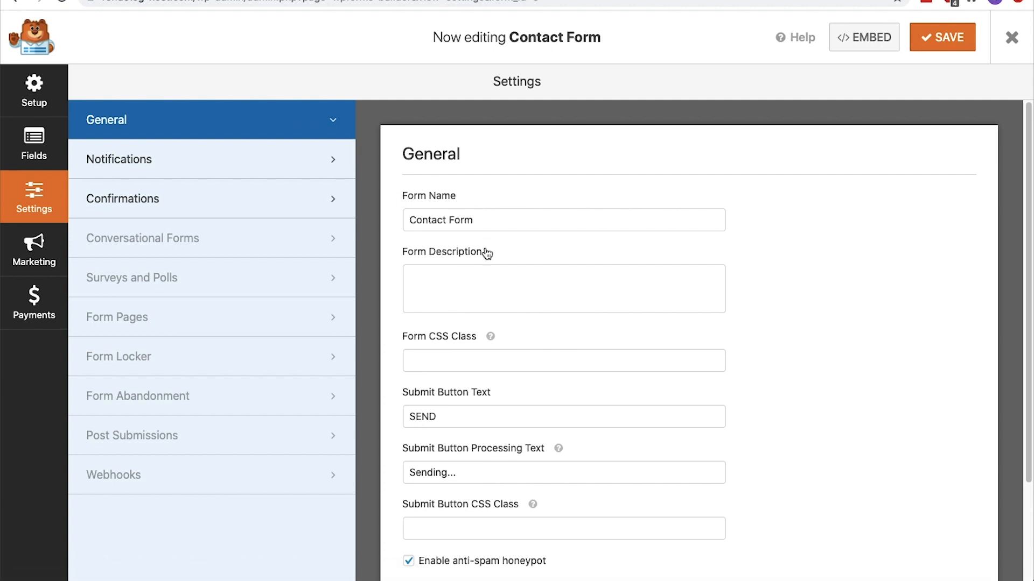
{"action": "scroll", "coordinate": [393, 252], "scroll_direction": "down", "scroll_amount": 5}
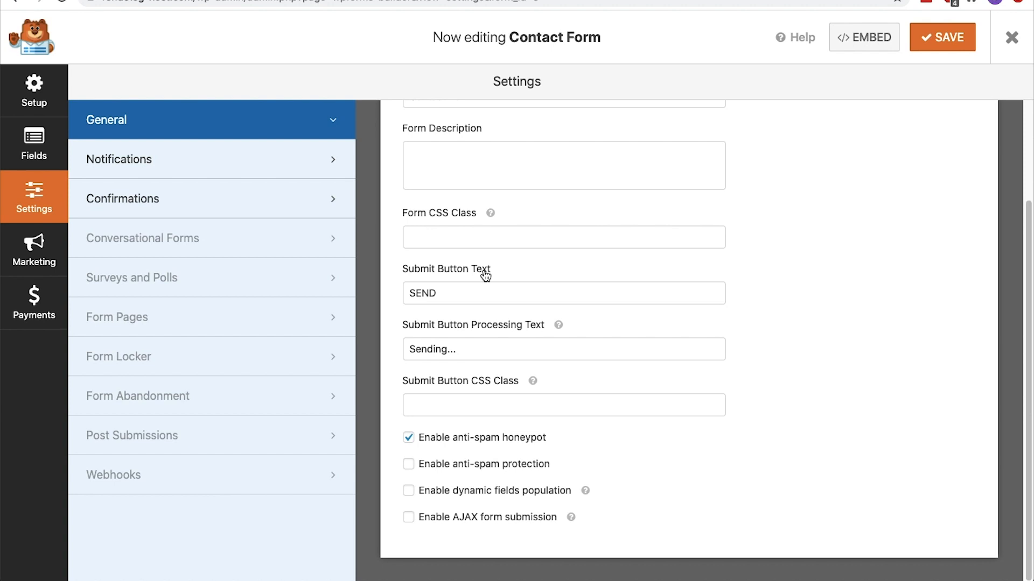
{"action": "left_click", "coordinate": [287, 202]}
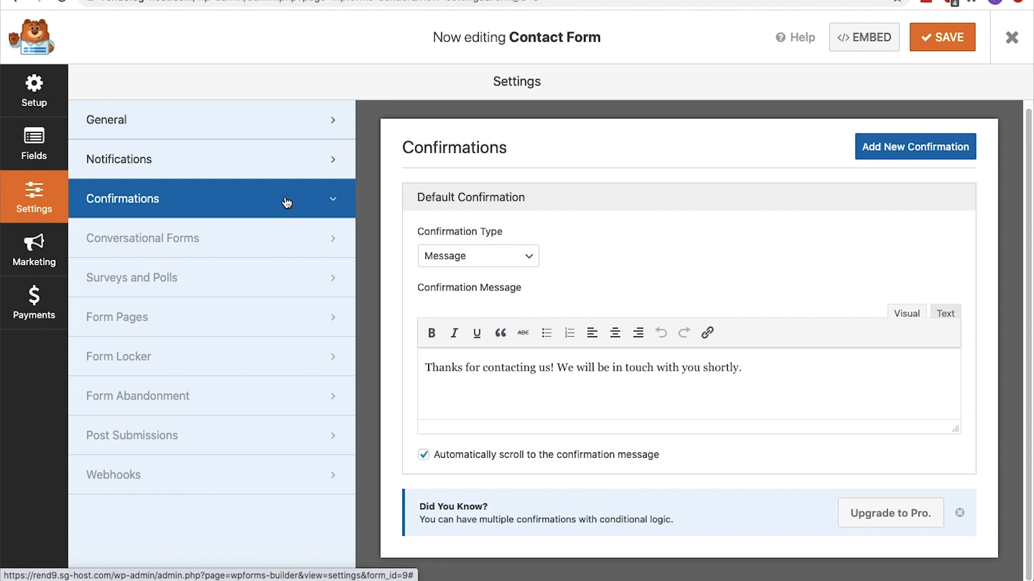
{"action": "left_click_drag", "start_coordinate": [753, 366], "coordinate": [451, 358]}
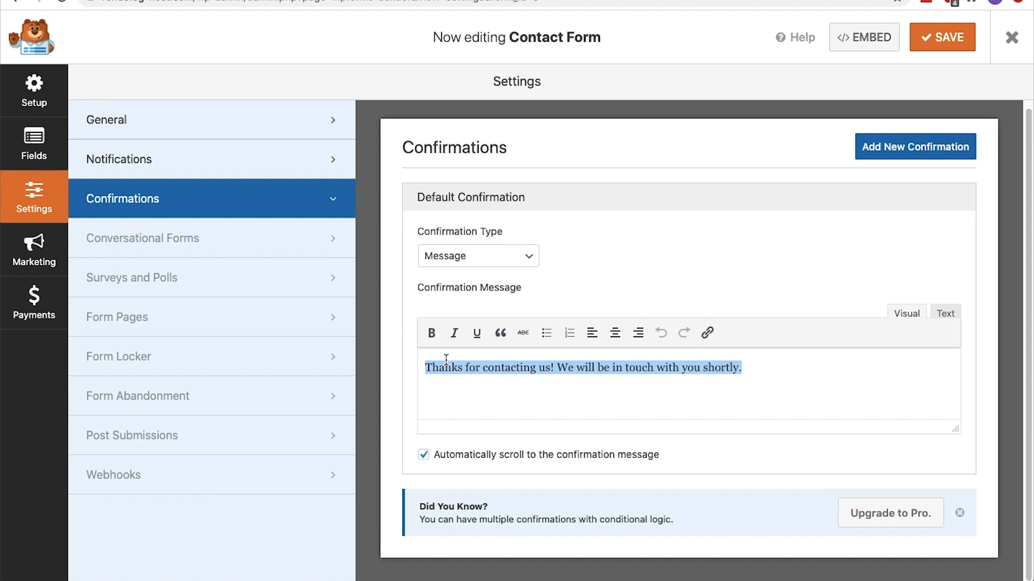
Try out a Multiple Choice field between the Email and Message fields, and delete it from the form
{"action": "left_click", "coordinate": [35, 145]}
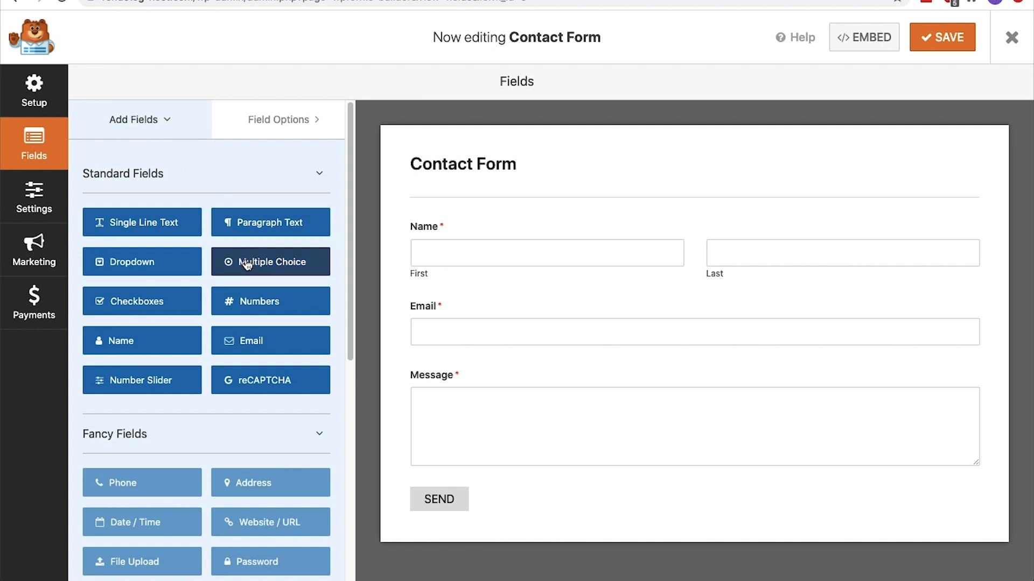
{"action": "left_click_drag", "start_coordinate": [246, 264], "coordinate": [466, 364]}
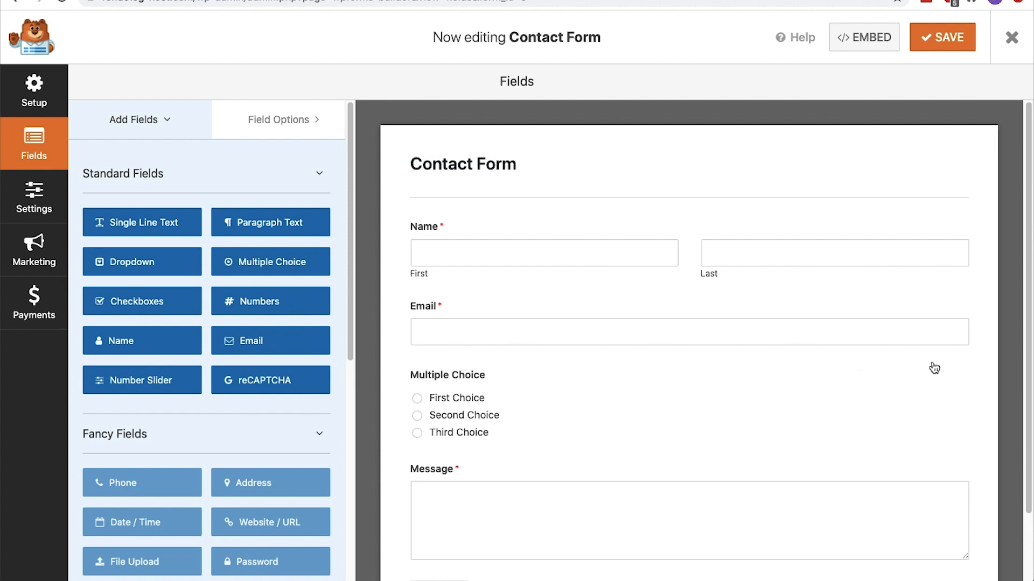
{"action": "left_click", "coordinate": [961, 372]}
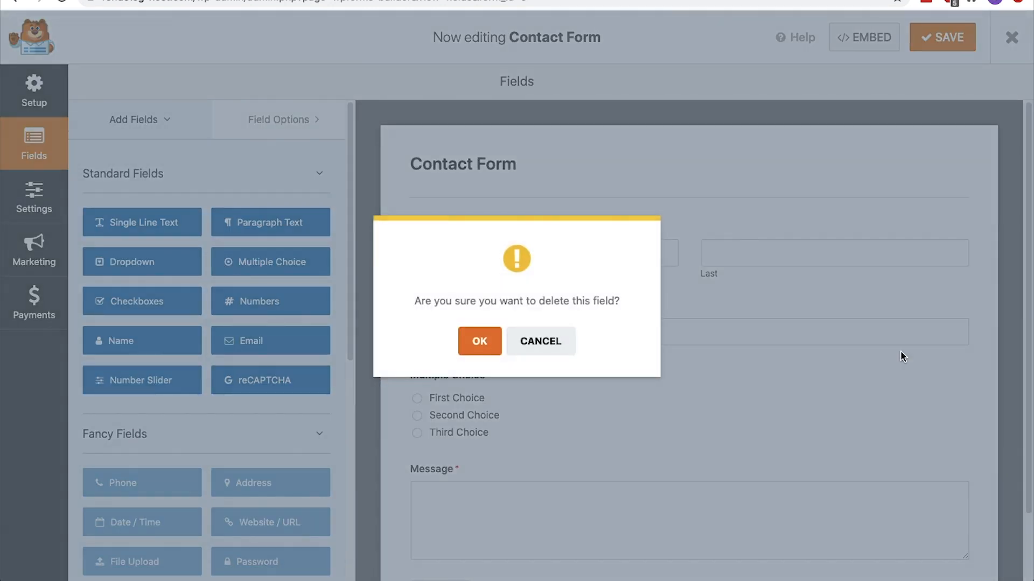
{"action": "left_click", "coordinate": [483, 342]}
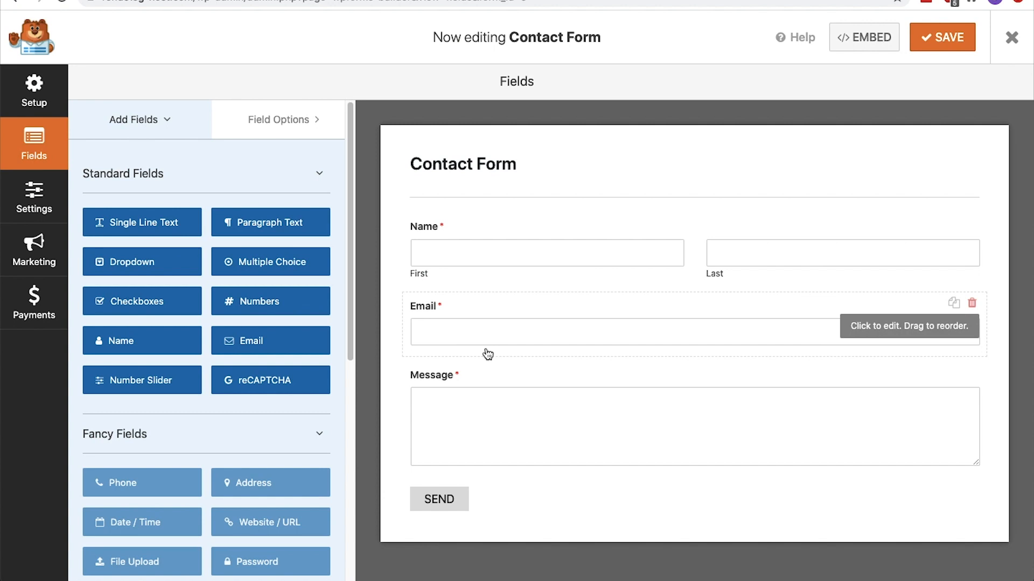
Change the Name field to the Simple format, label it "Name (Surname)", and save the form
{"action": "left_click", "coordinate": [487, 273]}
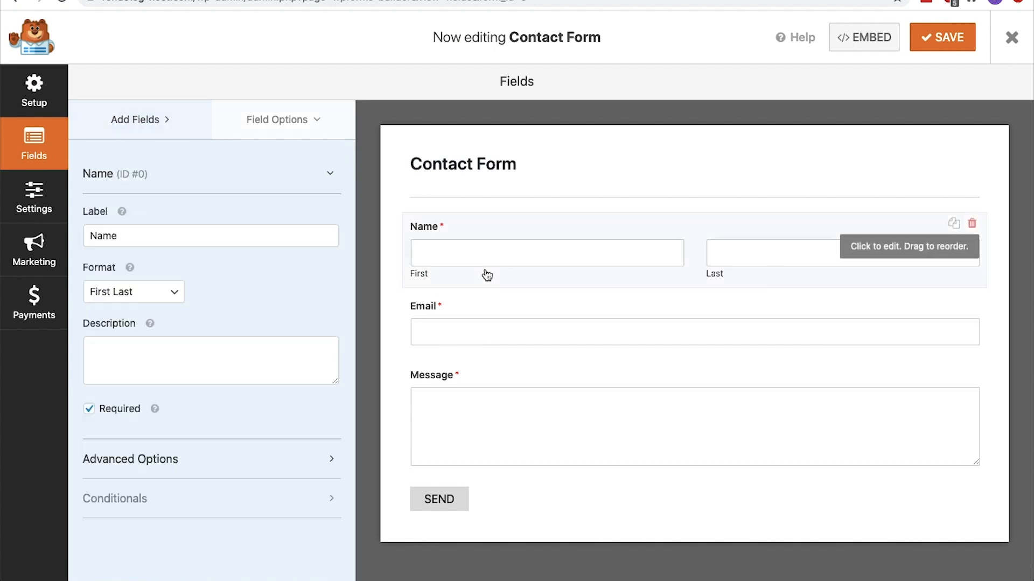
{"action": "left_click", "coordinate": [183, 292]}
{"action": "left_click", "coordinate": [178, 278]}
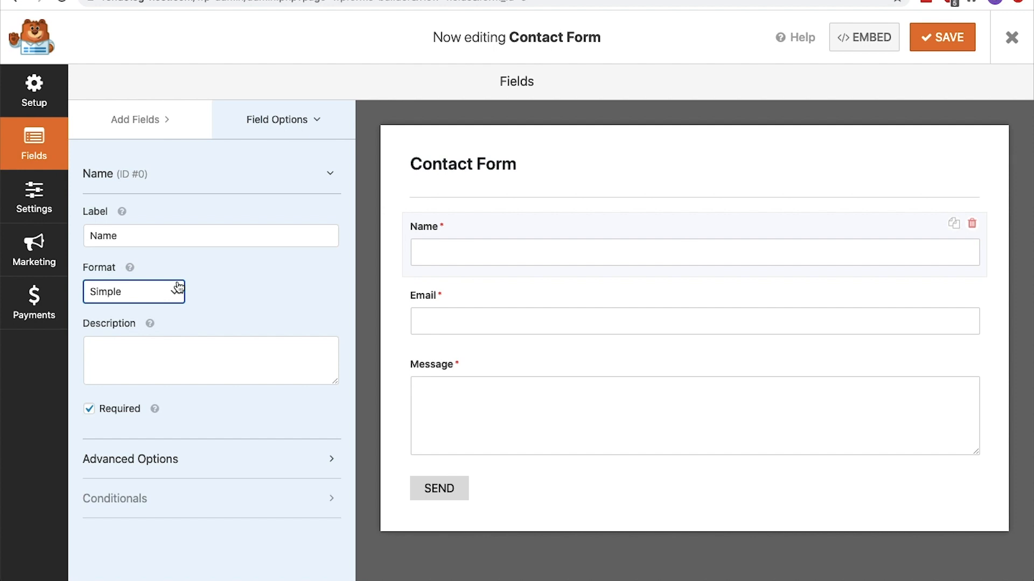
{"action": "left_click", "coordinate": [178, 241]}
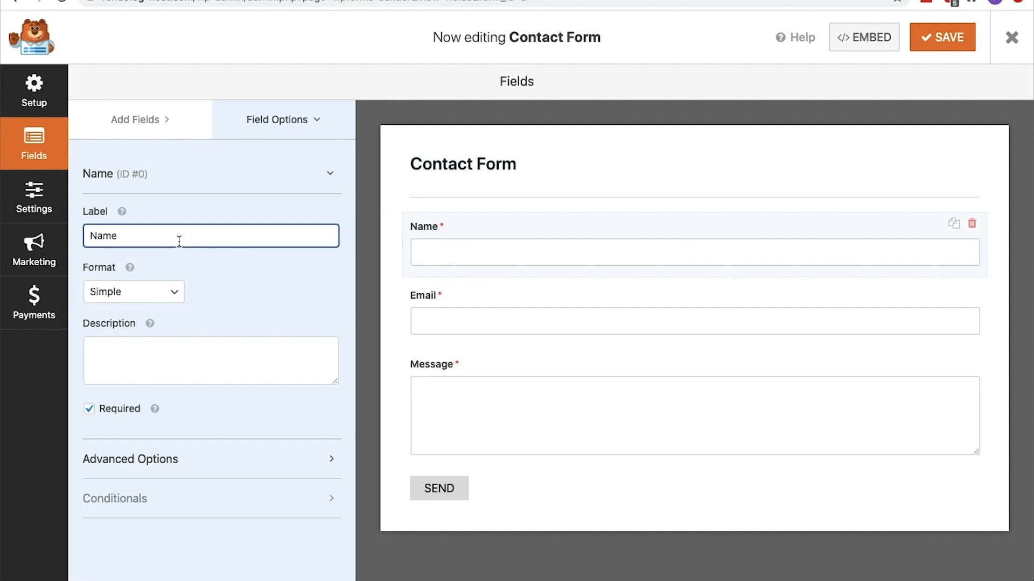
{"action": "type", "text": "(Surname)"}
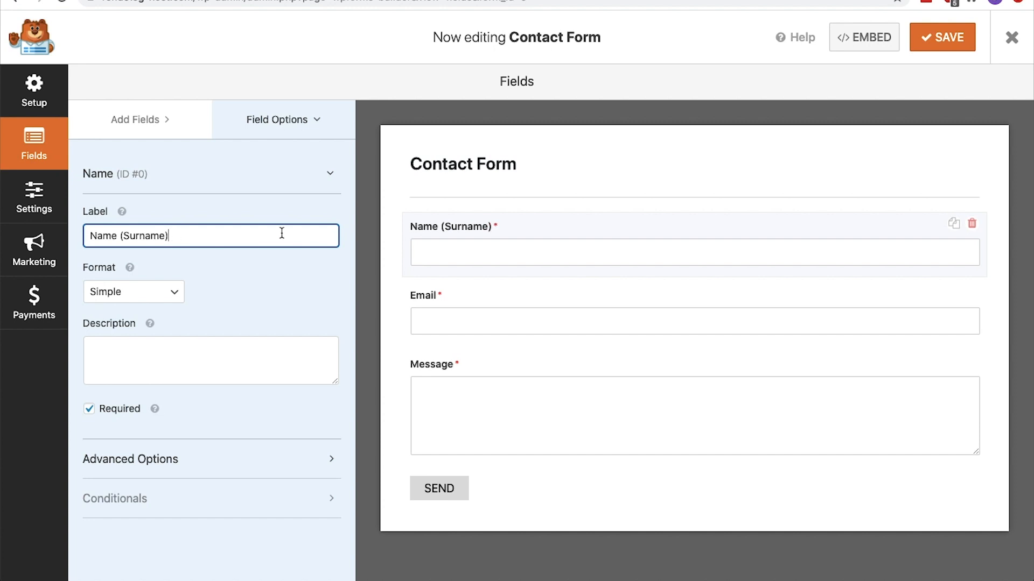
{"action": "left_click", "coordinate": [966, 47]}
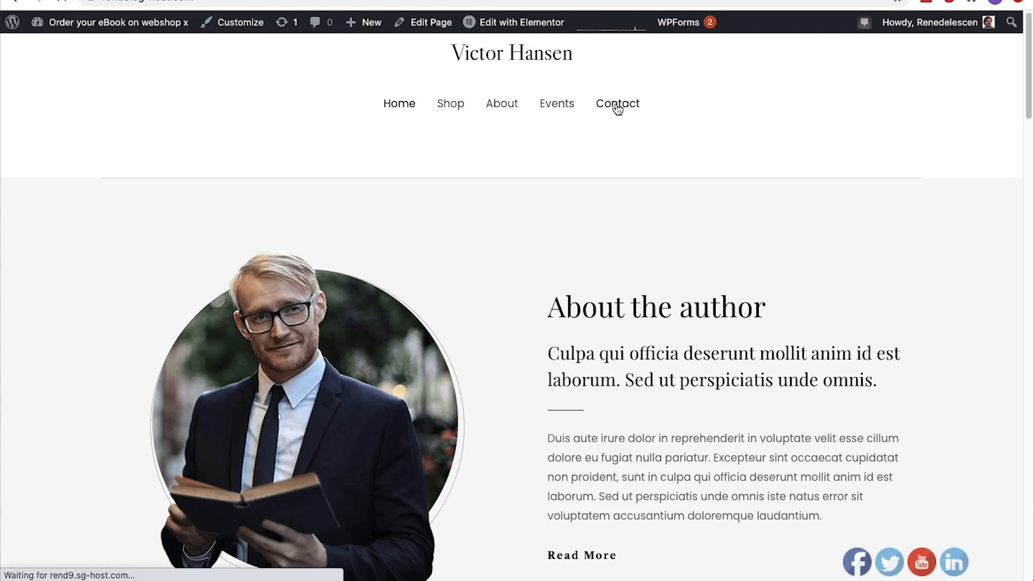
Check the updated form on the live Contact page, return to the dashboard, and open the WooCommerce settings
{"action": "scroll", "coordinate": [617, 108], "scroll_direction": "down", "scroll_amount": 3}
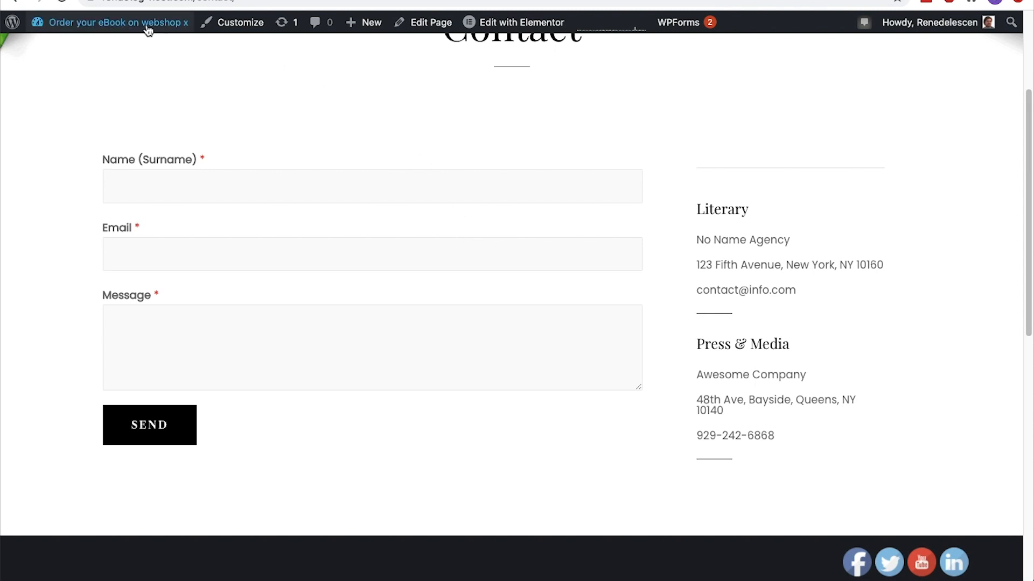
{"action": "mouse_move", "coordinate": [146, 24]}
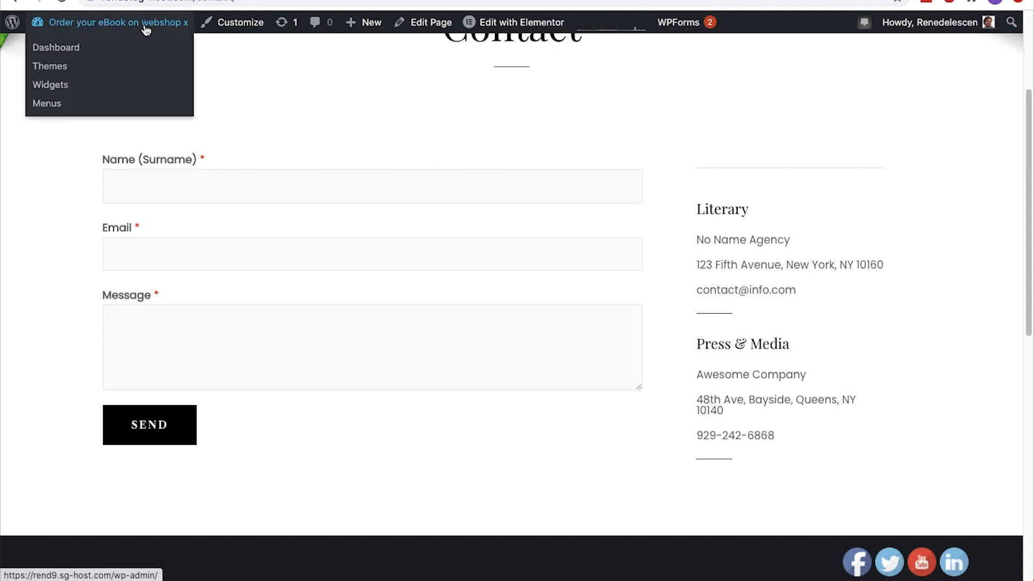
{"action": "left_click", "coordinate": [82, 48]}
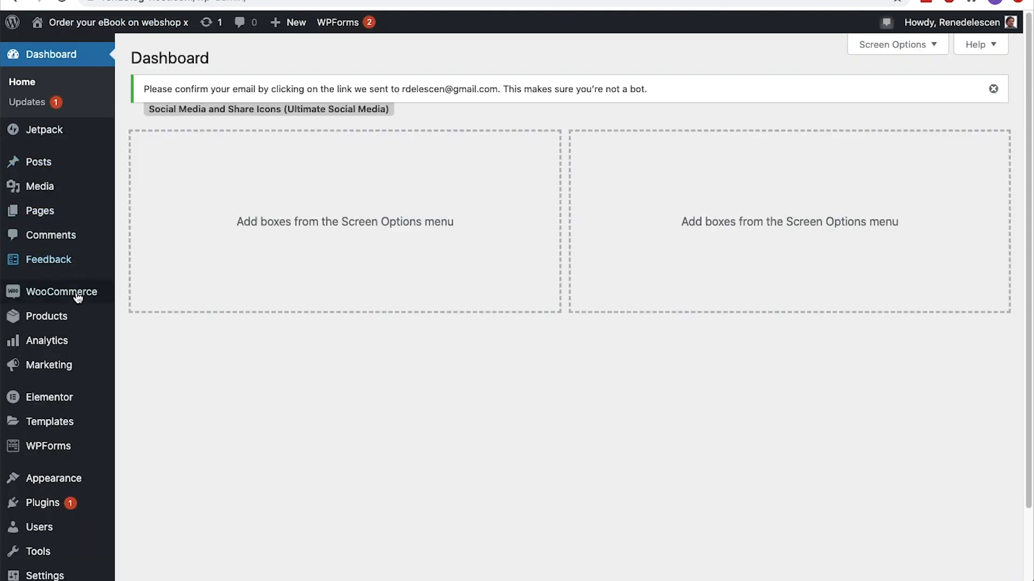
{"action": "mouse_move", "coordinate": [78, 300]}
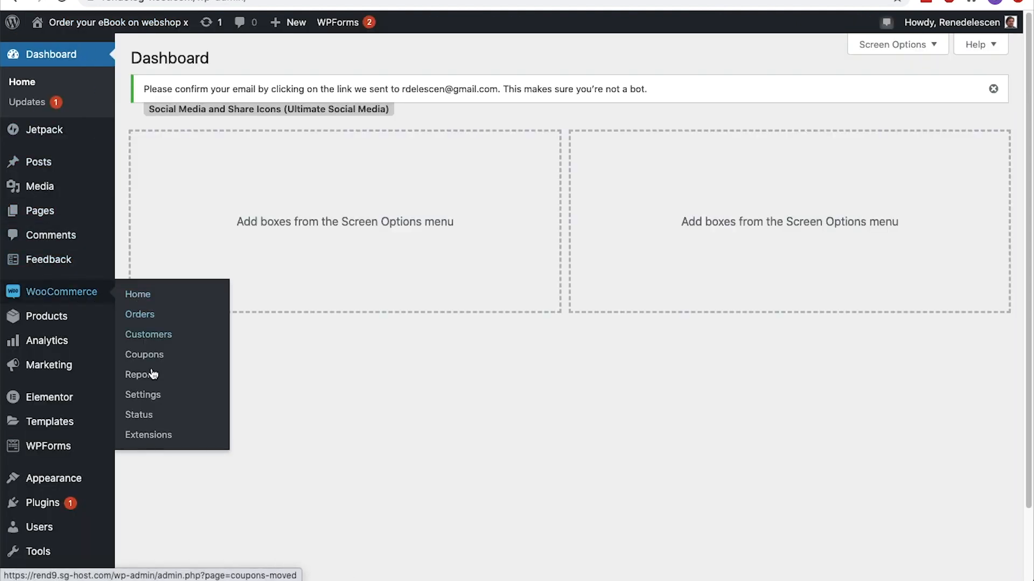
{"action": "left_click", "coordinate": [154, 398]}
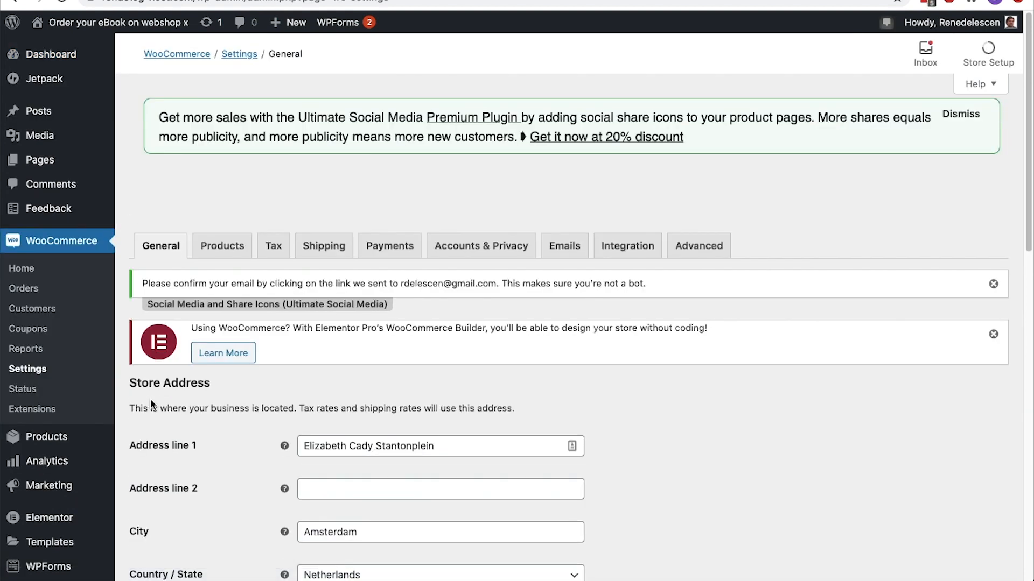
Check the store address and country, and restrict the selling locations to specific countries with the Netherlands as the only one
{"action": "scroll", "coordinate": [151, 401], "scroll_direction": "down", "scroll_amount": 5}
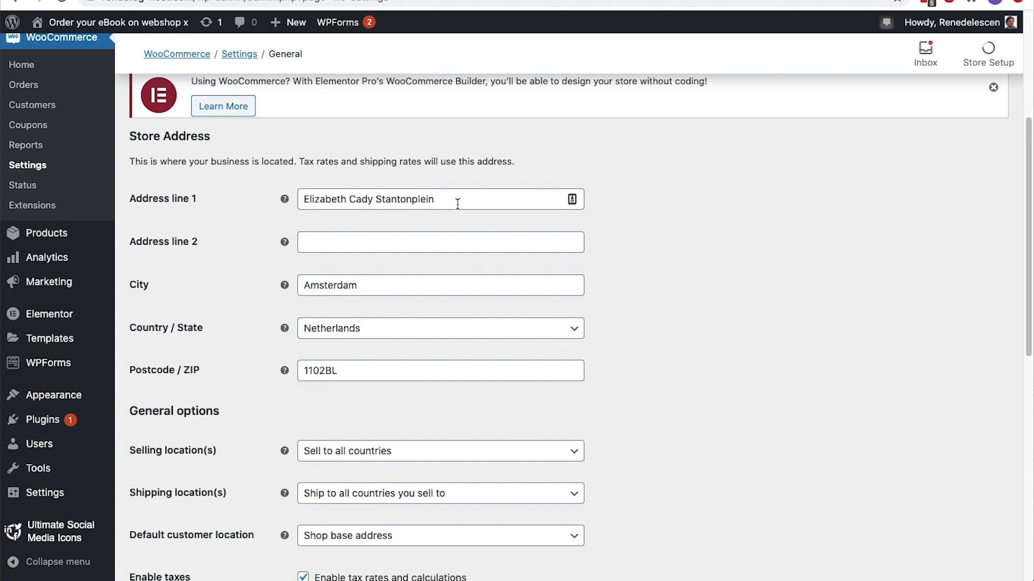
{"action": "left_click_drag", "start_coordinate": [454, 203], "coordinate": [291, 201]}
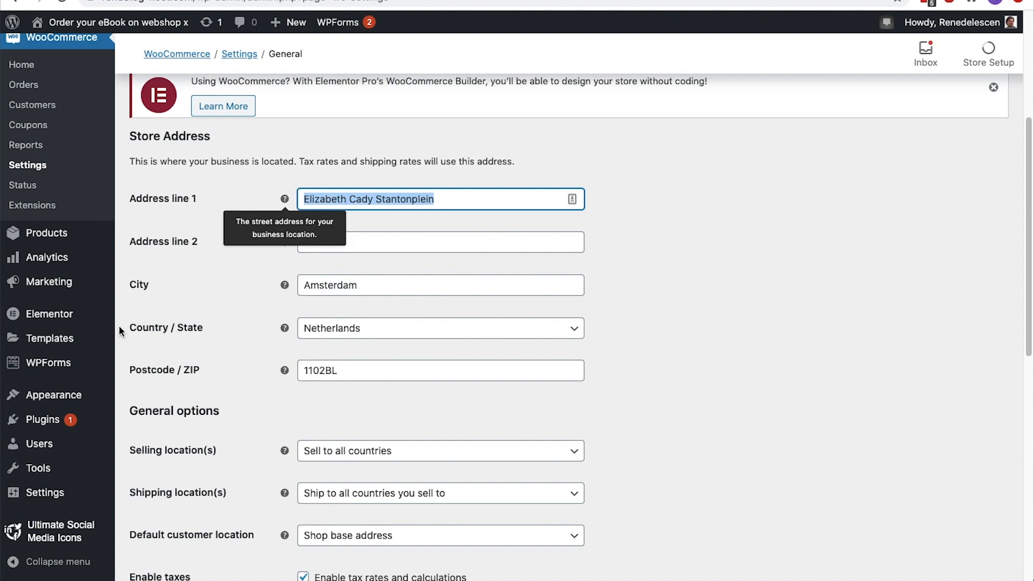
{"action": "left_click", "coordinate": [357, 330]}
{"action": "left_click", "coordinate": [357, 330]}
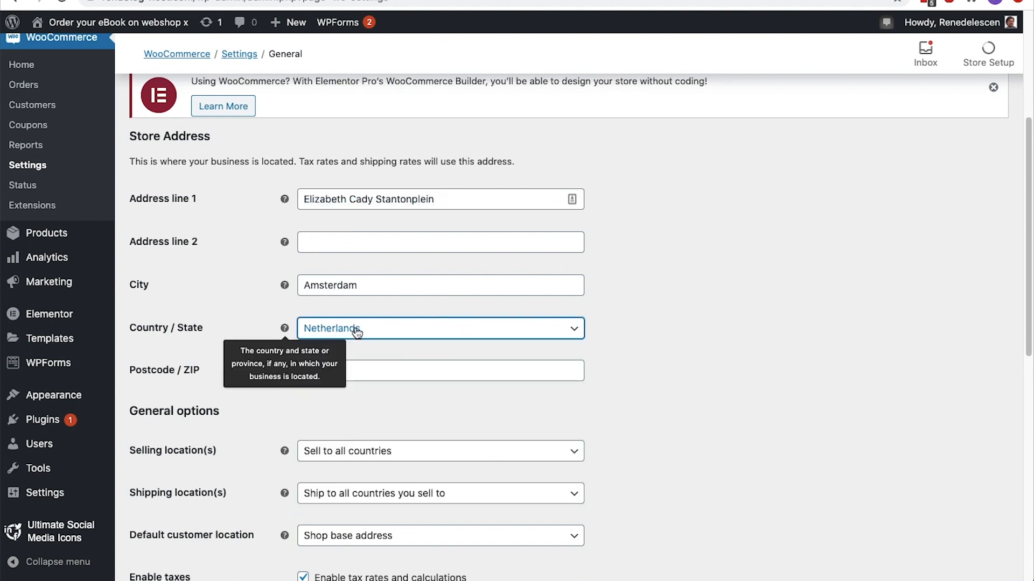
{"action": "scroll", "coordinate": [357, 330], "scroll_direction": "down", "scroll_amount": 3}
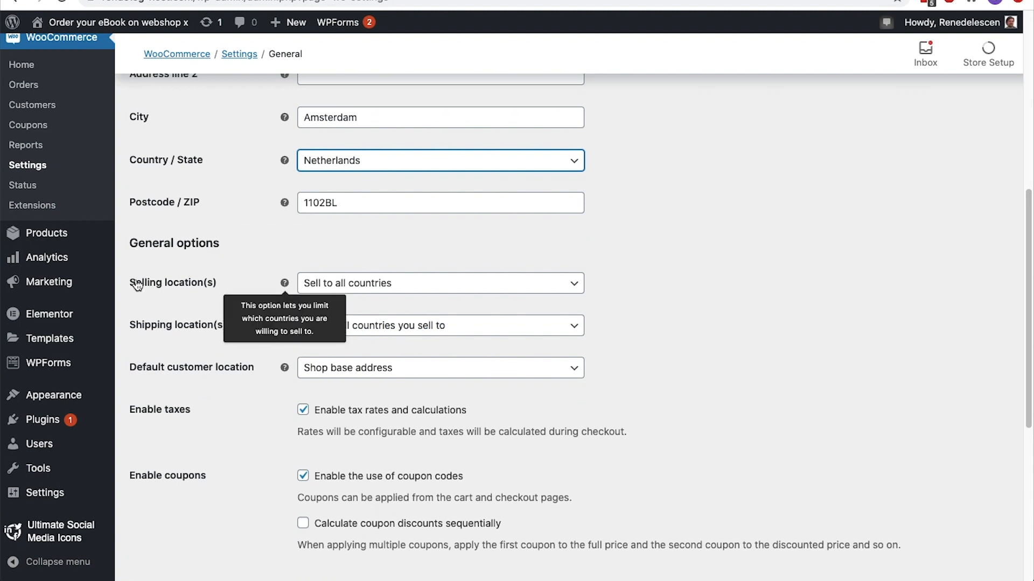
{"action": "left_click", "coordinate": [322, 283]}
{"action": "left_click", "coordinate": [348, 353]}
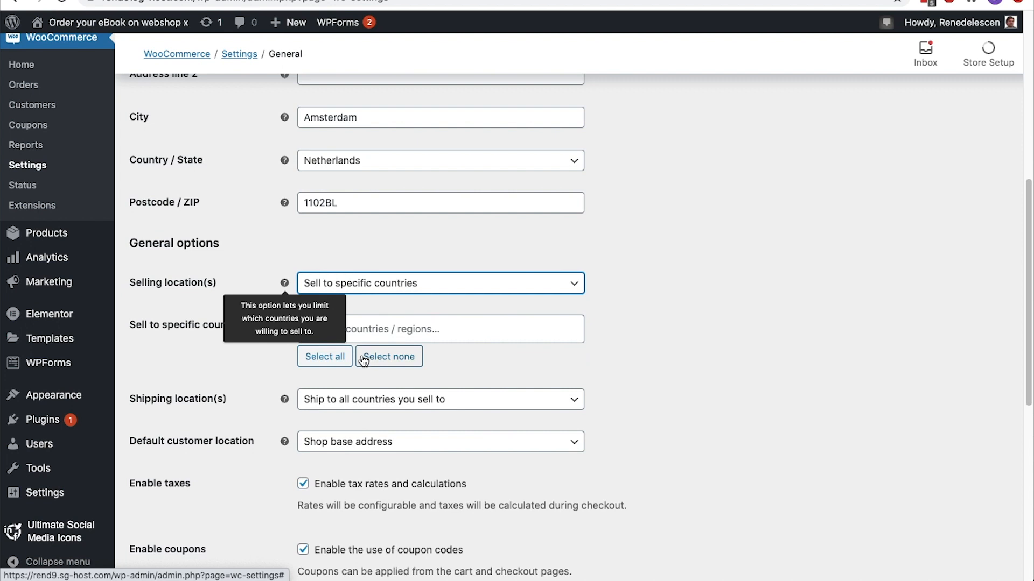
{"action": "left_click", "coordinate": [363, 331]}
{"action": "type", "text": "Nether"}
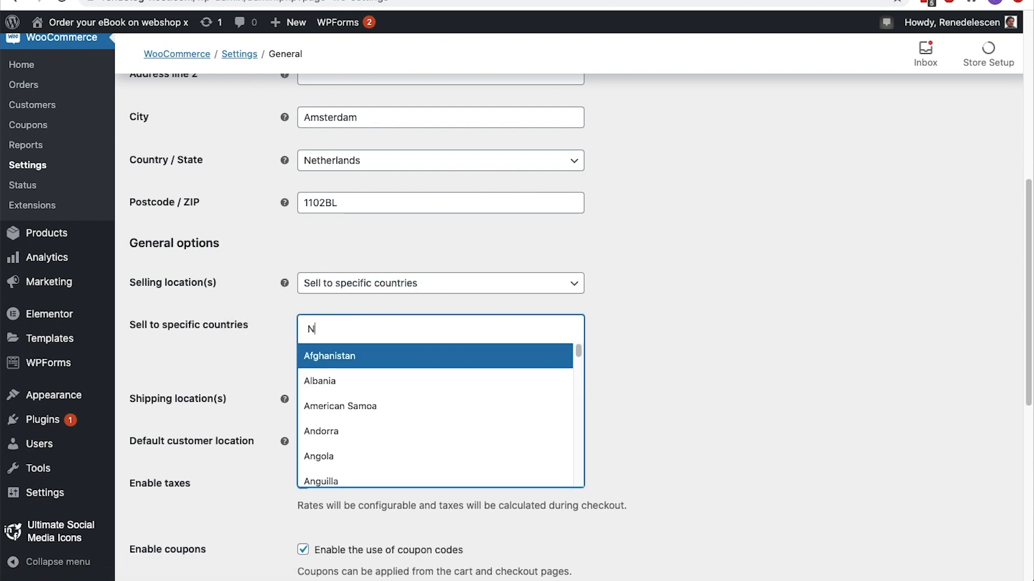
{"action": "left_click", "coordinate": [357, 354]}
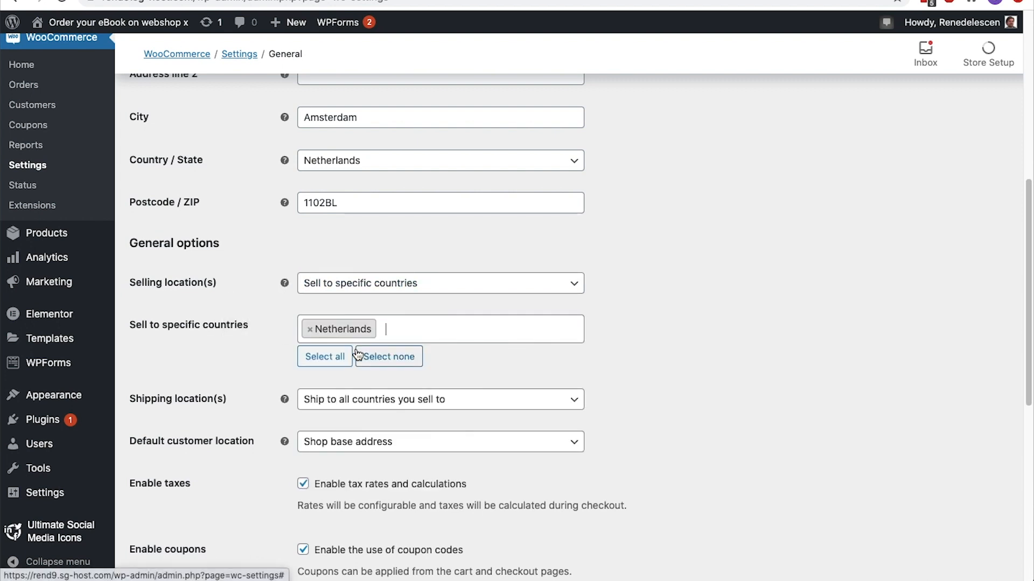
Set the default customer location to Geolocate in the general options
{"action": "scroll", "coordinate": [357, 354], "scroll_direction": "down", "scroll_amount": 5}
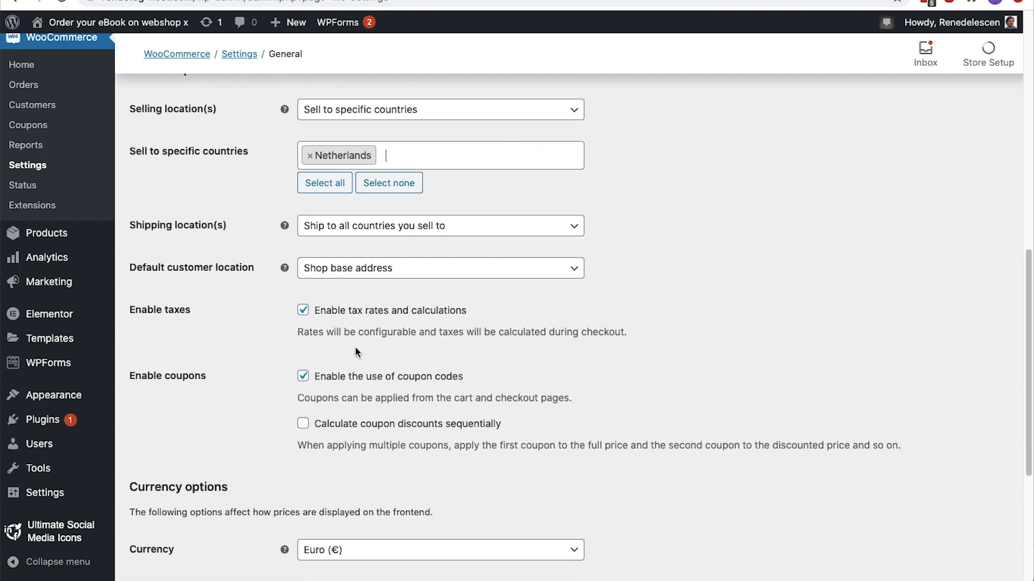
{"action": "mouse_move", "coordinate": [284, 267]}
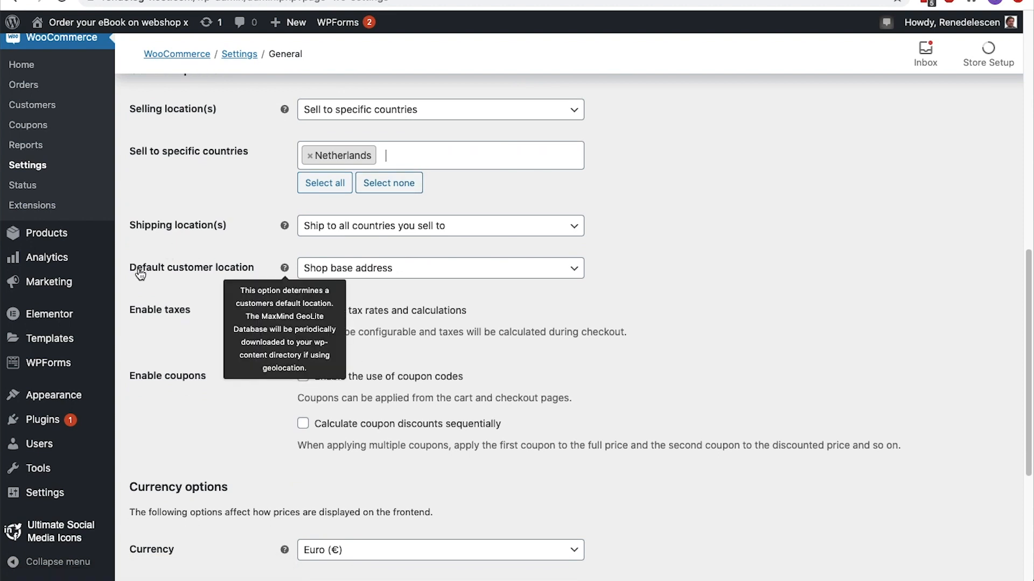
{"action": "left_click", "coordinate": [363, 274]}
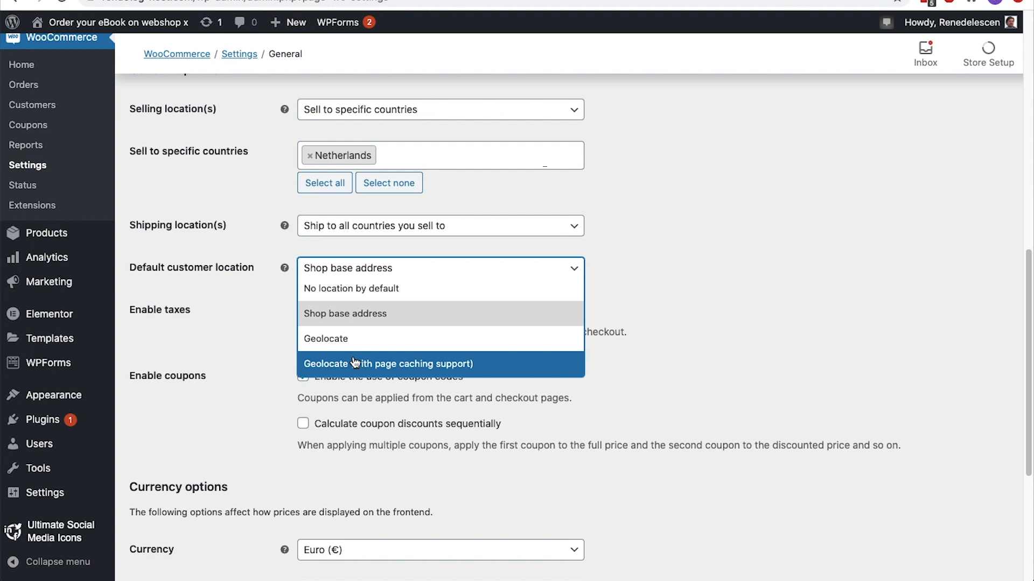
{"action": "left_click", "coordinate": [353, 339]}
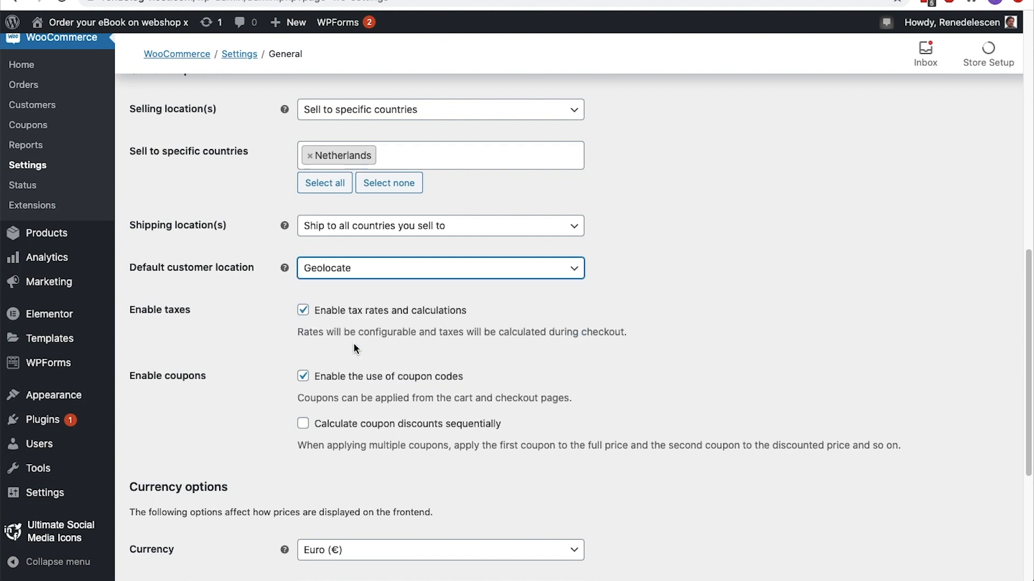
Review the coupon and price format options, keep Euro (€) as the currency, and save the general settings
{"action": "scroll", "coordinate": [354, 345], "scroll_direction": "down", "scroll_amount": 5}
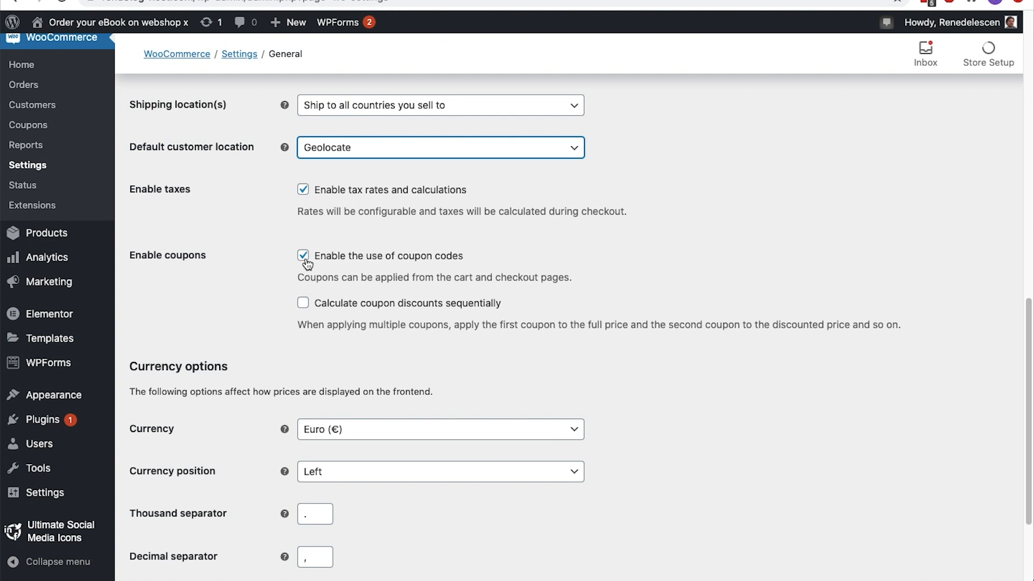
{"action": "scroll", "coordinate": [306, 264], "scroll_direction": "down", "scroll_amount": 5}
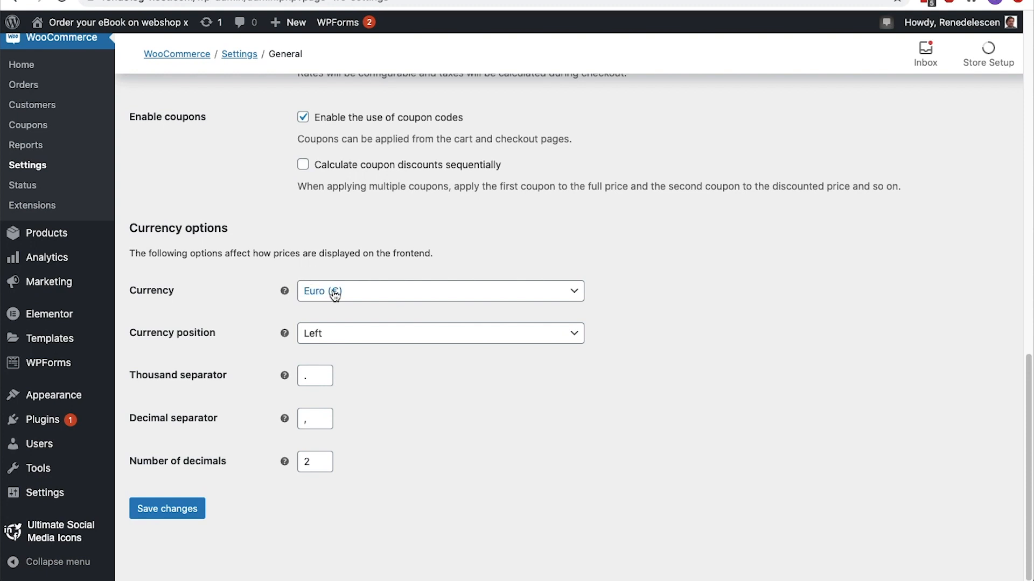
{"action": "left_click", "coordinate": [387, 299]}
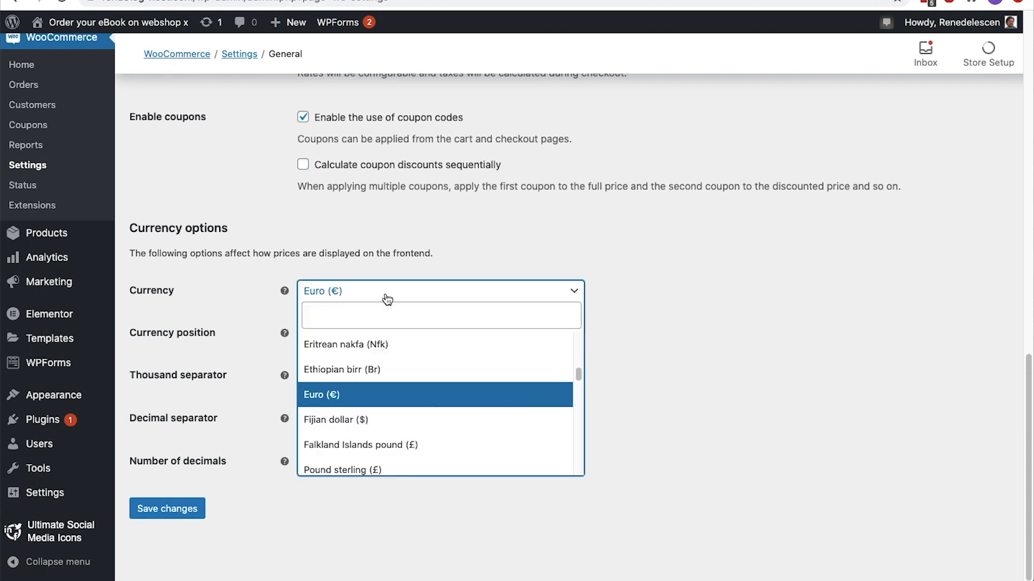
{"action": "left_click", "coordinate": [334, 395]}
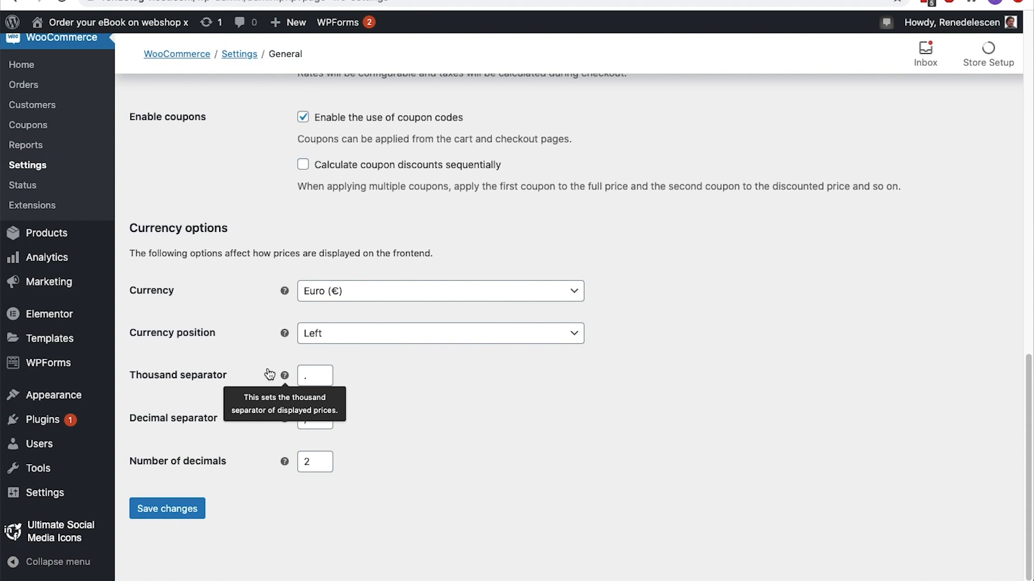
{"action": "left_click", "coordinate": [307, 377]}
{"action": "left_click", "coordinate": [125, 377]}
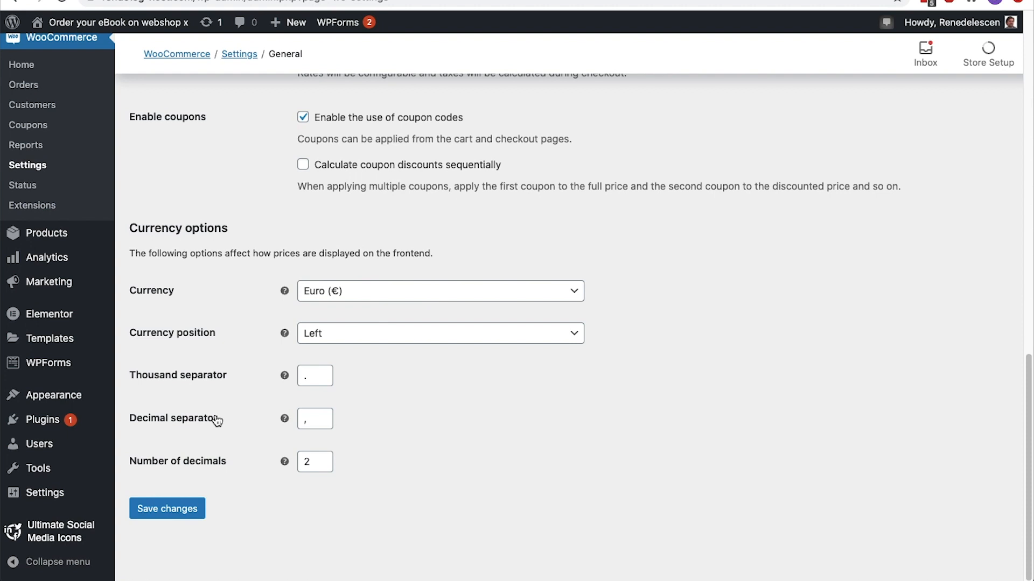
{"action": "left_click", "coordinate": [193, 511]}
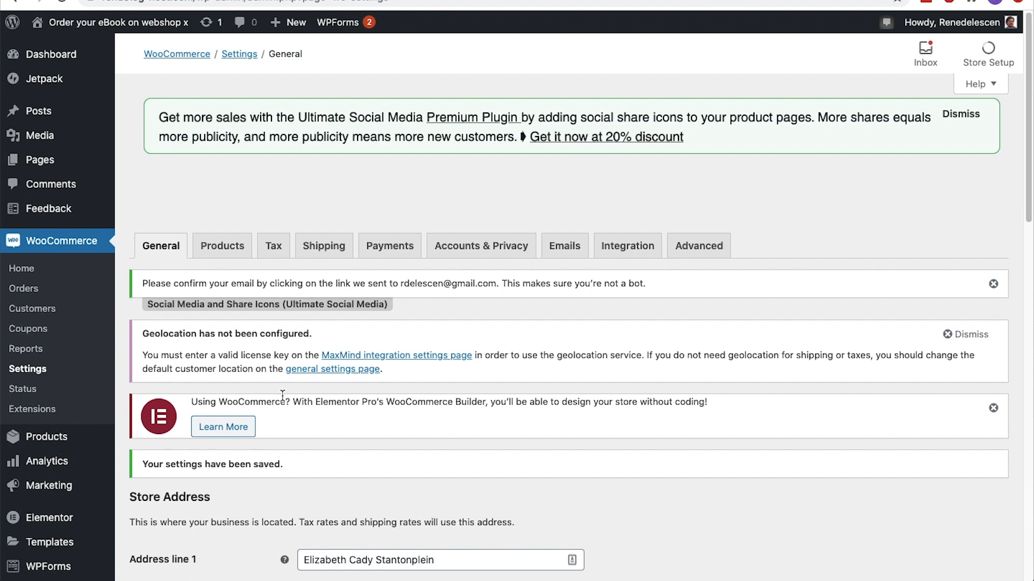
Open the MaxMind integration settings from the geolocation notice and go to the MaxMind Geolocation Integration documentation
{"action": "left_click", "coordinate": [326, 360]}
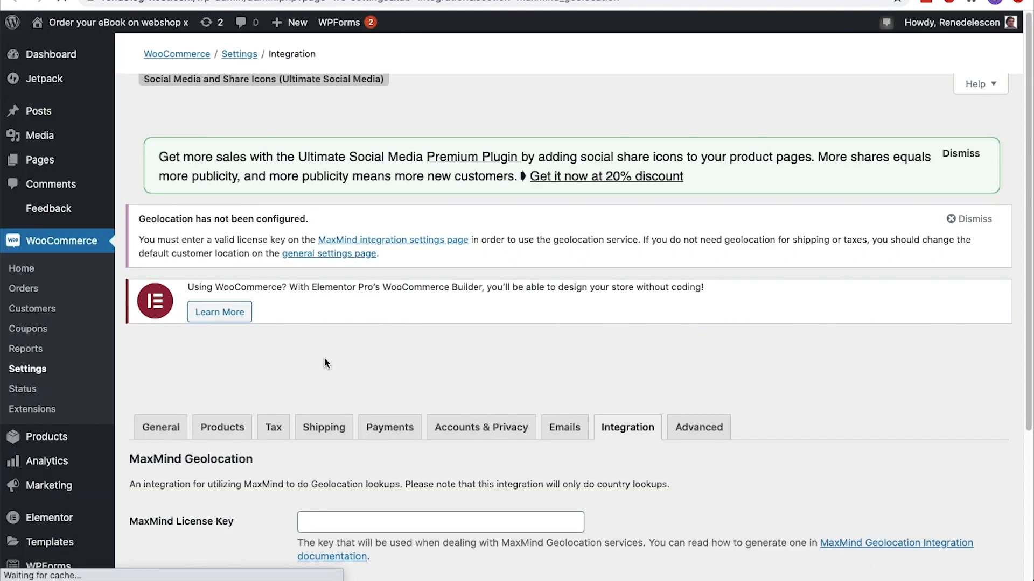
{"action": "scroll", "coordinate": [324, 356], "scroll_direction": "down", "scroll_amount": 5}
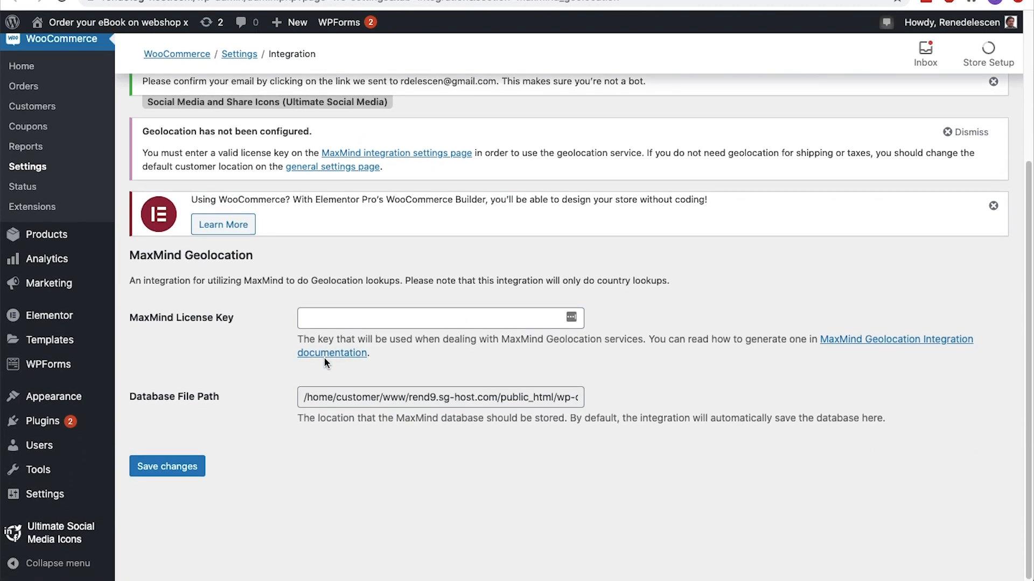
{"action": "left_click", "coordinate": [326, 360]}
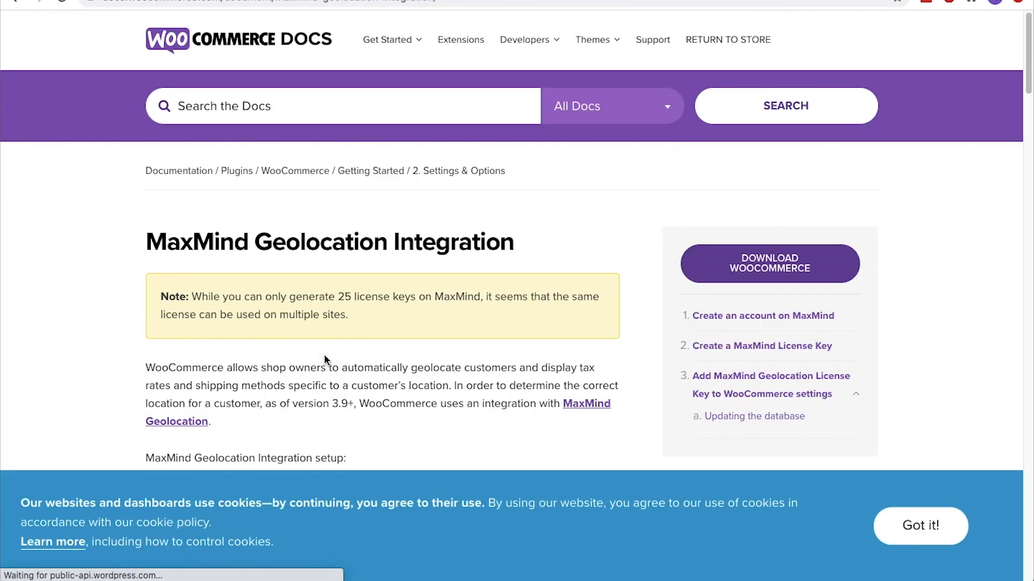
Read the integration guide as far as the account creation section and open the MaxMind Geolocation sign-up form
{"action": "scroll", "coordinate": [325, 354], "scroll_direction": "down", "scroll_amount": 2}
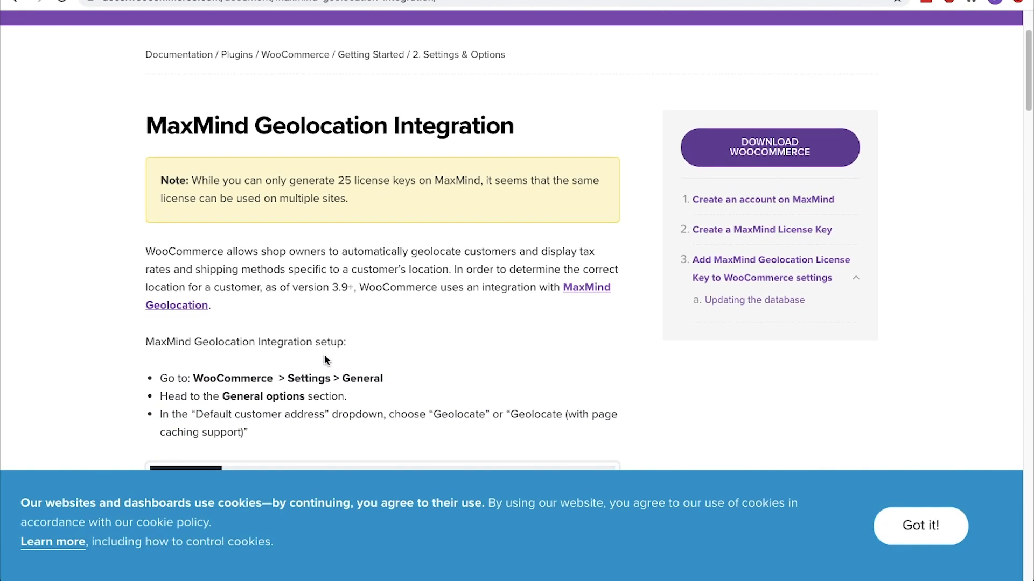
{"action": "scroll", "coordinate": [324, 354], "scroll_direction": "down", "scroll_amount": 2}
{"action": "scroll", "coordinate": [324, 354], "scroll_direction": "down", "scroll_amount": 8}
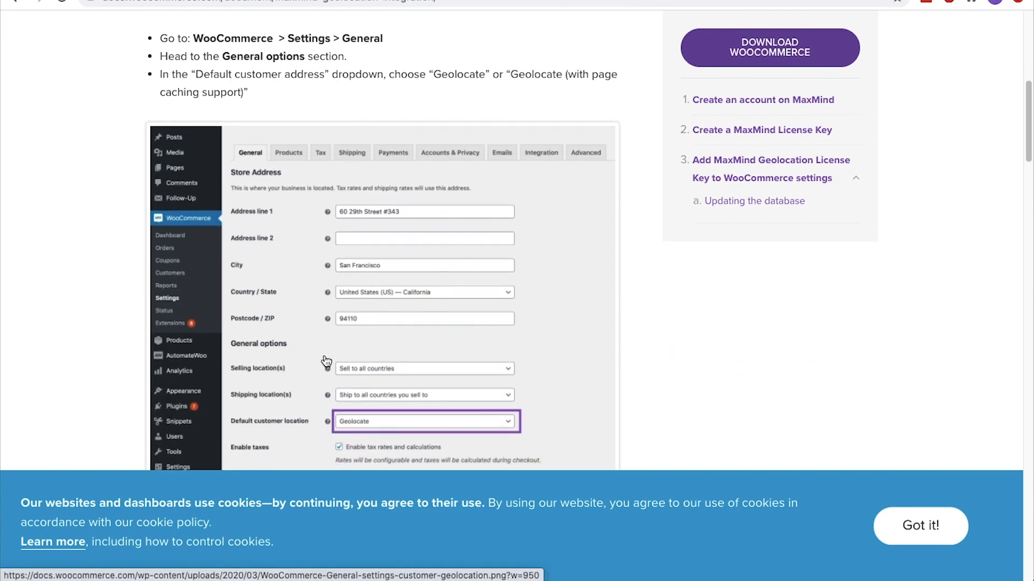
{"action": "scroll", "coordinate": [324, 355], "scroll_direction": "down", "scroll_amount": 2}
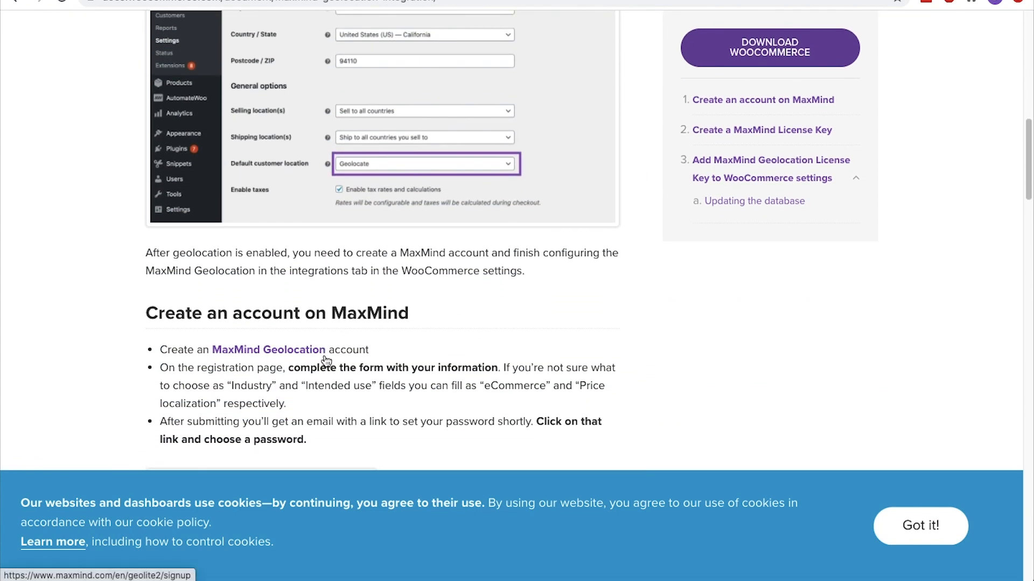
{"action": "left_click", "coordinate": [323, 354]}
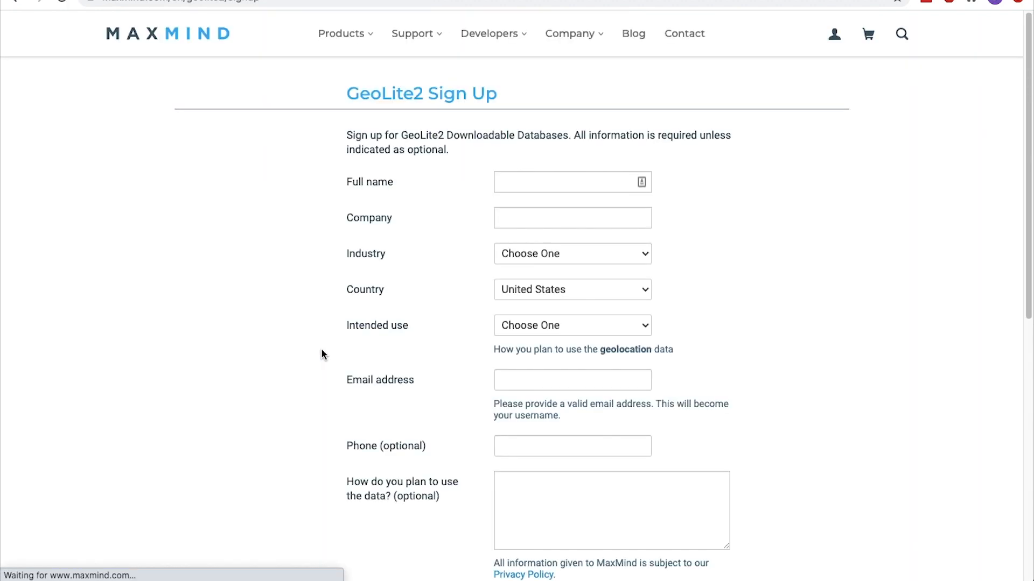
Enter the account holder's full name and the company name in the GeoLite2 sign-up form
{"action": "left_click", "coordinate": [517, 183]}
{"action": "type", "text": "René Delescen"}
{"action": "key", "text": "Tab"}
{"action": "type", "text": "René Delescen Online Marketing"}
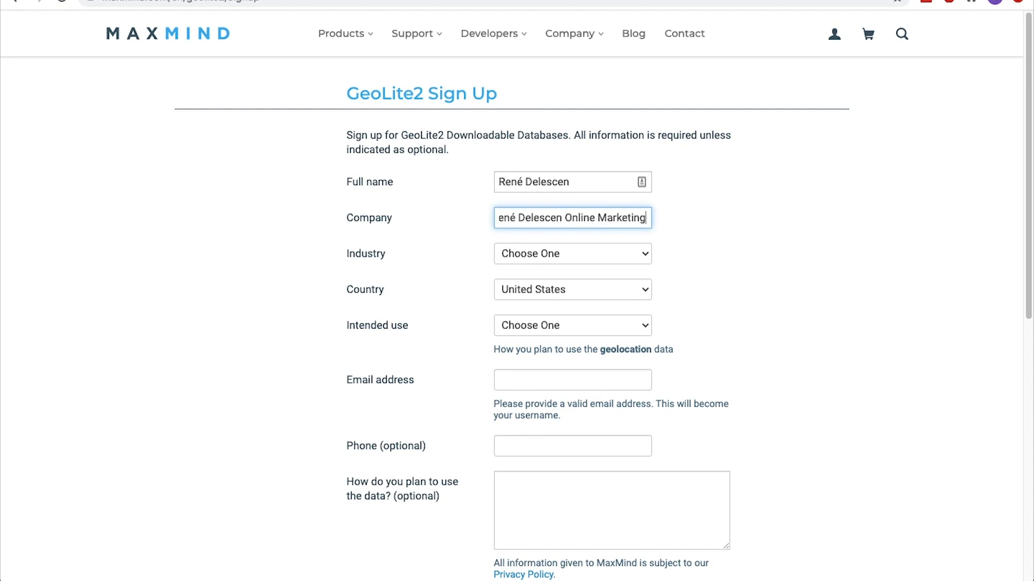
Set the industry to eCommerce, the country to Netherlands, and the intended use to Language localization
{"action": "left_click", "coordinate": [519, 254]}
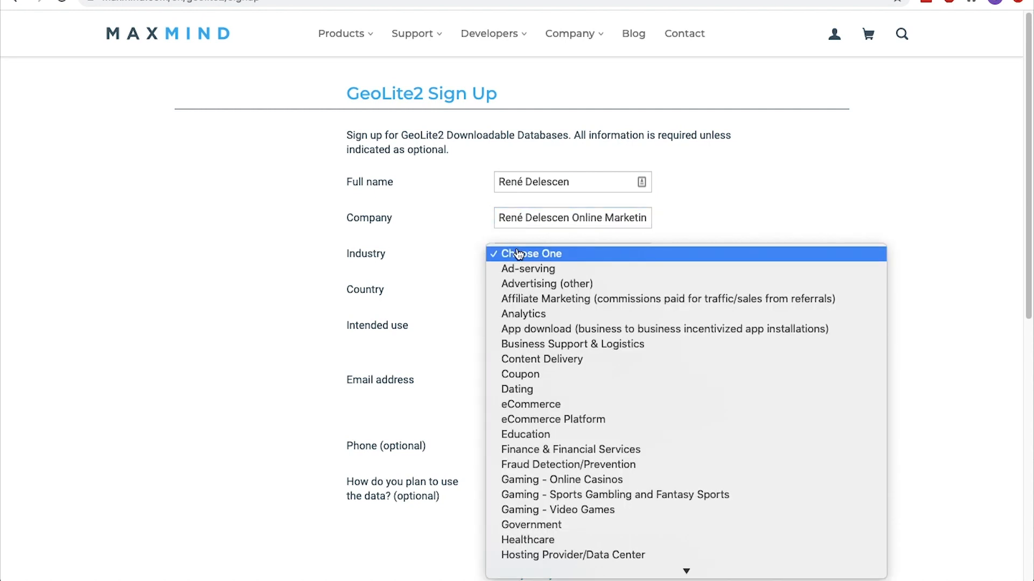
{"action": "left_click", "coordinate": [532, 404]}
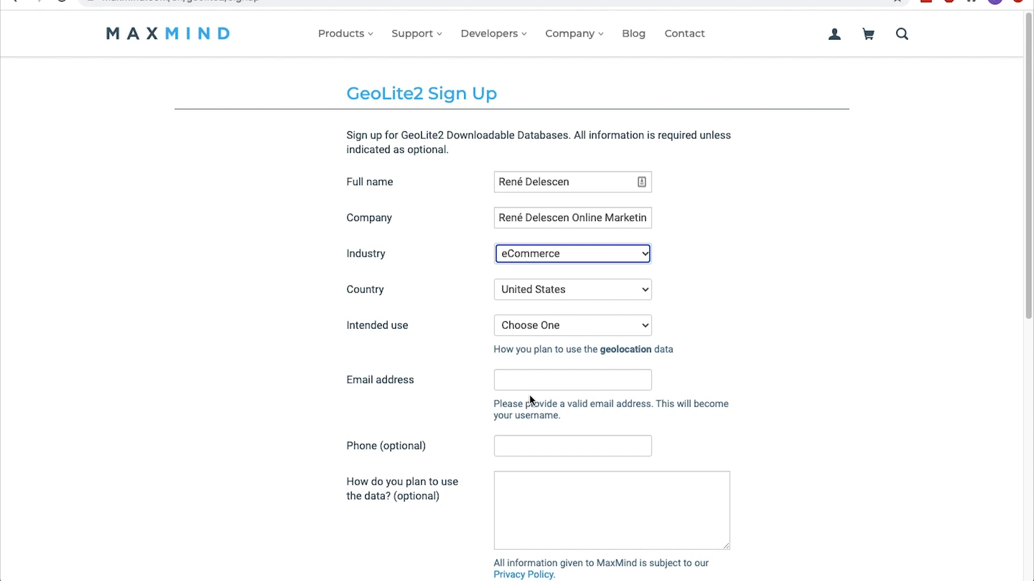
{"action": "left_click", "coordinate": [539, 297]}
{"action": "scroll", "coordinate": [538, 297], "scroll_direction": "up", "scroll_amount": 10}
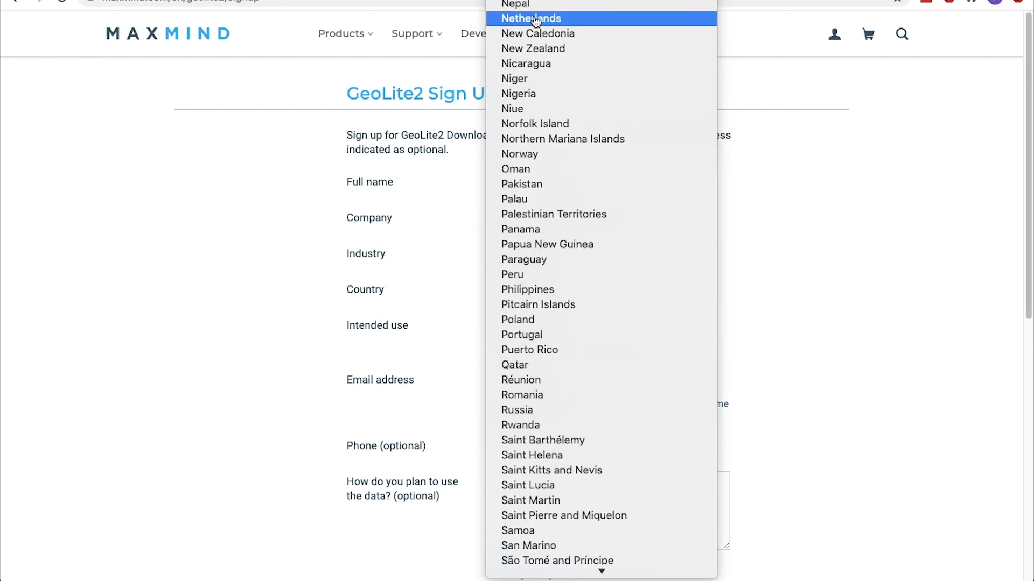
{"action": "left_click", "coordinate": [535, 18]}
{"action": "left_click", "coordinate": [542, 326]}
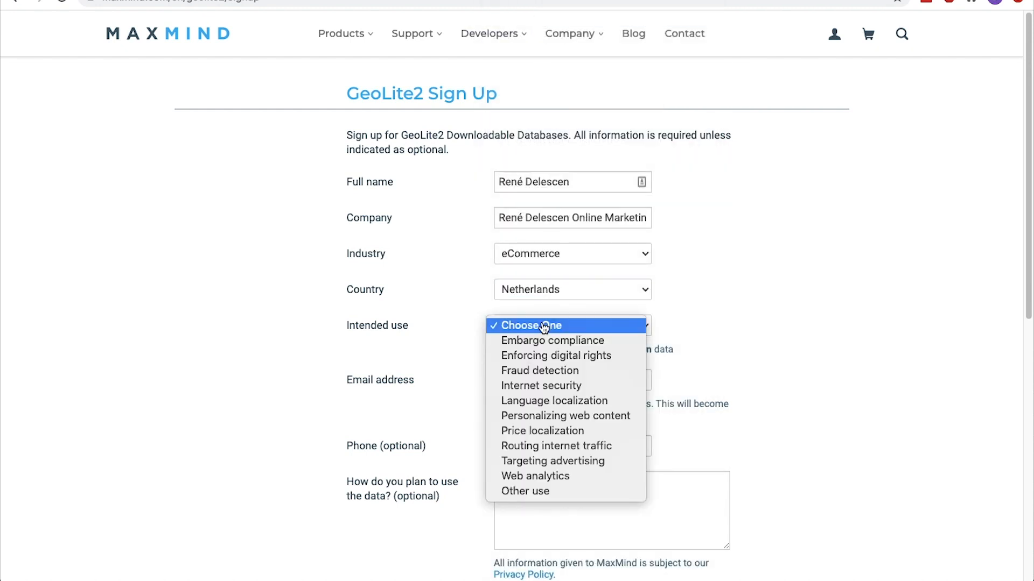
{"action": "left_click", "coordinate": [531, 401]}
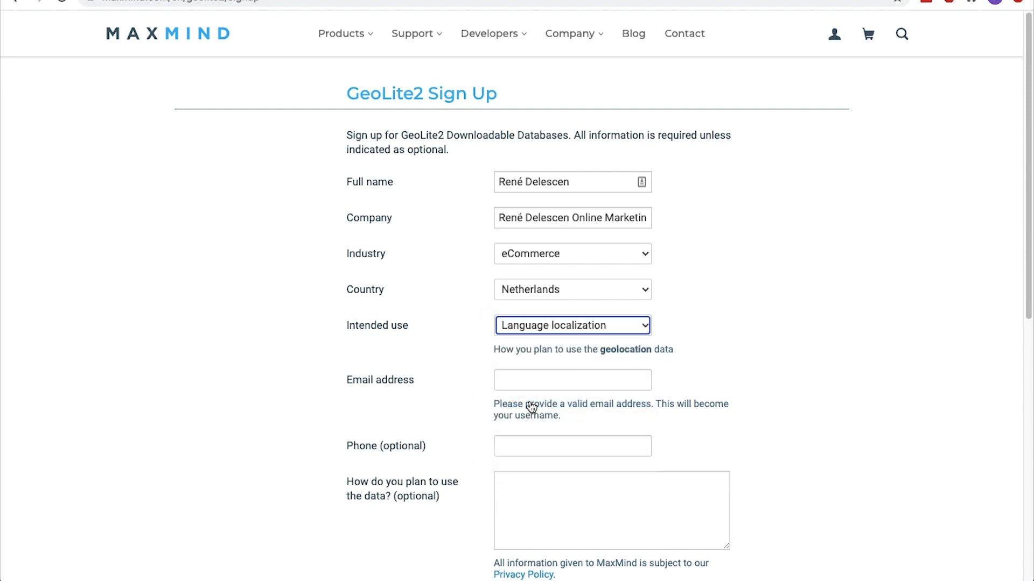
Fill in the e-mail address, agree to the GeoLite2 End User License Agreement, and submit the sign-up form
{"action": "left_click", "coordinate": [528, 381]}
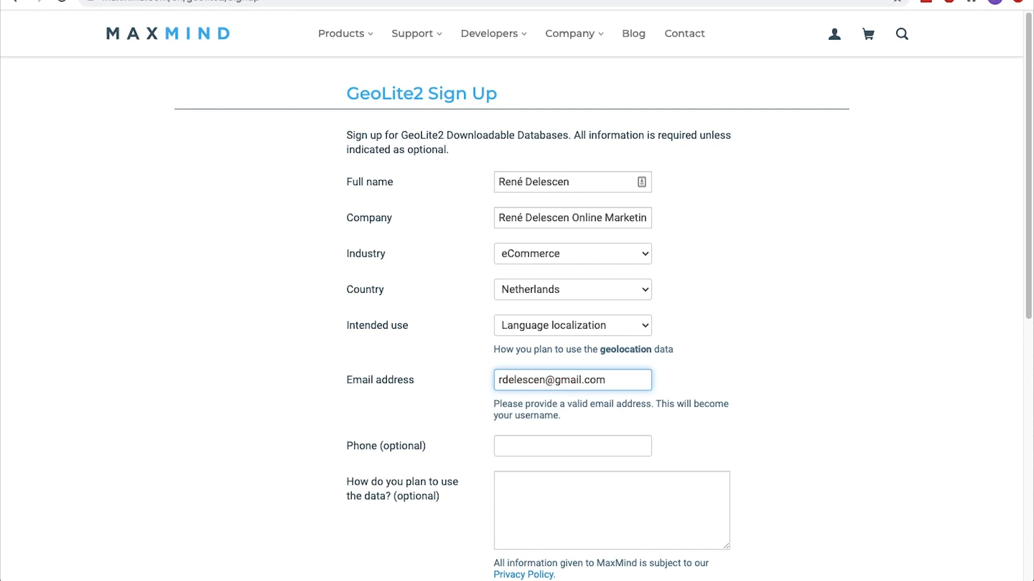
{"action": "scroll", "coordinate": [517, 323], "scroll_direction": "down", "scroll_amount": 3}
{"action": "left_click", "coordinate": [528, 381]}
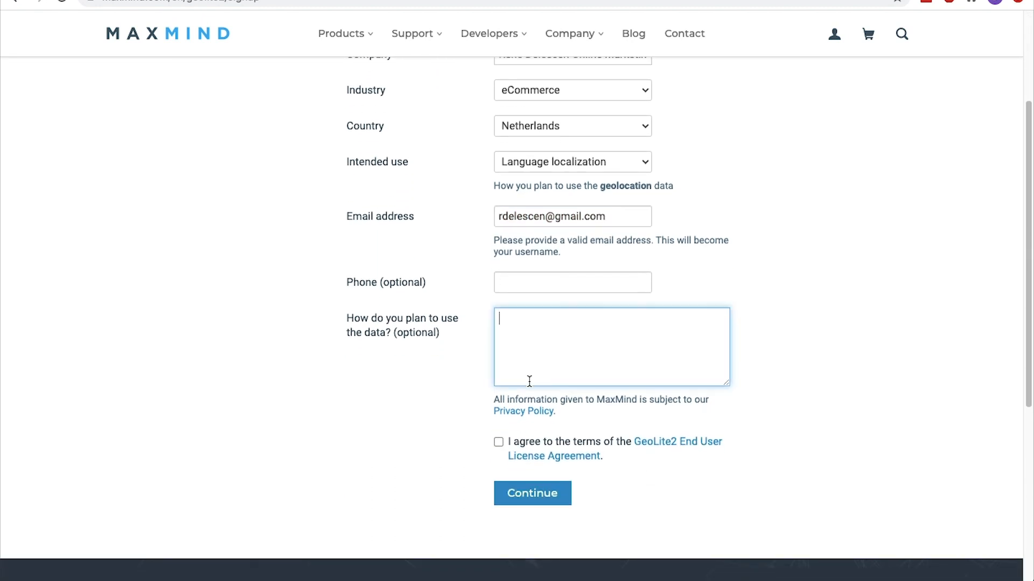
{"action": "scroll", "coordinate": [529, 382], "scroll_direction": "down", "scroll_amount": 2}
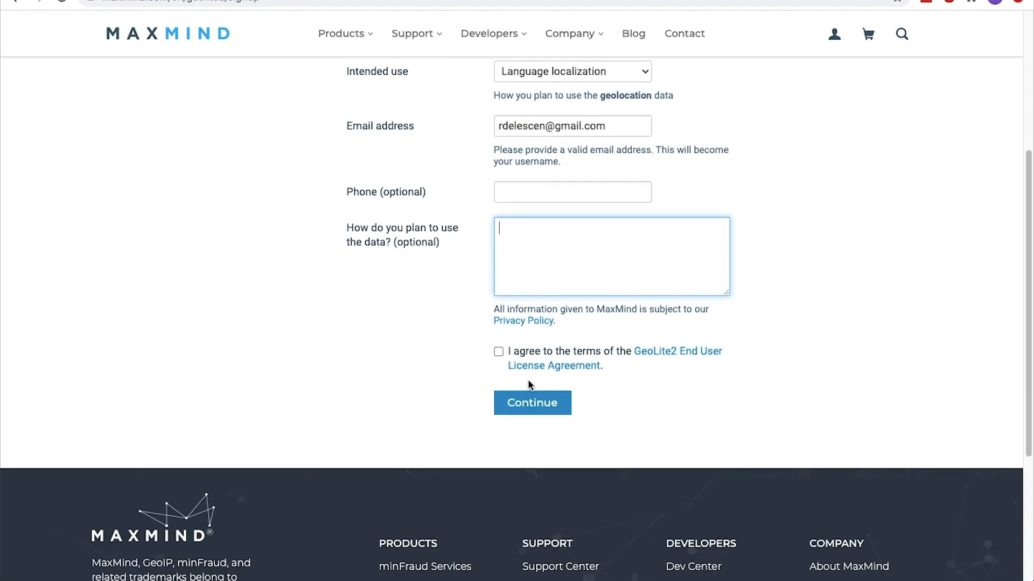
{"action": "left_click", "coordinate": [498, 352]}
{"action": "left_click", "coordinate": [521, 404]}
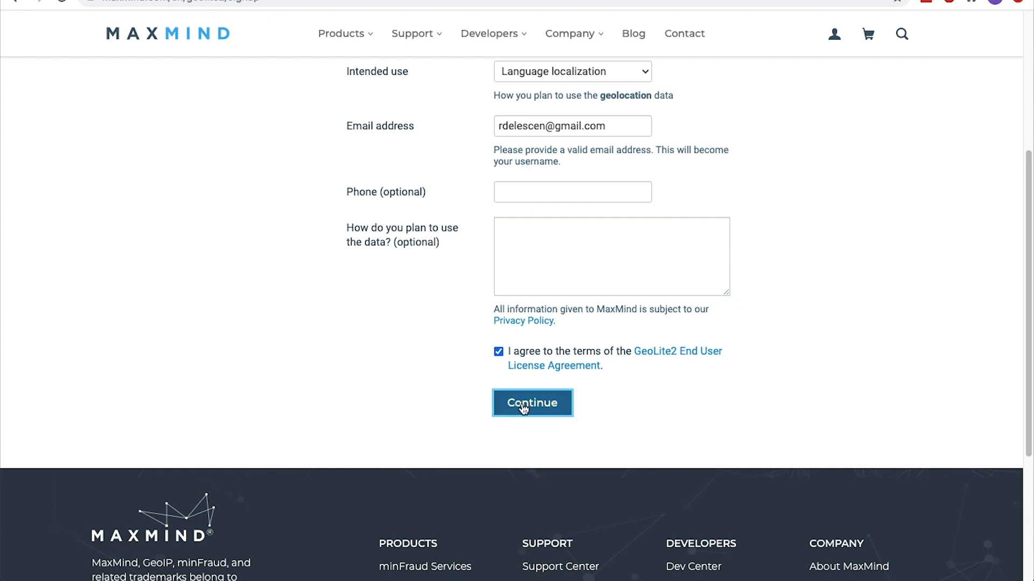
Replace the sign-up form's e-mail address with the copied temporary address and resubmit the form
{"action": "left_click", "coordinate": [642, 422]}
{"action": "key", "text": "super+a"}
{"action": "key", "text": "super+v"}
{"action": "scroll", "coordinate": [642, 422], "scroll_direction": "down", "scroll_amount": 7}
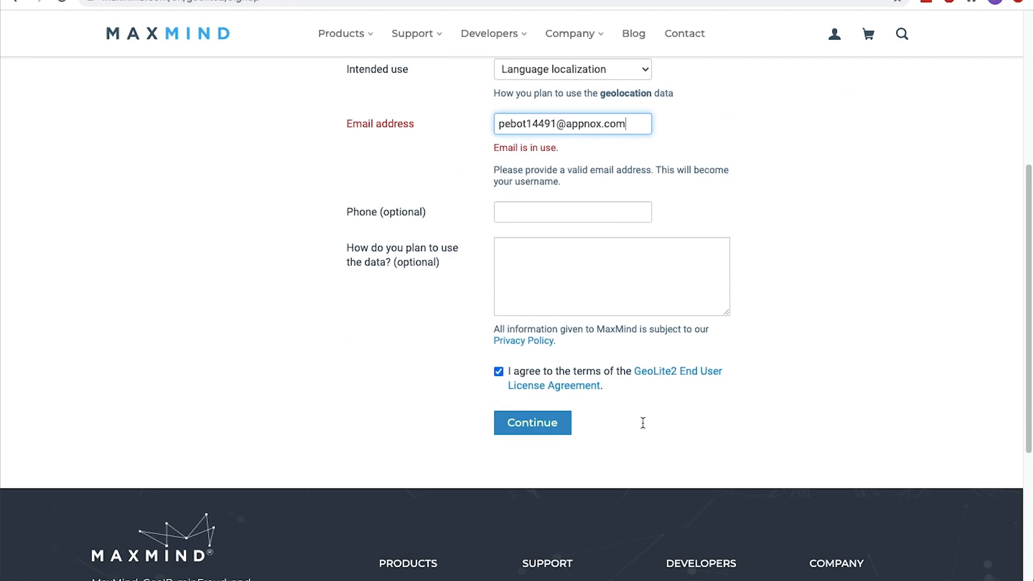
{"action": "left_click", "coordinate": [542, 344]}
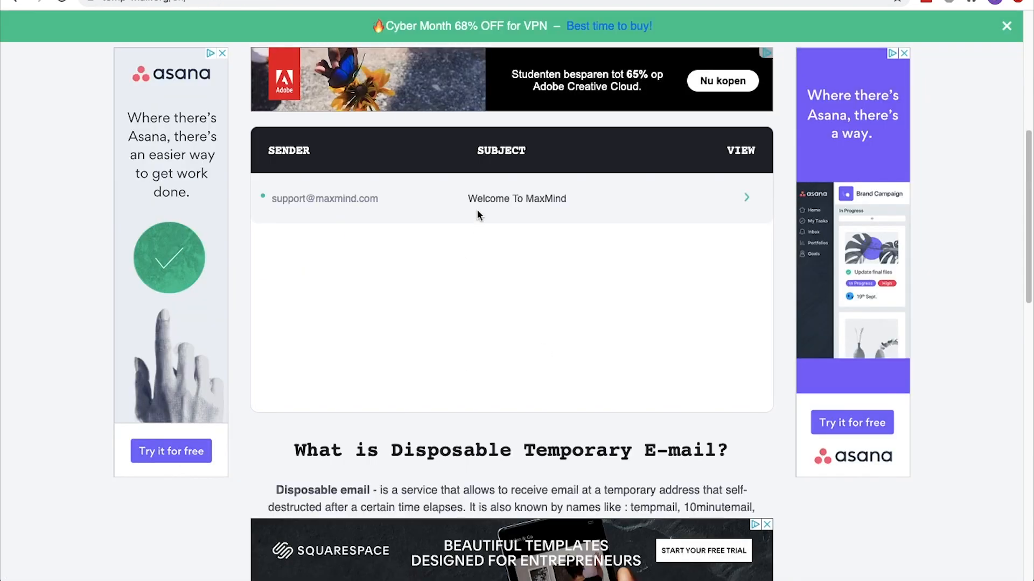
Open the "Welcome To MaxMind" message in the temporary mailbox and follow its set-password link
{"action": "left_click", "coordinate": [484, 203]}
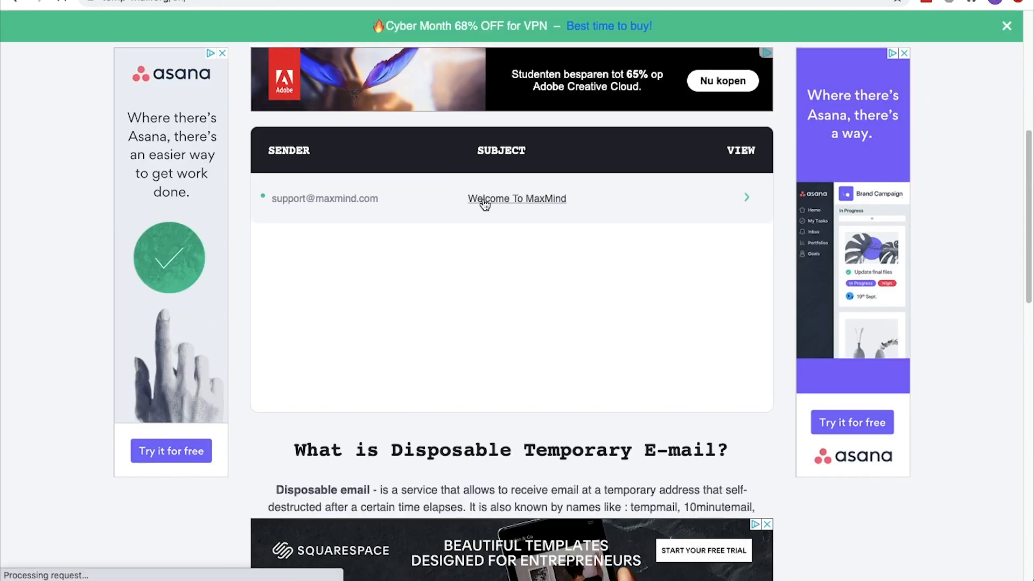
{"action": "scroll", "coordinate": [484, 205], "scroll_direction": "down", "scroll_amount": 8}
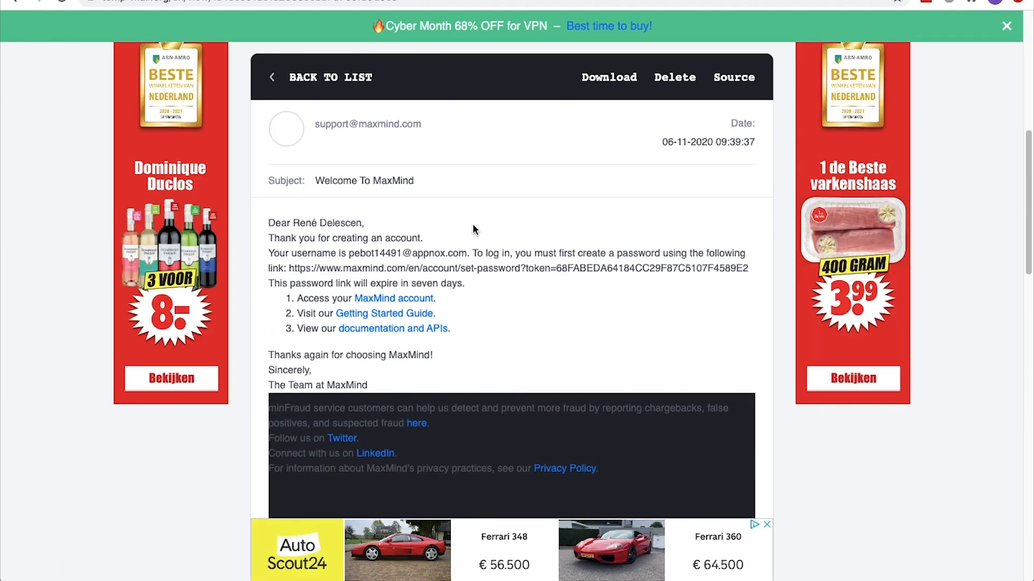
{"action": "left_click_drag", "start_coordinate": [289, 268], "coordinate": [601, 270]}
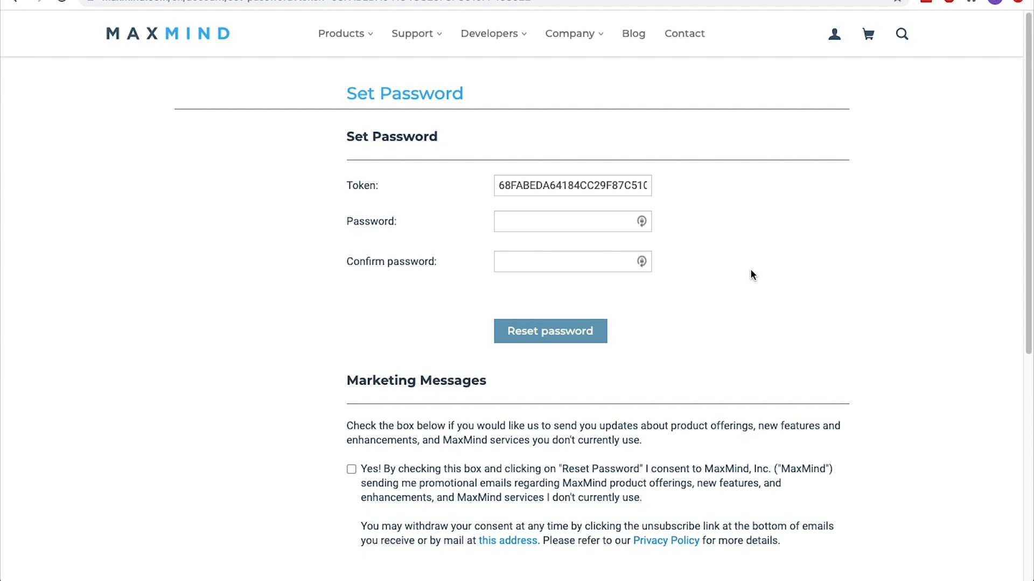
Enter and confirm the new MaxMind account password, and submit the Set Password form
{"action": "left_click", "coordinate": [607, 185]}
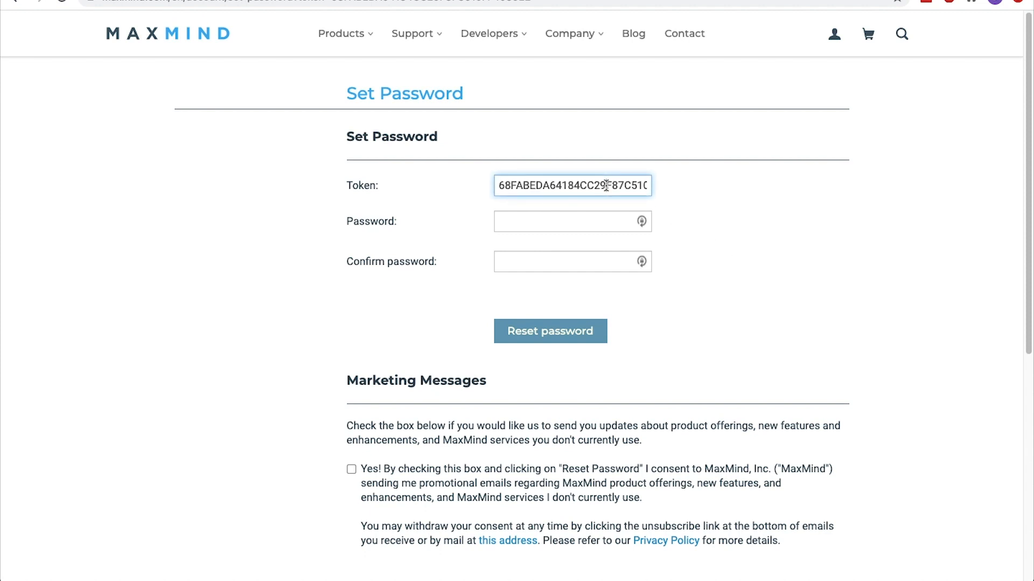
{"action": "double_click", "coordinate": [606, 185]}
{"action": "key", "text": "Tab"}
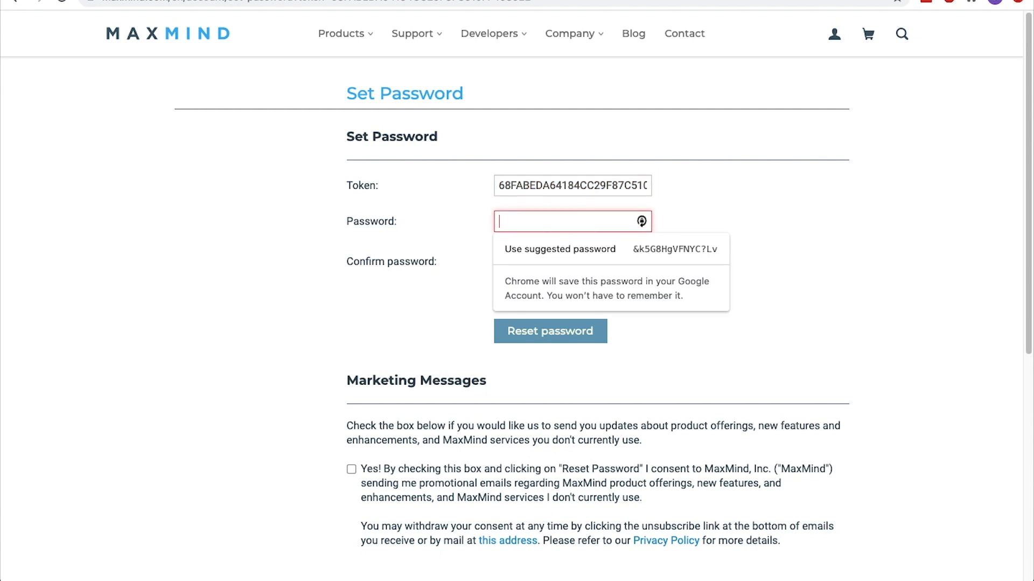
{"action": "type", "text": "*****************"}
{"action": "key", "text": "Tab"}
{"action": "type", "text": "*****************"}
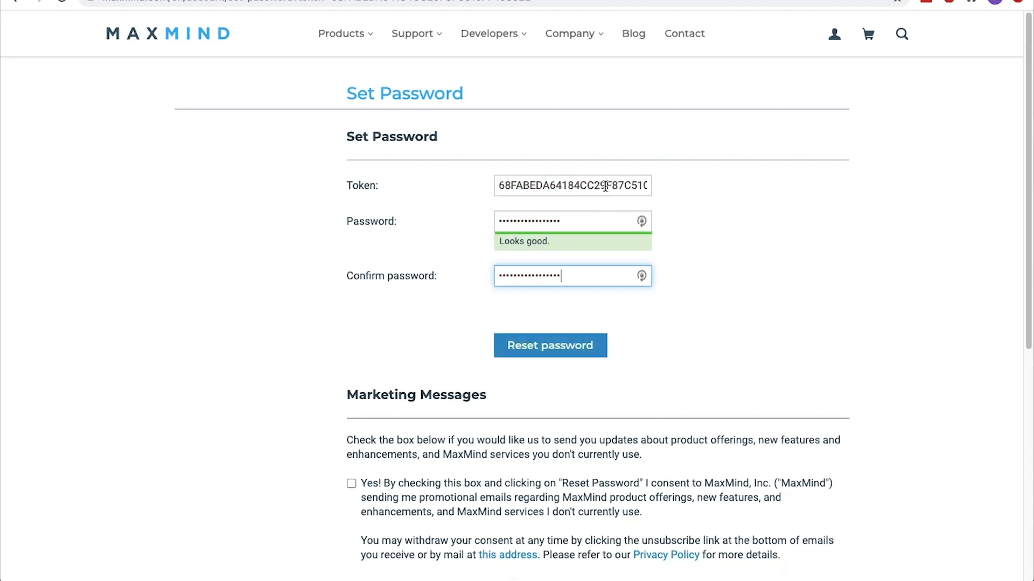
{"action": "left_click", "coordinate": [566, 346]}
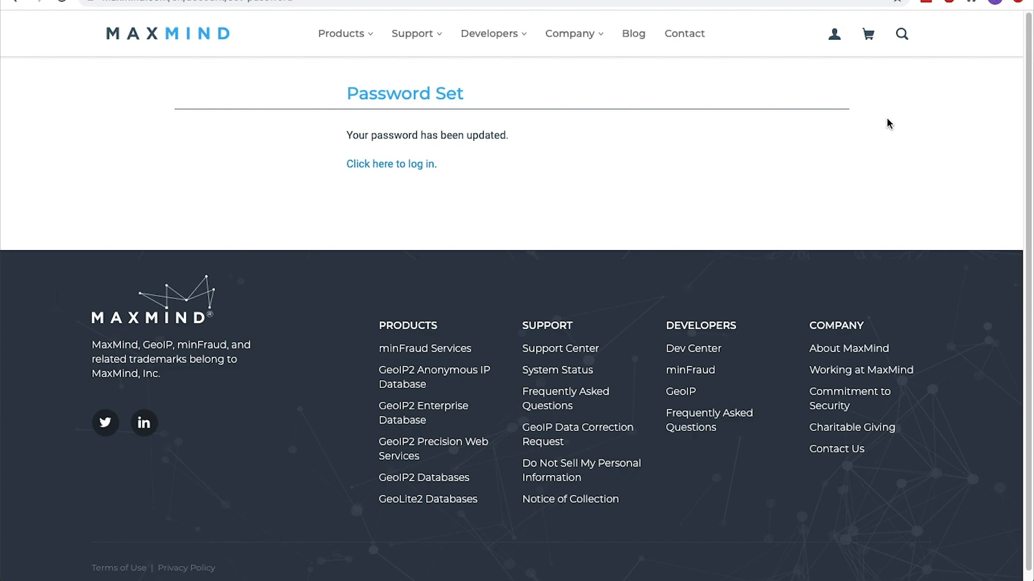
Try to save the pasted MaxMind license key in WooCommerce's Integration settings
{"action": "key", "text": "super+w"}
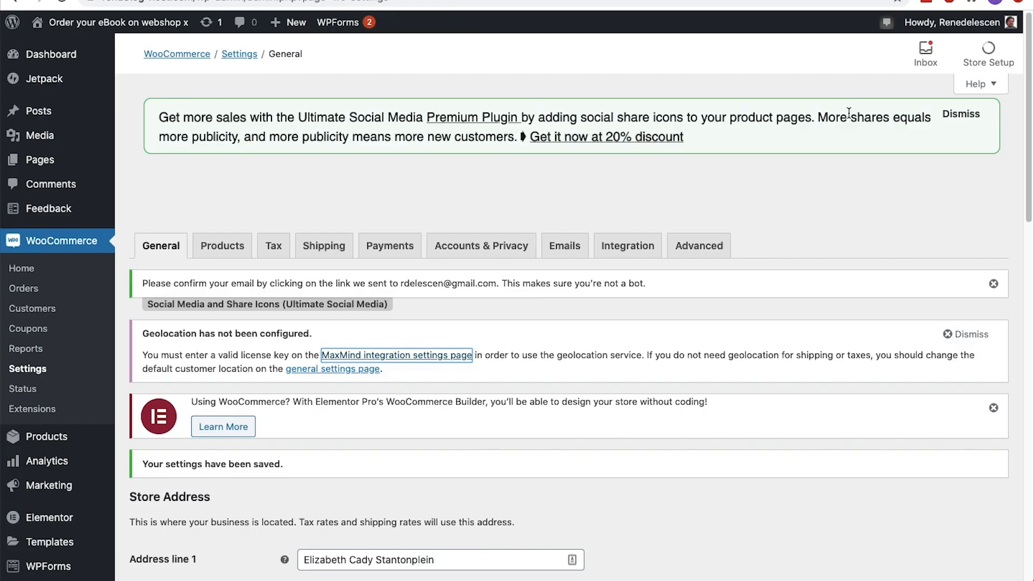
{"action": "left_click", "coordinate": [654, 242]}
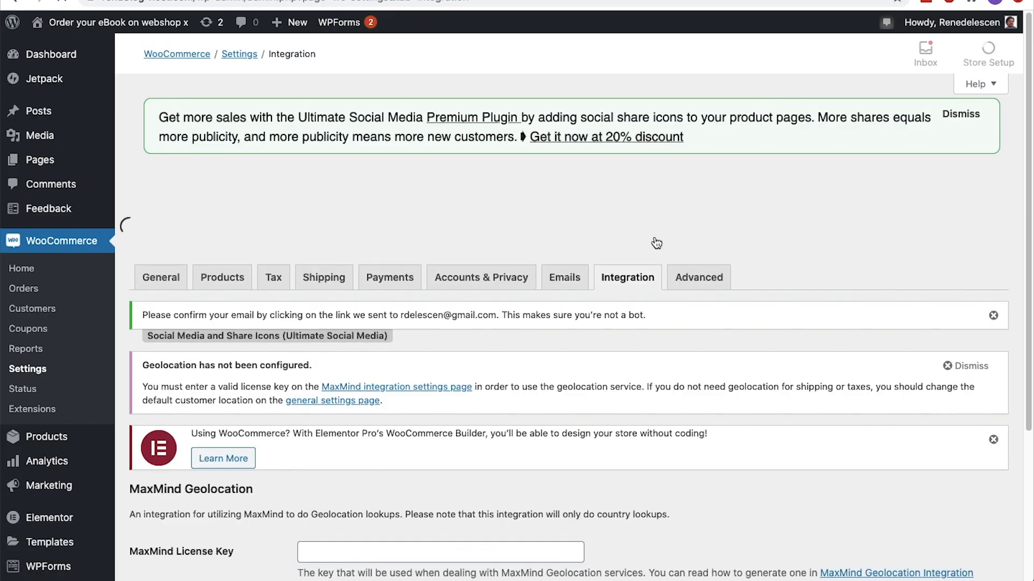
{"action": "scroll", "coordinate": [656, 242], "scroll_direction": "down", "scroll_amount": 4}
{"action": "left_click", "coordinate": [496, 312]}
{"action": "key", "text": "super+v"}
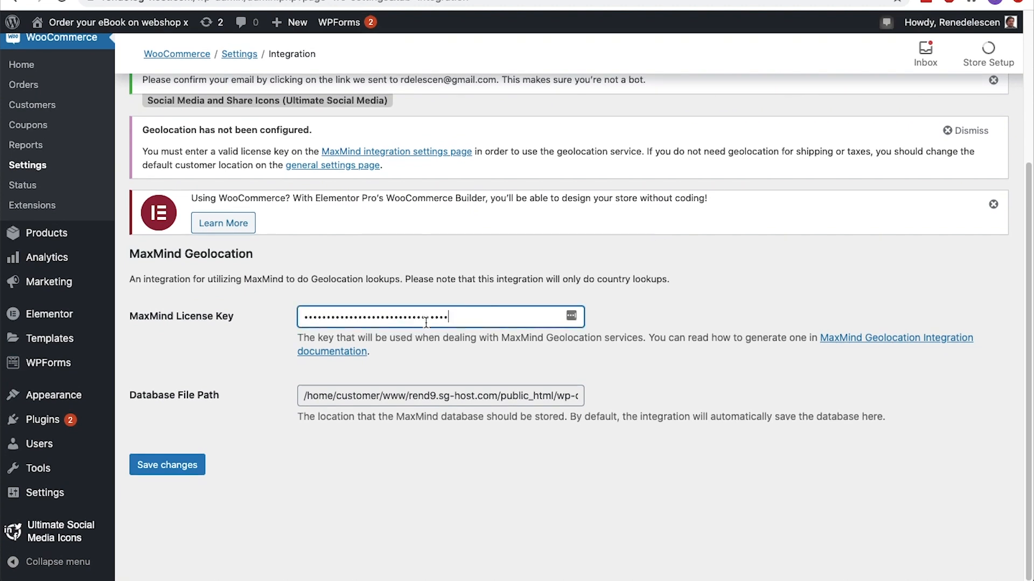
{"action": "left_click", "coordinate": [180, 464]}
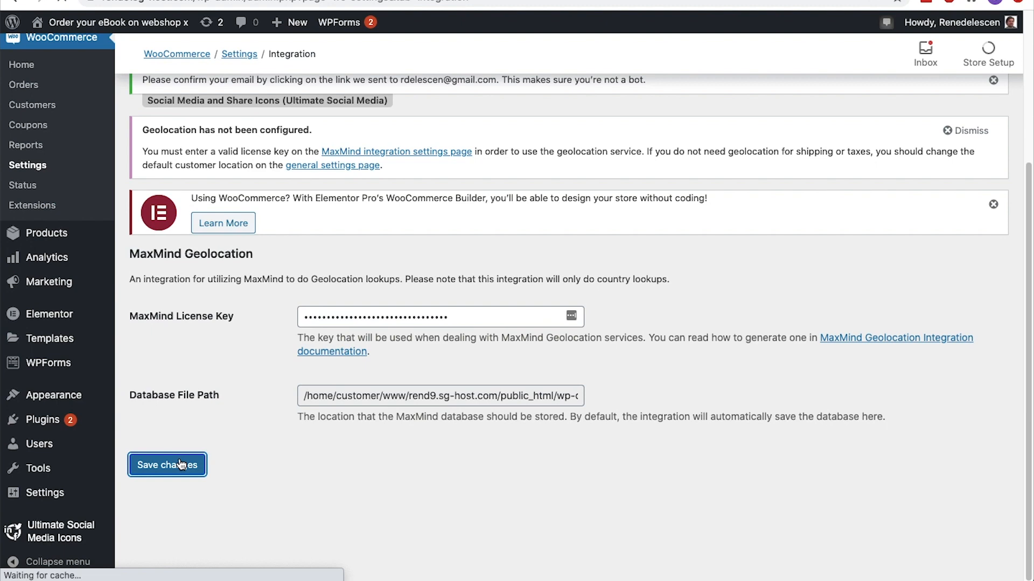
{"action": "scroll", "coordinate": [180, 464], "scroll_direction": "down", "scroll_amount": 4}
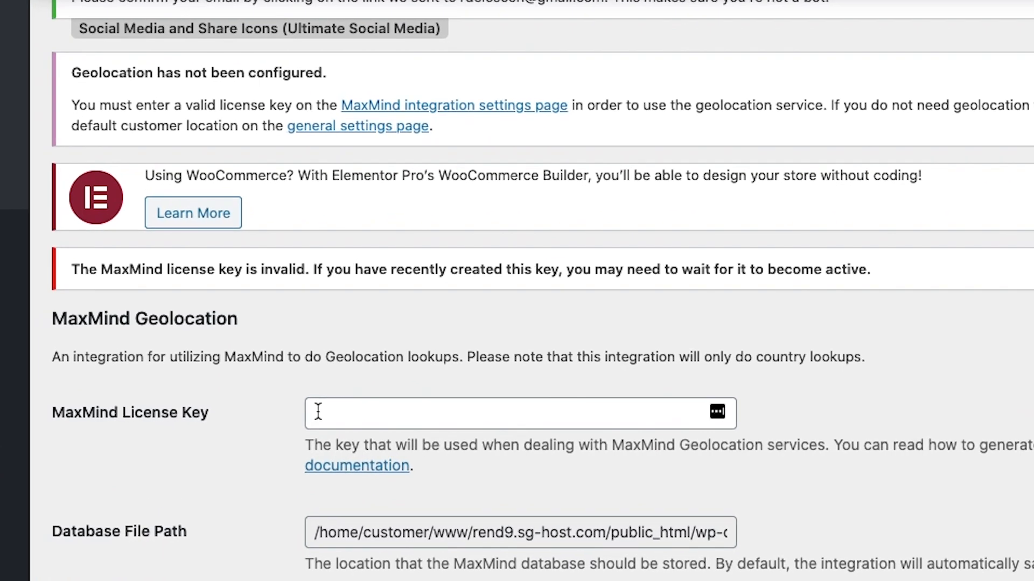
{"action": "left_click", "coordinate": [318, 412]}
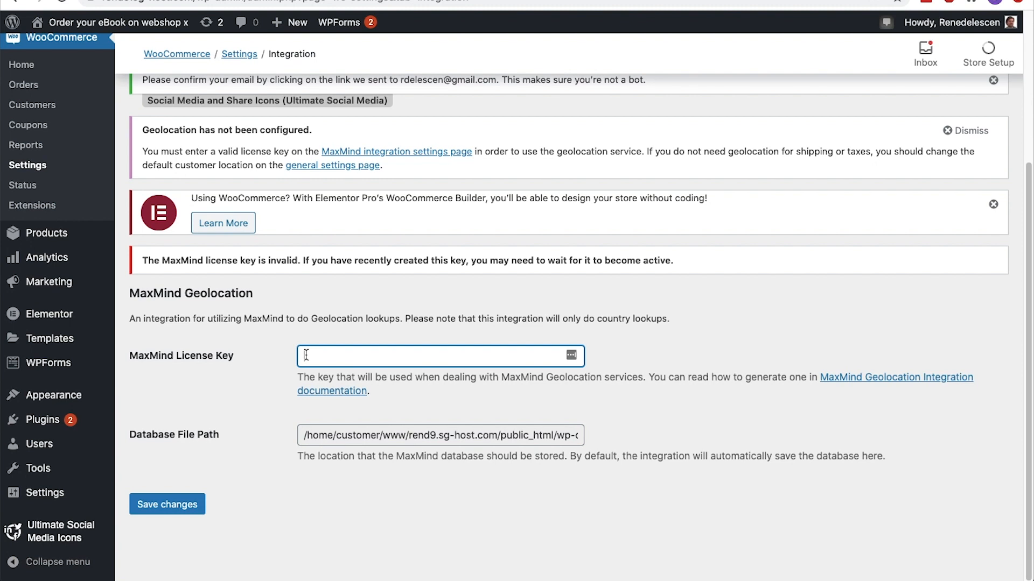
In WooCommerce's product settings, enable redirecting to the cart page after successful addition
{"action": "scroll", "coordinate": [306, 356], "scroll_direction": "up", "scroll_amount": 4}
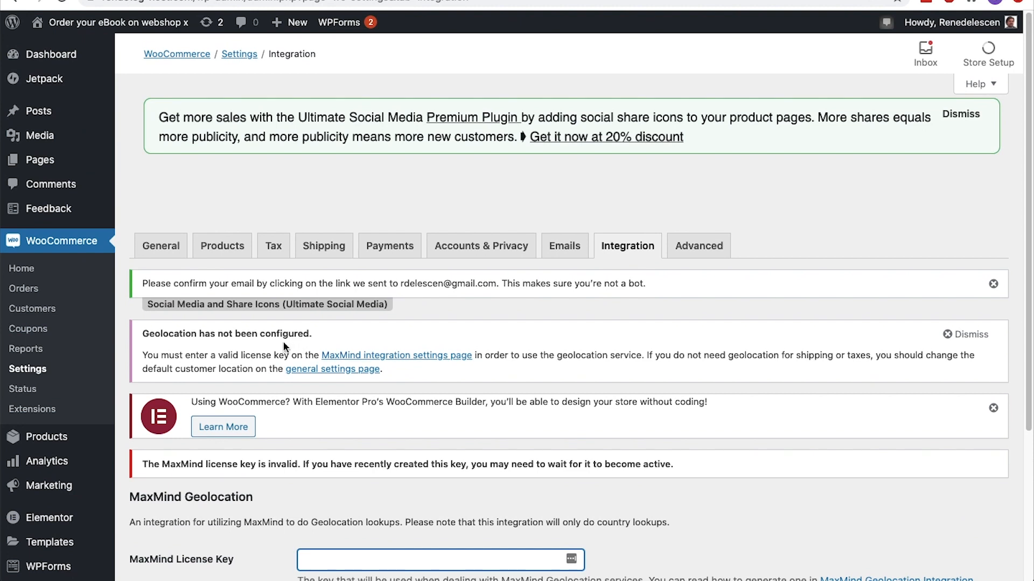
{"action": "left_click", "coordinate": [232, 253]}
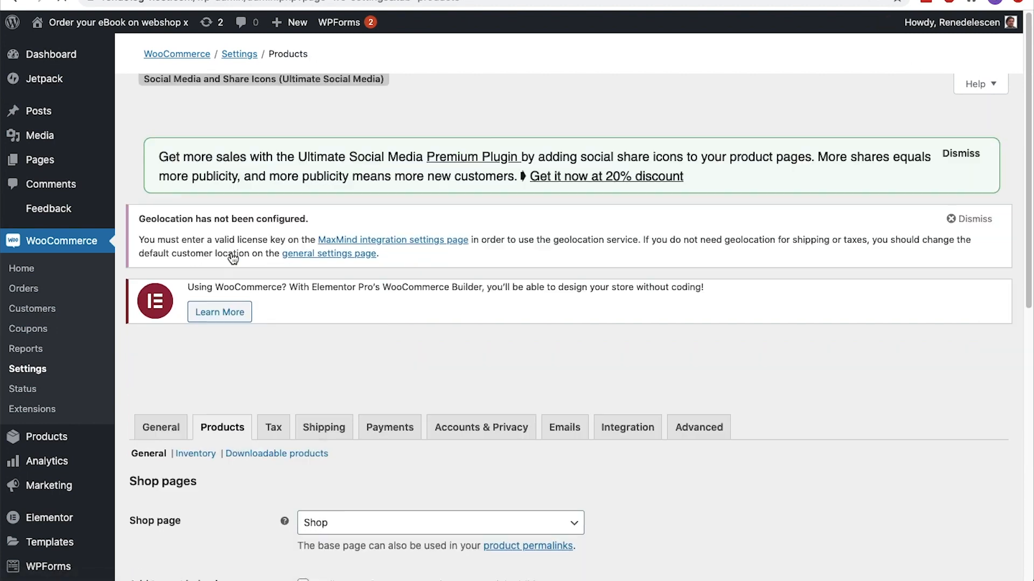
{"action": "scroll", "coordinate": [231, 253], "scroll_direction": "down", "scroll_amount": 5}
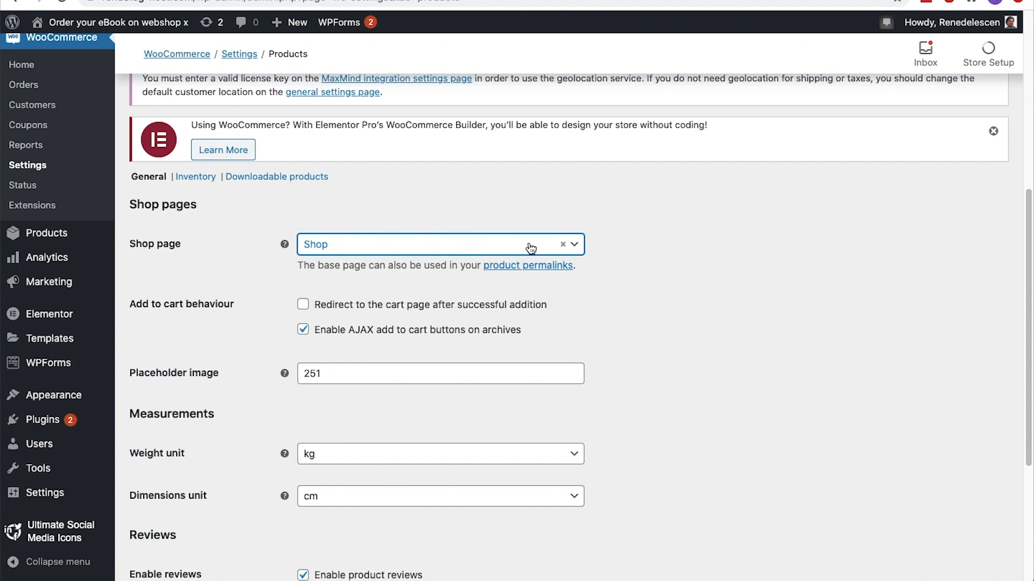
{"action": "left_click", "coordinate": [302, 305]}
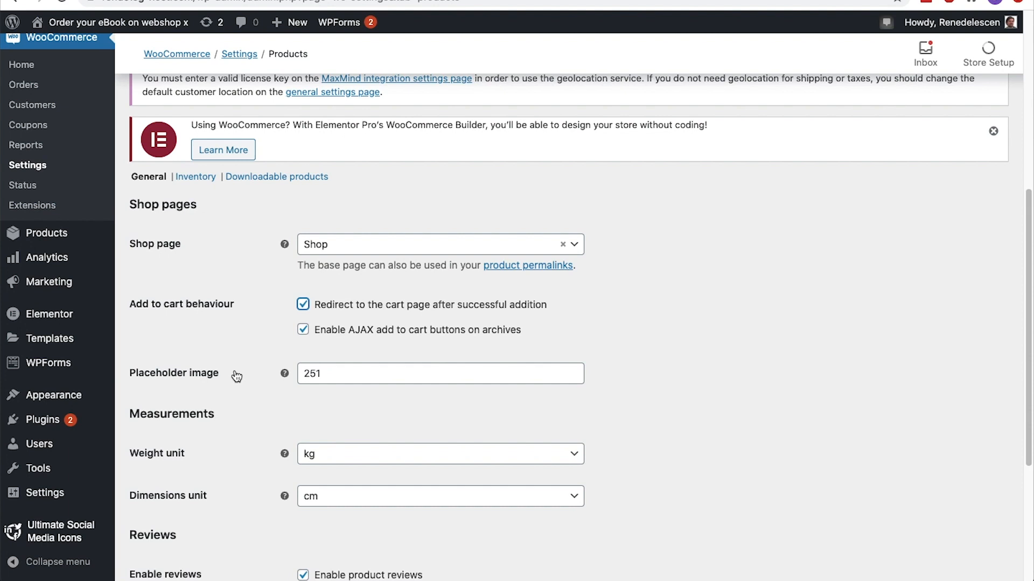
Restrict product reviews to "verified owners" and save the product settings
{"action": "scroll", "coordinate": [237, 375], "scroll_direction": "down", "scroll_amount": 5}
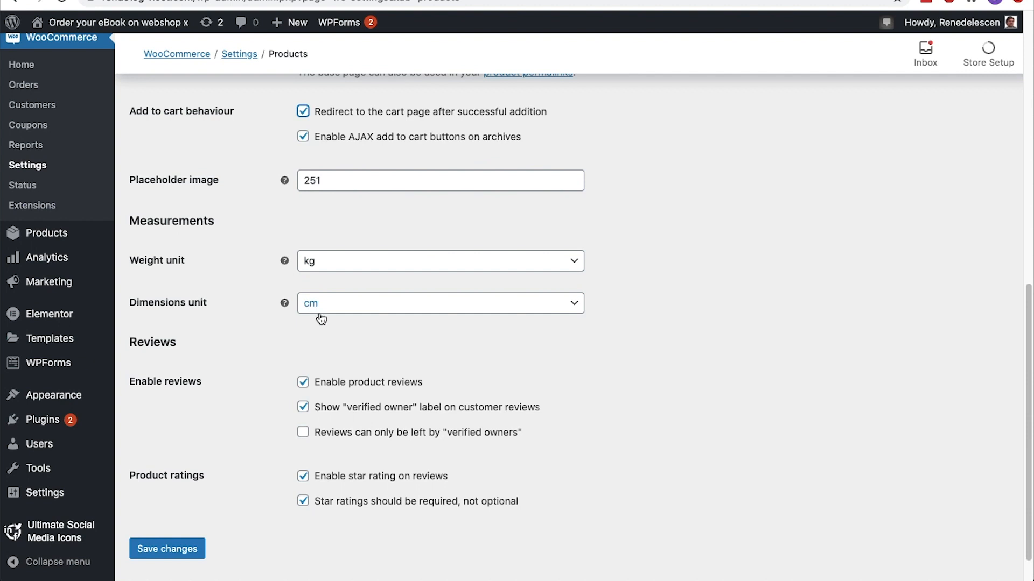
{"action": "scroll", "coordinate": [189, 343], "scroll_direction": "down", "scroll_amount": 1}
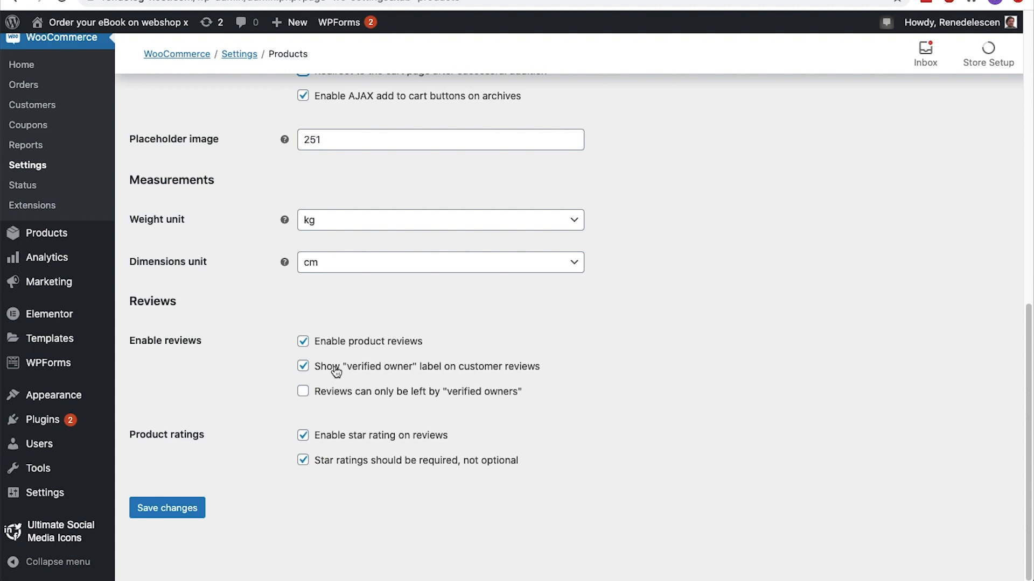
{"action": "left_click", "coordinate": [303, 393]}
{"action": "left_click", "coordinate": [166, 512]}
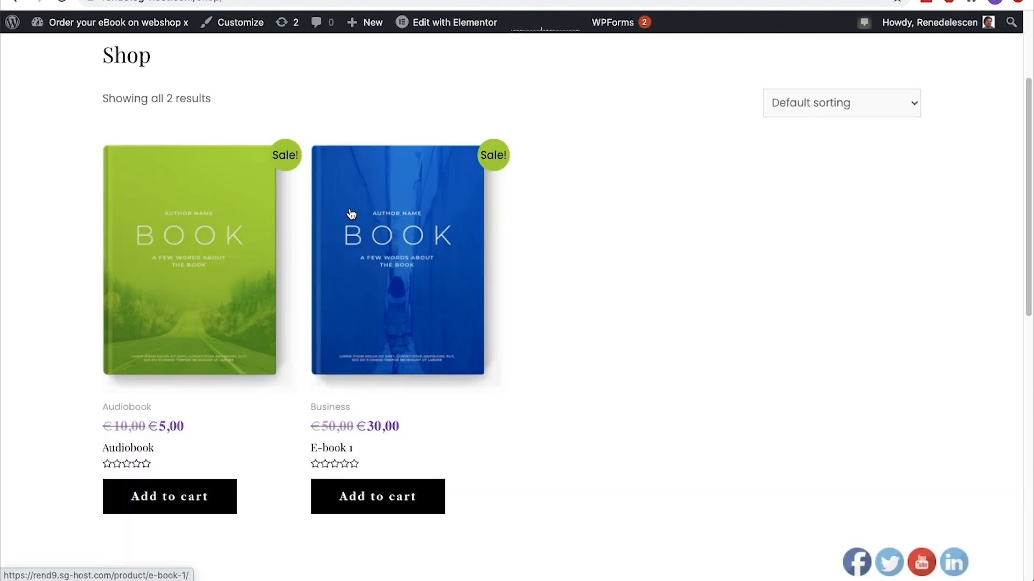
Check the Reviews section on the E-book 1 product page
{"action": "left_click", "coordinate": [350, 218]}
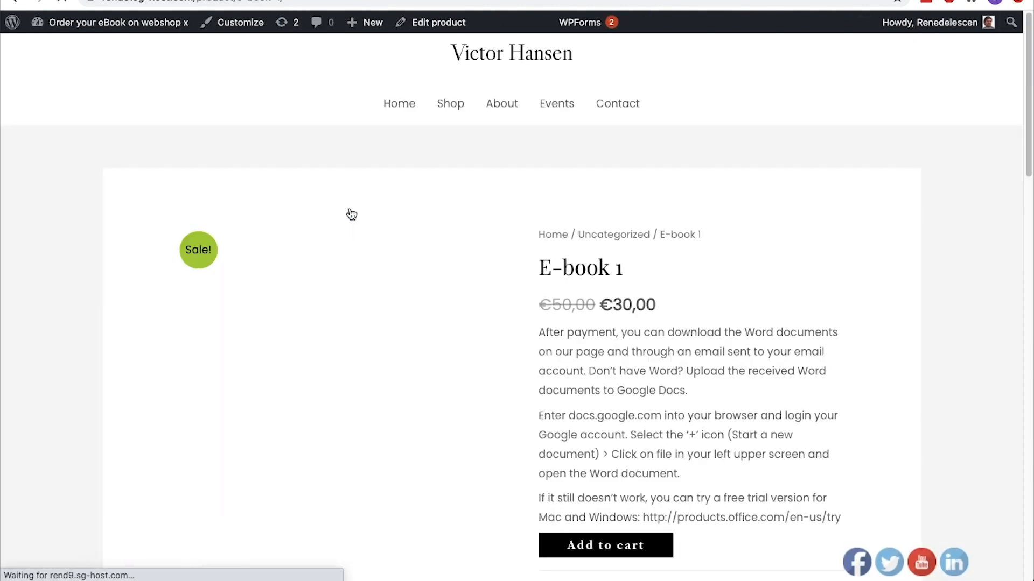
{"action": "scroll", "coordinate": [351, 214], "scroll_direction": "down", "scroll_amount": 5}
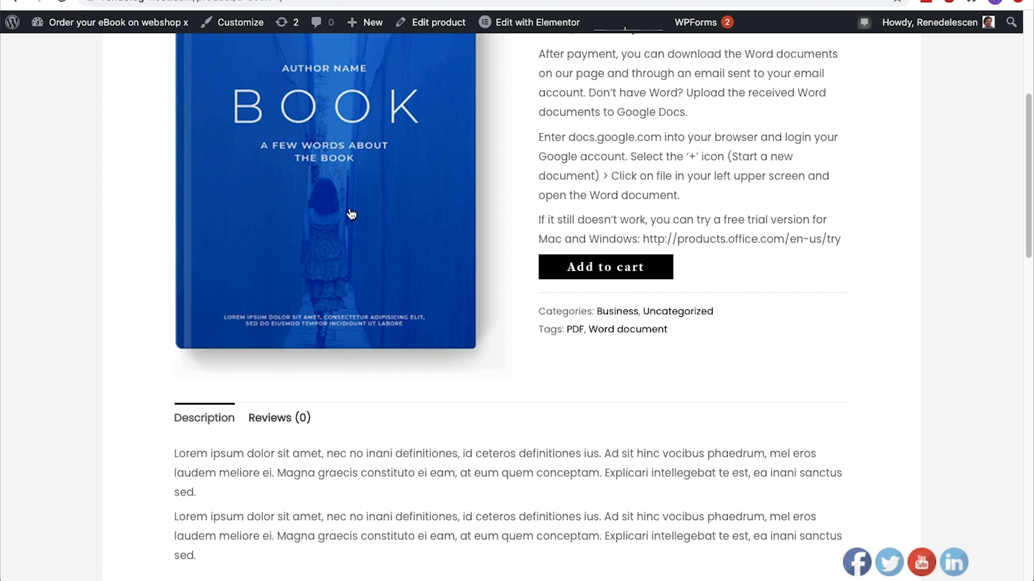
{"action": "scroll", "coordinate": [351, 215], "scroll_direction": "down", "scroll_amount": 4}
{"action": "left_click", "coordinate": [300, 207]}
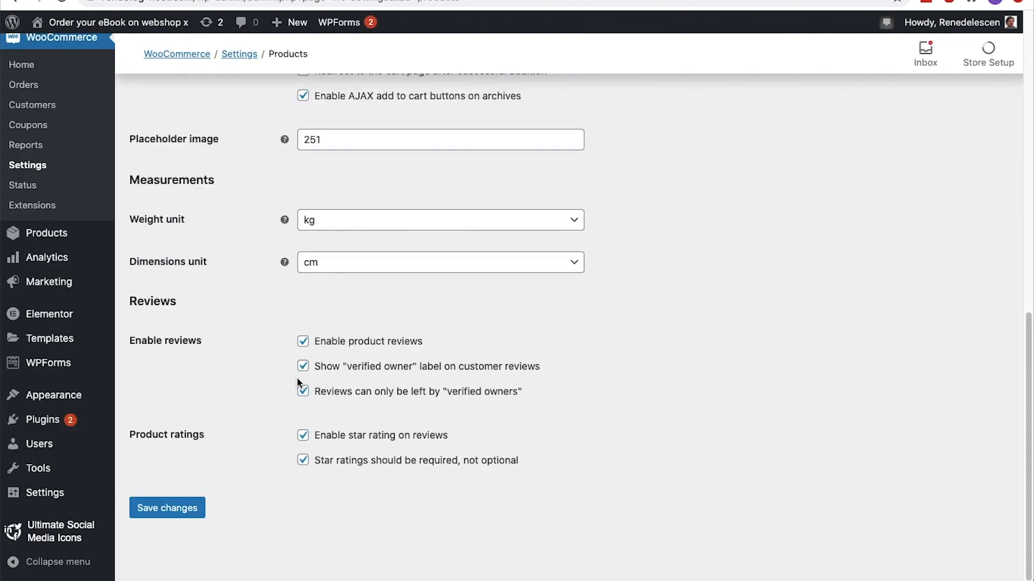
Remove the restriction of reviews to "verified owners" and save the product settings
{"action": "left_click", "coordinate": [302, 391]}
{"action": "left_click", "coordinate": [174, 516]}
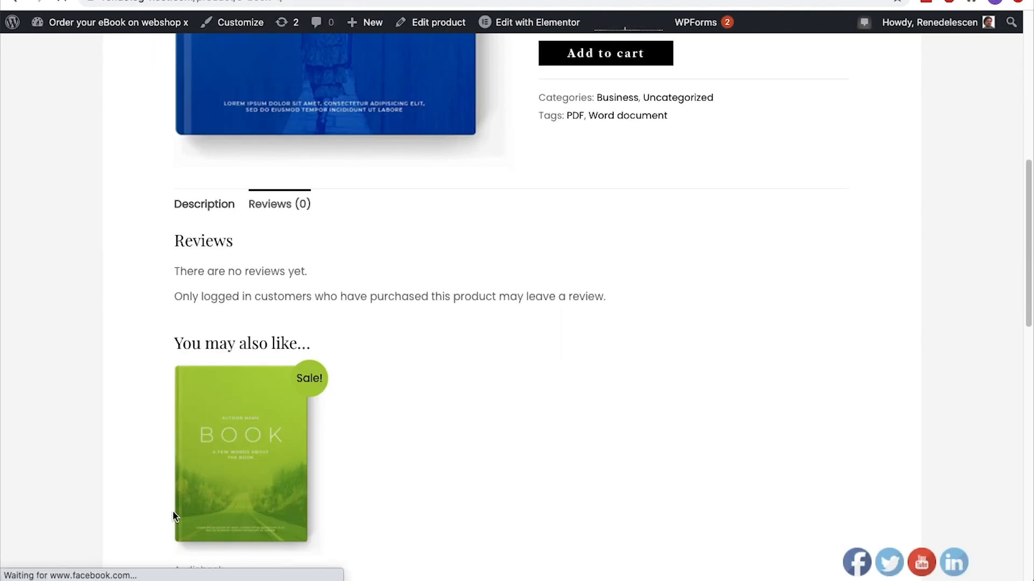
Submit a five-star review for E-book 1 with the text "Mind blowing"
{"action": "left_click", "coordinate": [291, 212]}
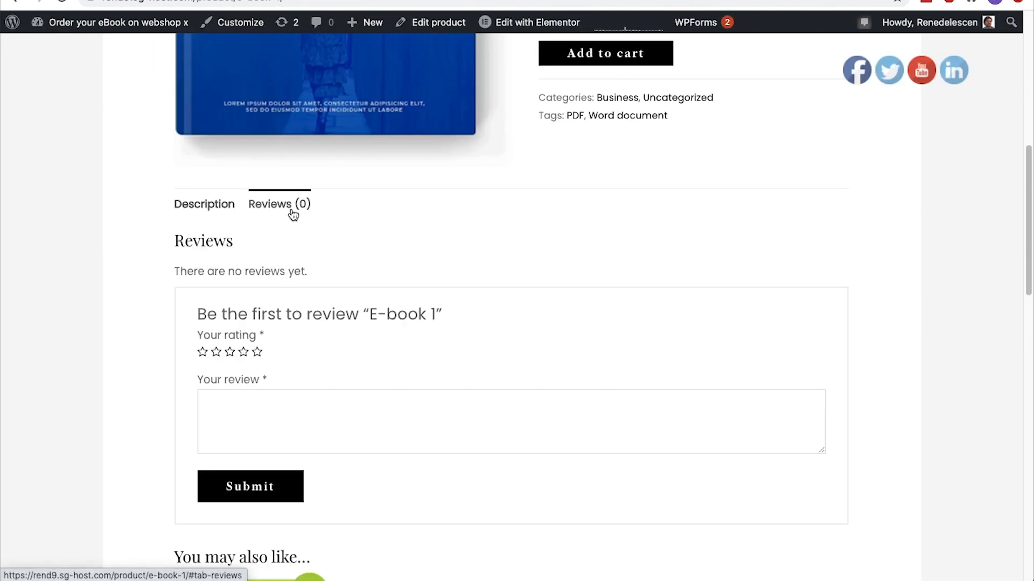
{"action": "left_click", "coordinate": [257, 352]}
{"action": "left_click", "coordinate": [246, 406]}
{"action": "type", "text": "Mind blowing"}
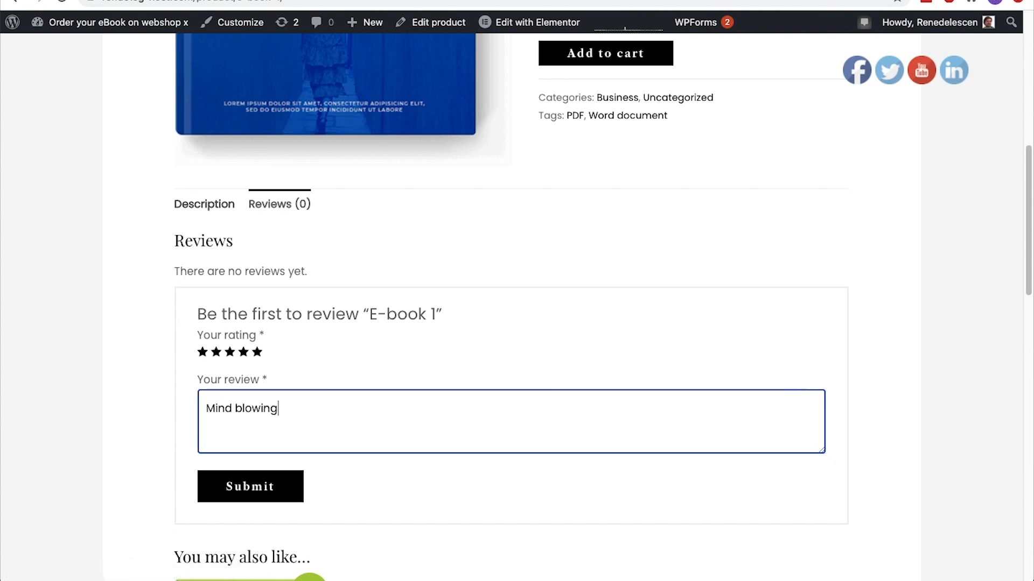
{"action": "left_click", "coordinate": [253, 487]}
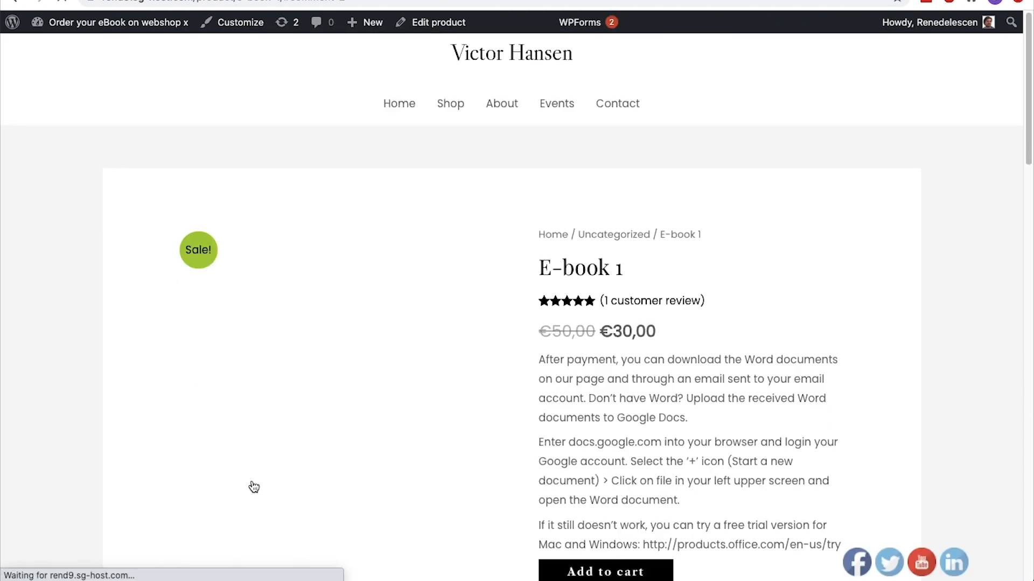
{"action": "scroll", "coordinate": [253, 486], "scroll_direction": "up", "scroll_amount": 5}
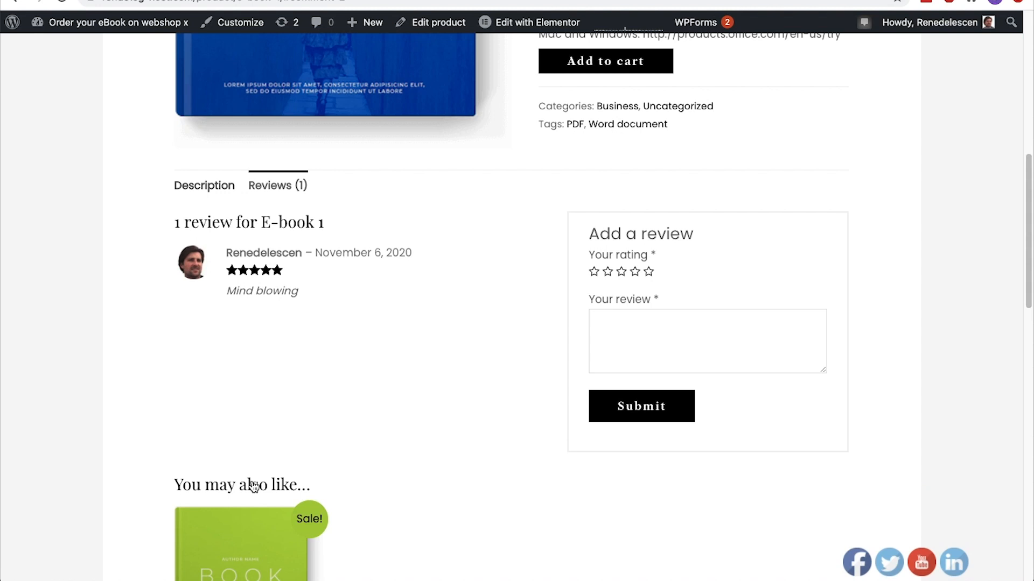
Look up the "Mind blowing" review among the site's comments and open its reply form
{"action": "left_click", "coordinate": [139, 36]}
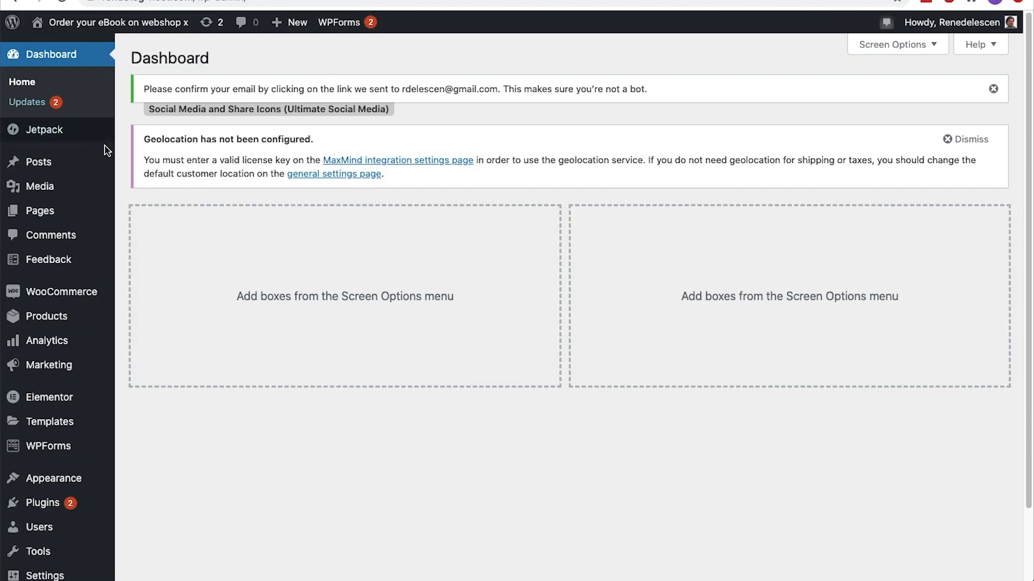
{"action": "left_click", "coordinate": [85, 246]}
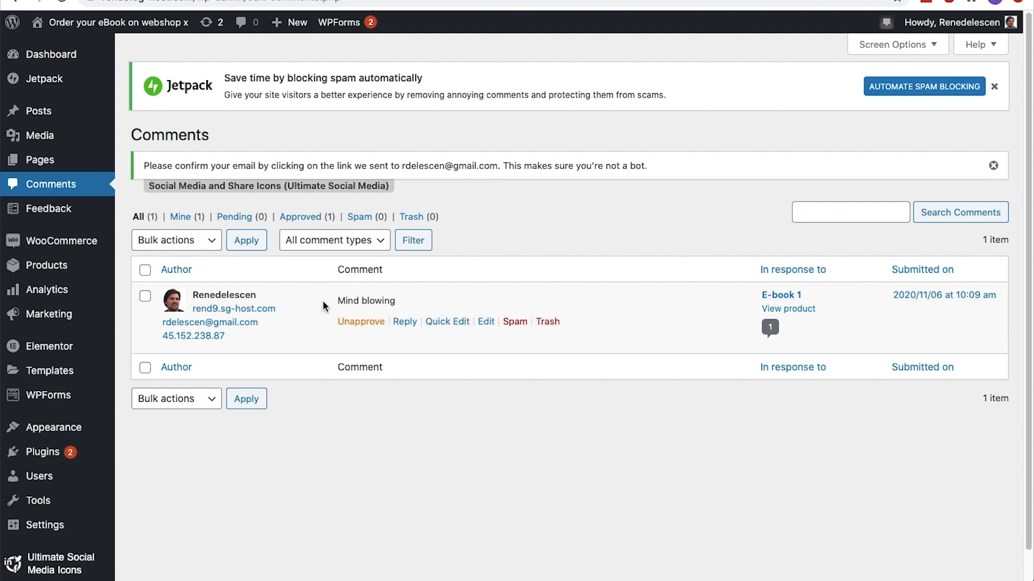
{"action": "left_click", "coordinate": [341, 323]}
{"action": "left_click", "coordinate": [340, 323]}
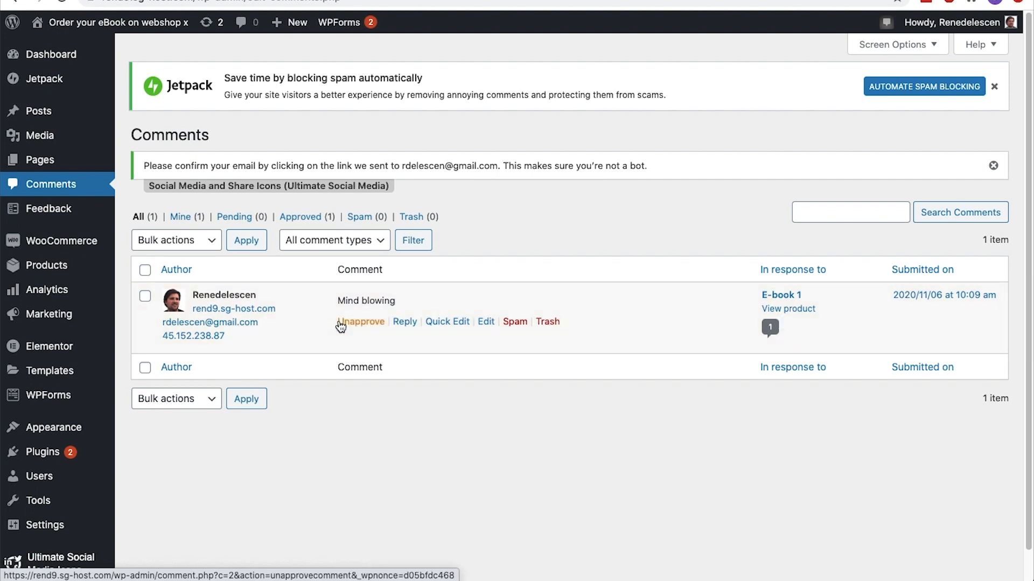
{"action": "left_click", "coordinate": [405, 323]}
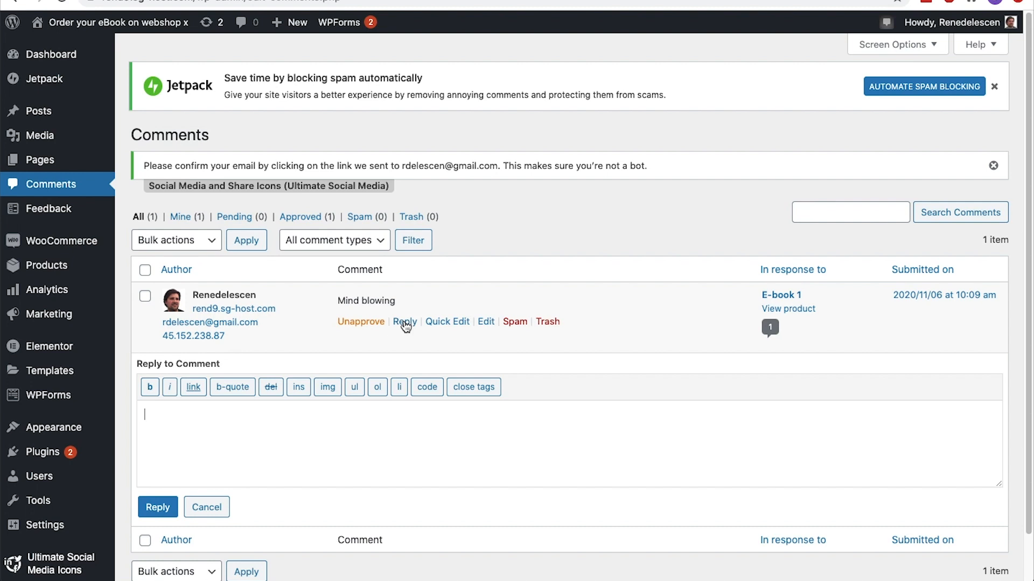
Turn off stock management in WooCommerce's product inventory settings
{"action": "mouse_move", "coordinate": [86, 241]}
{"action": "left_click", "coordinate": [139, 345]}
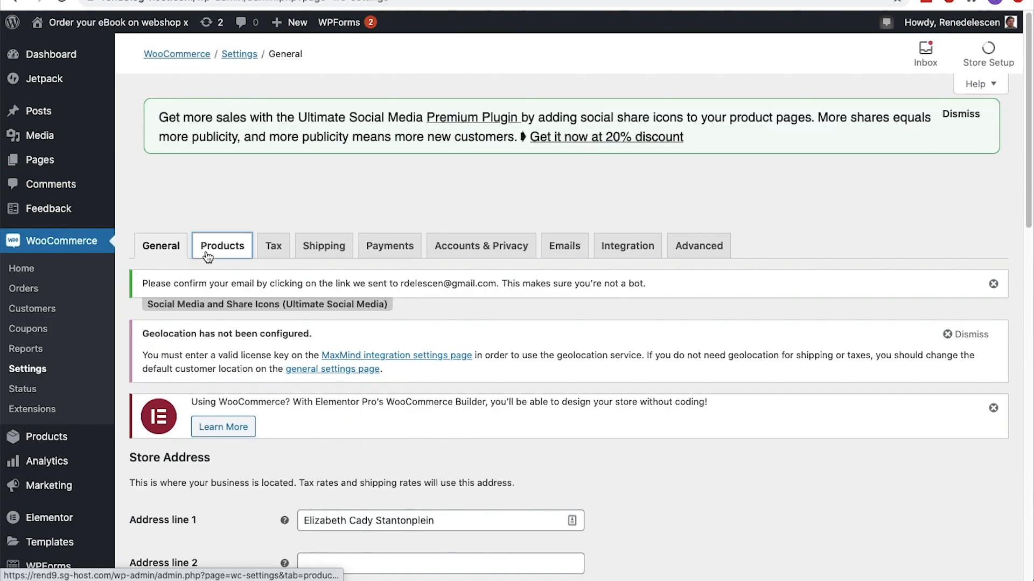
{"action": "left_click", "coordinate": [209, 252]}
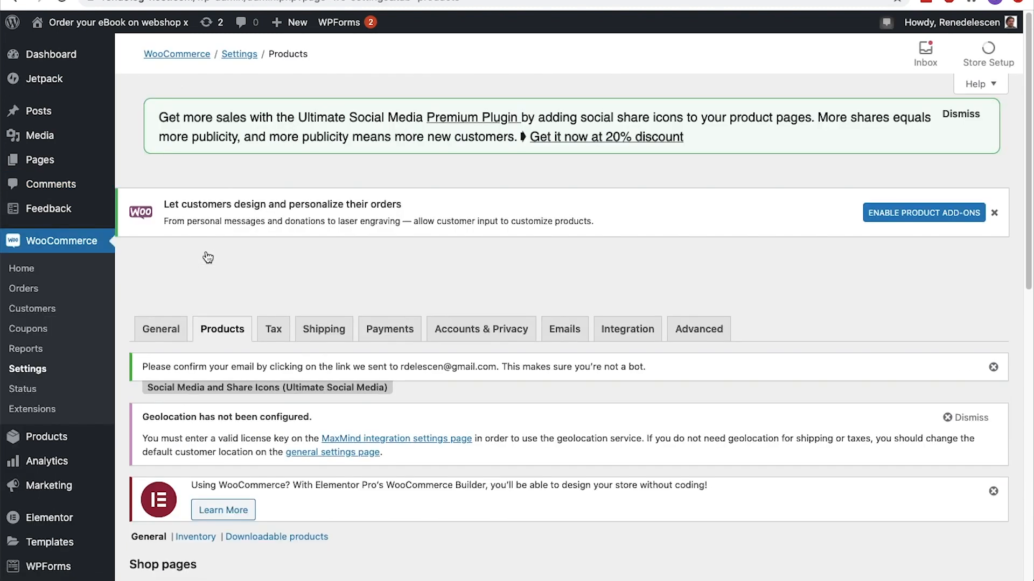
{"action": "scroll", "coordinate": [208, 257], "scroll_direction": "down", "scroll_amount": 5}
{"action": "left_click", "coordinate": [206, 251]}
{"action": "scroll", "coordinate": [208, 257], "scroll_direction": "down", "scroll_amount": 7}
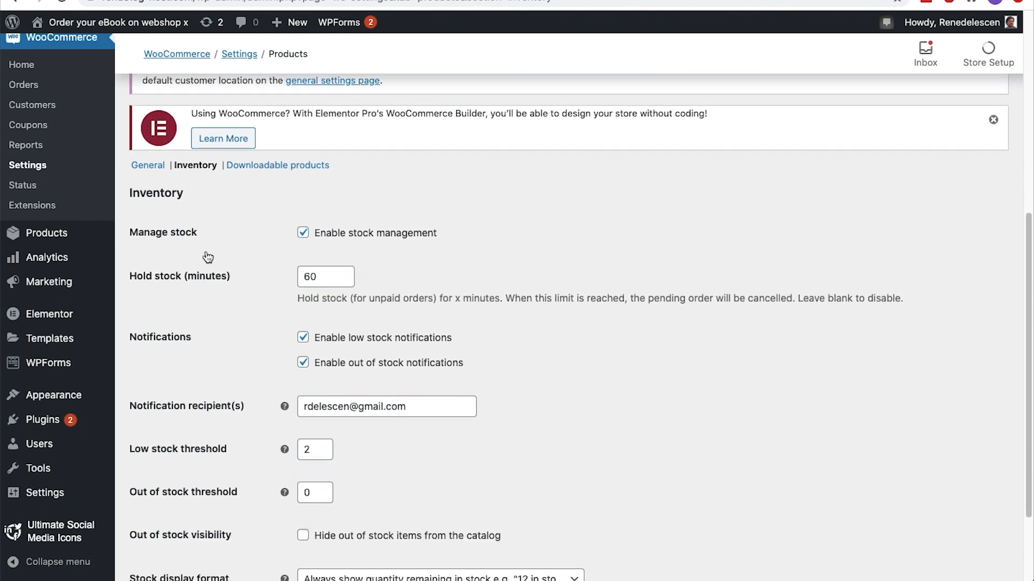
{"action": "left_click", "coordinate": [305, 237]}
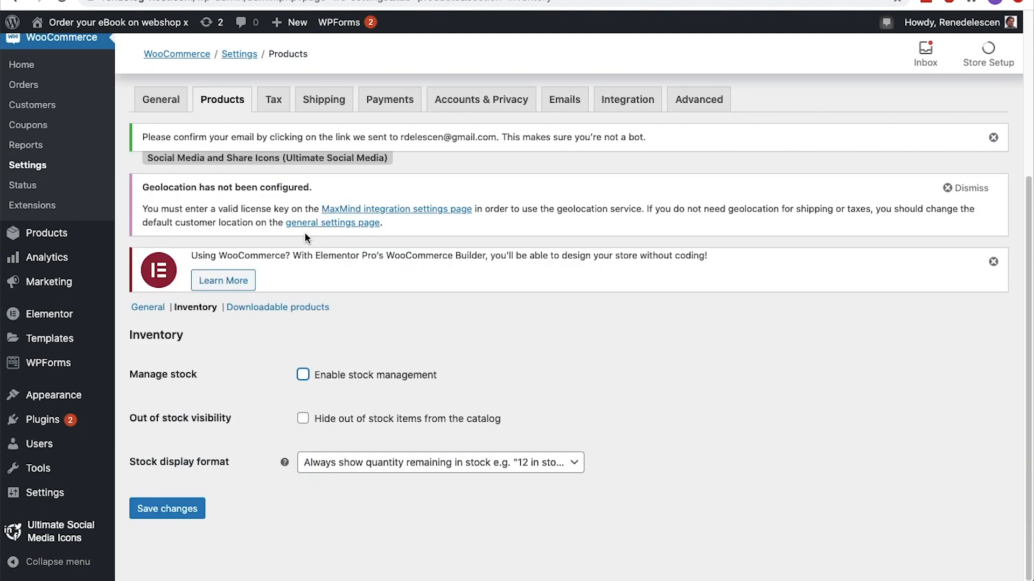
Hide out of stock items from the catalog, set the stock display format to "Never show quantity remaining in stock", and save the inventory settings
{"action": "left_click", "coordinate": [304, 423]}
{"action": "left_click", "coordinate": [414, 468]}
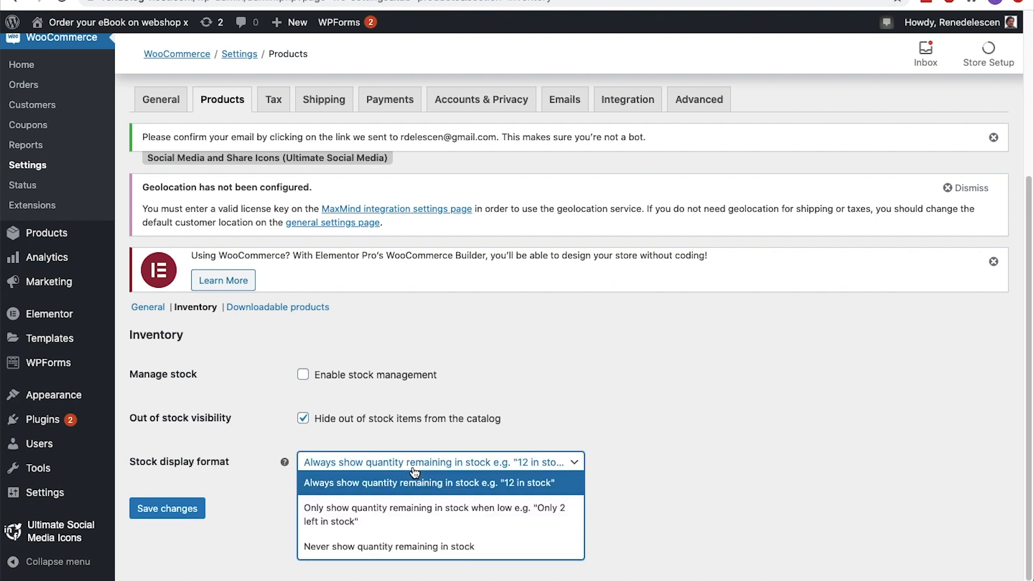
{"action": "left_click", "coordinate": [401, 545]}
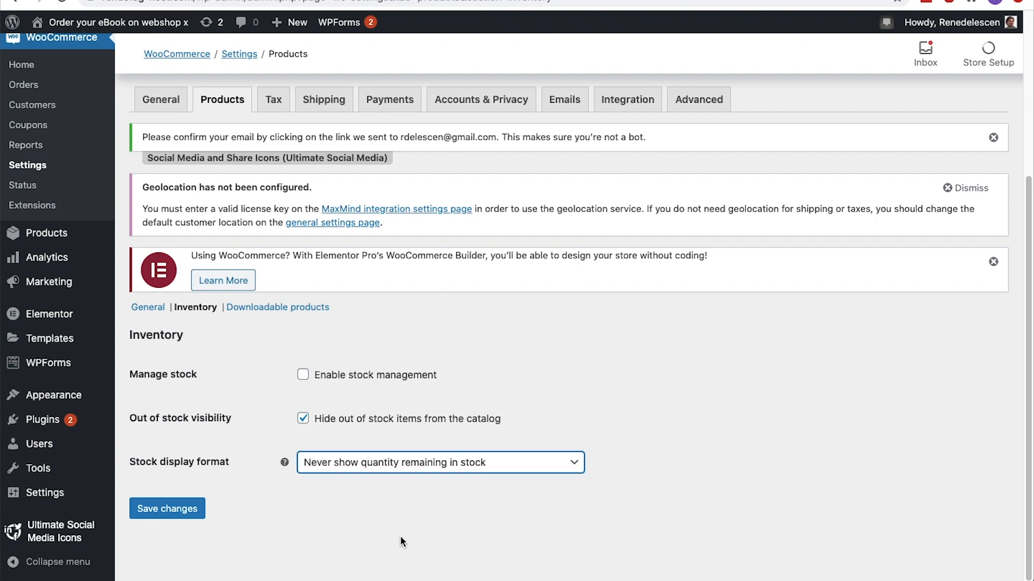
{"action": "left_click", "coordinate": [401, 538]}
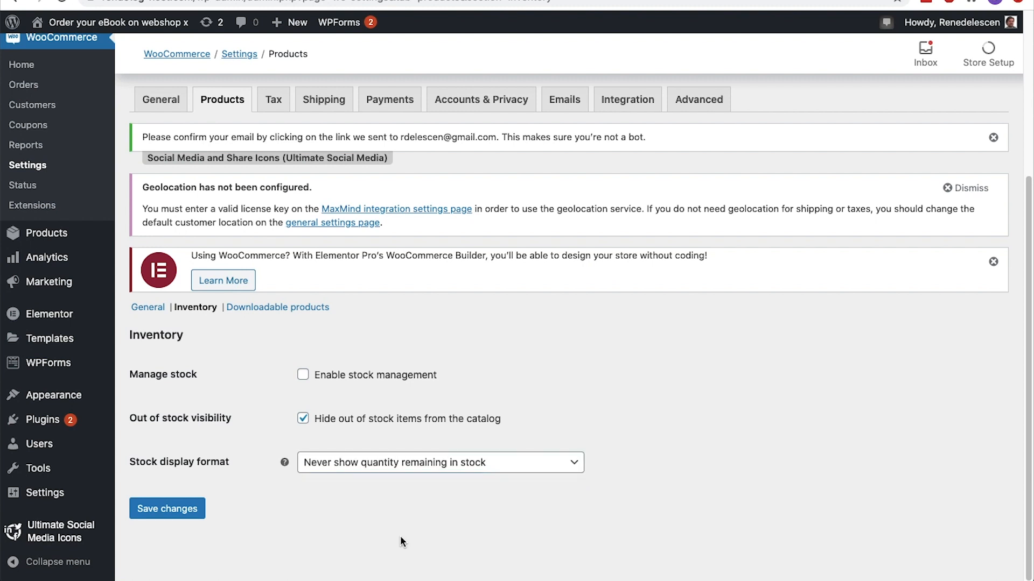
{"action": "left_click", "coordinate": [185, 507]}
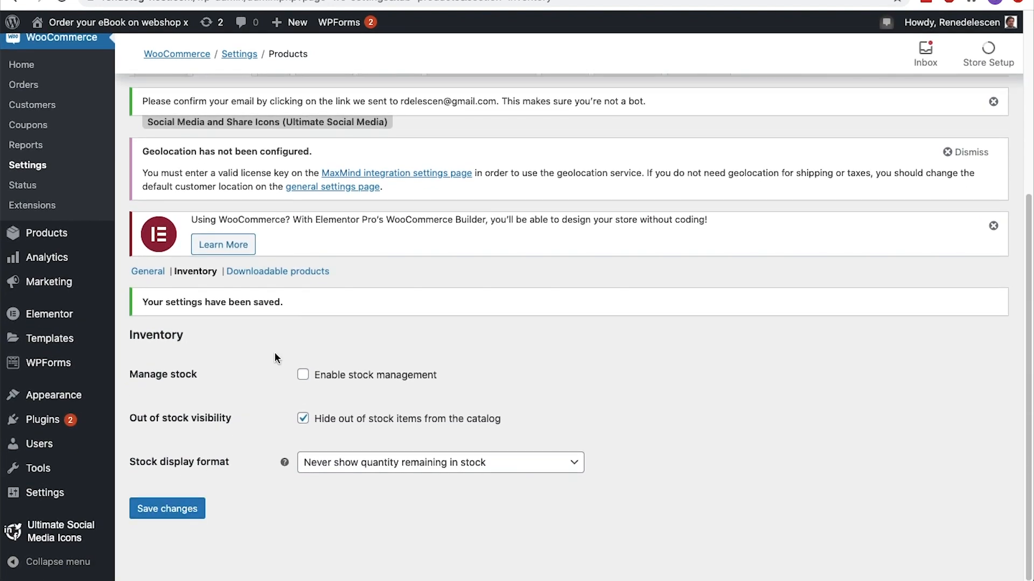
Keep "Force downloads" as the file download method for downloadable products and save those settings
{"action": "left_click", "coordinate": [316, 271]}
{"action": "scroll", "coordinate": [318, 275], "scroll_direction": "down", "scroll_amount": 6}
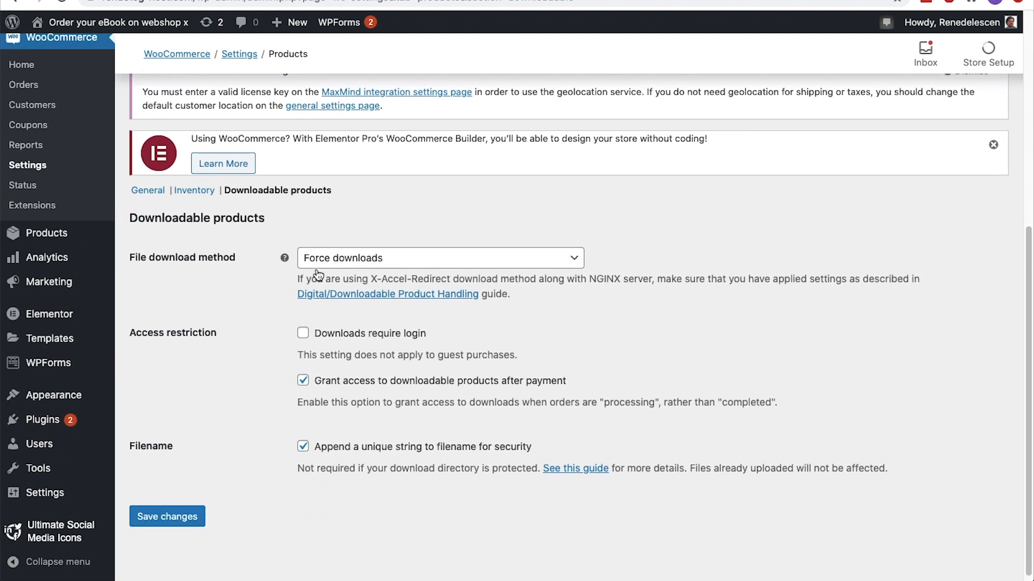
{"action": "left_click", "coordinate": [382, 262]}
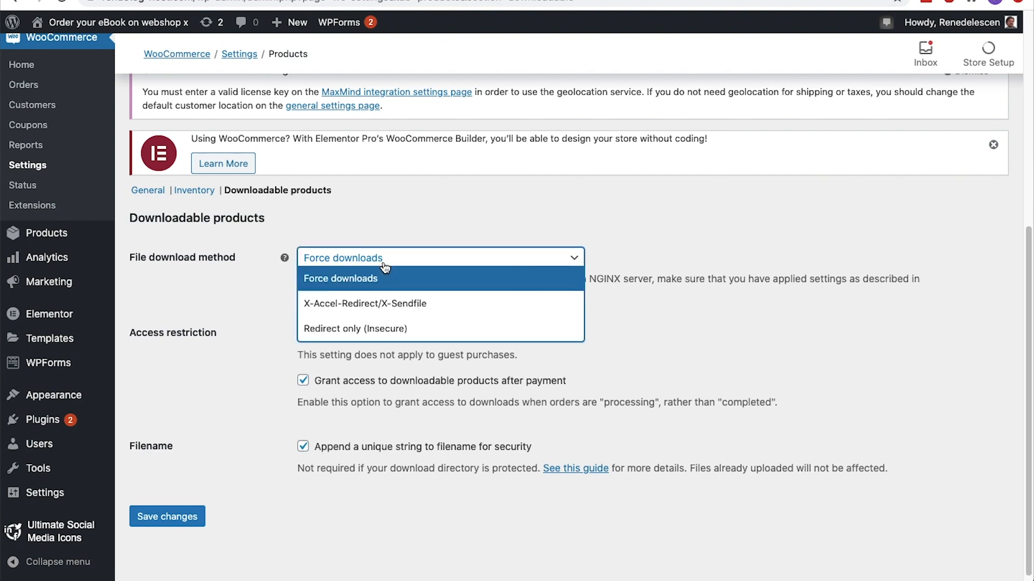
{"action": "left_click", "coordinate": [384, 264]}
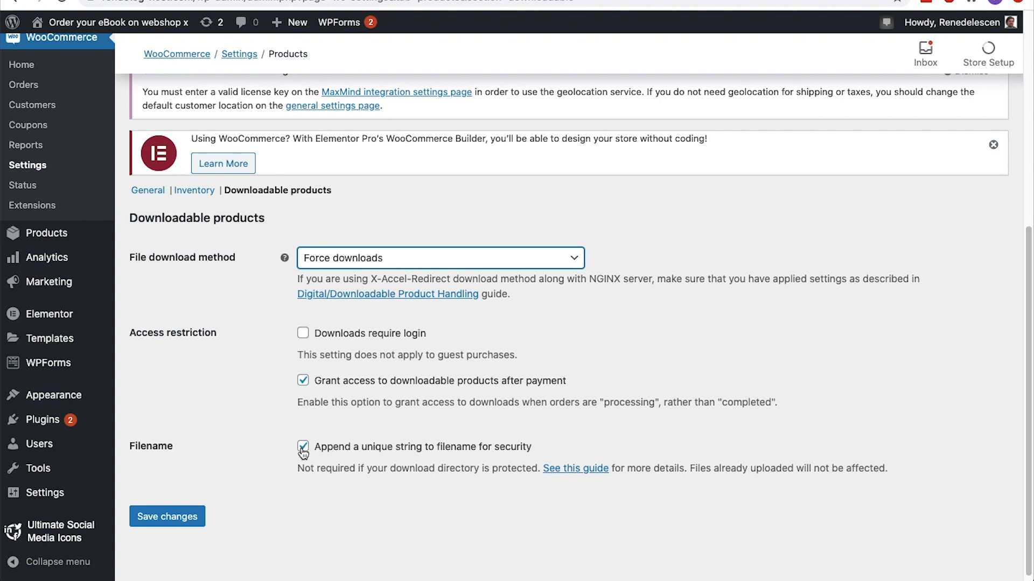
{"action": "left_click", "coordinate": [181, 514]}
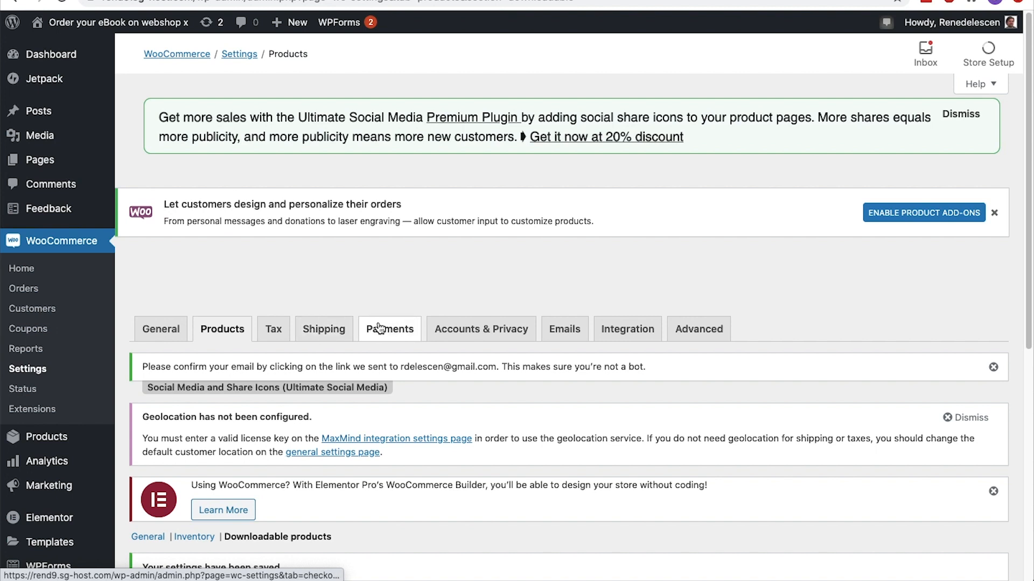
Open WooCommerce's Accounts & Privacy settings and dismiss the admin notices and promotional banner above them
{"action": "left_click", "coordinate": [454, 331]}
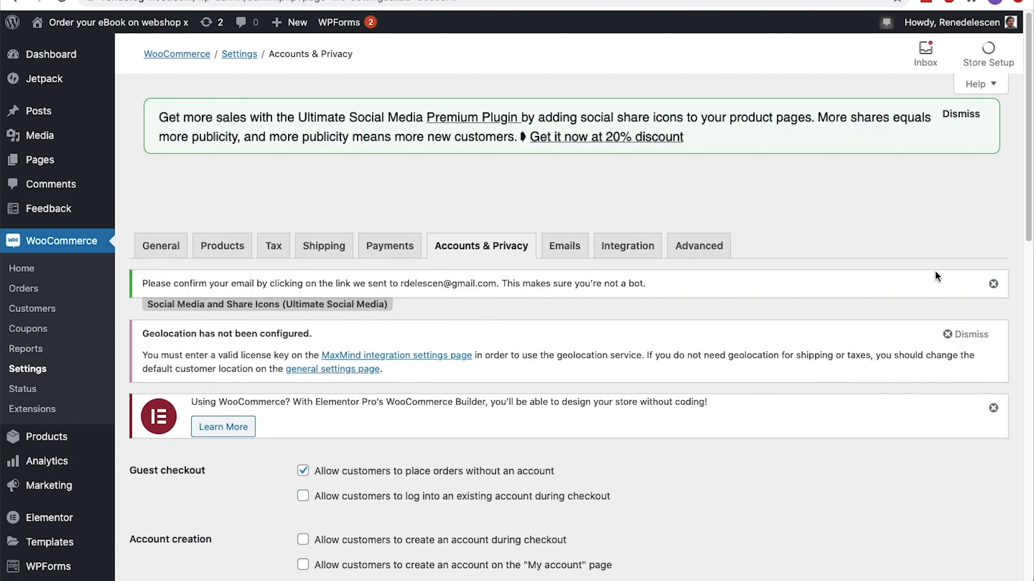
{"action": "left_click", "coordinate": [993, 283]}
{"action": "left_click", "coordinate": [989, 271]}
{"action": "left_click", "coordinate": [993, 285]}
{"action": "left_click", "coordinate": [962, 118]}
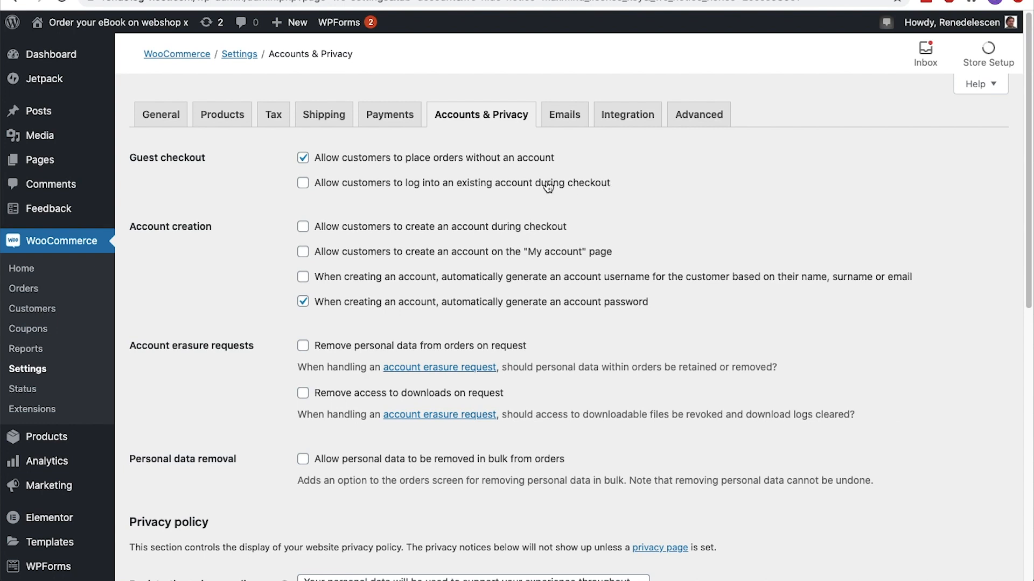
Allow customers to log into an existing account and to create an account during checkout, and save the settings
{"action": "left_click", "coordinate": [304, 183]}
{"action": "scroll", "coordinate": [304, 185], "scroll_direction": "down", "scroll_amount": 2}
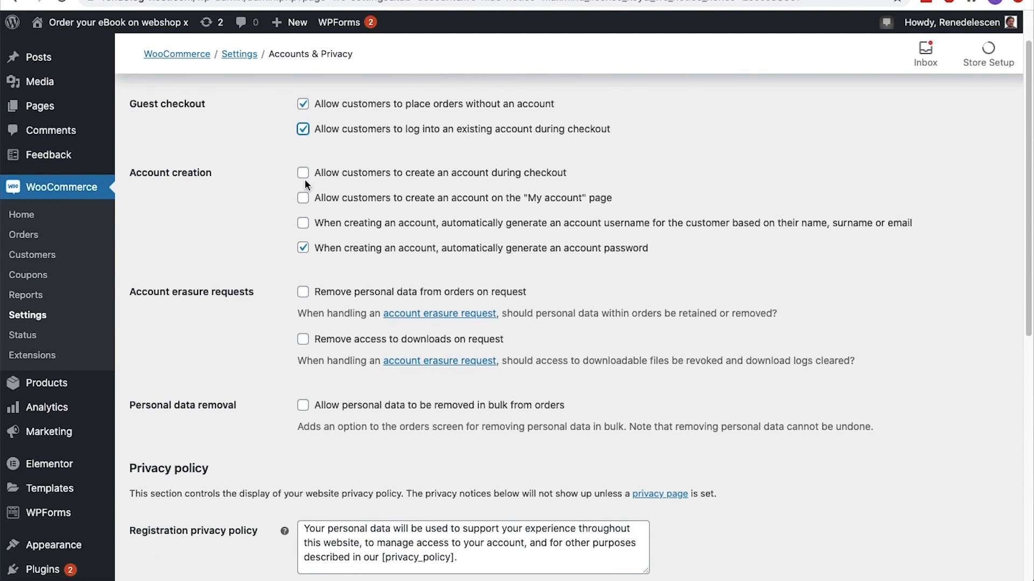
{"action": "left_click", "coordinate": [303, 178]}
{"action": "scroll", "coordinate": [305, 182], "scroll_direction": "down", "scroll_amount": 10}
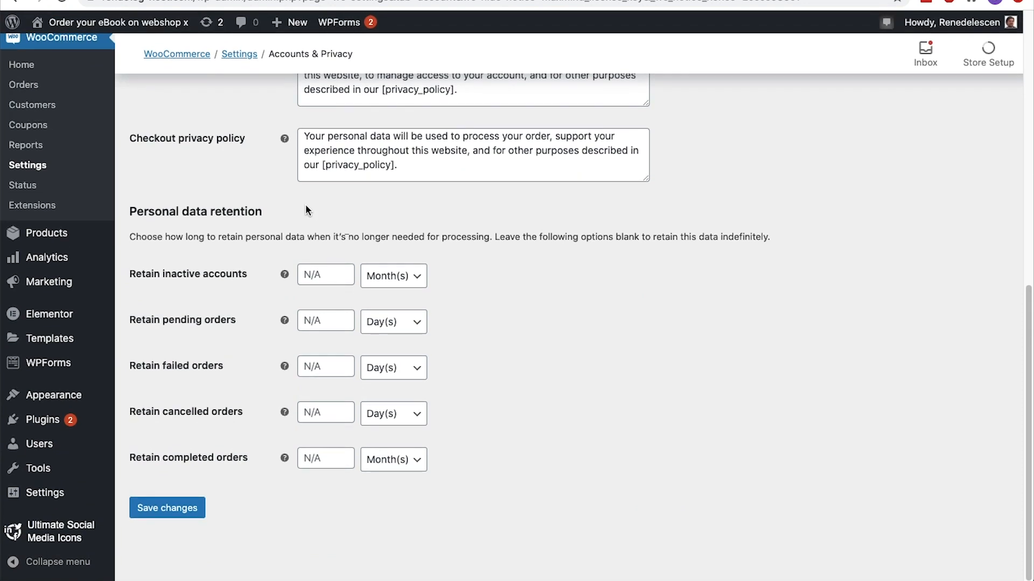
{"action": "left_click", "coordinate": [171, 510]}
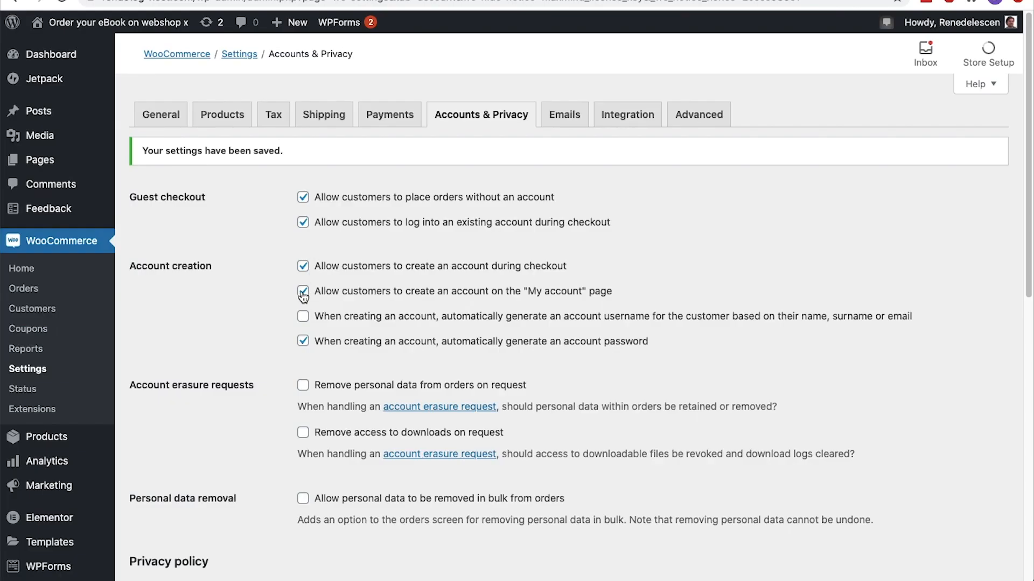
Enable automatic account username generation and both account erasure request options, and save the Accounts & Privacy settings
{"action": "left_click", "coordinate": [302, 293]}
{"action": "left_click", "coordinate": [303, 317]}
{"action": "scroll", "coordinate": [301, 323], "scroll_direction": "down", "scroll_amount": 5}
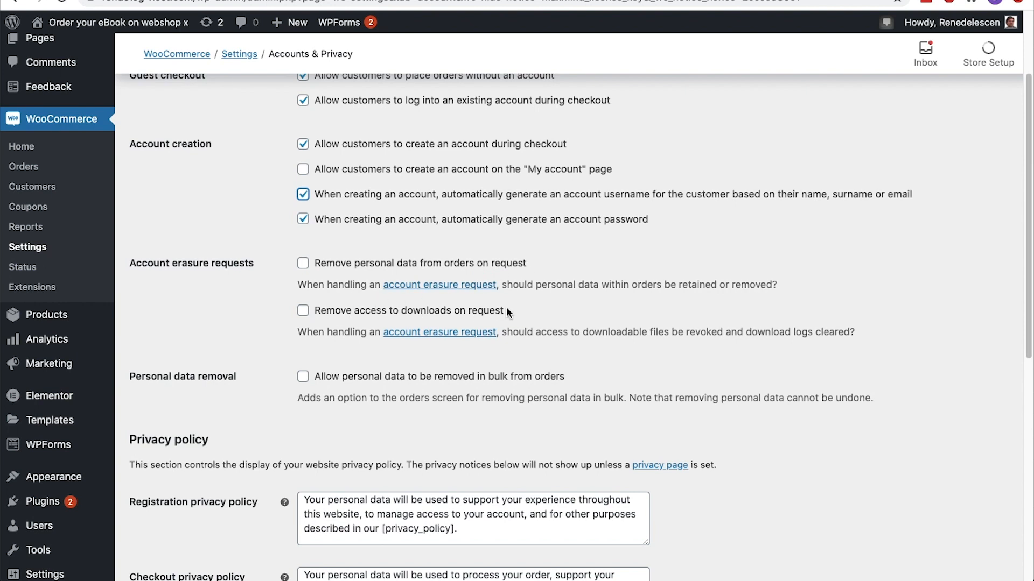
{"action": "left_click", "coordinate": [303, 263]}
{"action": "left_click", "coordinate": [303, 311]}
{"action": "scroll", "coordinate": [303, 311], "scroll_direction": "down", "scroll_amount": 3}
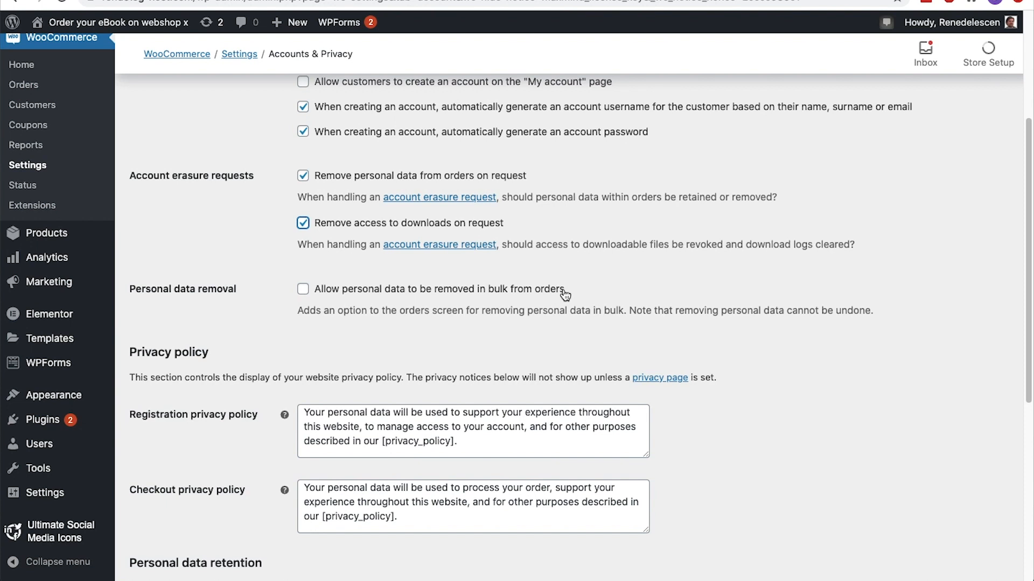
{"action": "scroll", "coordinate": [565, 295], "scroll_direction": "down", "scroll_amount": 1}
{"action": "scroll", "coordinate": [565, 295], "scroll_direction": "down", "scroll_amount": 2}
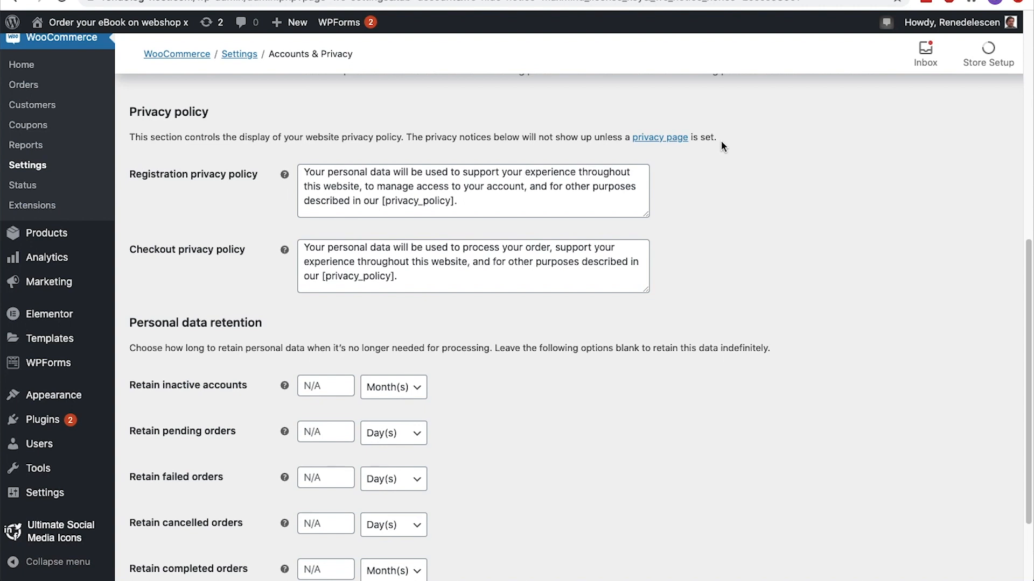
{"action": "scroll", "coordinate": [722, 146], "scroll_direction": "down", "scroll_amount": 3}
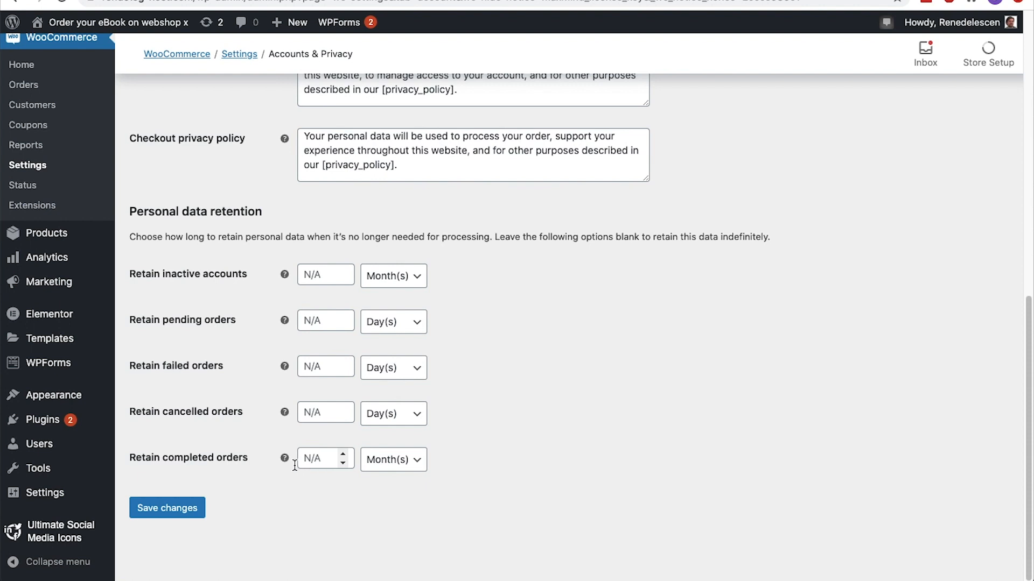
{"action": "left_click", "coordinate": [187, 508]}
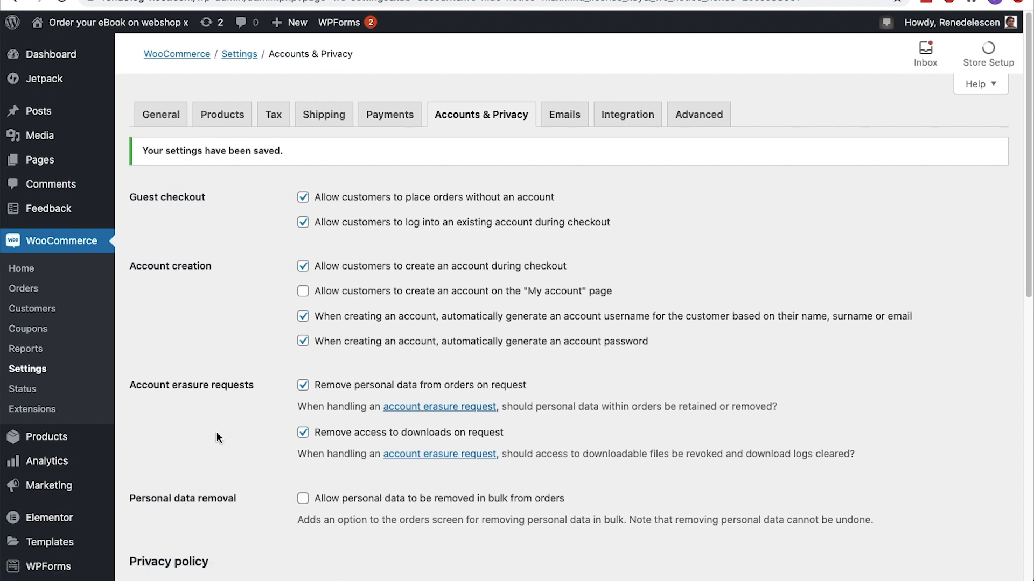
Set the heading of the Completed order email notification to "Thanks for shopping at Digital Store X"
{"action": "left_click", "coordinate": [578, 129]}
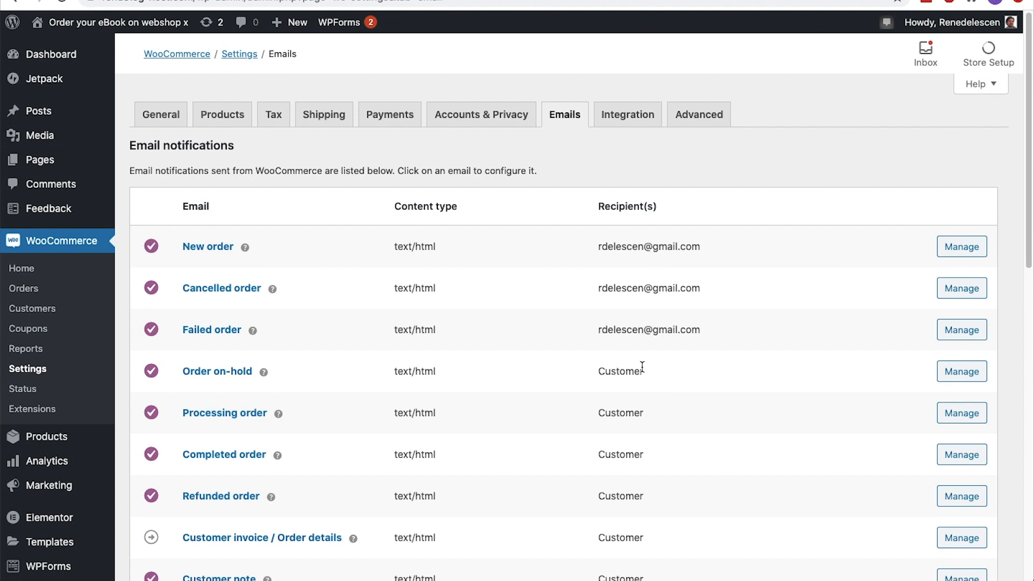
{"action": "scroll", "coordinate": [641, 367], "scroll_direction": "down", "scroll_amount": 3}
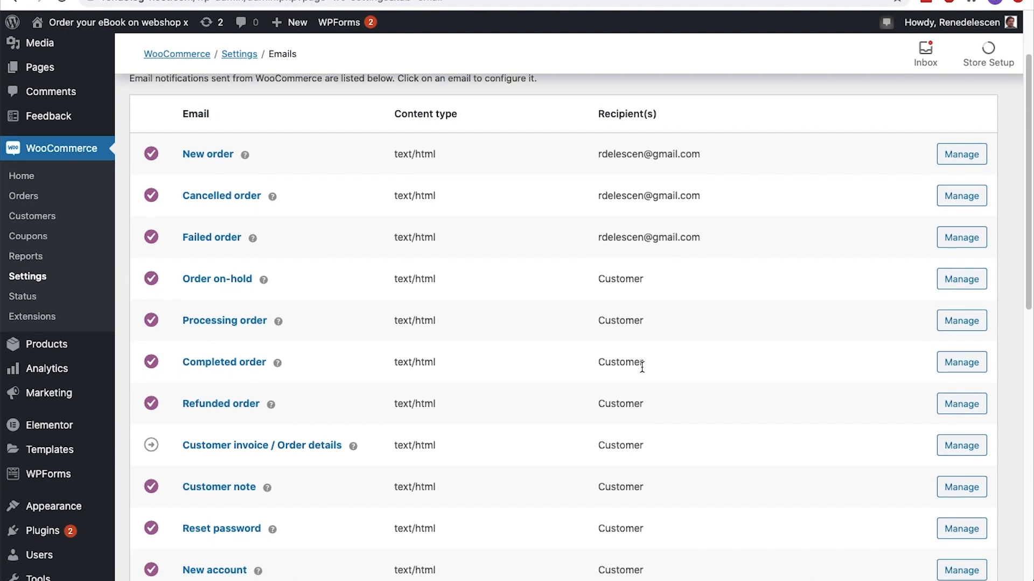
{"action": "left_click", "coordinate": [949, 363]}
{"action": "left_click", "coordinate": [531, 298]}
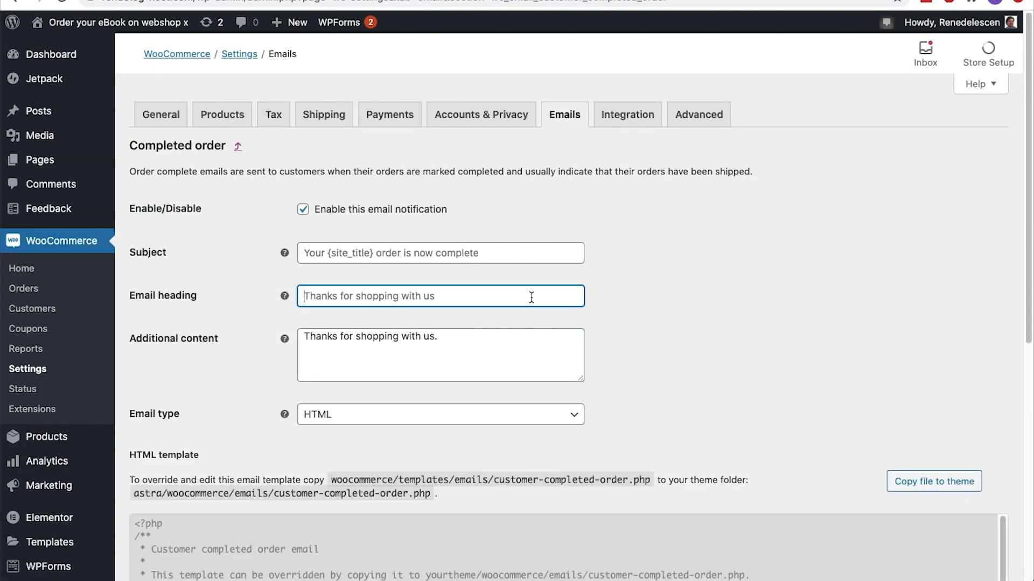
{"action": "type", "text": "T"}
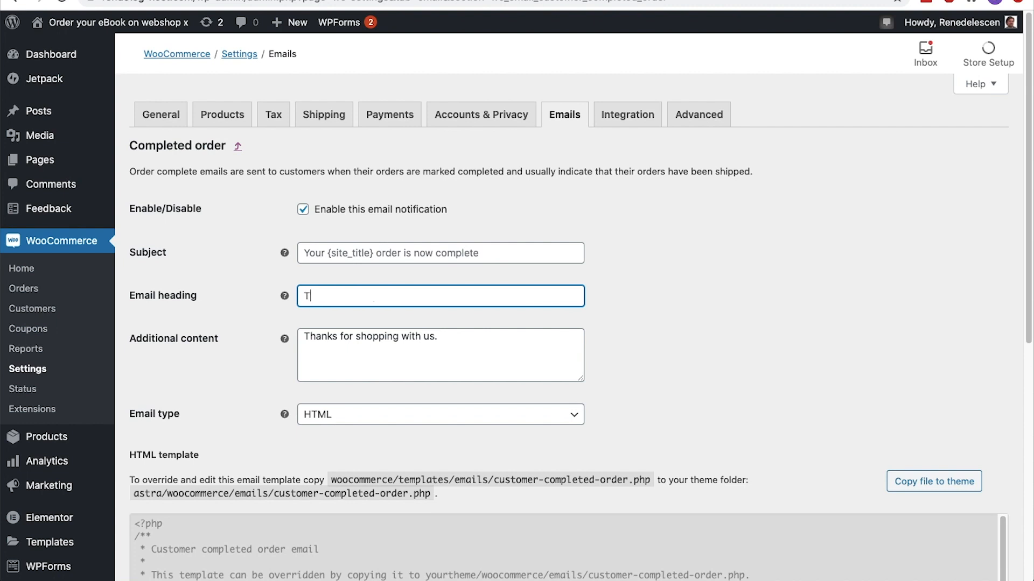
{"action": "type", "text": "hanks for shopping at Digital Store X"}
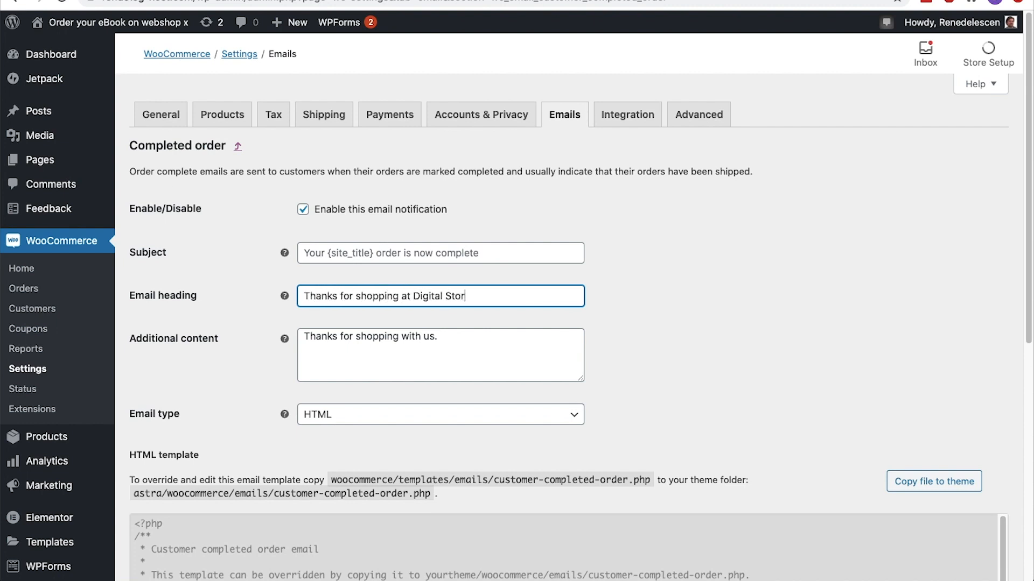
Replace the email's additional content with "If you have any questions, don't hesitate and contact our customer service.", save it and return to the email notifications
{"action": "left_click", "coordinate": [512, 326]}
{"action": "left_click", "coordinate": [512, 331]}
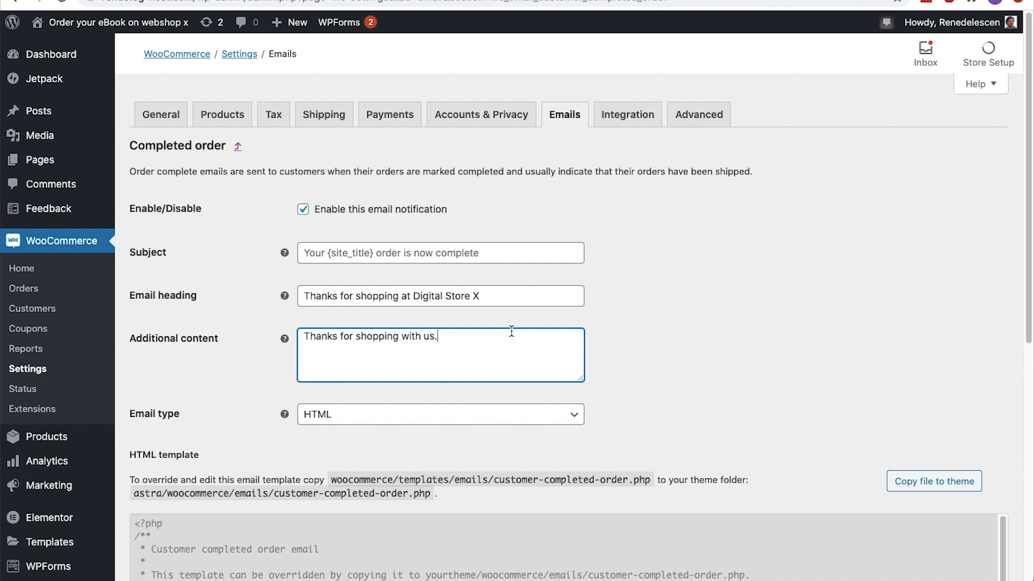
{"action": "key", "text": "super+a"}
{"action": "type", "text": "If you have any "}
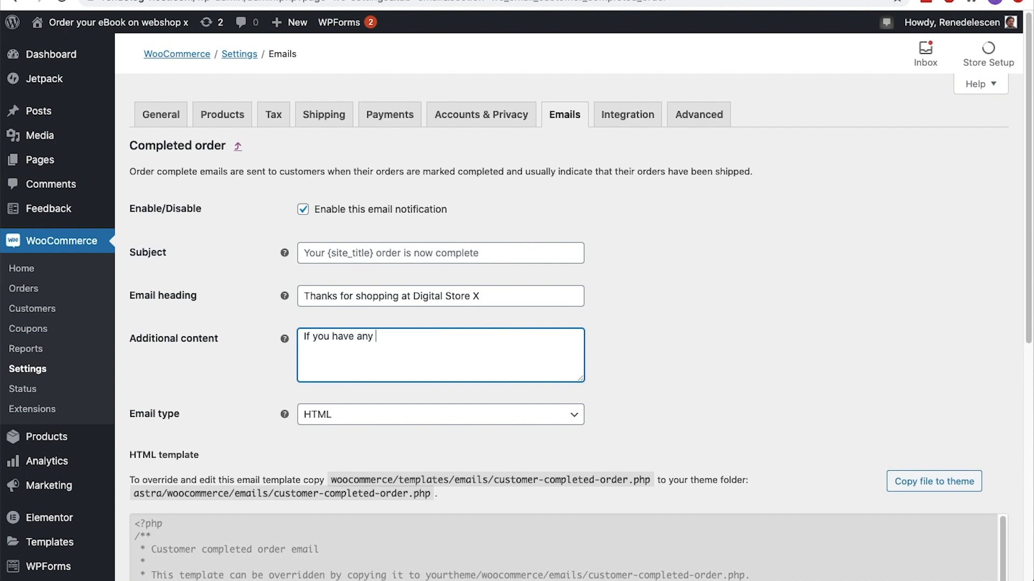
{"action": "type", "text": "questions, don't hesitate and contact our customer sre"}
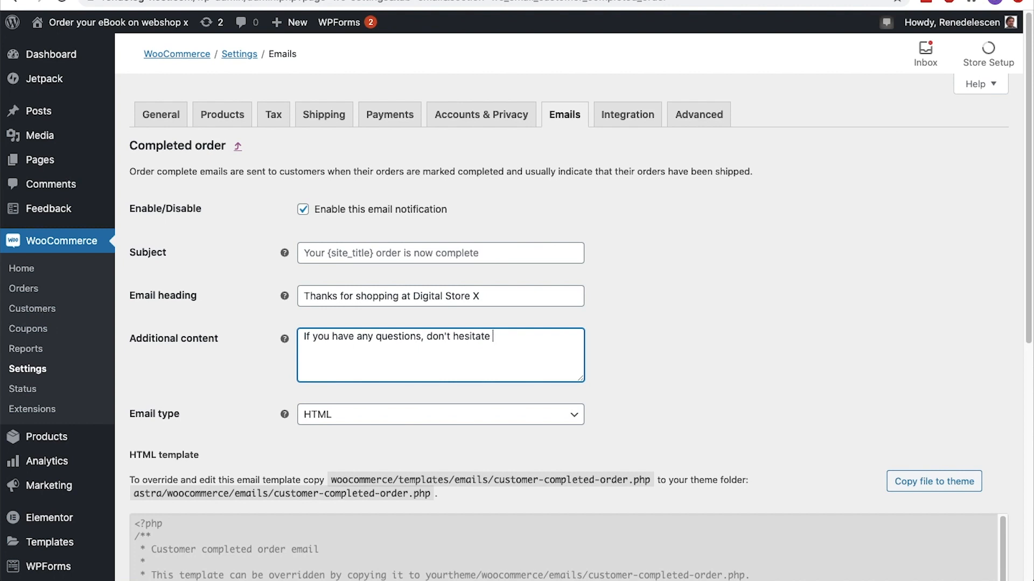
{"action": "key", "text": "BackSpace"}
{"action": "key", "text": "BackSpace"}
{"action": "type", "text": "ervice."}
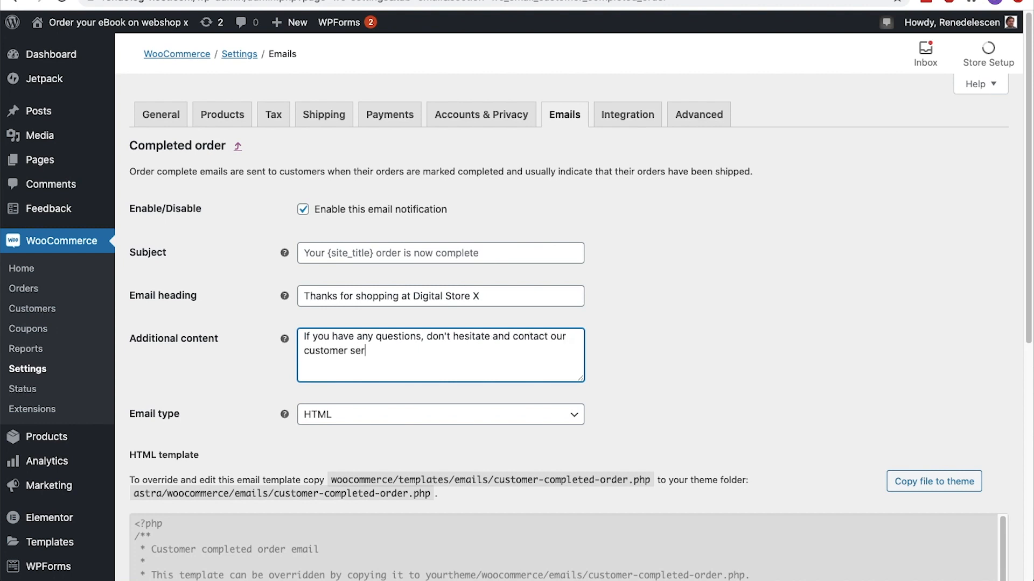
{"action": "scroll", "coordinate": [568, 323], "scroll_direction": "down", "scroll_amount": 8}
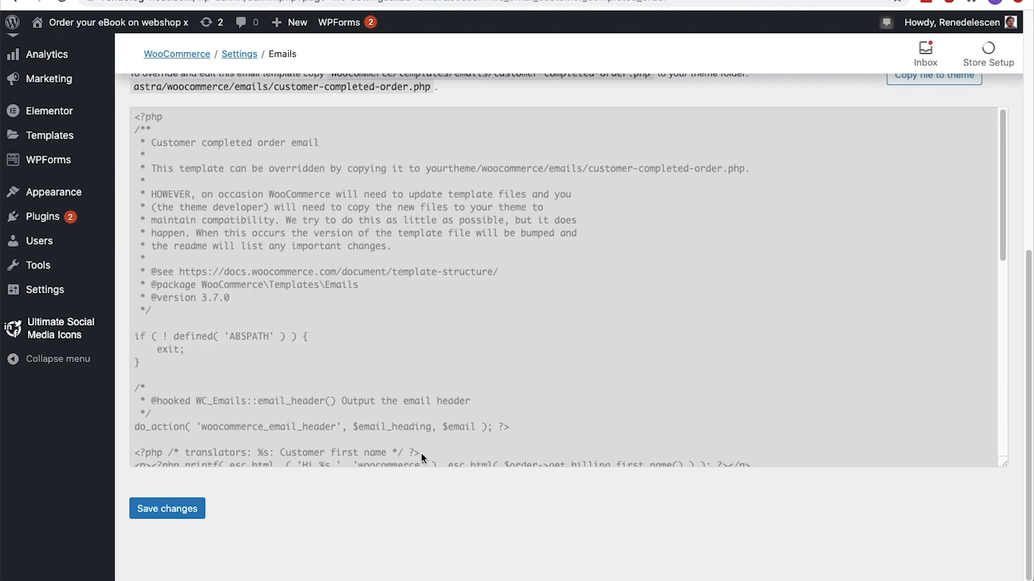
{"action": "left_click", "coordinate": [191, 508]}
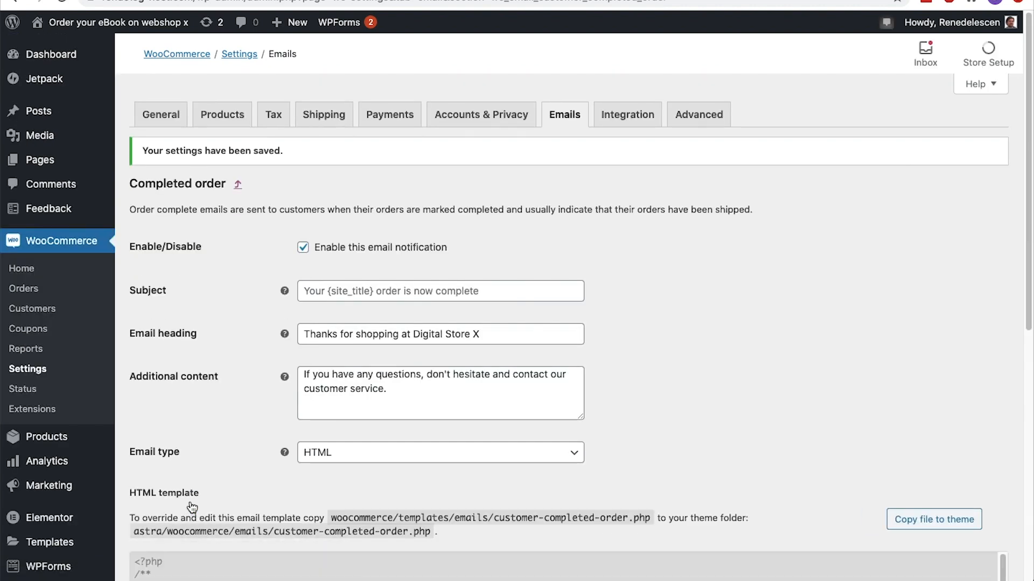
{"action": "left_click", "coordinate": [238, 185]}
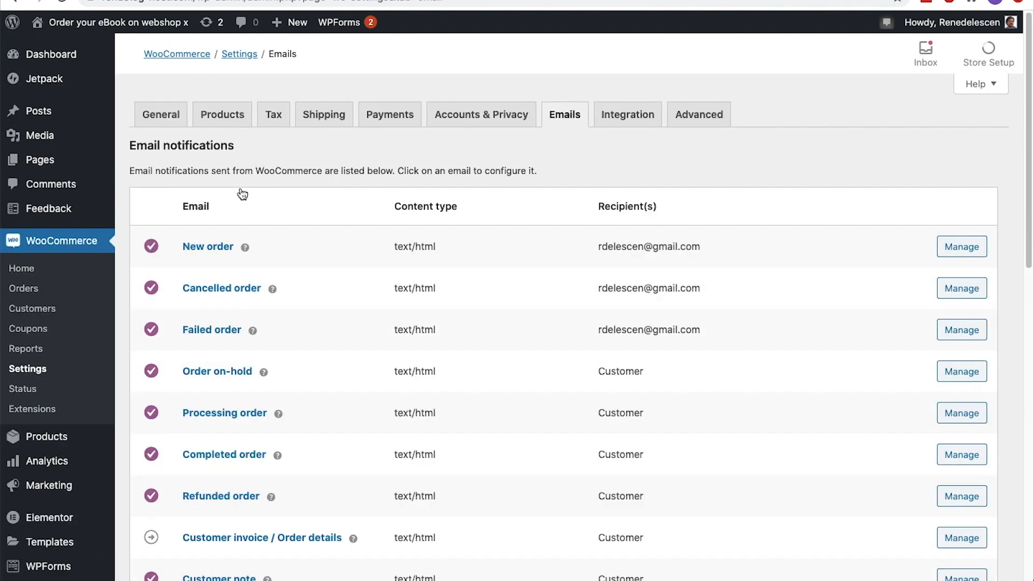
Set the "From" name in the email sender options to "Digital Product Store X"
{"action": "scroll", "coordinate": [242, 194], "scroll_direction": "down", "scroll_amount": 10}
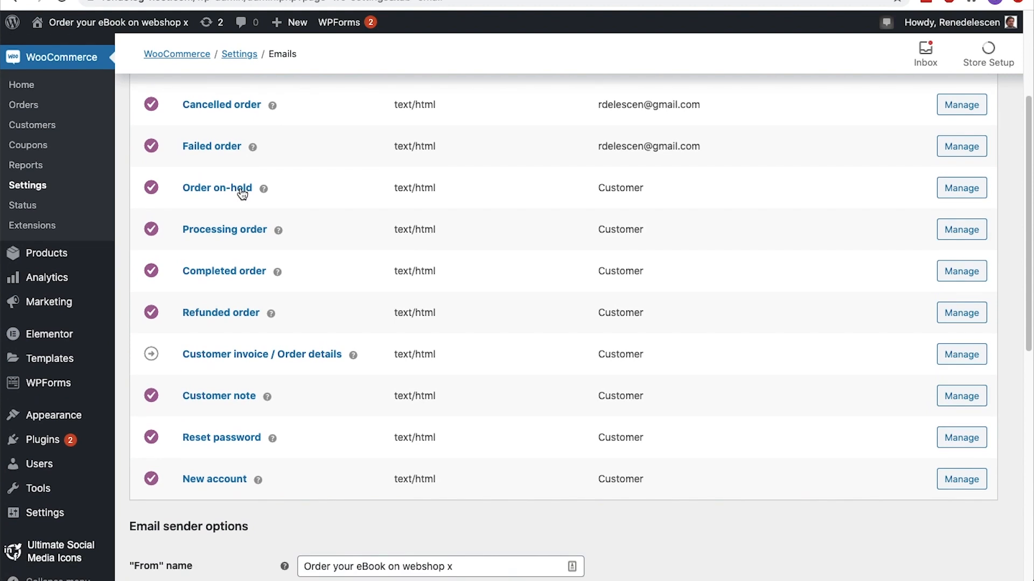
{"action": "scroll", "coordinate": [243, 194], "scroll_direction": "down", "scroll_amount": 2}
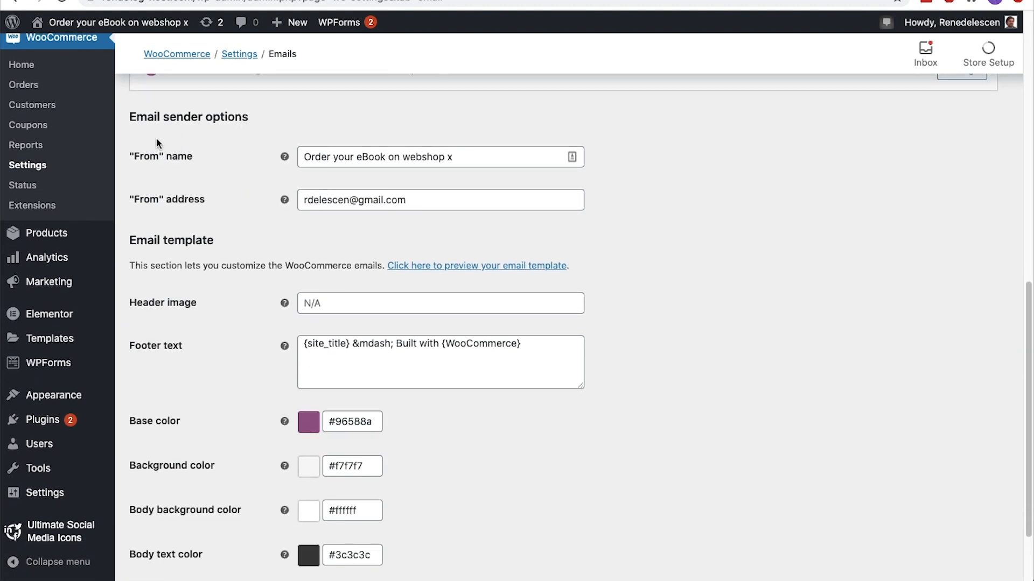
{"action": "left_click_drag", "start_coordinate": [477, 157], "coordinate": [303, 156]}
{"action": "type", "text": "Digital "}
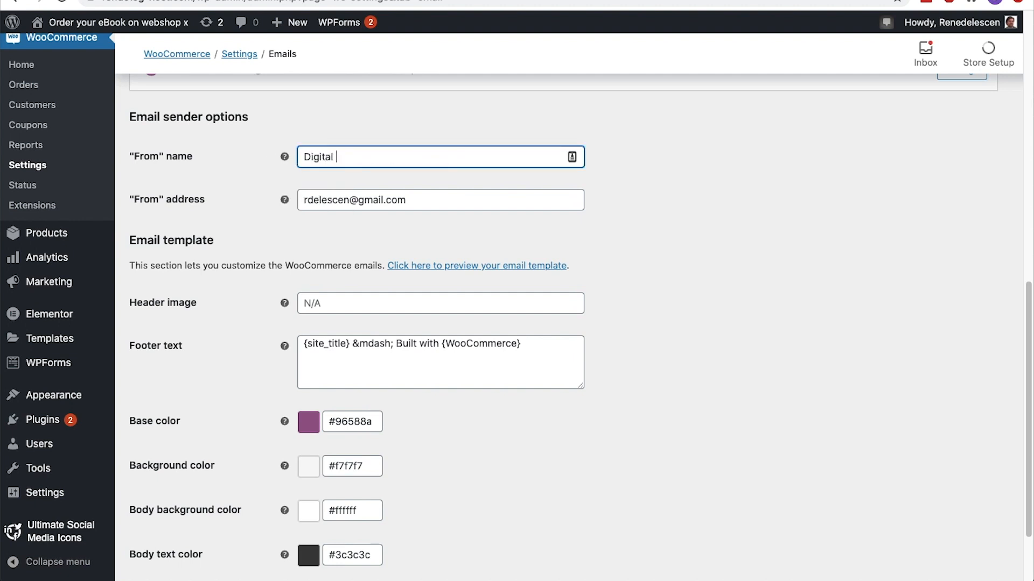
{"action": "type", "text": "Product Store X"}
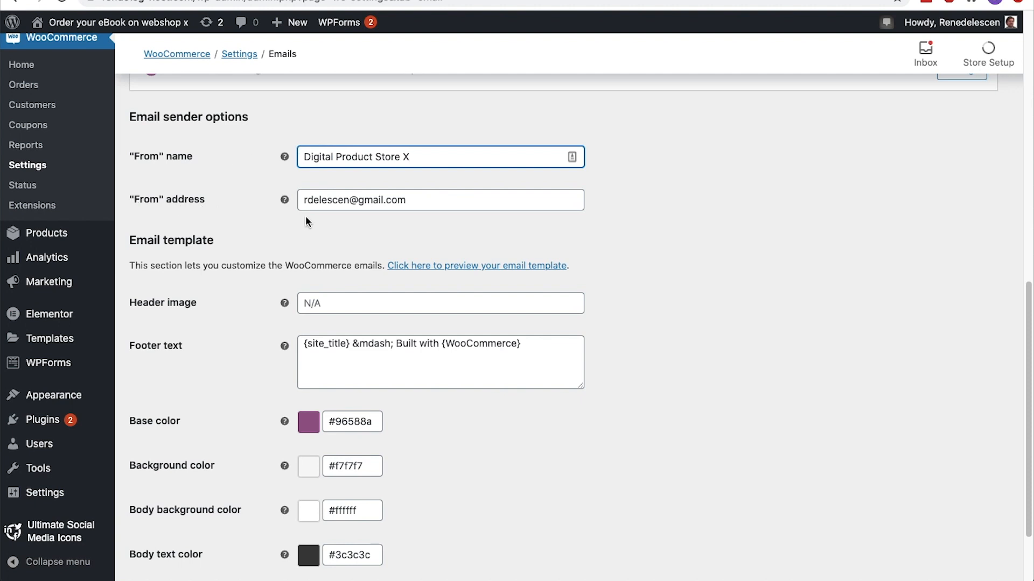
{"action": "left_click_drag", "start_coordinate": [422, 200], "coordinate": [323, 193]}
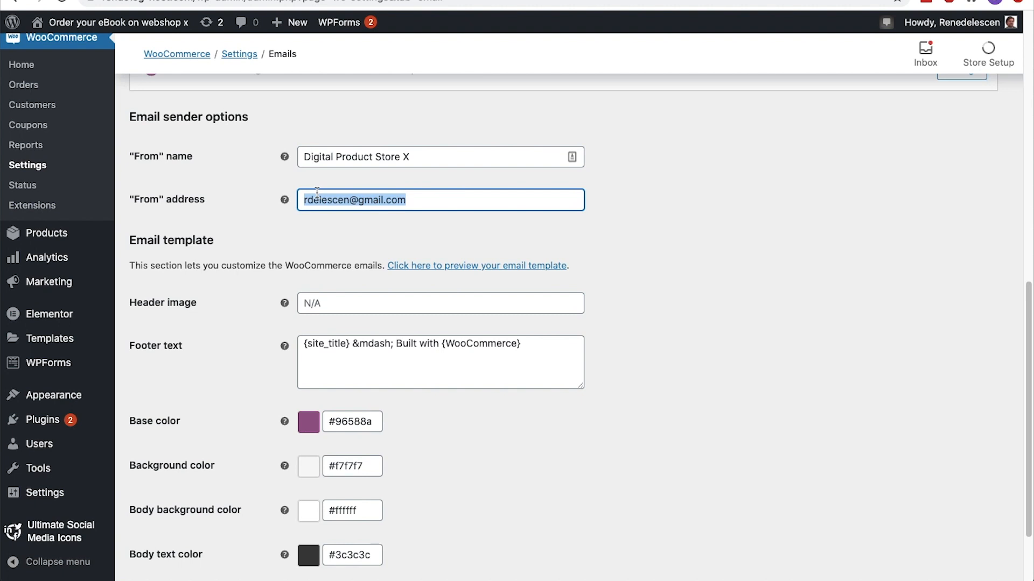
Preview the WooCommerce email template and return to the email settings
{"action": "scroll", "coordinate": [317, 192], "scroll_direction": "down", "scroll_amount": 3}
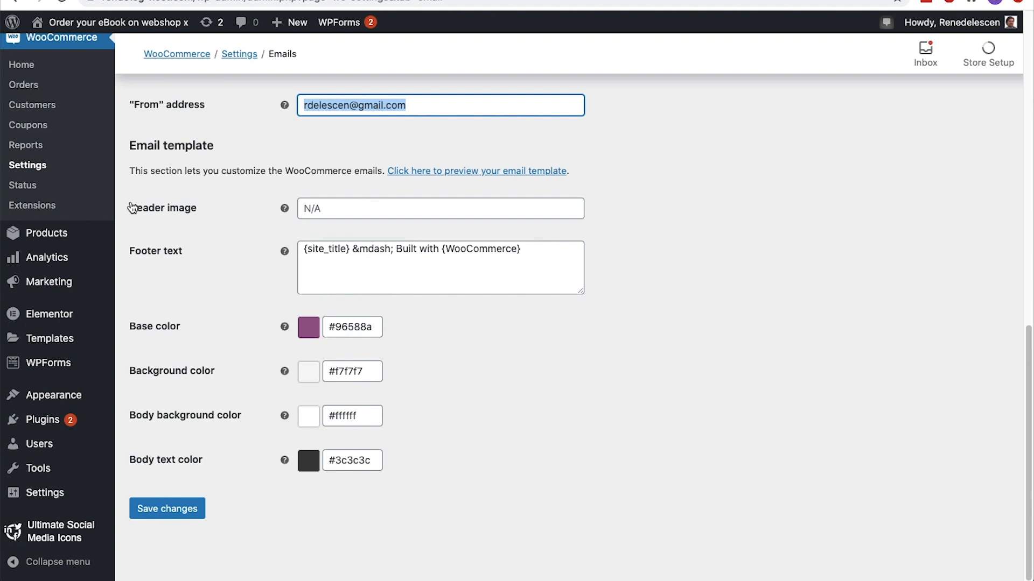
{"action": "left_click", "coordinate": [394, 171]}
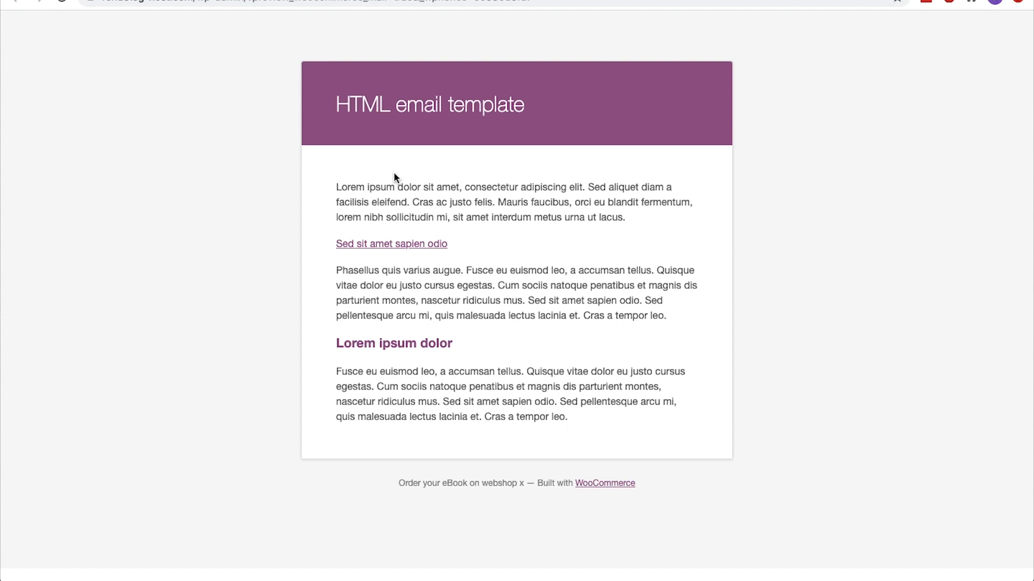
{"action": "key", "text": "super+w"}
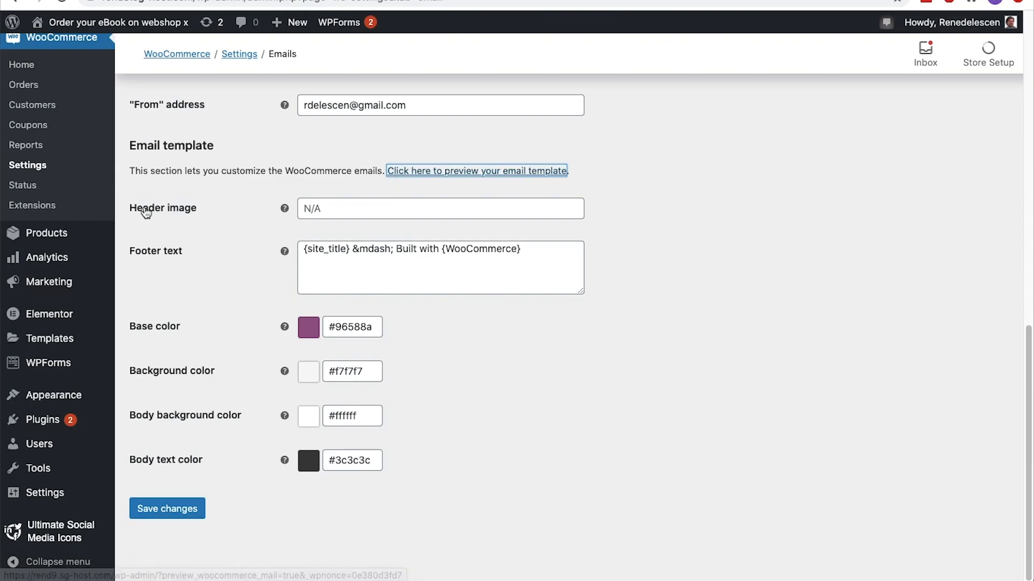
Use the file URL of logo-regular-free-img.png from the Media Library as the email template's header image
{"action": "left_click", "coordinate": [328, 208]}
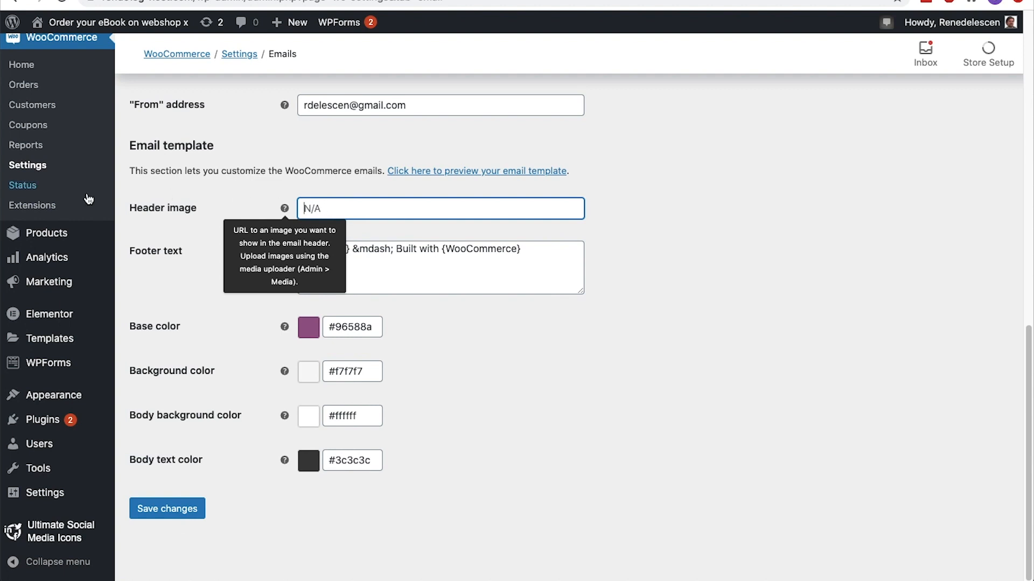
{"action": "scroll", "coordinate": [88, 199], "scroll_direction": "up", "scroll_amount": 8}
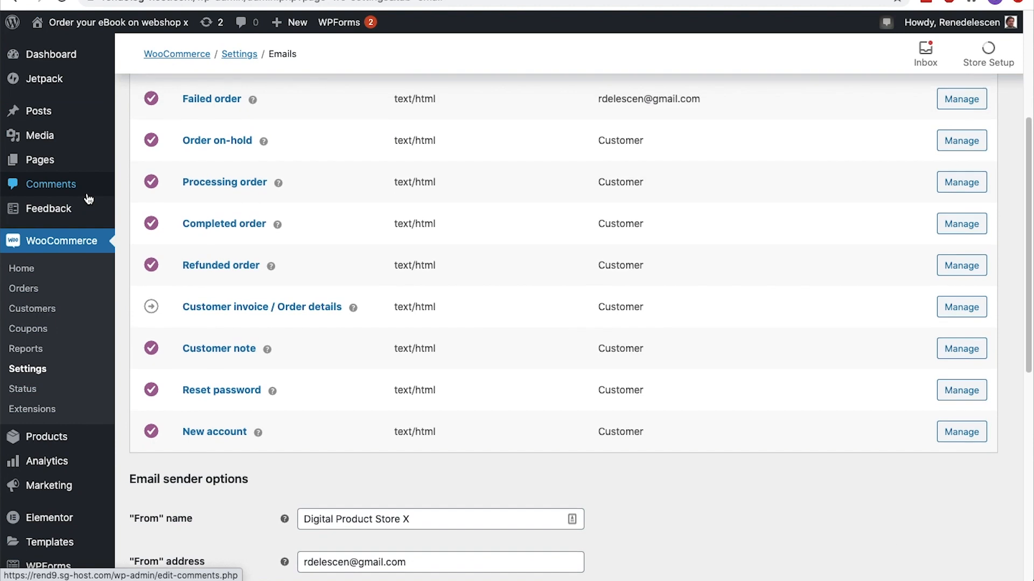
{"action": "mouse_move", "coordinate": [81, 144]}
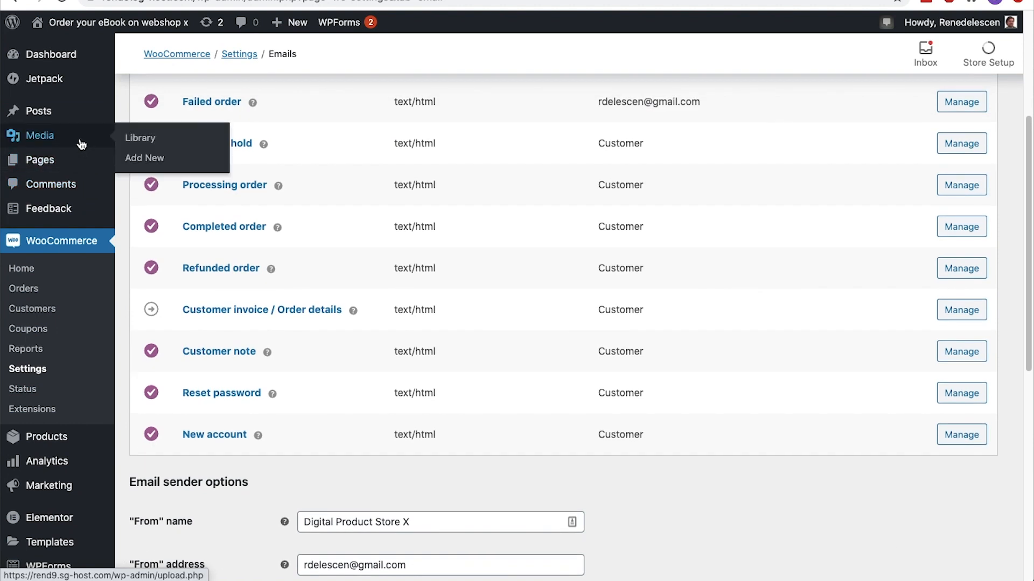
{"action": "left_click", "coordinate": [135, 141]}
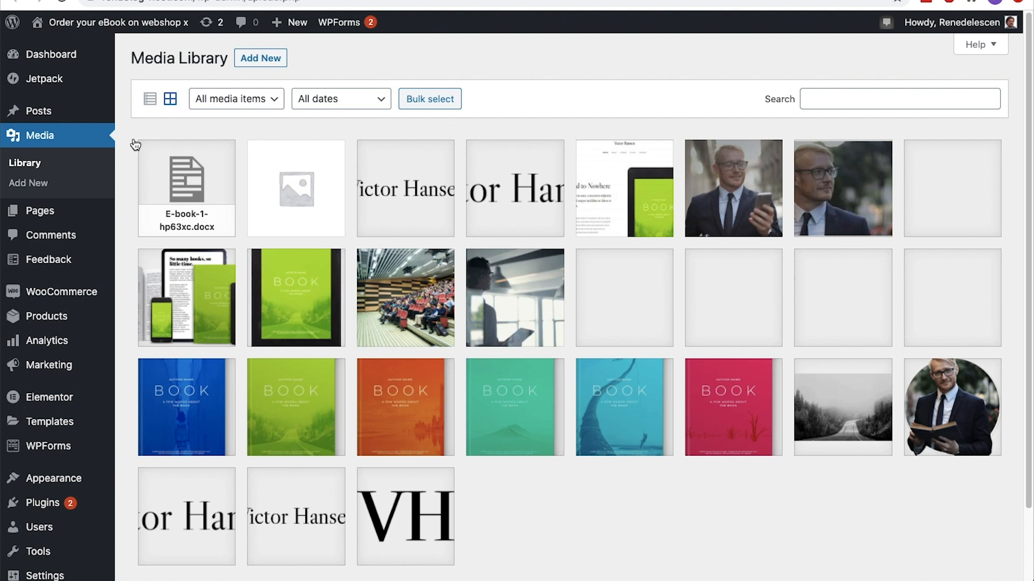
{"action": "left_click", "coordinate": [387, 192]}
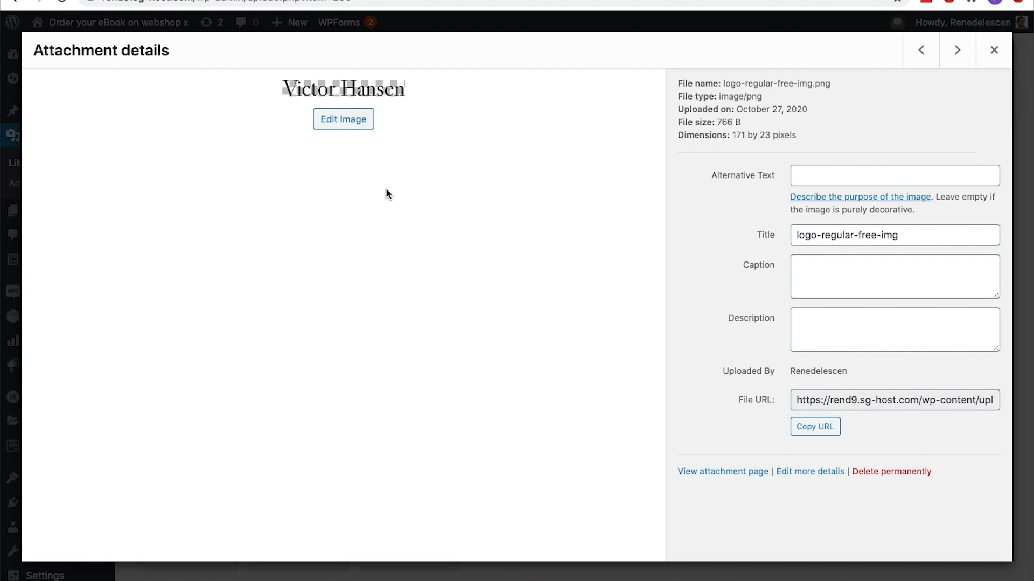
{"action": "left_click", "coordinate": [810, 400]}
{"action": "left_click", "coordinate": [812, 436]}
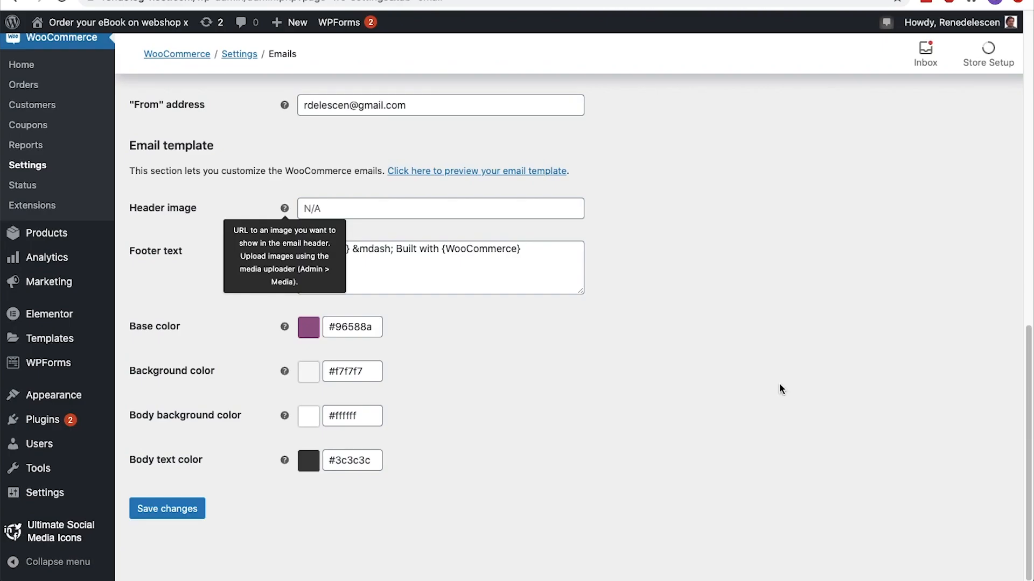
{"action": "left_click", "coordinate": [430, 208]}
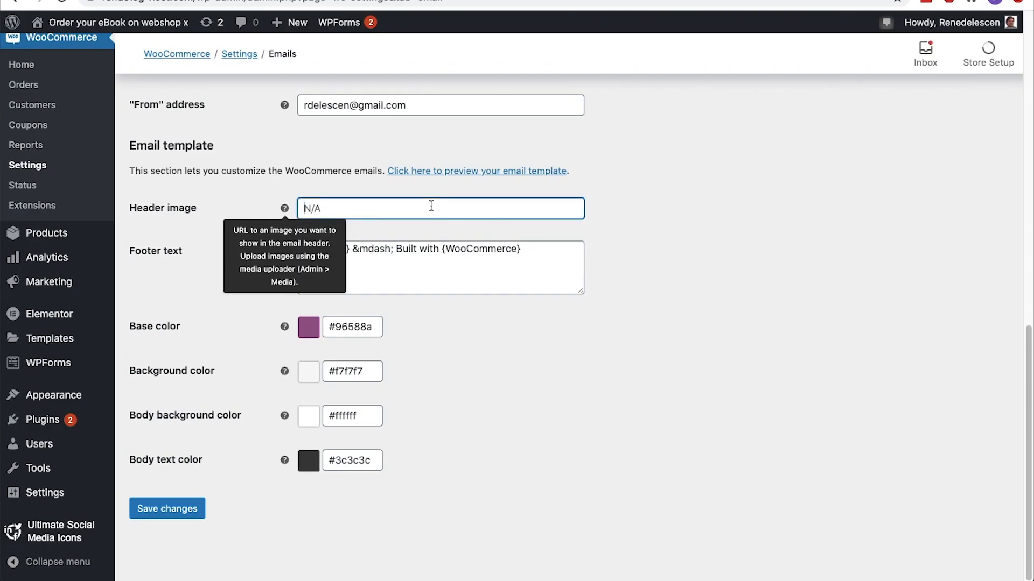
{"action": "key", "text": "super+v"}
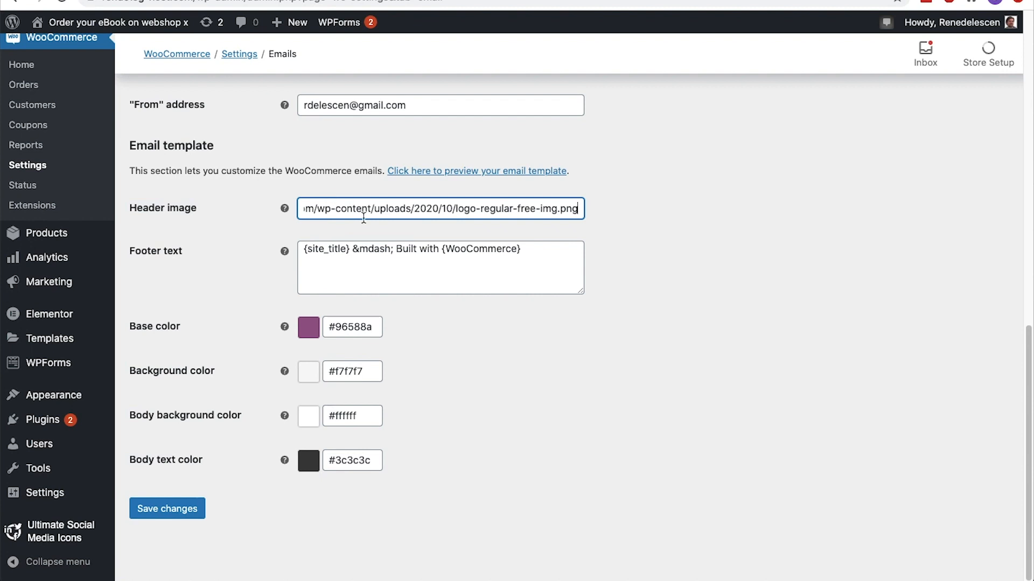
Replace the email template's footer text with "Thank you for purchasing at Digital Product Store X."
{"action": "left_click", "coordinate": [537, 261]}
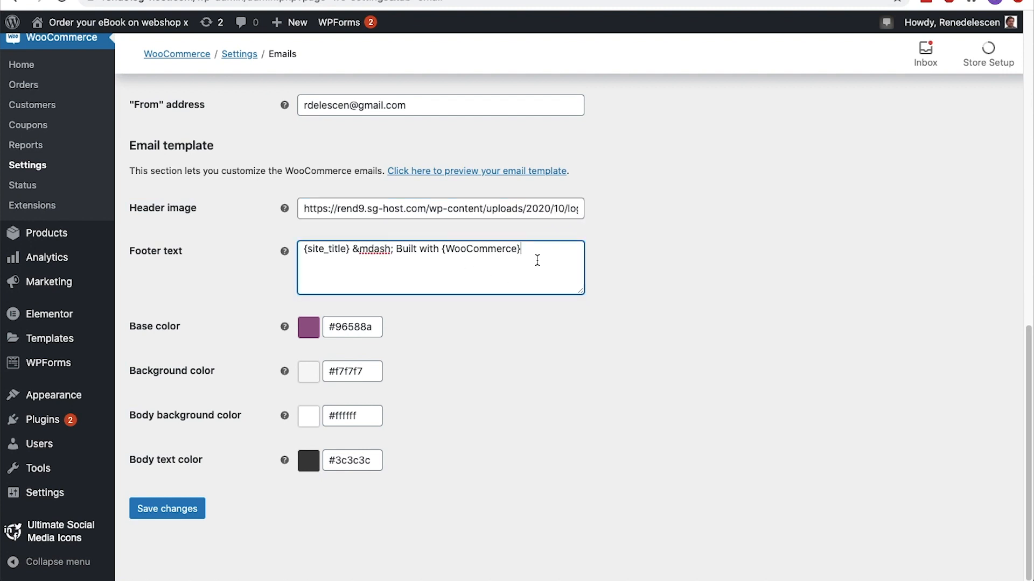
{"action": "key", "text": "super+a"}
{"action": "type", "text": "Thank you for purcha"}
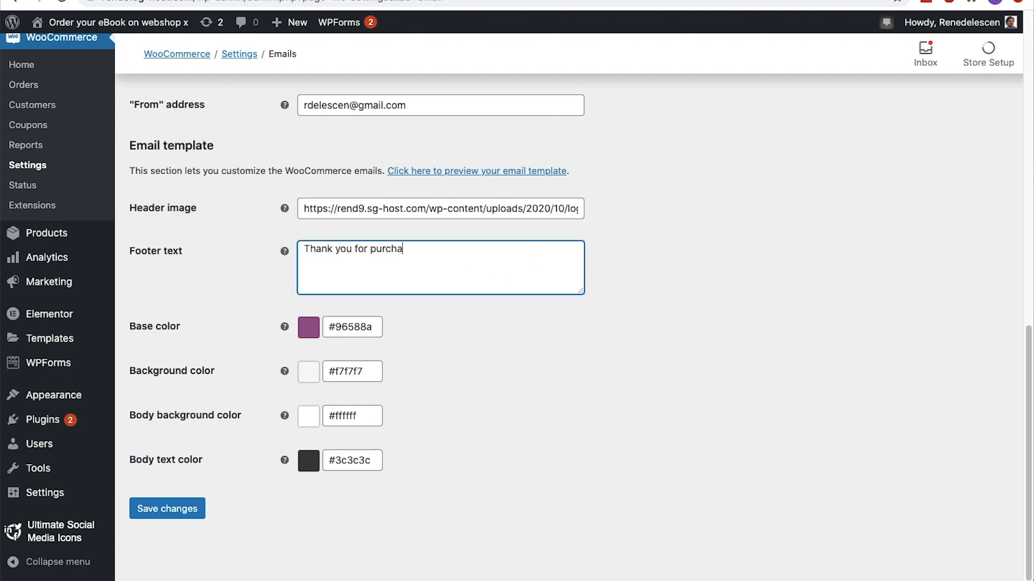
{"action": "type", "text": "sing at Digital Product X"}
{"action": "key", "text": "Left"}
{"action": "type", "text": "Store"}
{"action": "key", "text": "End"}
{"action": "type", "text": "."}
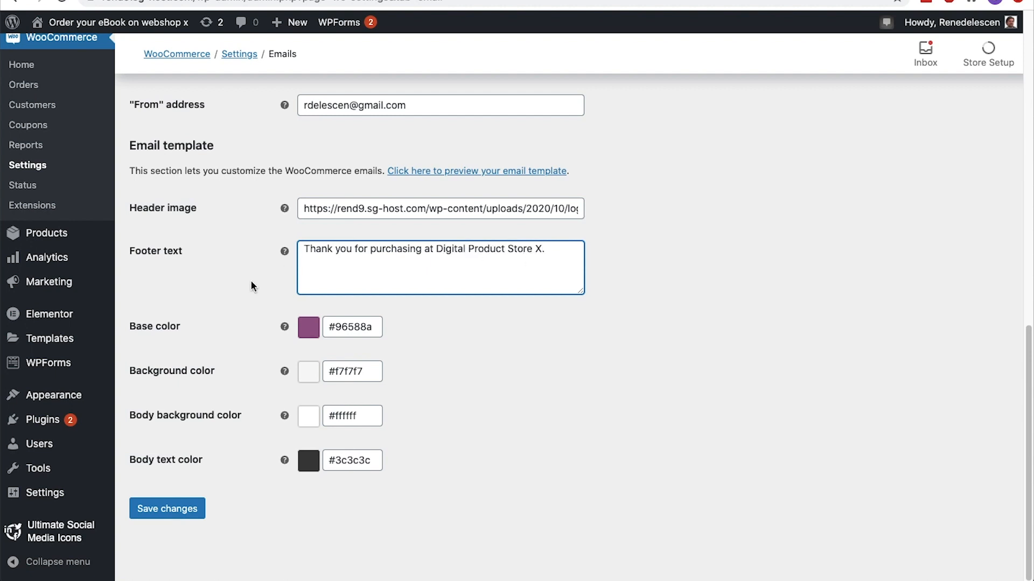
Set the email template's base color to #074476 and save the email settings
{"action": "double_click", "coordinate": [338, 327]}
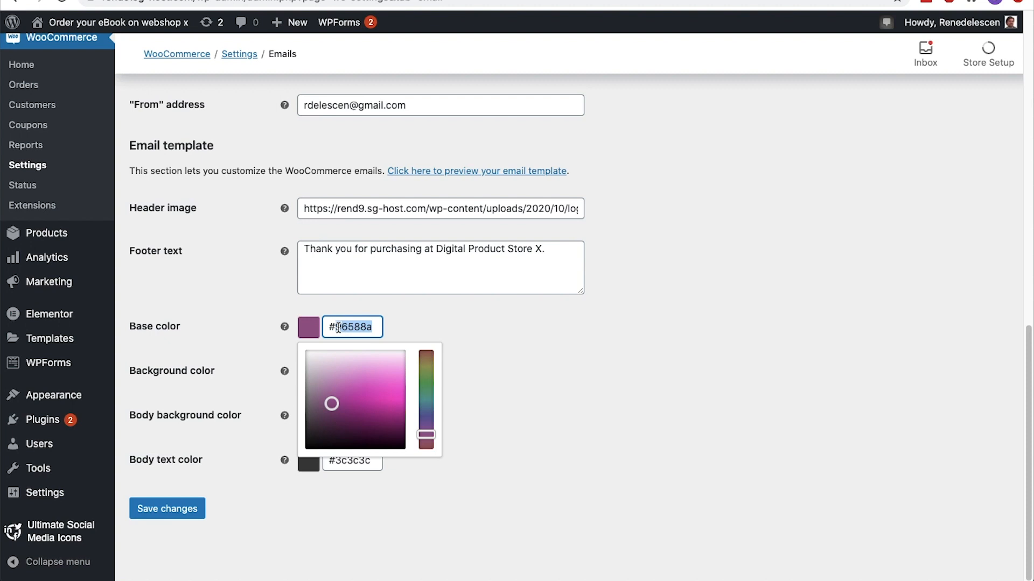
{"action": "type", "text": "074476"}
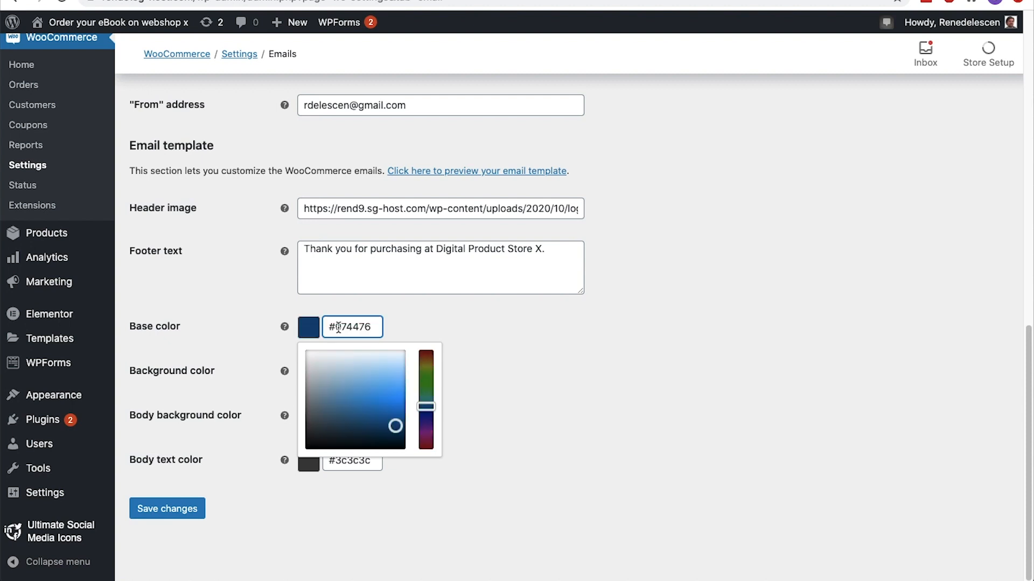
{"action": "left_click", "coordinate": [405, 323]}
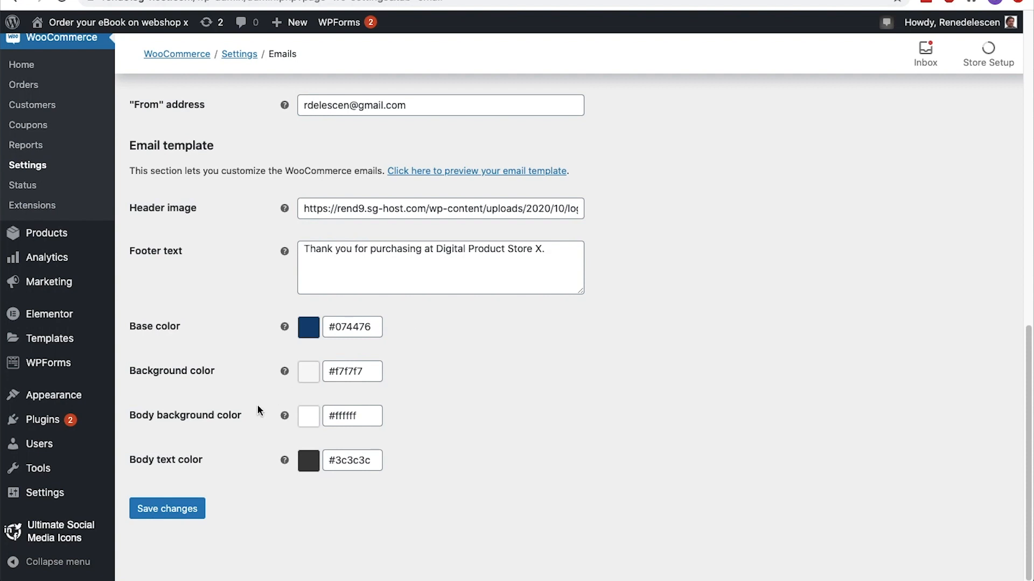
{"action": "left_click", "coordinate": [186, 509]}
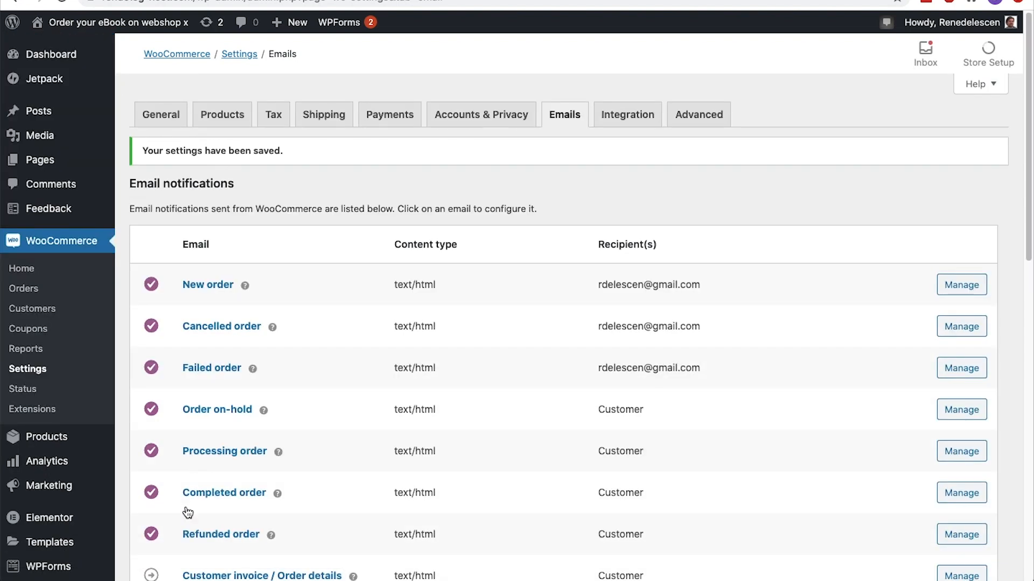
Preview the email template with the saved header image, footer text and base color, and close the preview
{"action": "scroll", "coordinate": [187, 511], "scroll_direction": "down", "scroll_amount": 12}
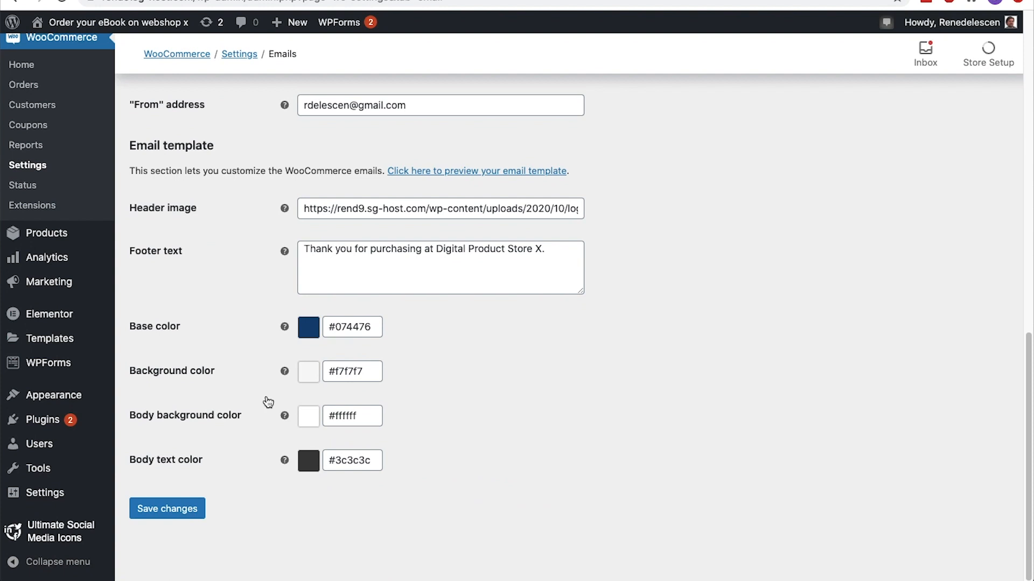
{"action": "left_click", "coordinate": [449, 177]}
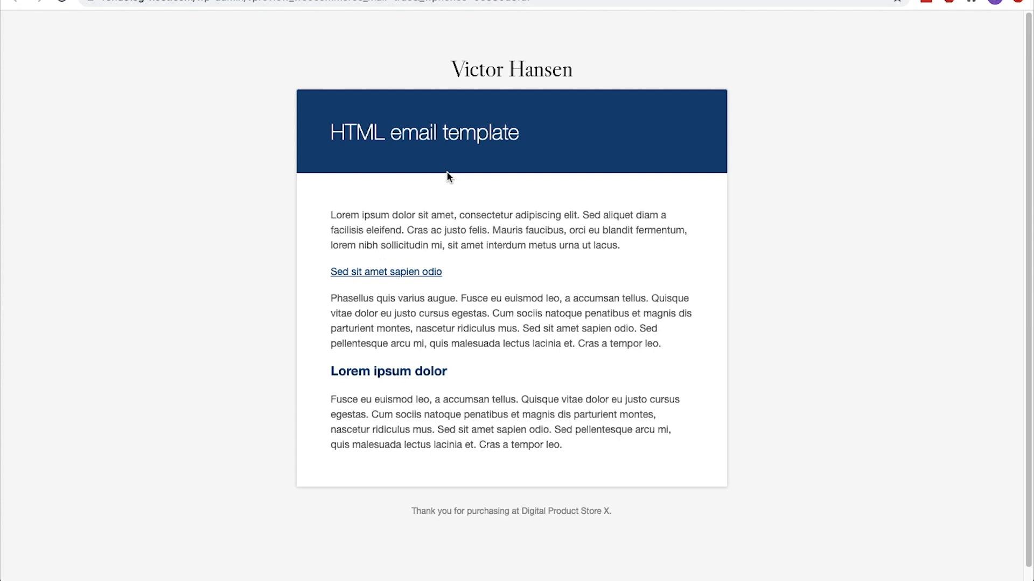
{"action": "key", "text": "super+w"}
Check the MaxMind integration settings and the Advanced page setup, including the pages available for Terms and conditions
{"action": "scroll", "coordinate": [447, 171], "scroll_direction": "up", "scroll_amount": 12}
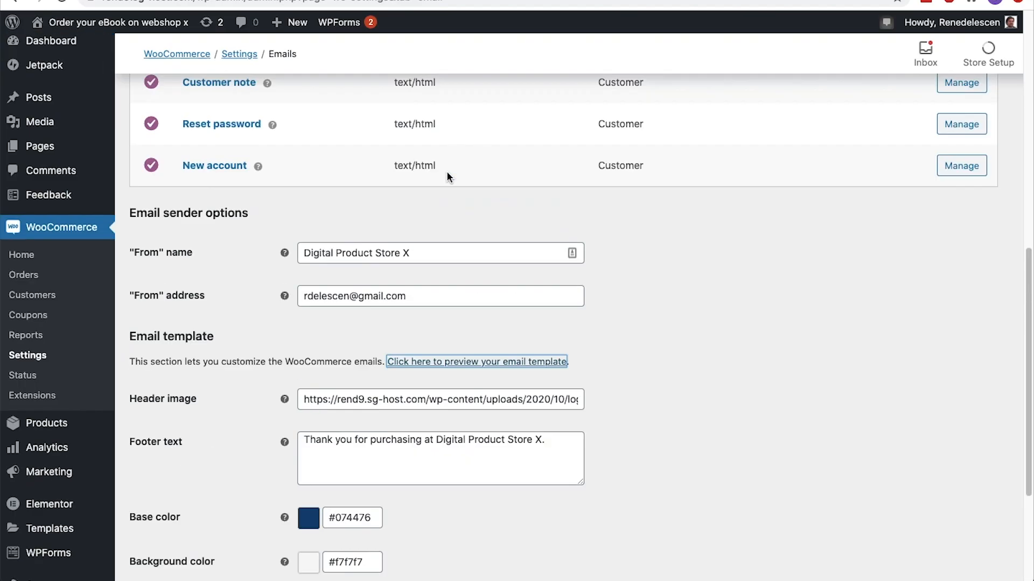
{"action": "left_click", "coordinate": [611, 122]}
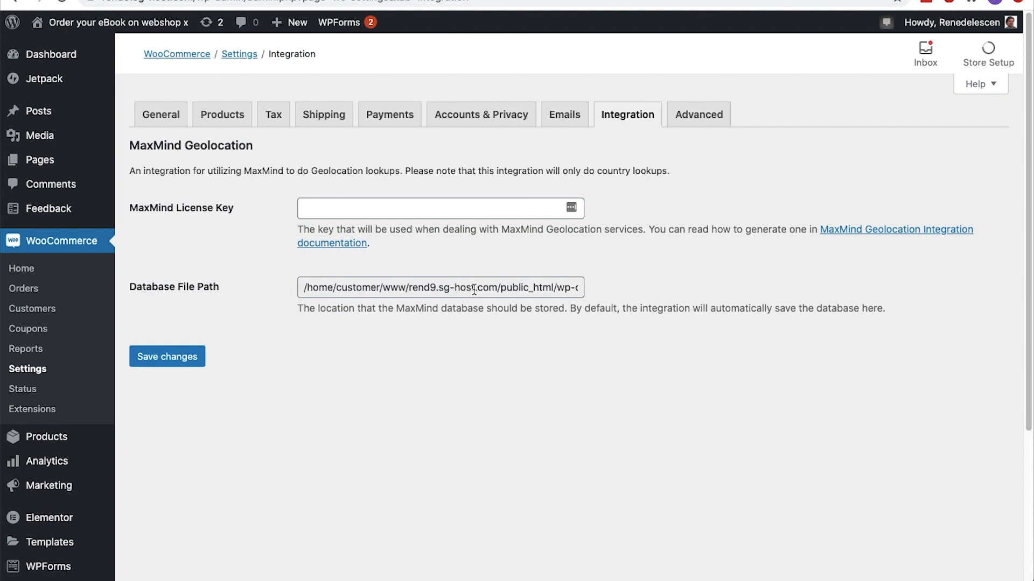
{"action": "left_click", "coordinate": [709, 119]}
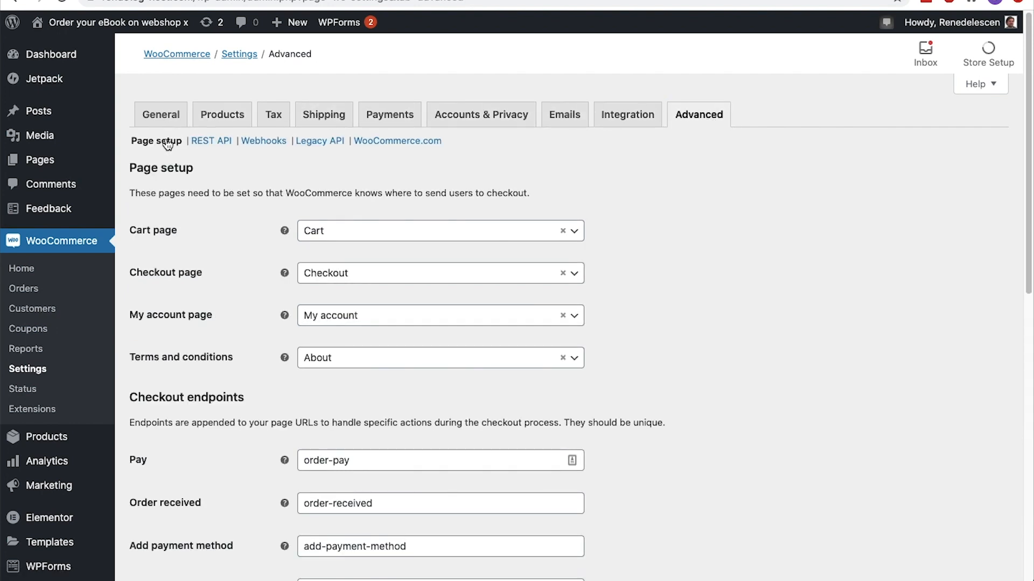
{"action": "scroll", "coordinate": [166, 143], "scroll_direction": "down", "scroll_amount": 2}
{"action": "scroll", "coordinate": [167, 143], "scroll_direction": "down", "scroll_amount": 1}
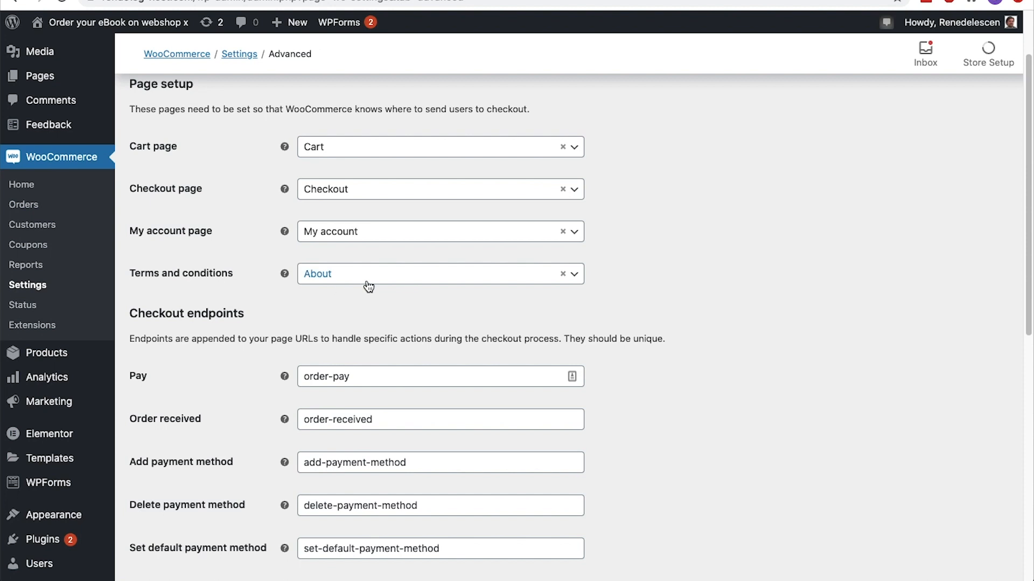
{"action": "left_click", "coordinate": [575, 276]}
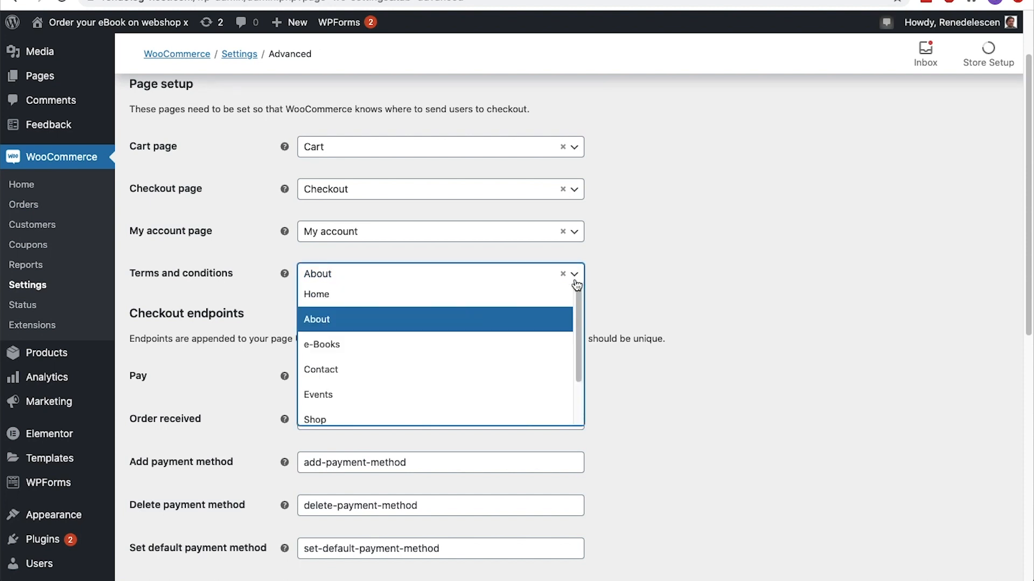
{"action": "left_click", "coordinate": [575, 280]}
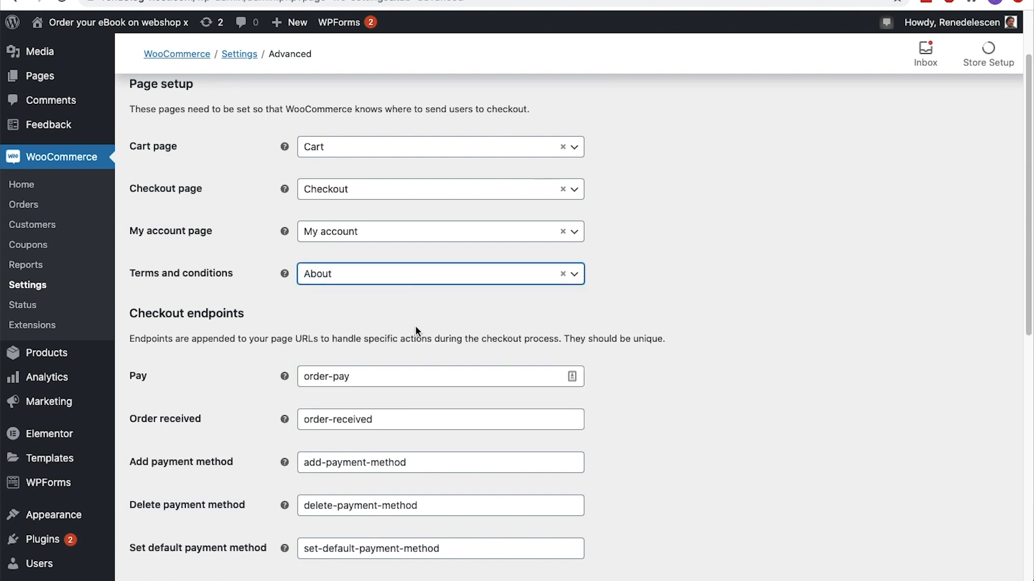
Save the Advanced page setup with its existing endpoints, and save the WooCommerce.com options with usage tracking off
{"action": "left_click", "coordinate": [378, 372]}
{"action": "scroll", "coordinate": [377, 371], "scroll_direction": "down", "scroll_amount": 5}
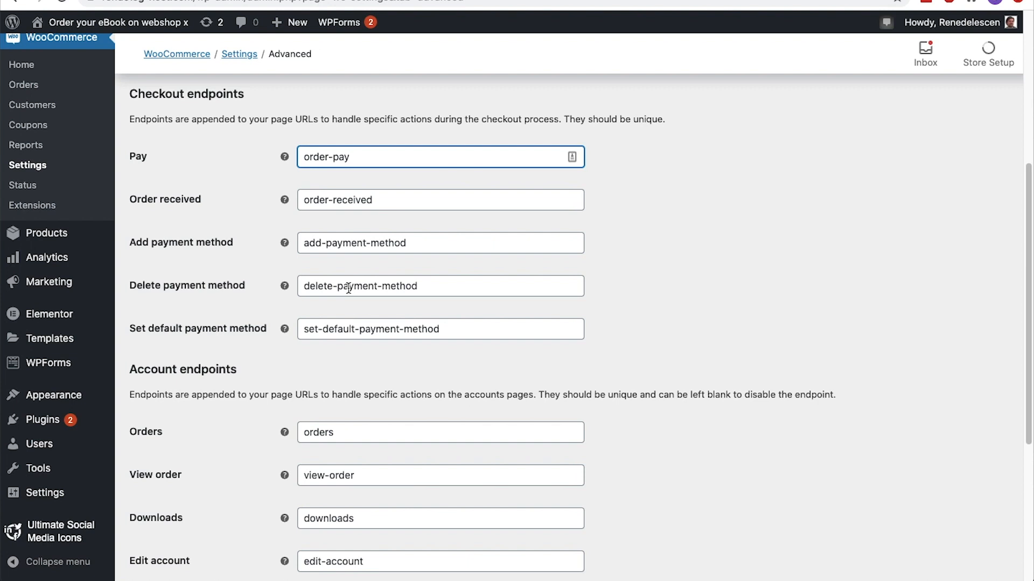
{"action": "scroll", "coordinate": [349, 289], "scroll_direction": "down", "scroll_amount": 5}
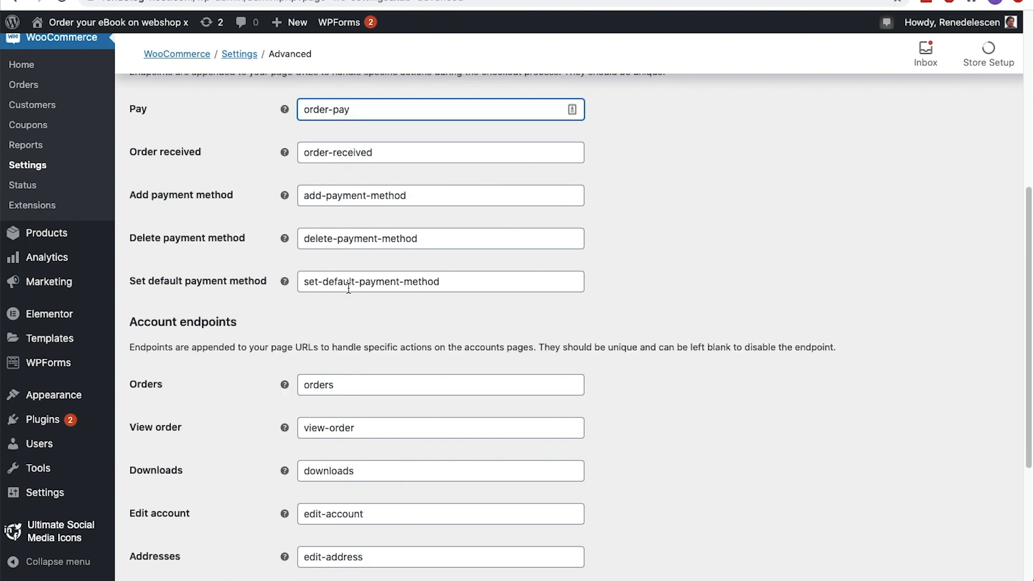
{"action": "left_click", "coordinate": [189, 505]}
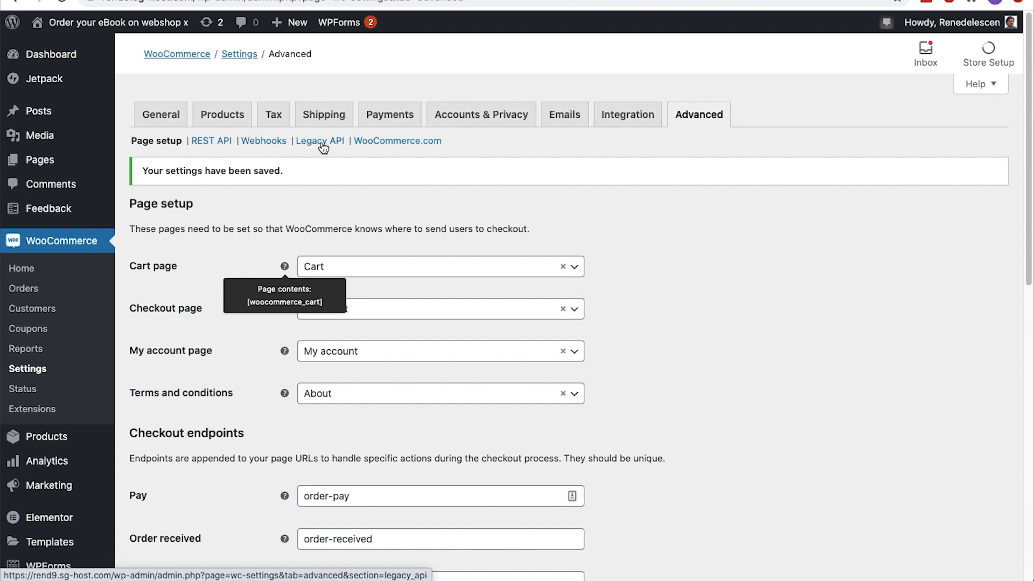
{"action": "left_click", "coordinate": [360, 141]}
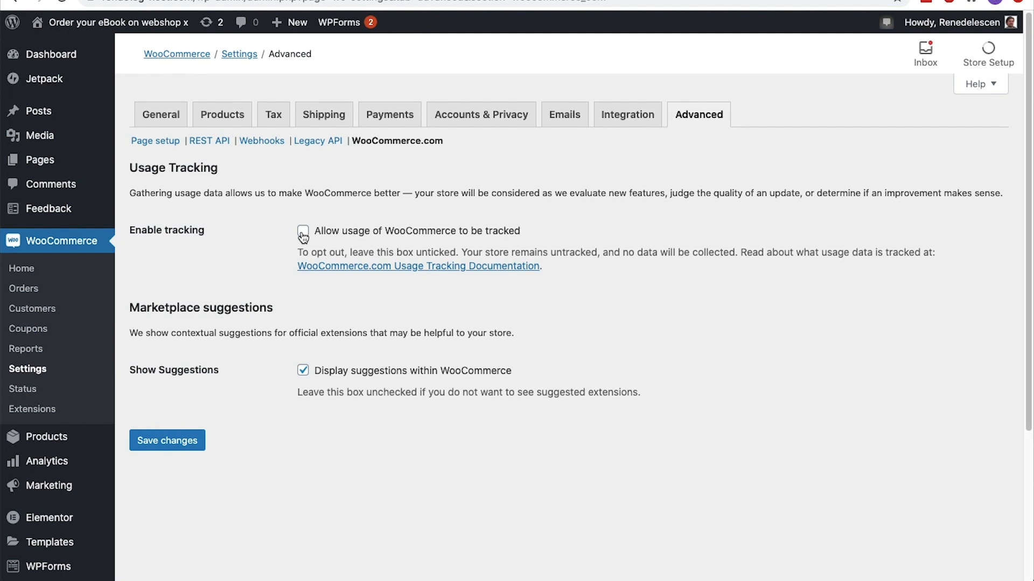
{"action": "left_click", "coordinate": [166, 440]}
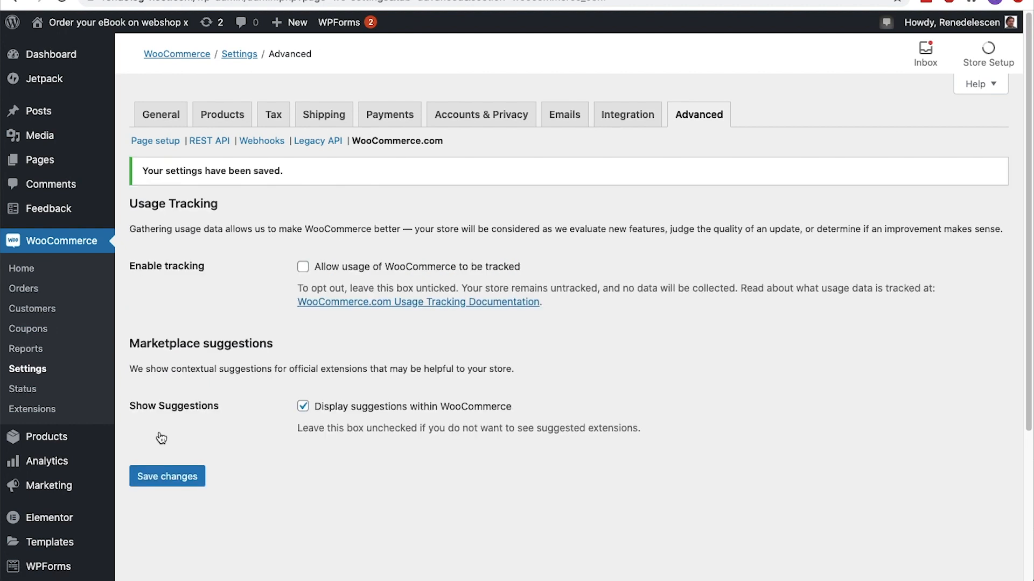
Check the tax rates and calculations option in WooCommerce's general settings
{"action": "left_click", "coordinate": [161, 116]}
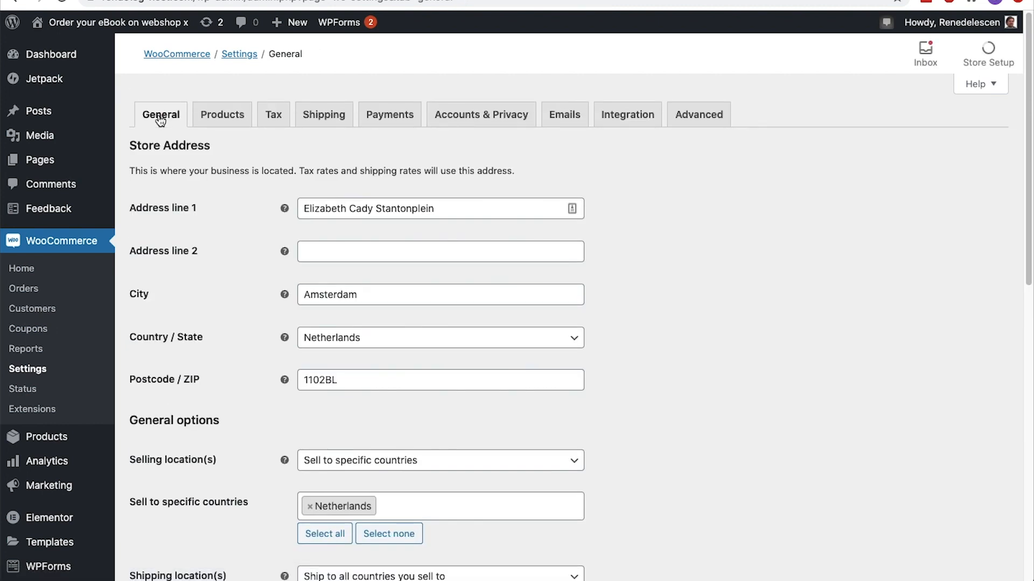
{"action": "scroll", "coordinate": [158, 123], "scroll_direction": "down", "scroll_amount": 5}
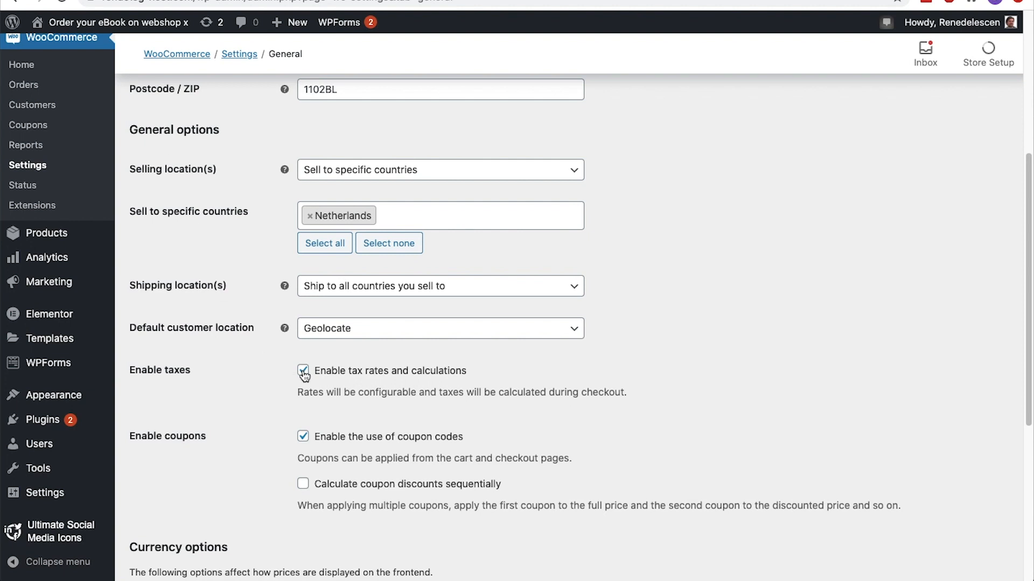
{"action": "scroll", "coordinate": [303, 371], "scroll_direction": "up", "scroll_amount": 5}
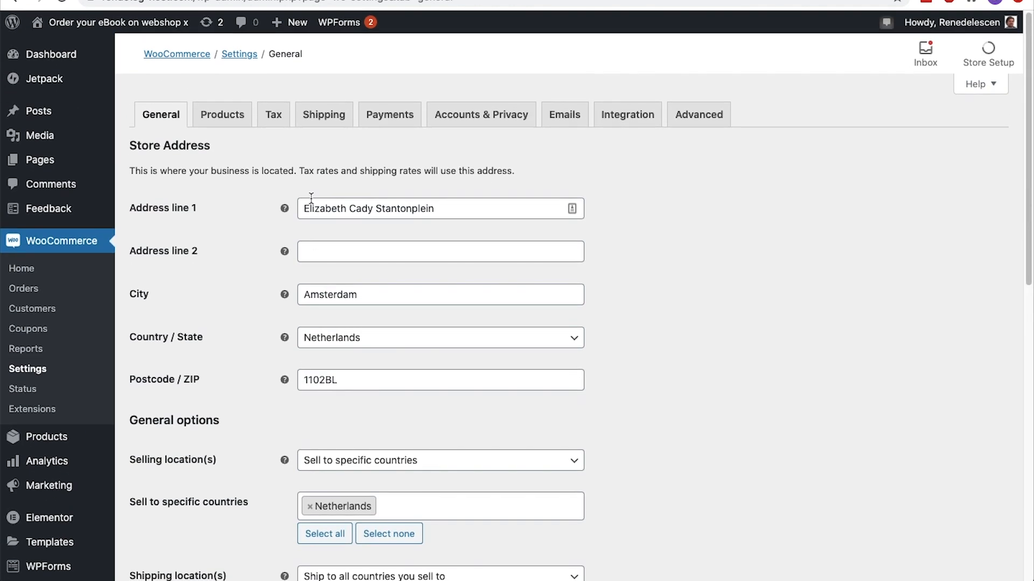
In WooCommerce's tax options, choose to enter product prices exclusive of tax
{"action": "left_click", "coordinate": [281, 126]}
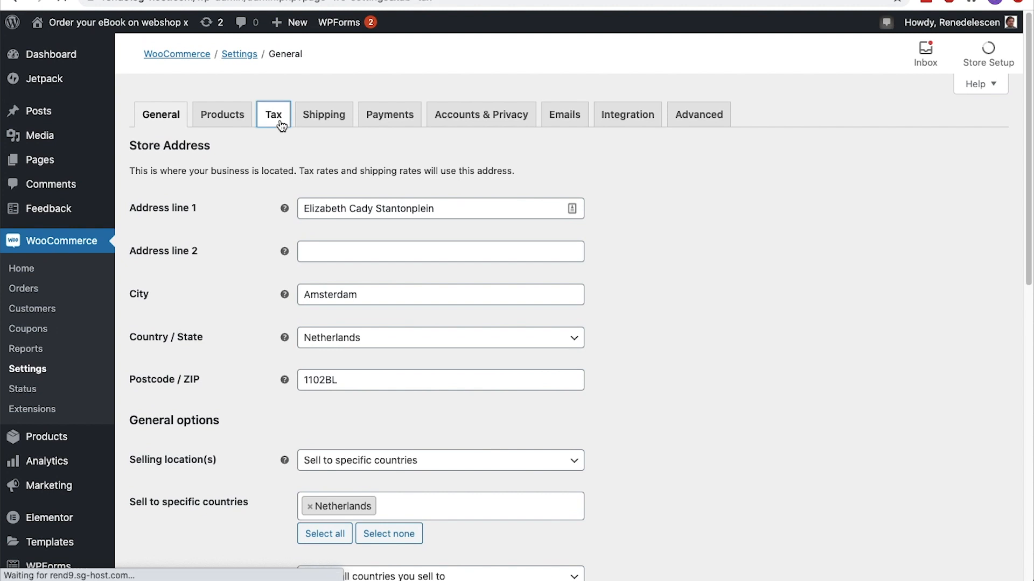
{"action": "scroll", "coordinate": [281, 126], "scroll_direction": "down", "scroll_amount": 5}
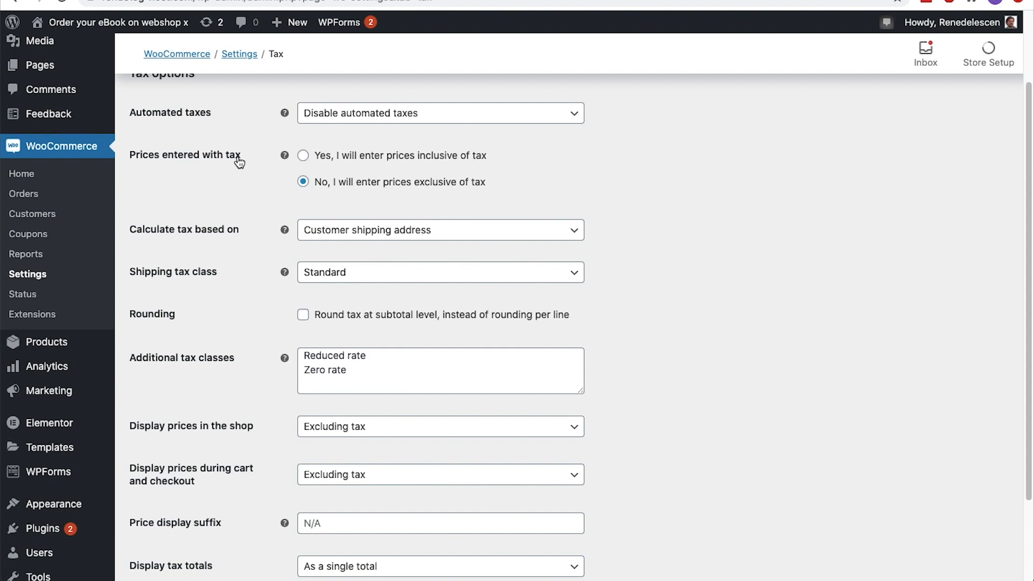
{"action": "left_click", "coordinate": [304, 156]}
{"action": "left_click", "coordinate": [304, 182]}
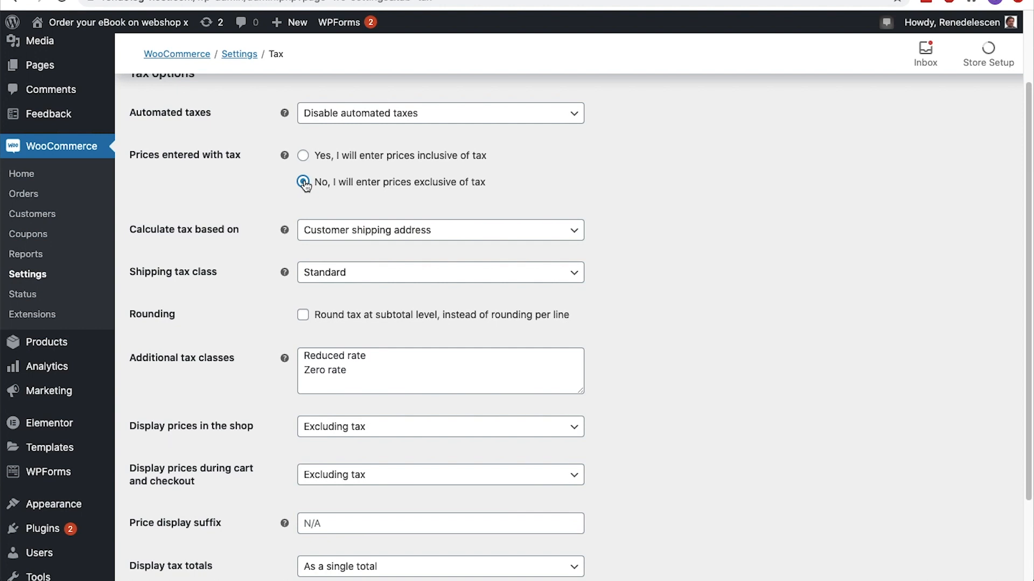
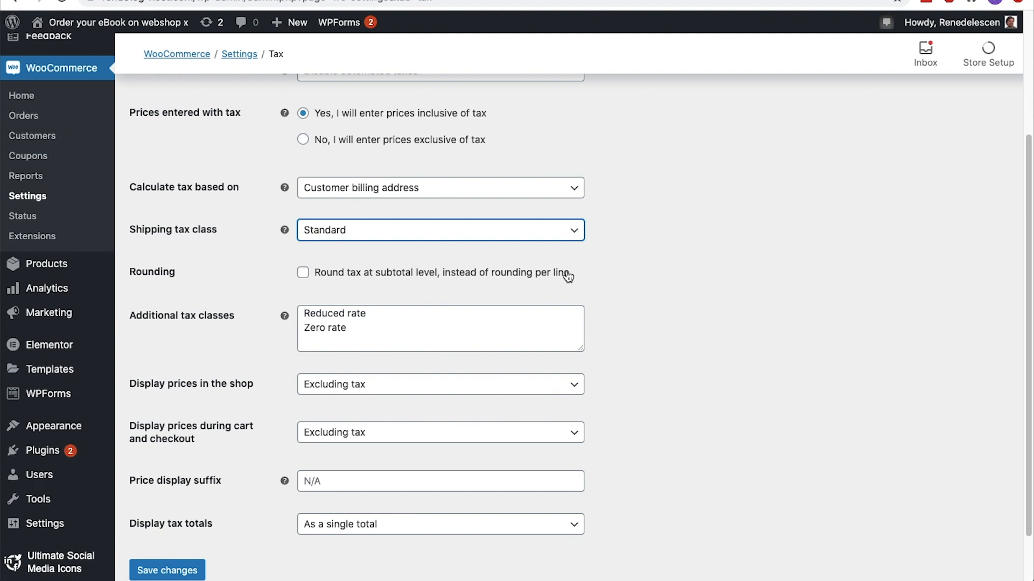
Turn on tax rounding at subtotal level, add an additional tax class named Other, and save the tax options
{"action": "left_click", "coordinate": [305, 273]}
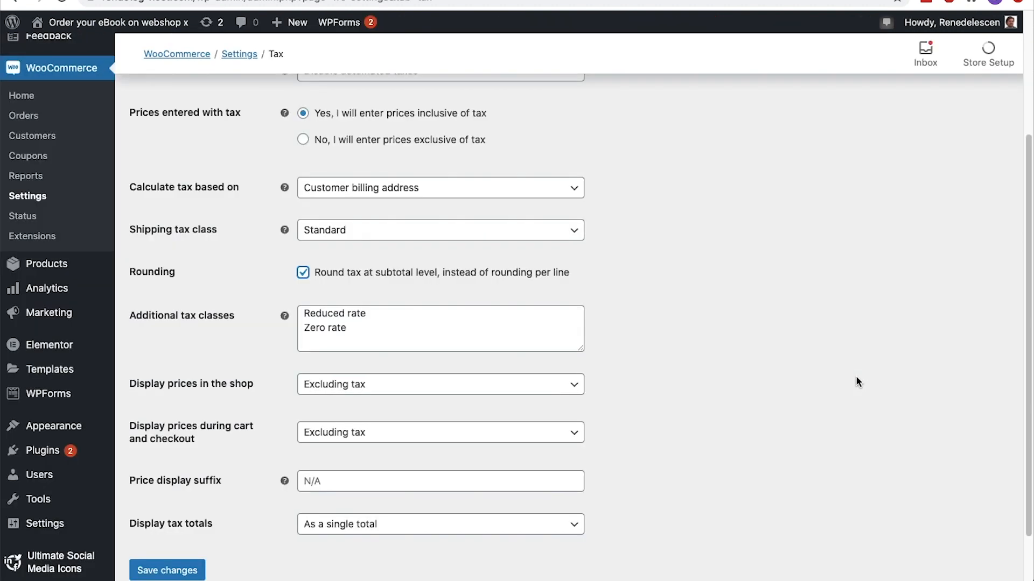
{"action": "scroll", "coordinate": [858, 381], "scroll_direction": "down", "scroll_amount": 2}
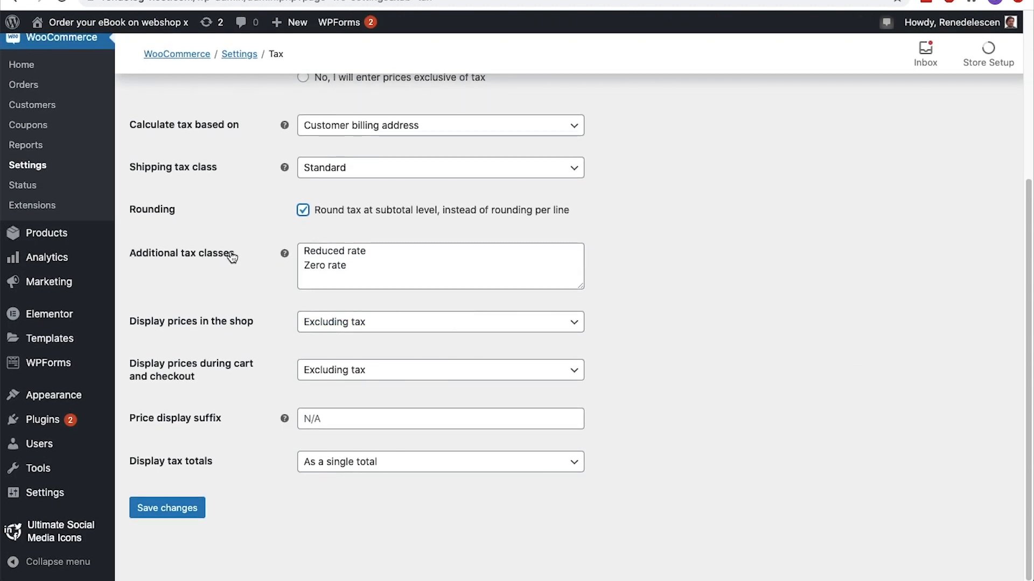
{"action": "left_click", "coordinate": [361, 258]}
{"action": "key", "text": "Return"}
{"action": "type", "text": "Other"}
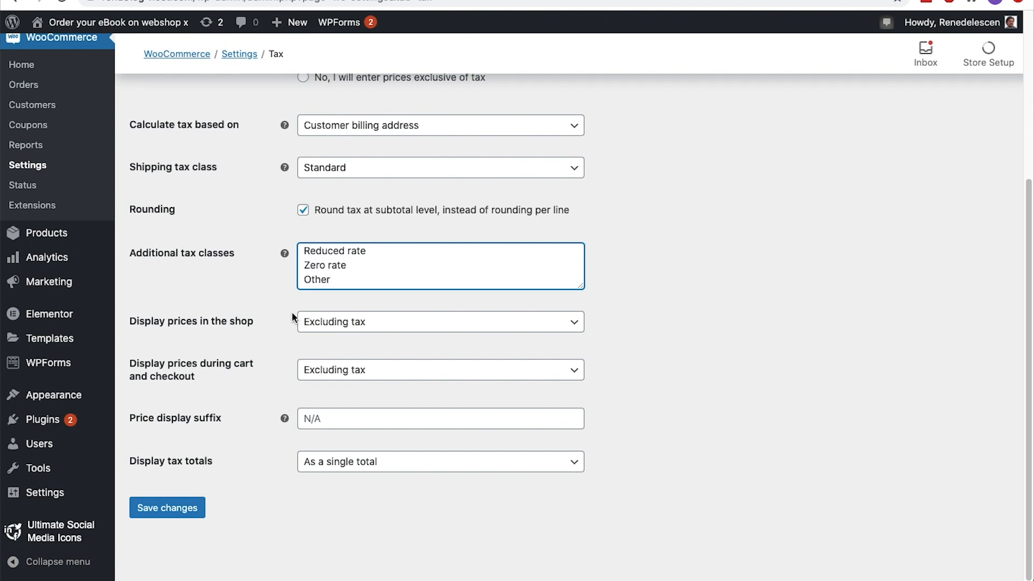
{"action": "left_click", "coordinate": [165, 513]}
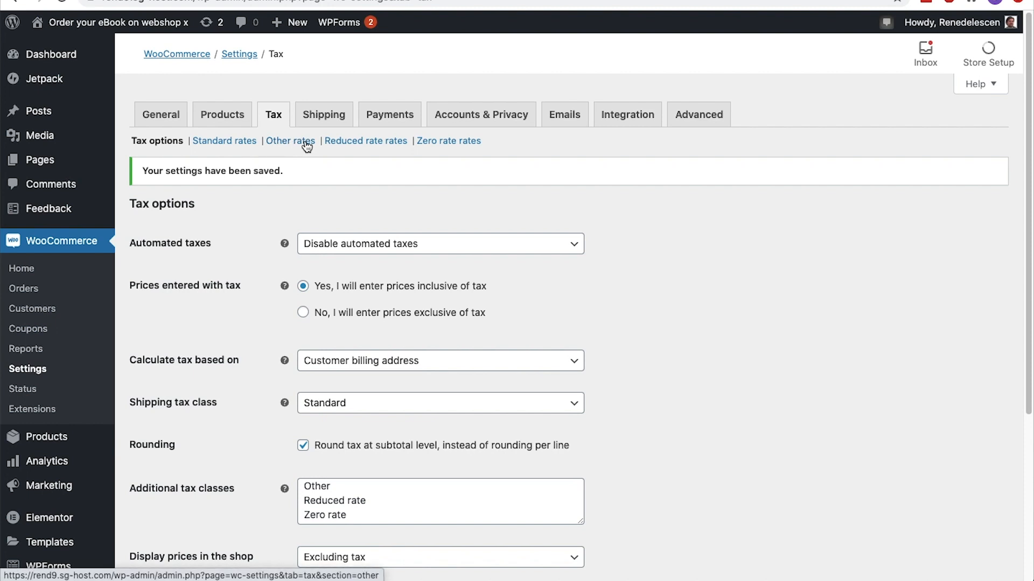
Set prices to display including tax both in the shop and during cart and checkout
{"action": "scroll", "coordinate": [332, 166], "scroll_direction": "down", "scroll_amount": 5}
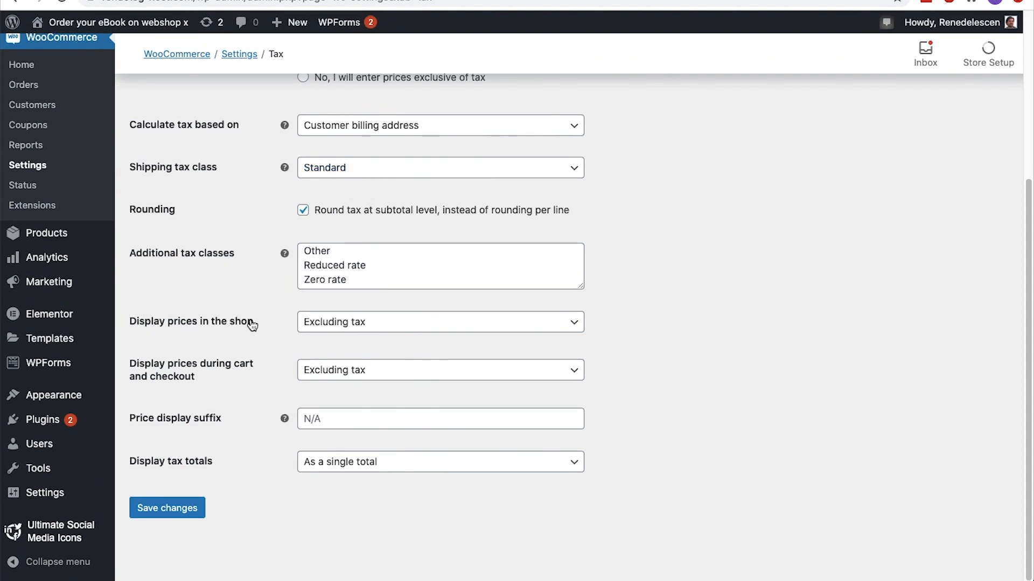
{"action": "left_click", "coordinate": [574, 328]}
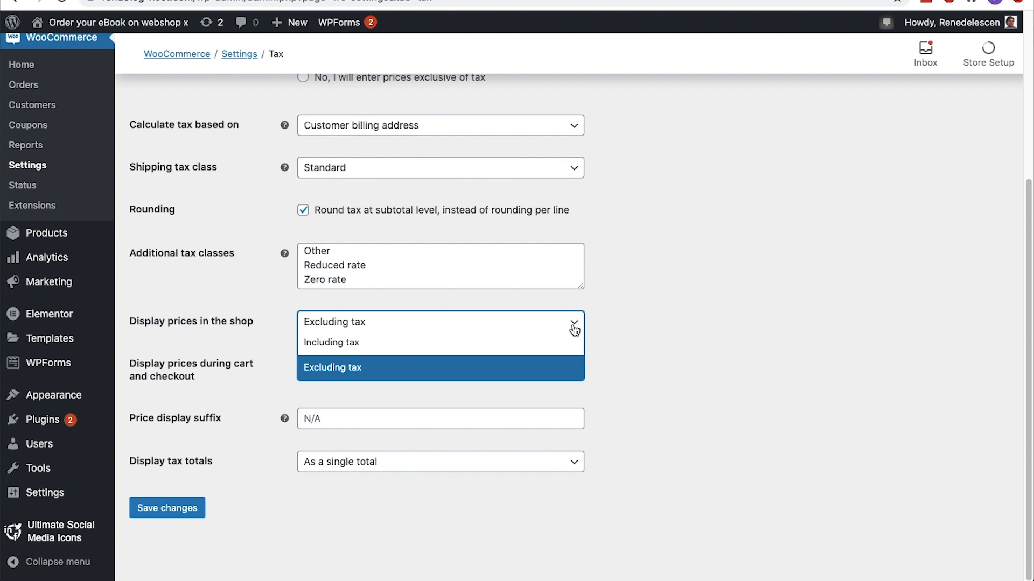
{"action": "left_click", "coordinate": [554, 341]}
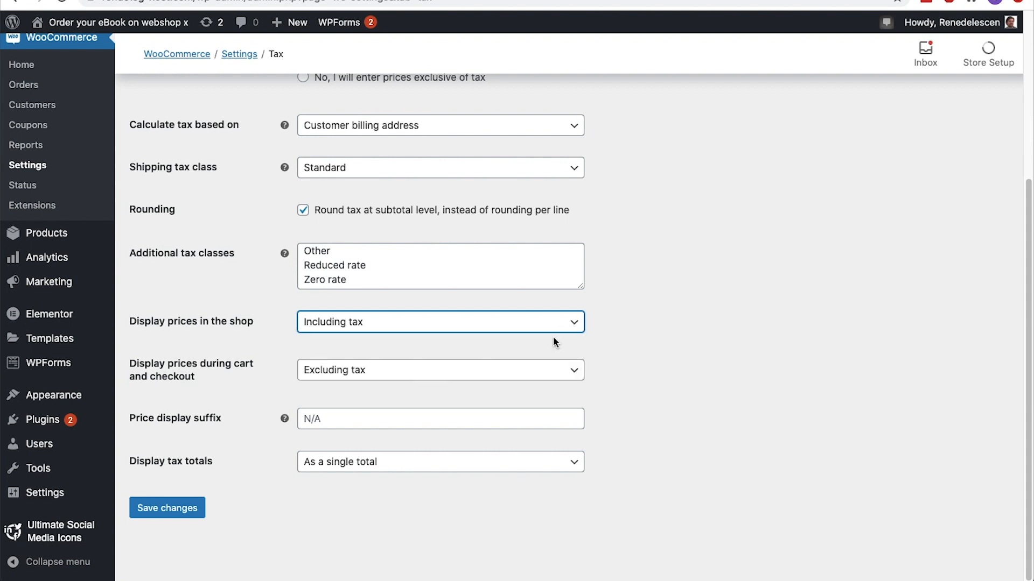
{"action": "left_click", "coordinate": [552, 365]}
{"action": "left_click", "coordinate": [547, 388]}
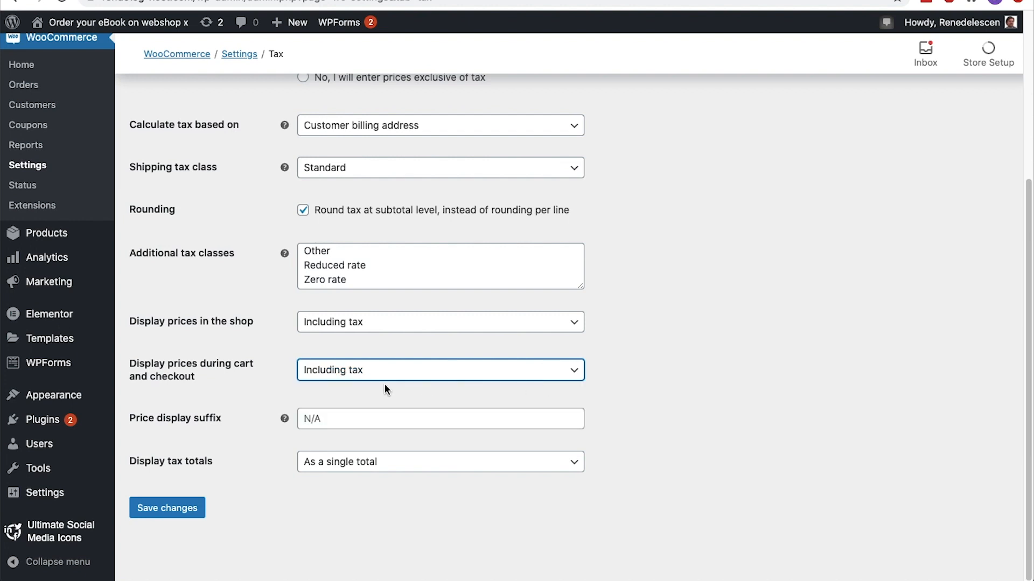
Set the price display suffix to "inc. VAT", save the tax options, and check the prices on the Shop page
{"action": "left_click", "coordinate": [311, 424]}
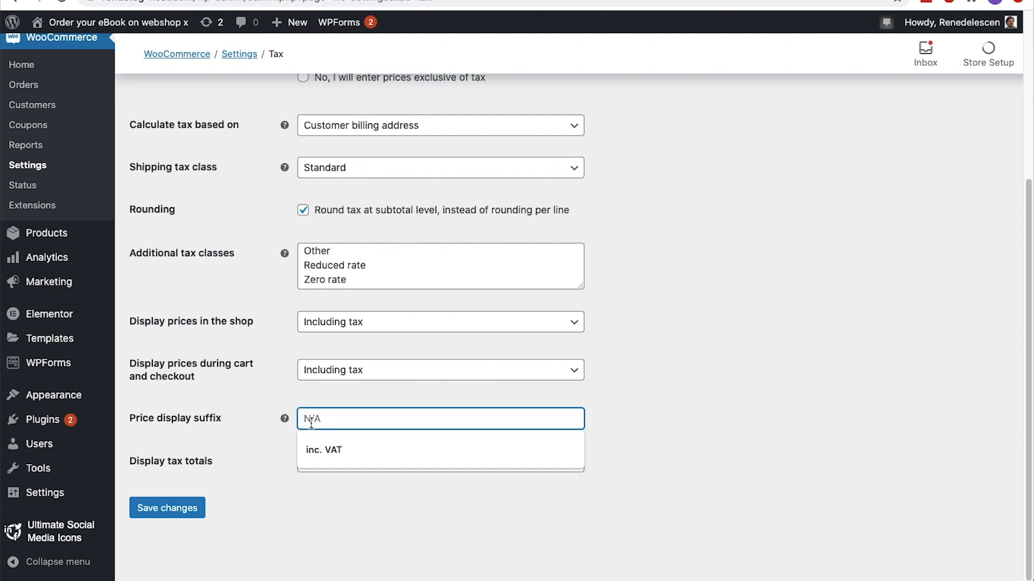
{"action": "left_click", "coordinate": [315, 442]}
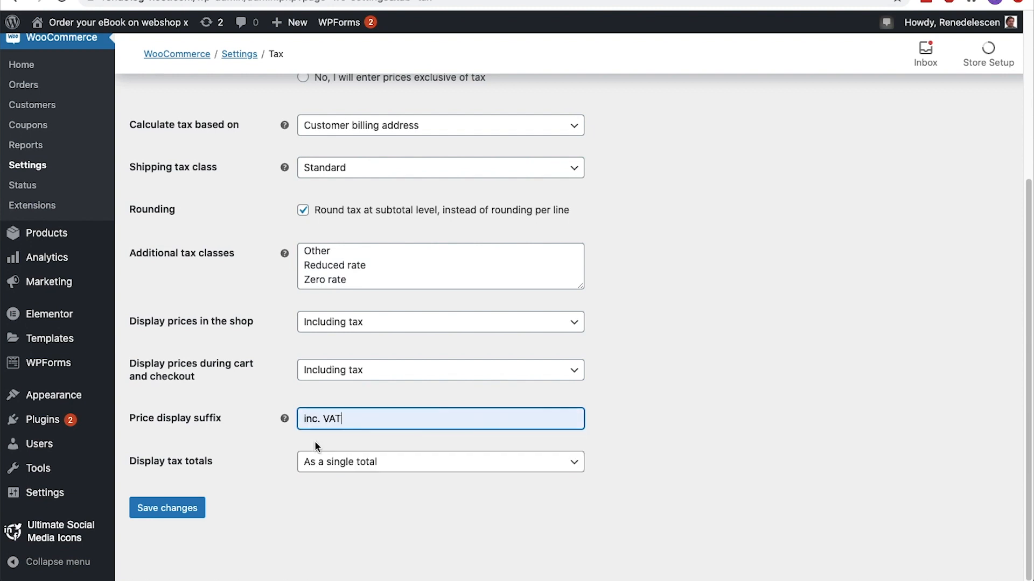
{"action": "left_click", "coordinate": [181, 508]}
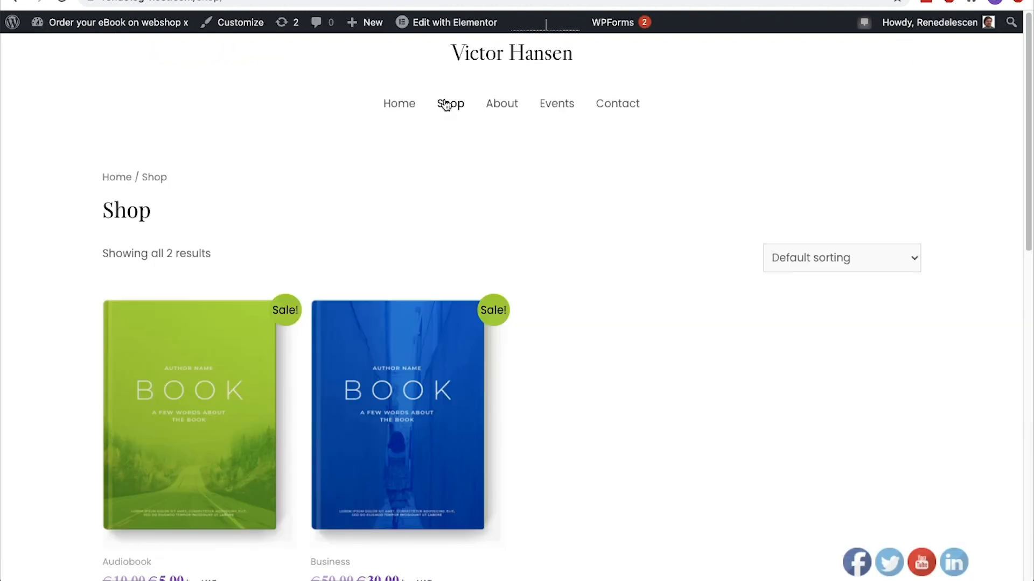
{"action": "scroll", "coordinate": [444, 105], "scroll_direction": "down", "scroll_amount": 5}
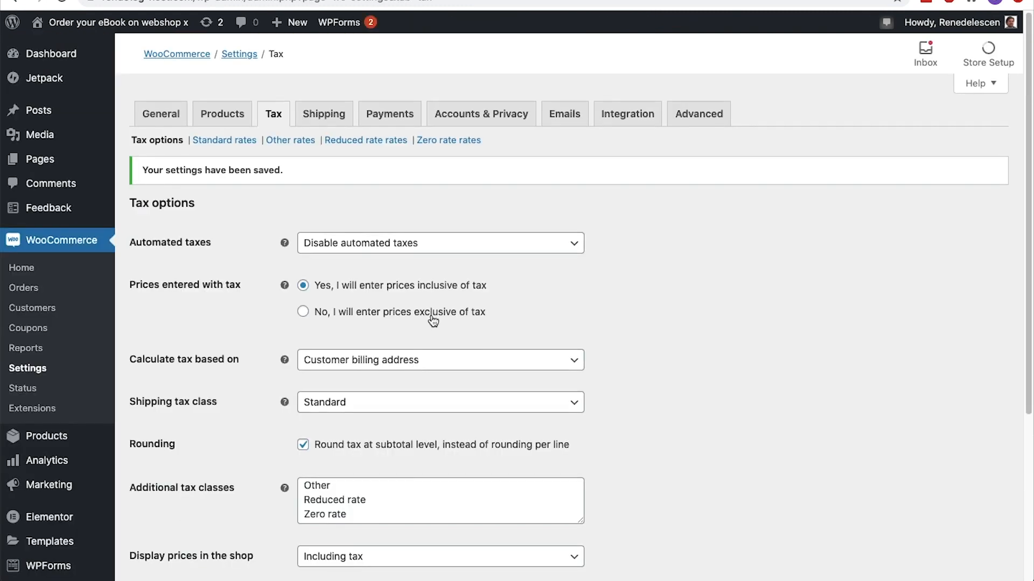
Set the display of tax totals to Itemized and save the tax options
{"action": "scroll", "coordinate": [434, 321], "scroll_direction": "down", "scroll_amount": 4}
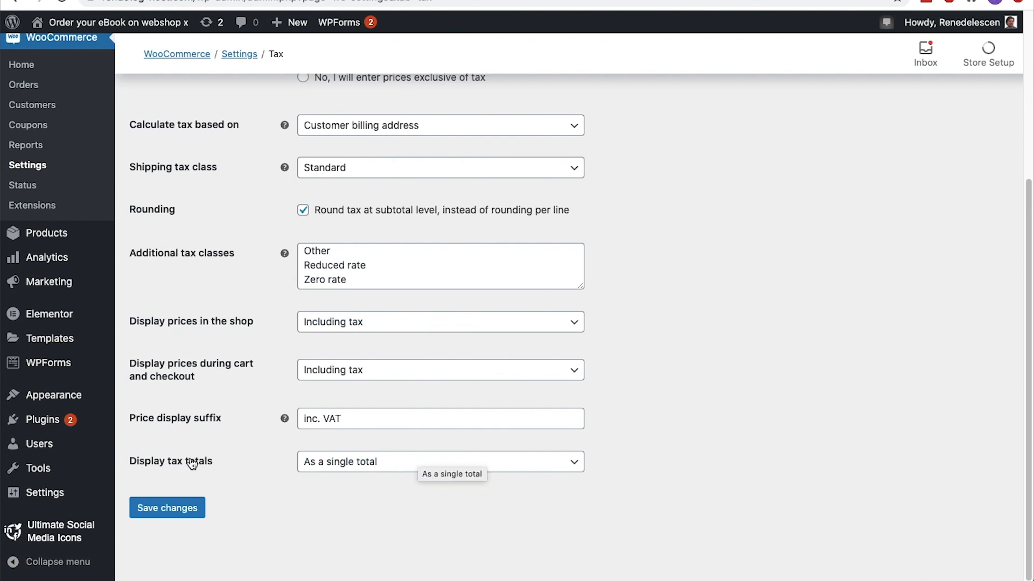
{"action": "left_click", "coordinate": [299, 466]}
{"action": "left_click", "coordinate": [343, 501]}
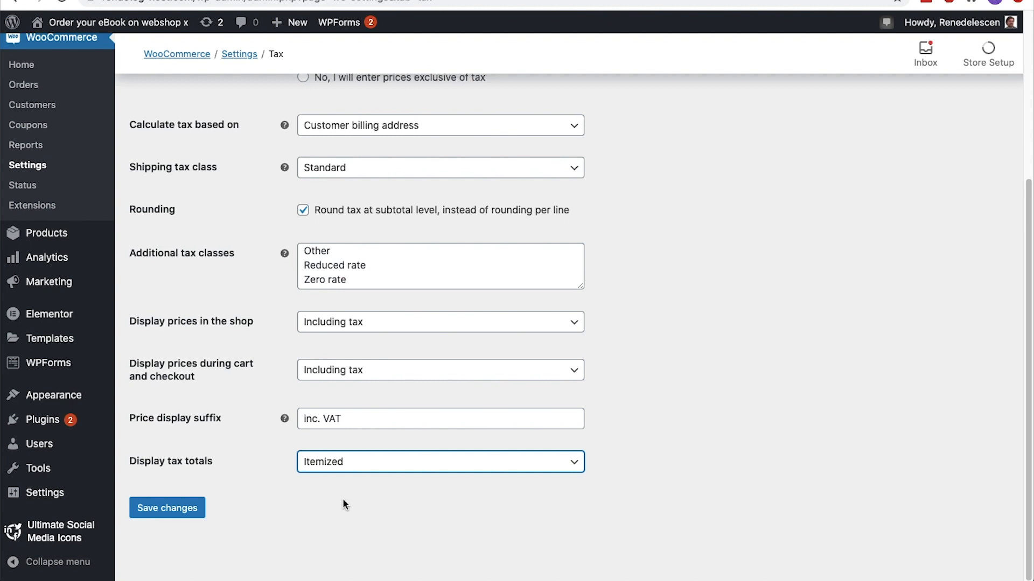
{"action": "left_click", "coordinate": [203, 508]}
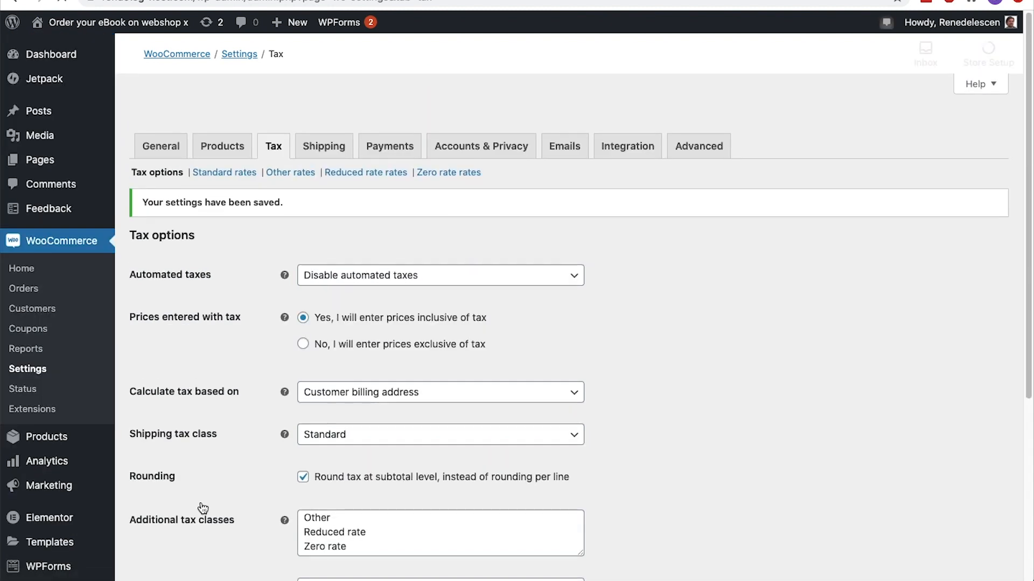
Add a row to the Standard tax rates with country code NL and a rate of 9%
{"action": "left_click", "coordinate": [233, 142]}
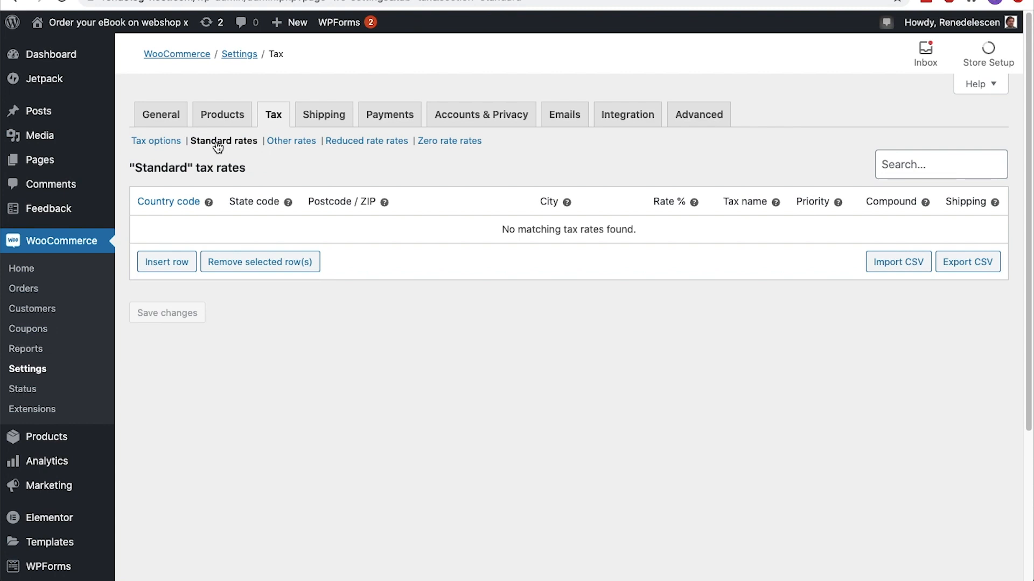
{"action": "left_click", "coordinate": [175, 261]}
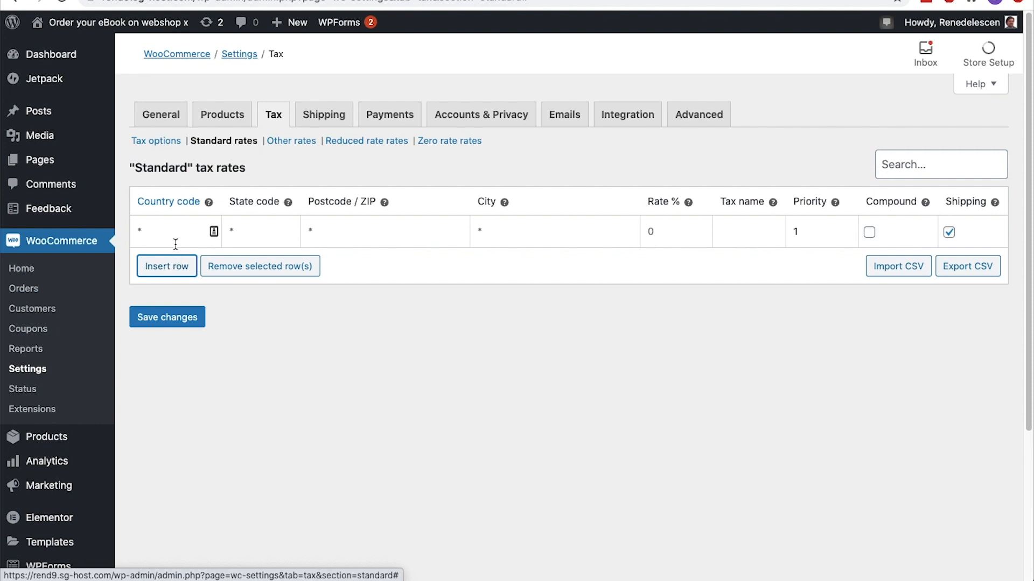
{"action": "left_click", "coordinate": [175, 237]}
{"action": "type", "text": "N"}
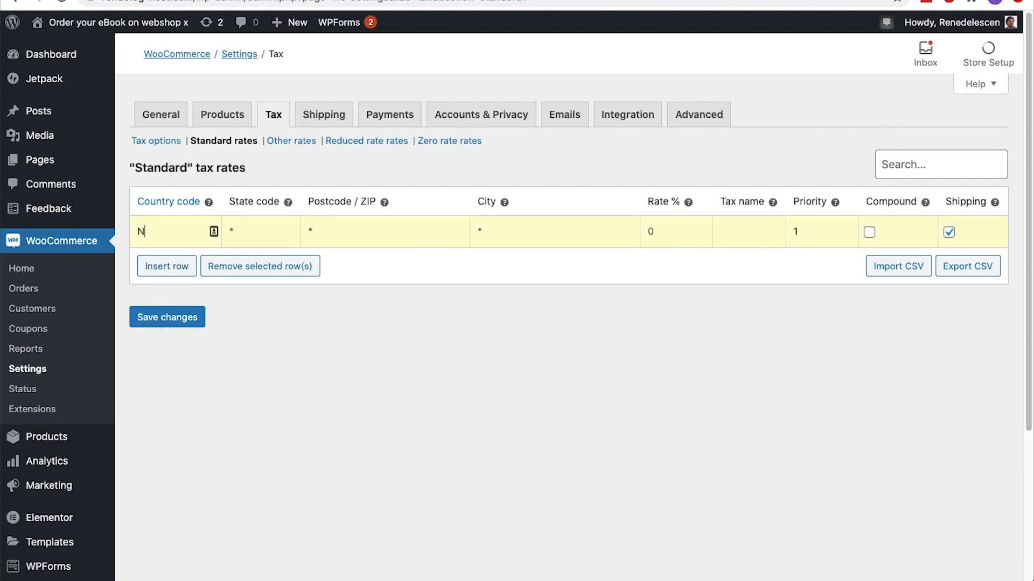
{"action": "type", "text": "L"}
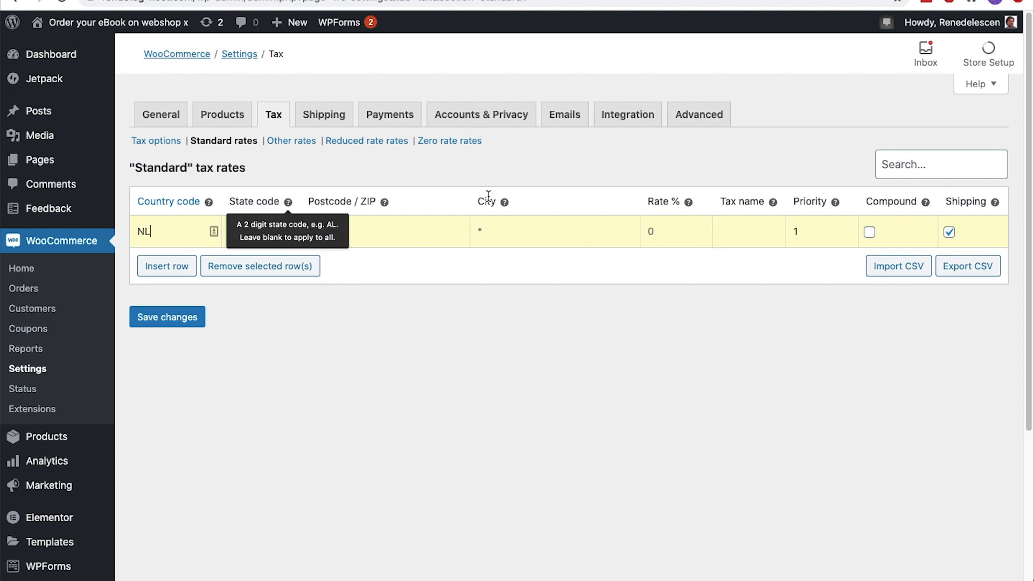
{"action": "left_click", "coordinate": [651, 230]}
{"action": "type", "text": "9"}
Name the NL standard rate "(VAT 9%)" and turn off its application to shipping
{"action": "left_click", "coordinate": [722, 230]}
{"action": "type", "text": "VAT 9%)"}
{"action": "left_click", "coordinate": [721, 231]}
{"action": "type", "text": "("}
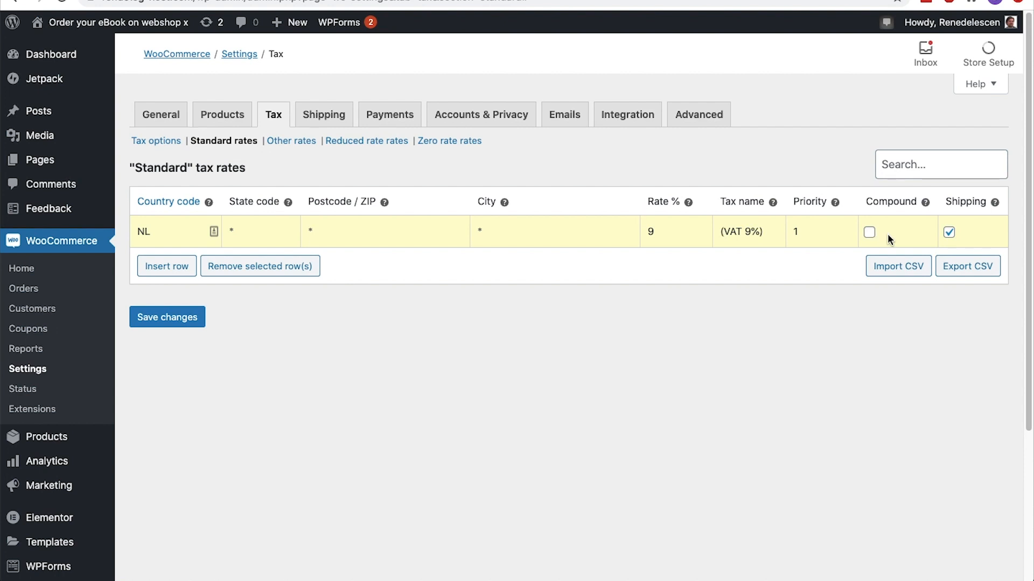
{"action": "left_click", "coordinate": [949, 232]}
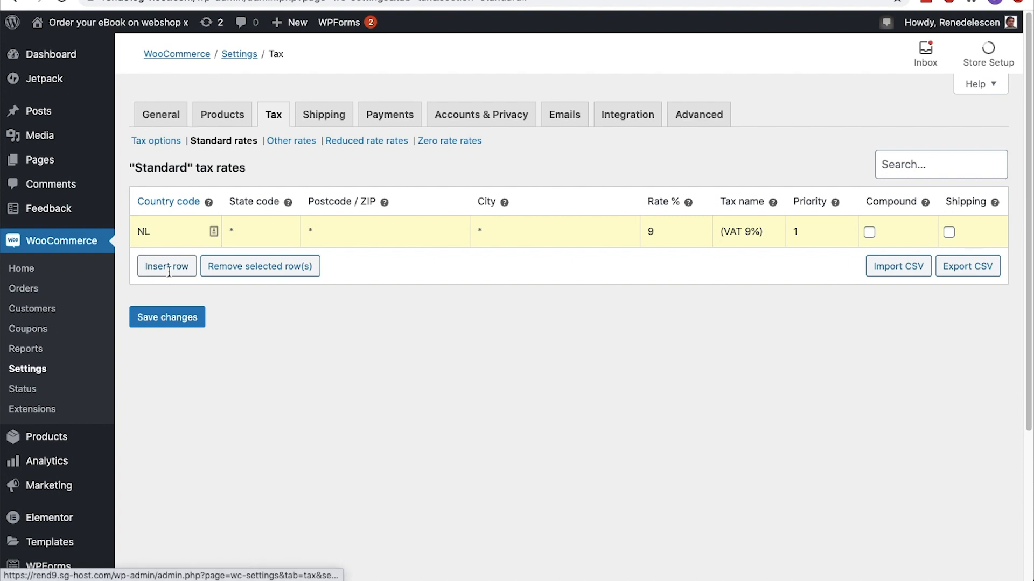
Add a second standard tax rate row with country code BE and a rate of 6%
{"action": "left_click", "coordinate": [168, 266]}
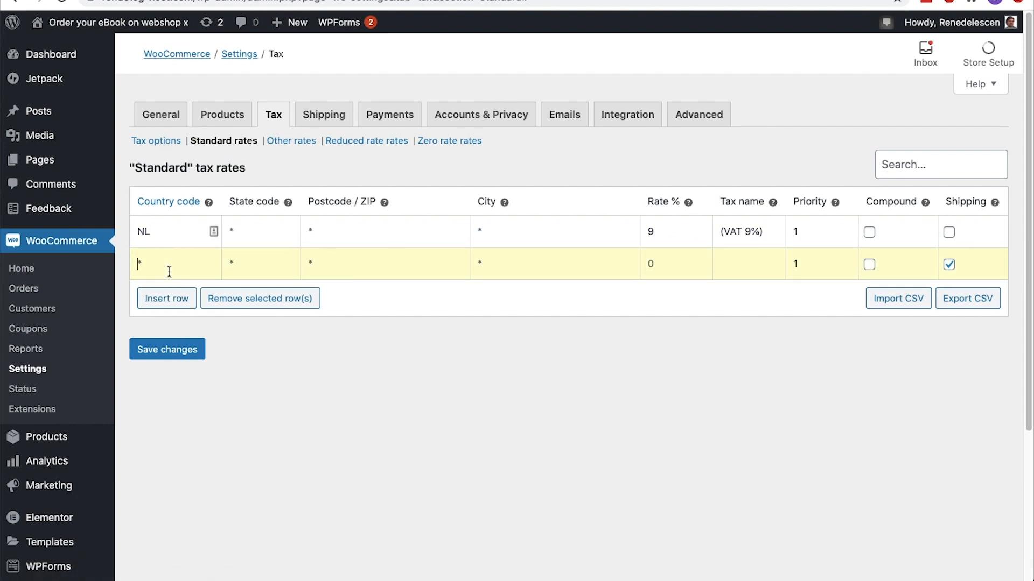
{"action": "type", "text": "BE"}
{"action": "key", "text": "Tab"}
{"action": "key", "text": "Tab"}
{"action": "key", "text": "Tab"}
{"action": "key", "text": "Tab"}
{"action": "type", "text": "6"}
Name the BE rate "(VAT 6%)", turn off its application to shipping, and save the standard rates
{"action": "key", "text": "Tab"}
{"action": "type", "text": "(VAT 6%)"}
{"action": "left_click", "coordinate": [949, 265]}
{"action": "left_click", "coordinate": [177, 353]}
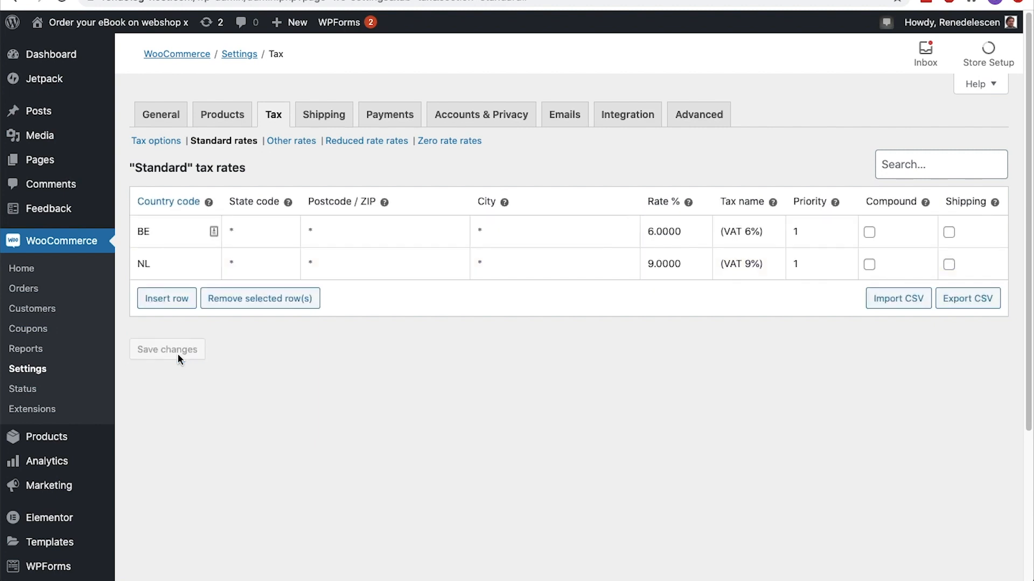
Add a rate to the Other tax class with country code NL, 21% and the name "(VAT 21%)", and save it
{"action": "left_click", "coordinate": [291, 140]}
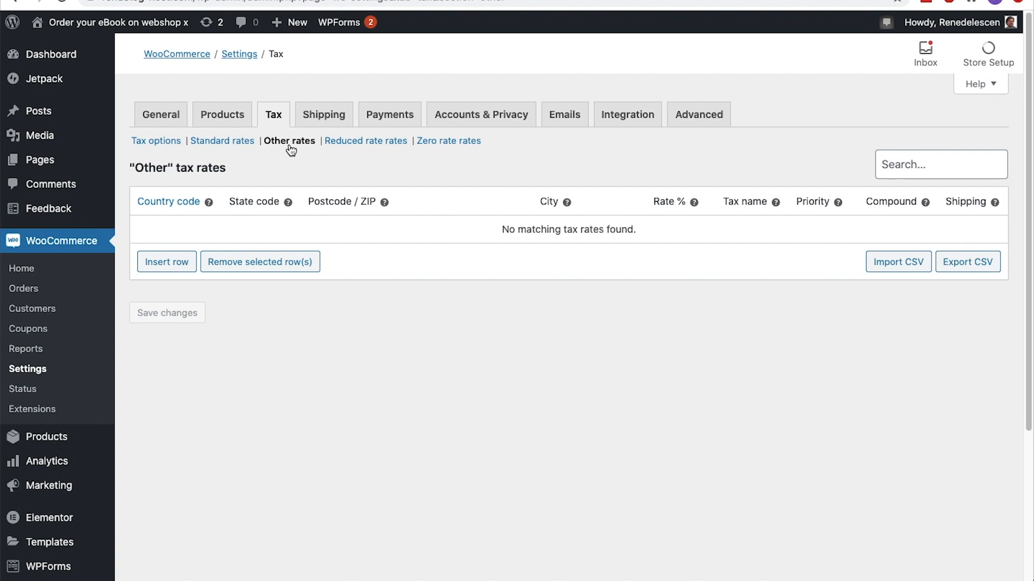
{"action": "left_click", "coordinate": [185, 262]}
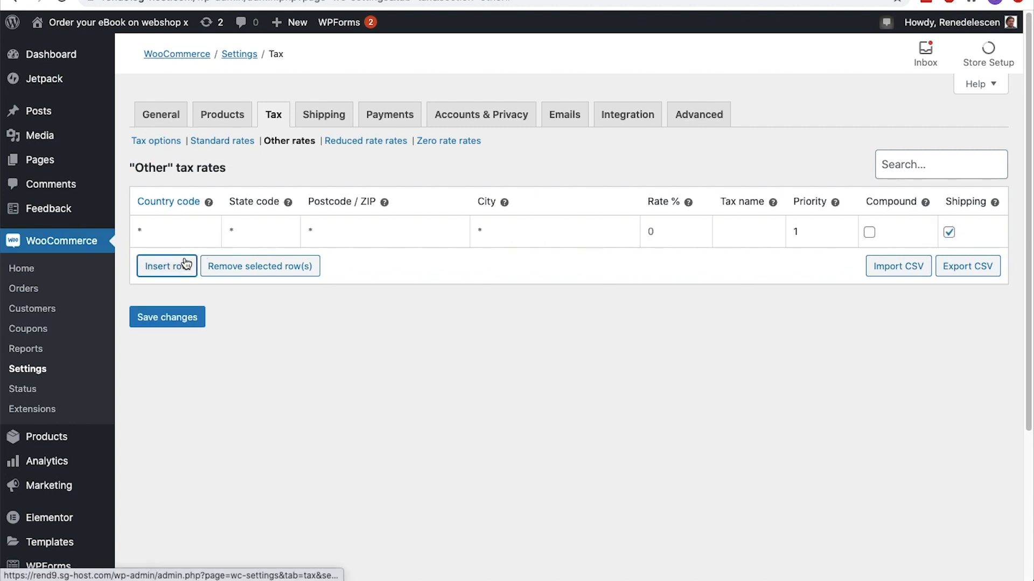
{"action": "type", "text": "NL"}
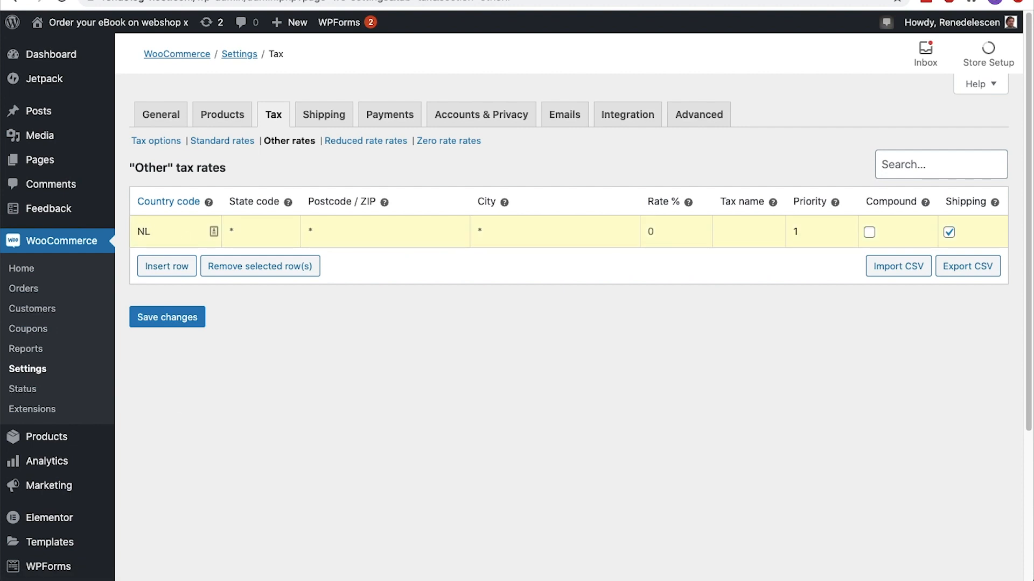
{"action": "left_click", "coordinate": [666, 238]}
{"action": "type", "text": "21"}
{"action": "left_click", "coordinate": [724, 228]}
{"action": "type", "text": "(VAT 21%)"}
{"action": "left_click", "coordinate": [191, 325]}
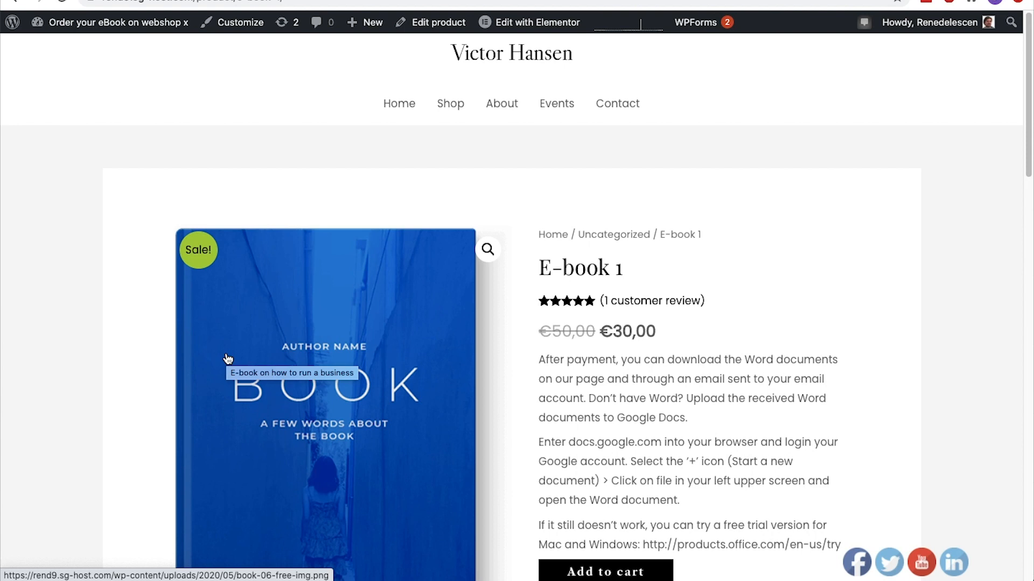
Open the E-book 1 product for editing and check the tax classes available in its product data
{"action": "left_click", "coordinate": [446, 23]}
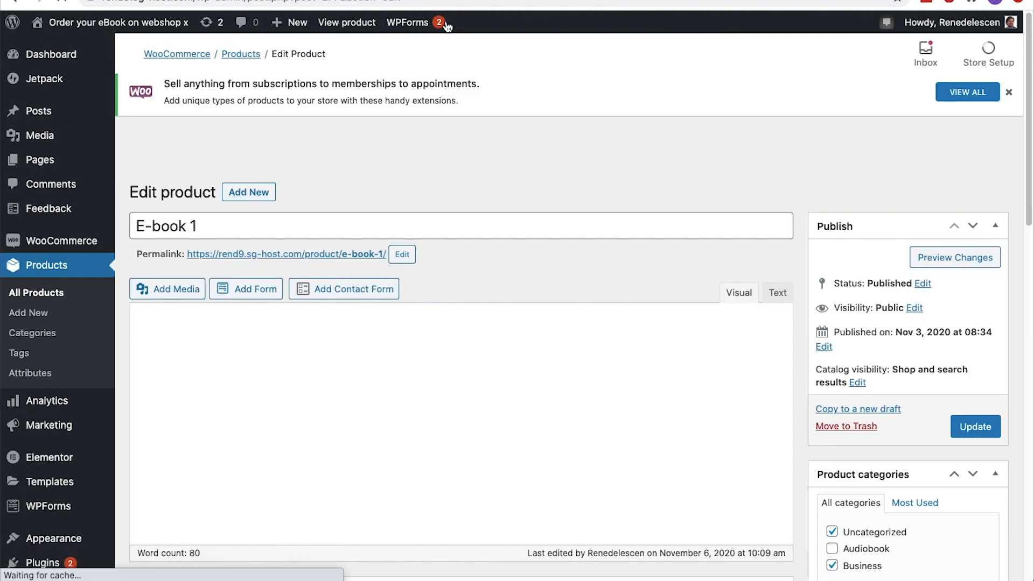
{"action": "scroll", "coordinate": [434, 105], "scroll_direction": "down", "scroll_amount": 10}
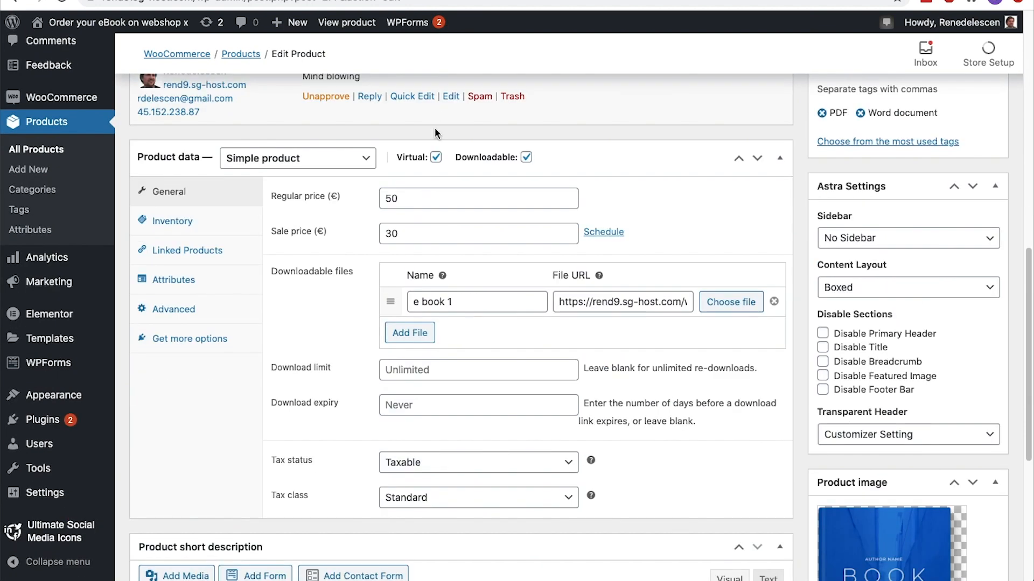
{"action": "left_click", "coordinate": [430, 498]}
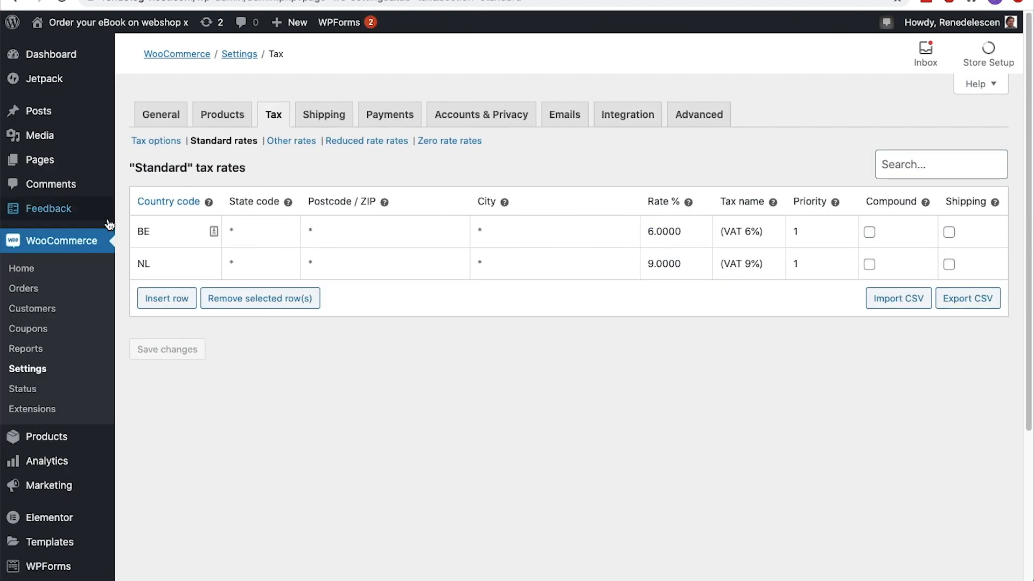
Search for the plugin "Woocommerce shipping & Tax" among the plugins that can be added
{"action": "scroll", "coordinate": [95, 226], "scroll_direction": "down", "scroll_amount": 3}
{"action": "mouse_move", "coordinate": [58, 464]}
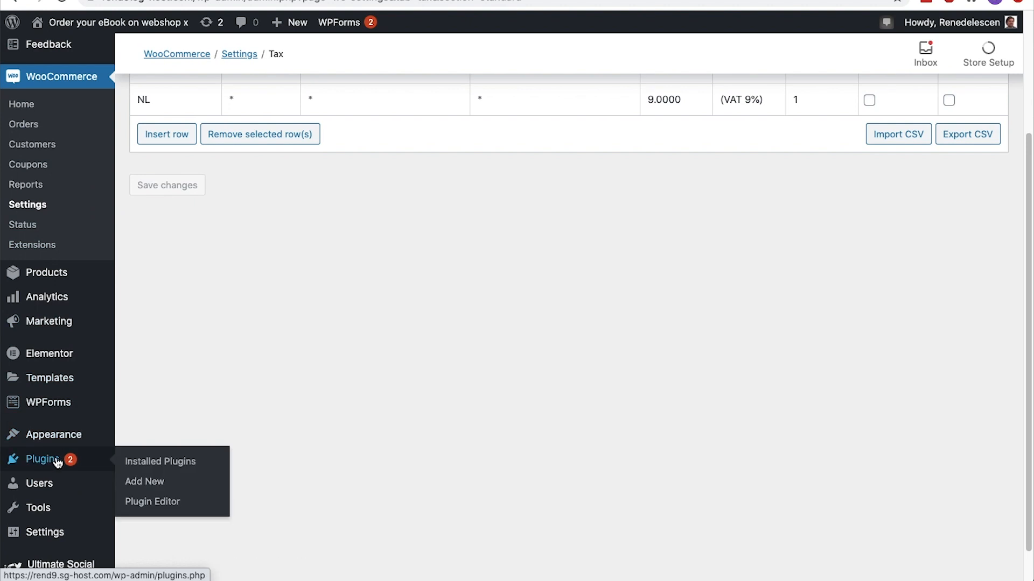
{"action": "left_click", "coordinate": [138, 485]}
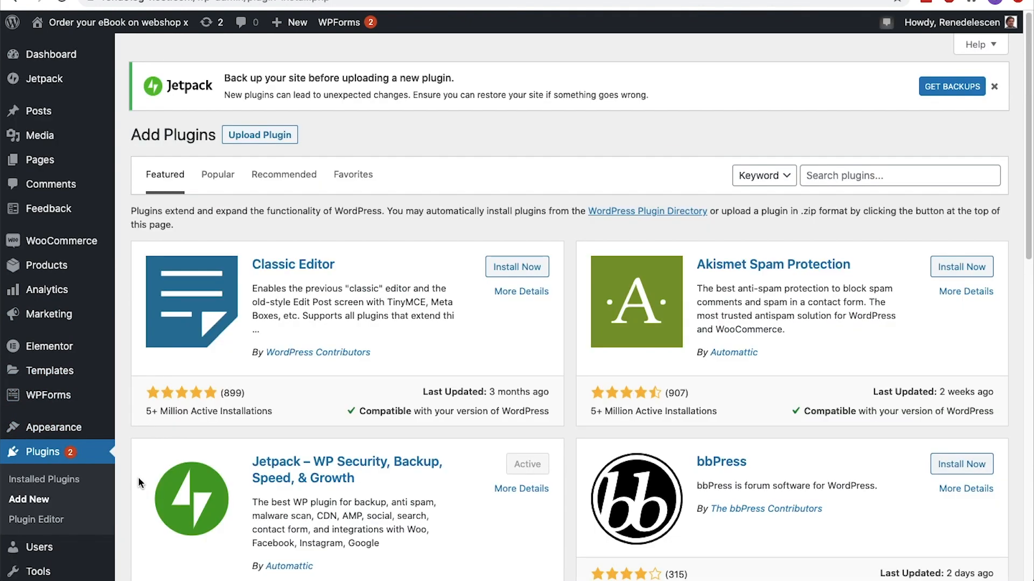
{"action": "left_click", "coordinate": [856, 178]}
{"action": "type", "text": "Woocommerce shipping & Tax"}
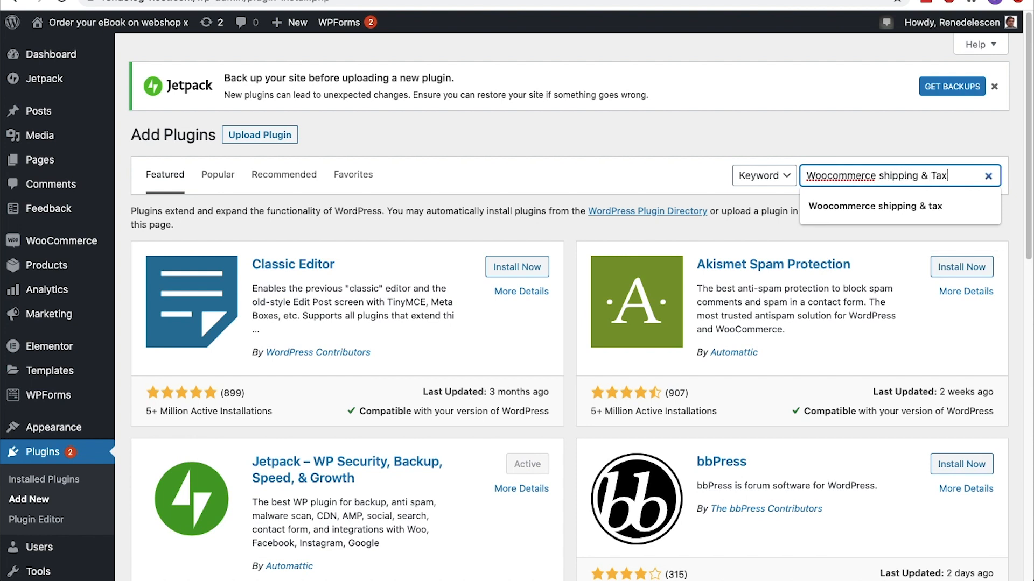
{"action": "key", "text": "Return"}
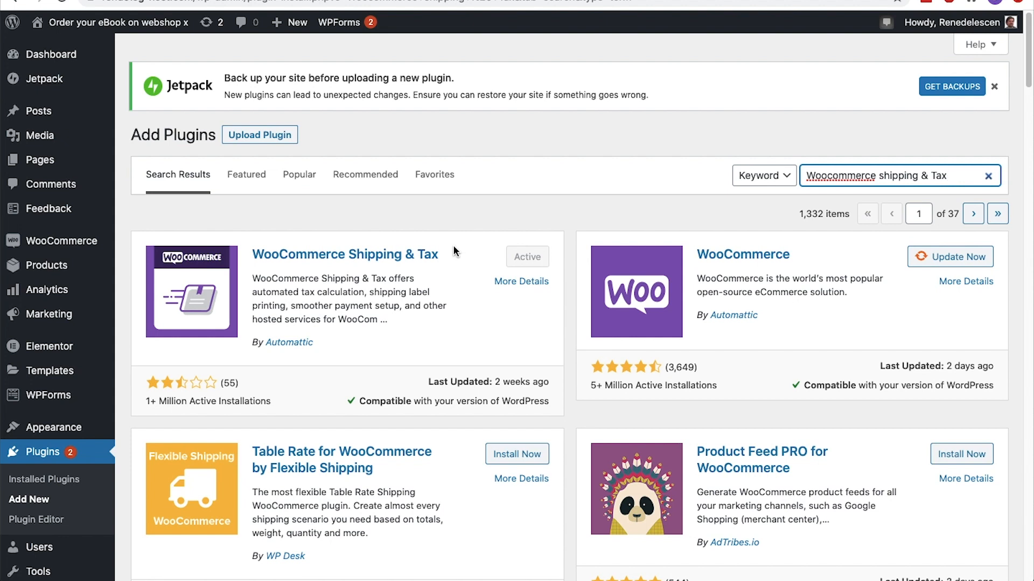
Enable automated taxes in WooCommerce's tax options and save the settings
{"action": "mouse_move", "coordinate": [59, 240]}
{"action": "left_click", "coordinate": [154, 344]}
{"action": "left_click", "coordinate": [273, 125]}
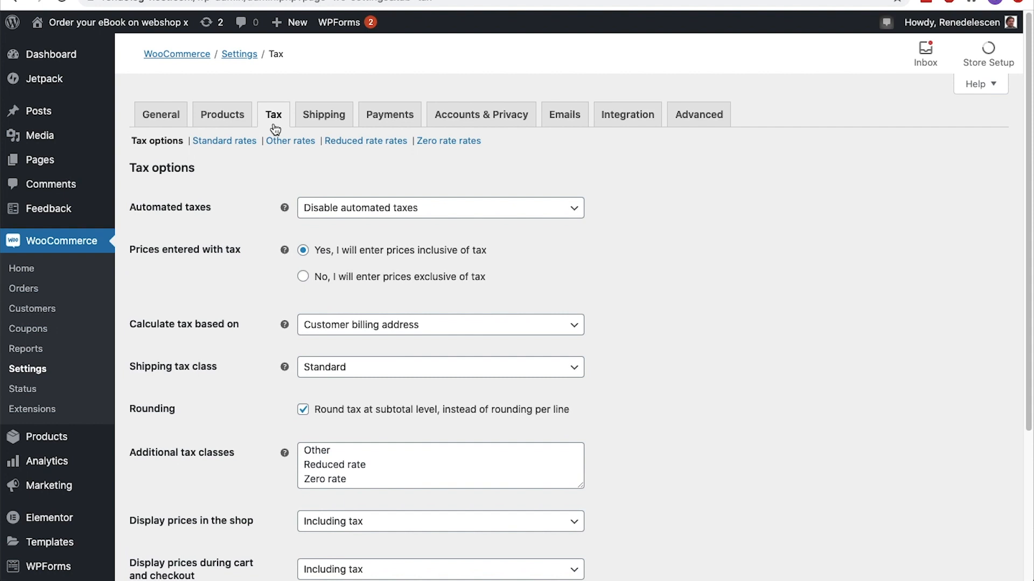
{"action": "left_click", "coordinate": [544, 213]}
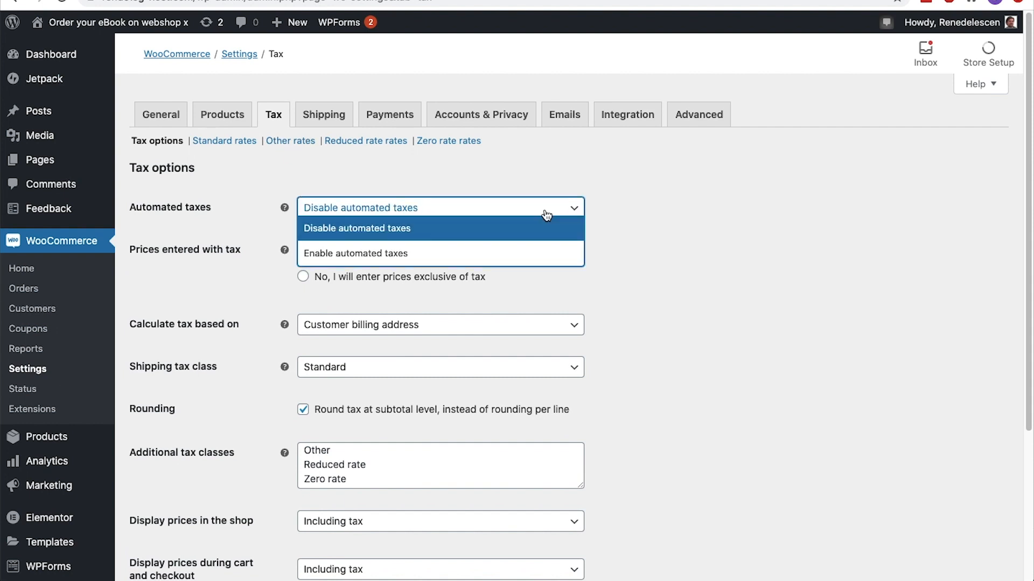
{"action": "left_click", "coordinate": [537, 253]}
{"action": "scroll", "coordinate": [536, 252], "scroll_direction": "down", "scroll_amount": 5}
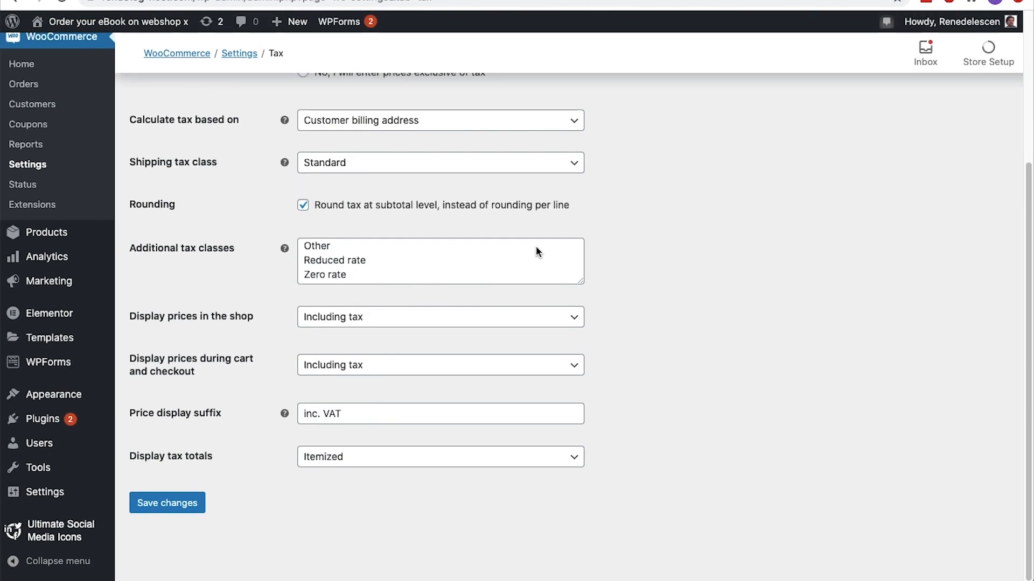
{"action": "left_click", "coordinate": [183, 513]}
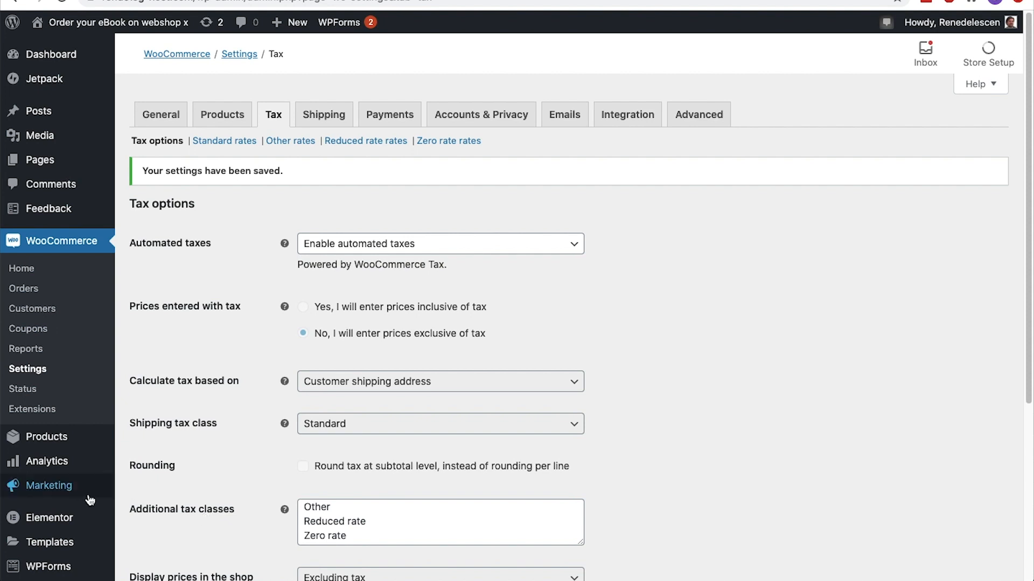
Search the plugins that can be added for "direct checkout", then install and activate Direct Checkout for WooCommerce
{"action": "mouse_move", "coordinate": [84, 500]}
{"action": "scroll", "coordinate": [84, 499], "scroll_direction": "down", "scroll_amount": 4}
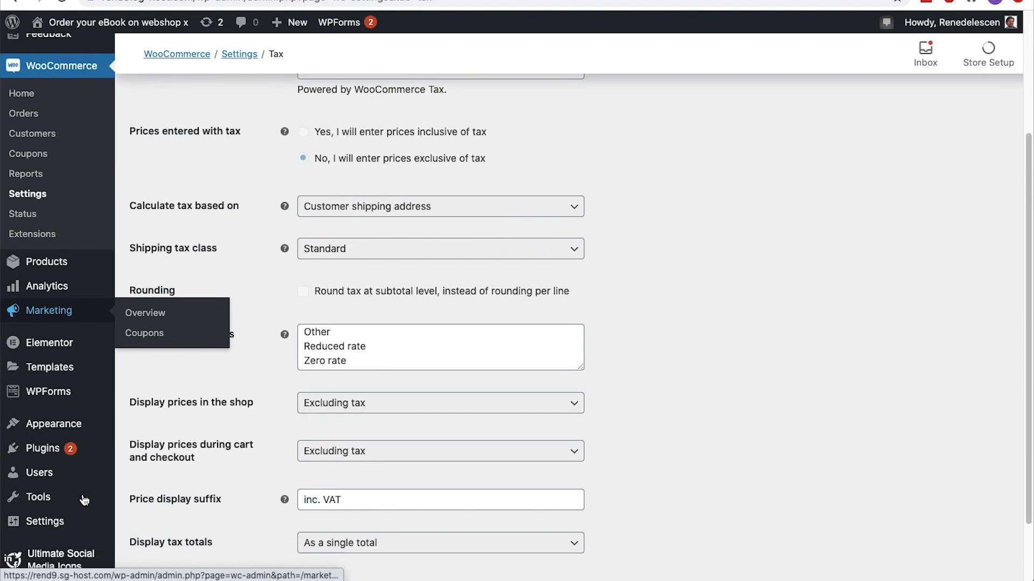
{"action": "mouse_move", "coordinate": [76, 455]}
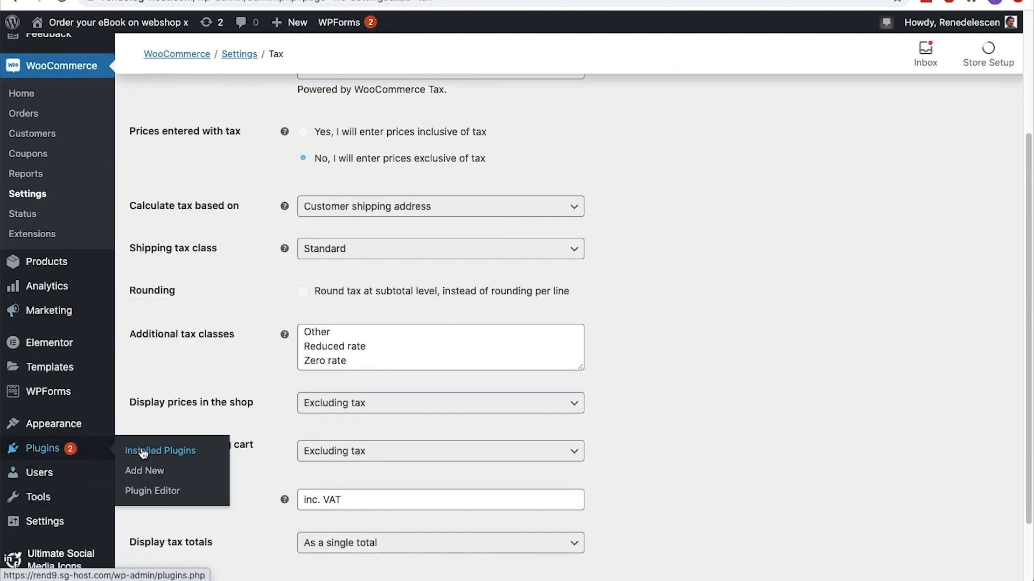
{"action": "left_click", "coordinate": [144, 471]}
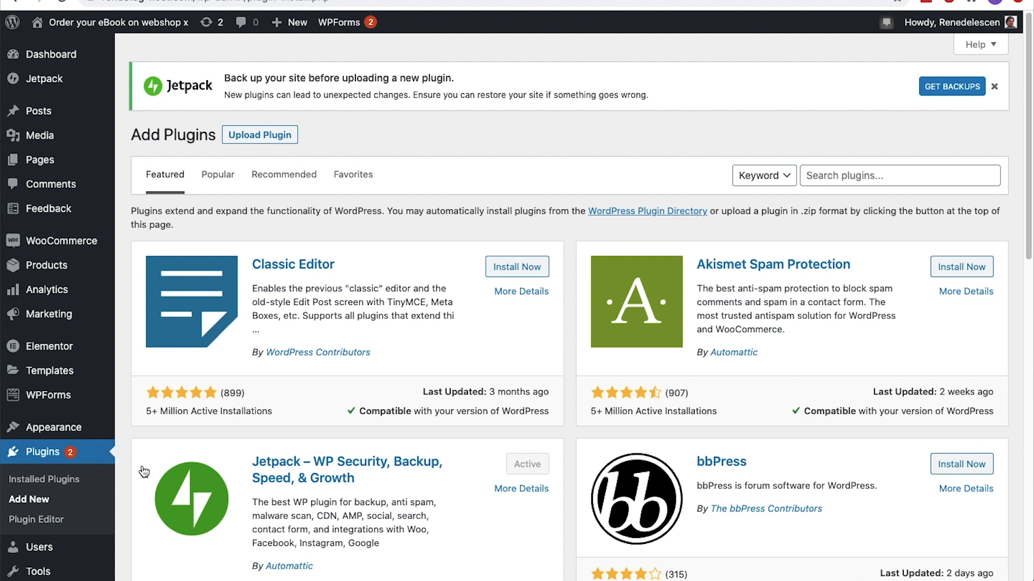
{"action": "left_click", "coordinate": [849, 182]}
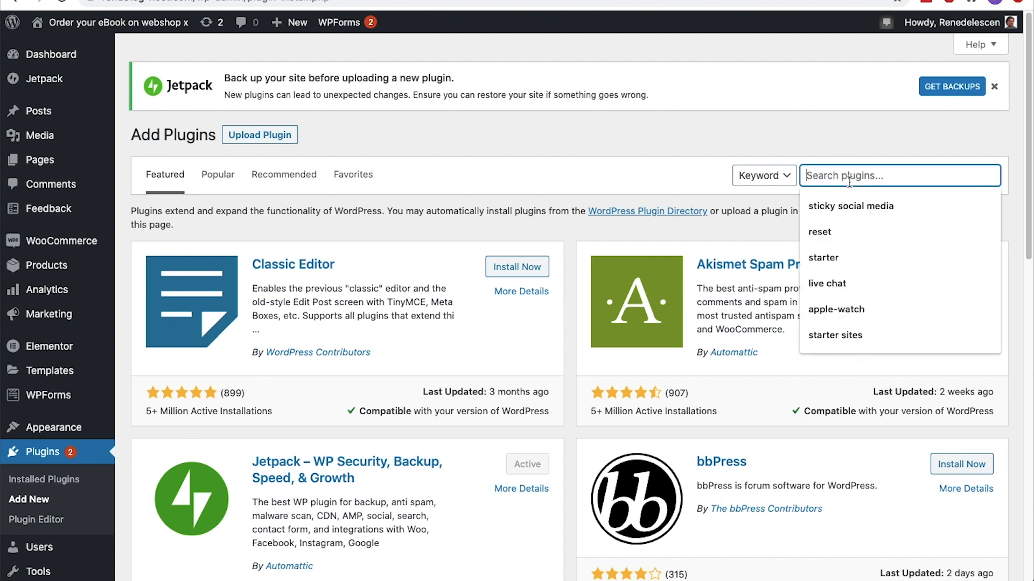
{"action": "type", "text": "direct checkout"}
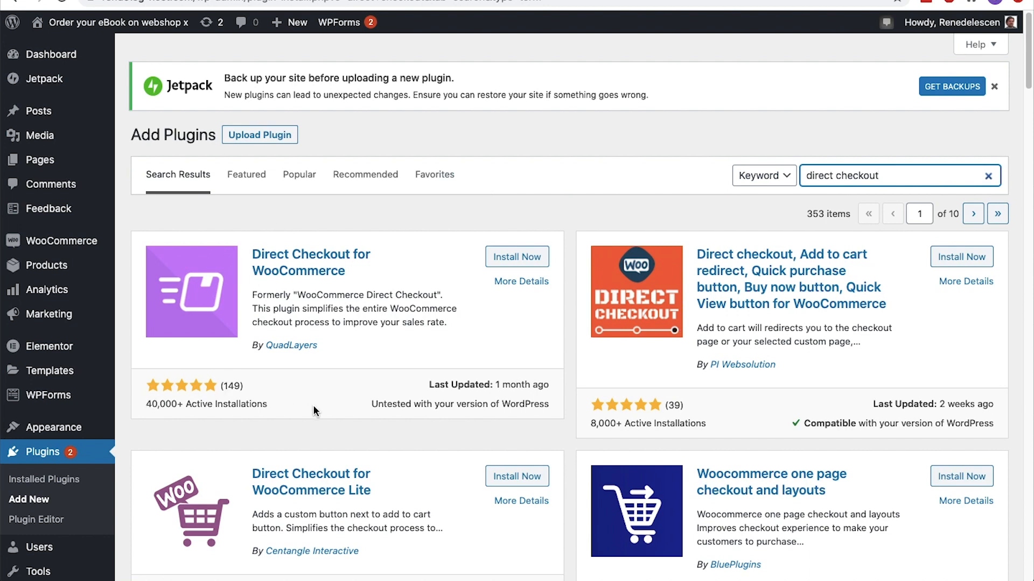
{"action": "left_click", "coordinate": [502, 255]}
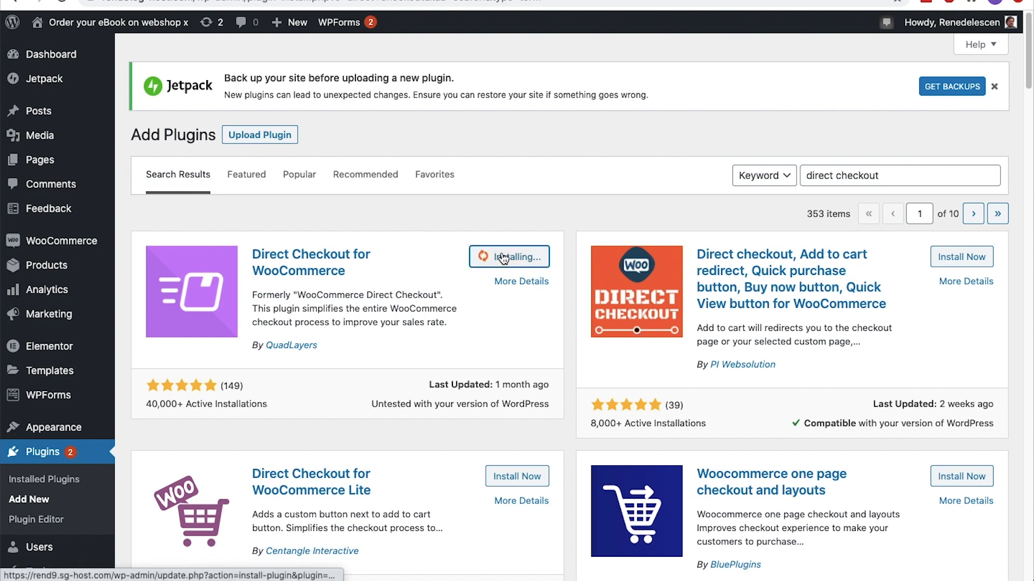
{"action": "left_click", "coordinate": [502, 256]}
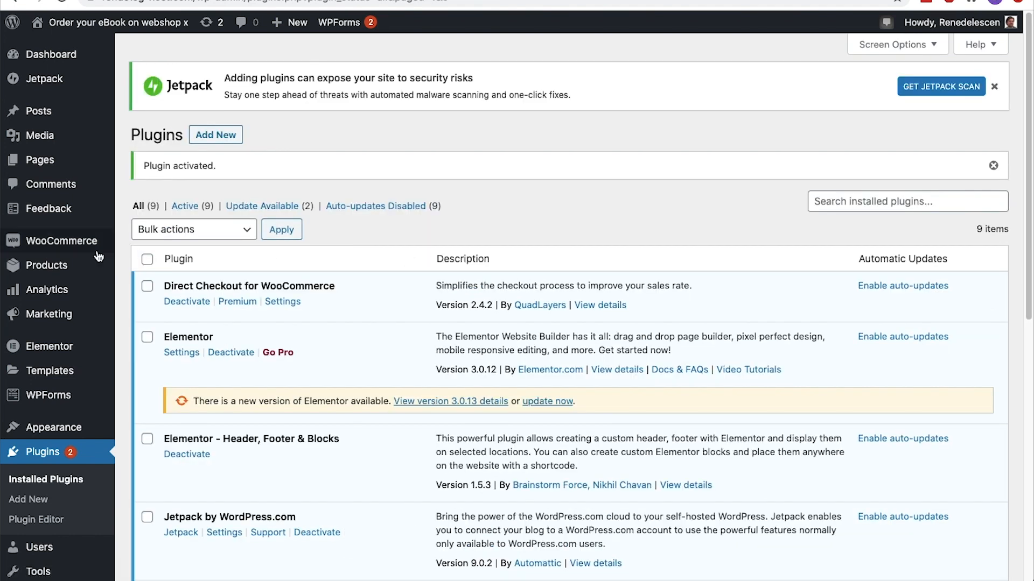
In WooCommerce's Direct Checkout general settings, keep the added-to-cart redirect at Yes, redirect to Checkout, and save
{"action": "mouse_move", "coordinate": [96, 247]}
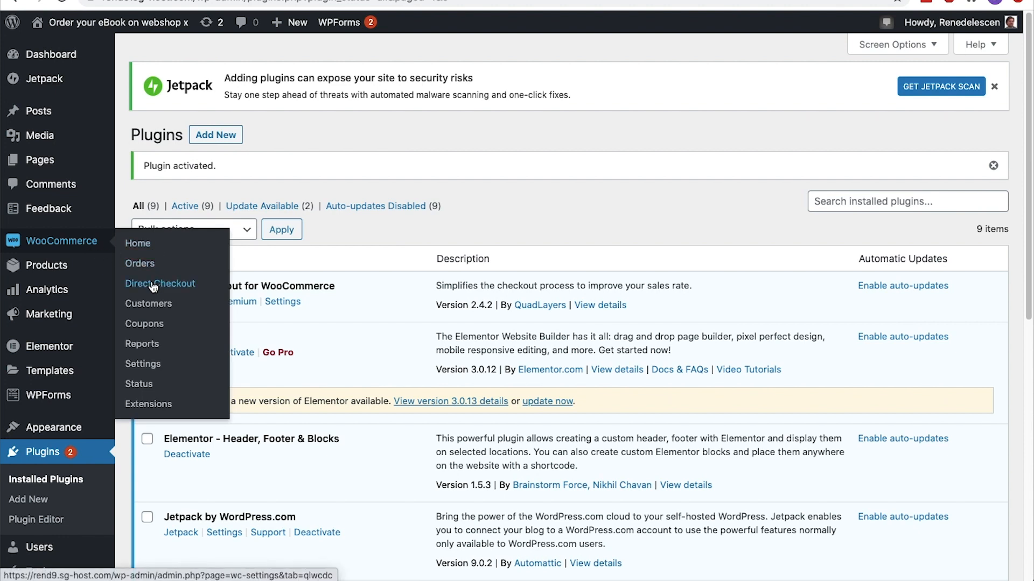
{"action": "left_click", "coordinate": [143, 364]}
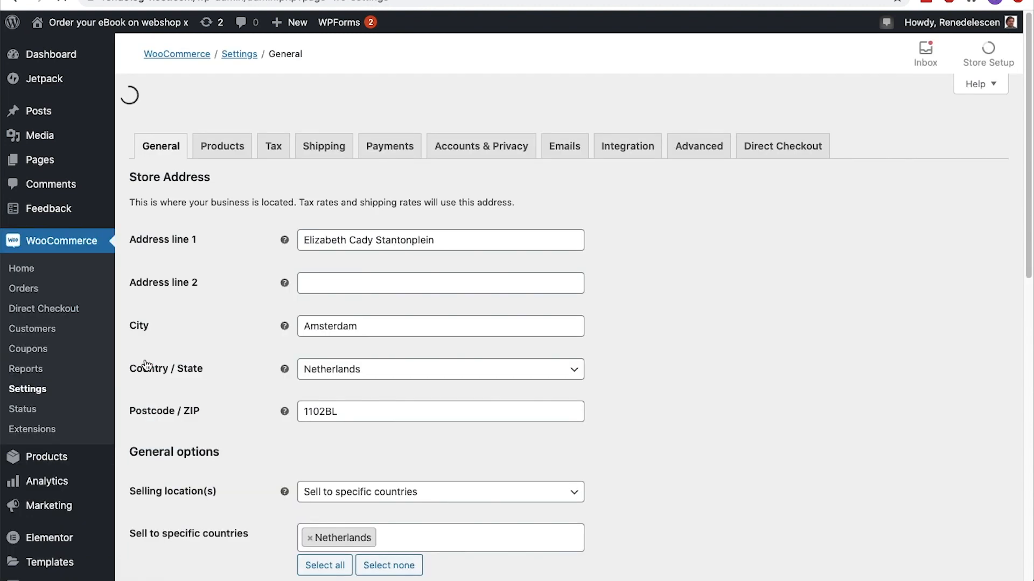
{"action": "left_click", "coordinate": [800, 119]}
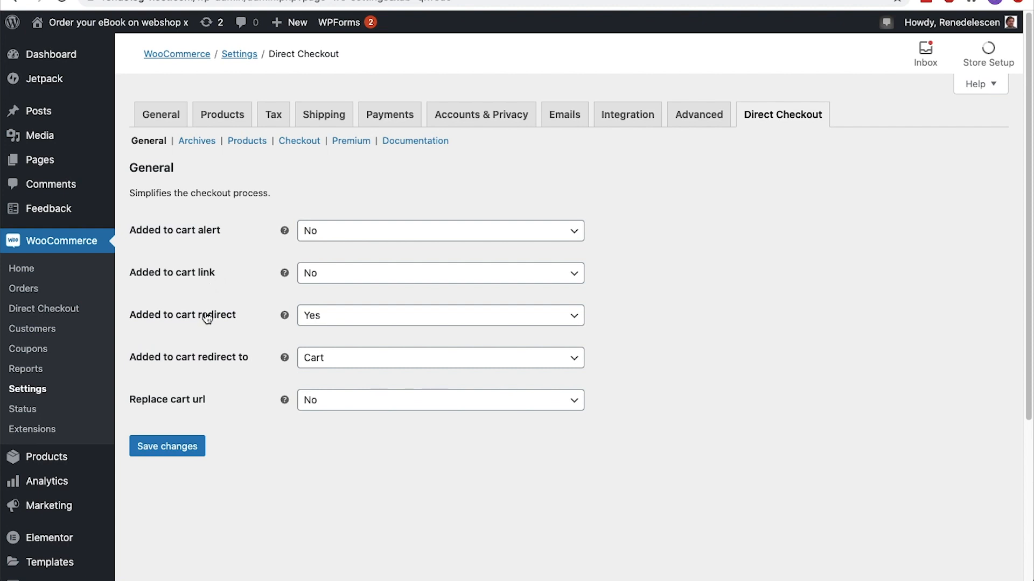
{"action": "left_click", "coordinate": [582, 319]}
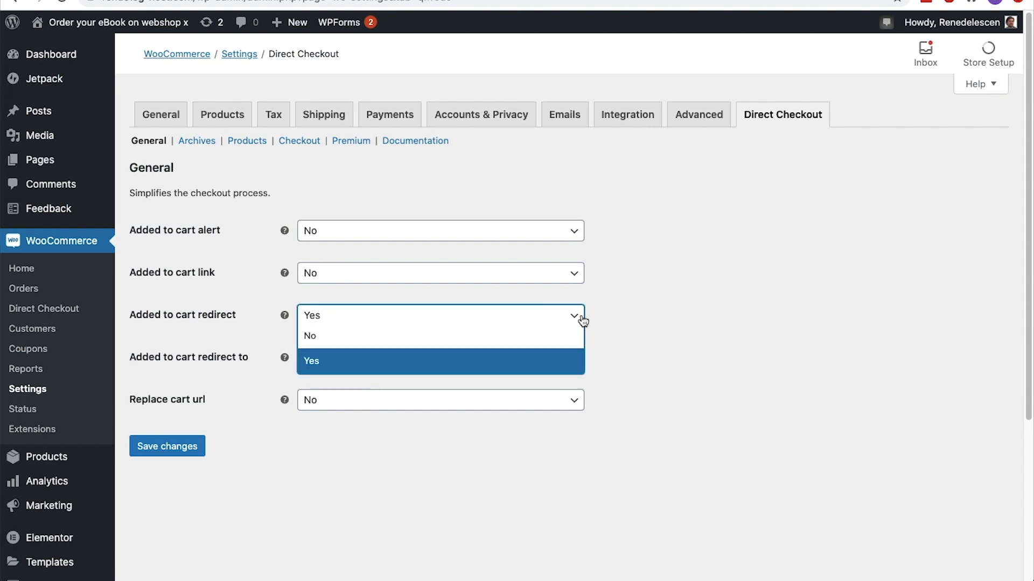
{"action": "left_click", "coordinate": [583, 320]}
{"action": "left_click", "coordinate": [577, 358]}
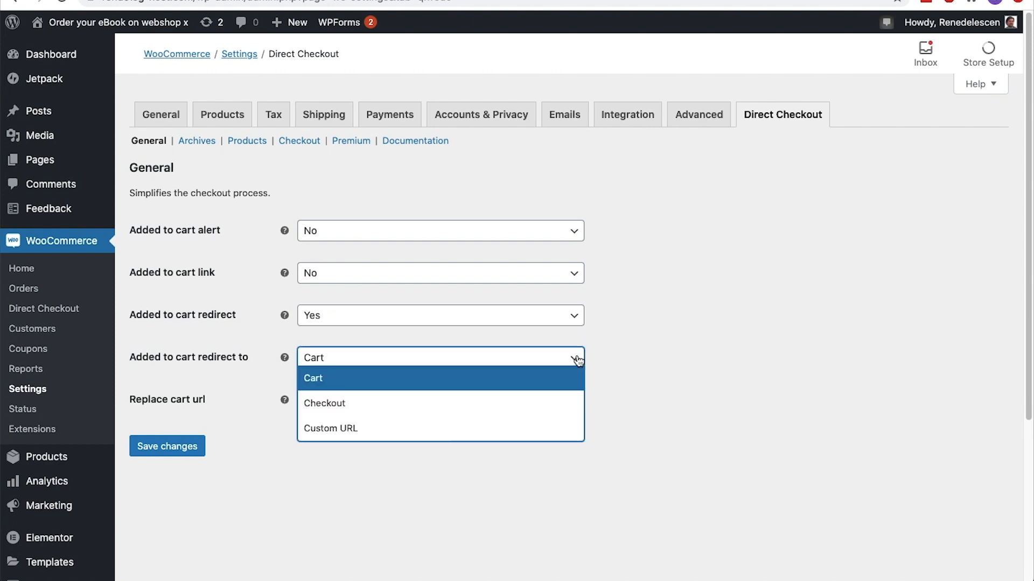
{"action": "left_click", "coordinate": [559, 401]}
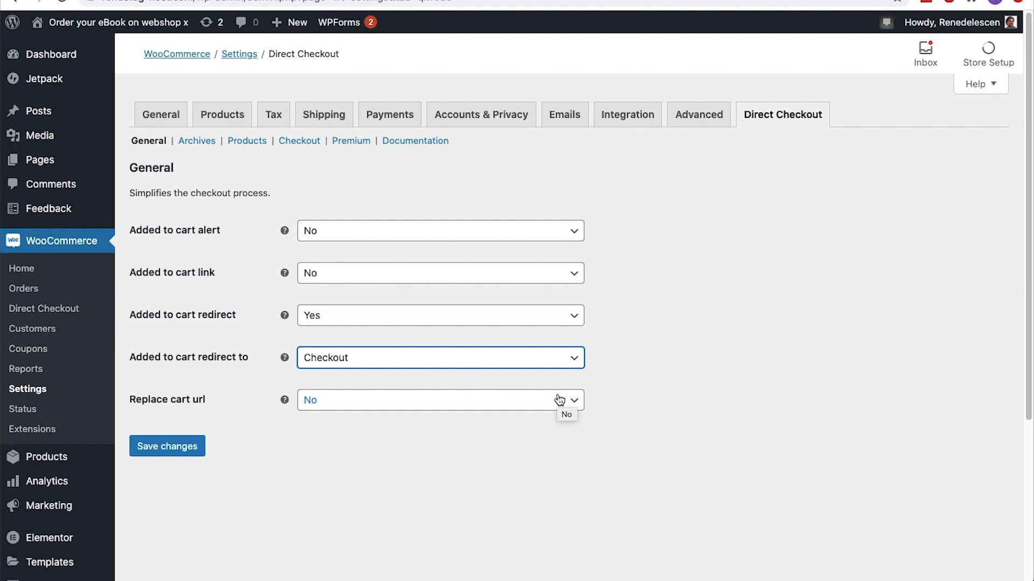
{"action": "left_click", "coordinate": [189, 451]}
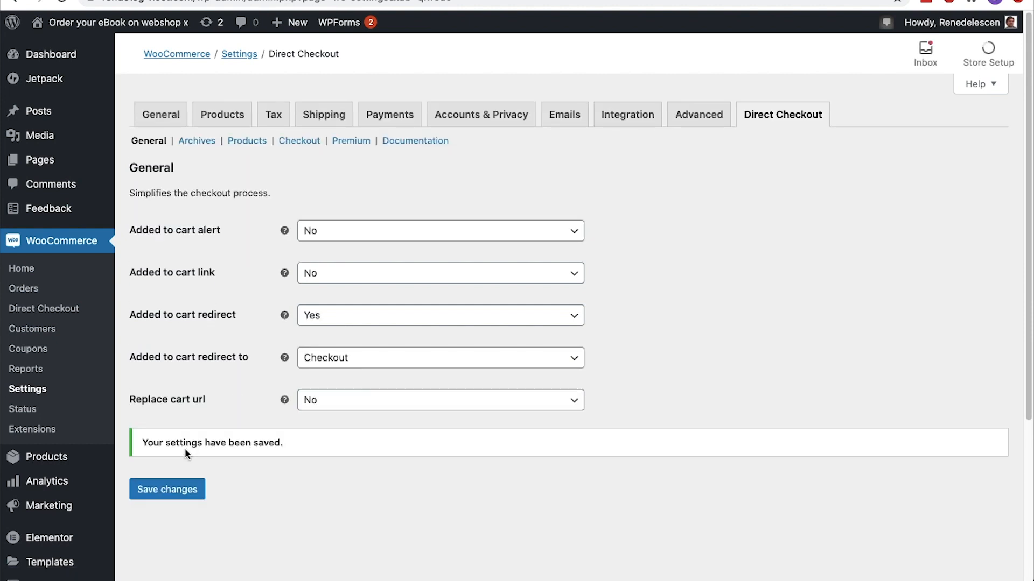
In Direct Checkout's Archives settings, set Replace Add to cart text to Yes and add Downloadable Products to the affected product types
{"action": "left_click", "coordinate": [196, 141]}
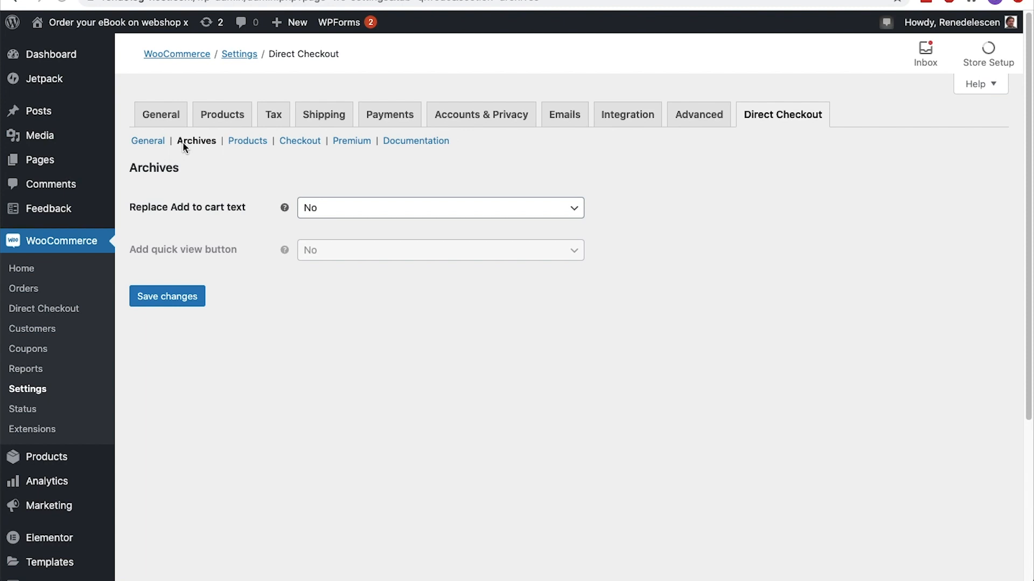
{"action": "left_click", "coordinate": [334, 213]}
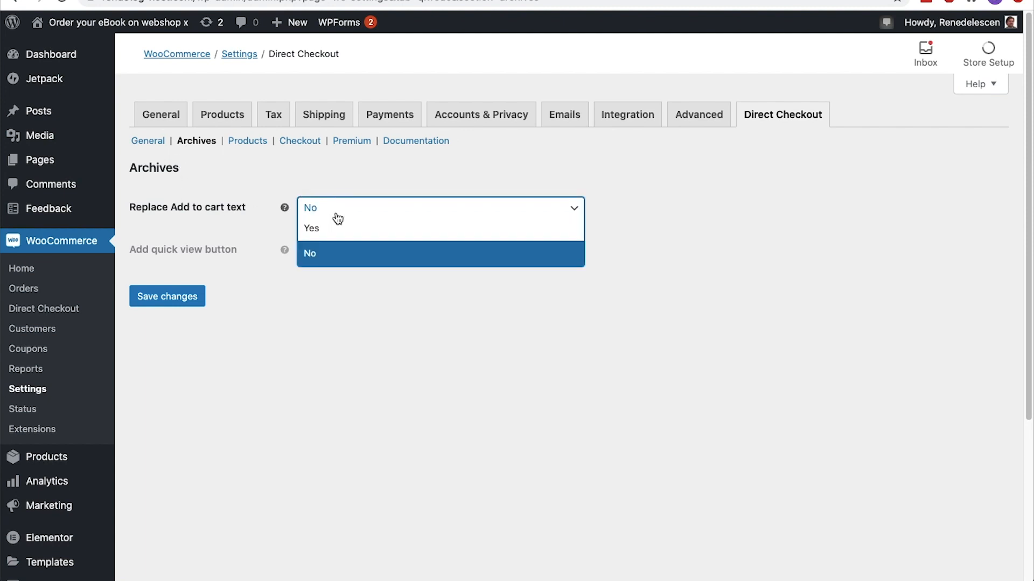
{"action": "left_click", "coordinate": [335, 228]}
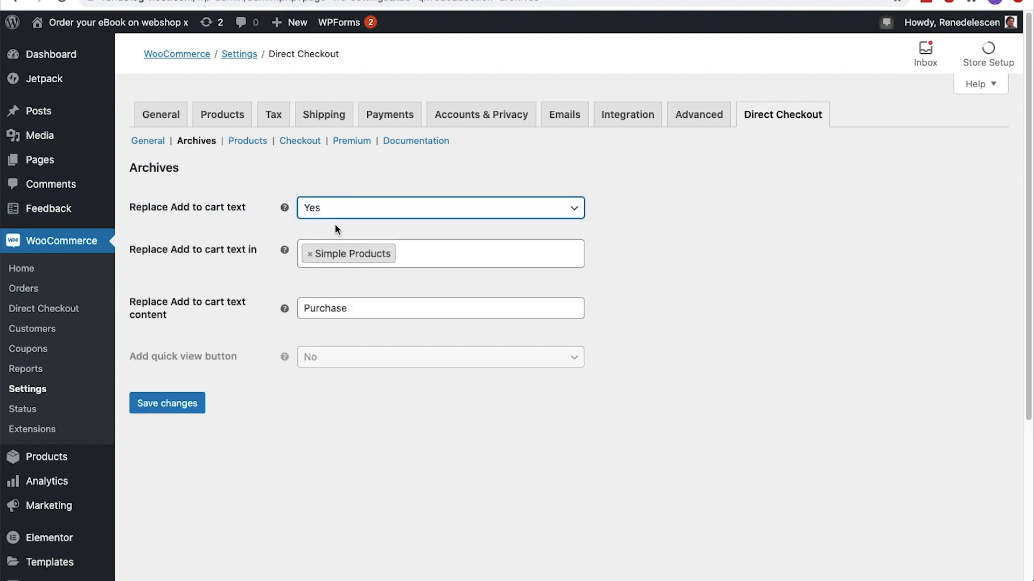
{"action": "left_click", "coordinate": [430, 255]}
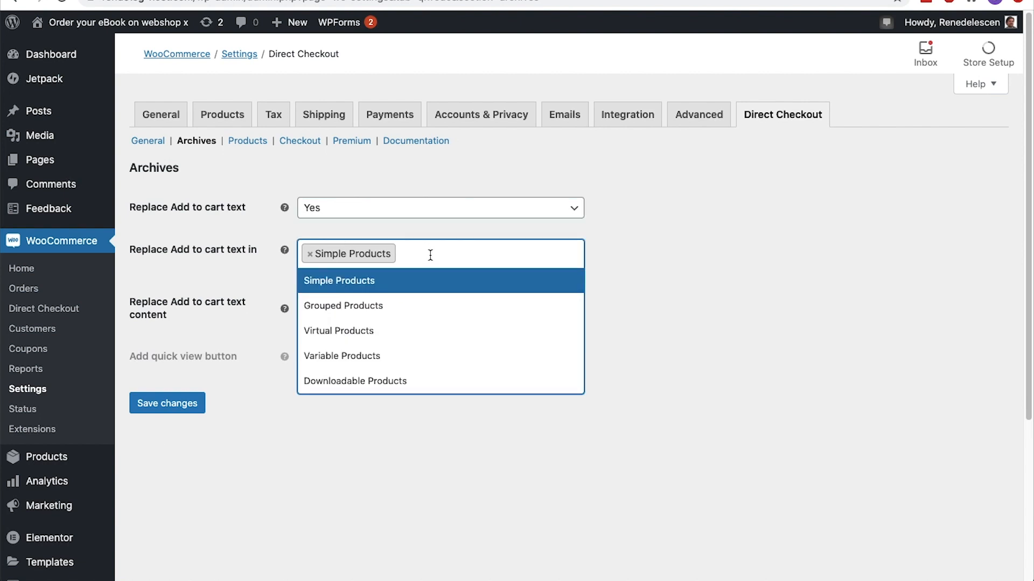
{"action": "left_click", "coordinate": [417, 380]}
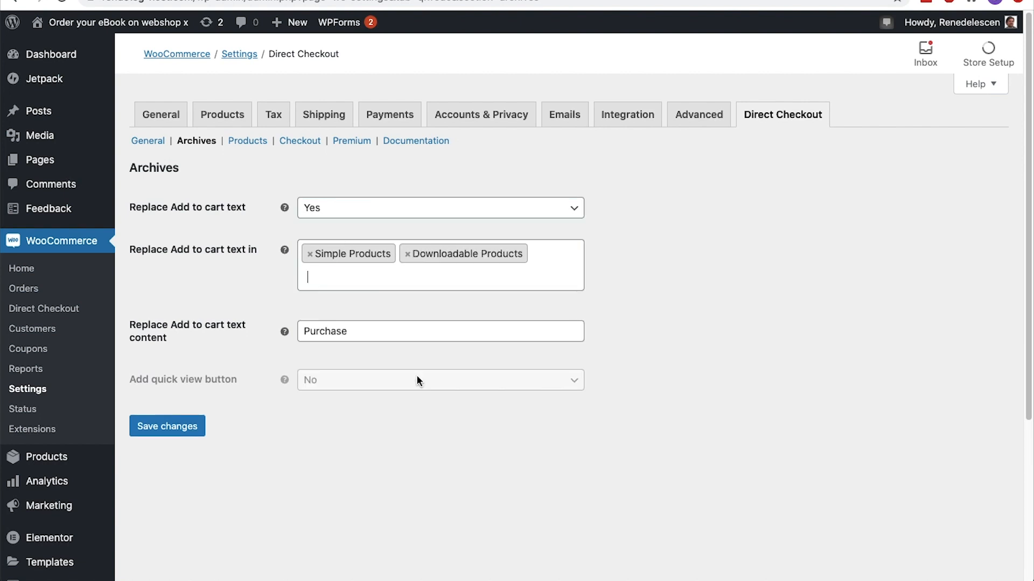
{"action": "left_click", "coordinate": [415, 337]}
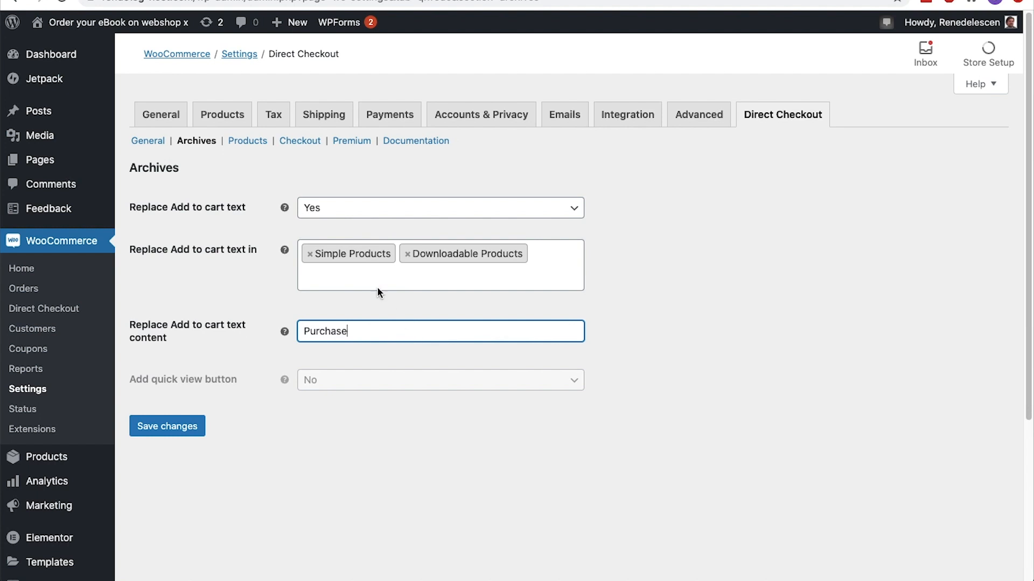
Open Direct Checkout's Products and Checkout settings and examine which fields the shop's checkout page asks for
{"action": "left_click", "coordinate": [264, 145]}
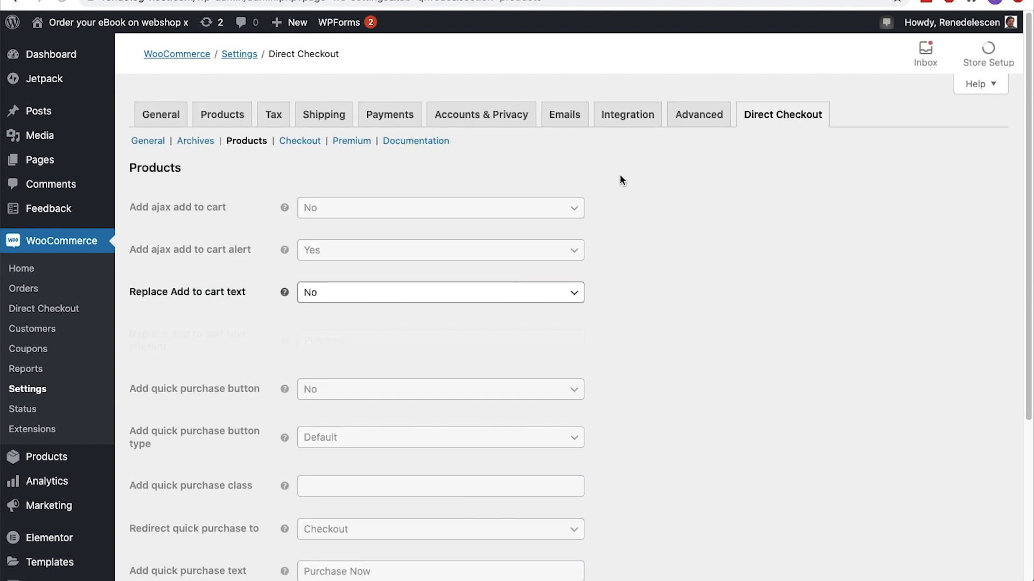
{"action": "left_click", "coordinate": [302, 143]}
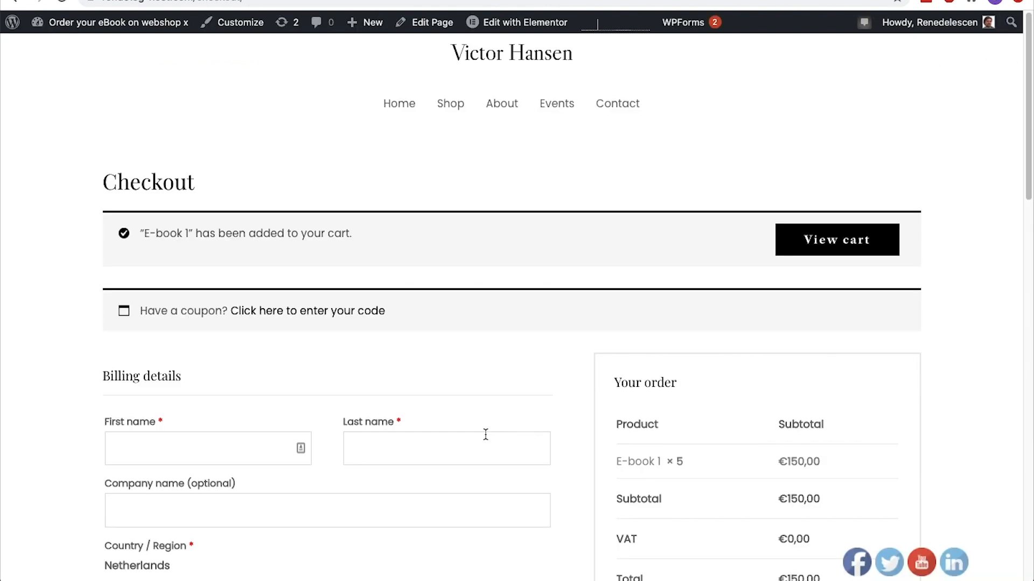
{"action": "scroll", "coordinate": [486, 435], "scroll_direction": "down", "scroll_amount": 4}
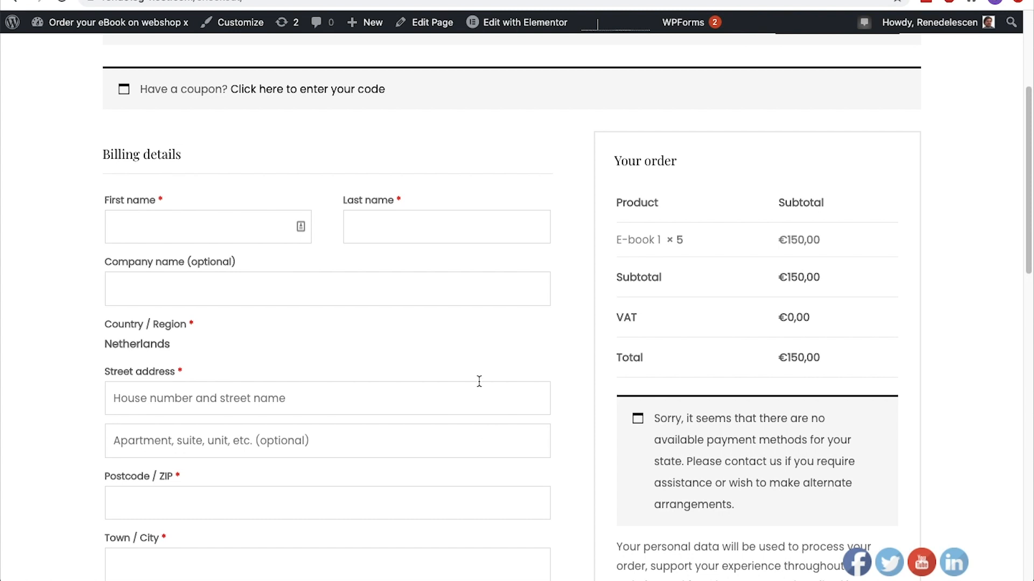
{"action": "scroll", "coordinate": [385, 201], "scroll_direction": "down", "scroll_amount": 8}
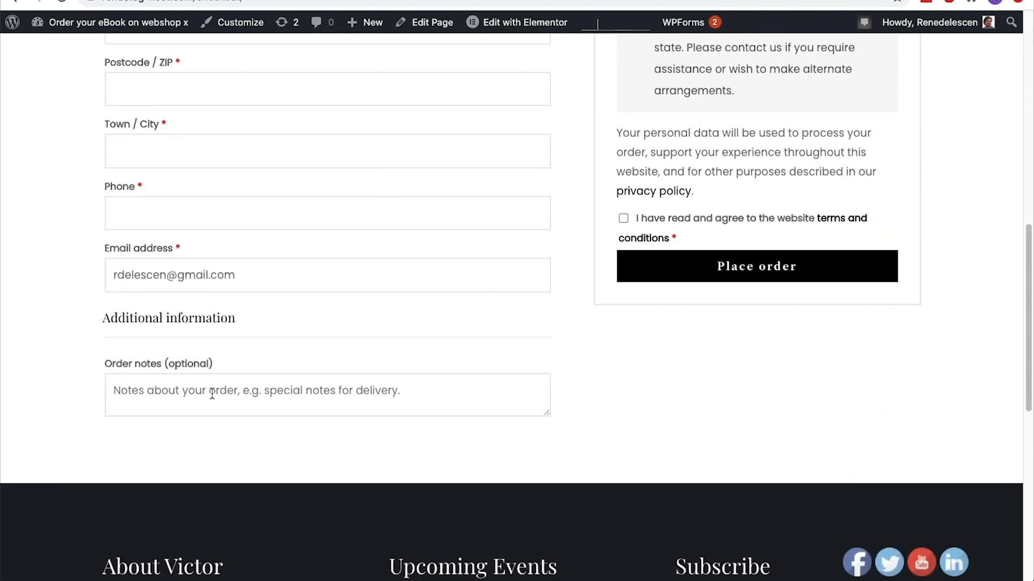
{"action": "key", "text": "ctrl+Tab"}
Change the list of removed checkout fields to First Name, Last Name, City and Address 1
{"action": "scroll", "coordinate": [211, 394], "scroll_direction": "down", "scroll_amount": 4}
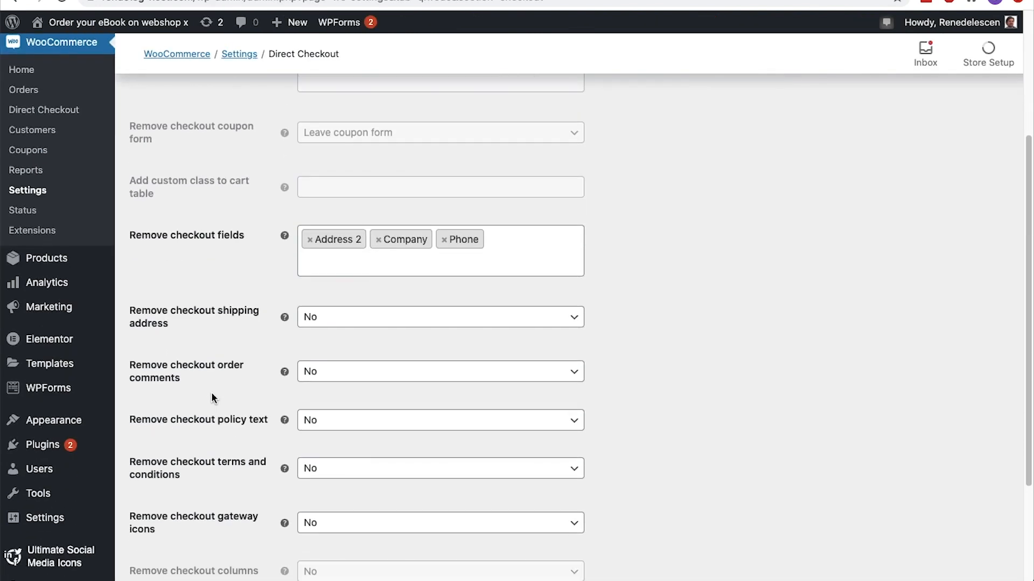
{"action": "left_click", "coordinate": [309, 233]}
{"action": "left_click", "coordinate": [314, 303]}
{"action": "left_click", "coordinate": [509, 234]}
{"action": "left_click", "coordinate": [484, 263]}
{"action": "left_click", "coordinate": [489, 240]}
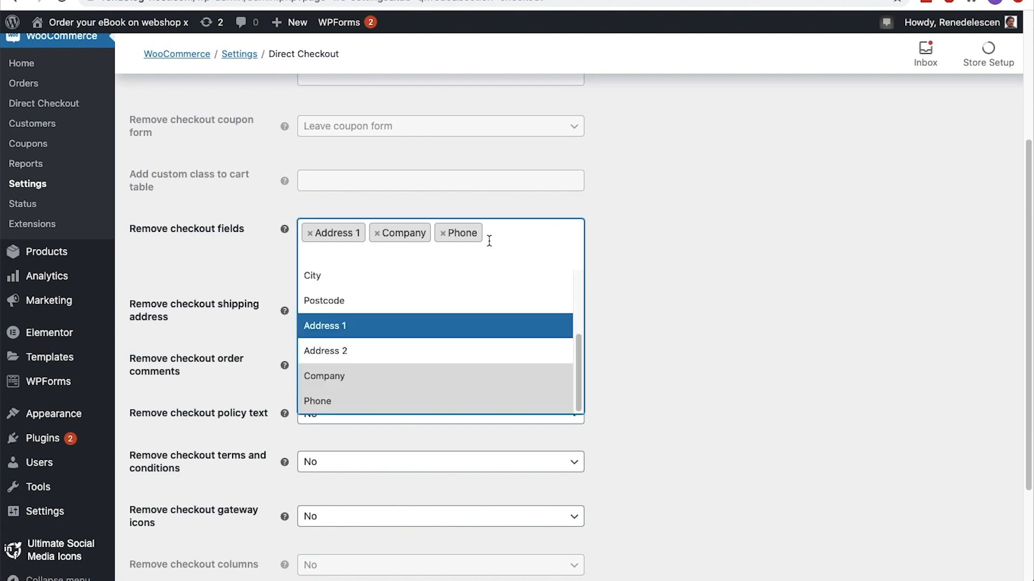
{"action": "left_click", "coordinate": [452, 275]}
{"action": "left_click", "coordinate": [417, 233]}
{"action": "left_click", "coordinate": [417, 233]}
{"action": "left_click_drag", "start_coordinate": [577, 262], "coordinate": [559, 240]}
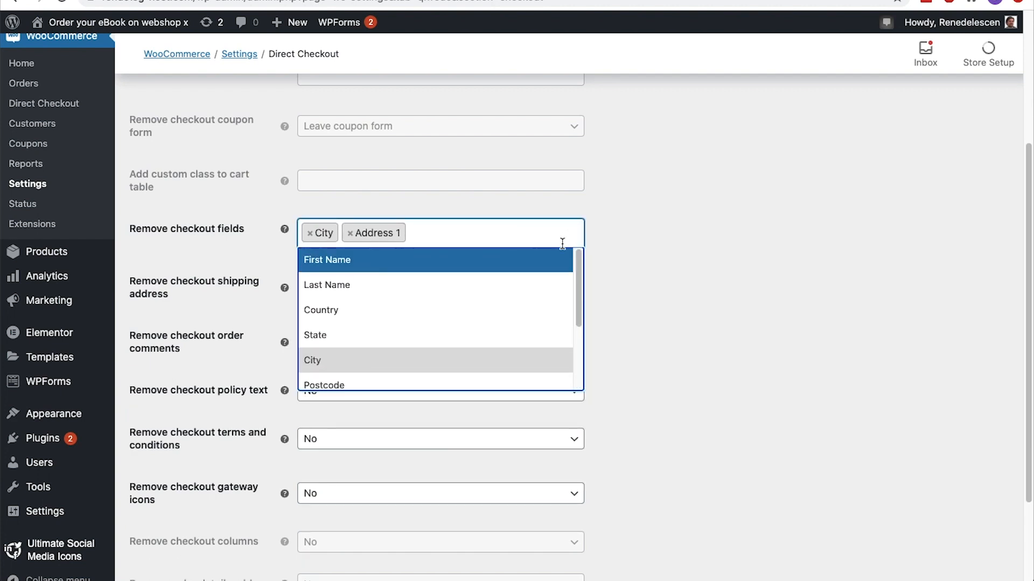
{"action": "left_click", "coordinate": [533, 259]}
{"action": "left_click", "coordinate": [476, 303]}
Set the removal of the checkout shipping address and order comments to Yes, and save the checkout settings
{"action": "left_click", "coordinate": [474, 310]}
{"action": "left_click", "coordinate": [470, 328]}
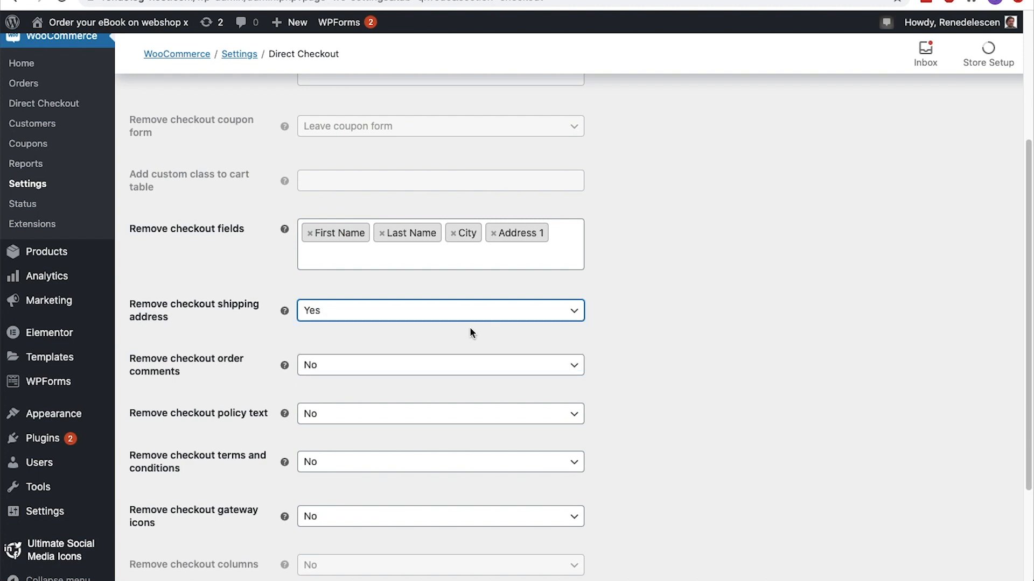
{"action": "left_click", "coordinate": [461, 370]}
{"action": "left_click", "coordinate": [457, 384]}
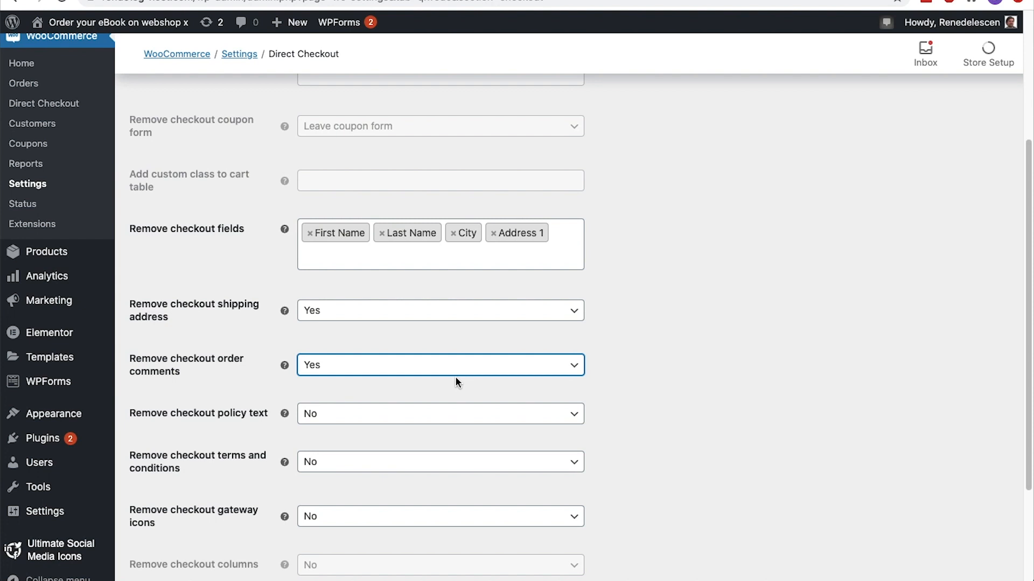
{"action": "scroll", "coordinate": [454, 380], "scroll_direction": "down", "scroll_amount": 3}
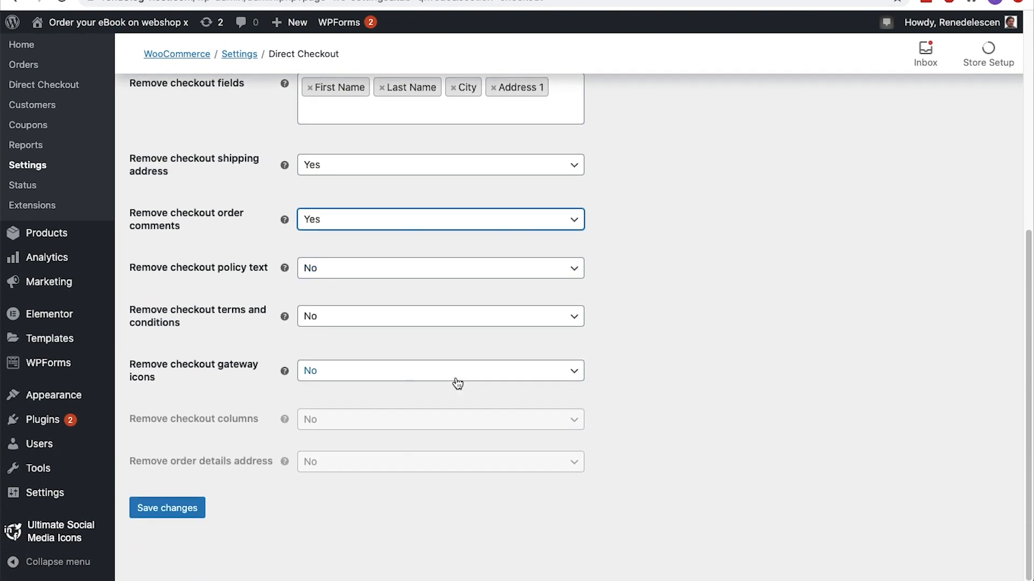
{"action": "left_click", "coordinate": [190, 517]}
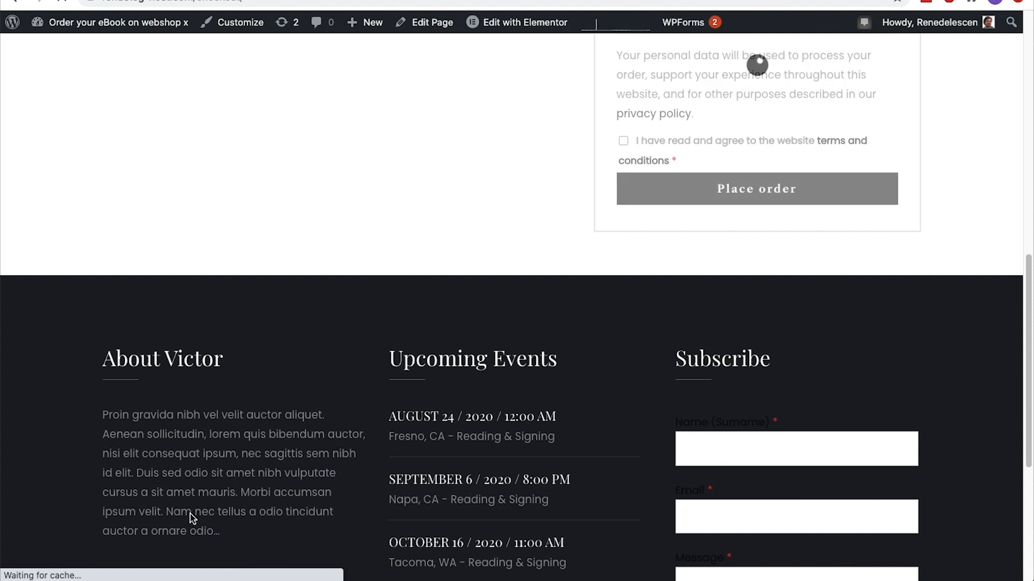
Review which billing fields remain on the shop's checkout page
{"action": "scroll", "coordinate": [190, 514], "scroll_direction": "up", "scroll_amount": 11}
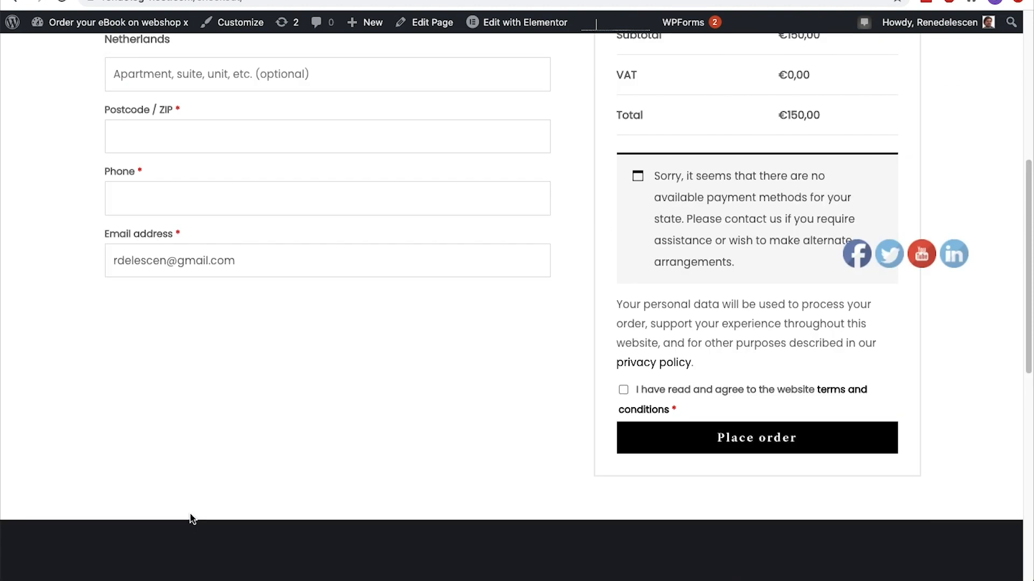
{"action": "scroll", "coordinate": [189, 513], "scroll_direction": "down", "scroll_amount": 2}
{"action": "scroll", "coordinate": [189, 514], "scroll_direction": "down", "scroll_amount": 3}
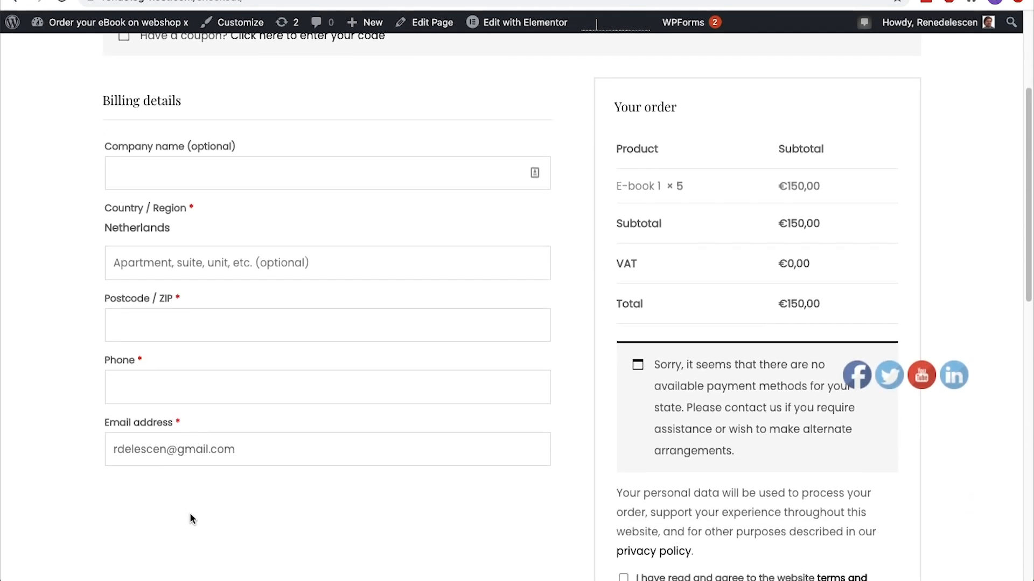
Return to the Direct Checkout settings and take First Name and Last Name off the list of removed checkout fields
{"action": "key", "text": "ctrl+Tab"}
{"action": "scroll", "coordinate": [190, 514], "scroll_direction": "down", "scroll_amount": 3}
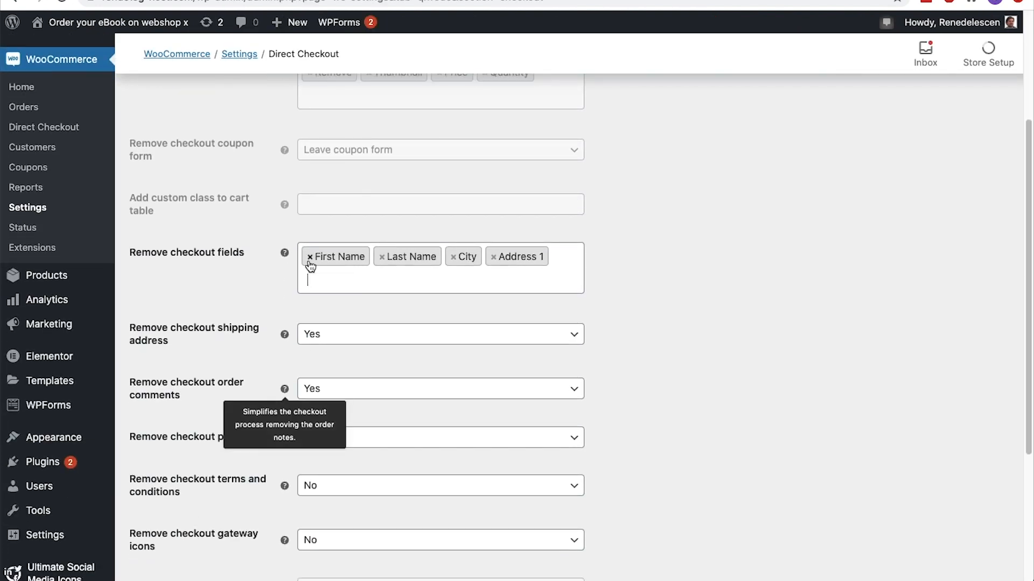
{"action": "left_click", "coordinate": [309, 257]}
{"action": "left_click", "coordinate": [309, 257]}
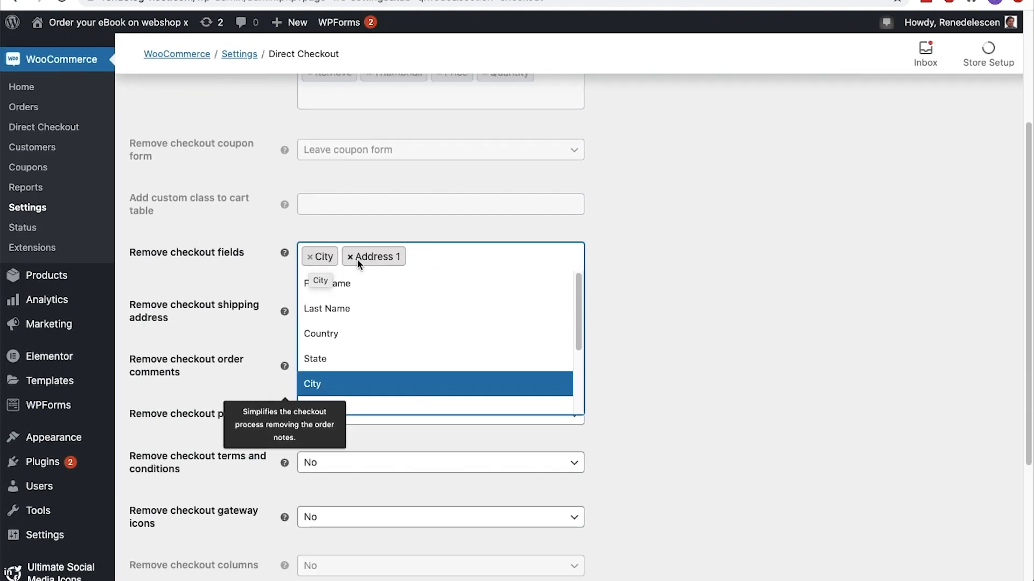
Add Postcode to the removed checkout fields alongside City and Address 1, and save the Direct Checkout settings
{"action": "left_click", "coordinate": [416, 260]}
{"action": "left_click", "coordinate": [416, 260]}
{"action": "type", "text": "po"}
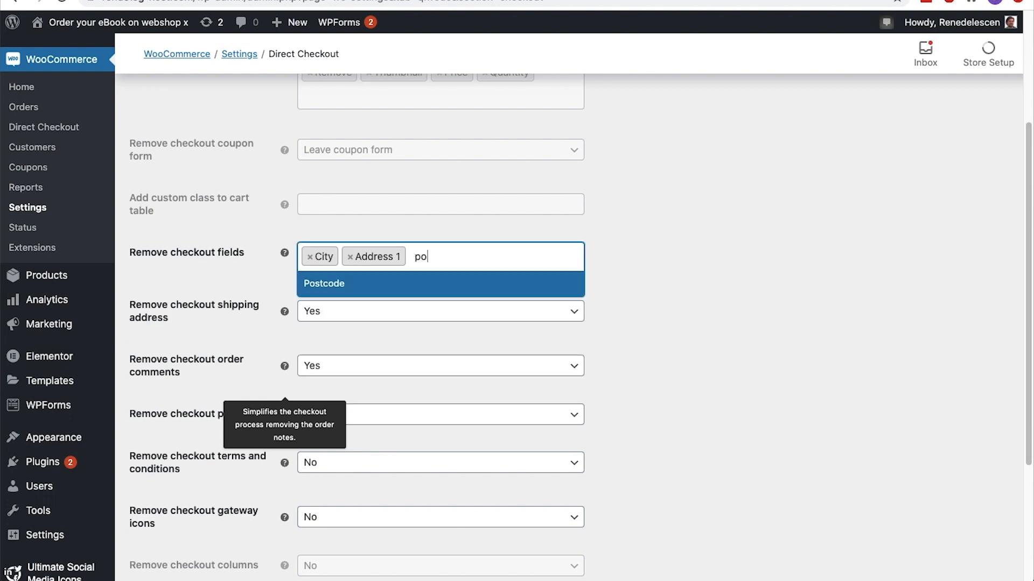
{"action": "left_click", "coordinate": [405, 280]}
{"action": "left_click", "coordinate": [366, 258]}
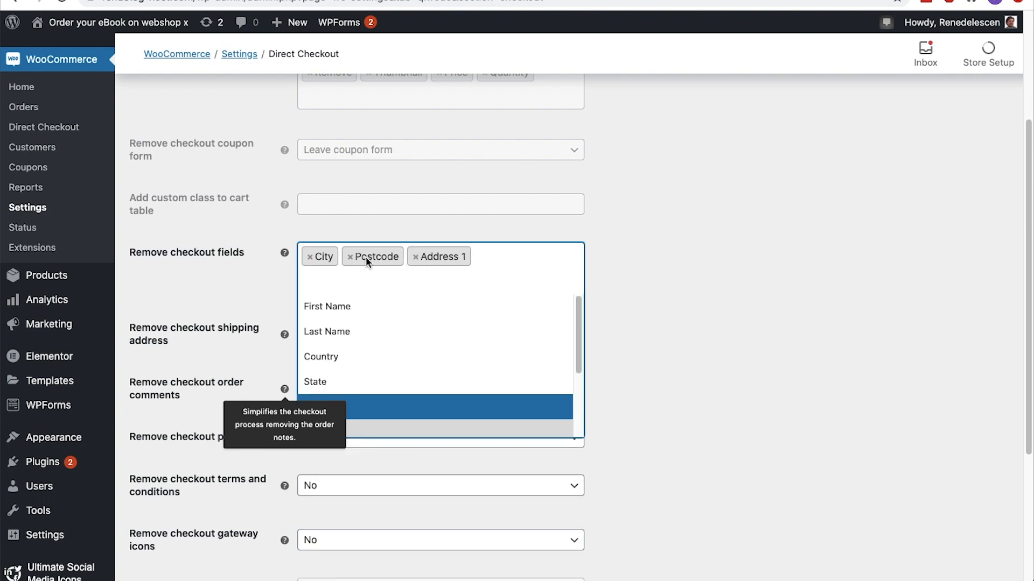
{"action": "left_click", "coordinate": [350, 258]}
{"action": "type", "text": "post"}
{"action": "left_click", "coordinate": [418, 281]}
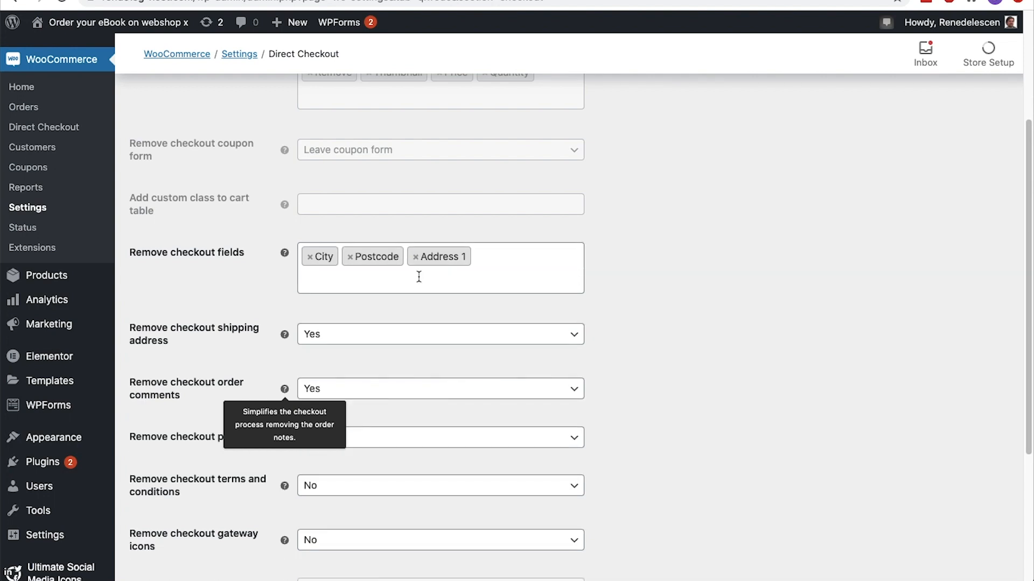
{"action": "scroll", "coordinate": [420, 283], "scroll_direction": "down", "scroll_amount": 4}
{"action": "left_click", "coordinate": [198, 508]}
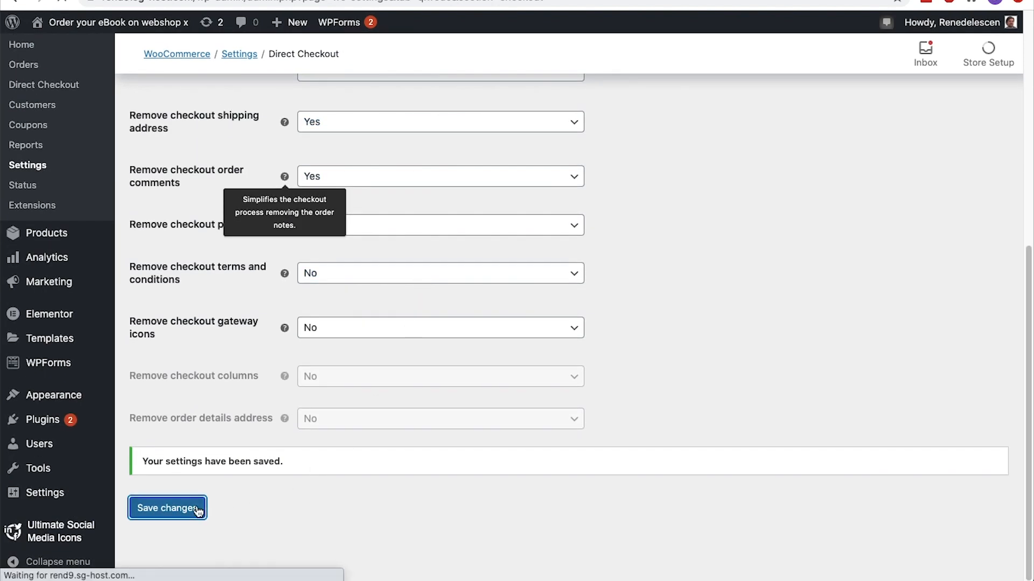
Reload the shop's checkout page and check its billing details form against the saved field settings
{"action": "key", "text": "ctrl+Tab"}
{"action": "key", "text": "super+r"}
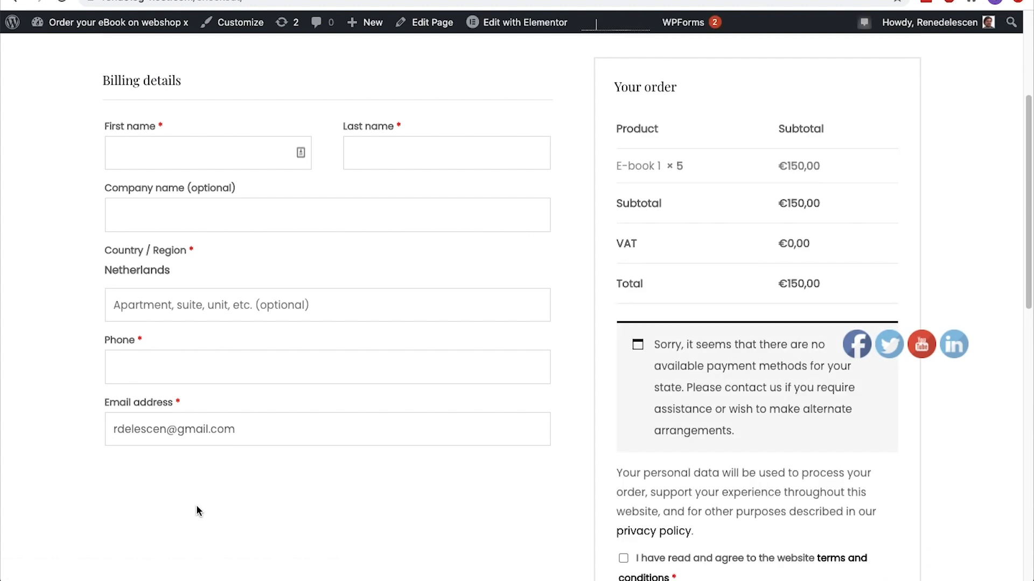
{"action": "scroll", "coordinate": [243, 508], "scroll_direction": "up", "scroll_amount": 5}
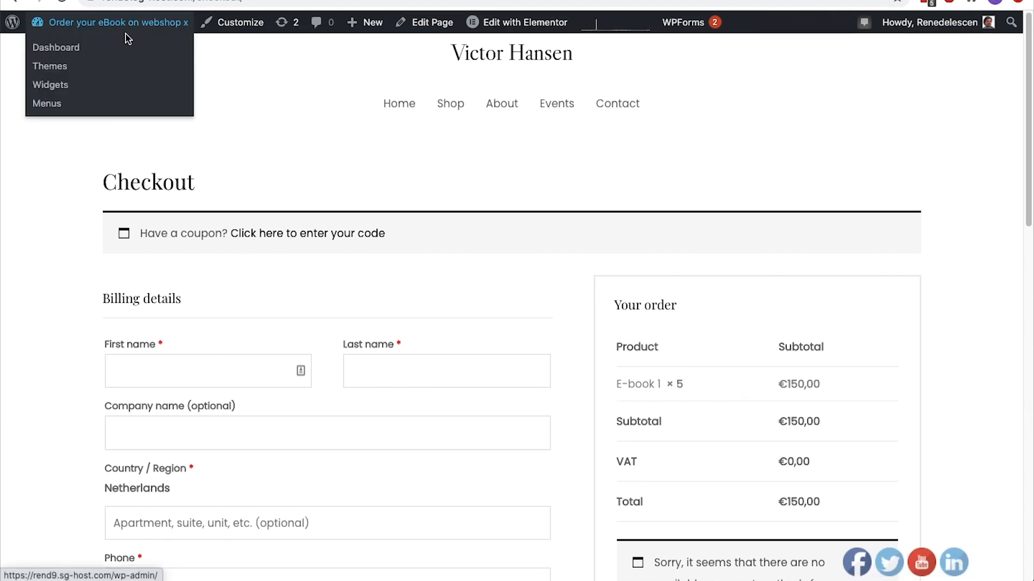
Go to the WordPress dashboard and open the page for adding new plugins
{"action": "left_click", "coordinate": [122, 44]}
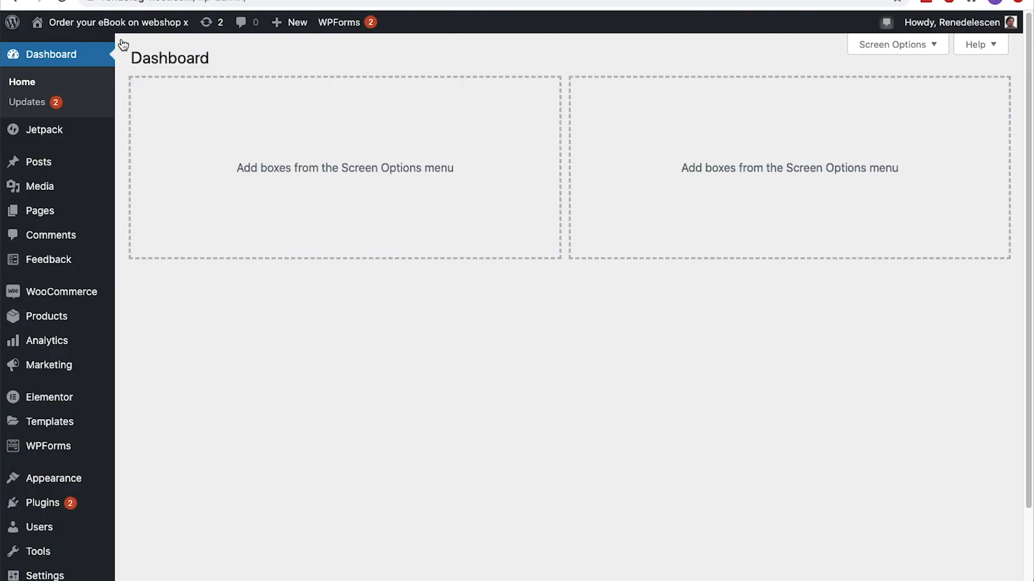
{"action": "scroll", "coordinate": [102, 59], "scroll_direction": "down", "scroll_amount": 3}
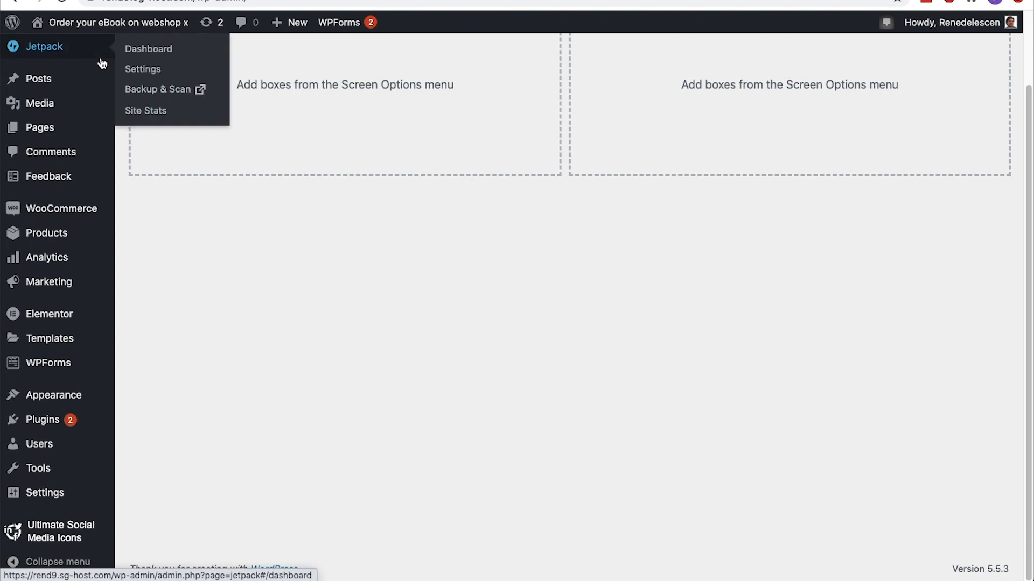
{"action": "mouse_move", "coordinate": [54, 351]}
{"action": "mouse_move", "coordinate": [59, 426]}
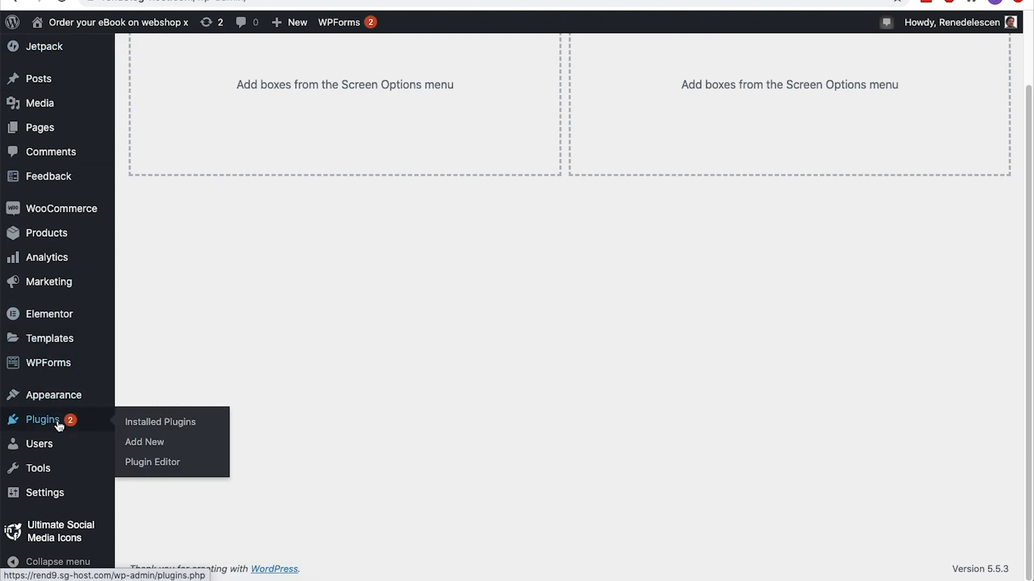
{"action": "left_click", "coordinate": [141, 442]}
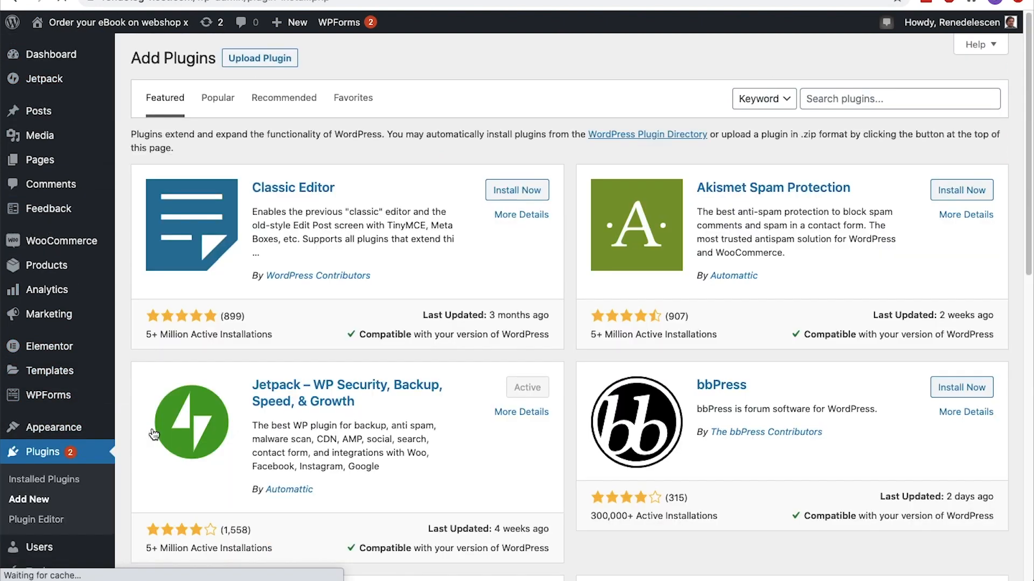
Search the plugin directory for "Woocommerce PDF", and install and activate WooCommerce PDF Invoices & Packing Slips
{"action": "left_click", "coordinate": [862, 179]}
{"action": "type", "text": "Woocommerce PDF"}
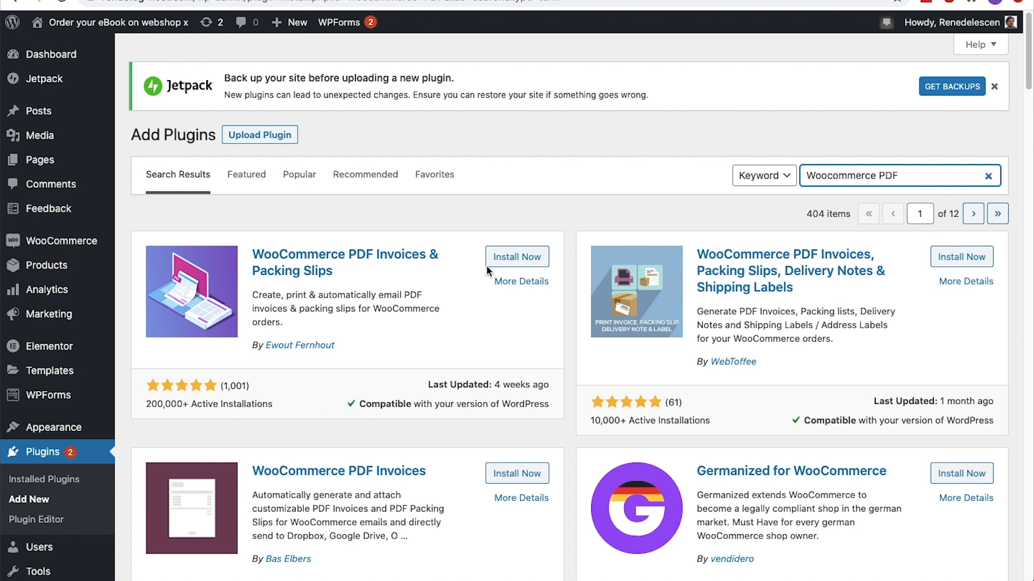
{"action": "left_click", "coordinate": [519, 266]}
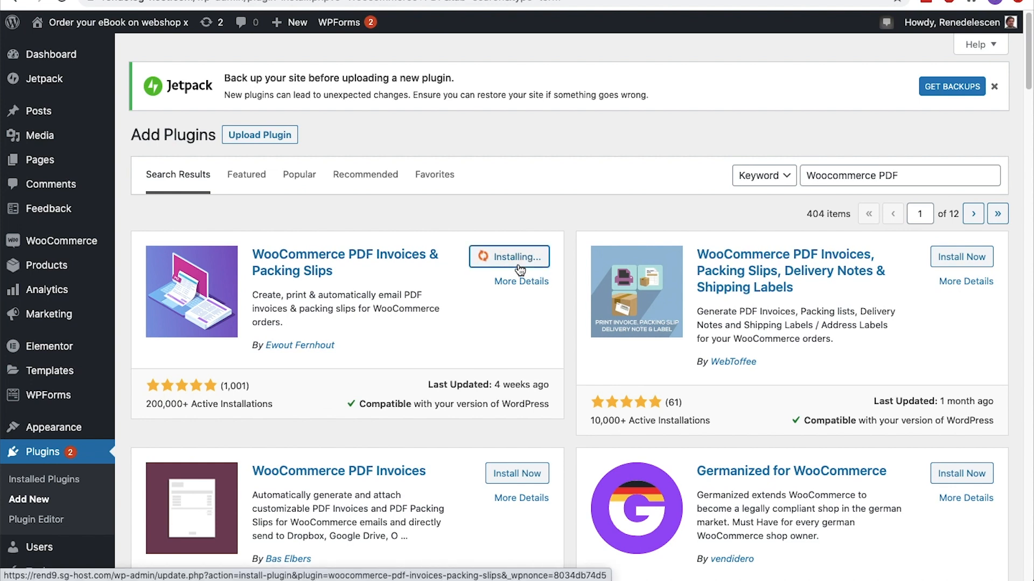
{"action": "left_click", "coordinate": [519, 265]}
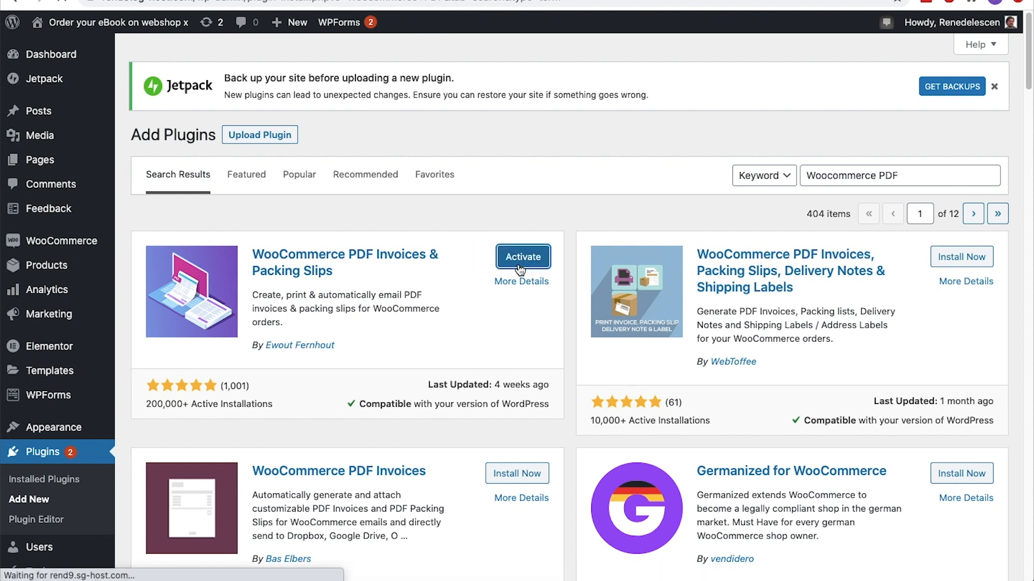
Open WooCommerce's PDF Invoices settings, keeping the PDF view in a new browser tab/window and the Simple template
{"action": "mouse_move", "coordinate": [83, 246]}
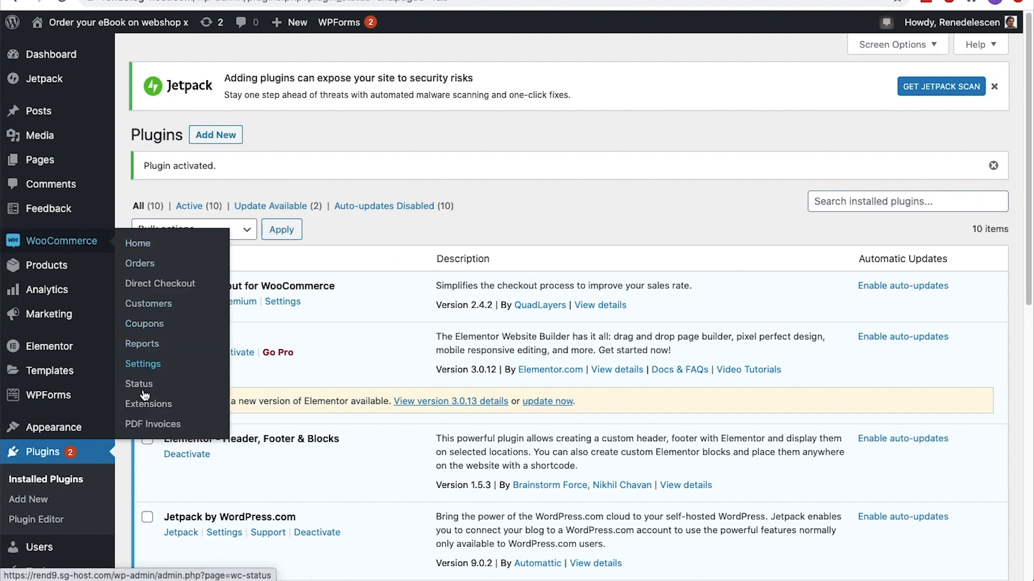
{"action": "left_click", "coordinate": [144, 425]}
{"action": "scroll", "coordinate": [148, 95], "scroll_direction": "down", "scroll_amount": 5}
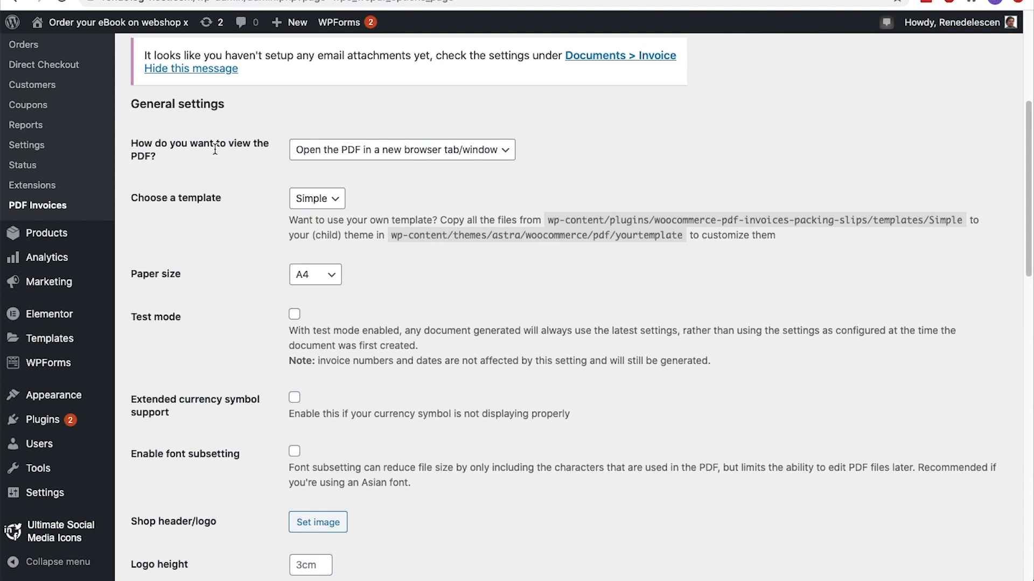
{"action": "left_click", "coordinate": [420, 160]}
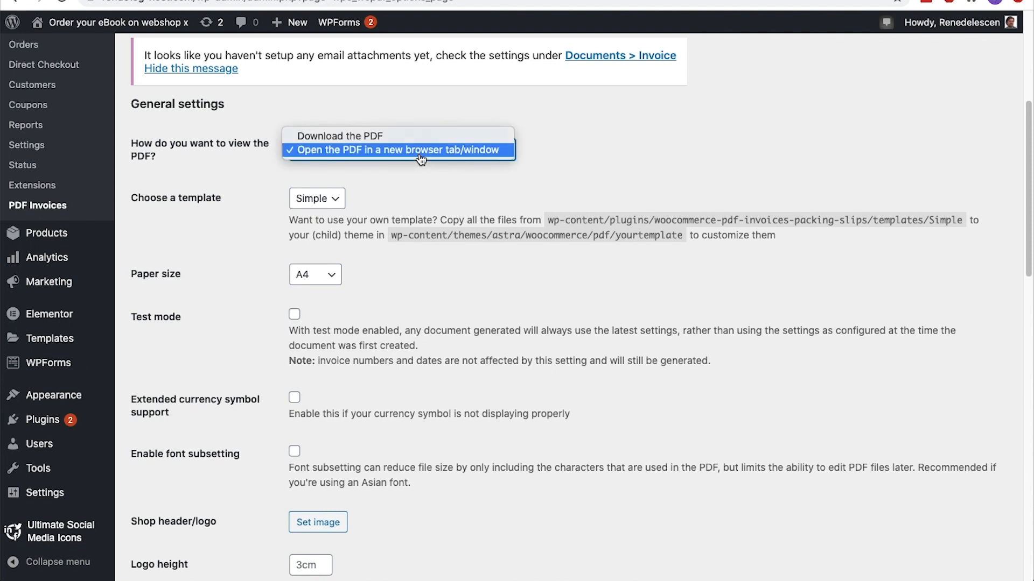
{"action": "left_click", "coordinate": [420, 155]}
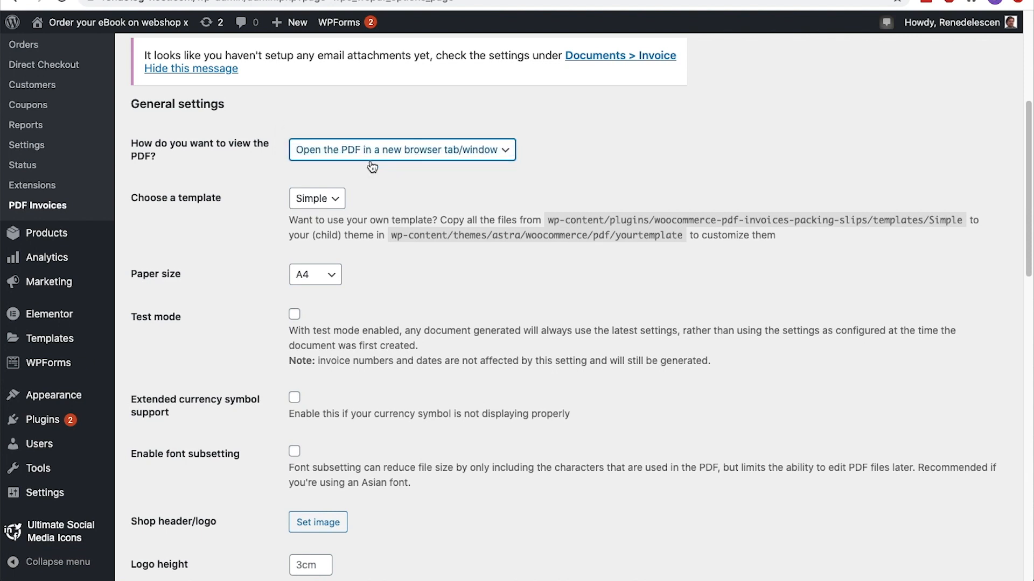
{"action": "left_click", "coordinate": [337, 204]}
{"action": "left_click", "coordinate": [337, 204]}
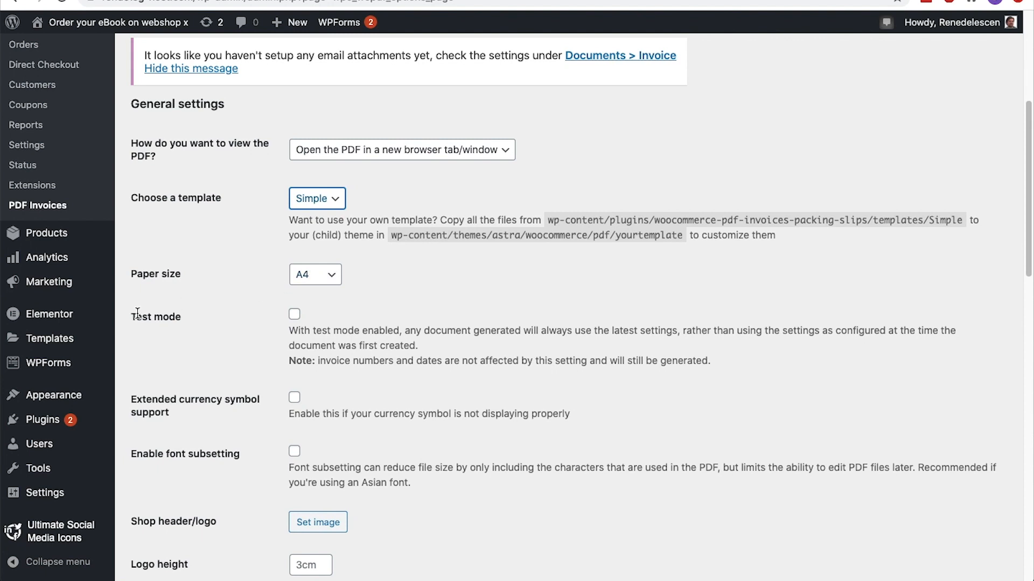
Set the invoice's shop header/logo to logo-regular-free-img.png from the media library
{"action": "scroll", "coordinate": [188, 318], "scroll_direction": "down", "scroll_amount": 2}
{"action": "scroll", "coordinate": [188, 318], "scroll_direction": "down", "scroll_amount": 2}
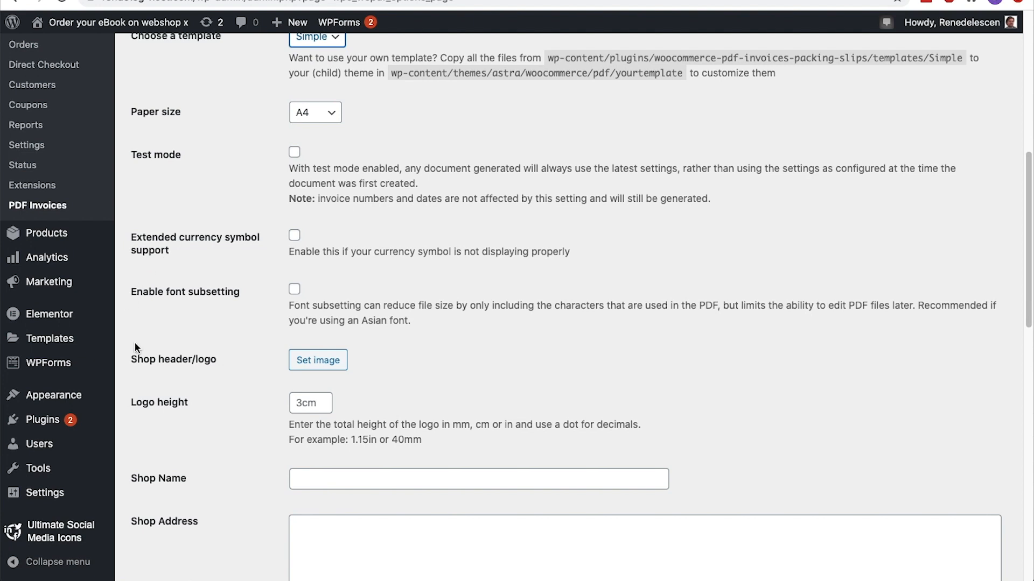
{"action": "left_click", "coordinate": [312, 364]}
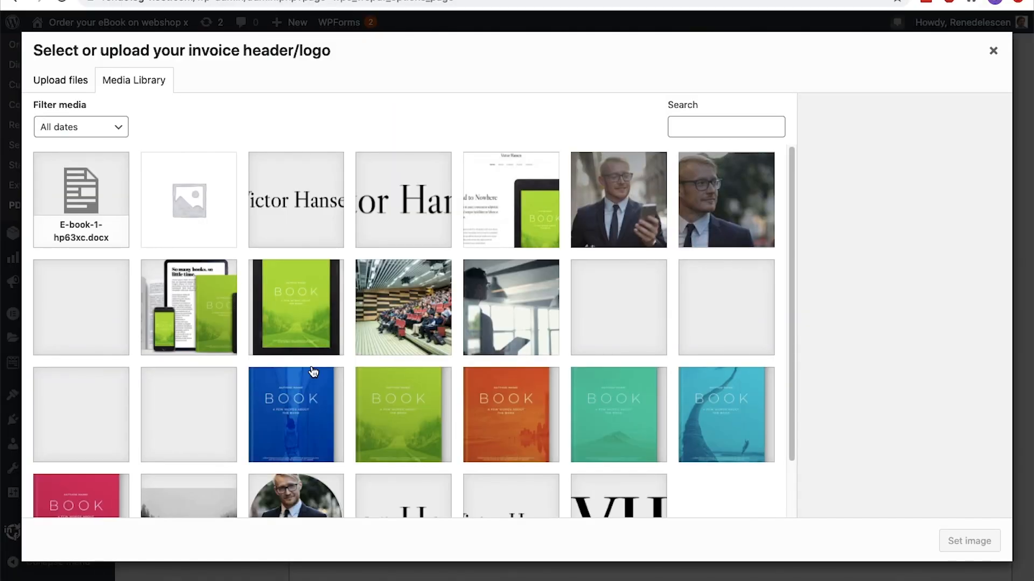
{"action": "left_click", "coordinate": [297, 231]}
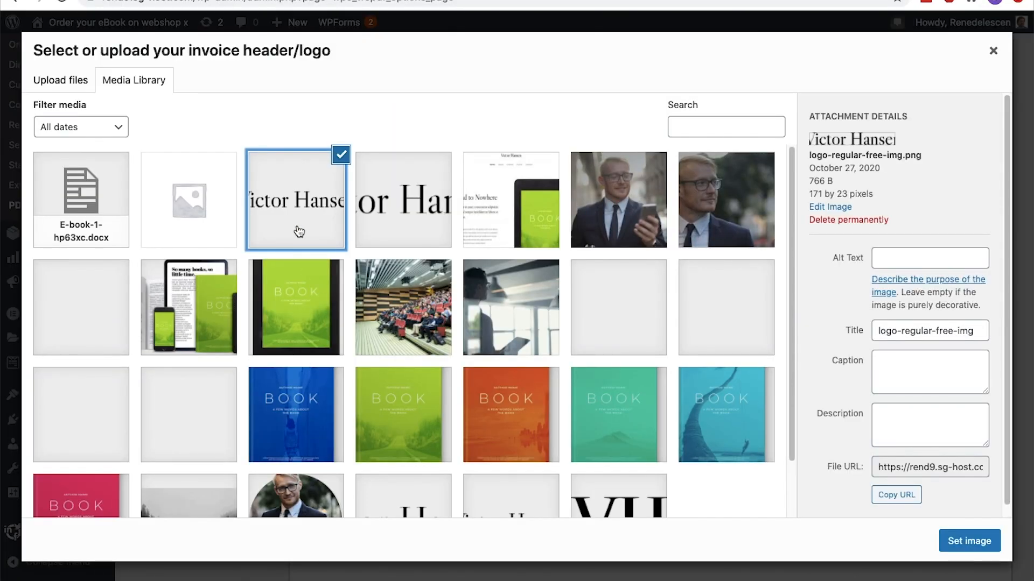
{"action": "left_click", "coordinate": [957, 540]}
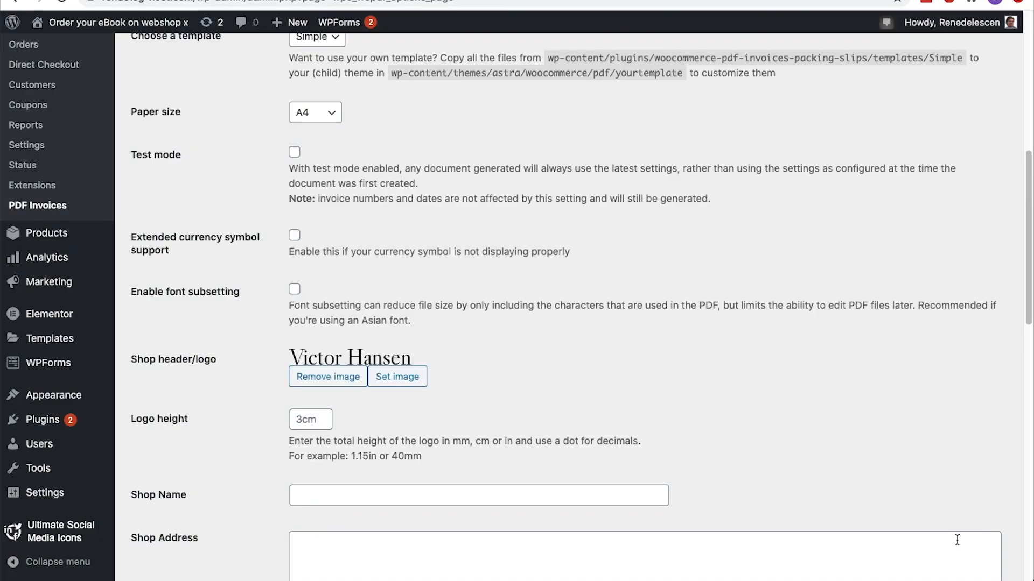
Enter "Digital Product Store X" as the shop name for the PDF invoices
{"action": "scroll", "coordinate": [957, 540], "scroll_direction": "down", "scroll_amount": 5}
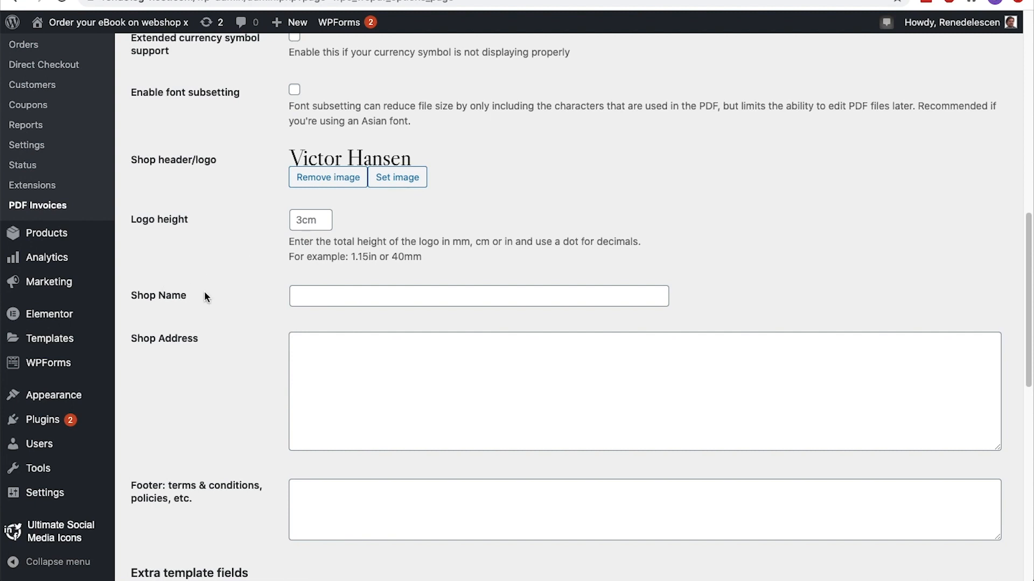
{"action": "left_click", "coordinate": [307, 297]}
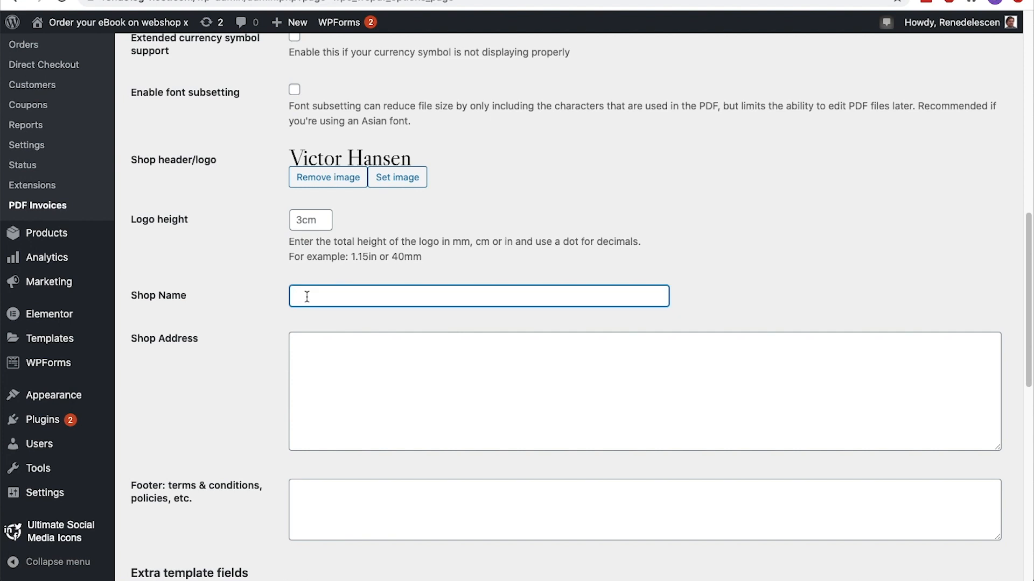
{"action": "type", "text": "Digital Product Store X"}
Fill the shop address with lines for "Chamber of Commerce Name & Number", "VAT ID & International Bank Account Number" and "Business address (street, city and ZIP)"
{"action": "scroll", "coordinate": [309, 295], "scroll_direction": "down", "scroll_amount": 3}
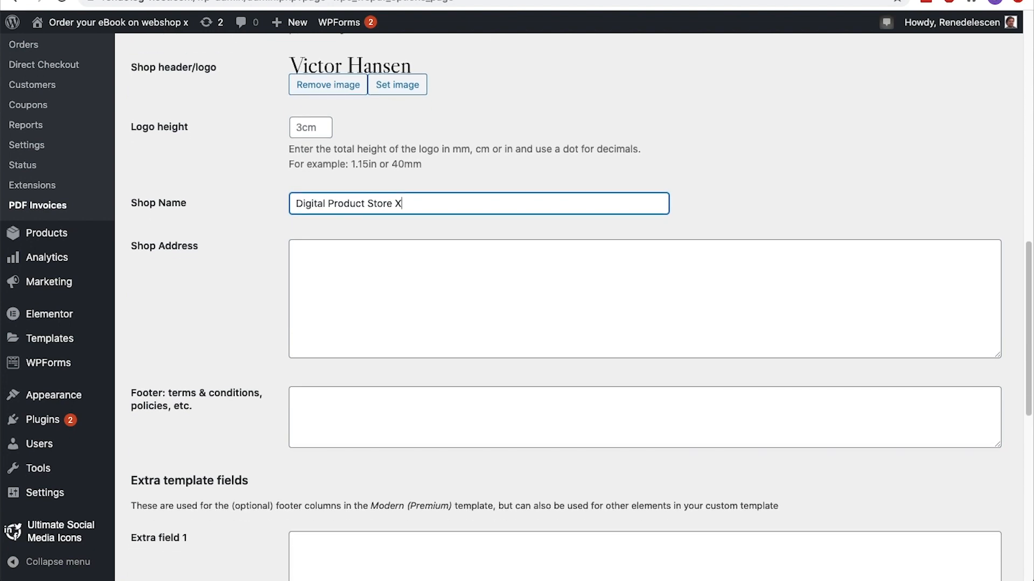
{"action": "left_click", "coordinate": [318, 288]}
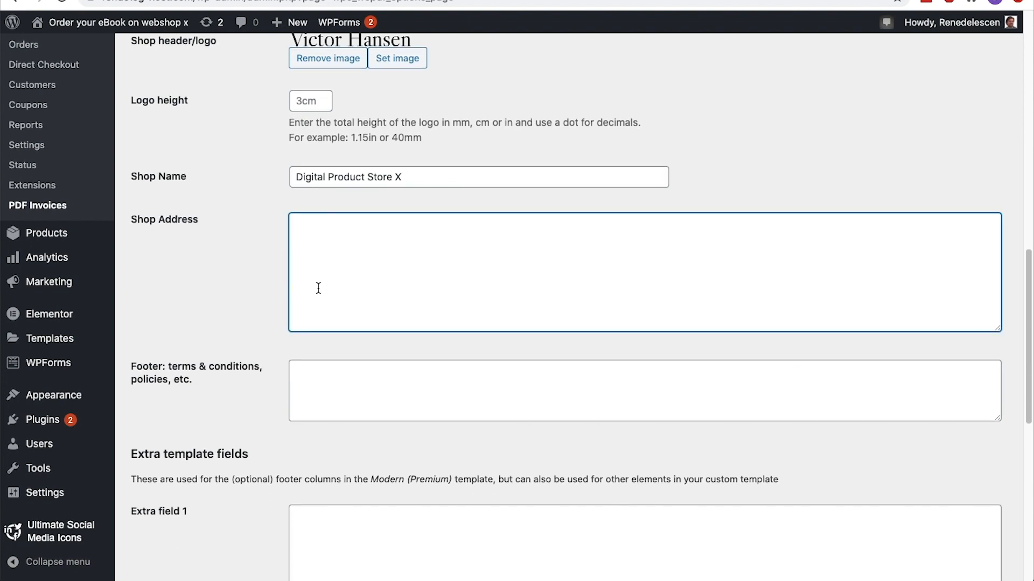
{"action": "type", "text": "- Chamber of Commerce Name & Number"}
{"action": "key", "text": "Return"}
{"action": "type", "text": "- VAT ID & International Bank Account Number"}
{"action": "key", "text": "Return"}
{"action": "type", "text": "- Business address (street, city and ZIP)"}
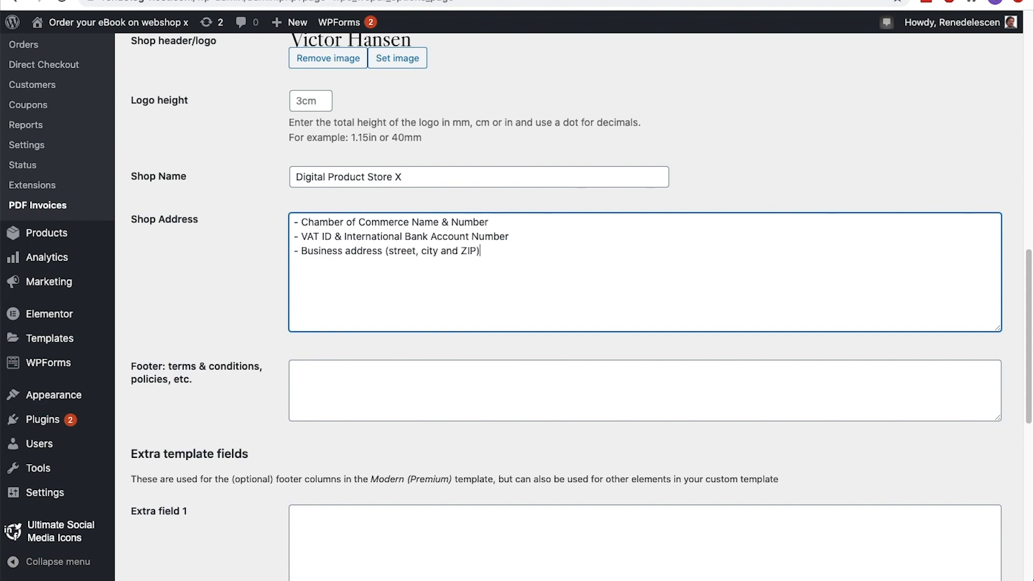
Leave the invoice footer and extra template fields empty, and save the general PDF invoice settings
{"action": "scroll", "coordinate": [573, 301], "scroll_direction": "down", "scroll_amount": 5}
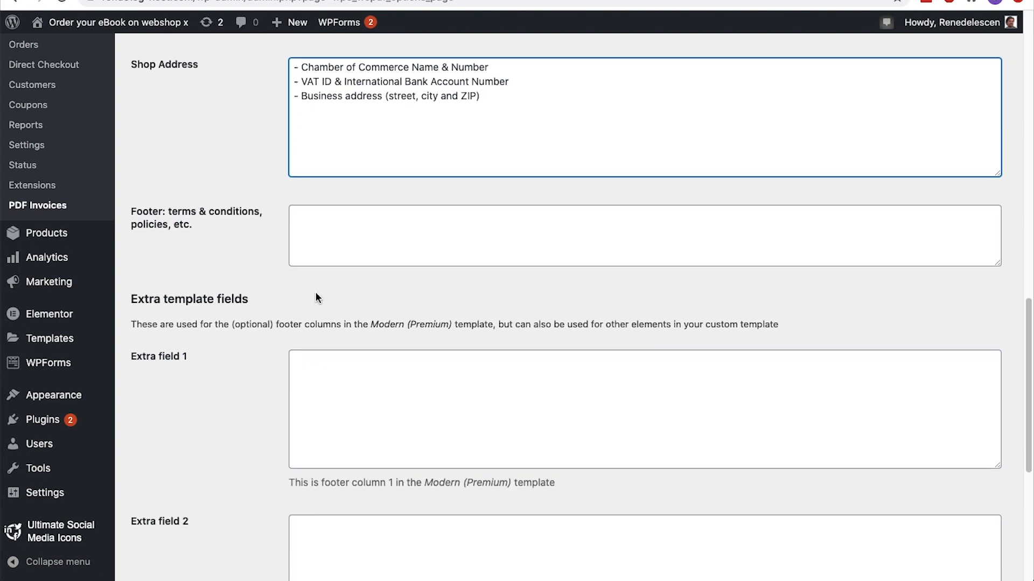
{"action": "left_click", "coordinate": [339, 225]}
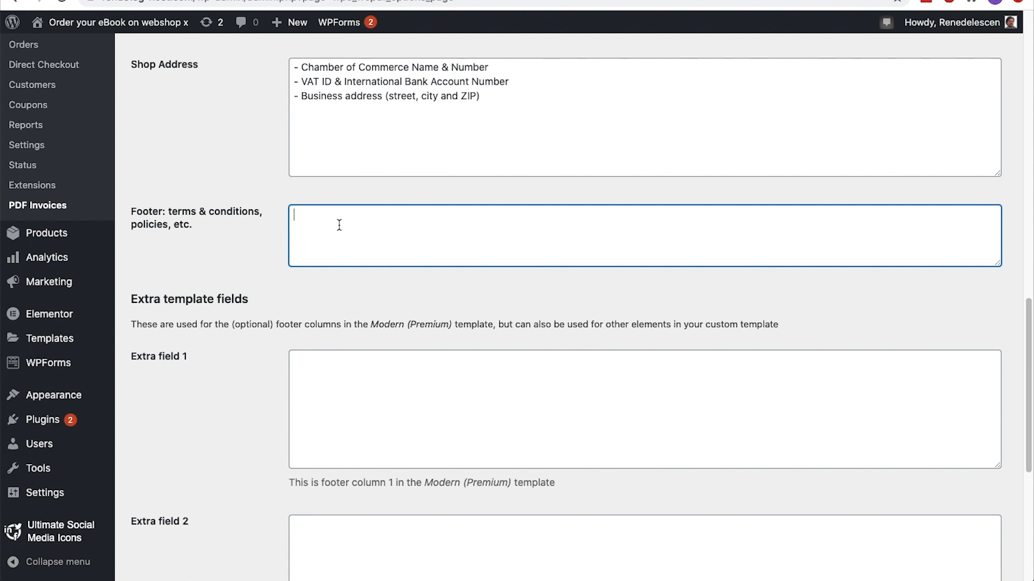
{"action": "scroll", "coordinate": [339, 225], "scroll_direction": "down", "scroll_amount": 5}
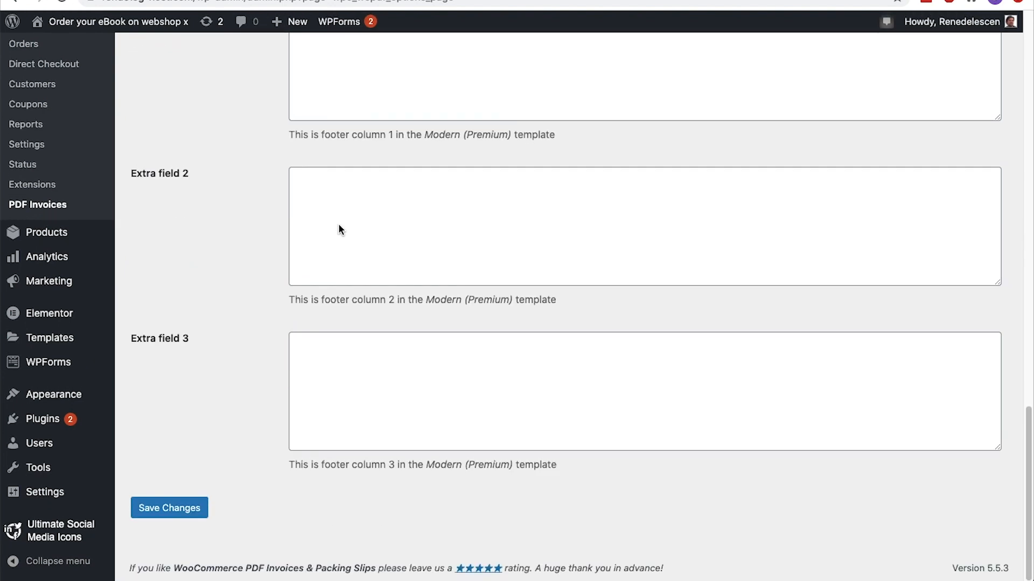
{"action": "left_click", "coordinate": [184, 505]}
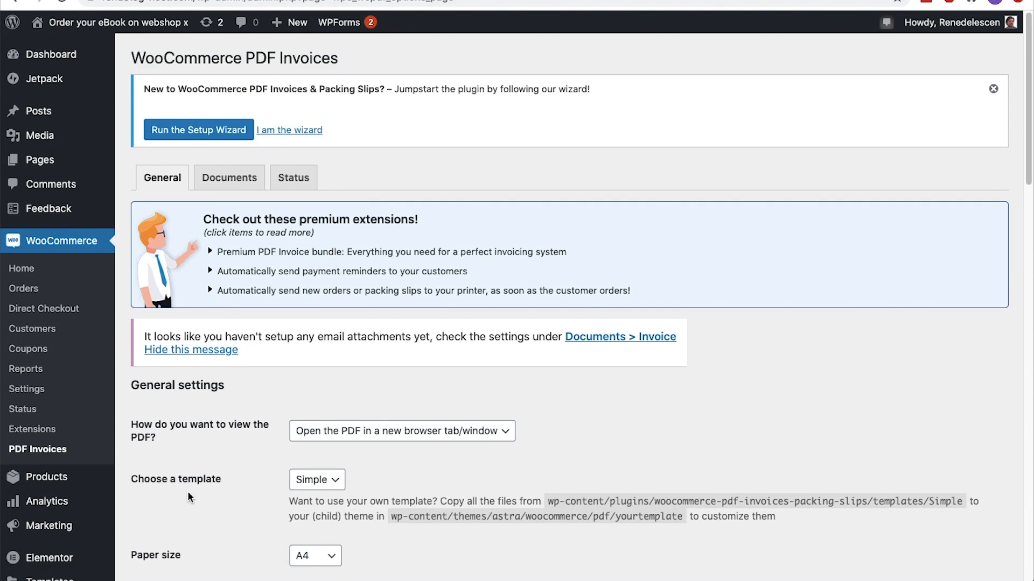
In the invoice document settings, attach the PDF invoice to the Completed order e-mail
{"action": "left_click", "coordinate": [230, 180]}
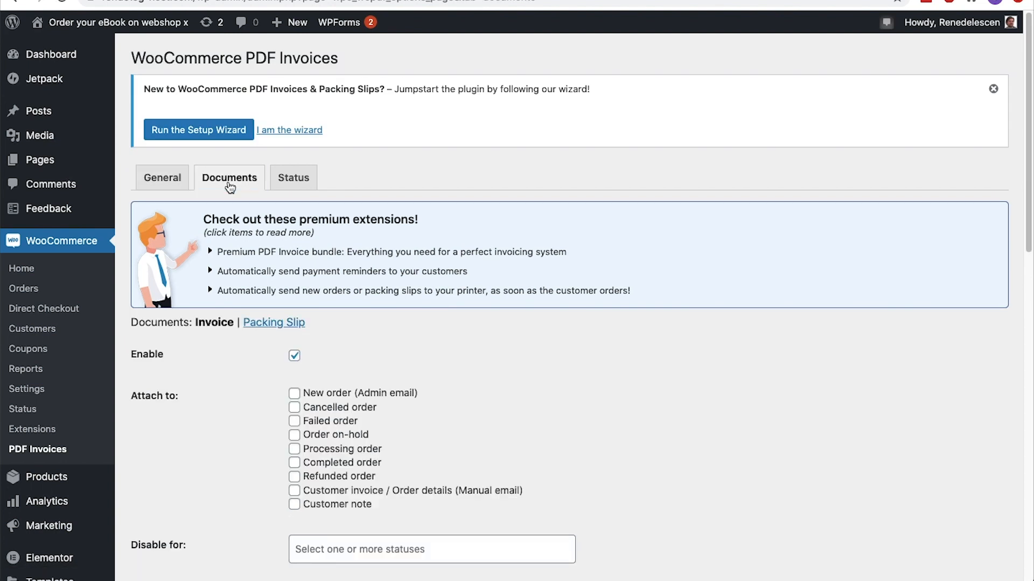
{"action": "scroll", "coordinate": [229, 186], "scroll_direction": "down", "scroll_amount": 3}
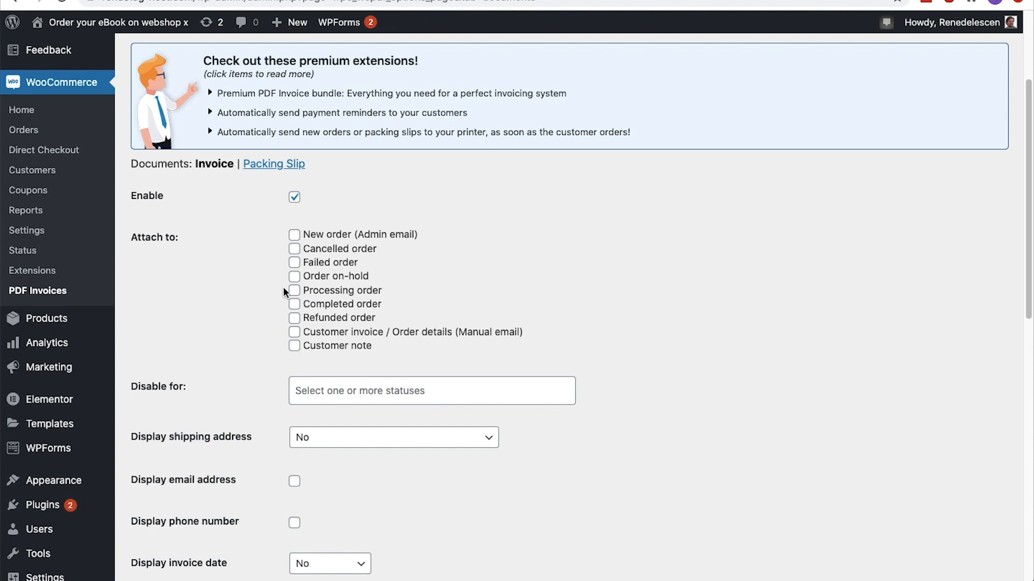
{"action": "left_click", "coordinate": [293, 305]}
Set the invoice to always display the shipping address, and also display the customer's email address and phone number
{"action": "scroll", "coordinate": [294, 307], "scroll_direction": "down", "scroll_amount": 3}
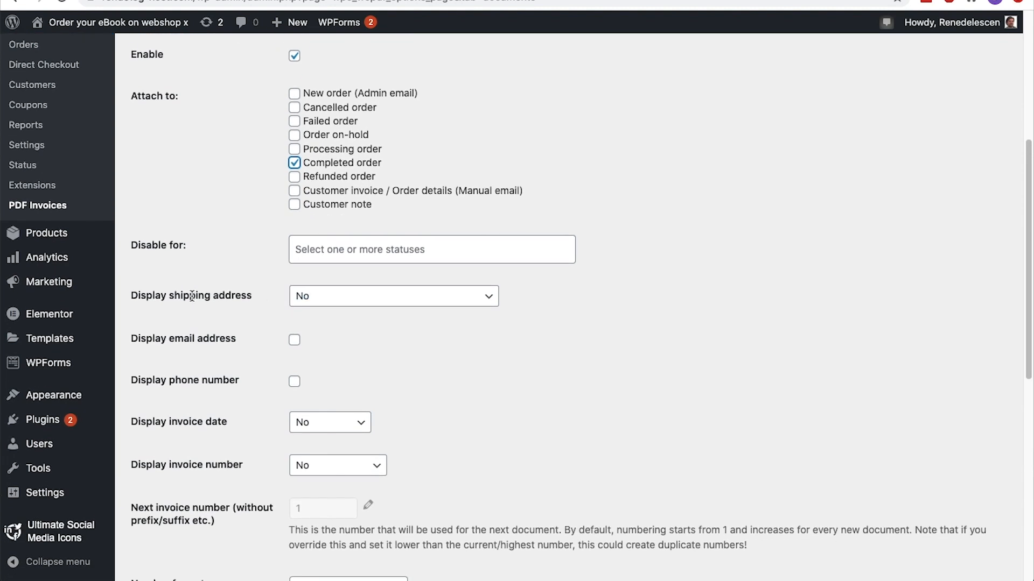
{"action": "left_click", "coordinate": [303, 299]}
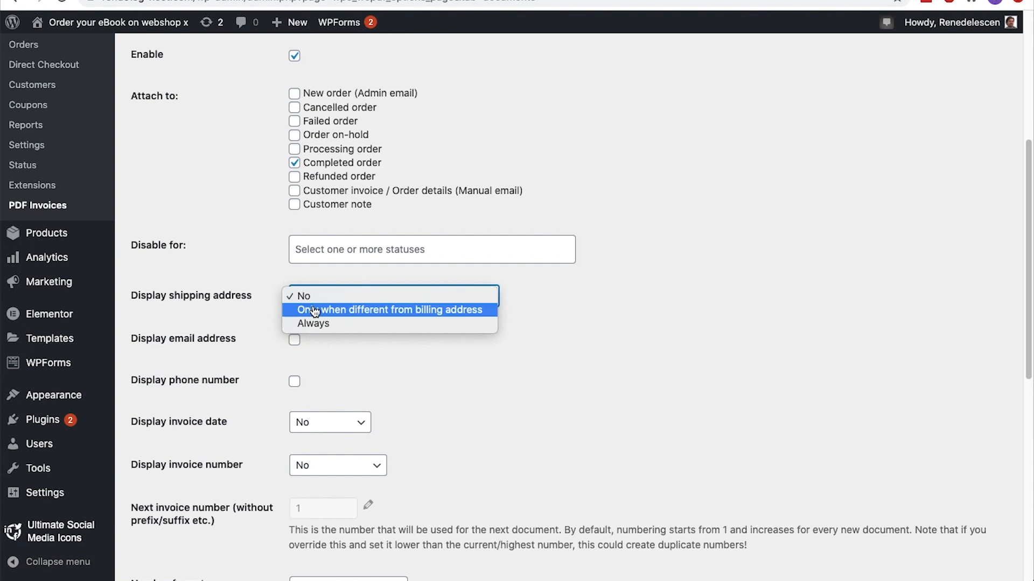
{"action": "left_click", "coordinate": [313, 324]}
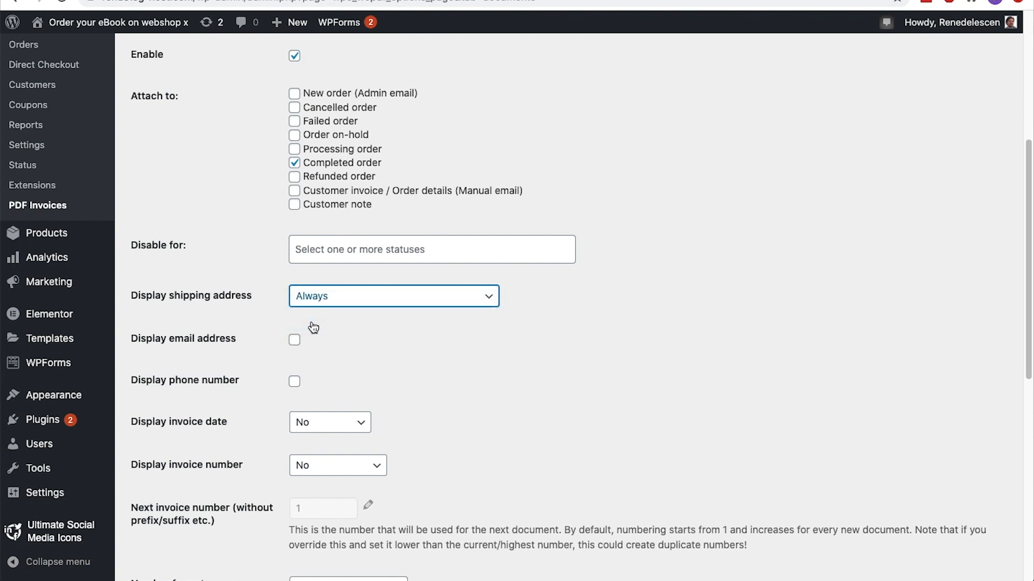
{"action": "left_click", "coordinate": [293, 341]}
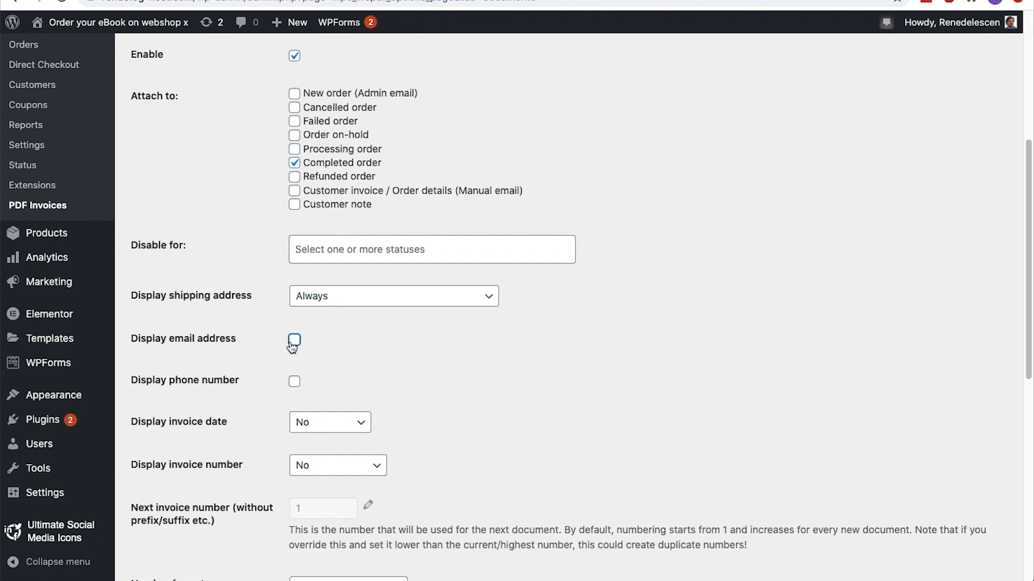
{"action": "left_click", "coordinate": [294, 383]}
Display the date on the invoice as Invoice Date and the number as Invoice Number
{"action": "scroll", "coordinate": [293, 385], "scroll_direction": "down", "scroll_amount": 3}
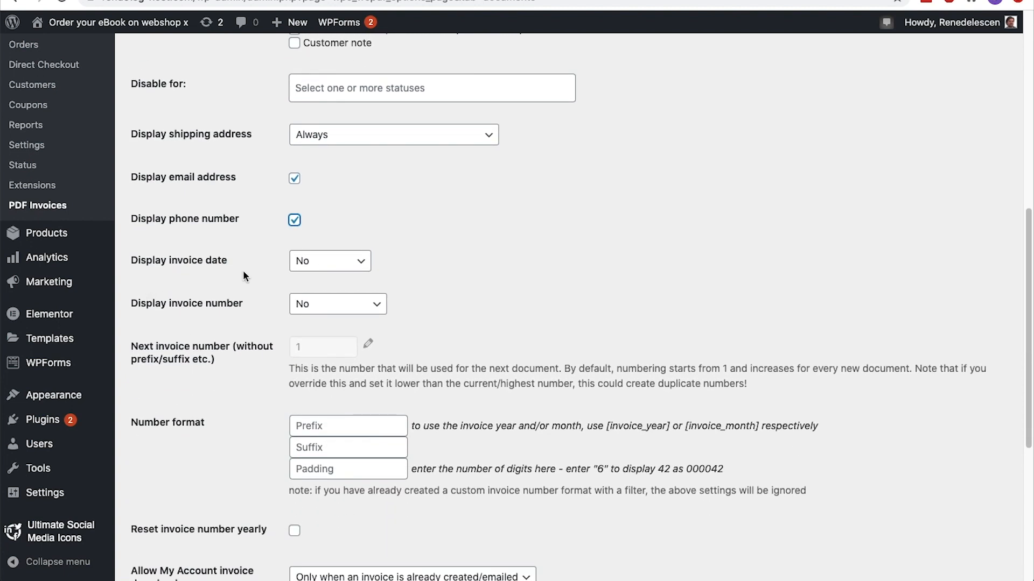
{"action": "left_click", "coordinate": [329, 264]}
{"action": "left_click", "coordinate": [329, 274]}
{"action": "left_click", "coordinate": [301, 304]}
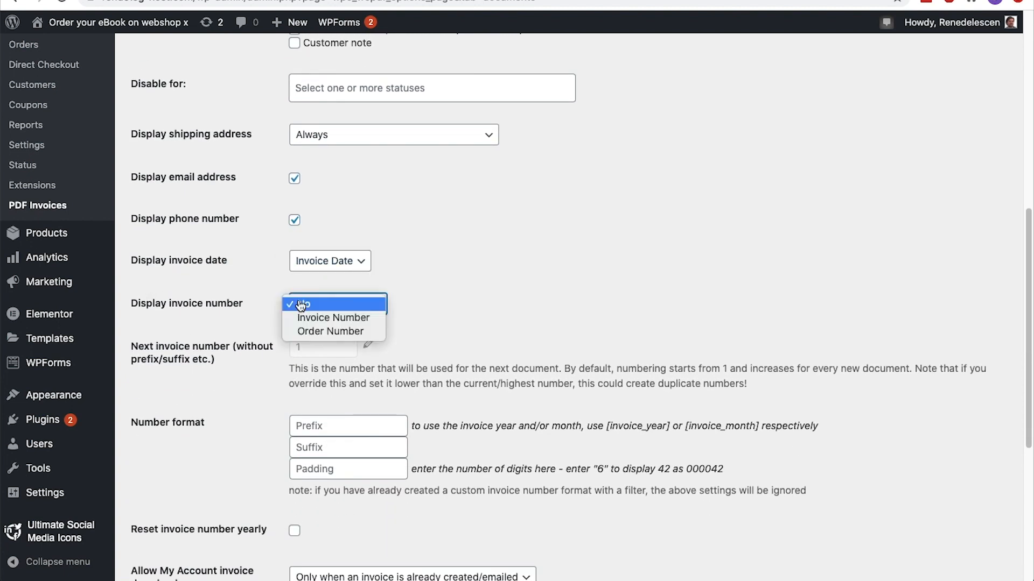
{"action": "left_click", "coordinate": [302, 319]}
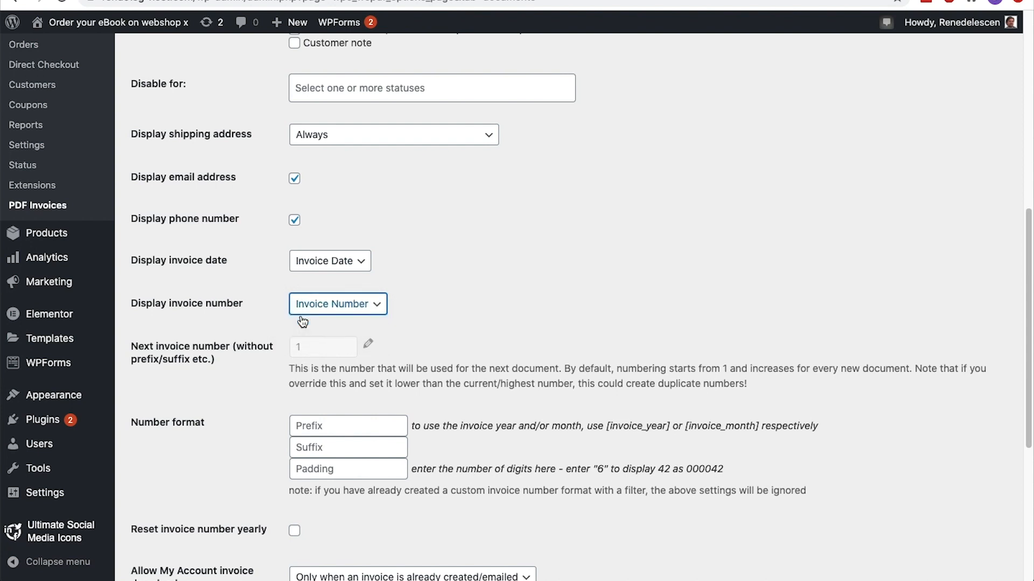
Keep My Account invoice downloads at "Only when an invoice is already created/emailed", enable "Always use most current settings", and save the invoice settings
{"action": "scroll", "coordinate": [302, 322], "scroll_direction": "down", "scroll_amount": 5}
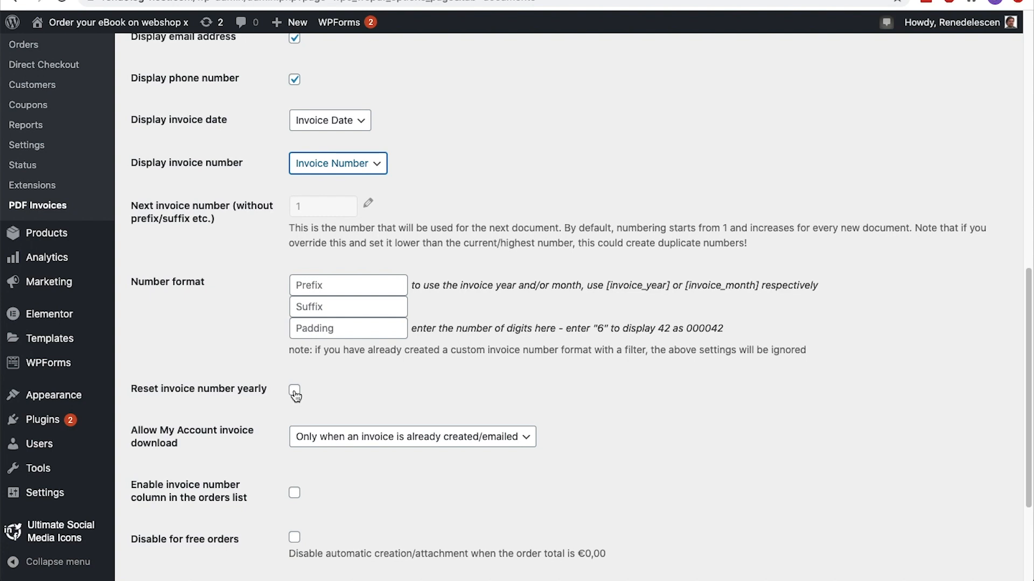
{"action": "scroll", "coordinate": [295, 395], "scroll_direction": "down", "scroll_amount": 3}
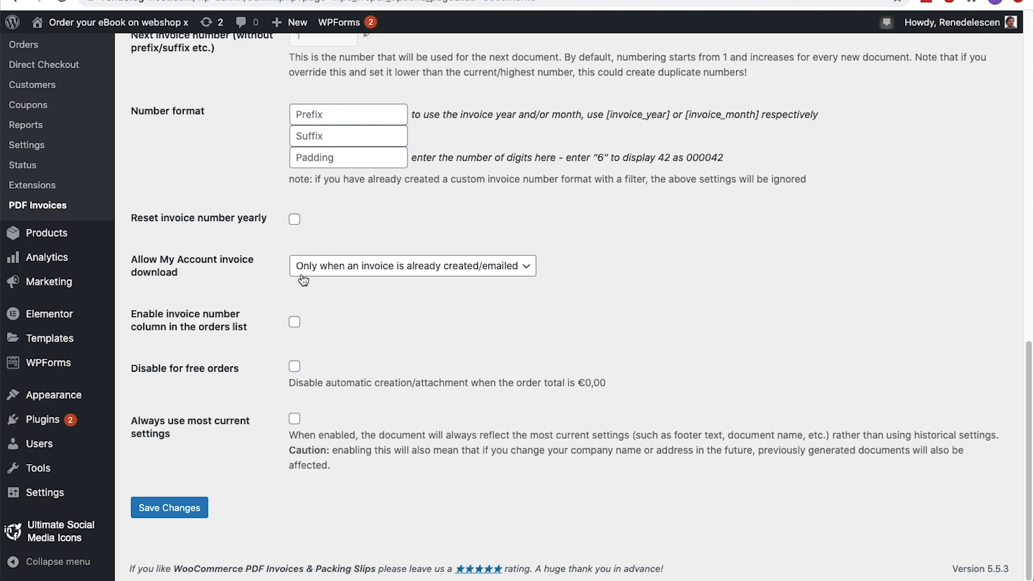
{"action": "left_click", "coordinate": [425, 275]}
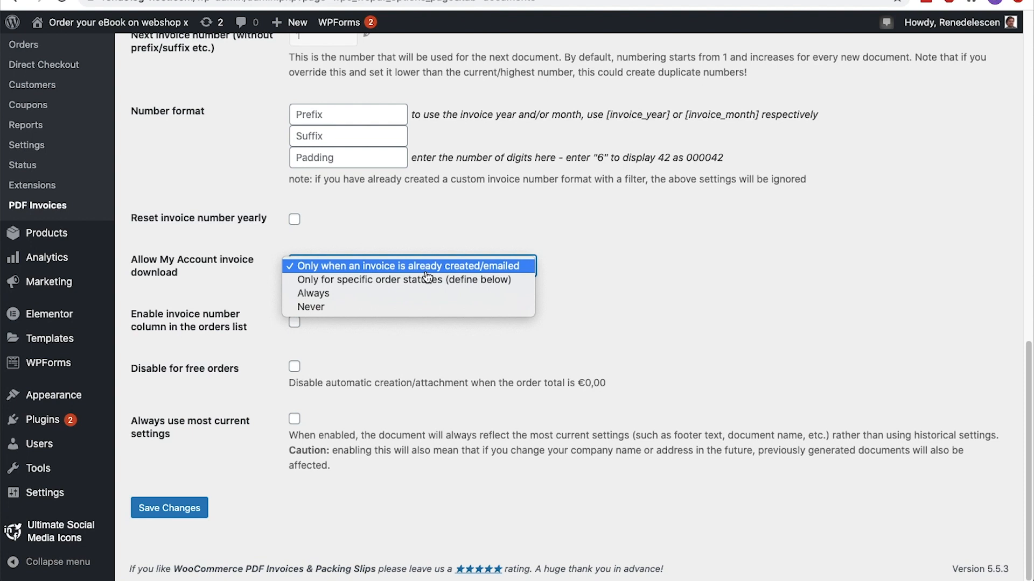
{"action": "left_click", "coordinate": [426, 272]}
{"action": "left_click", "coordinate": [414, 281]}
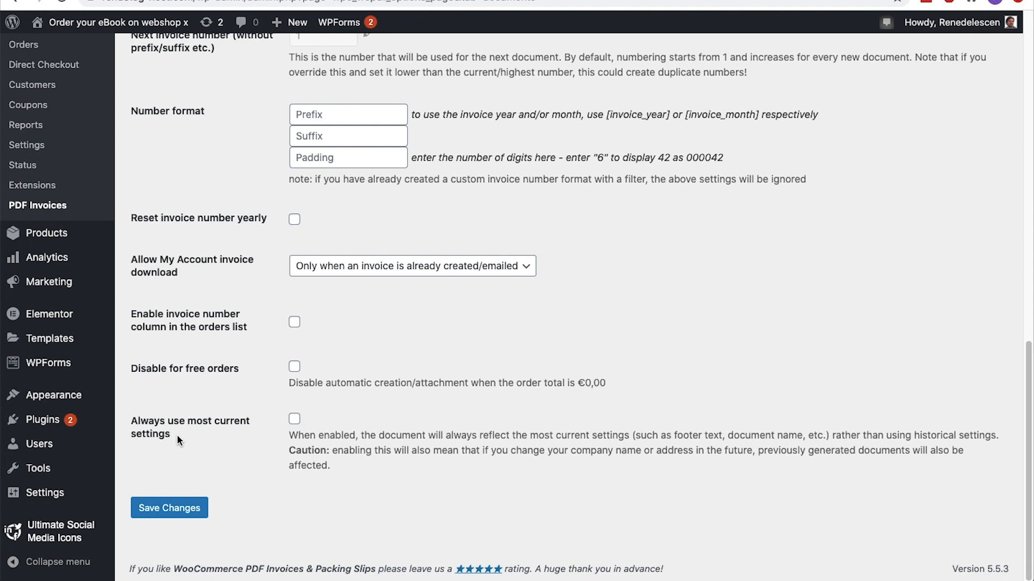
{"action": "left_click", "coordinate": [293, 421]}
{"action": "left_click", "coordinate": [190, 508]}
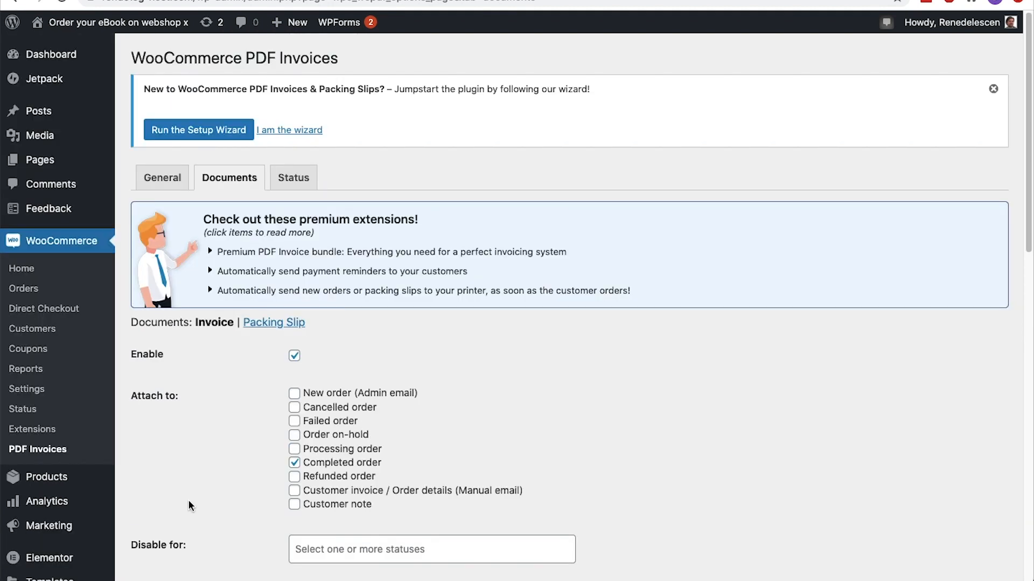
Look through the packing slip options, and save the PDF invoice plugin's debug settings with their default values
{"action": "left_click", "coordinate": [255, 326]}
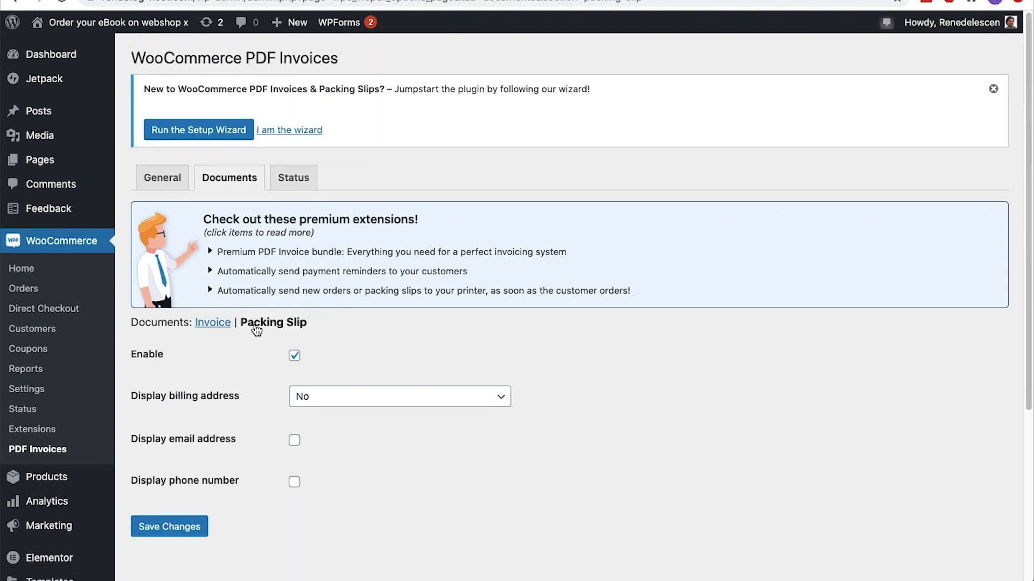
{"action": "scroll", "coordinate": [257, 330], "scroll_direction": "down", "scroll_amount": 3}
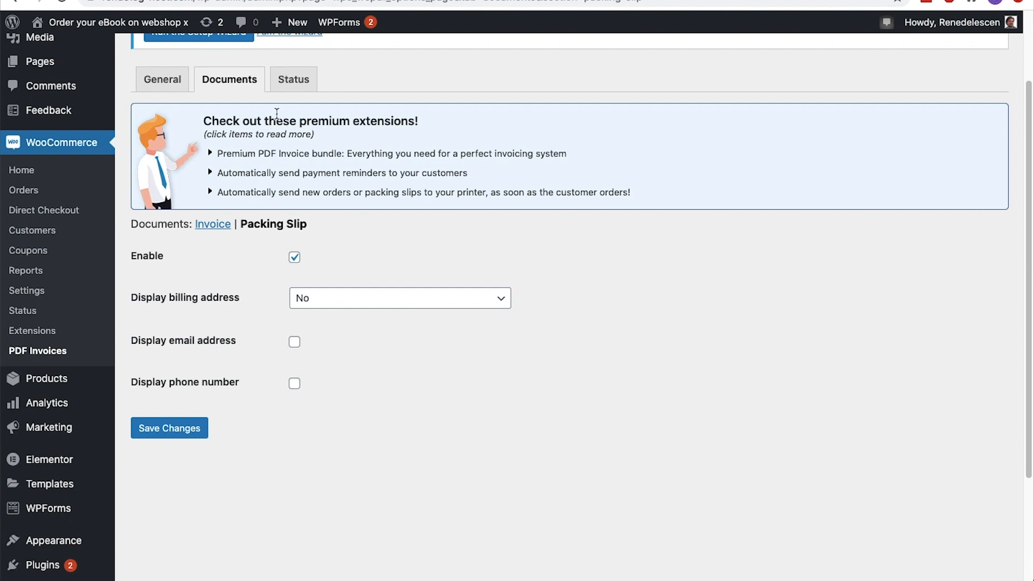
{"action": "left_click", "coordinate": [289, 89]}
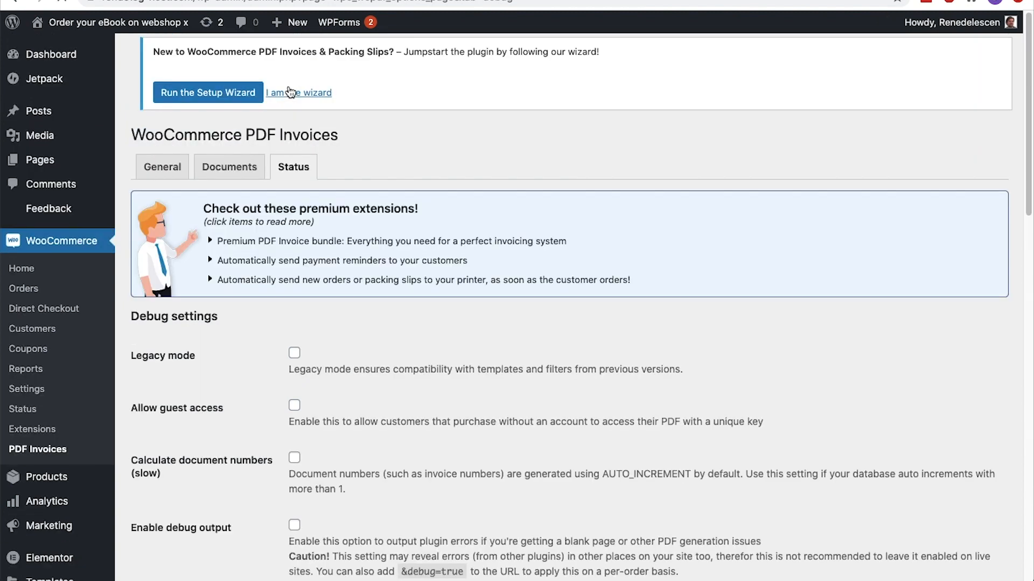
{"action": "scroll", "coordinate": [289, 89], "scroll_direction": "down", "scroll_amount": 5}
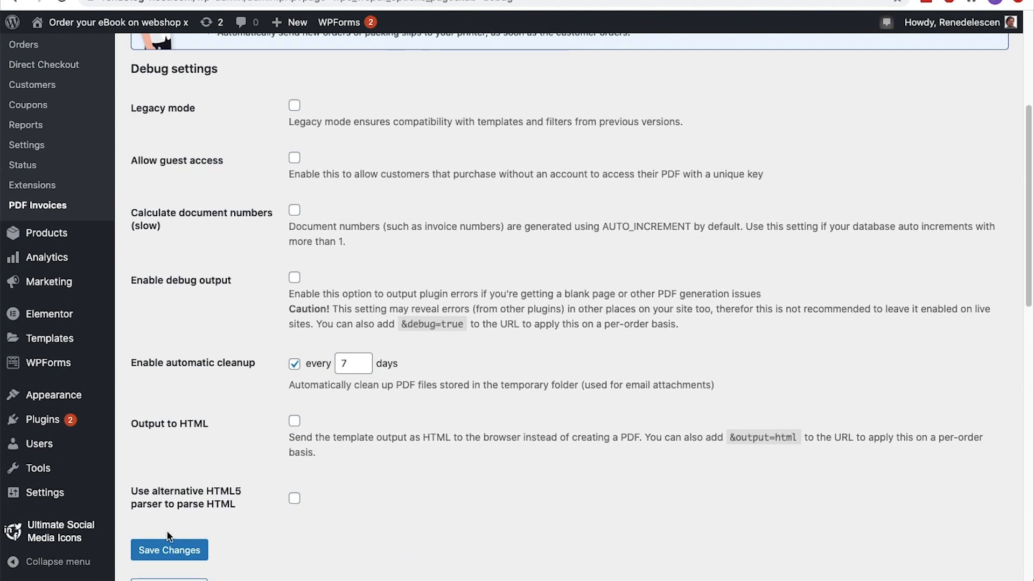
{"action": "scroll", "coordinate": [168, 536], "scroll_direction": "down", "scroll_amount": 2}
{"action": "left_click", "coordinate": [179, 455]}
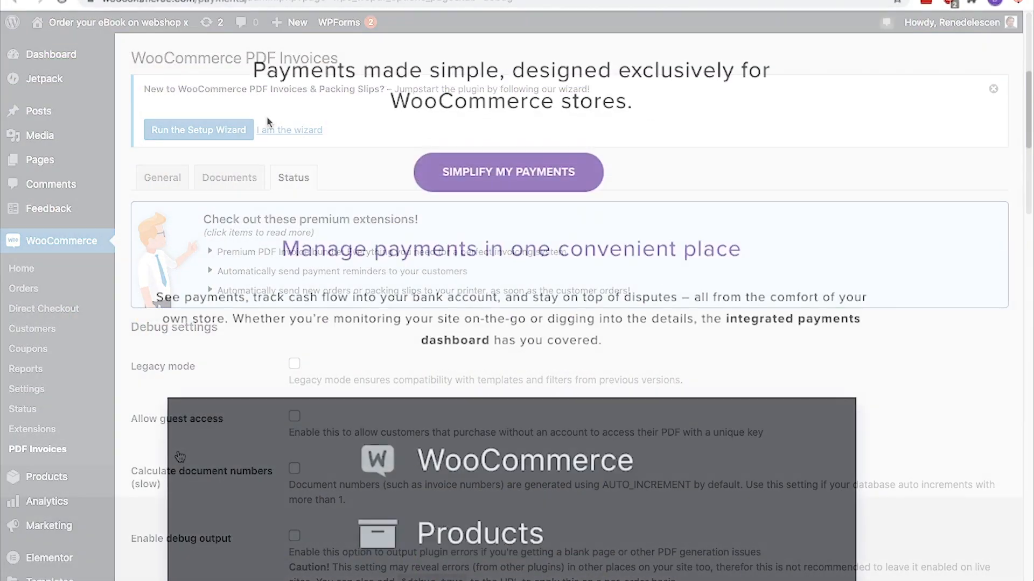
Examine Stripe's global availability page for the countries where businesses can accept payments
{"action": "scroll", "coordinate": [265, 120], "scroll_direction": "down", "scroll_amount": 5}
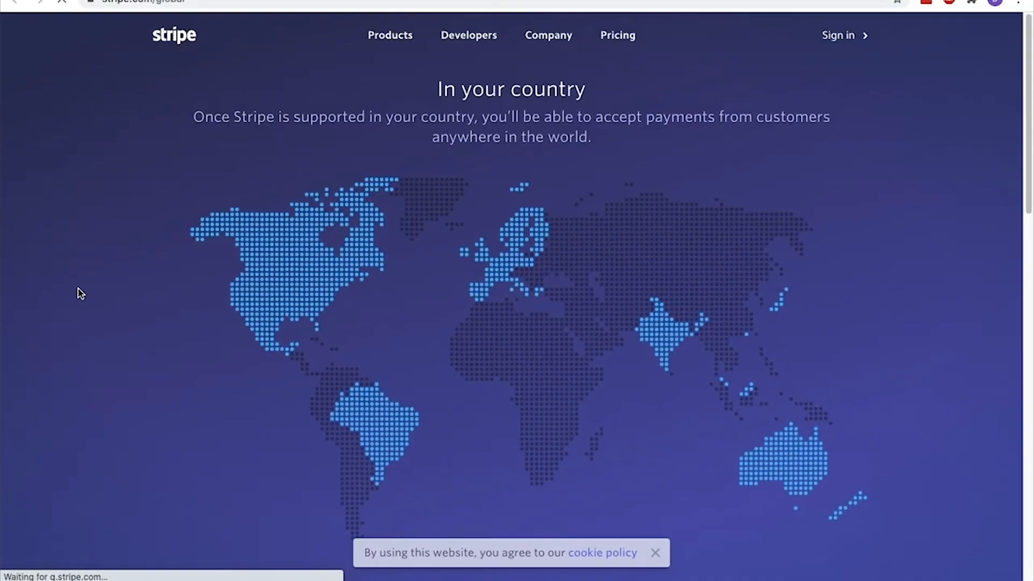
{"action": "scroll", "coordinate": [78, 289], "scroll_direction": "down", "scroll_amount": 10}
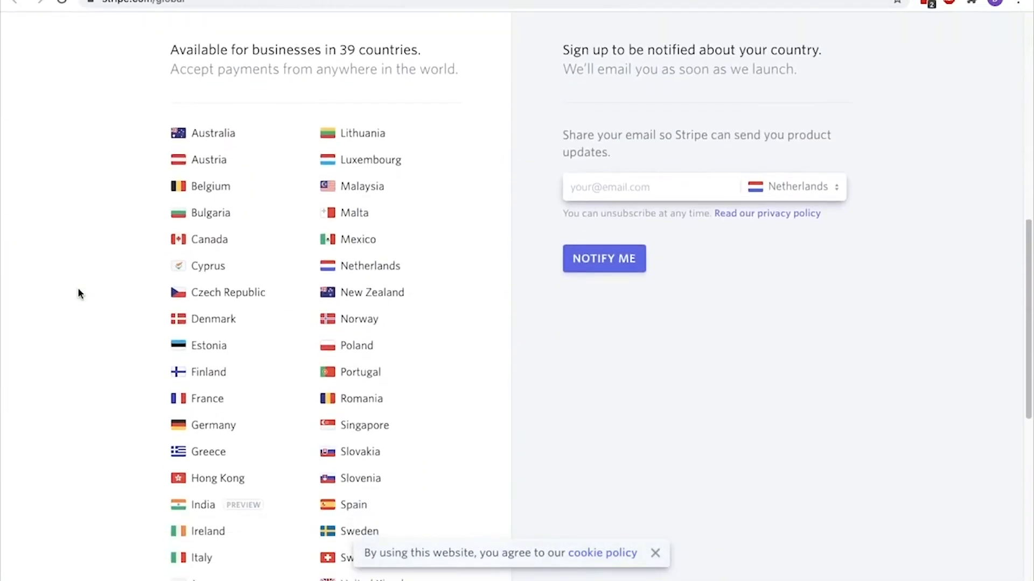
{"action": "left_click_drag", "start_coordinate": [170, 52], "coordinate": [423, 53]}
{"action": "scroll", "coordinate": [419, 49], "scroll_direction": "down", "scroll_amount": 1}
{"action": "scroll", "coordinate": [419, 48], "scroll_direction": "down", "scroll_amount": 1}
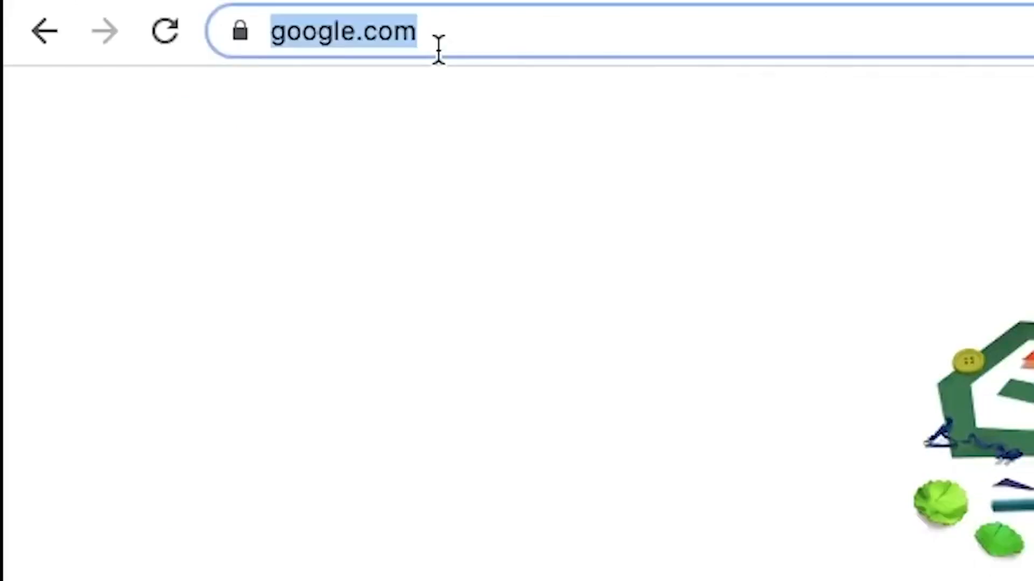
Go to stripe.com and open the registration form for a new account
{"action": "type", "text": "stripe"}
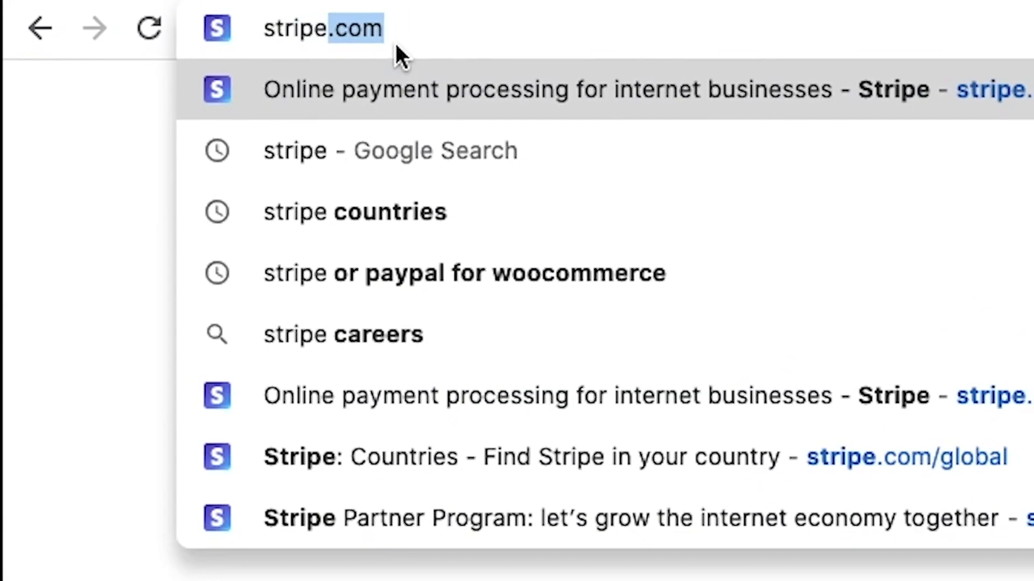
{"action": "key", "text": "Return"}
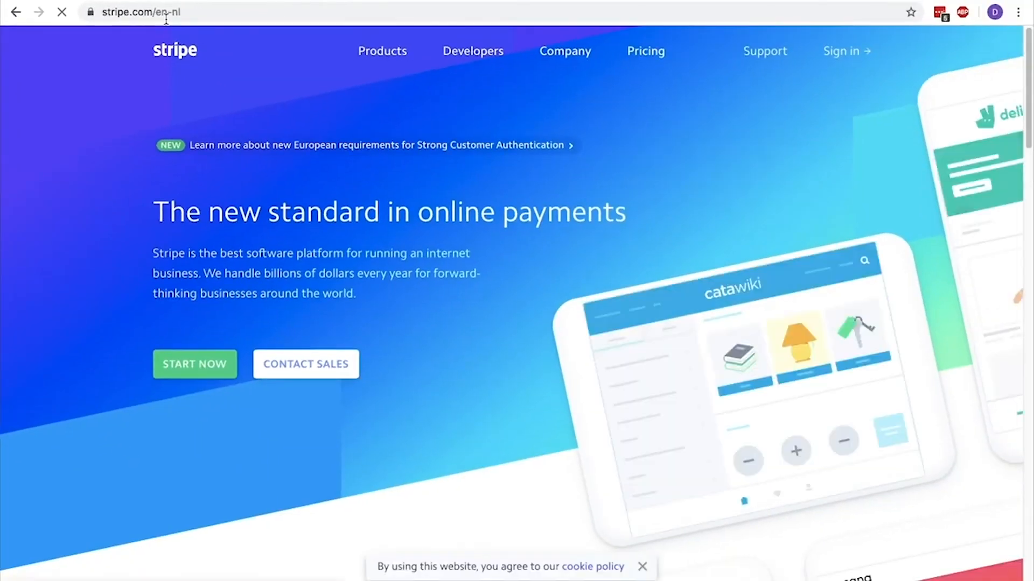
{"action": "left_click", "coordinate": [208, 446]}
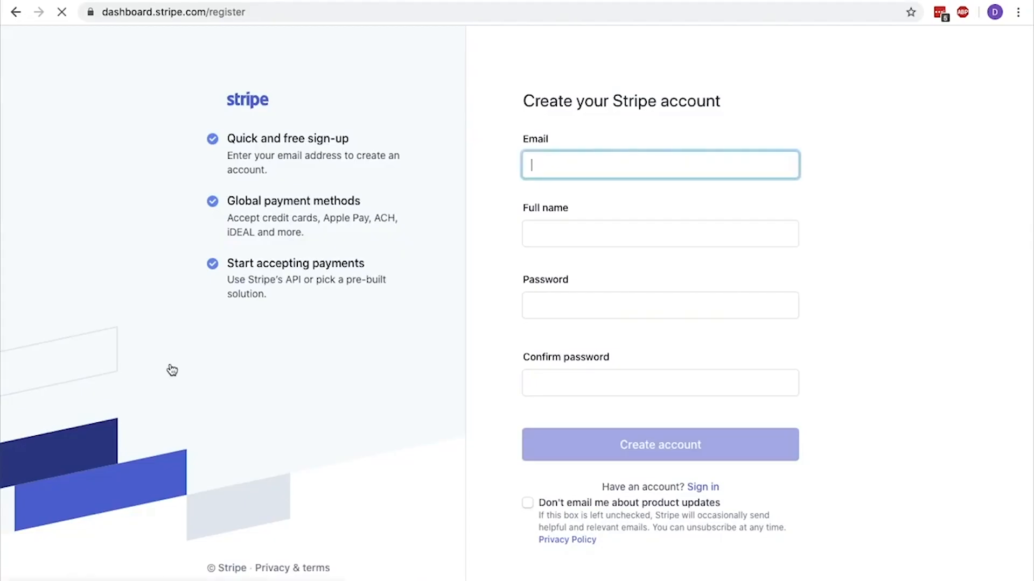
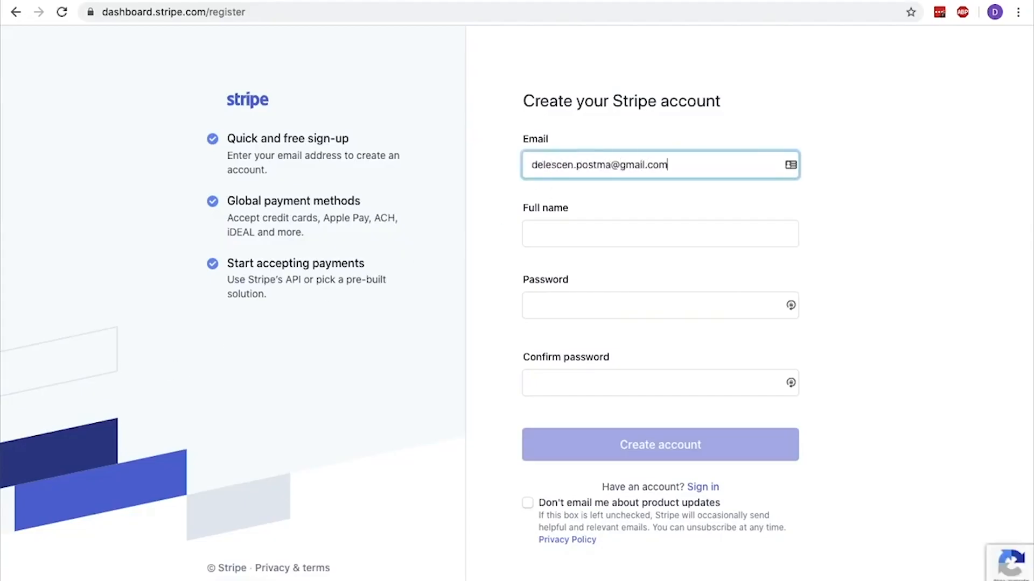
Register the Stripe account with the owner's e-mail address, full name and confirmed account password, opting out of product update e-mails
{"action": "key", "text": "Tab"}
{"action": "type", "text": "René Delescen"}
{"action": "key", "text": "Tab"}
{"action": "type", "text": "••••••••••••••••"}
{"action": "key", "text": "Tab"}
{"action": "type", "text": "••••••••••••••••"}
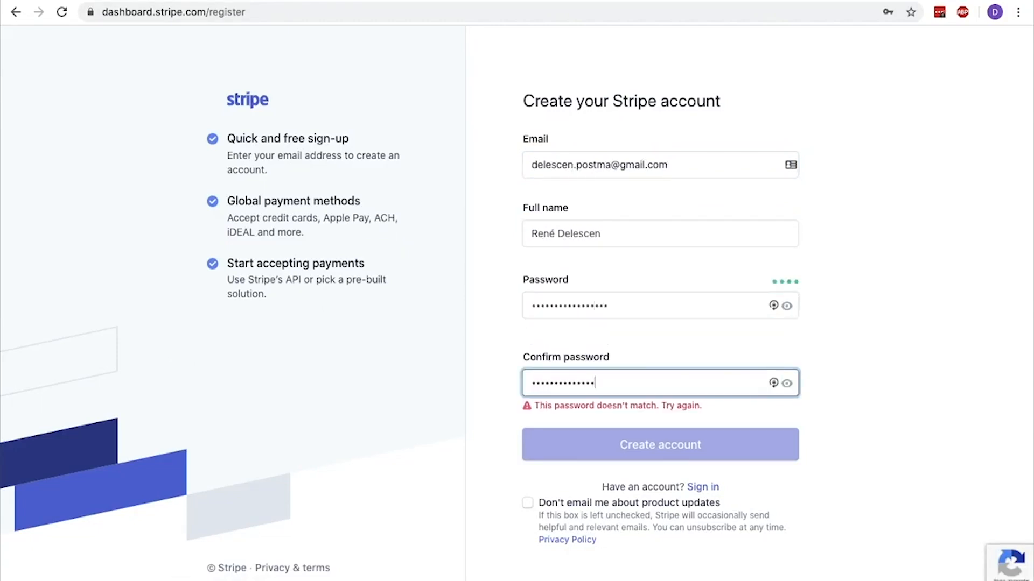
{"action": "left_click", "coordinate": [528, 503]}
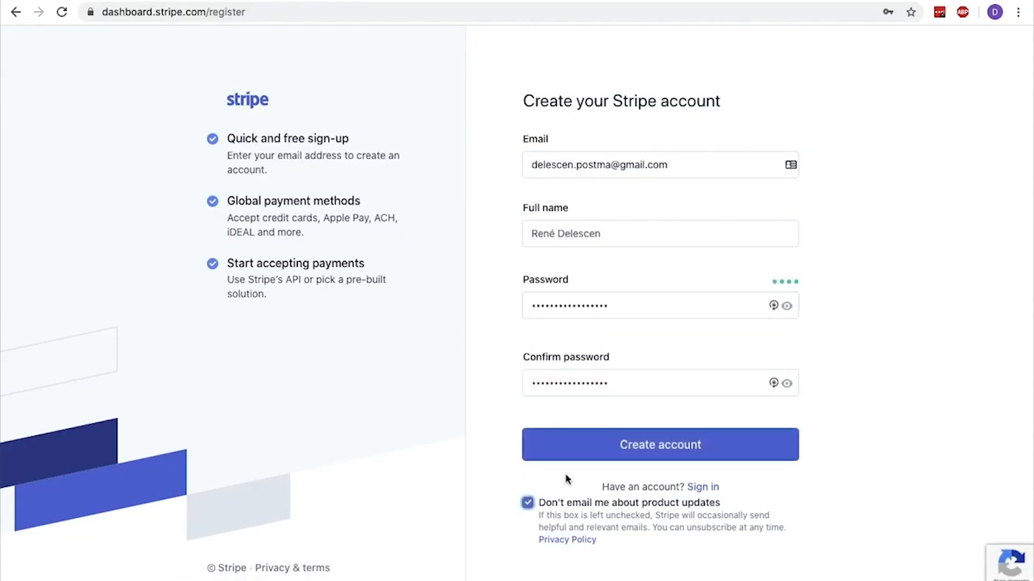
{"action": "left_click", "coordinate": [628, 446]}
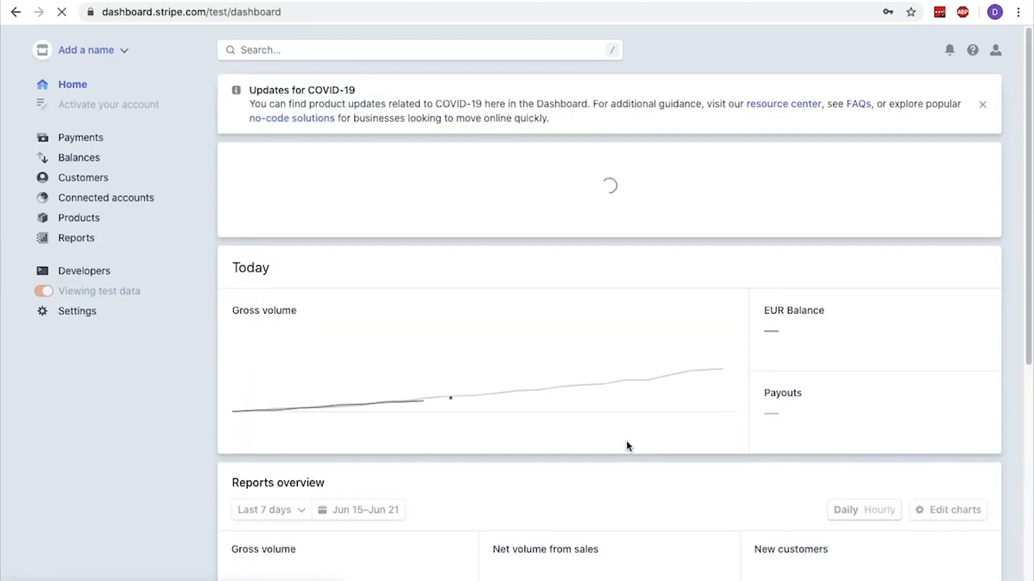
Verify the new Stripe account's e-mail address through Stripe's verification message in Gmail
{"action": "scroll", "coordinate": [644, 405], "scroll_direction": "down", "scroll_amount": 10}
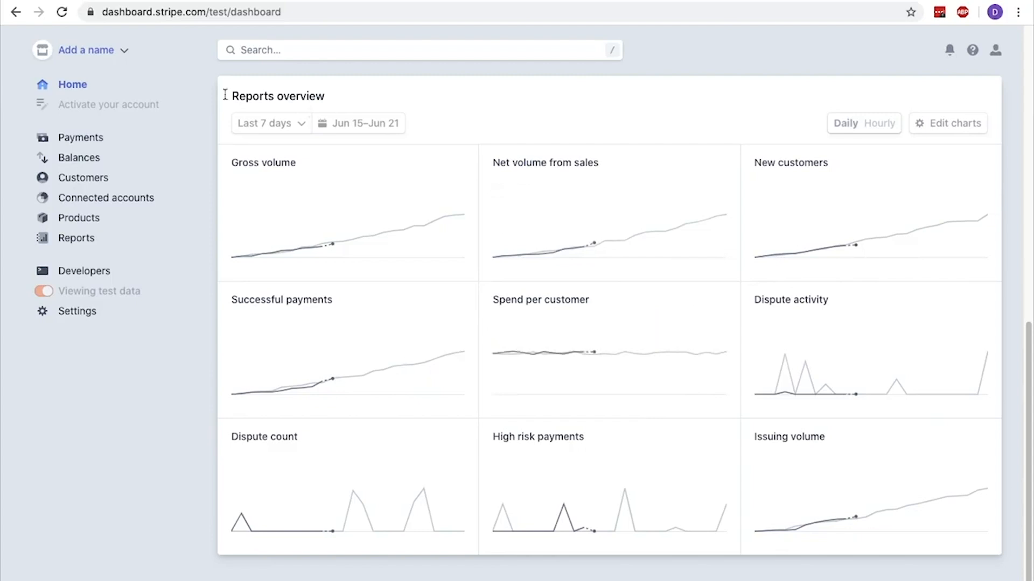
{"action": "mouse_move", "coordinate": [560, 400]}
{"action": "scroll", "coordinate": [559, 400], "scroll_direction": "up", "scroll_amount": 10}
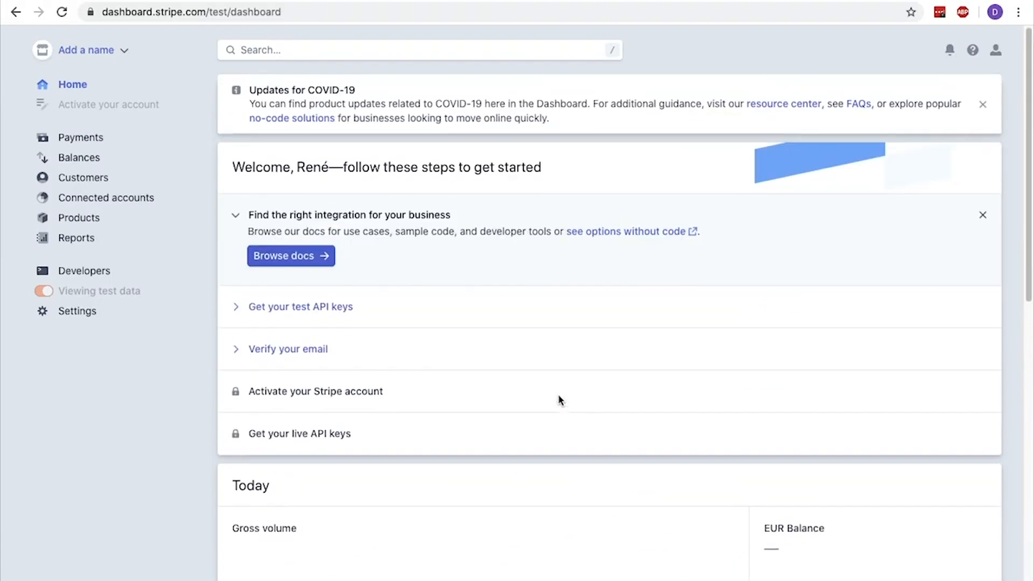
{"action": "left_click", "coordinate": [302, 350]}
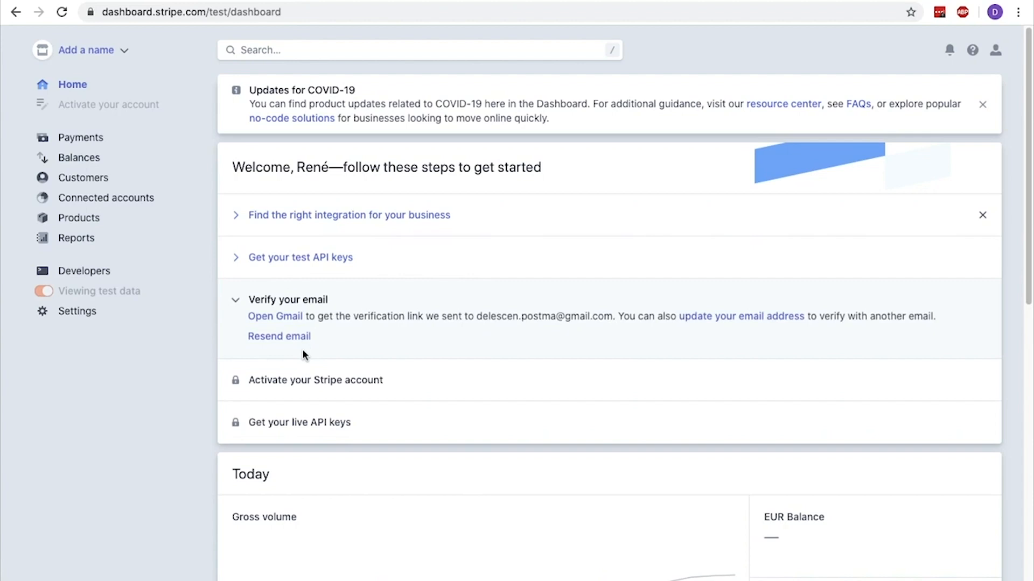
{"action": "left_click", "coordinate": [290, 316]}
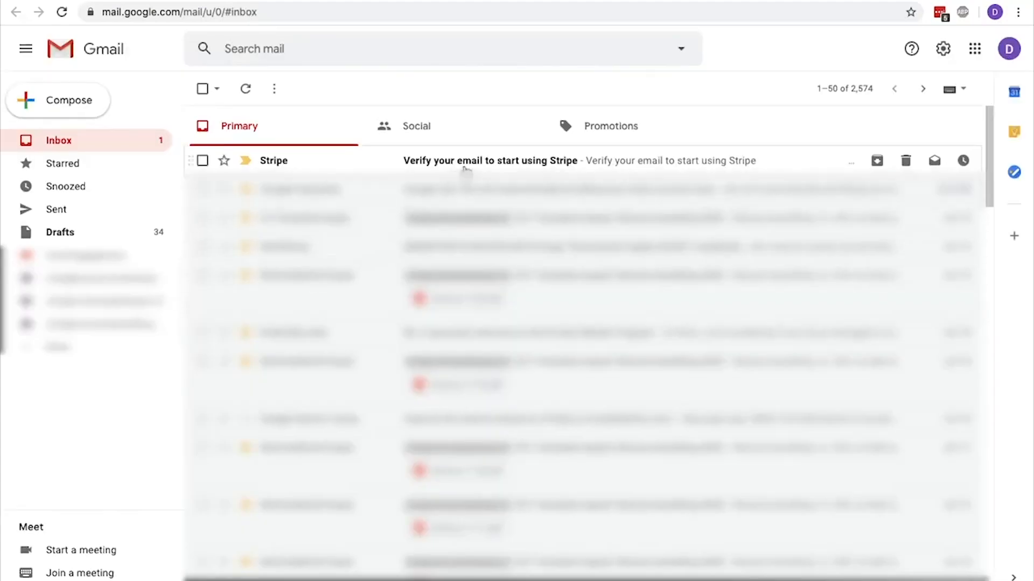
{"action": "left_click", "coordinate": [466, 162]}
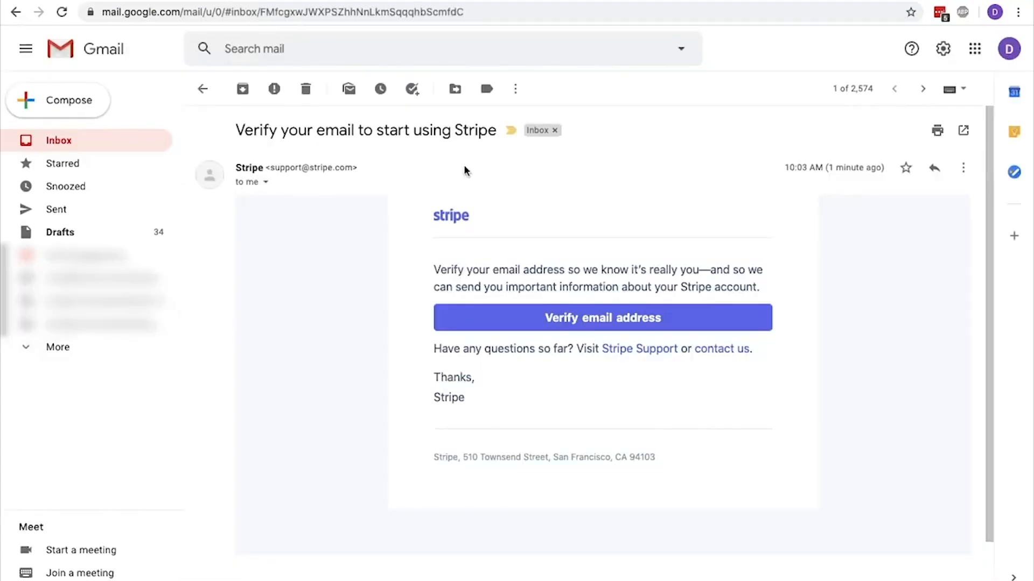
{"action": "left_click", "coordinate": [466, 317]}
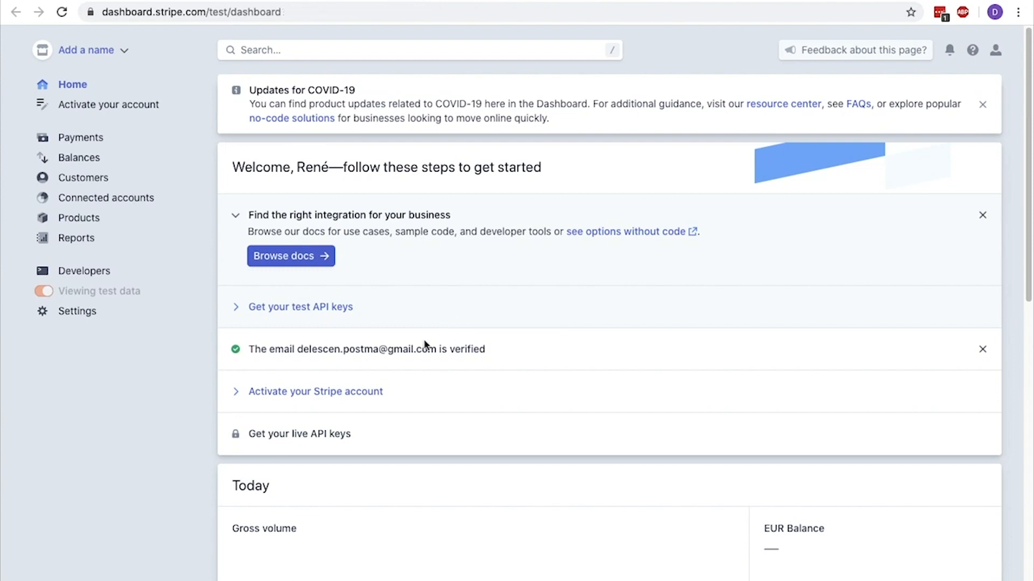
{"action": "left_click", "coordinate": [364, 392]}
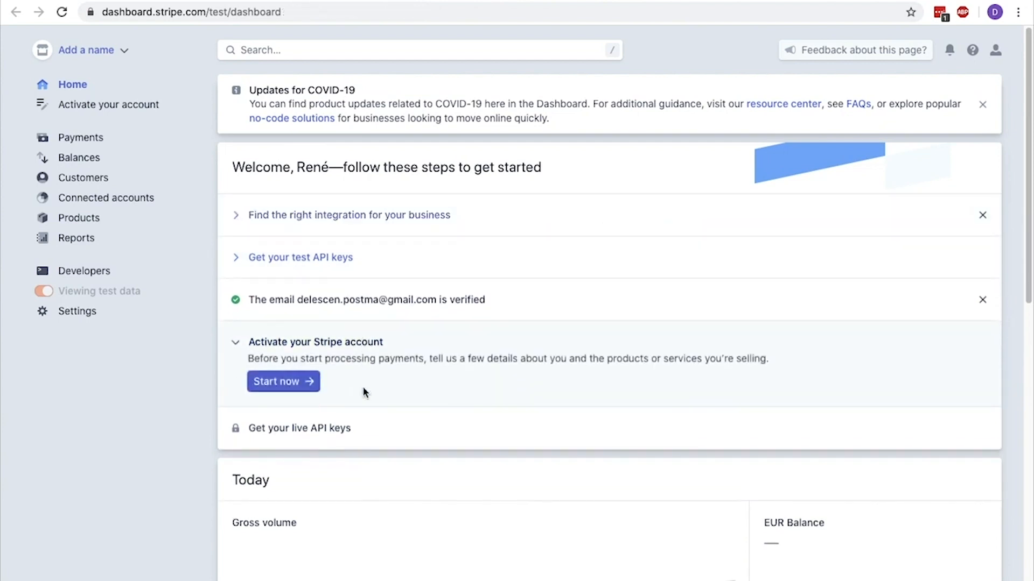
{"action": "left_click", "coordinate": [287, 385]}
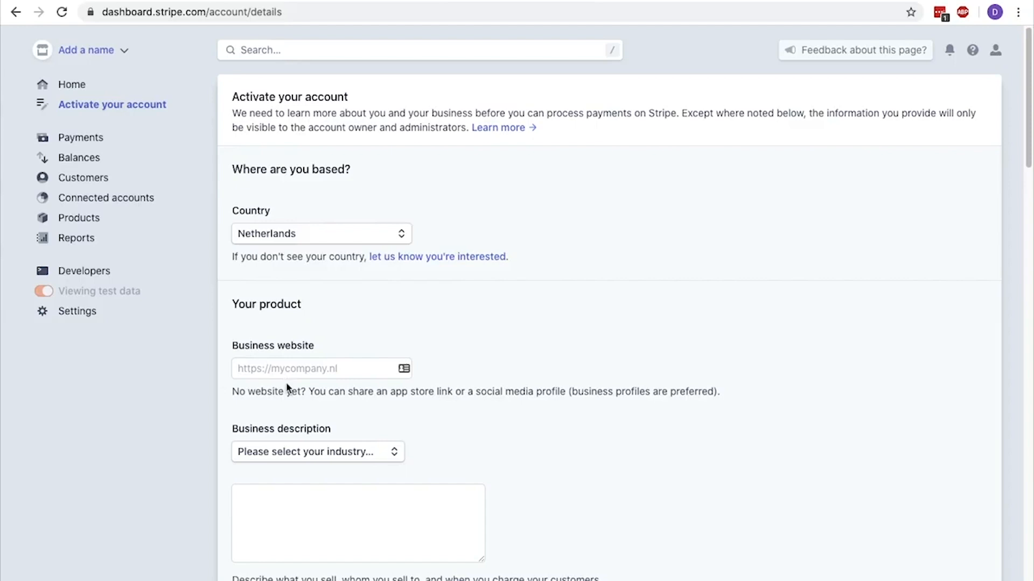
{"action": "left_click", "coordinate": [286, 368]}
{"action": "type", "text": "https://"}
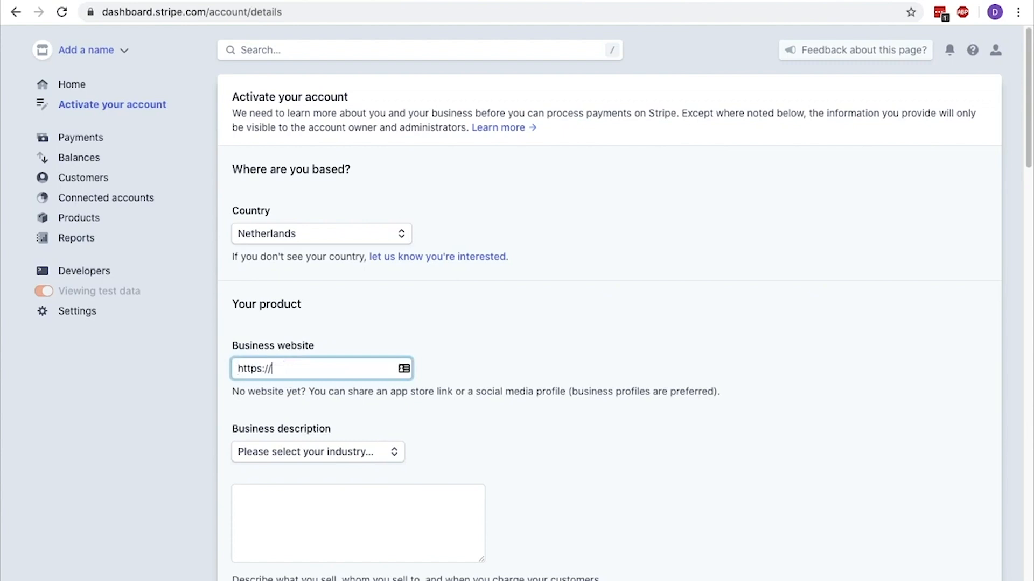
{"action": "type", "text": "delescen.com"}
Set the industry to Other digital goods and the business description to "I teach others how to build a webshop using Woocommerce"
{"action": "scroll", "coordinate": [608, 323], "scroll_direction": "down", "scroll_amount": 1}
{"action": "scroll", "coordinate": [608, 323], "scroll_direction": "down", "scroll_amount": 4}
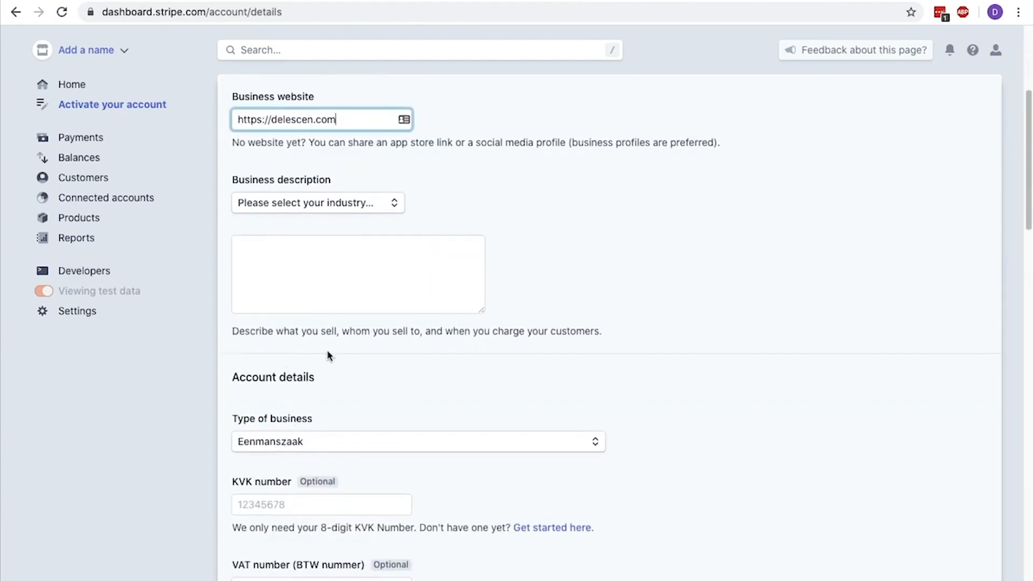
{"action": "left_click", "coordinate": [377, 210]}
{"action": "scroll", "coordinate": [396, 307], "scroll_direction": "down", "scroll_amount": 3}
{"action": "left_click", "coordinate": [372, 284]}
{"action": "scroll", "coordinate": [399, 288], "scroll_direction": "down", "scroll_amount": 1}
{"action": "scroll", "coordinate": [398, 302], "scroll_direction": "down", "scroll_amount": 3}
{"action": "left_click", "coordinate": [367, 280]}
{"action": "left_click", "coordinate": [365, 284]}
{"action": "type", "text": "I teach others how to build a webshop "}
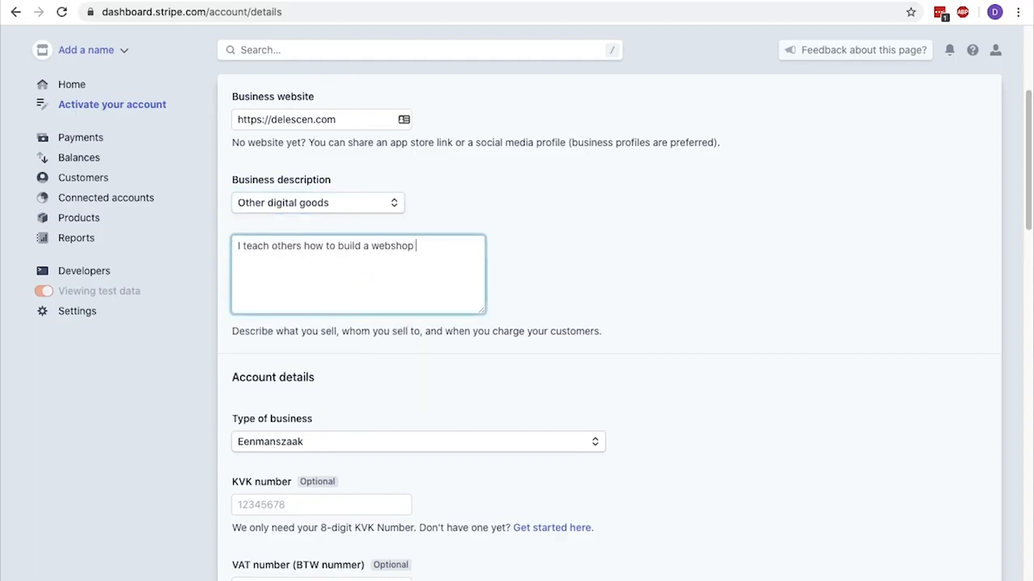
{"action": "type", "text": "using Woocommerce"}
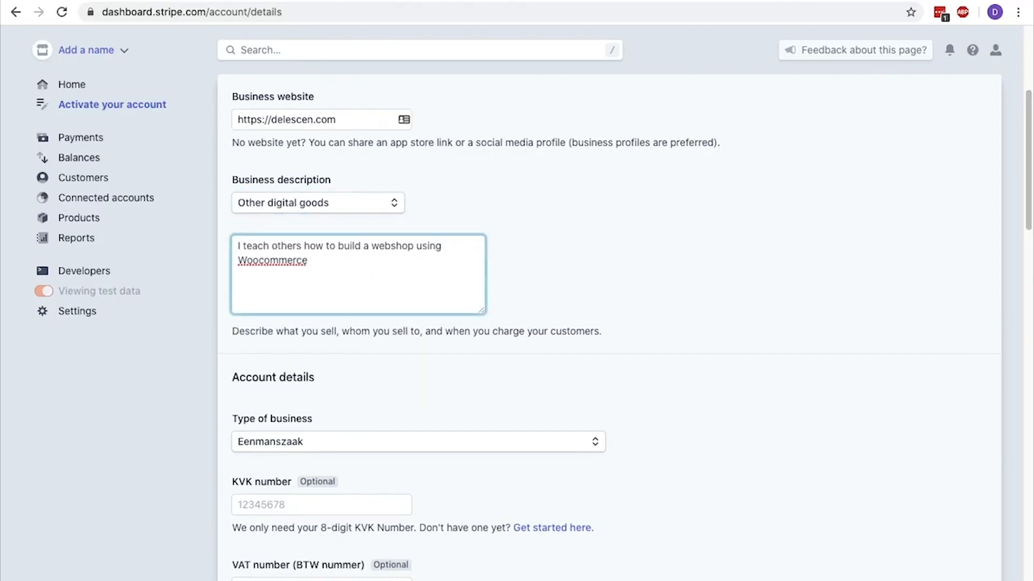
Select Eenmanszaak as the type of business in the account details
{"action": "scroll", "coordinate": [624, 323], "scroll_direction": "down", "scroll_amount": 4}
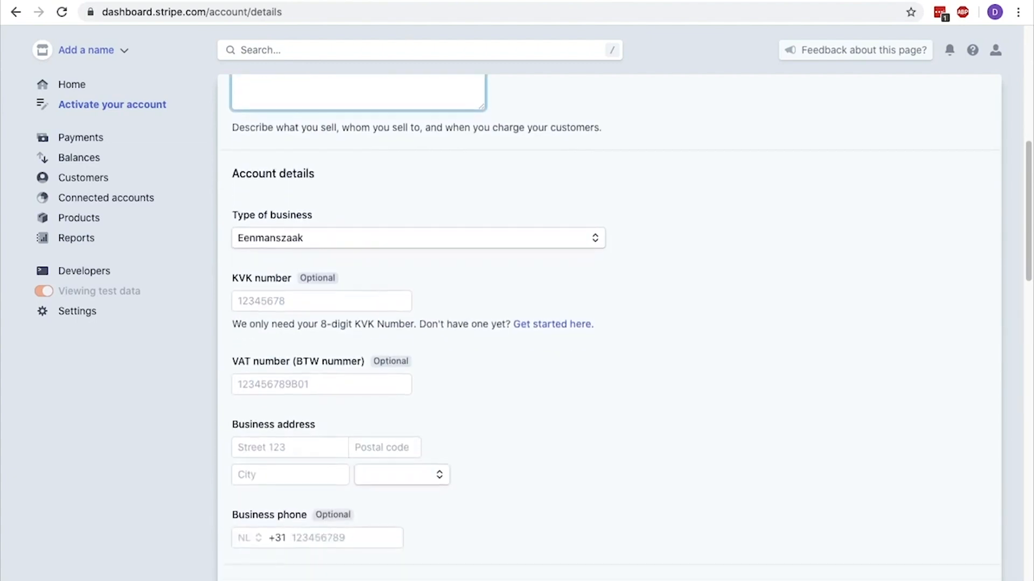
{"action": "left_click", "coordinate": [370, 238]}
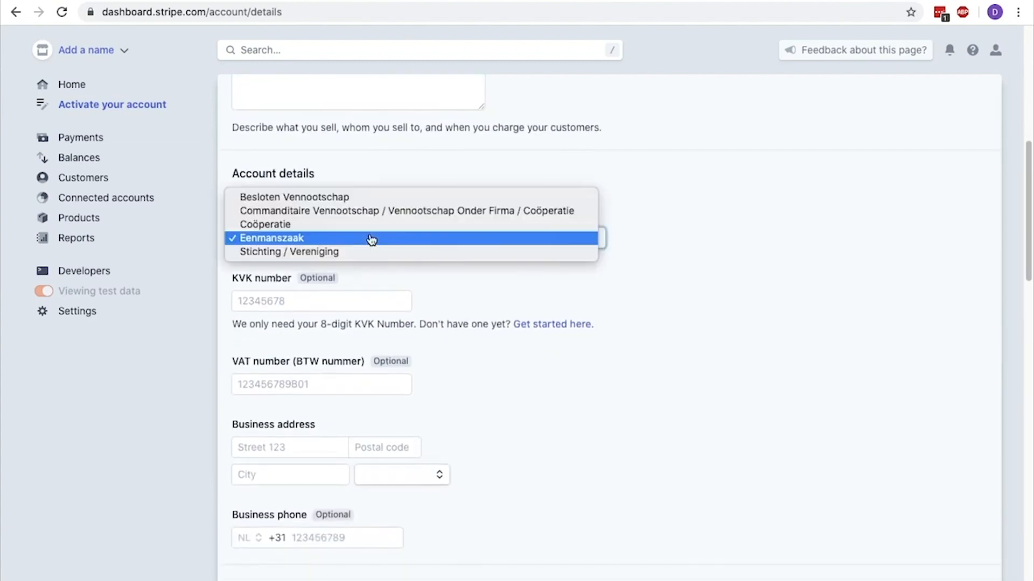
{"action": "left_click", "coordinate": [372, 238]}
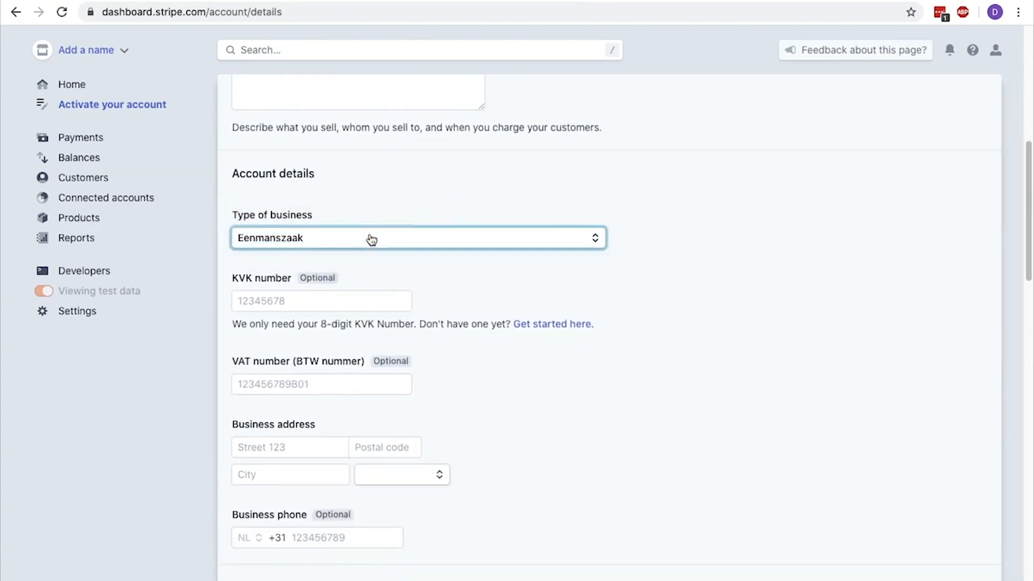
Fill in the business contact details and the owner's personal details, including the full name
{"action": "scroll", "coordinate": [371, 238], "scroll_direction": "down", "scroll_amount": 3}
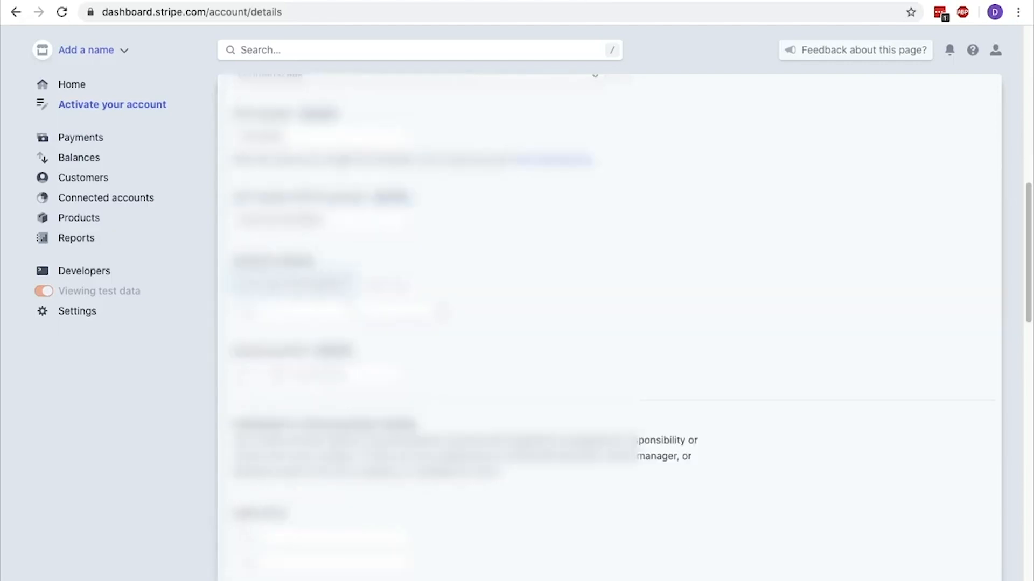
{"action": "scroll", "coordinate": [608, 323], "scroll_direction": "down", "scroll_amount": 4}
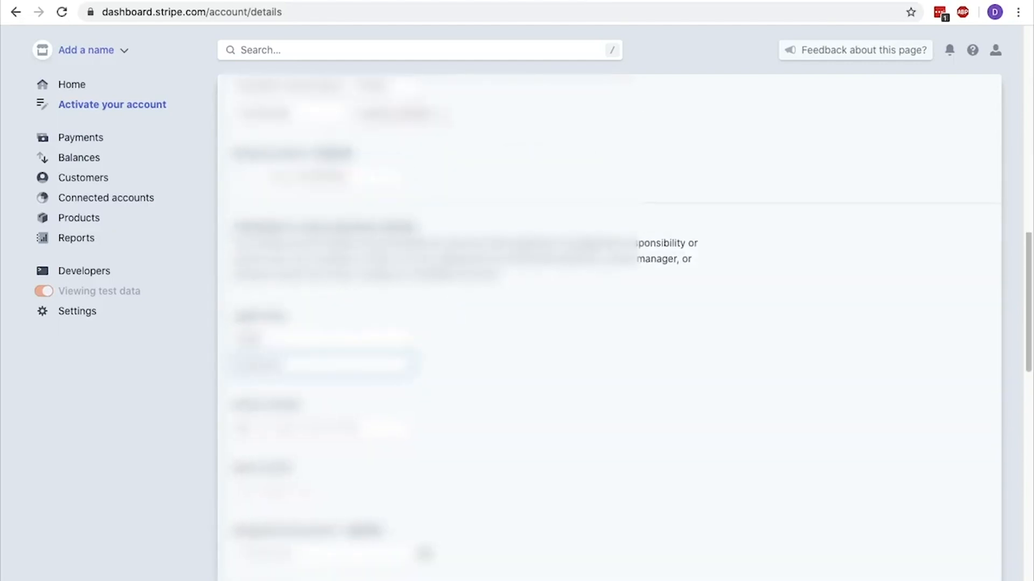
{"action": "scroll", "coordinate": [608, 323], "scroll_direction": "down", "scroll_amount": 3}
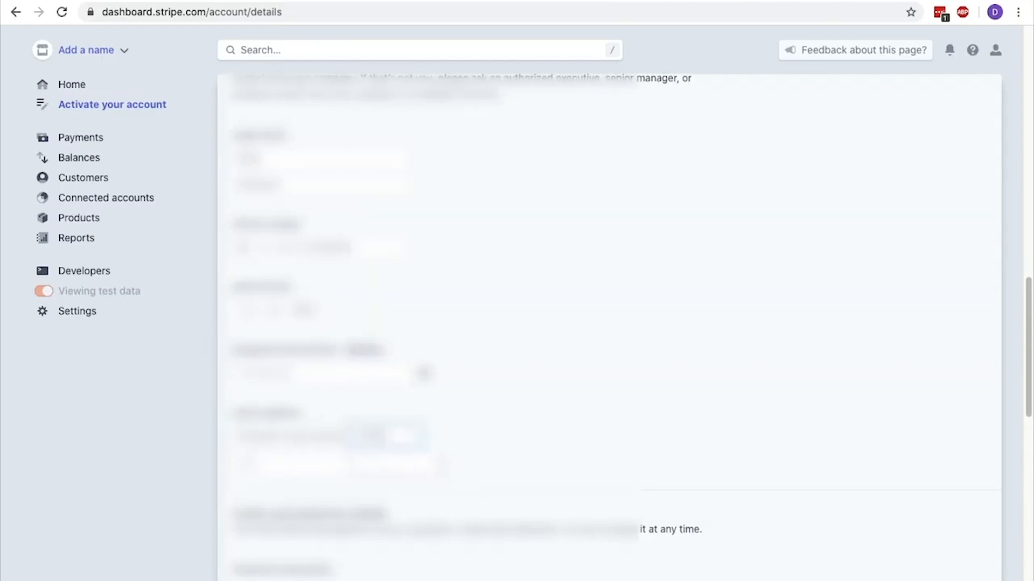
{"action": "scroll", "coordinate": [608, 323], "scroll_direction": "down", "scroll_amount": 5}
{"action": "left_click", "coordinate": [322, 292]}
{"action": "type", "text": "Rene Delescen"}
{"action": "left_click", "coordinate": [309, 372]}
{"action": "key", "text": "Tab"}
Enter the IBAN of the payout bank account in the bank details and confirm it
{"action": "scroll", "coordinate": [309, 373], "scroll_direction": "down", "scroll_amount": 4}
{"action": "left_click", "coordinate": [302, 377]}
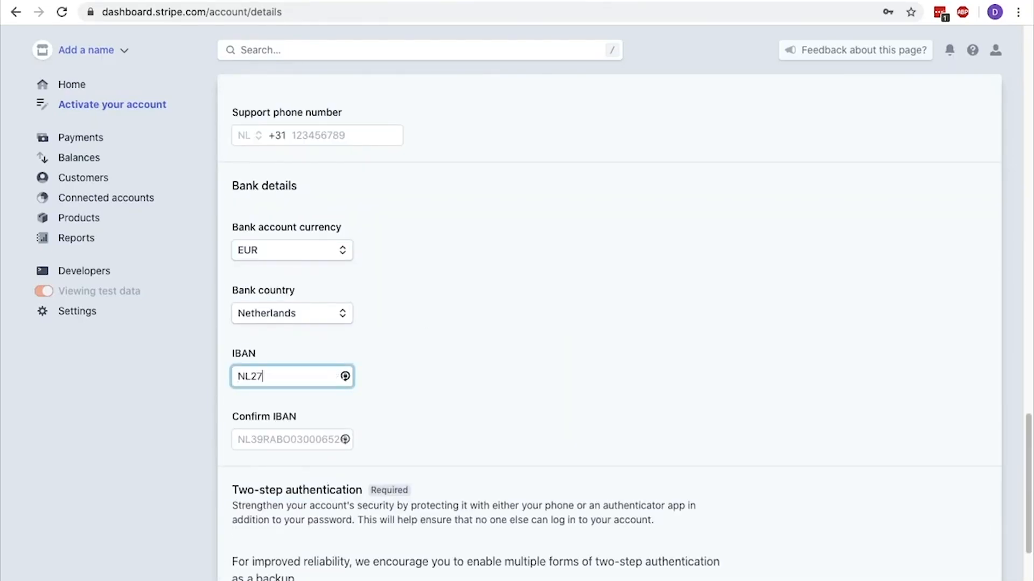
{"action": "key", "text": "Tab"}
Set up SMS two-step authentication by entering the mobile number and the verification code received
{"action": "scroll", "coordinate": [507, 397], "scroll_direction": "down", "scroll_amount": 3}
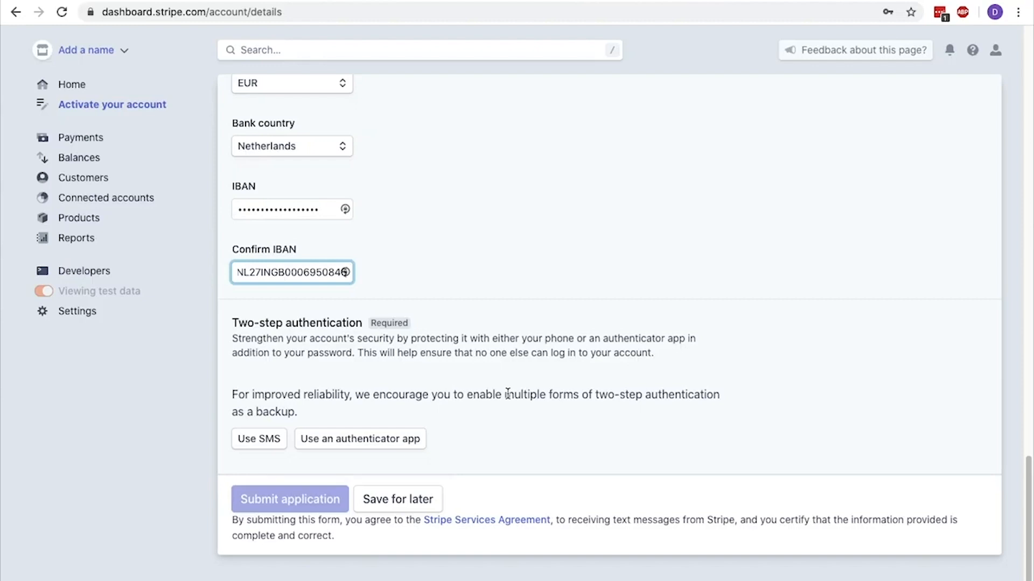
{"action": "left_click", "coordinate": [272, 440]}
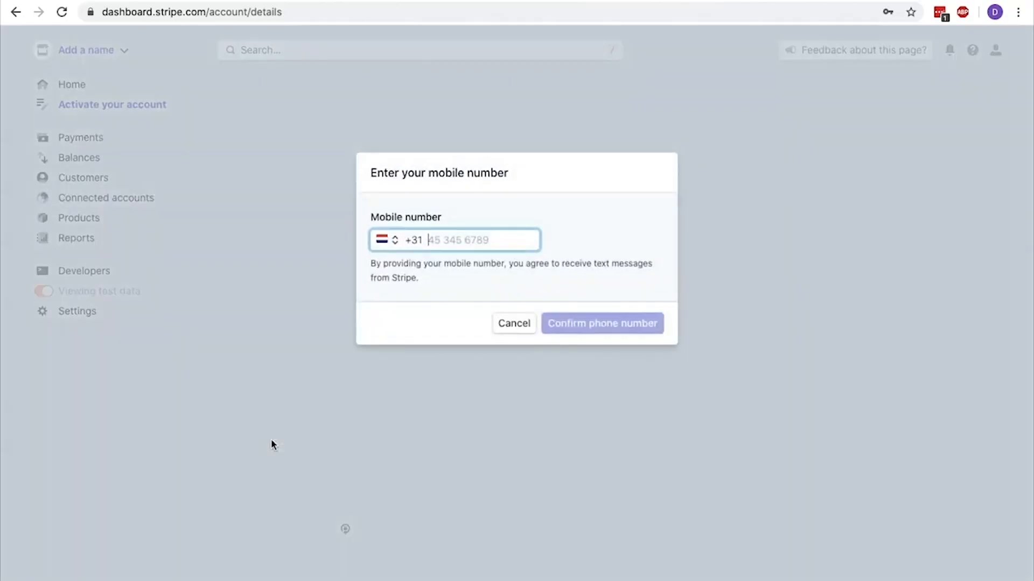
{"action": "type", "text": "?????????"}
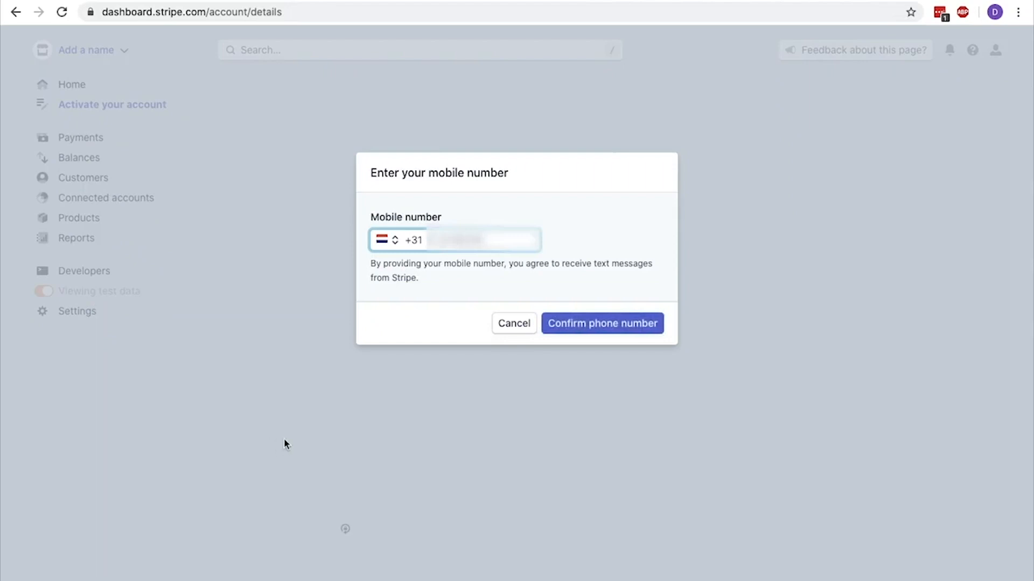
{"action": "left_click", "coordinate": [610, 322]}
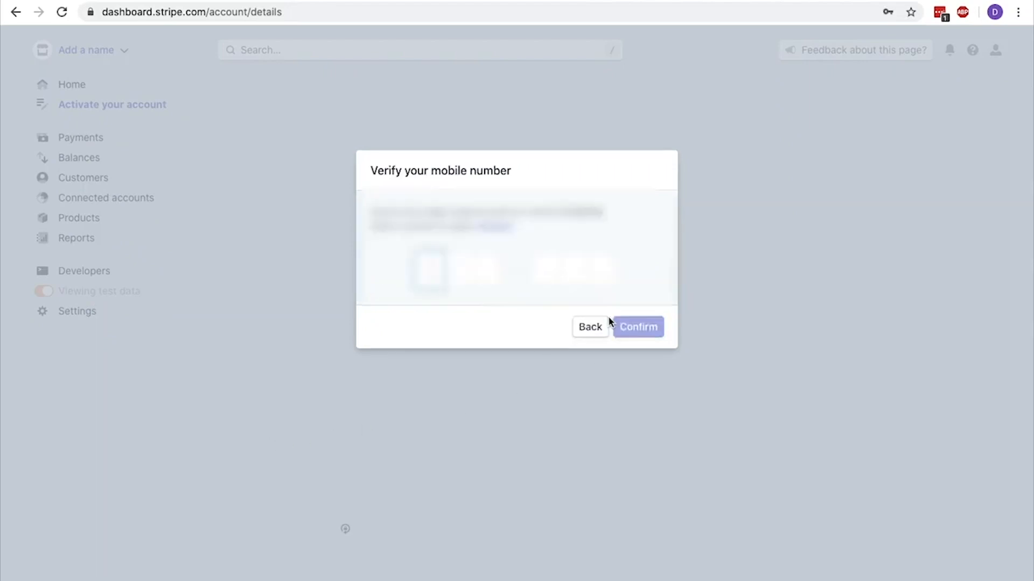
{"action": "type", "text": "???"}
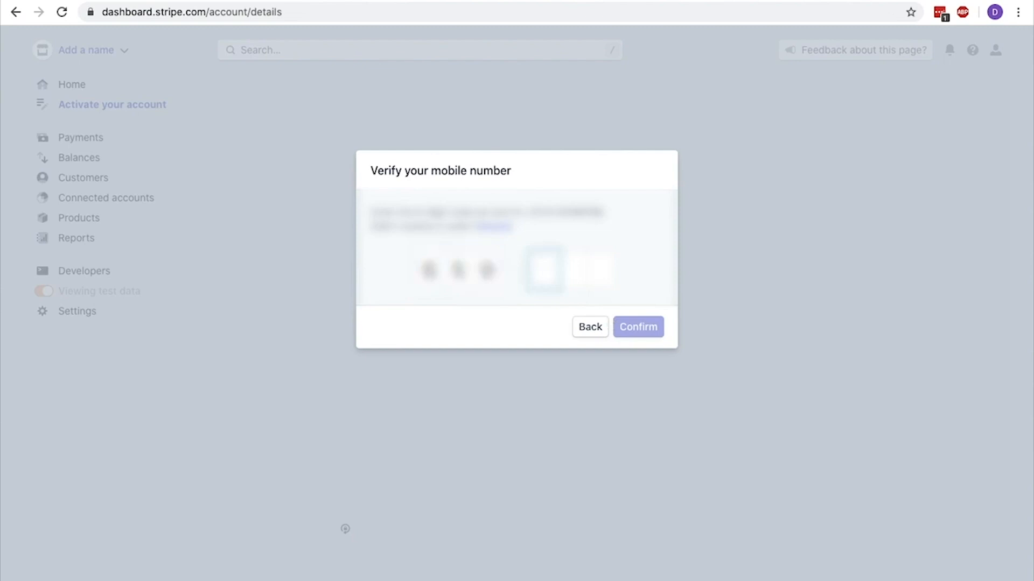
{"action": "type", "text": "???"}
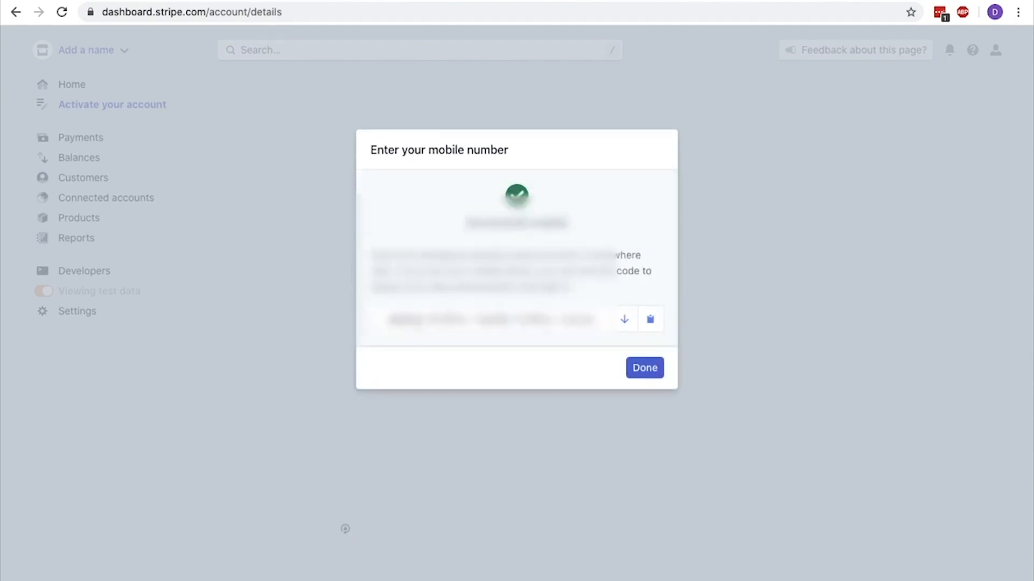
Copy the two-step authentication backup code to the clipboard and finish the SMS setup
{"action": "left_click", "coordinate": [650, 320]}
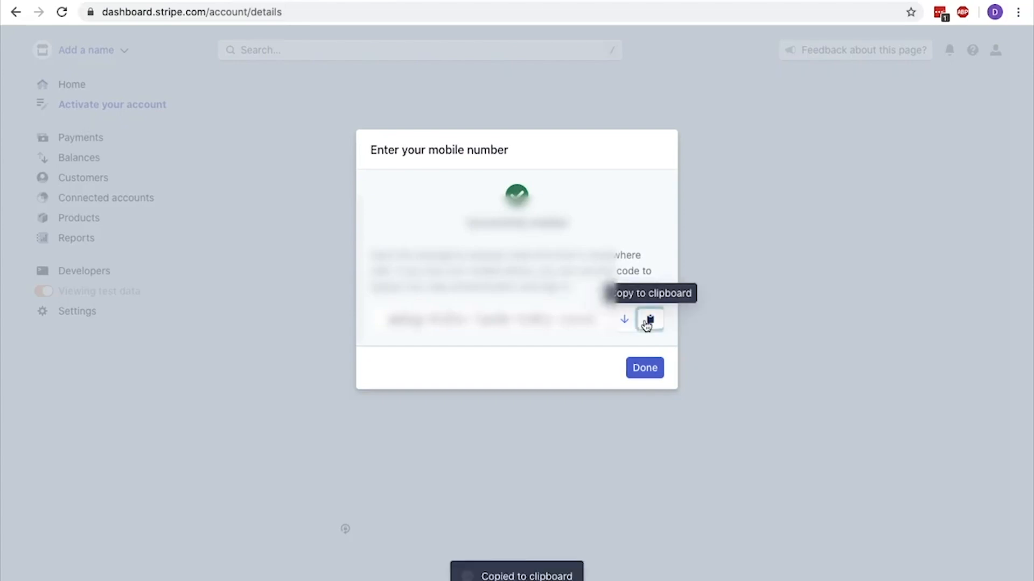
{"action": "left_click", "coordinate": [646, 368]}
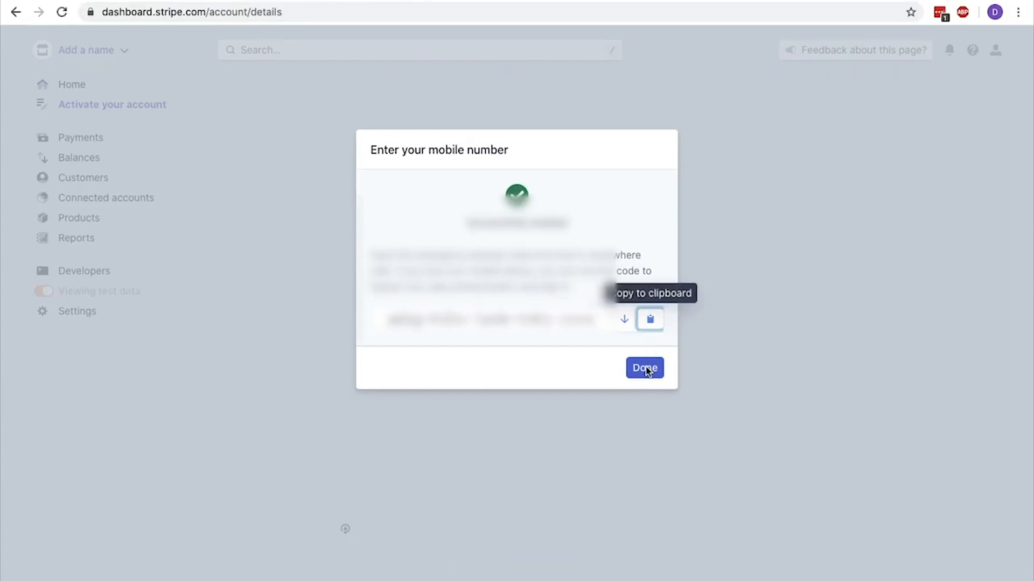
{"action": "left_click", "coordinate": [646, 368]}
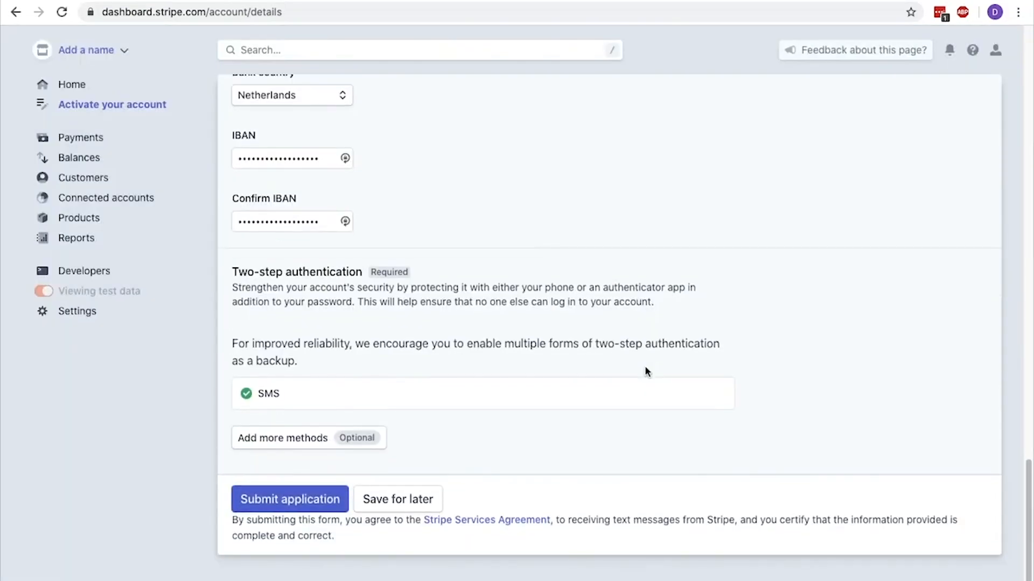
Submit the account activation application and open the API keys page in Stripe's developer section
{"action": "left_click", "coordinate": [297, 498]}
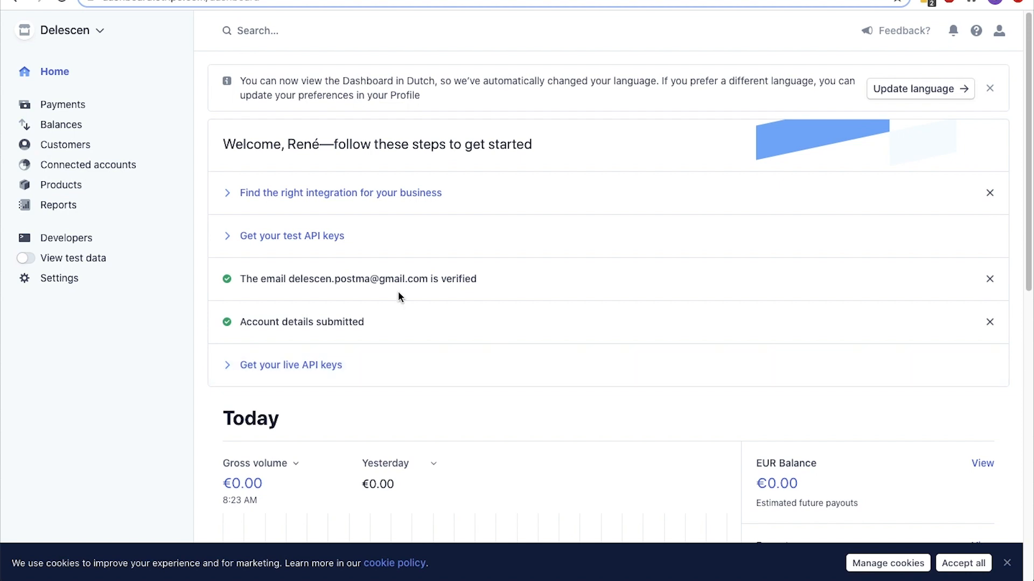
{"action": "left_click", "coordinate": [140, 238]}
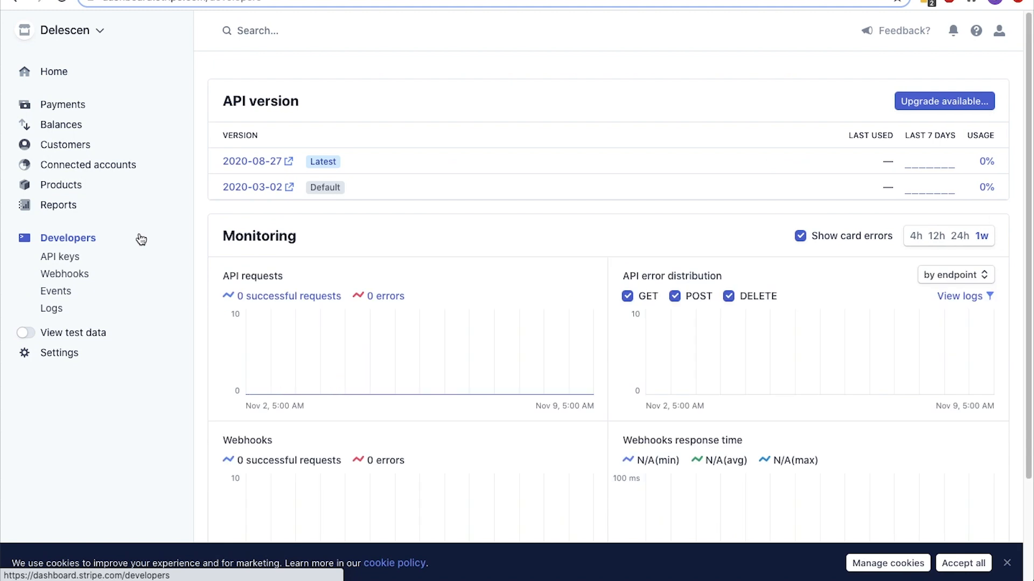
{"action": "left_click", "coordinate": [77, 259]}
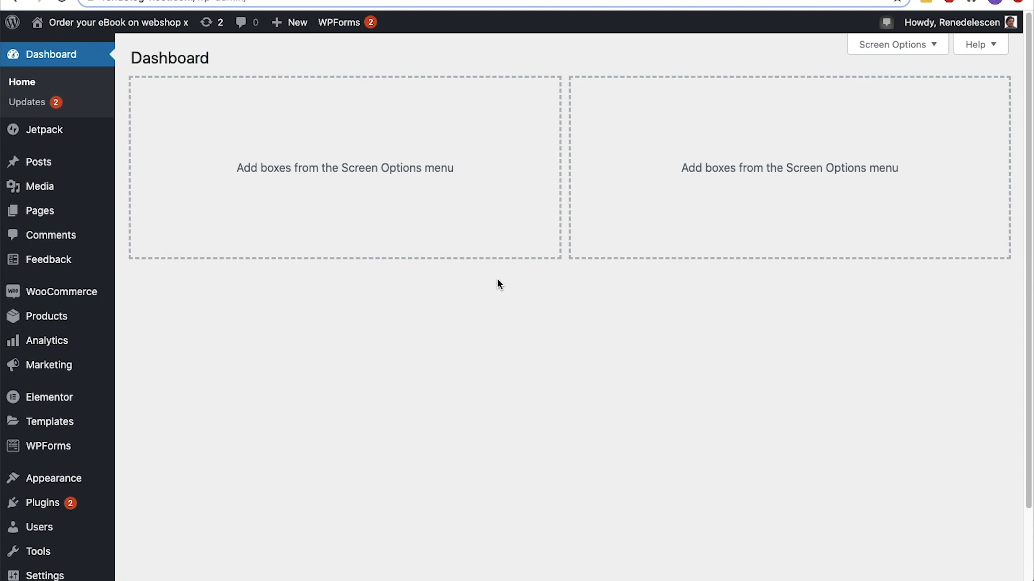
Switch to the WordPress dashboard, search the new plugins for "stripe", and install and activate WooCommerce Stripe Payment Gateway
{"action": "mouse_move", "coordinate": [116, 498]}
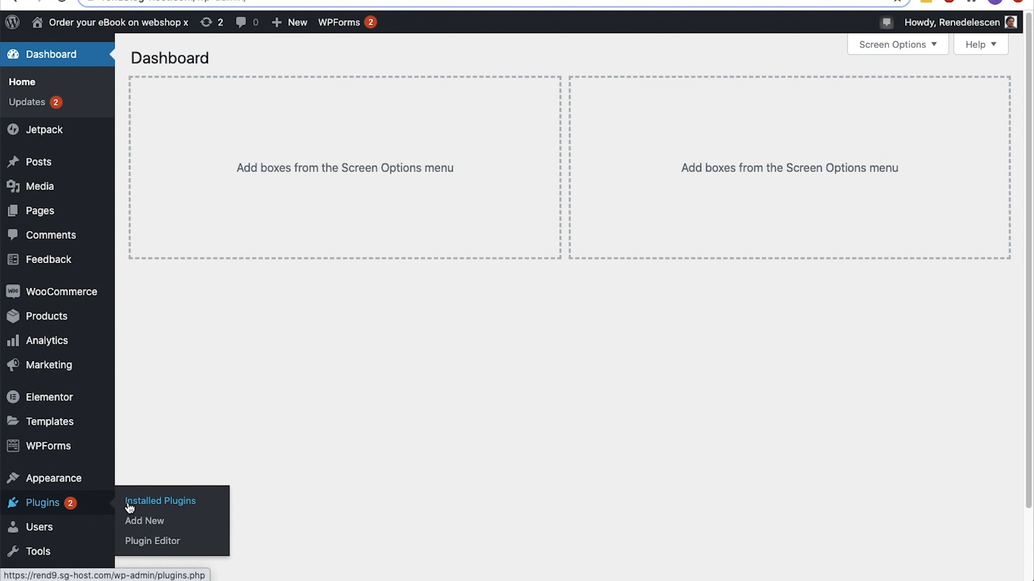
{"action": "scroll", "coordinate": [130, 500], "scroll_direction": "down", "scroll_amount": 1}
{"action": "left_click", "coordinate": [133, 480]}
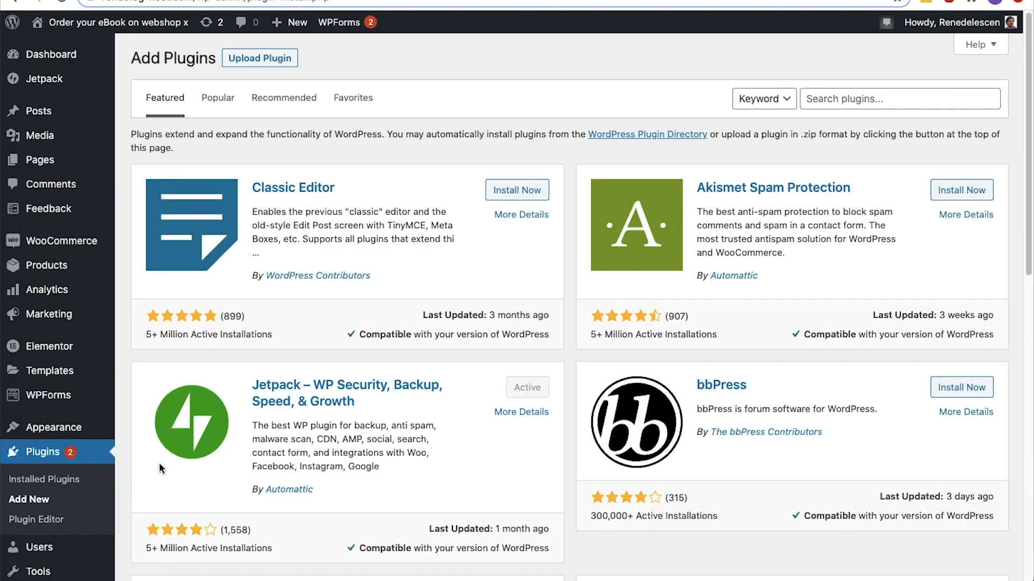
{"action": "left_click", "coordinate": [863, 173]}
{"action": "type", "text": "stripe"}
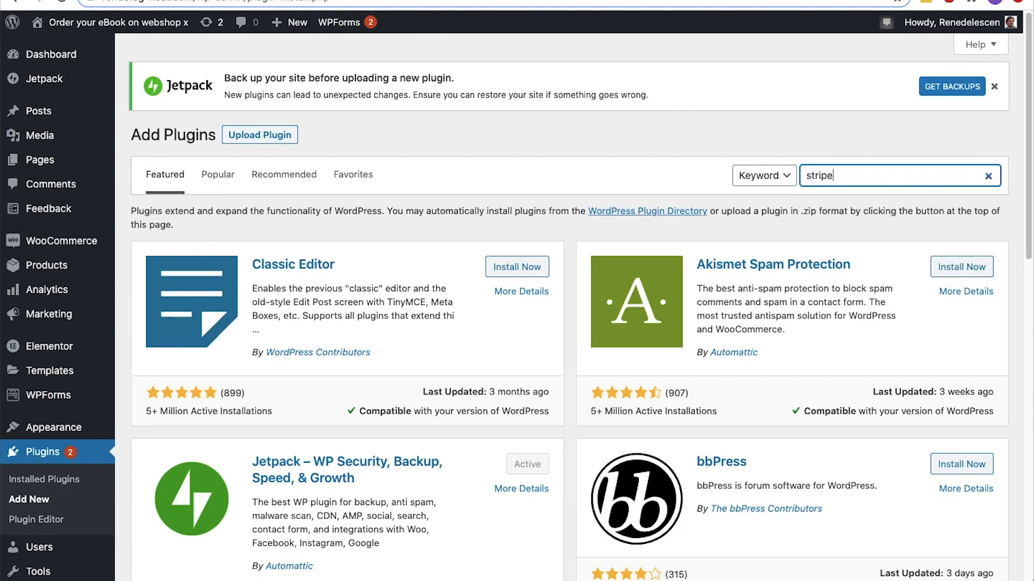
{"action": "left_click", "coordinate": [529, 258]}
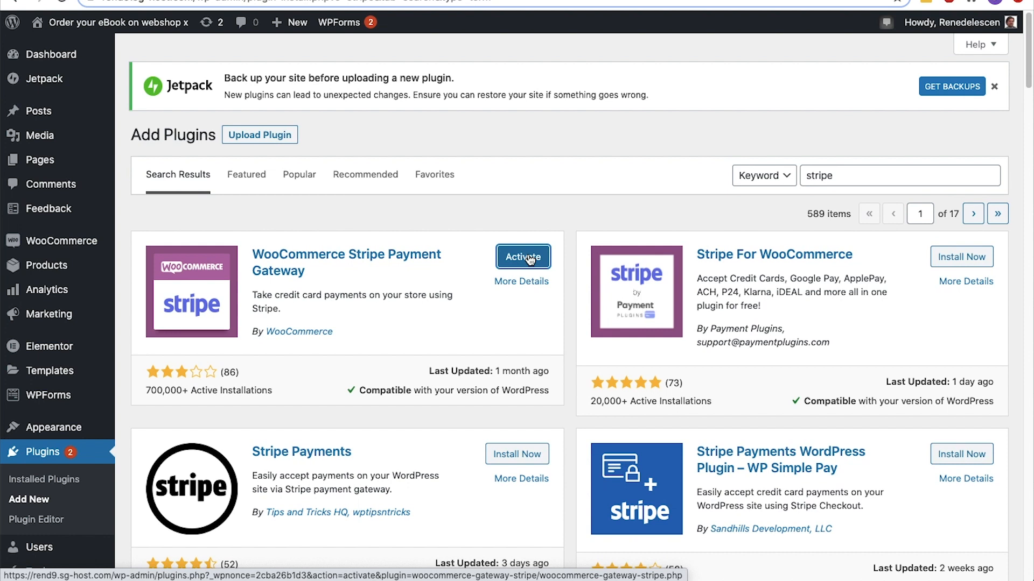
{"action": "left_click", "coordinate": [527, 257]}
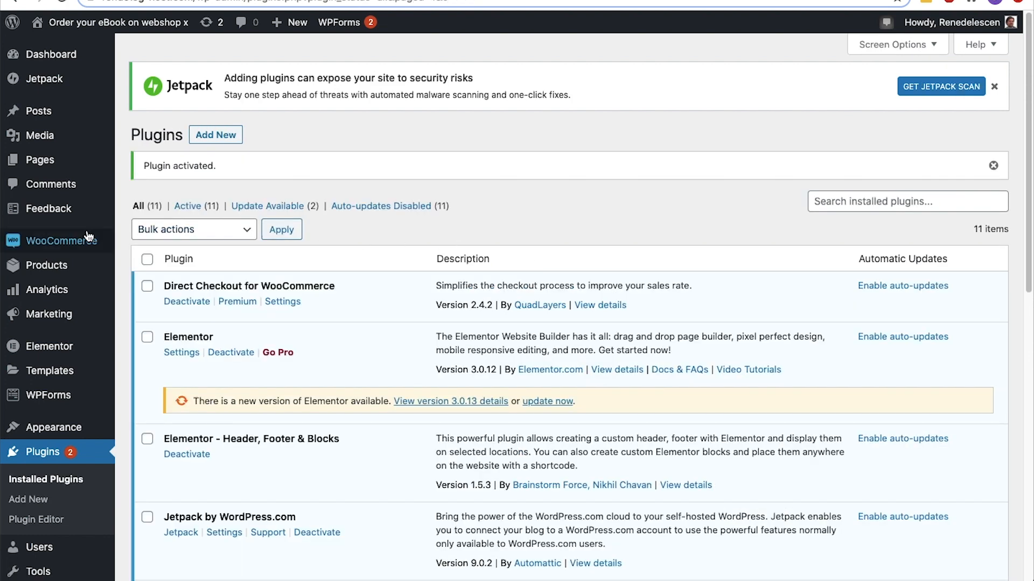
Enable the Stripe credit card method in WooCommerce's payment settings and open its setup page
{"action": "mouse_move", "coordinate": [80, 241]}
{"action": "left_click", "coordinate": [141, 363]}
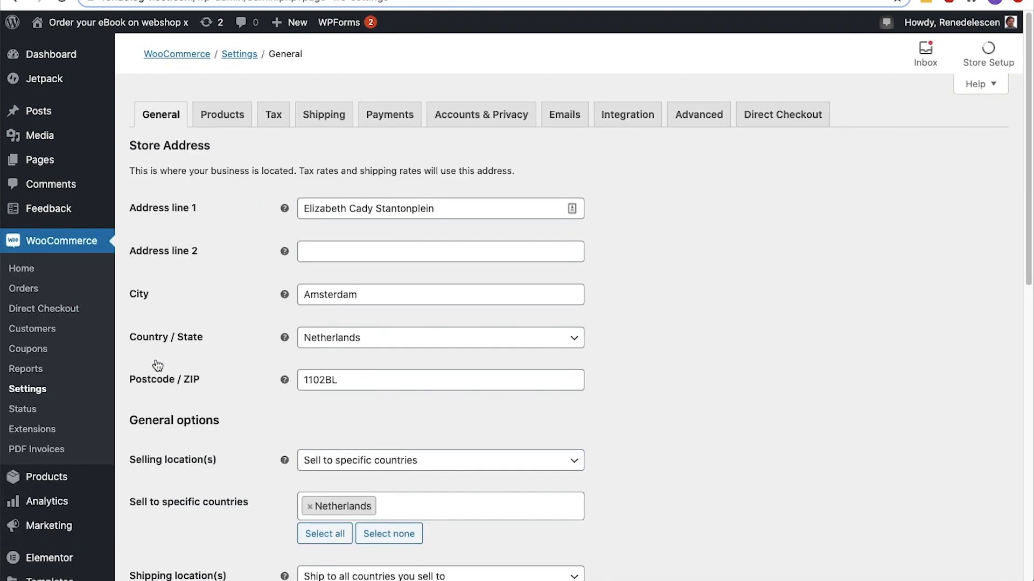
{"action": "left_click", "coordinate": [392, 122]}
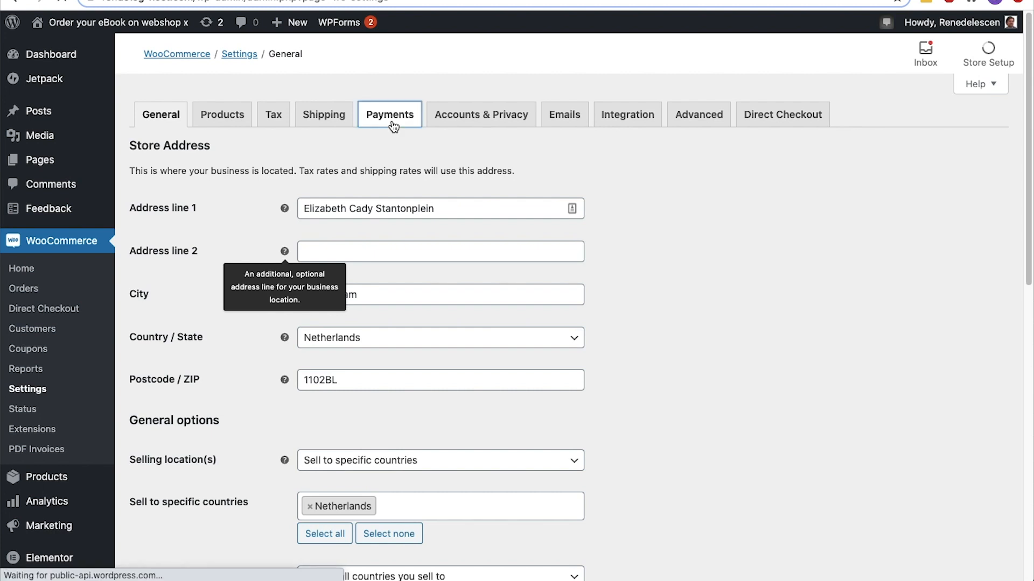
{"action": "scroll", "coordinate": [394, 127], "scroll_direction": "down", "scroll_amount": 5}
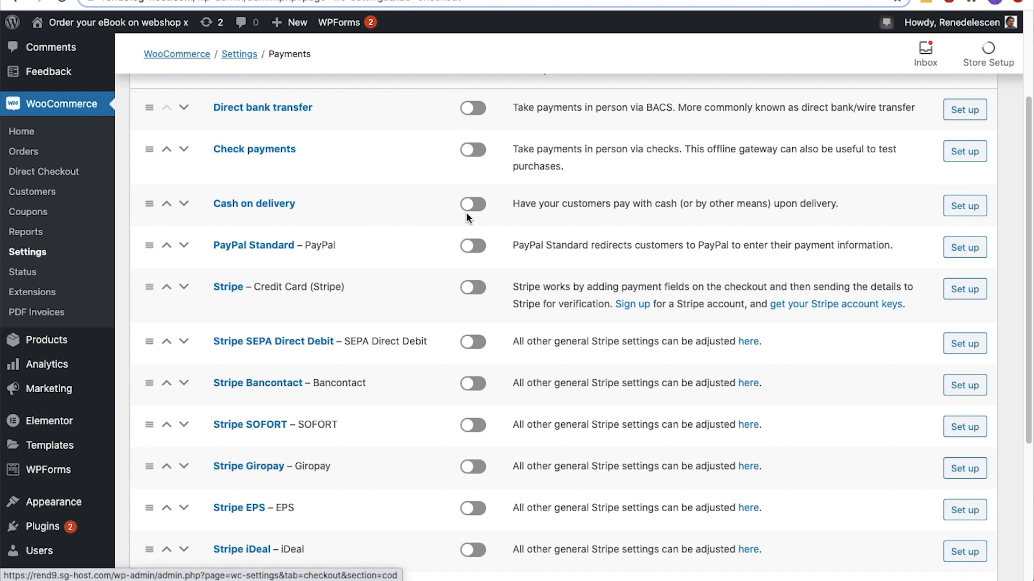
{"action": "left_click", "coordinate": [480, 297]}
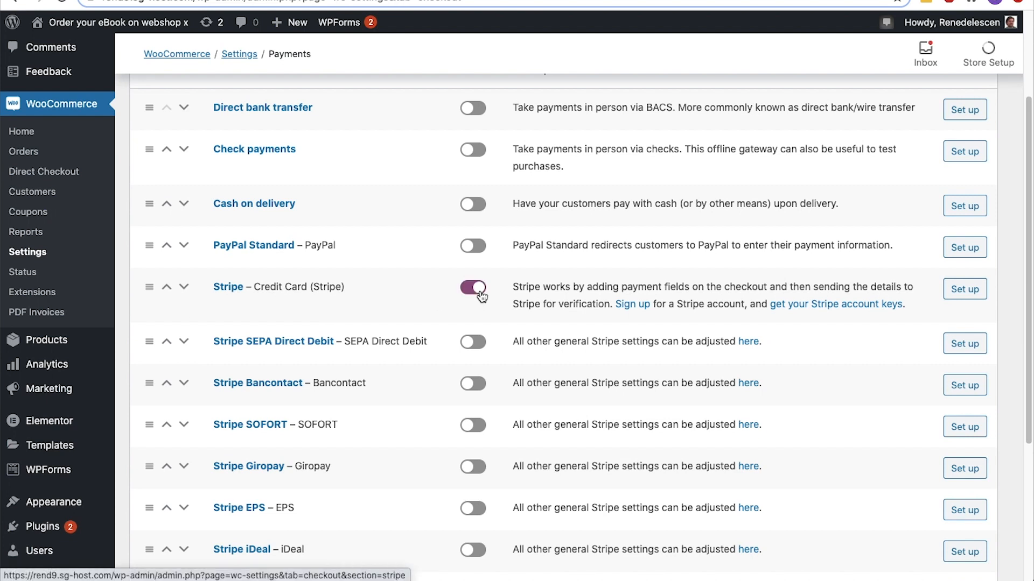
{"action": "left_click", "coordinate": [958, 293]}
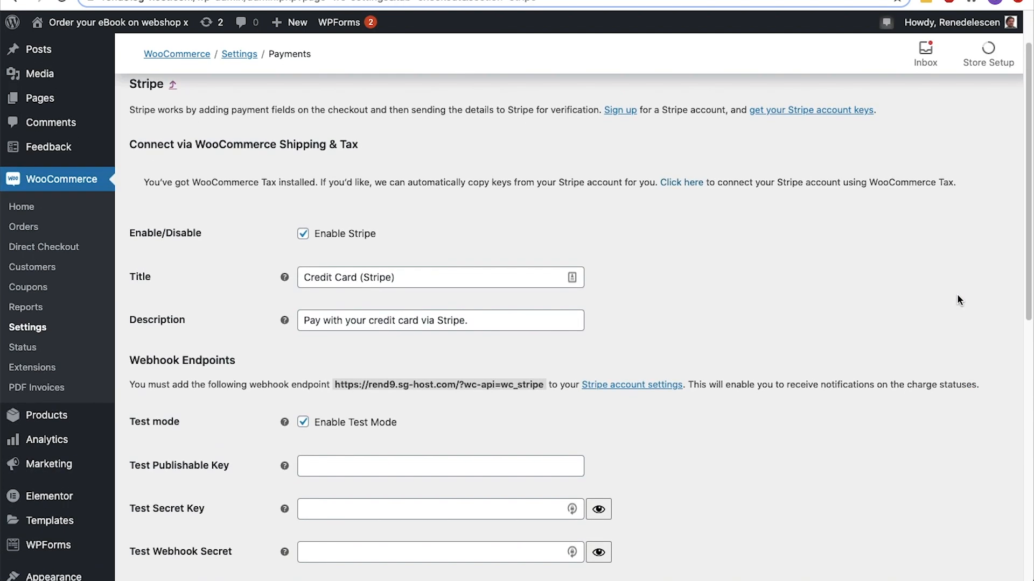
Shorten the Stripe payment method's title to "Credit Card"
{"action": "scroll", "coordinate": [957, 295], "scroll_direction": "down", "scroll_amount": 3}
{"action": "left_click", "coordinate": [437, 163]}
{"action": "key", "text": "shift+Left"}
{"action": "key", "text": "shift+Left"}
{"action": "key", "text": "shift+Left"}
{"action": "key", "text": "shift+Left"}
{"action": "key", "text": "shift+Left"}
{"action": "key", "text": "shift+Left"}
{"action": "key", "text": "shift+Left"}
{"action": "key", "text": "shift+Left"}
{"action": "key", "text": "BackSpace"}
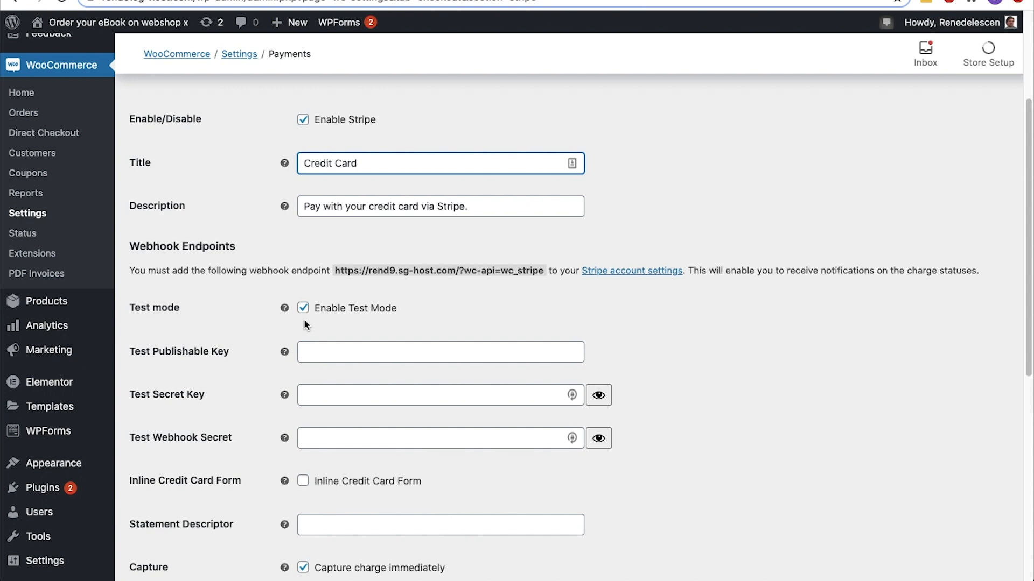
Switch Stripe's API keys page to test data and copy the test publishable key into the WooCommerce Test Publishable Key field
{"action": "scroll", "coordinate": [303, 321], "scroll_direction": "down", "scroll_amount": 3}
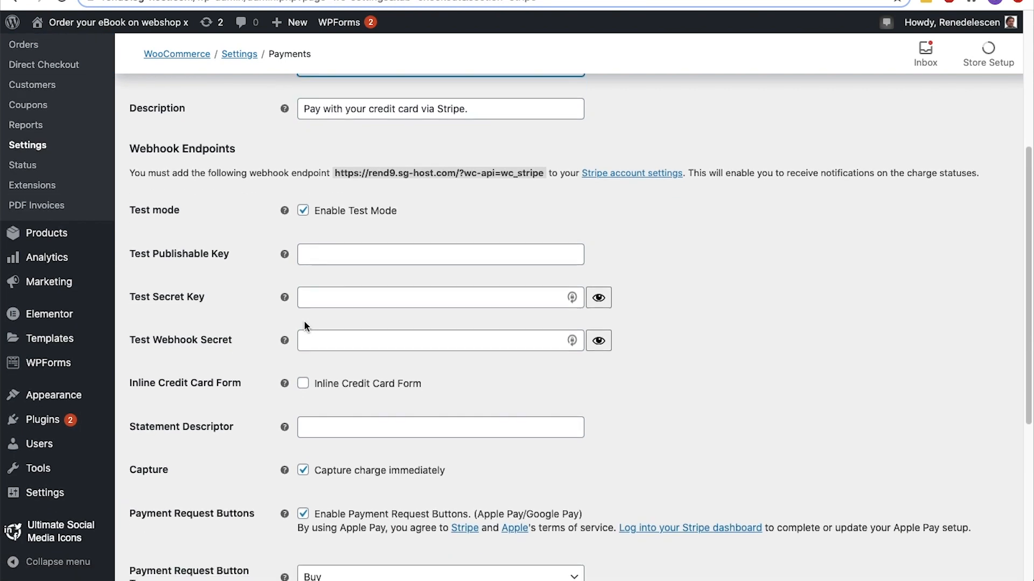
{"action": "left_click", "coordinate": [305, 255]}
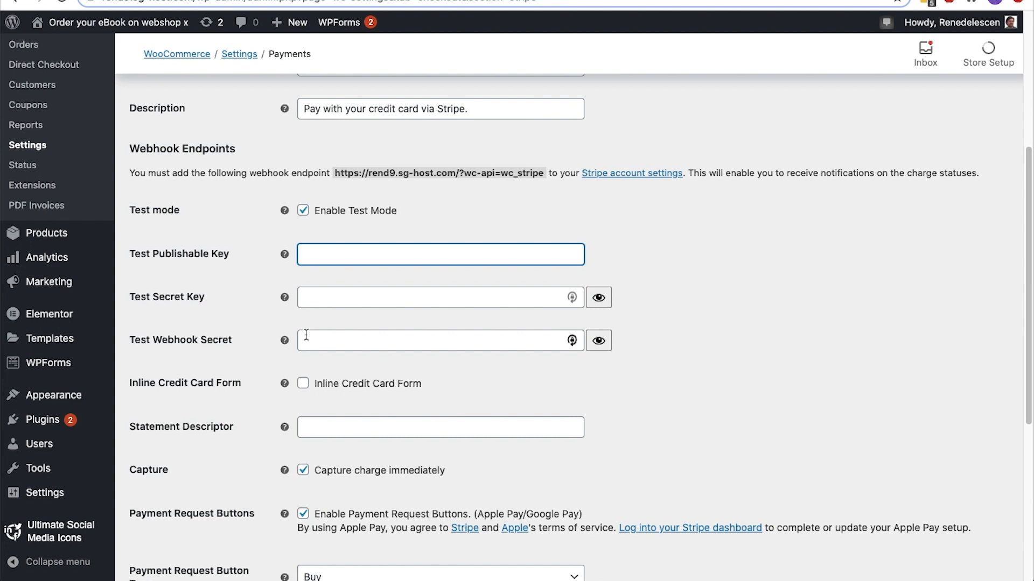
{"action": "key", "text": "ctrl+Tab"}
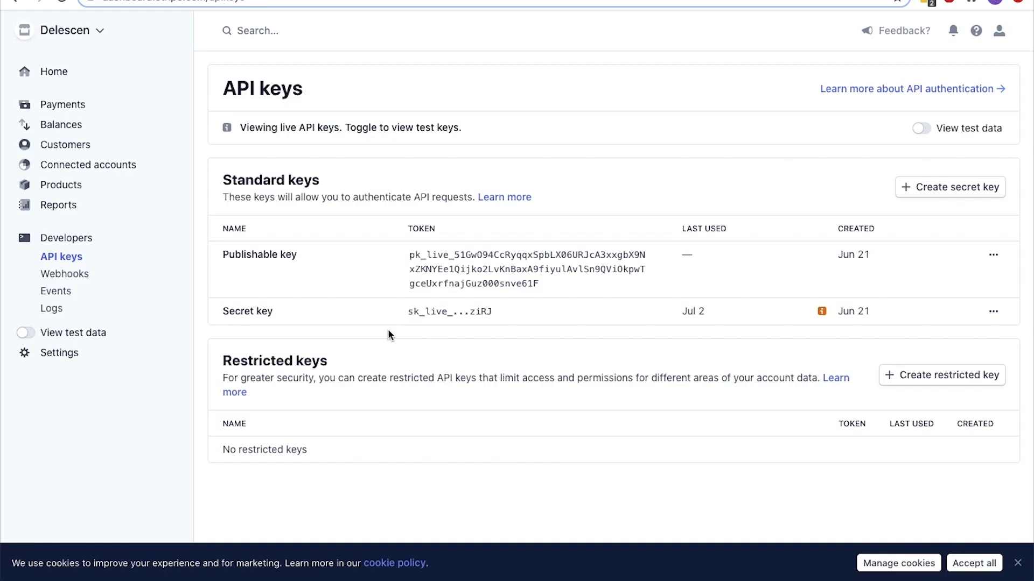
{"action": "left_click", "coordinate": [24, 332]}
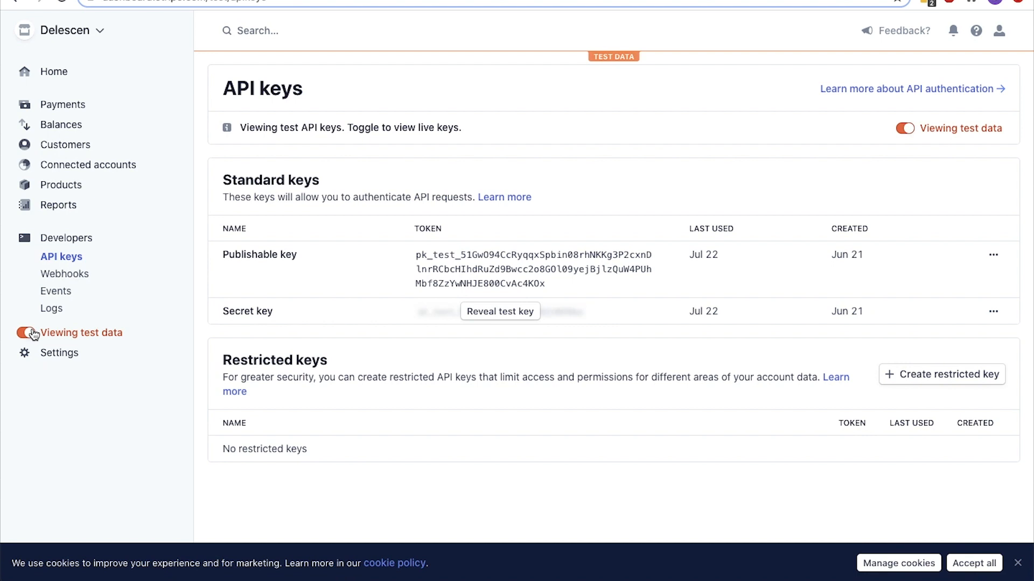
{"action": "left_click", "coordinate": [488, 269]}
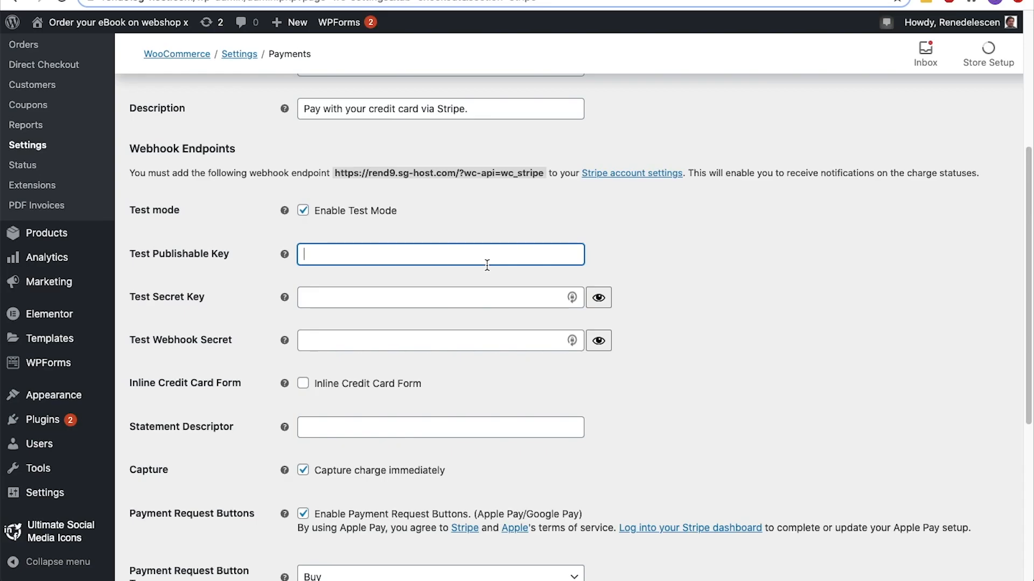
{"action": "key", "text": "ctrl+v"}
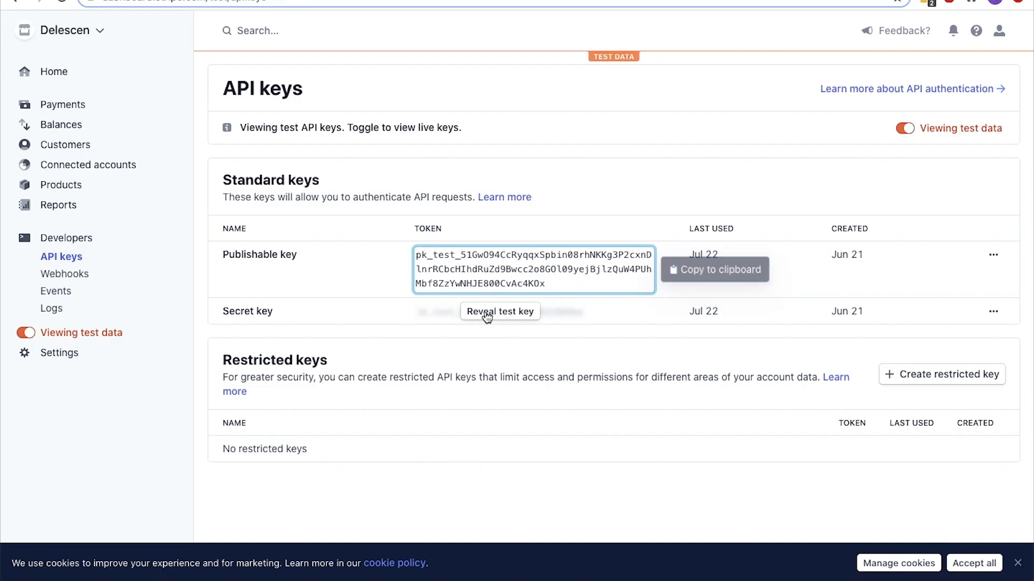
Reveal the test secret key in Stripe and paste it into the WooCommerce Test Secret Key field
{"action": "left_click", "coordinate": [485, 314]}
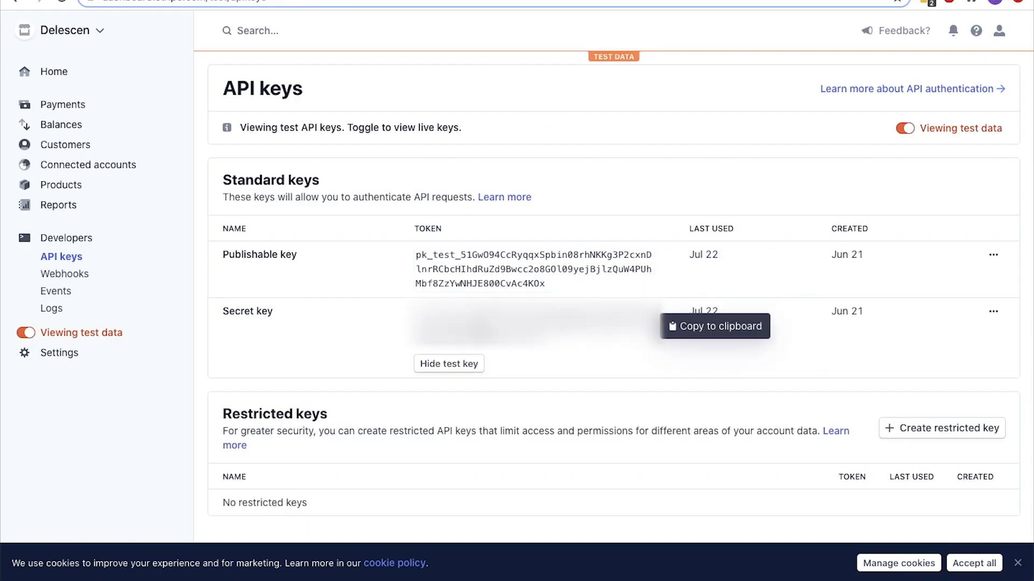
{"action": "left_click", "coordinate": [482, 300]}
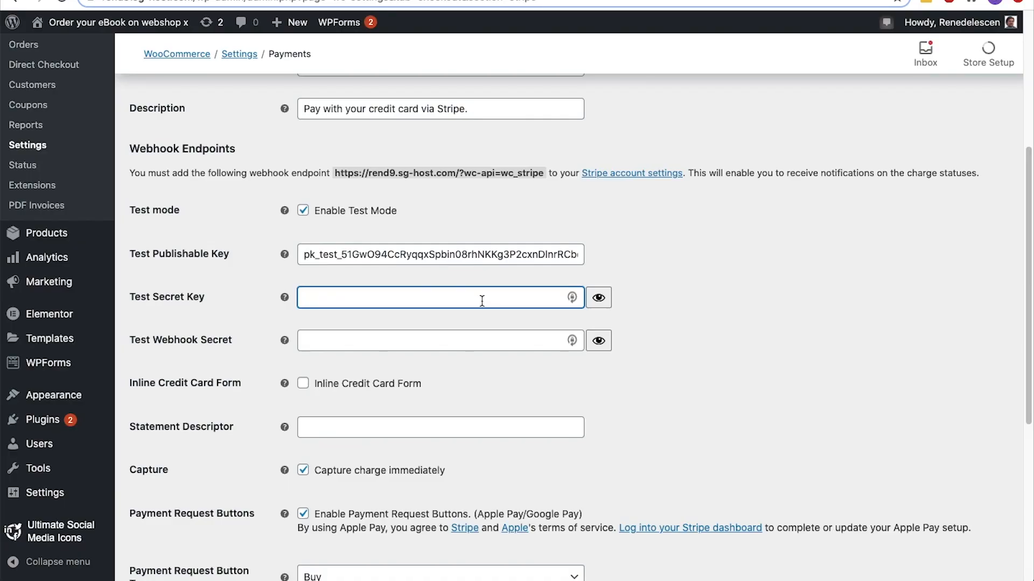
{"action": "key", "text": "super+v"}
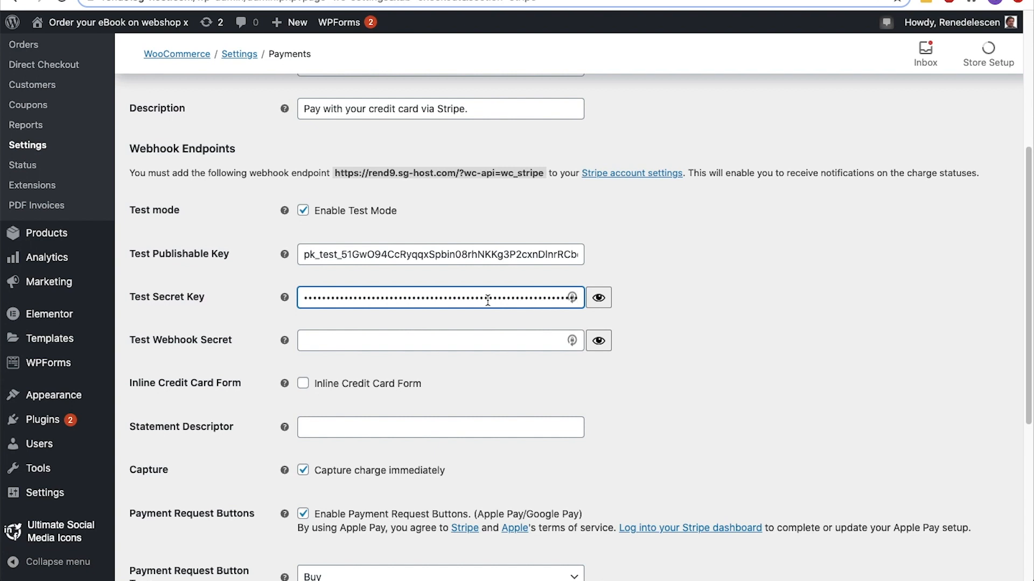
Copy the webhook endpoint address from WooCommerce and enter it as the URL of a new webhook endpoint in Stripe
{"action": "left_click_drag", "start_coordinate": [335, 173], "coordinate": [544, 170]}
{"action": "key", "text": "ctrl+Tab"}
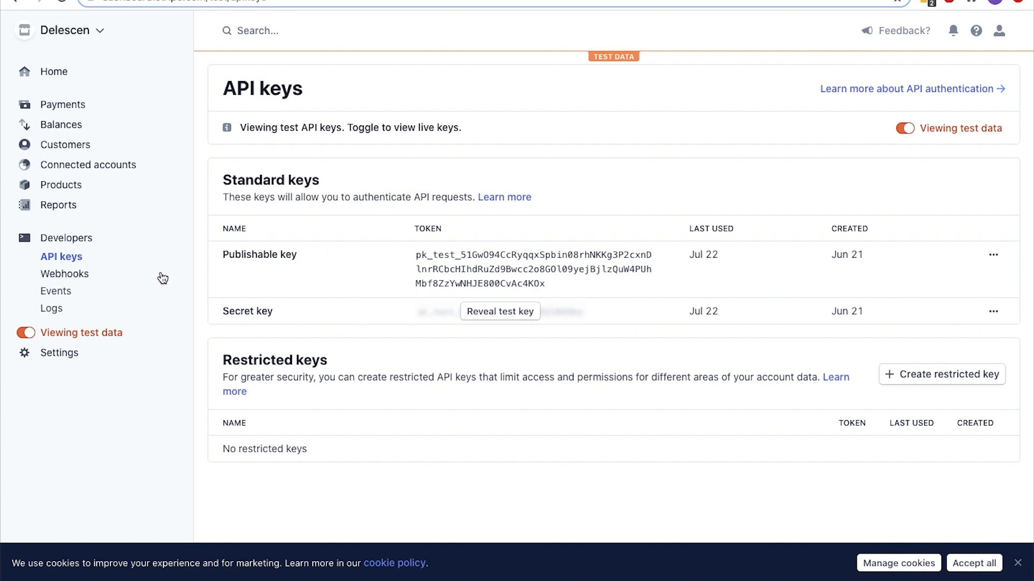
{"action": "left_click", "coordinate": [85, 277]}
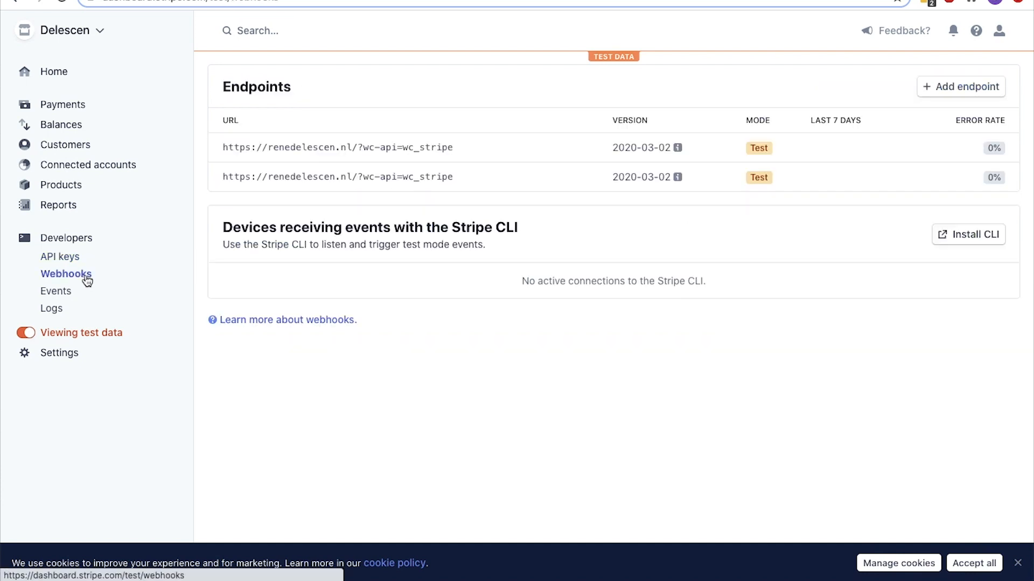
{"action": "left_click", "coordinate": [923, 87]}
{"action": "left_click", "coordinate": [589, 121]}
{"action": "key", "text": "ctrl+v"}
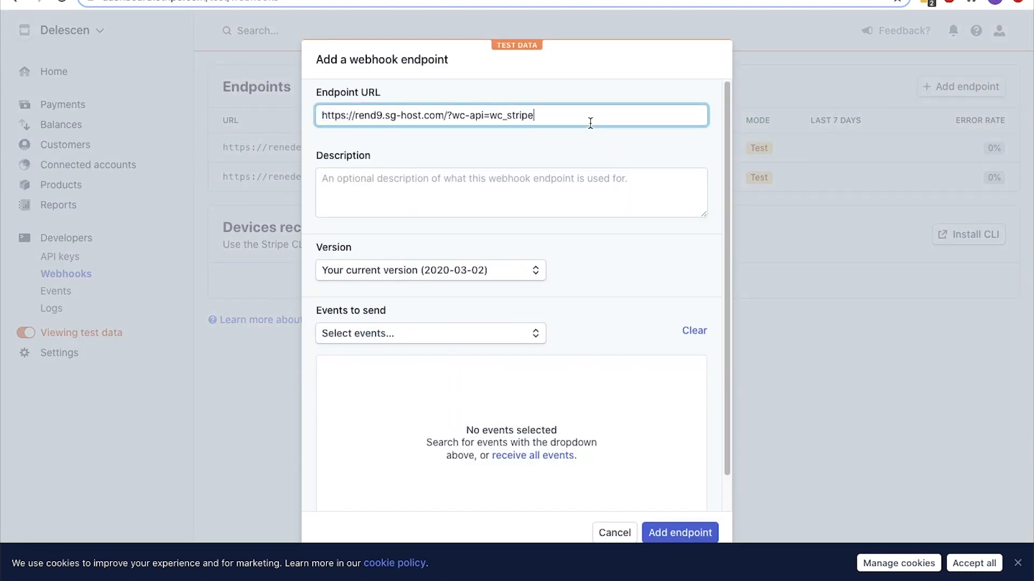
Select all Charge events for the webhook and add the endpoint without a description
{"action": "left_click", "coordinate": [580, 172]}
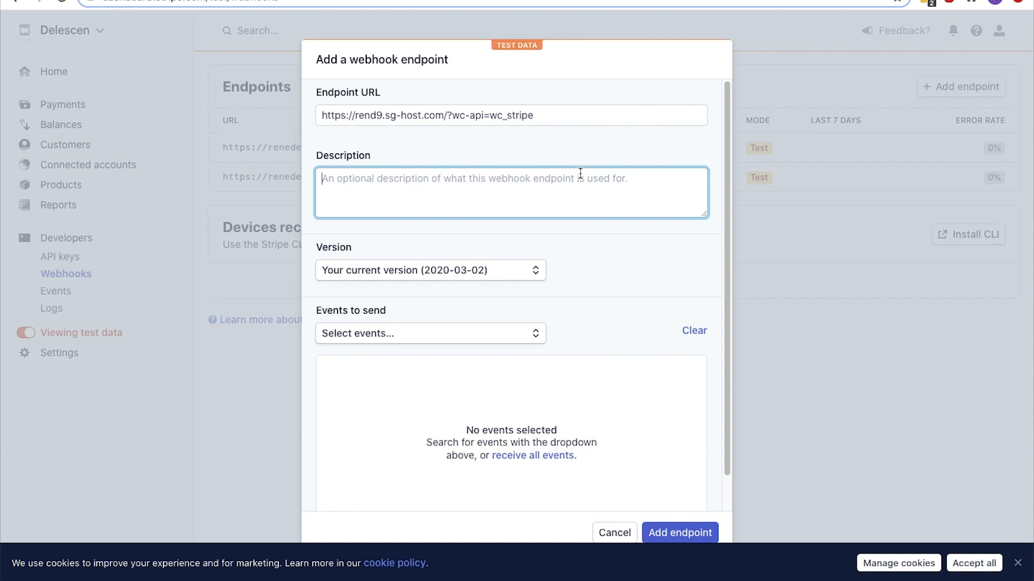
{"action": "scroll", "coordinate": [579, 173], "scroll_direction": "down", "scroll_amount": 1}
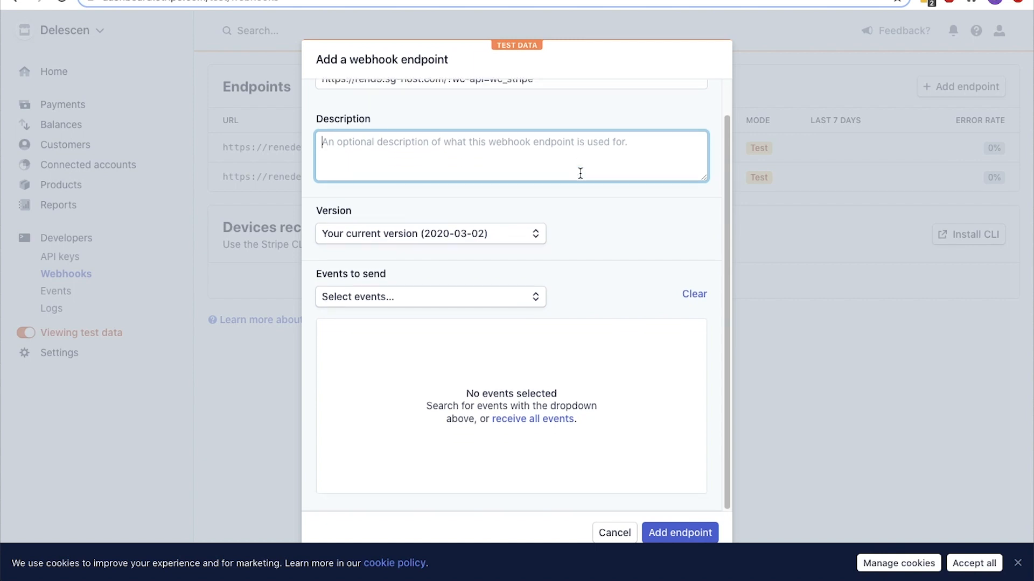
{"action": "left_click", "coordinate": [536, 298]}
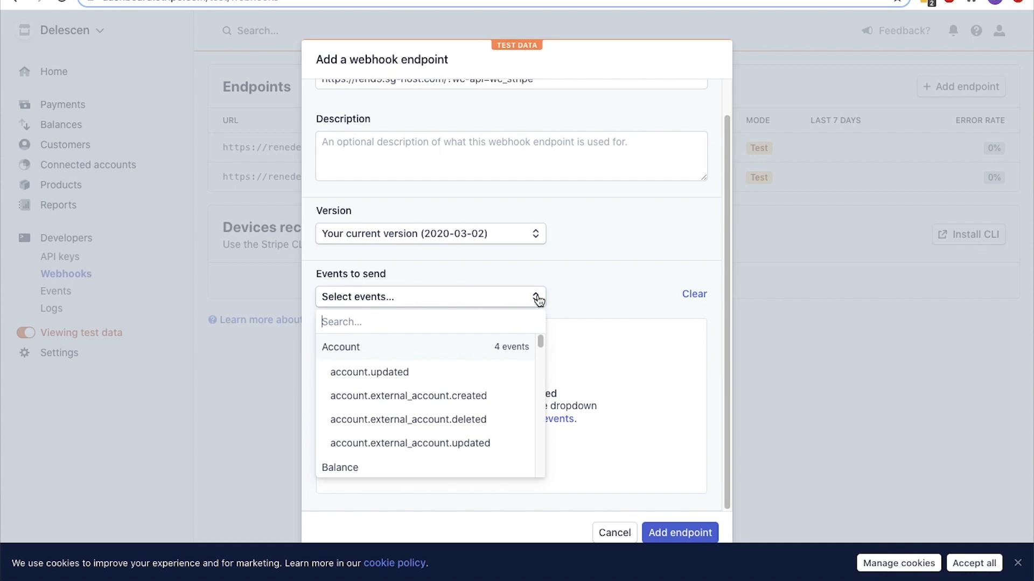
{"action": "left_click_drag", "start_coordinate": [540, 340], "coordinate": [540, 343]}
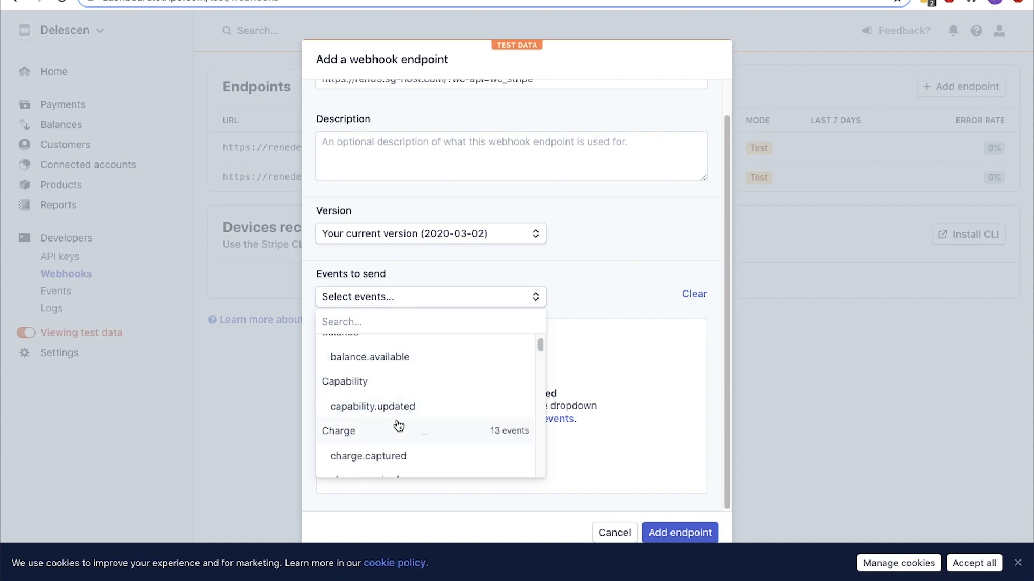
{"action": "left_click", "coordinate": [371, 436]}
{"action": "scroll", "coordinate": [370, 431], "scroll_direction": "down", "scroll_amount": 2}
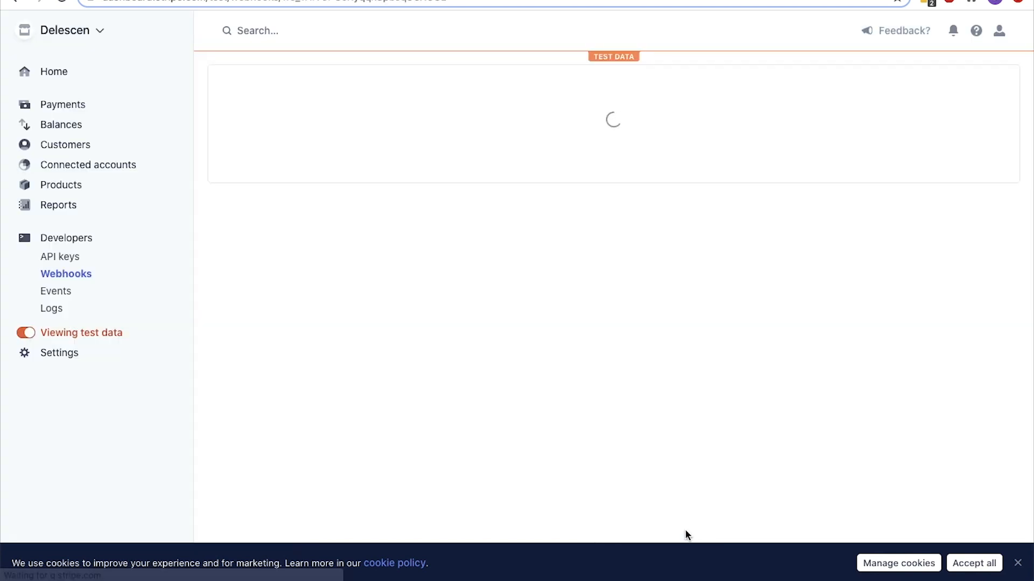
Reveal and copy the webhook's signing secret, and paste it into the WooCommerce Test Webhook Secret field
{"action": "scroll", "coordinate": [685, 529], "scroll_direction": "down", "scroll_amount": 5}
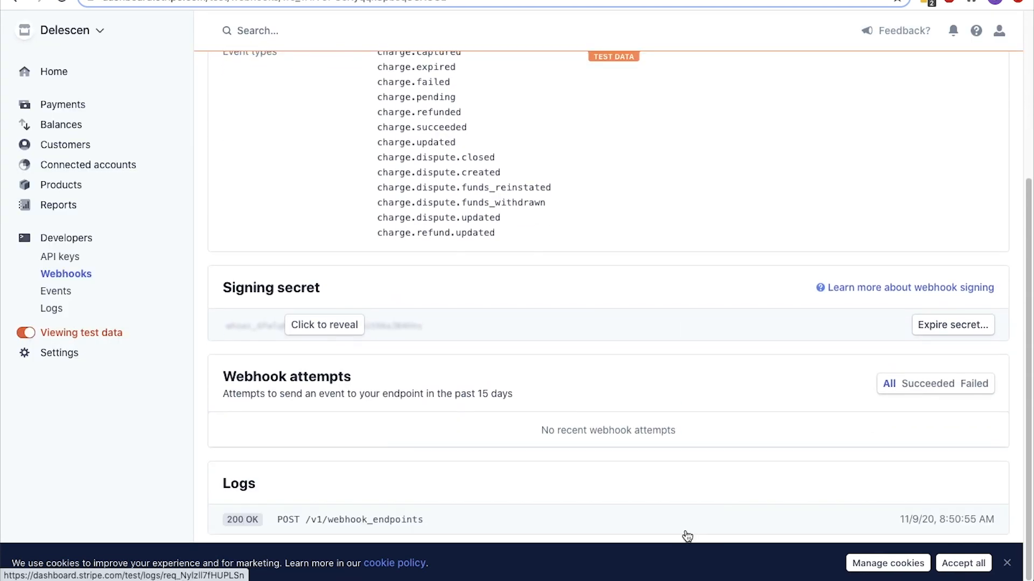
{"action": "left_click", "coordinate": [352, 325]}
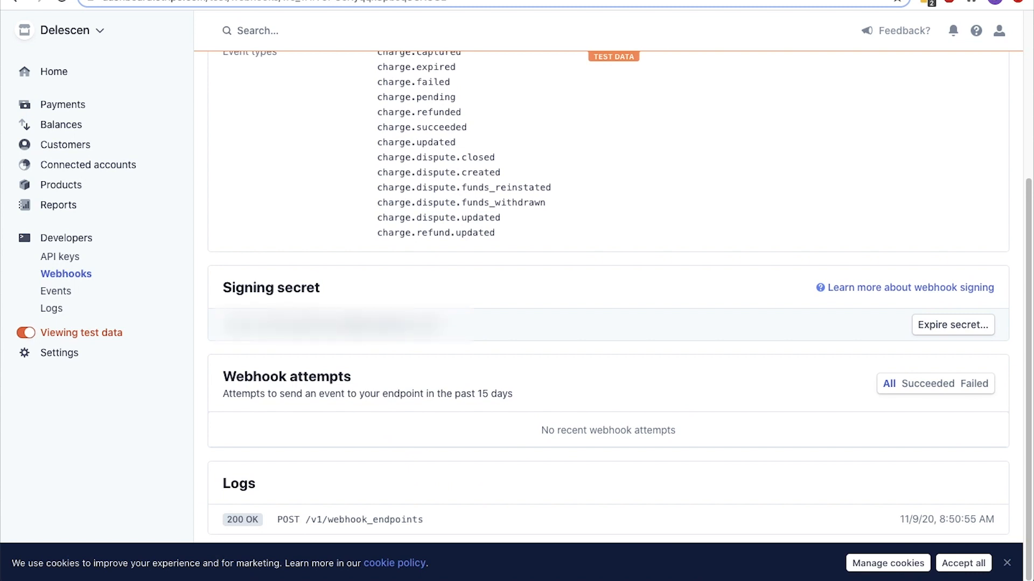
{"action": "left_click_drag", "start_coordinate": [439, 325], "coordinate": [239, 324]}
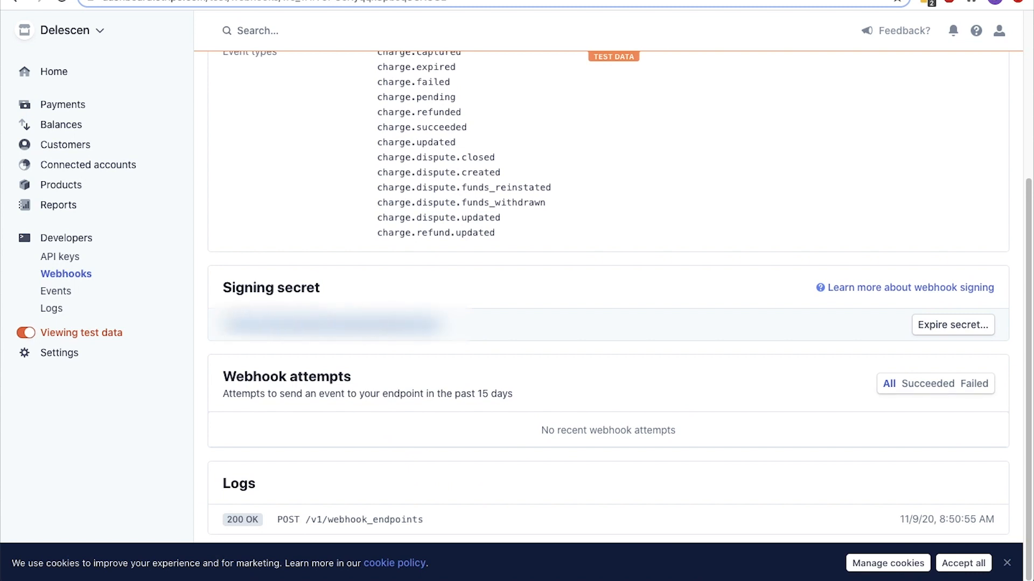
{"action": "key", "text": "ctrl+shift+Tab"}
{"action": "left_click", "coordinate": [305, 337]}
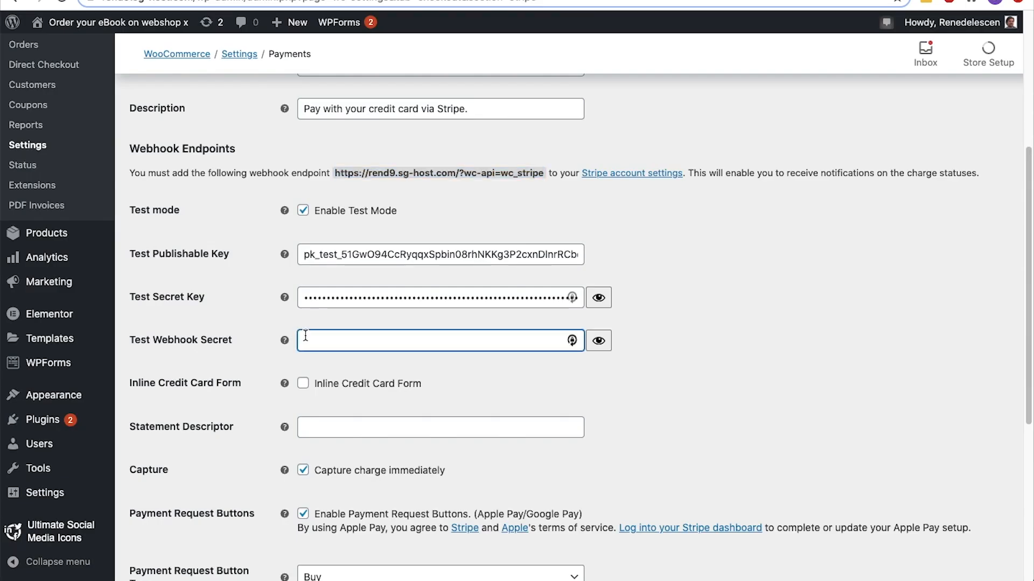
{"action": "key", "text": "ctrl+v"}
Set the statement descriptor to "Digital Product Store X" and save the Stripe settings
{"action": "scroll", "coordinate": [305, 335], "scroll_direction": "down", "scroll_amount": 2}
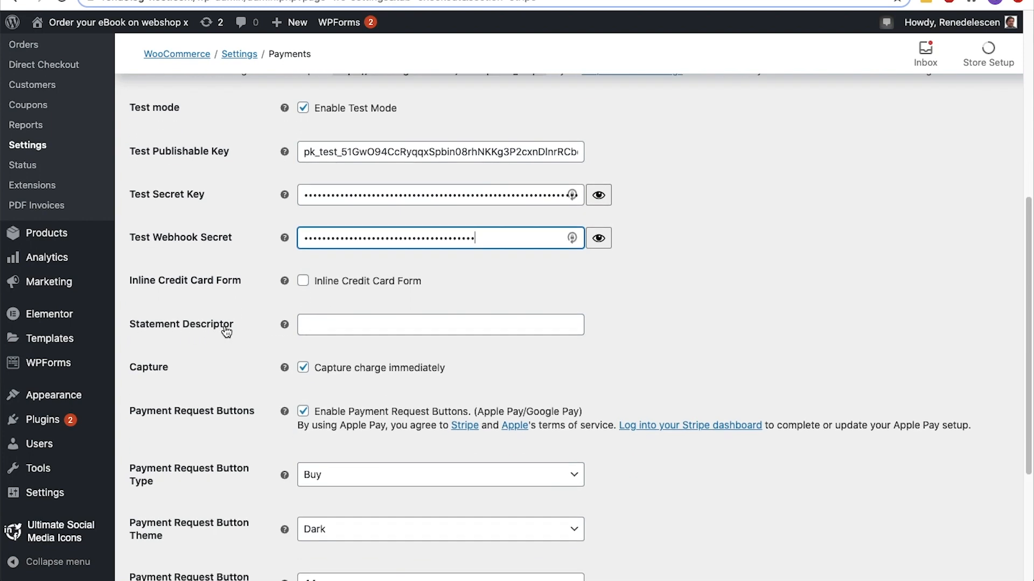
{"action": "left_click", "coordinate": [311, 328]}
{"action": "type", "text": "Digital"}
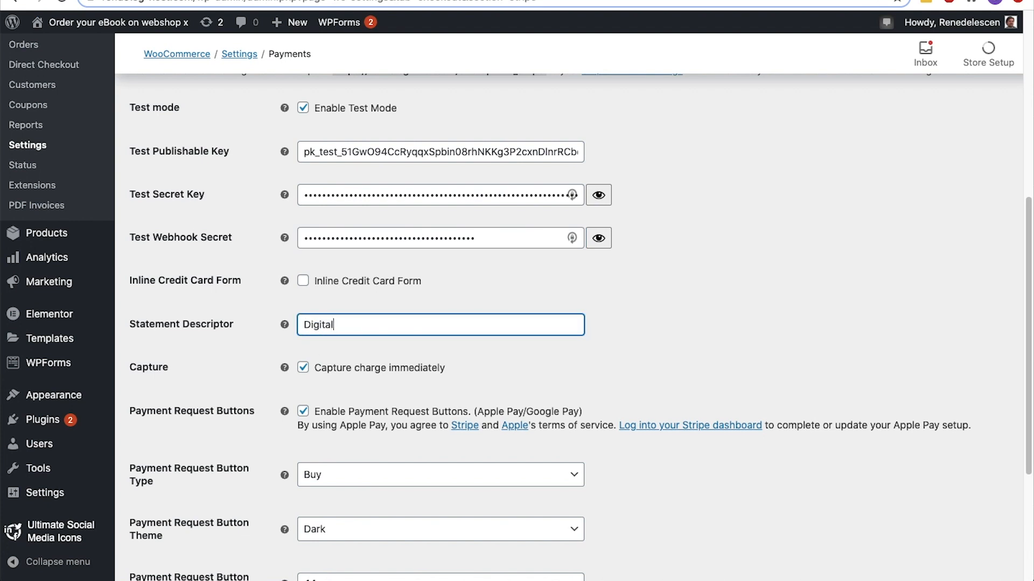
{"action": "type", "text": " Product Store X"}
{"action": "scroll", "coordinate": [538, 323], "scroll_direction": "down", "scroll_amount": 5}
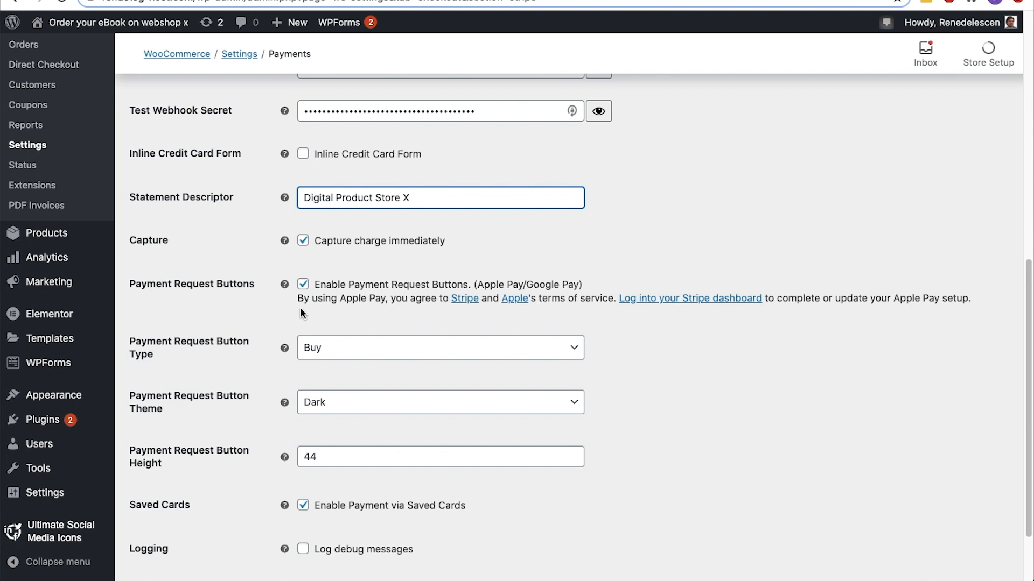
{"action": "scroll", "coordinate": [270, 346], "scroll_direction": "down", "scroll_amount": 3}
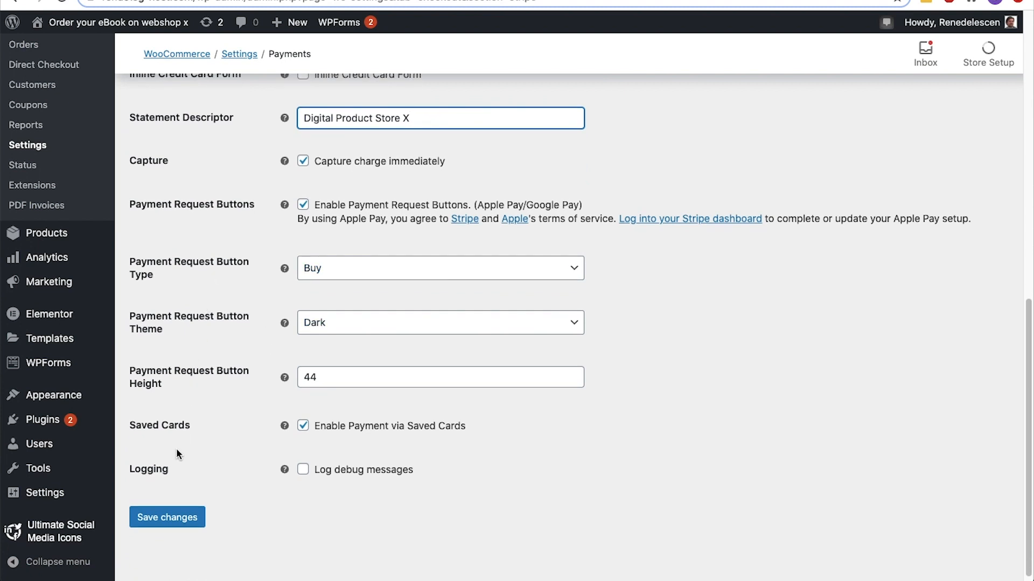
{"action": "scroll", "coordinate": [176, 453], "scroll_direction": "down", "scroll_amount": 1}
{"action": "left_click", "coordinate": [174, 509]}
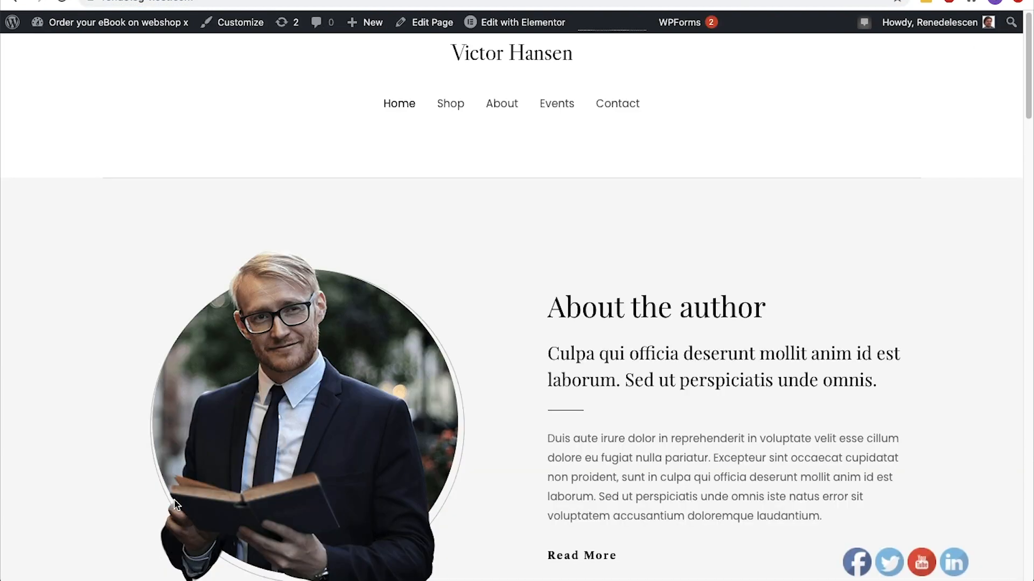
Add E-book 1 to the cart from the website's shop, view the cart and proceed to checkout
{"action": "left_click", "coordinate": [460, 102]}
{"action": "scroll", "coordinate": [454, 108], "scroll_direction": "down", "scroll_amount": 3}
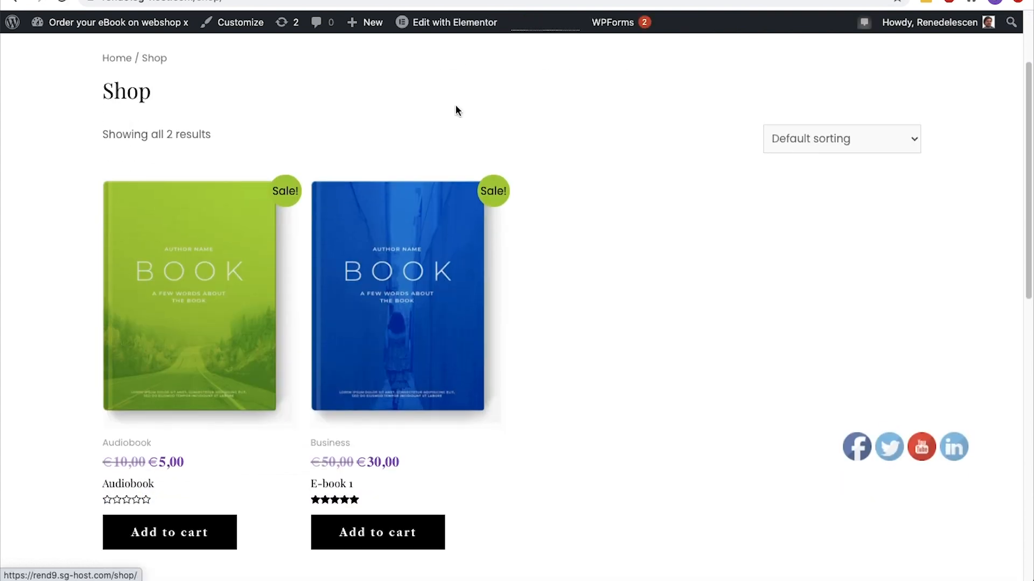
{"action": "left_click", "coordinate": [409, 486]}
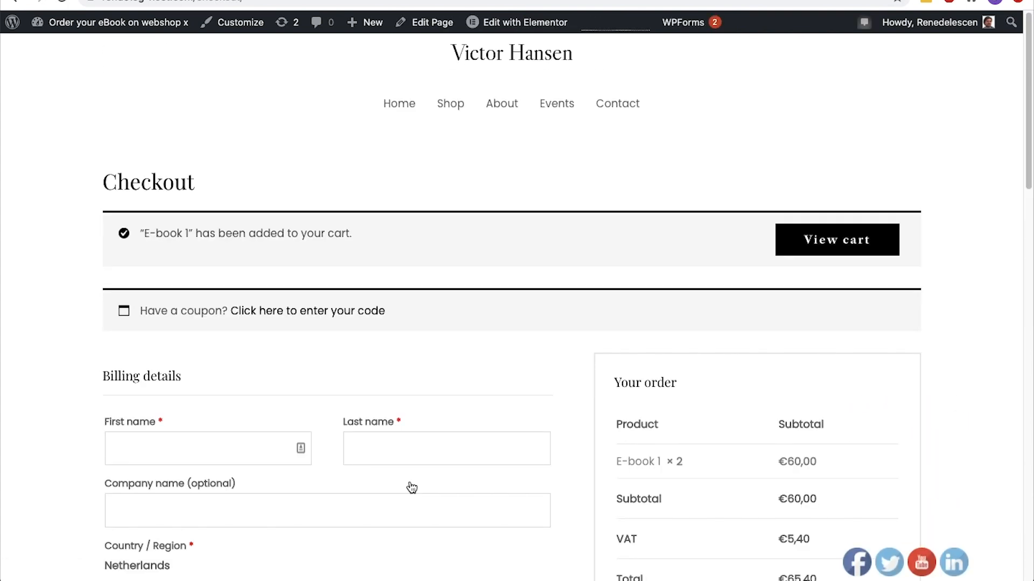
{"action": "left_click", "coordinate": [805, 255]}
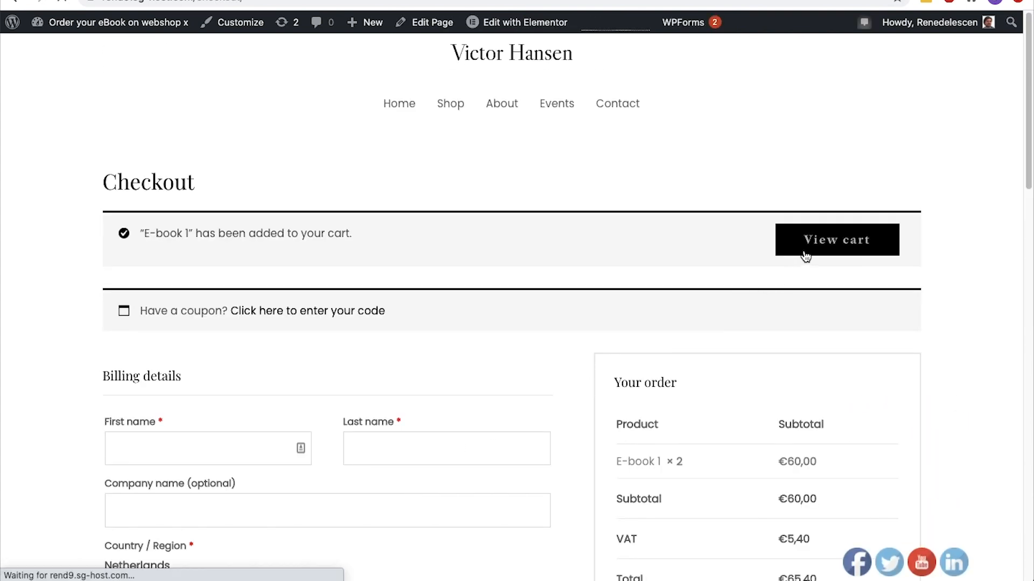
{"action": "scroll", "coordinate": [805, 257], "scroll_direction": "down", "scroll_amount": 3}
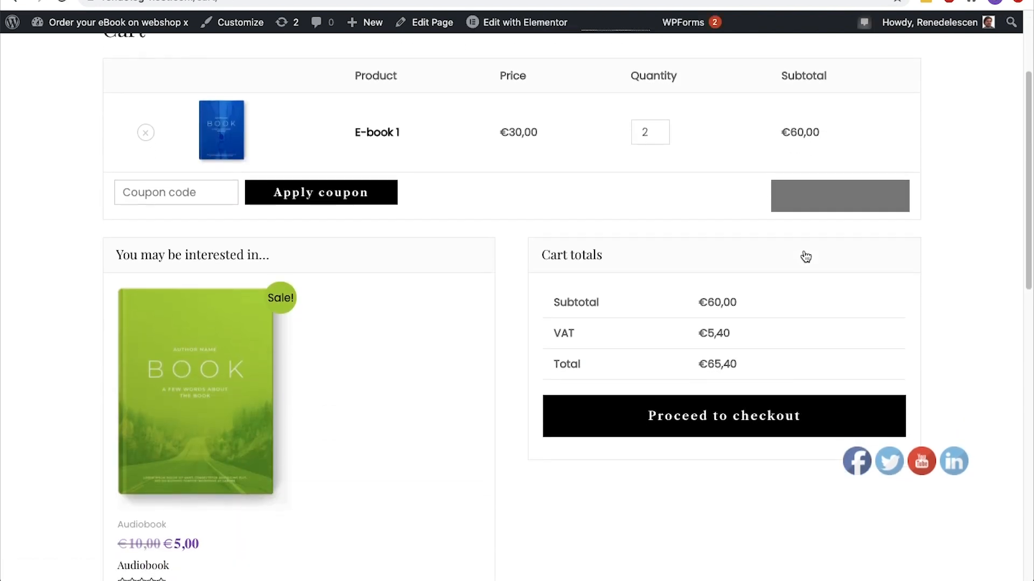
{"action": "left_click", "coordinate": [716, 421]}
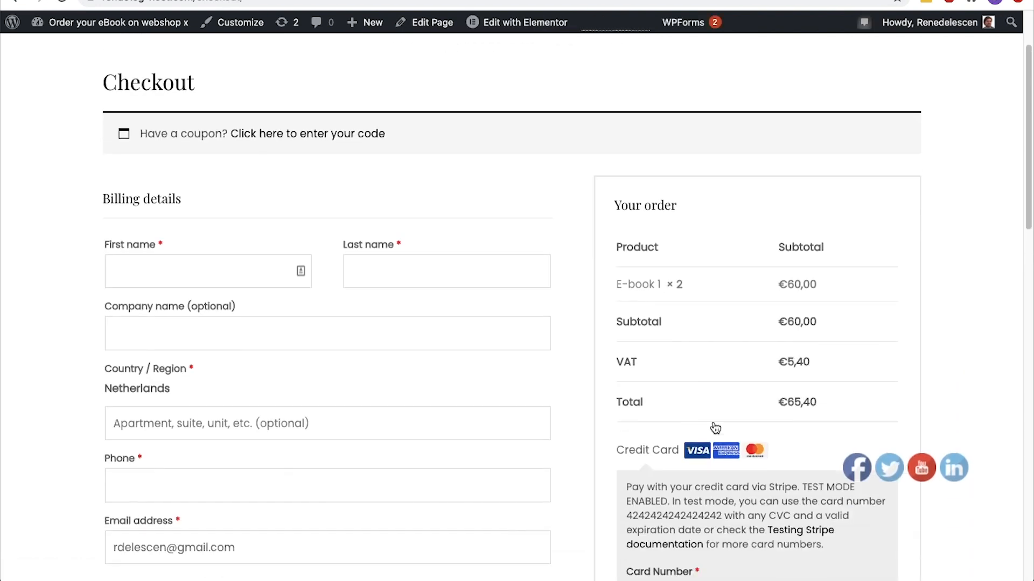
Fill in the customer's first name, last name and phone number in the billing details
{"action": "left_click", "coordinate": [226, 222]}
{"action": "key", "text": "Tab"}
{"action": "scroll", "coordinate": [159, 321], "scroll_direction": "down", "scroll_amount": 2}
{"action": "left_click", "coordinate": [160, 323]}
{"action": "type", "text": "0612345678"}
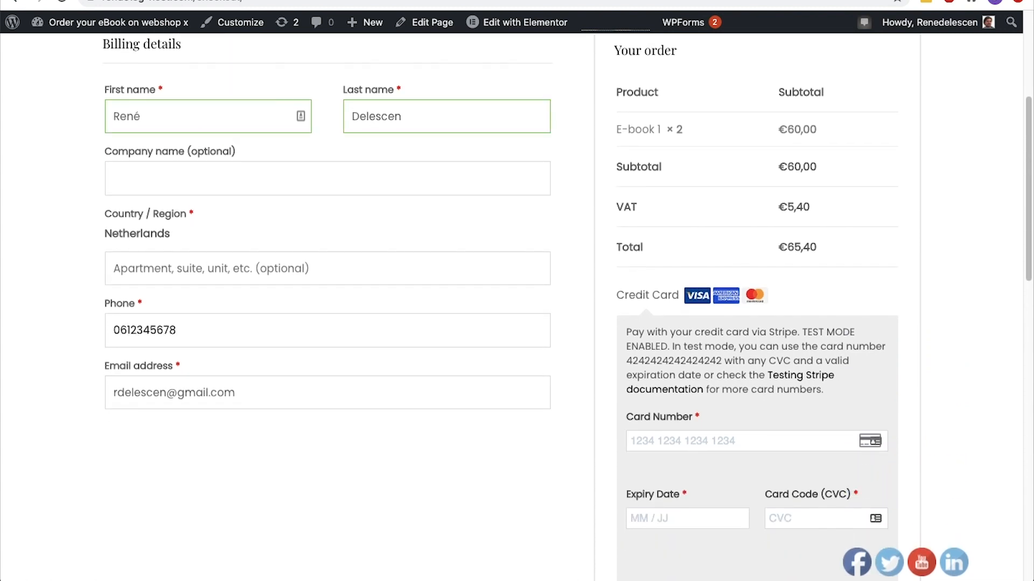
Copy the test card number from the test mode notice into the Card Number field
{"action": "scroll", "coordinate": [746, 391], "scroll_direction": "down", "scroll_amount": 4}
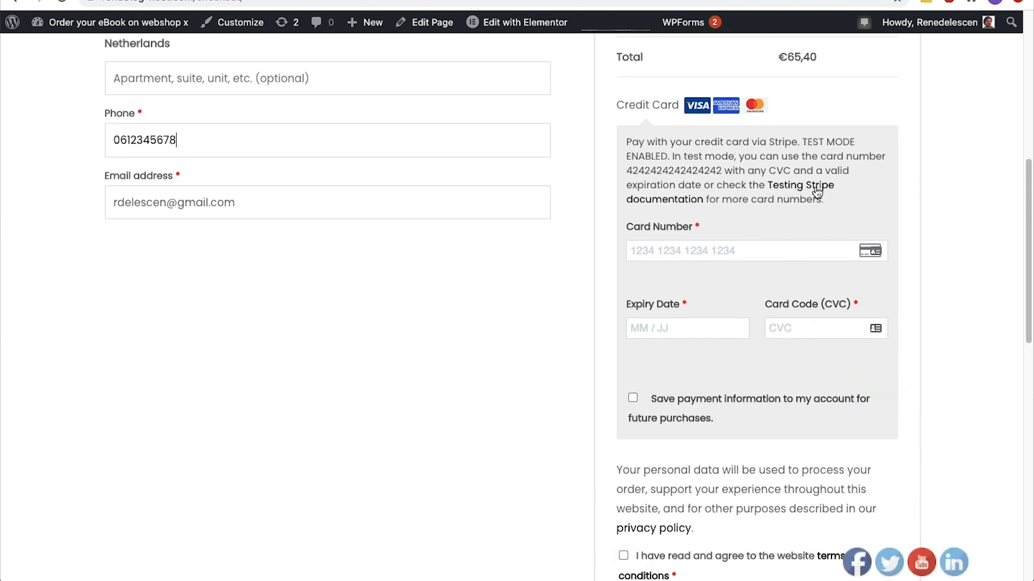
{"action": "left_click_drag", "start_coordinate": [624, 172], "coordinate": [724, 182]}
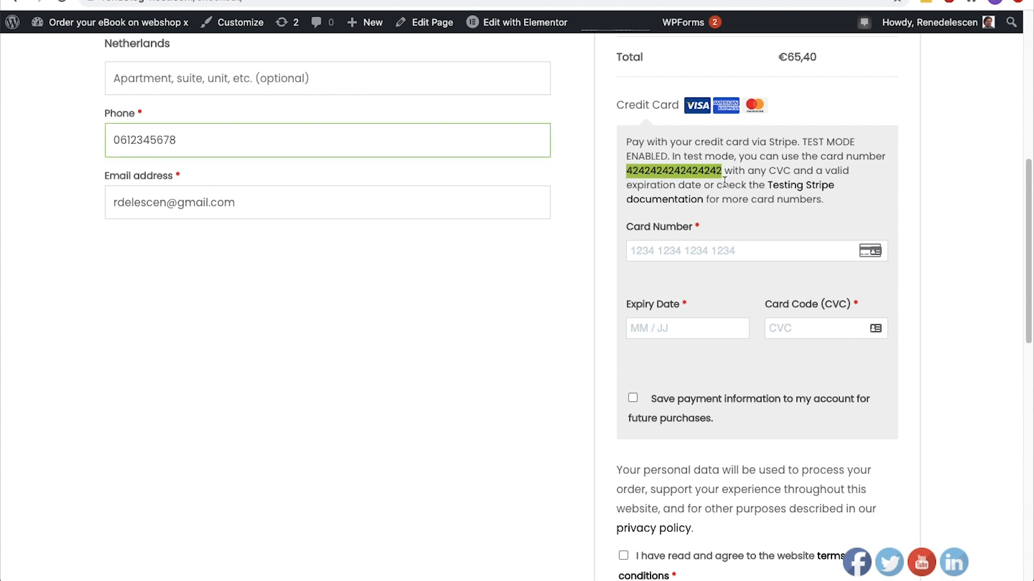
{"action": "key", "text": "ctrl+c"}
{"action": "left_click", "coordinate": [694, 248]}
{"action": "key", "text": "ctrl+v"}
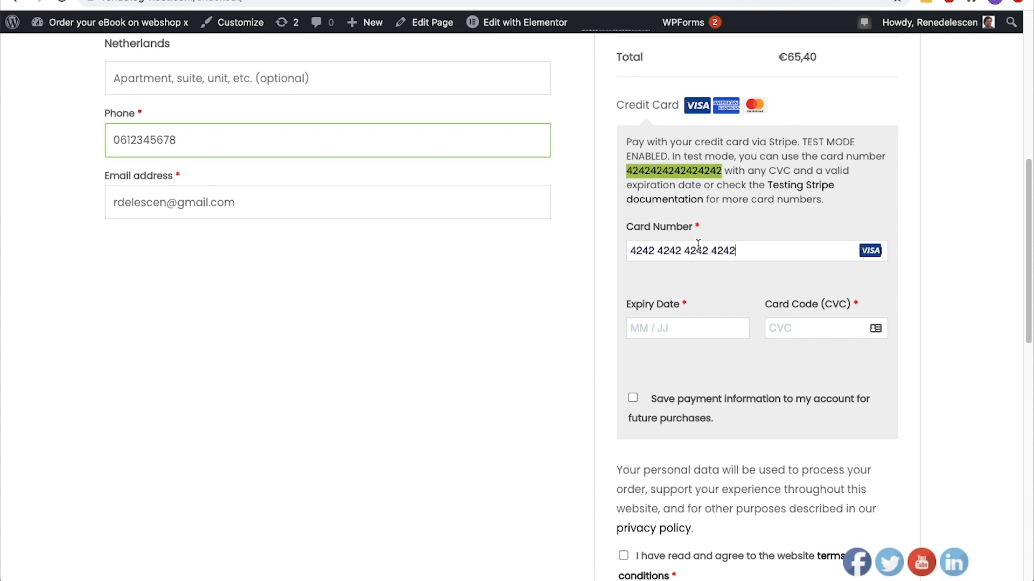
Enter expiry date 10 / 22 and the card's security code, accept the terms and conditions, and place the order
{"action": "type", "text": "1020"}
{"action": "scroll", "coordinate": [678, 327], "scroll_direction": "down", "scroll_amount": 4}
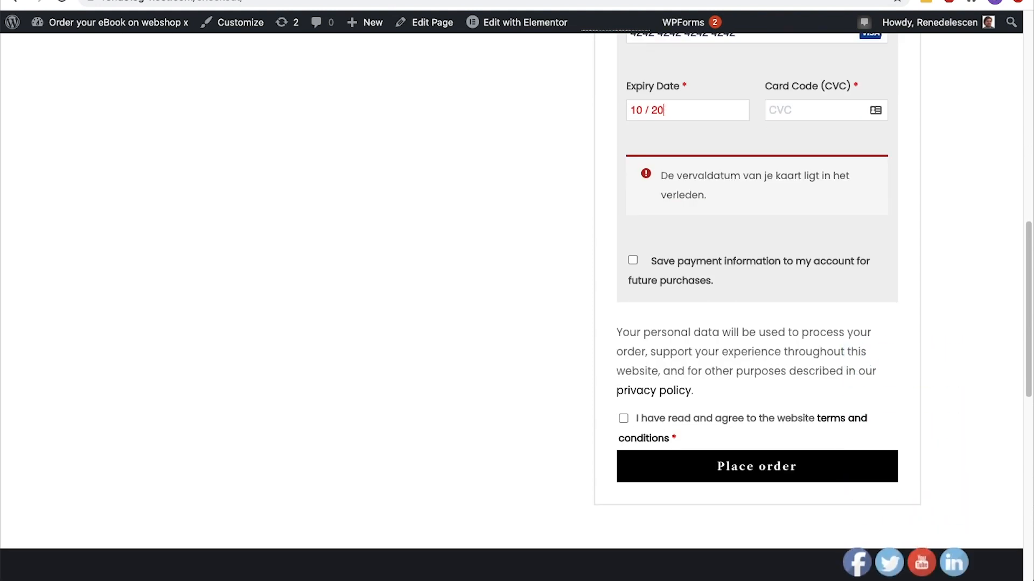
{"action": "key", "text": "BackSpace"}
{"action": "type", "text": "2"}
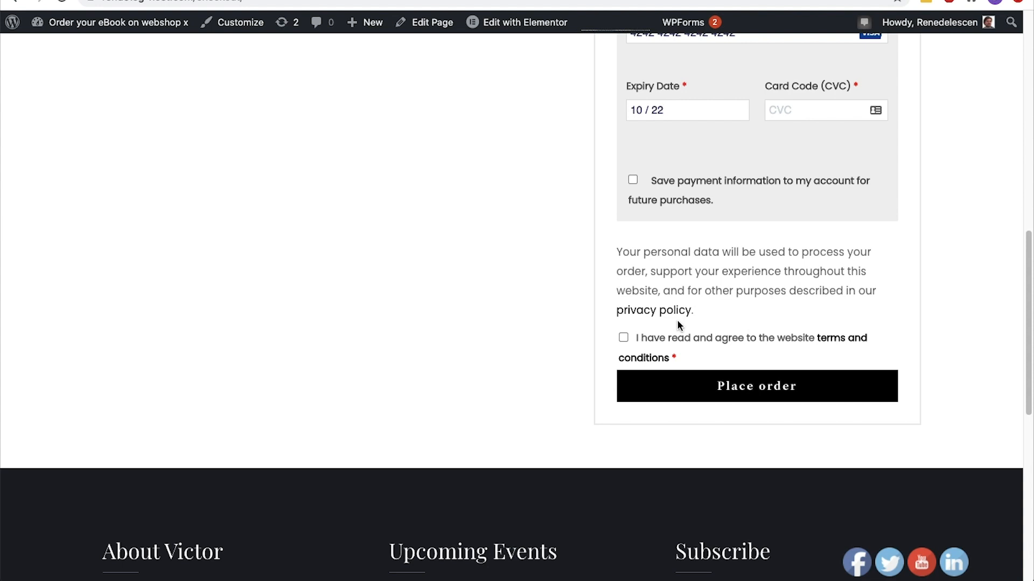
{"action": "left_click", "coordinate": [789, 109]}
{"action": "type", "text": "123"}
{"action": "left_click", "coordinate": [624, 339]}
{"action": "left_click", "coordinate": [683, 380]}
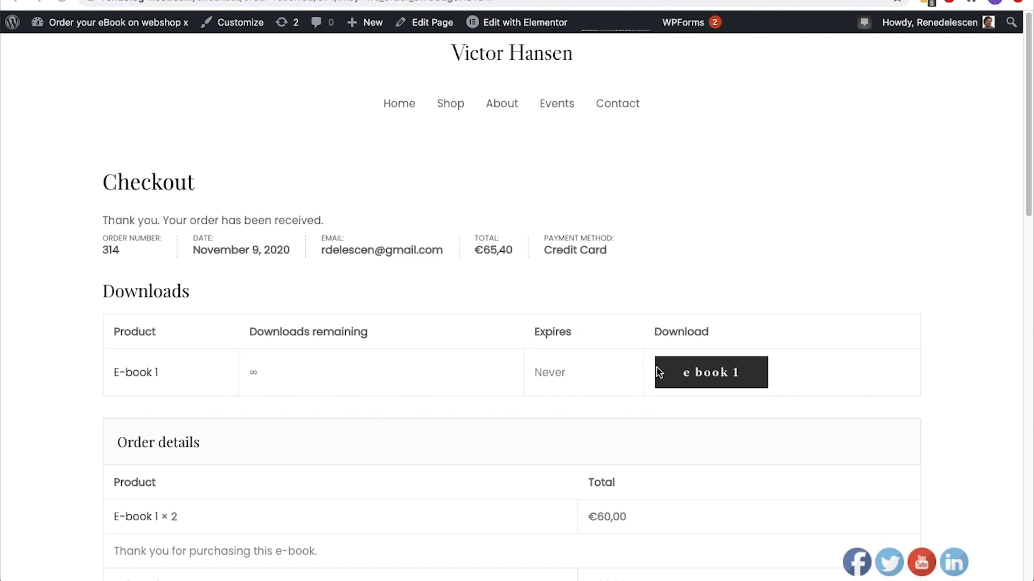
Download the e book 1 file from the order confirmation's Downloads table
{"action": "left_click", "coordinate": [687, 380]}
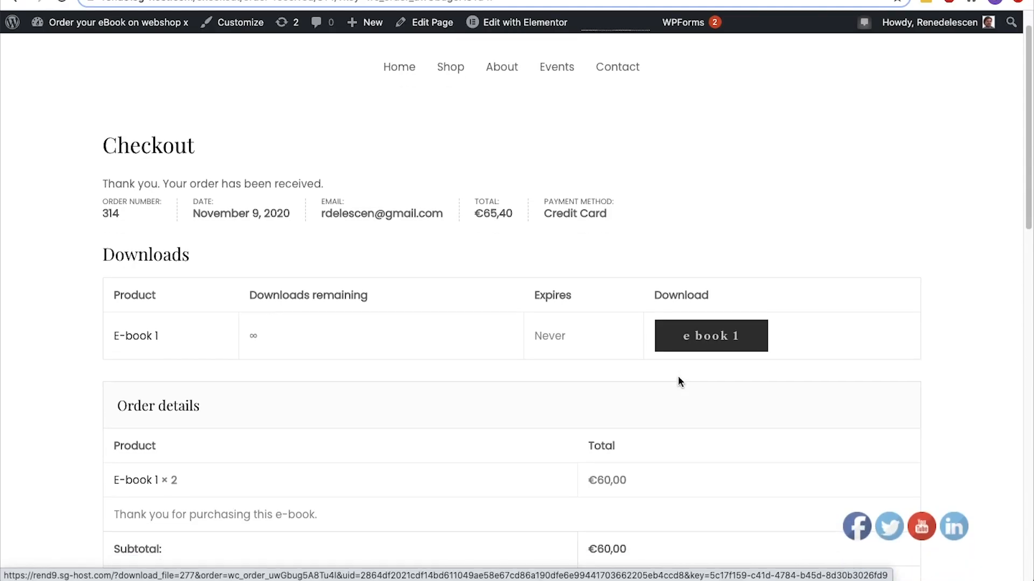
{"action": "scroll", "coordinate": [679, 381], "scroll_direction": "down", "scroll_amount": 5}
{"action": "scroll", "coordinate": [678, 377], "scroll_direction": "down", "scroll_amount": 3}
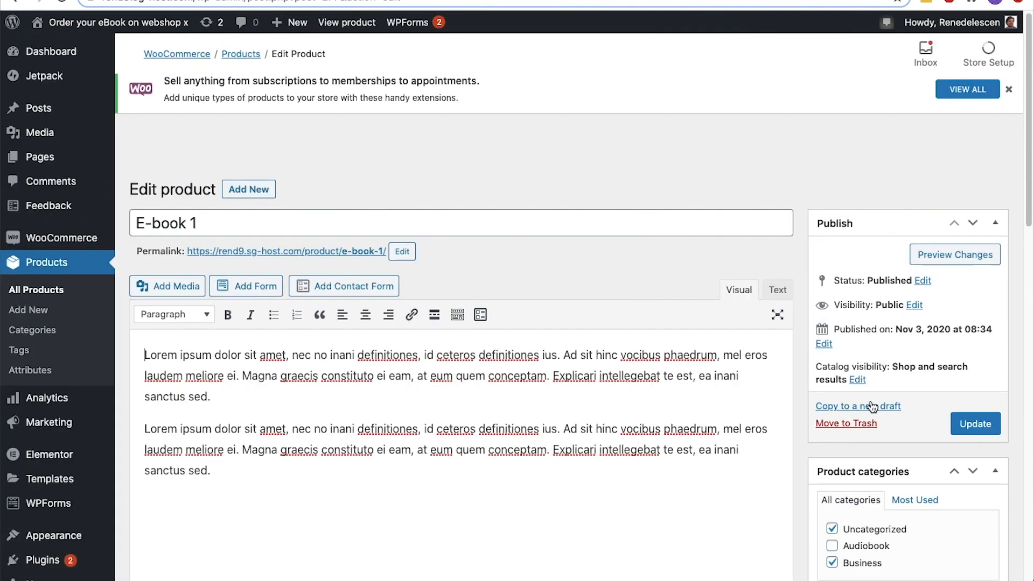
Set E-book-1.docx-4mteqc.zip as the E-book 1 product's downloadable file, update the product and download the file from the order confirmation
{"action": "scroll", "coordinate": [869, 400], "scroll_direction": "down", "scroll_amount": 10}
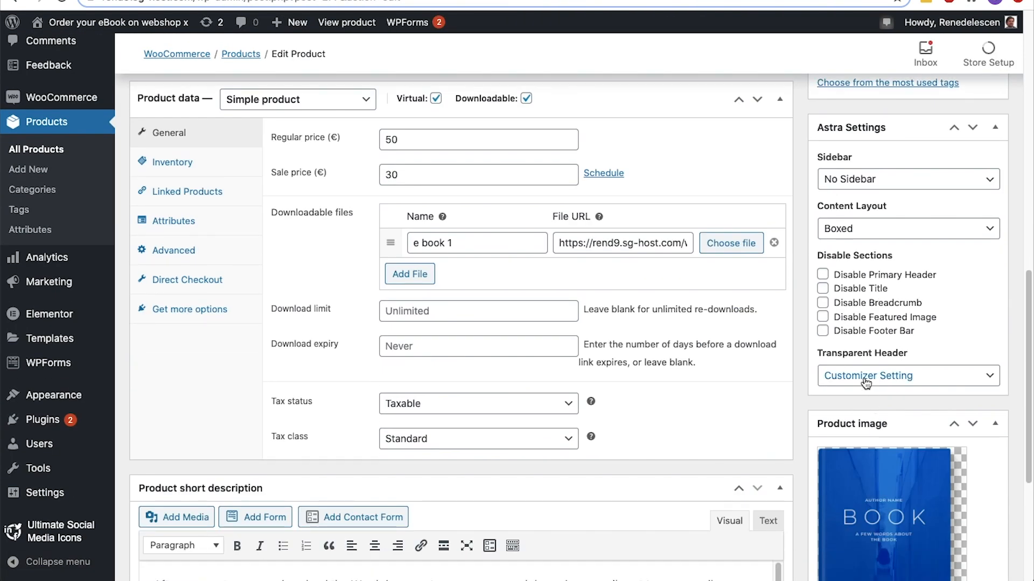
{"action": "left_click", "coordinate": [732, 244]}
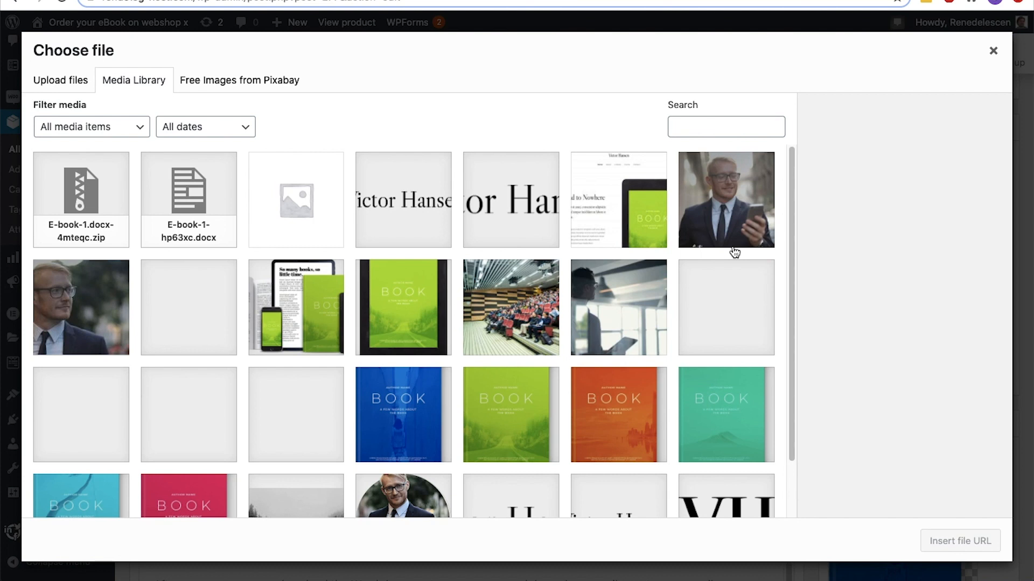
{"action": "left_click", "coordinate": [95, 222]}
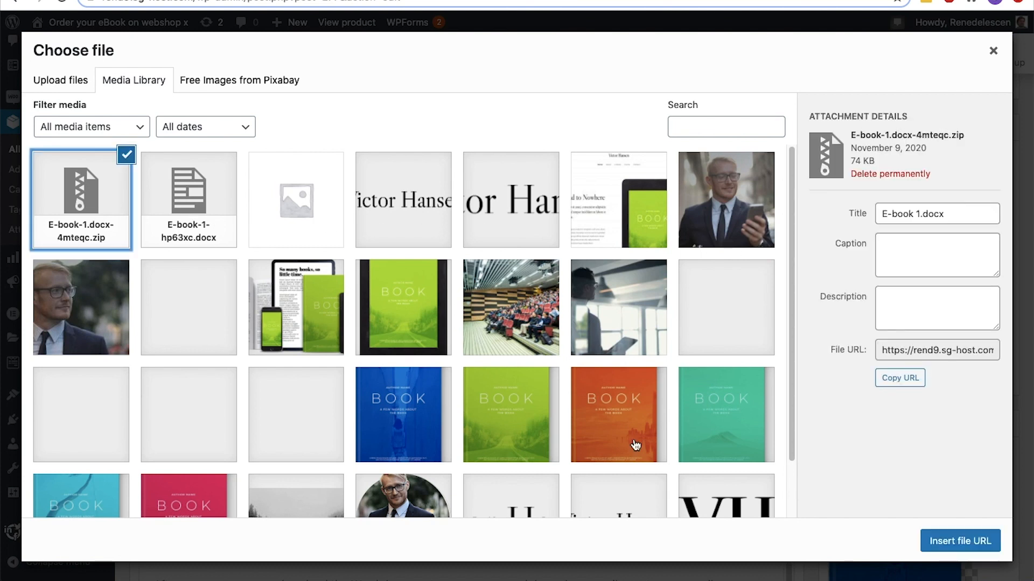
{"action": "left_click", "coordinate": [942, 543]}
{"action": "scroll", "coordinate": [940, 549], "scroll_direction": "up", "scroll_amount": 15}
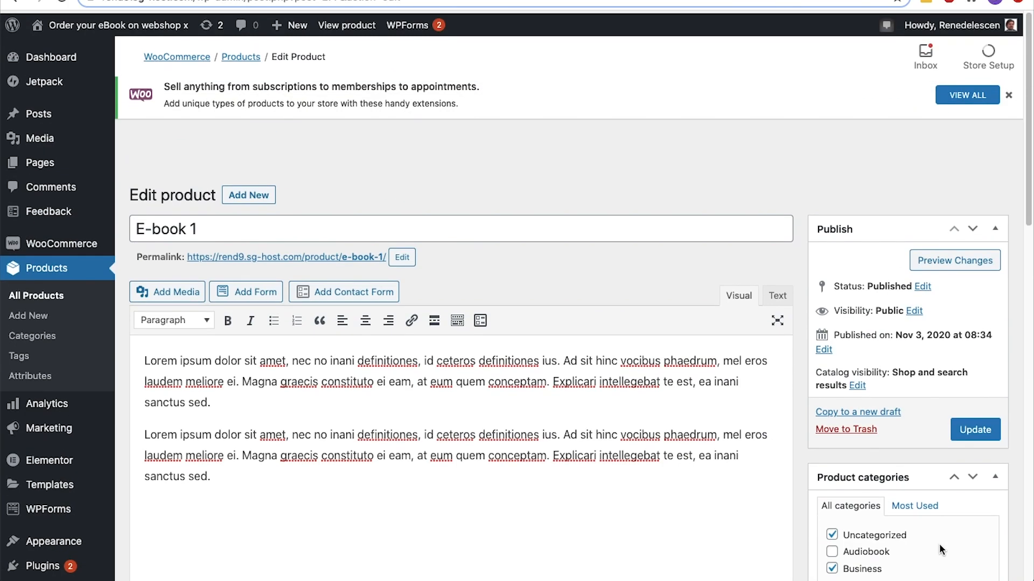
{"action": "left_click", "coordinate": [969, 429]}
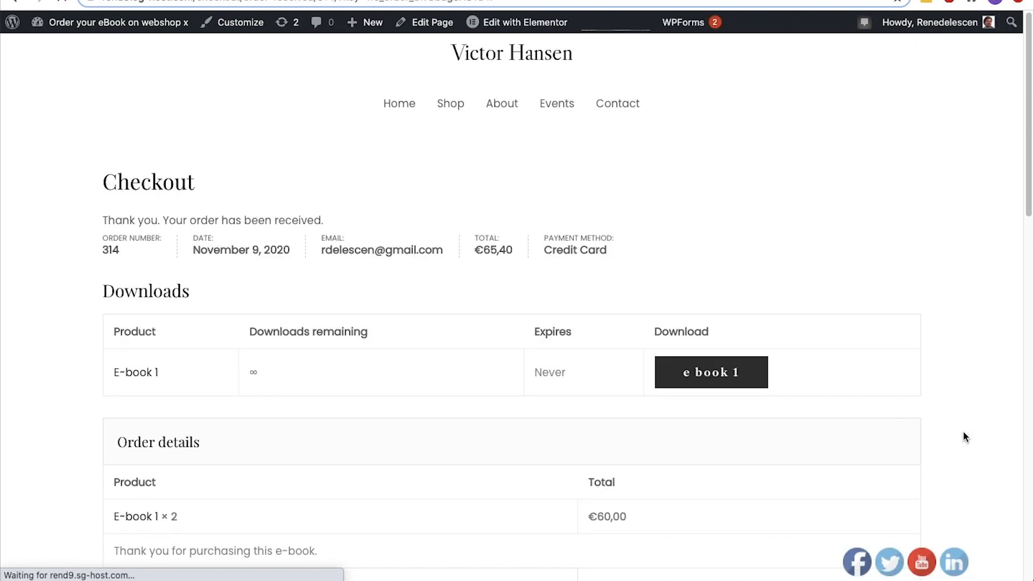
{"action": "left_click", "coordinate": [684, 381]}
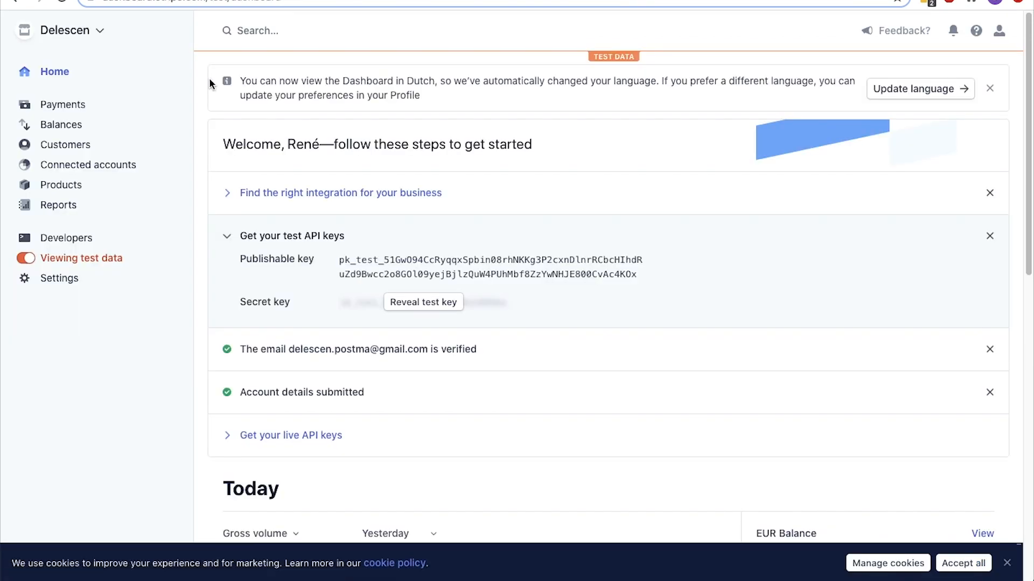
Check today's gross volume and balance for the test payment on the Stripe dashboard
{"action": "scroll", "coordinate": [209, 82], "scroll_direction": "down", "scroll_amount": 8}
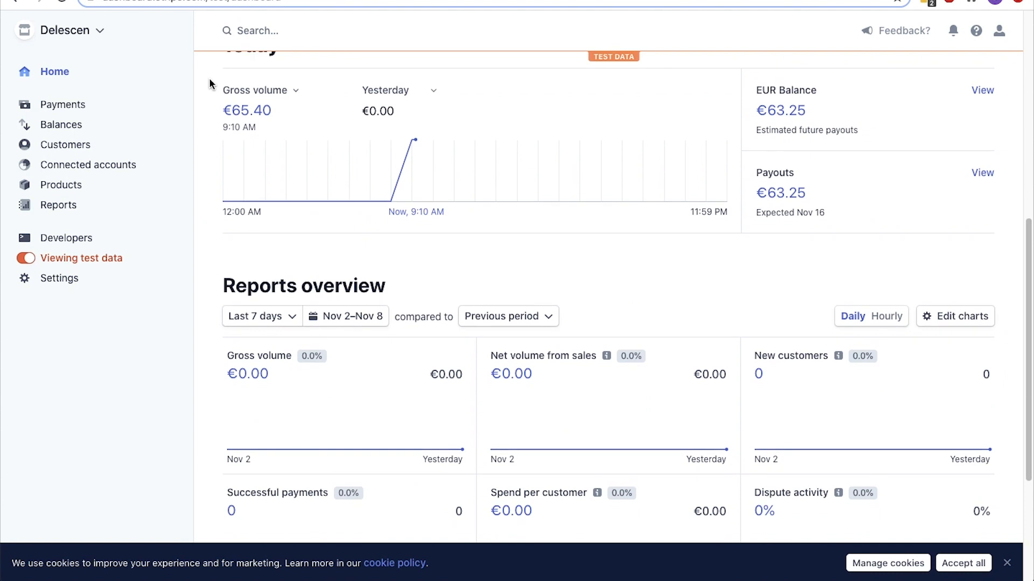
{"action": "scroll", "coordinate": [210, 84], "scroll_direction": "up", "scroll_amount": 1}
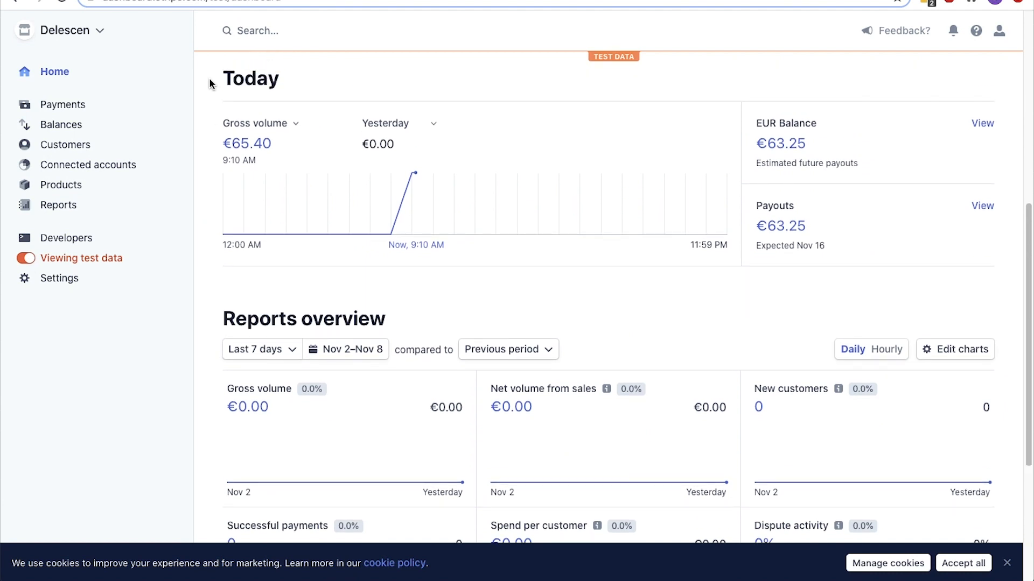
{"action": "mouse_move", "coordinate": [409, 176]}
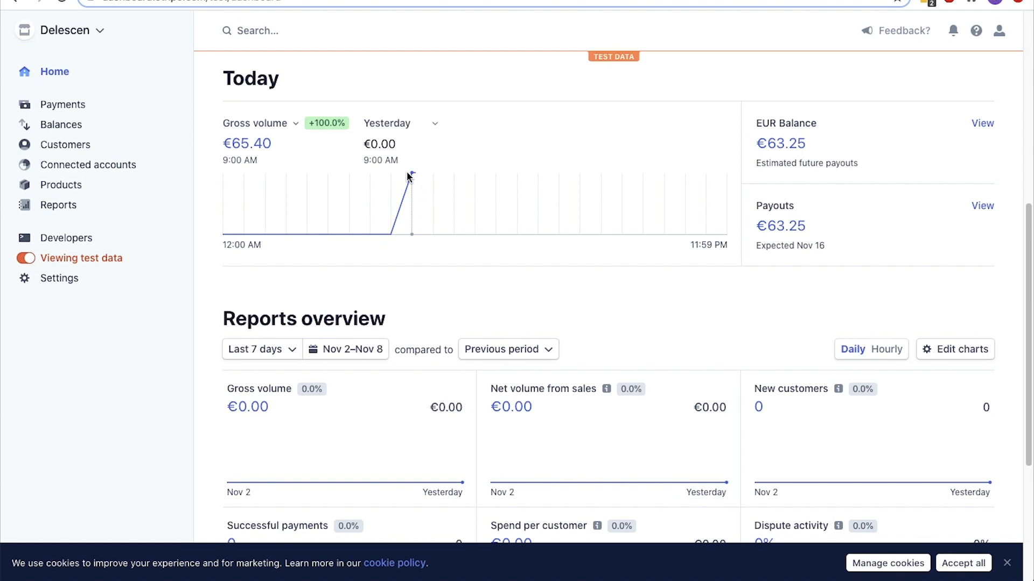
Switch Stripe from test data to live data and copy the live publishable key from the API keys
{"action": "left_click", "coordinate": [30, 259]}
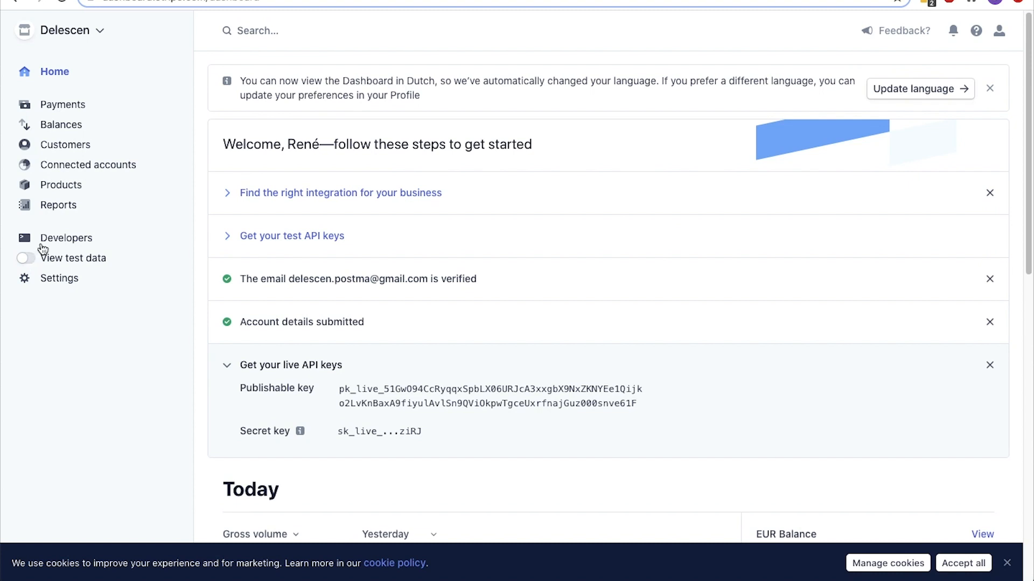
{"action": "left_click", "coordinate": [43, 239]}
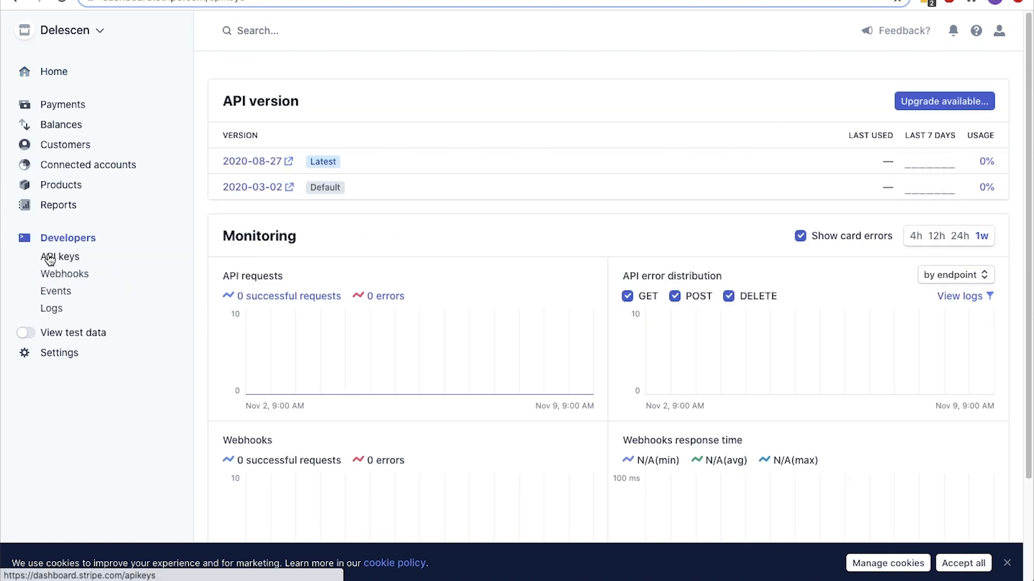
{"action": "left_click", "coordinate": [49, 259]}
{"action": "left_click", "coordinate": [488, 263]}
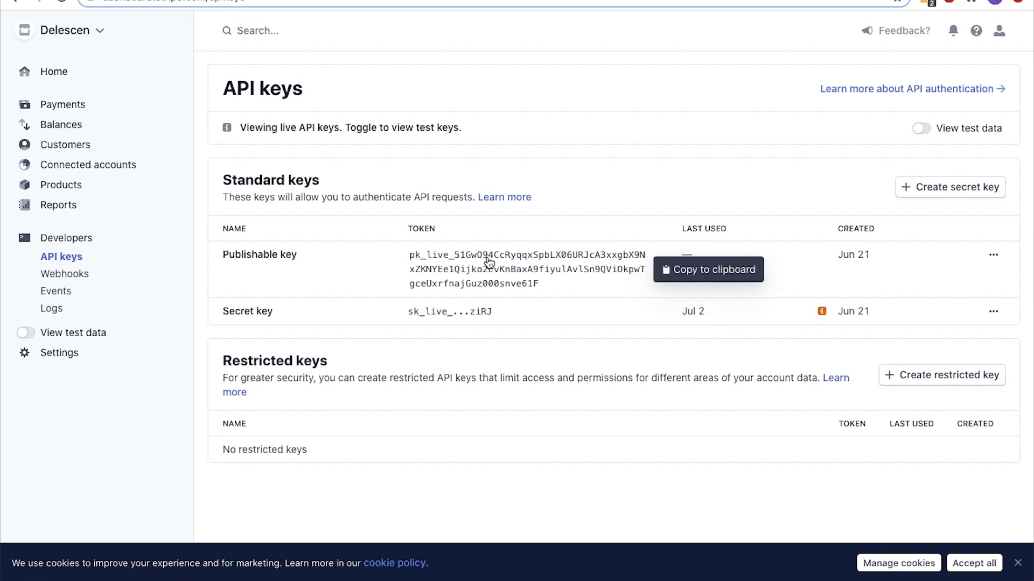
Disable test mode in WooCommerce's Stripe settings and paste the live publishable key into its field
{"action": "key", "text": "ctrl+Tab"}
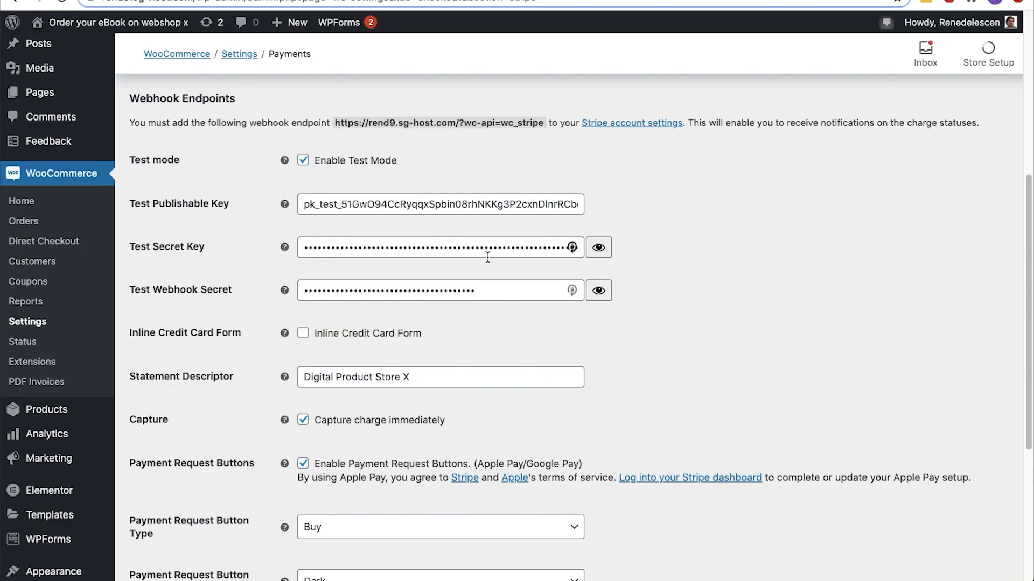
{"action": "left_click", "coordinate": [303, 161]}
{"action": "left_click", "coordinate": [304, 199]}
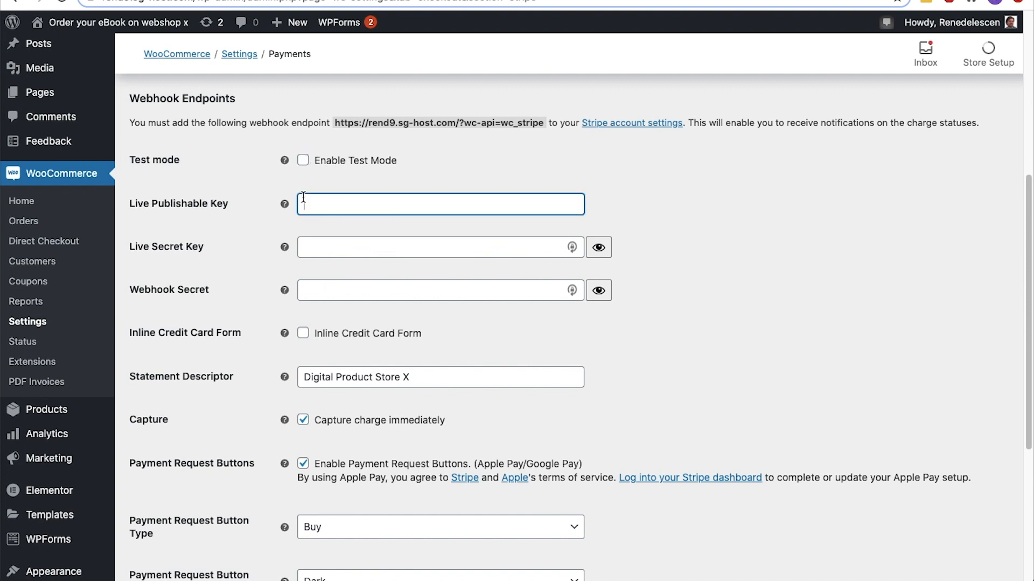
{"action": "key", "text": "ctrl+v"}
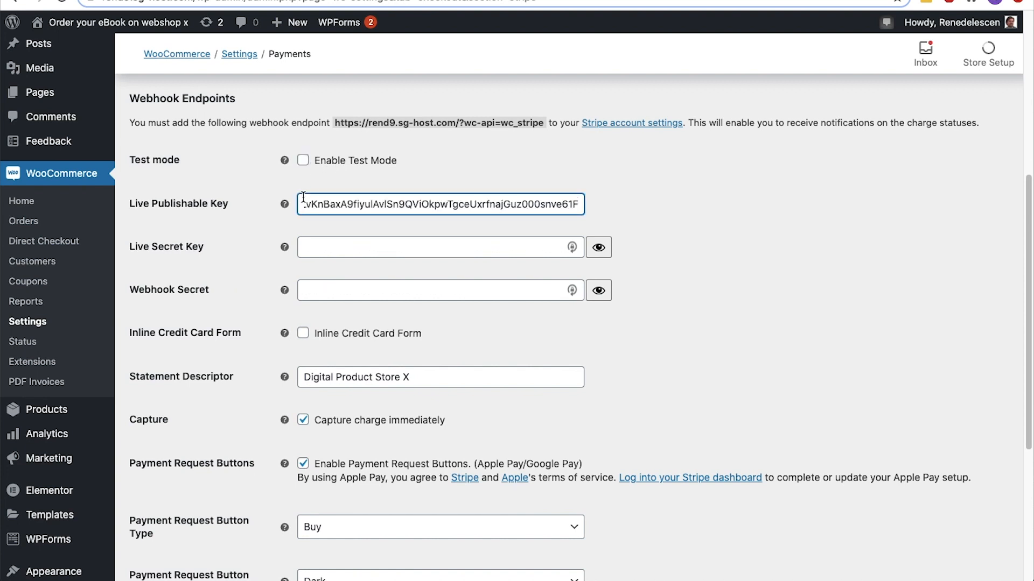
Copy the live secret key from Stripe's API keys into WooCommerce's Live Secret Key field
{"action": "left_click", "coordinate": [242, 0]}
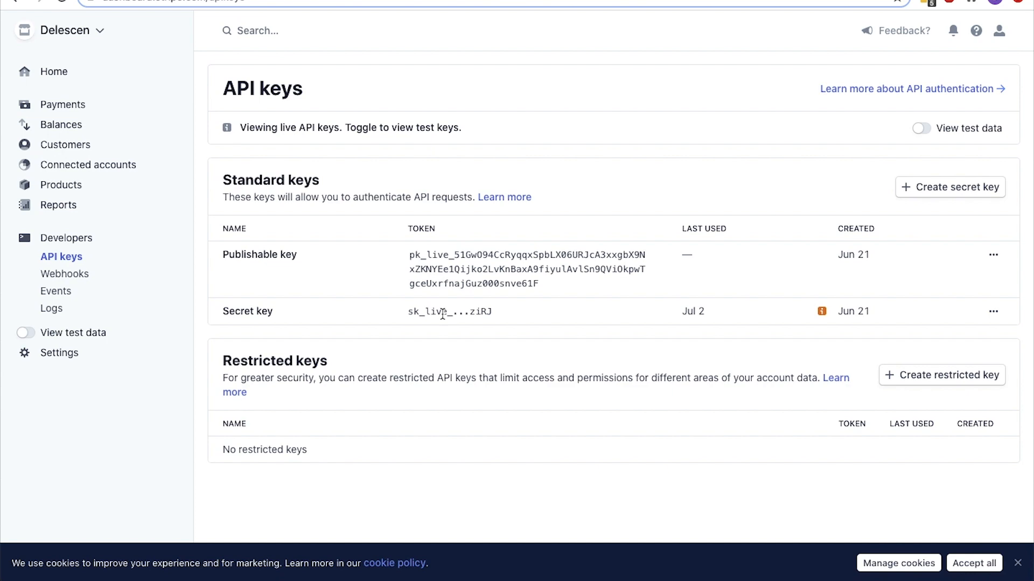
{"action": "key", "text": "ctrl+Tab"}
{"action": "left_click", "coordinate": [423, 250]}
{"action": "key", "text": "ctrl+v"}
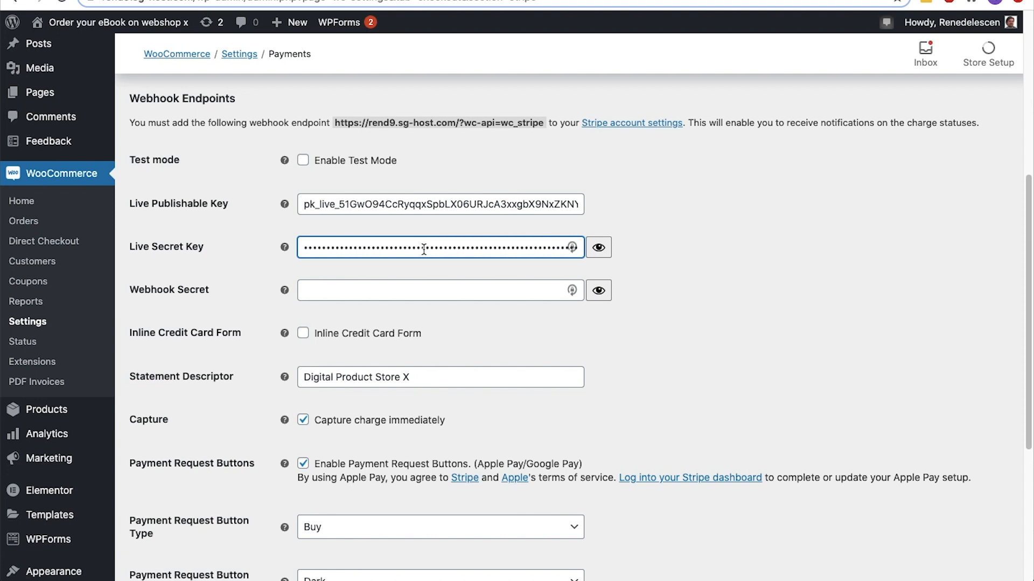
{"action": "left_click_drag", "start_coordinate": [339, 124], "coordinate": [546, 124]}
{"action": "key", "text": "ctrl+Tab"}
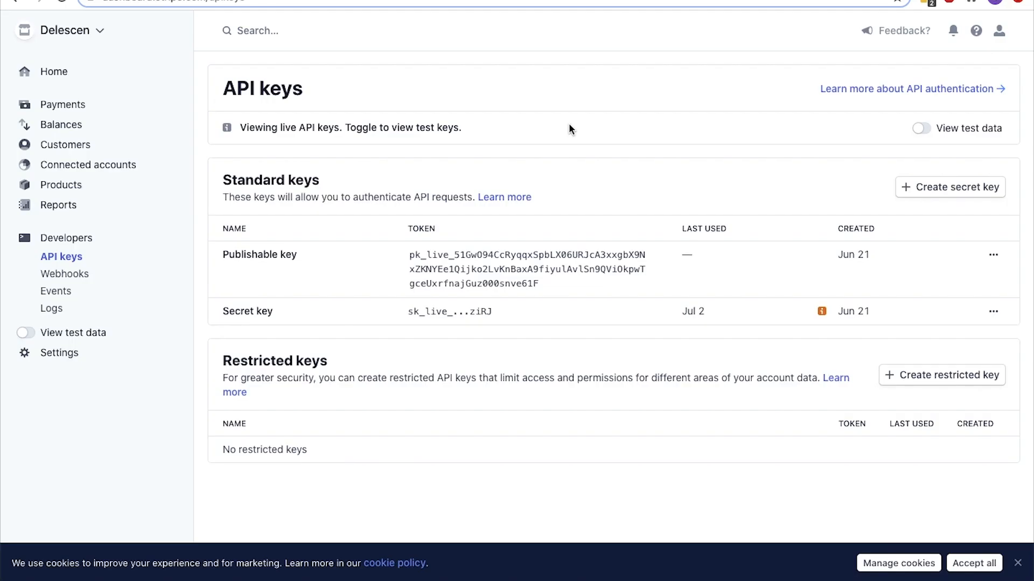
{"action": "left_click", "coordinate": [86, 278]}
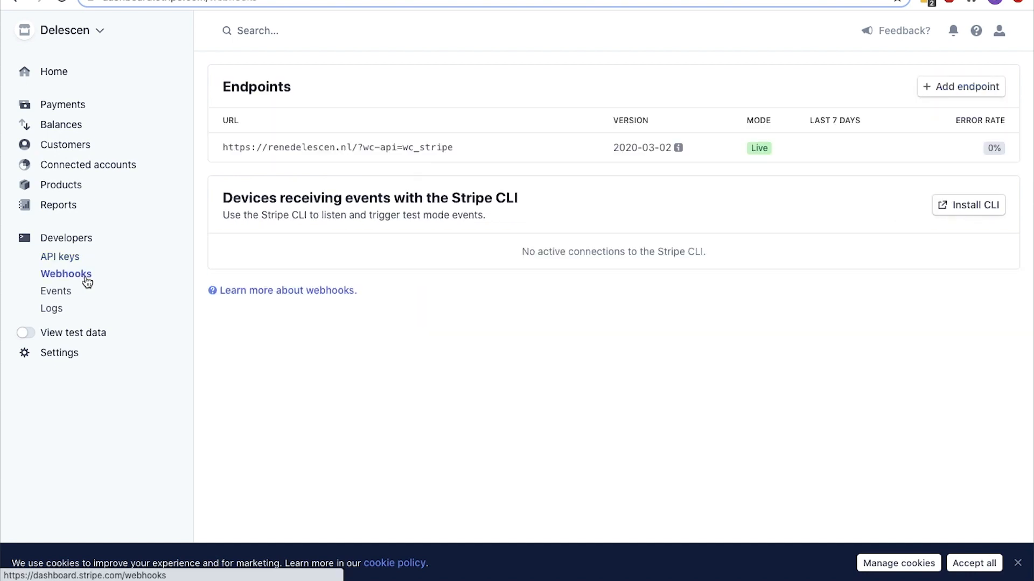
{"action": "left_click", "coordinate": [942, 86]}
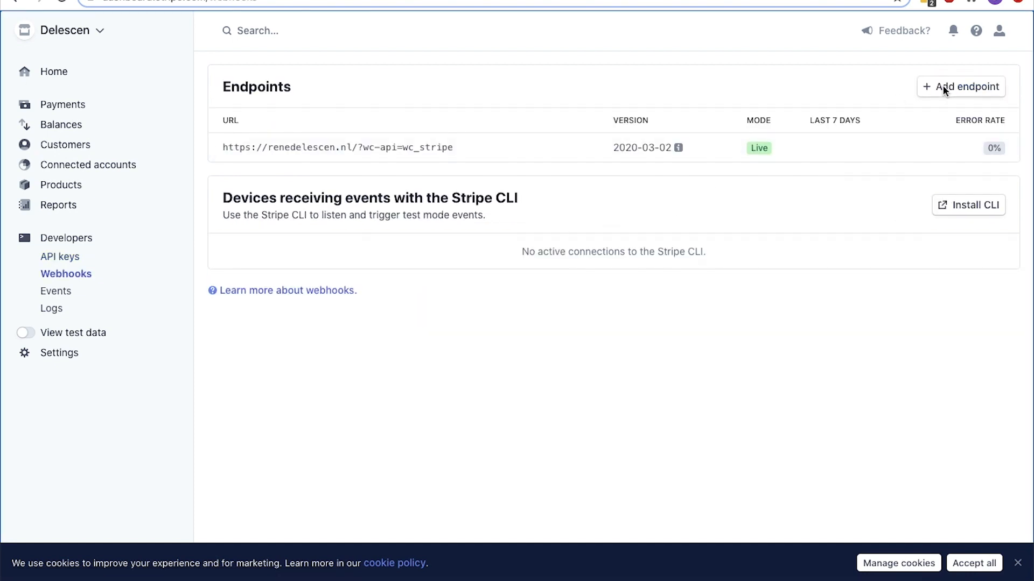
{"action": "left_click", "coordinate": [541, 111]}
{"action": "key", "text": "ctrl+v"}
{"action": "scroll", "coordinate": [464, 244], "scroll_direction": "down", "scroll_amount": 1}
{"action": "left_click", "coordinate": [464, 297]}
{"action": "scroll", "coordinate": [466, 382], "scroll_direction": "up", "scroll_amount": 2}
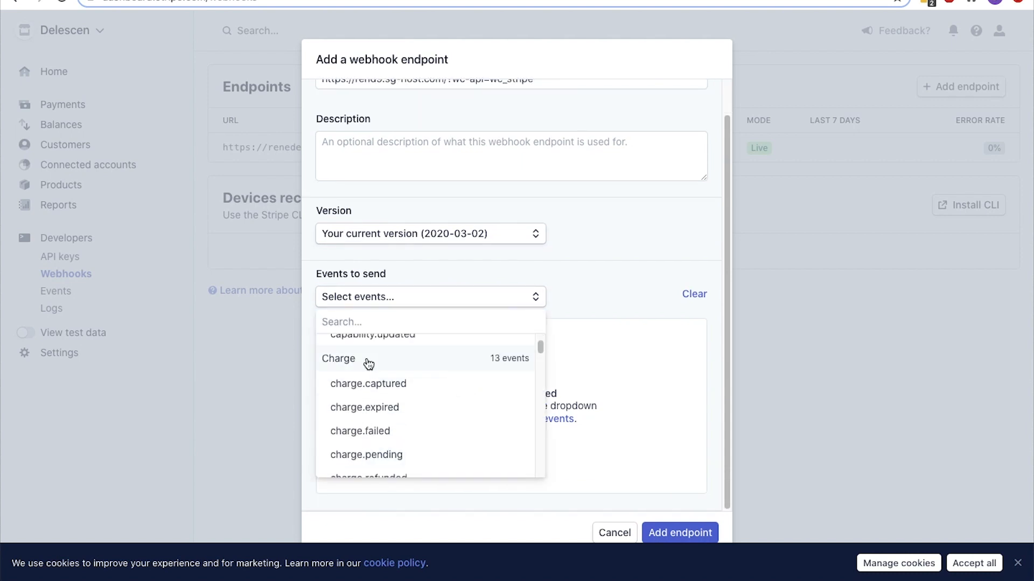
{"action": "left_click", "coordinate": [365, 358]}
{"action": "left_click", "coordinate": [682, 532]}
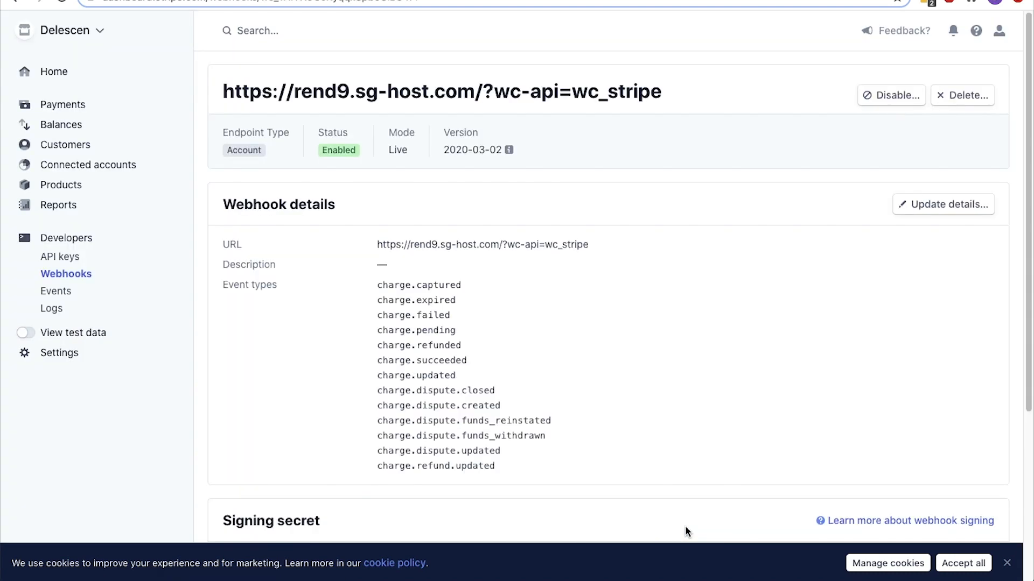
Reveal the new endpoint's signing secret, paste it into WooCommerce's Webhook Secret field and save the Stripe settings
{"action": "scroll", "coordinate": [685, 525], "scroll_direction": "down", "scroll_amount": 4}
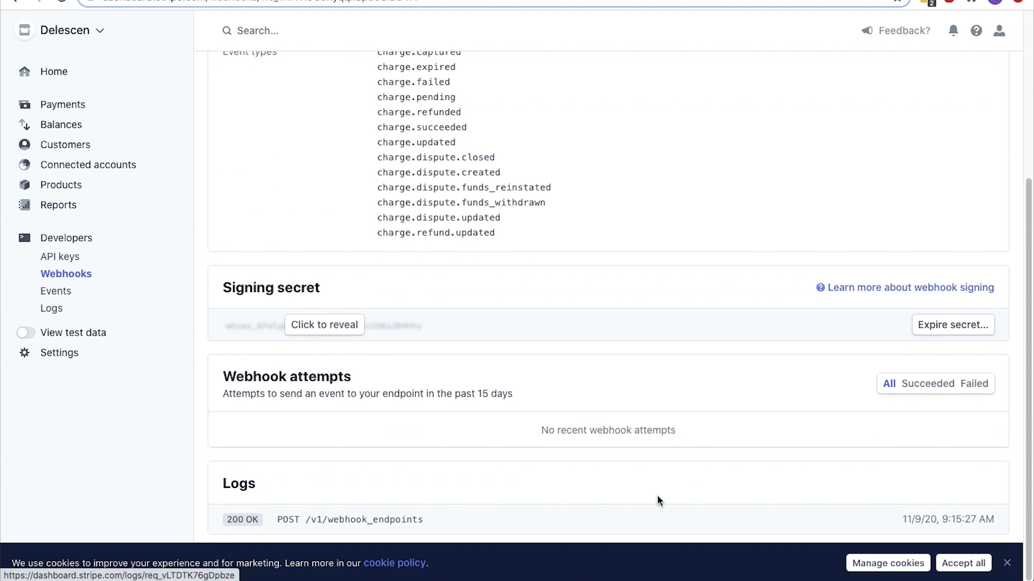
{"action": "left_click", "coordinate": [339, 331]}
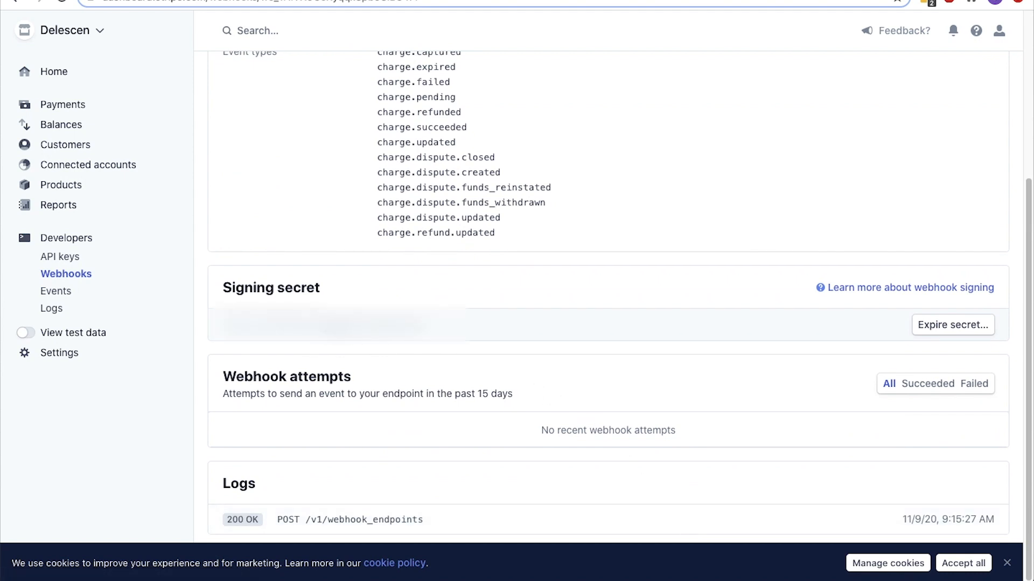
{"action": "left_click_drag", "start_coordinate": [439, 325], "coordinate": [236, 325]}
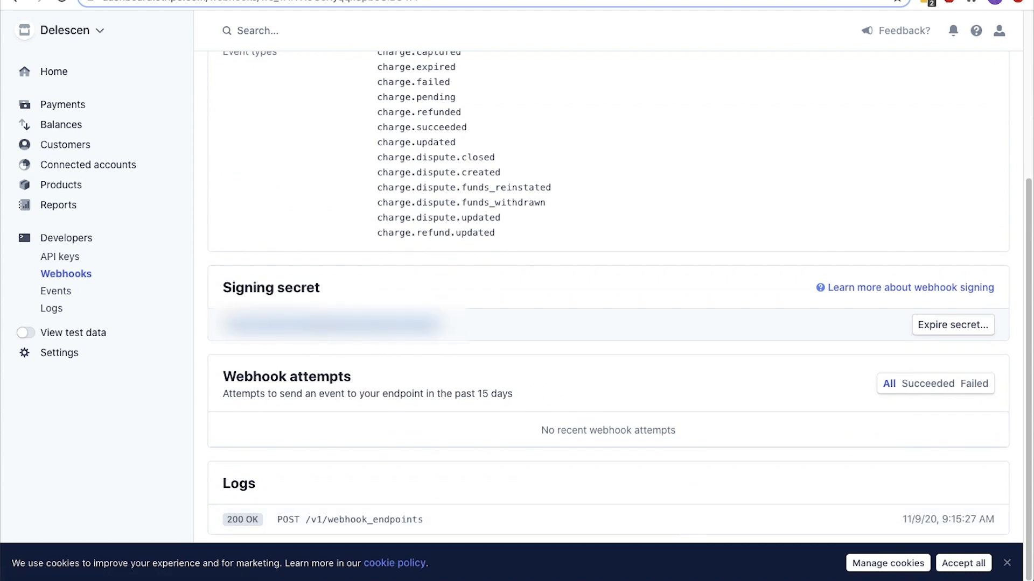
{"action": "left_click", "coordinate": [183, 2]}
{"action": "left_click", "coordinate": [326, 296]}
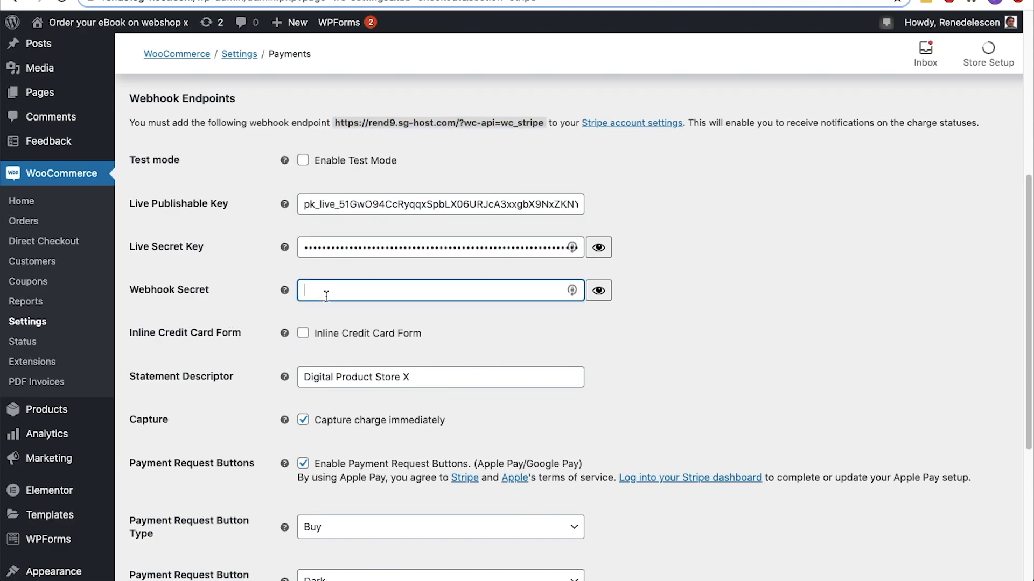
{"action": "key", "text": "super+v"}
{"action": "scroll", "coordinate": [326, 296], "scroll_direction": "down", "scroll_amount": 5}
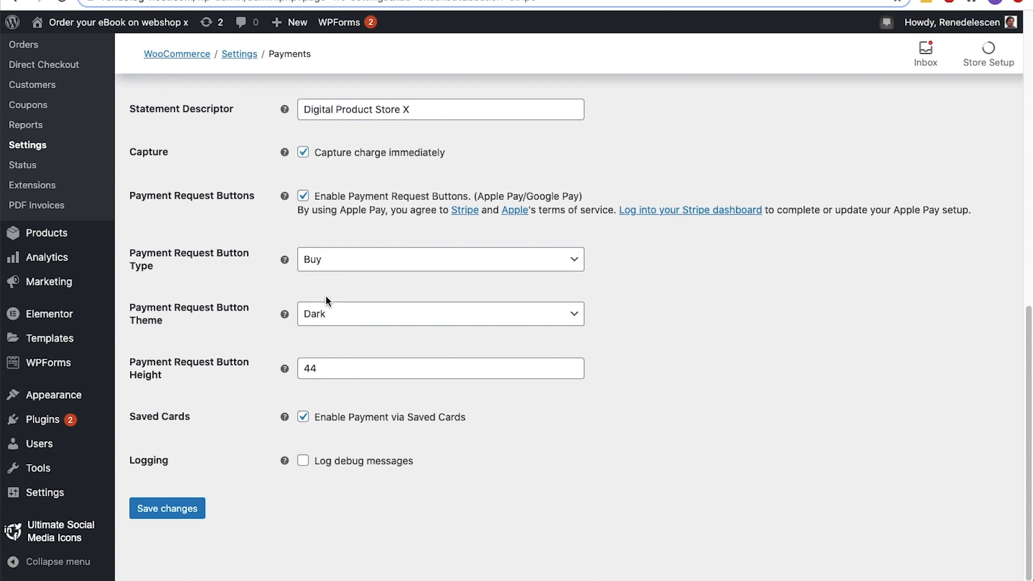
{"action": "left_click", "coordinate": [171, 516]}
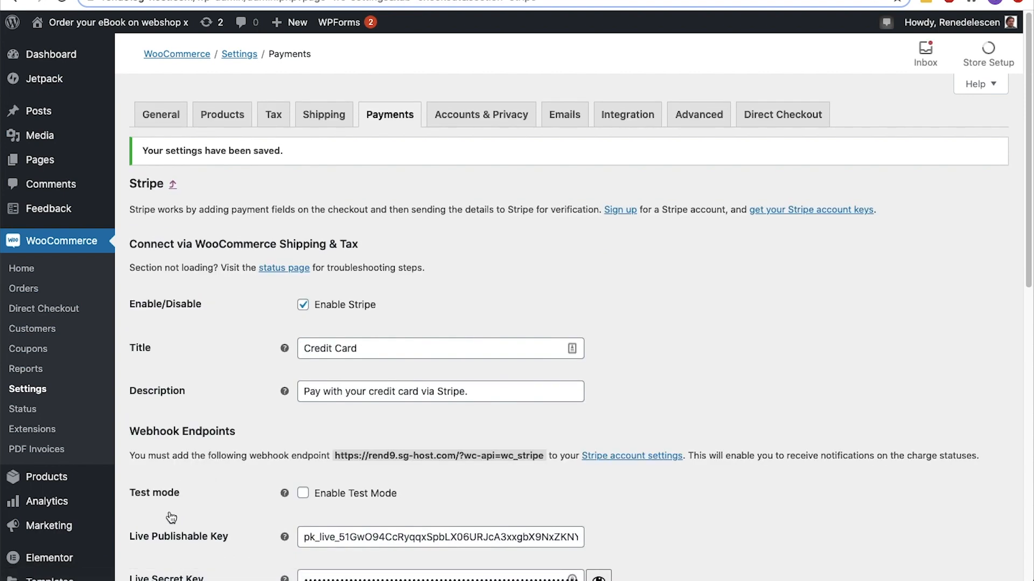
Review the week-to-date sales and orders in the WooCommerce home stats overview
{"action": "left_click", "coordinate": [38, 273]}
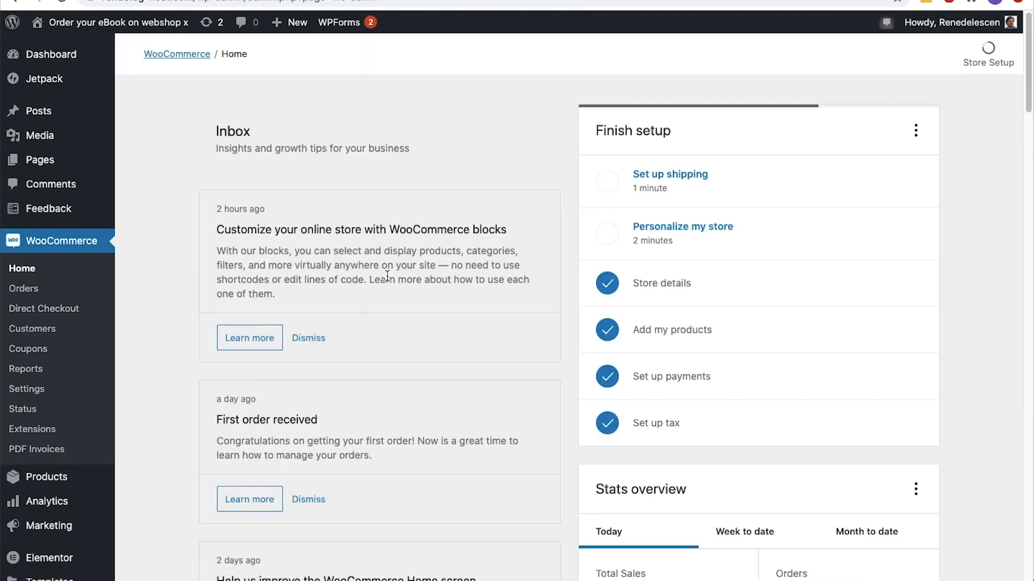
{"action": "left_click", "coordinate": [747, 533]}
{"action": "scroll", "coordinate": [747, 533], "scroll_direction": "down", "scroll_amount": 5}
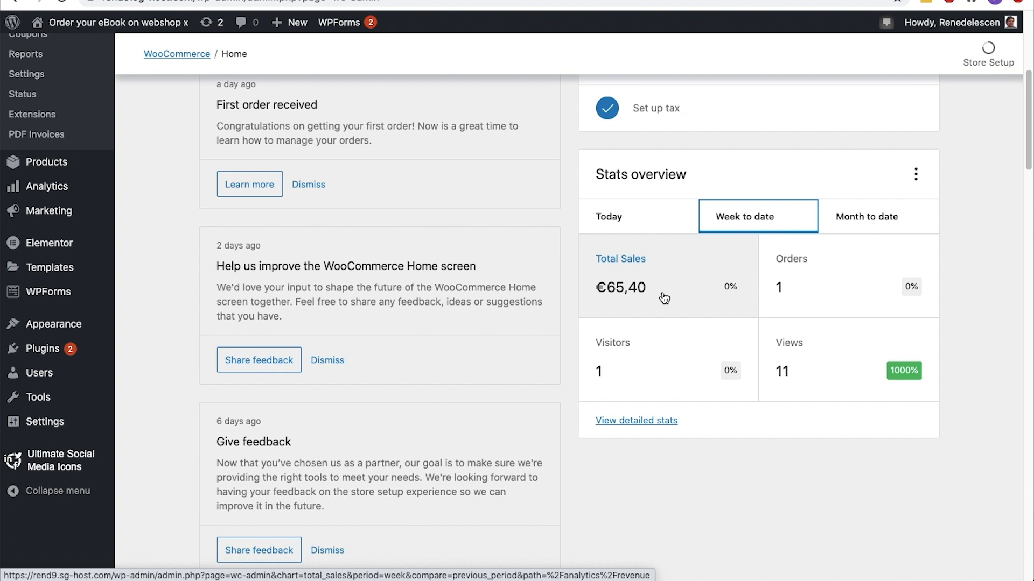
Switch to Gmail and read the new order notification email for the E-book 1 purchase through to its footer
{"action": "key", "text": "ctrl+Tab"}
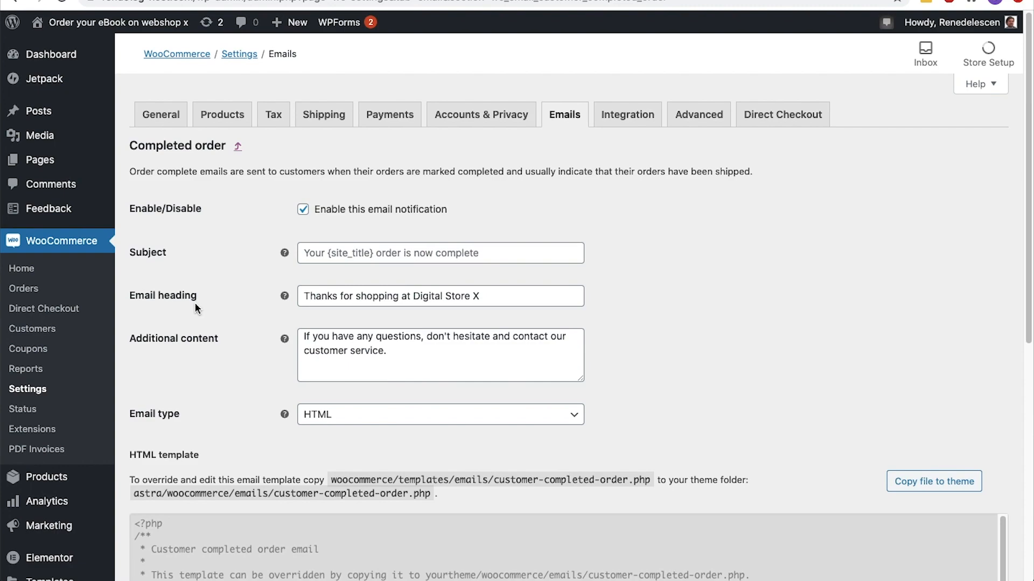
{"action": "key", "text": "ctrl+Tab"}
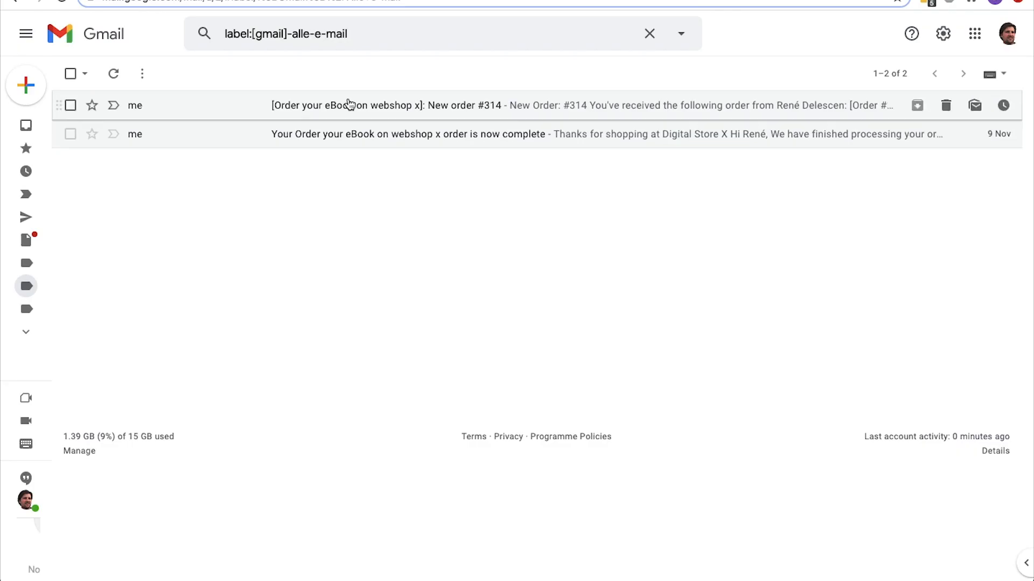
{"action": "left_click", "coordinate": [349, 104]}
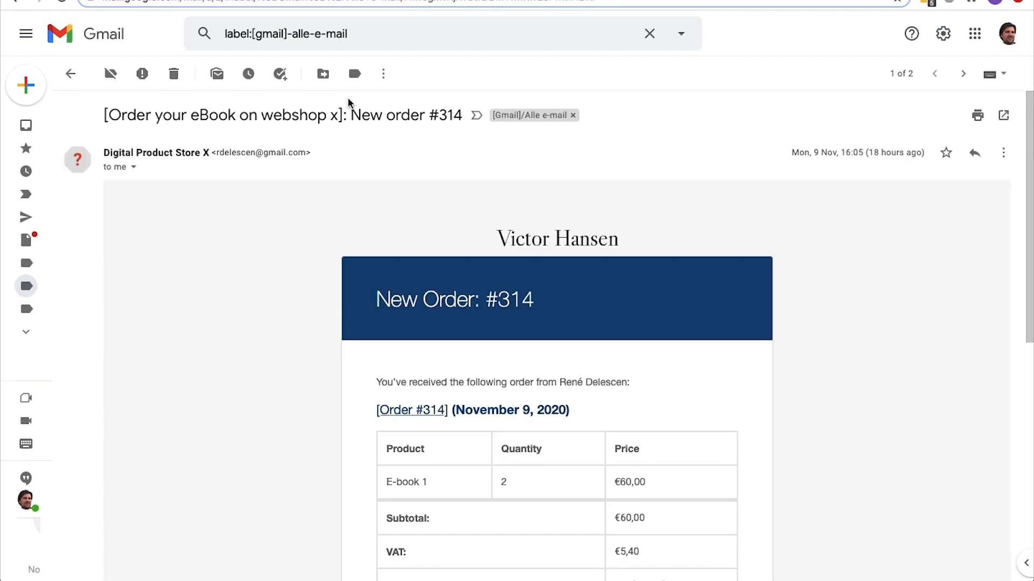
{"action": "scroll", "coordinate": [349, 102], "scroll_direction": "down", "scroll_amount": 4}
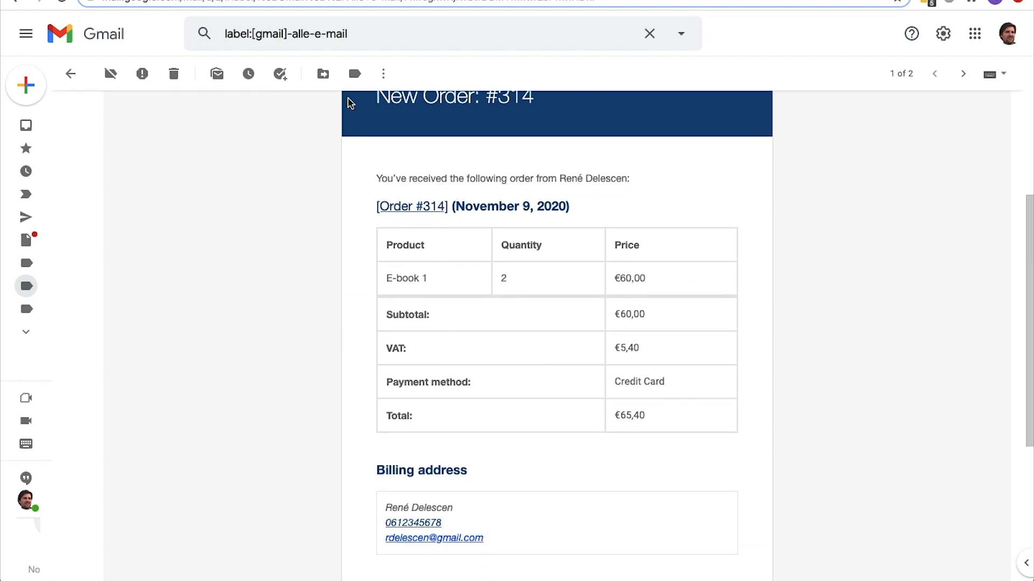
{"action": "scroll", "coordinate": [348, 102], "scroll_direction": "down", "scroll_amount": 4}
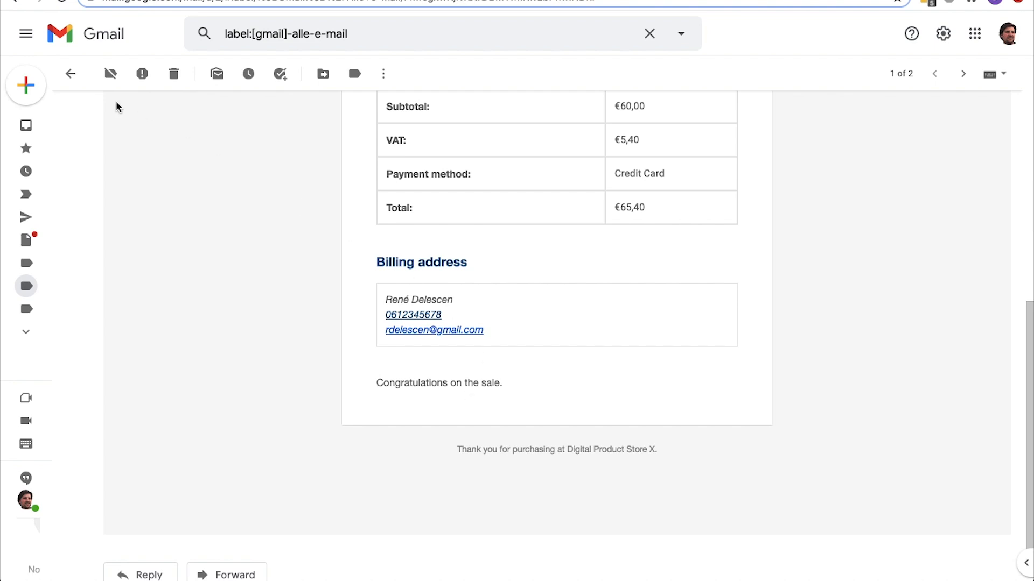
{"action": "left_click", "coordinate": [70, 74]}
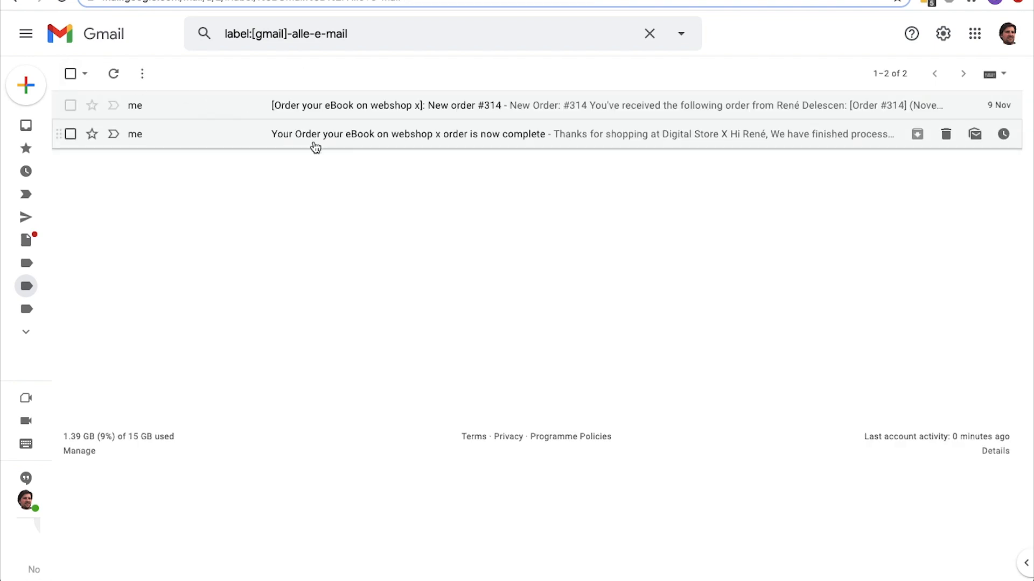
Read the customer's order-complete email, checking the download link, order table, billing address and attached invoice-1.pdf
{"action": "left_click", "coordinate": [316, 141]}
{"action": "scroll", "coordinate": [315, 145], "scroll_direction": "down", "scroll_amount": 2}
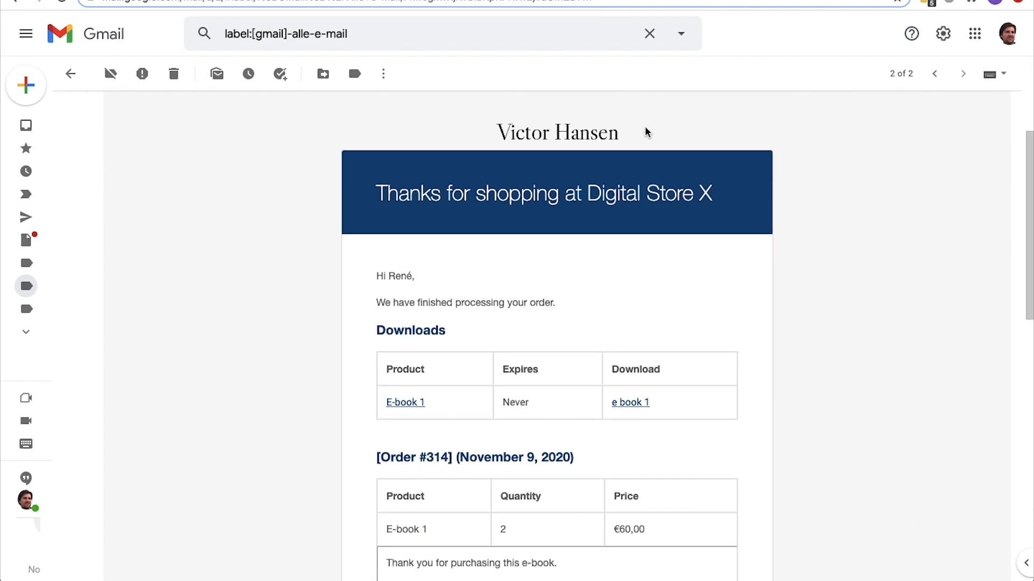
{"action": "scroll", "coordinate": [647, 132], "scroll_direction": "down", "scroll_amount": 5}
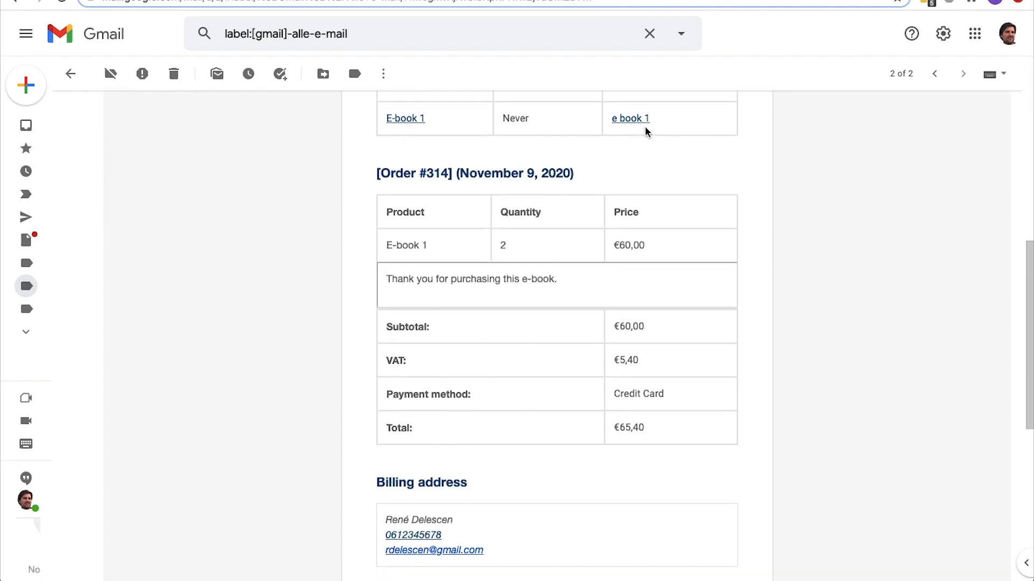
{"action": "scroll", "coordinate": [647, 133], "scroll_direction": "up", "scroll_amount": 1}
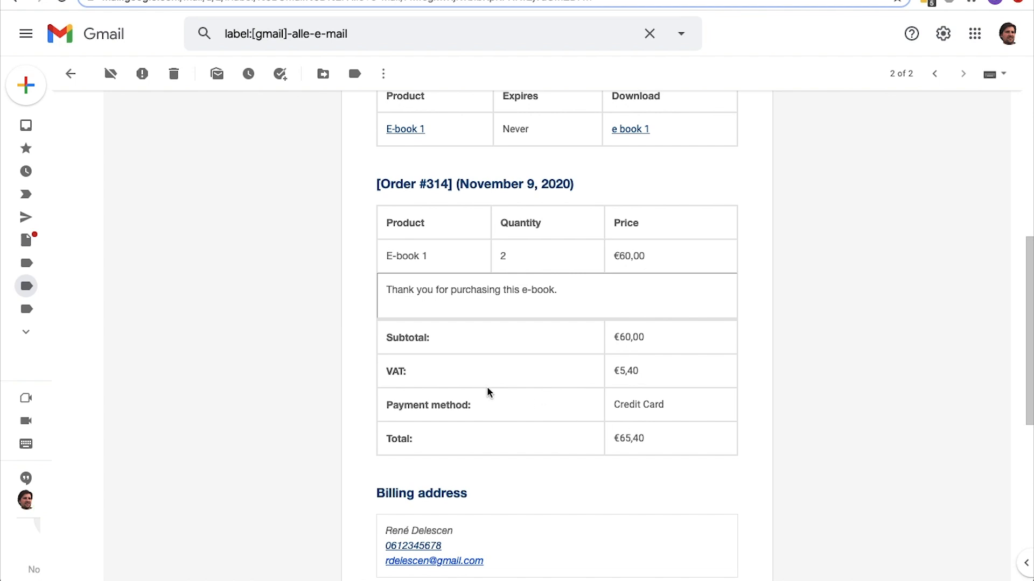
{"action": "scroll", "coordinate": [629, 372], "scroll_direction": "down", "scroll_amount": 4}
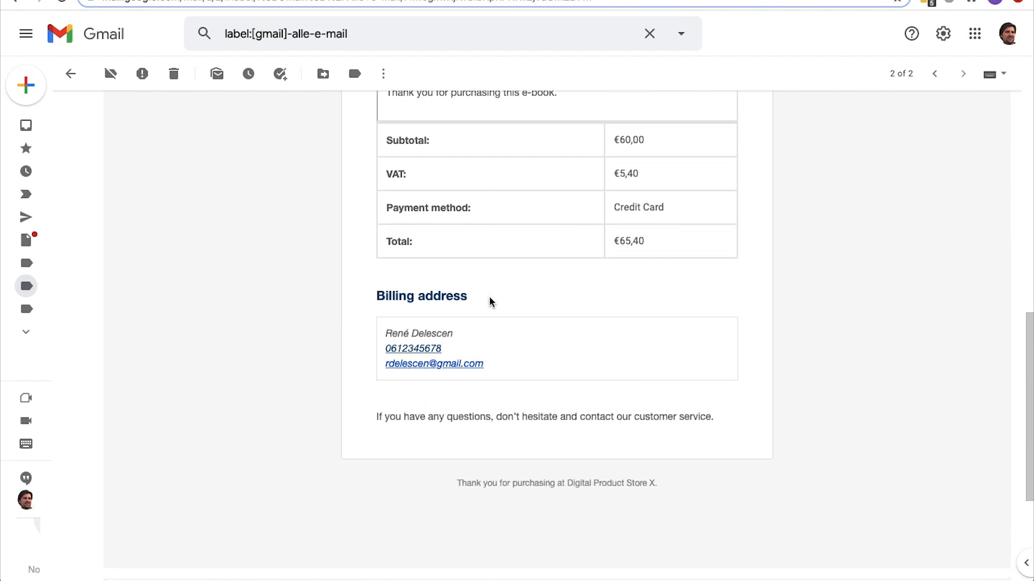
{"action": "scroll", "coordinate": [490, 301], "scroll_direction": "down", "scroll_amount": 4}
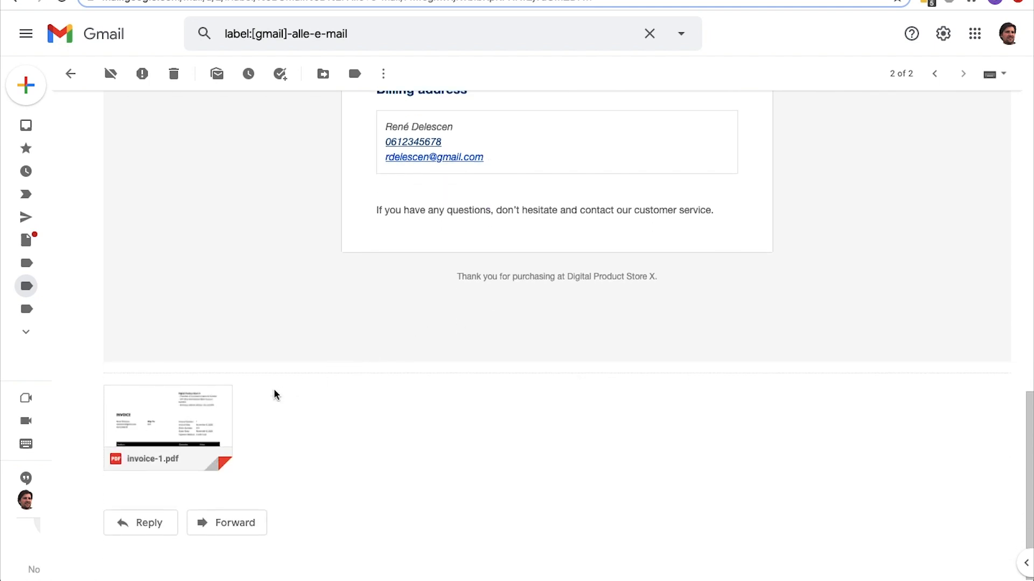
{"action": "left_click", "coordinate": [229, 413]}
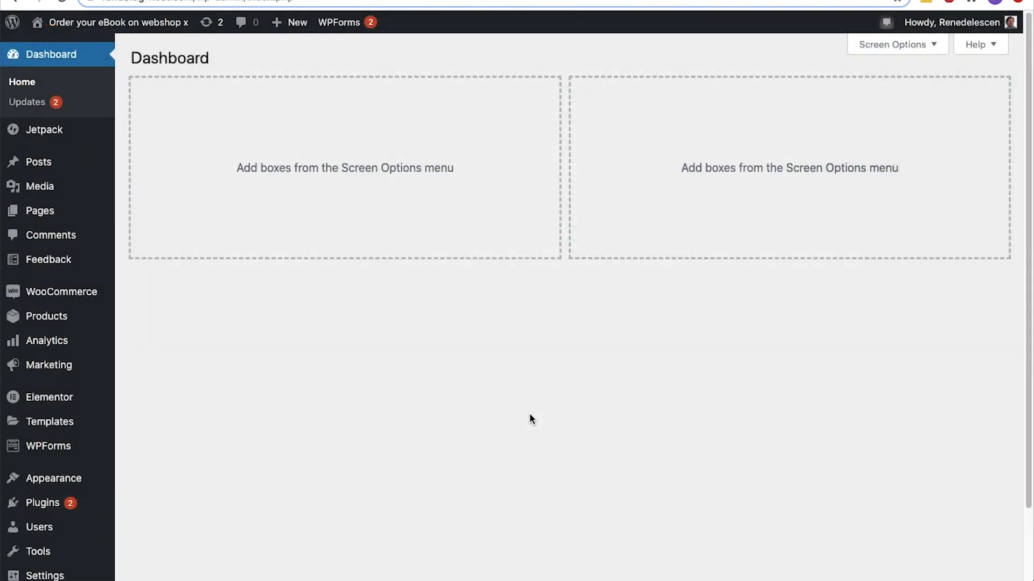
Open the E-book 1 order from WooCommerce's orders in WordPress and review its details, items and payment totals
{"action": "mouse_move", "coordinate": [92, 296]}
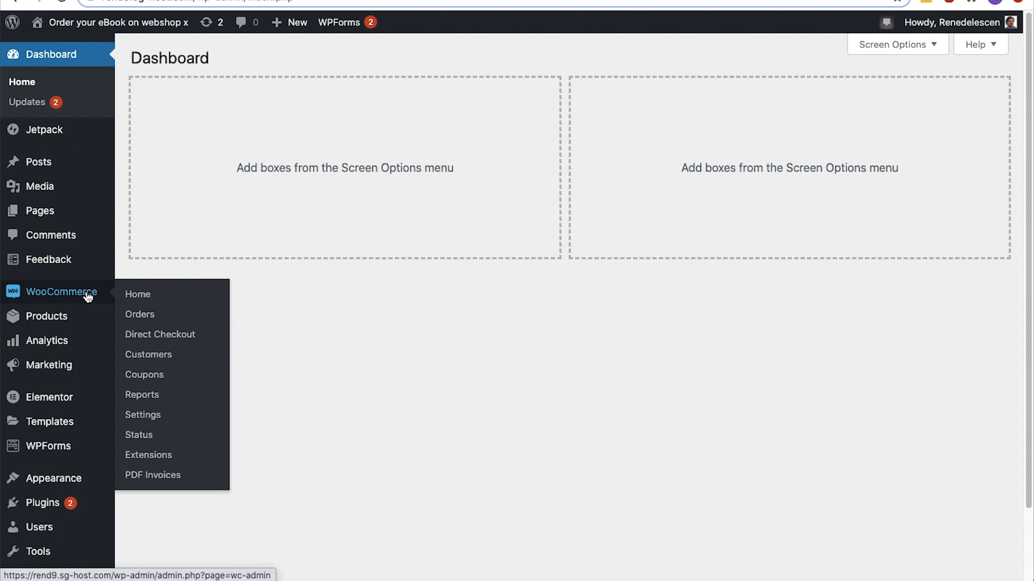
{"action": "left_click", "coordinate": [134, 315]}
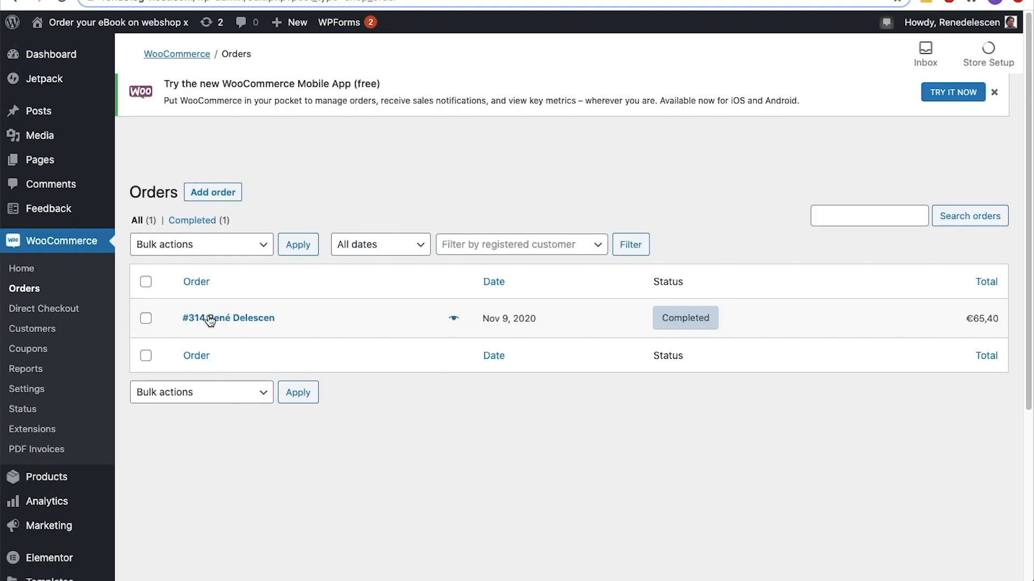
{"action": "left_click", "coordinate": [209, 319]}
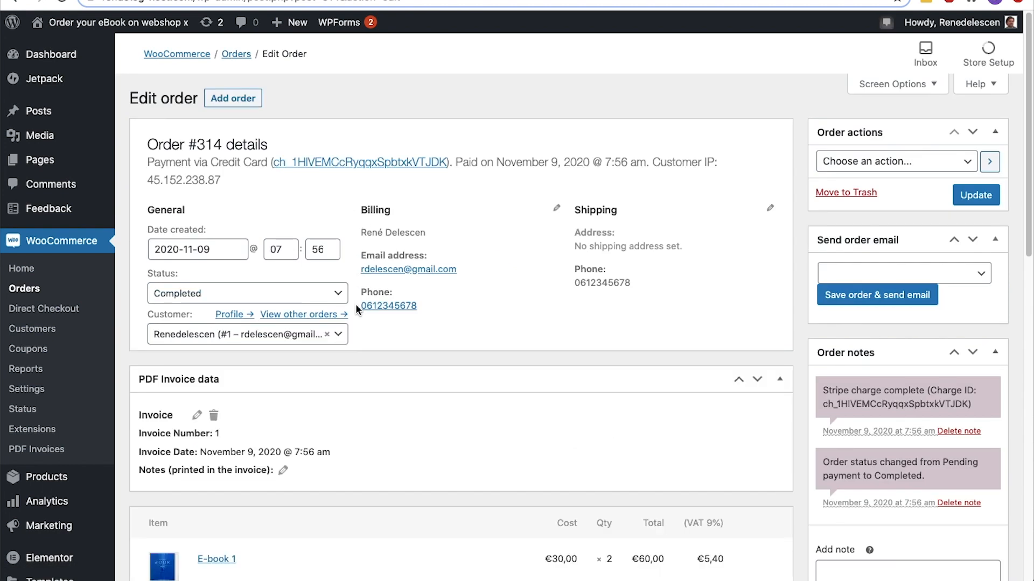
{"action": "scroll", "coordinate": [356, 306], "scroll_direction": "down", "scroll_amount": 6}
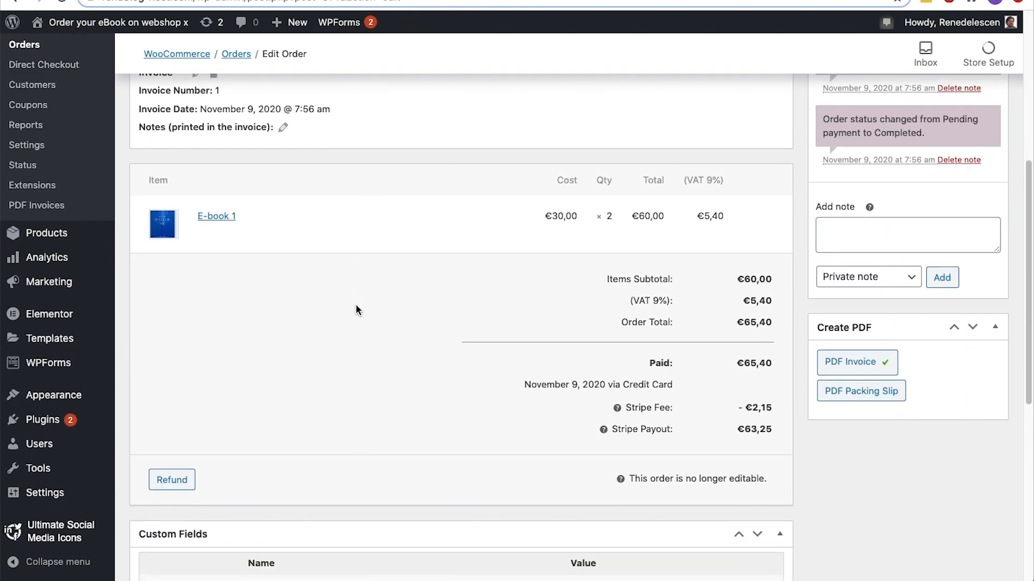
View the order's PDF invoice and close it, and check the available order statuses, choosing Completed
{"action": "left_click", "coordinate": [822, 360]}
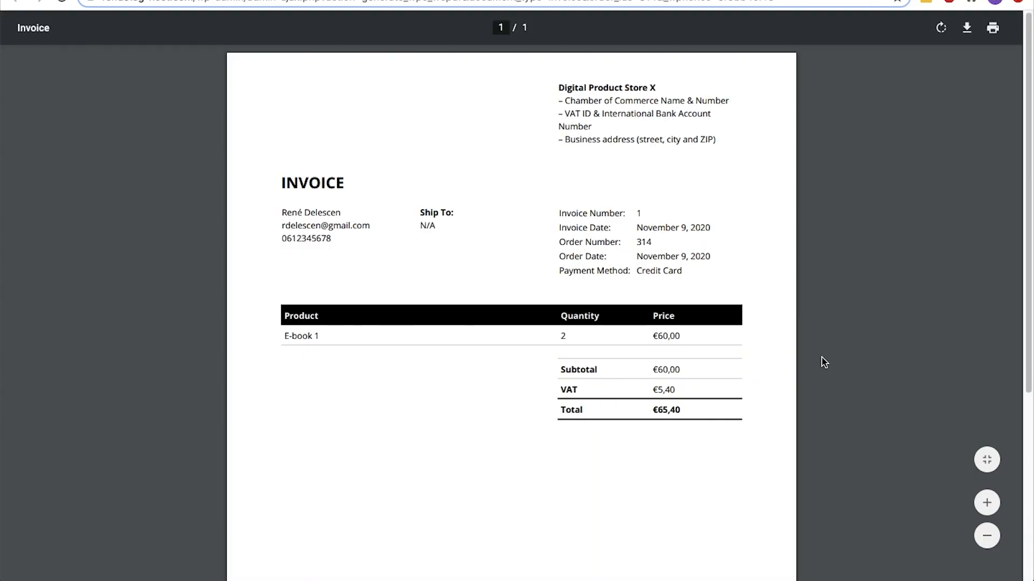
{"action": "key", "text": "super+w"}
{"action": "scroll", "coordinate": [822, 358], "scroll_direction": "up", "scroll_amount": 6}
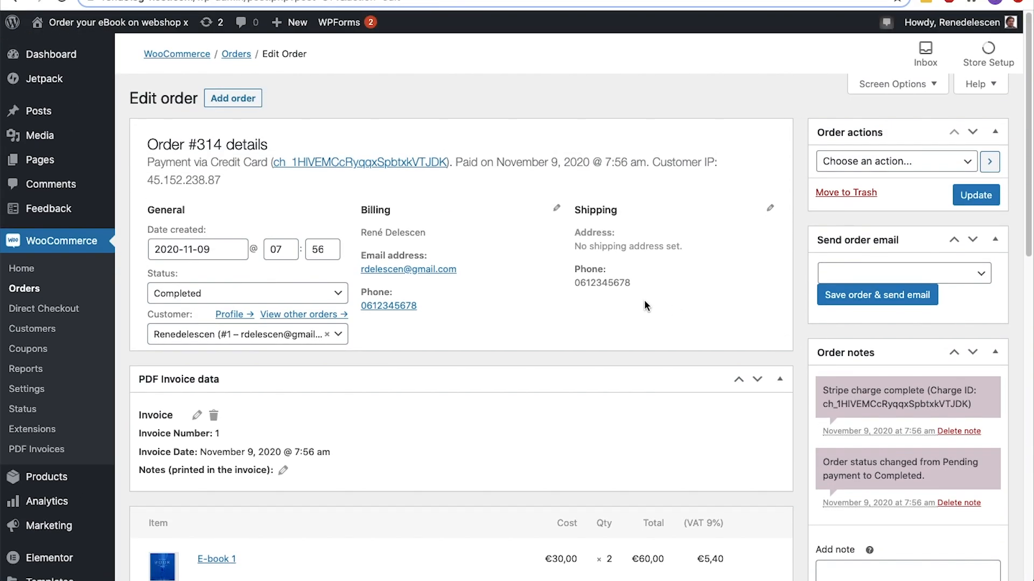
{"action": "left_click", "coordinate": [339, 294]}
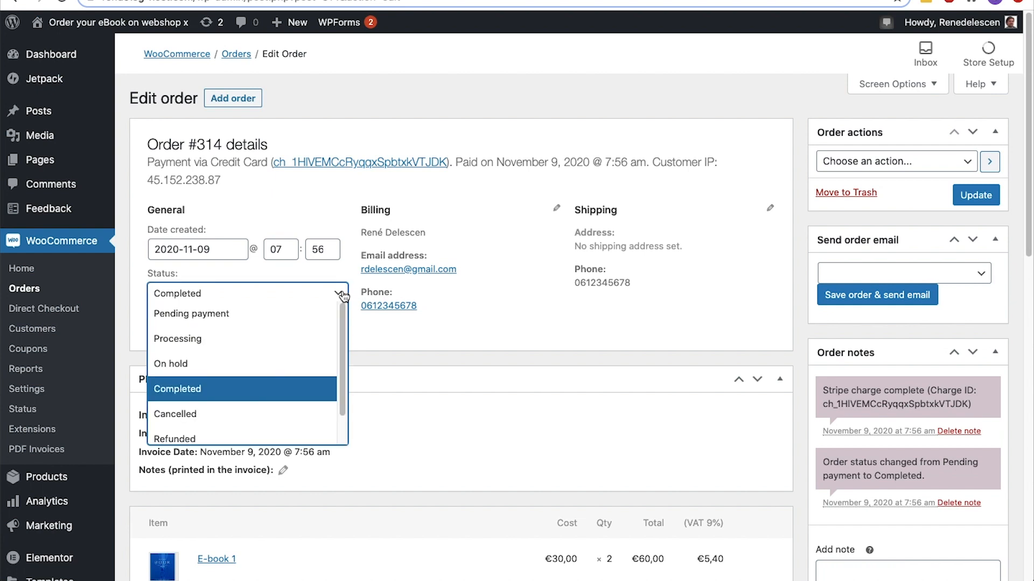
{"action": "left_click", "coordinate": [288, 386]}
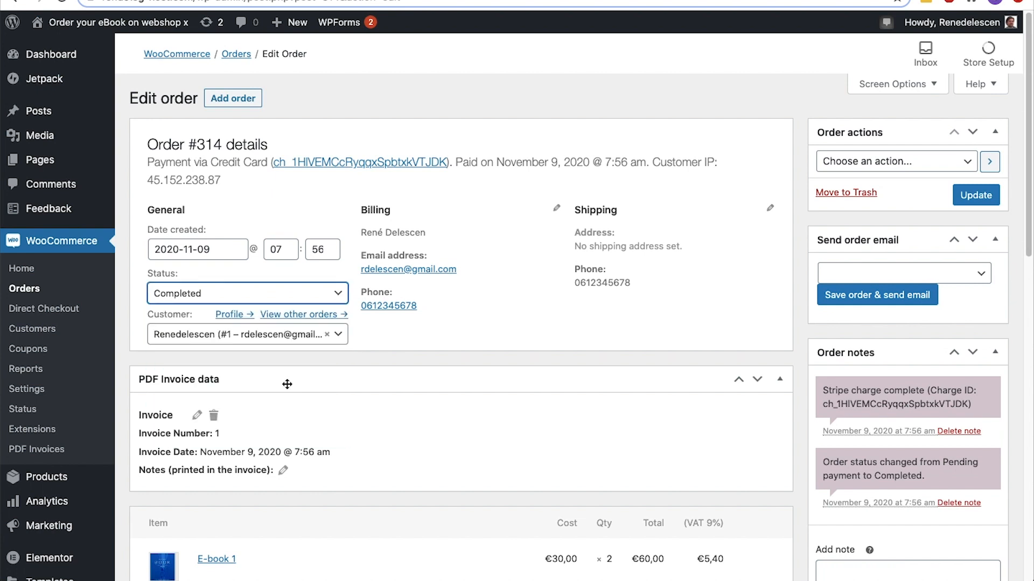